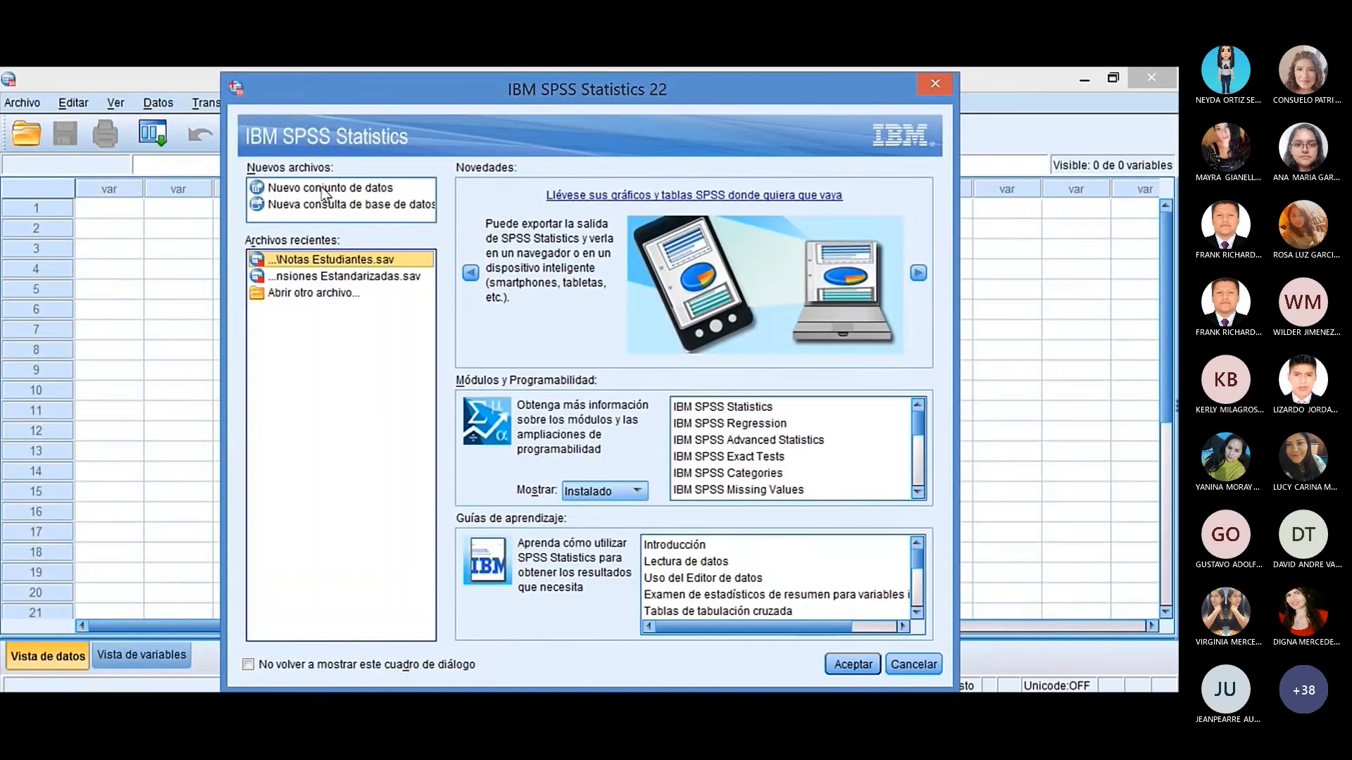
Step: Create a new empty dataset from the start-up dialog
{"action": "left_click", "coordinate": [323, 189]}
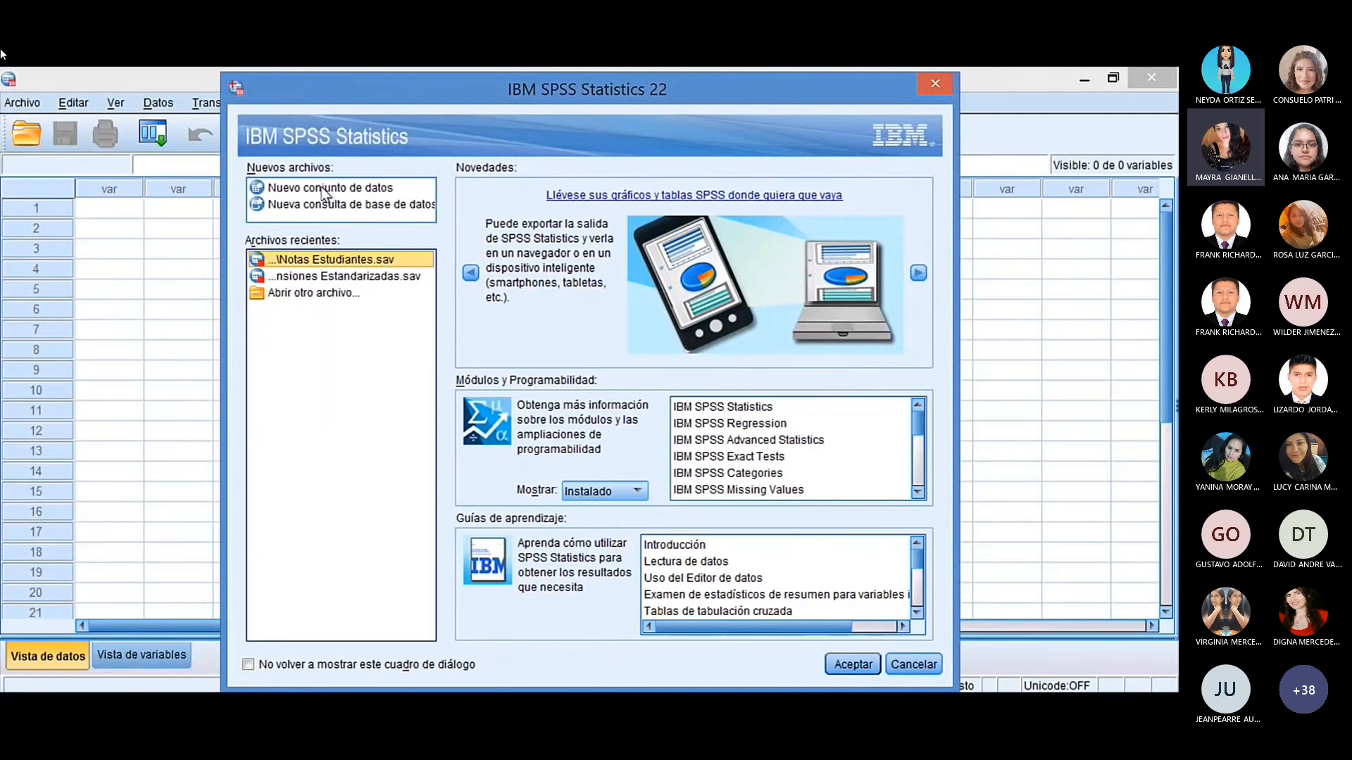
{"action": "left_click", "coordinate": [324, 190]}
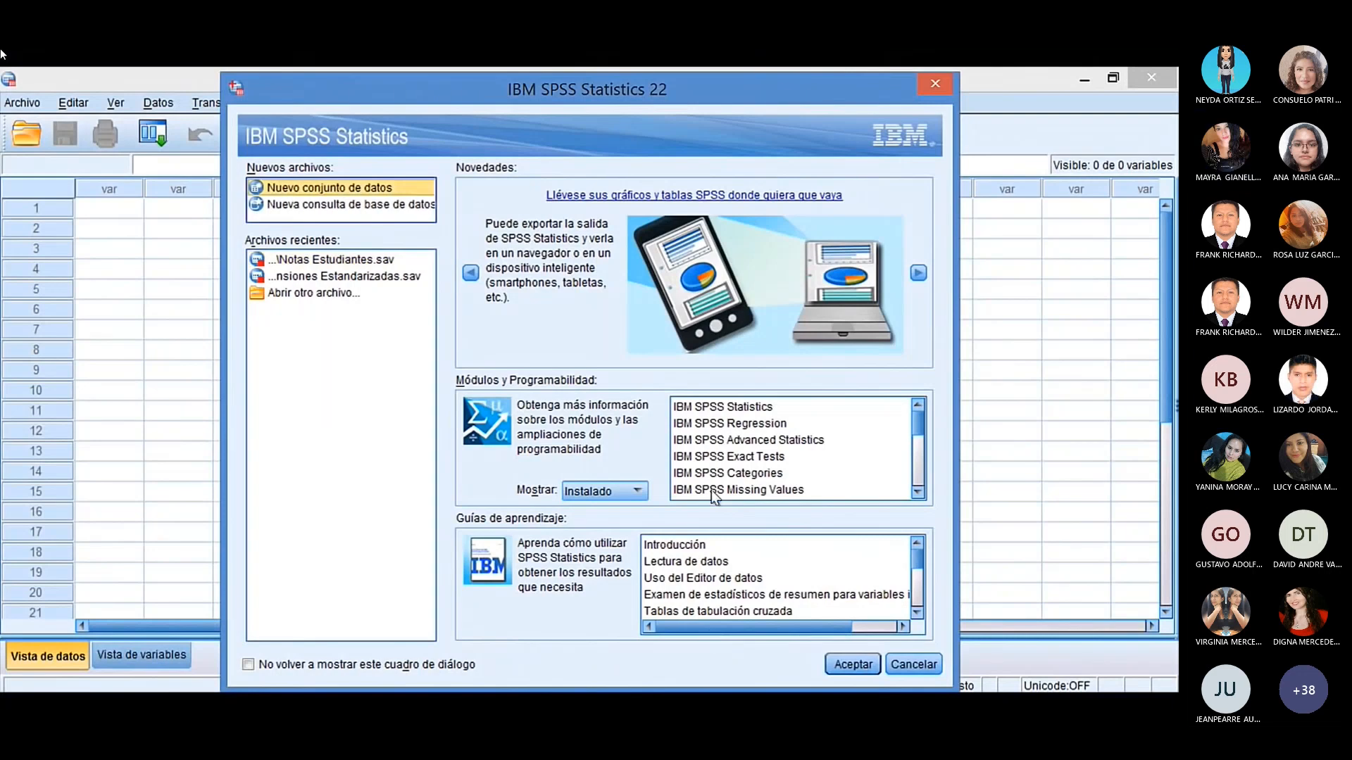
{"action": "key", "text": "Return"}
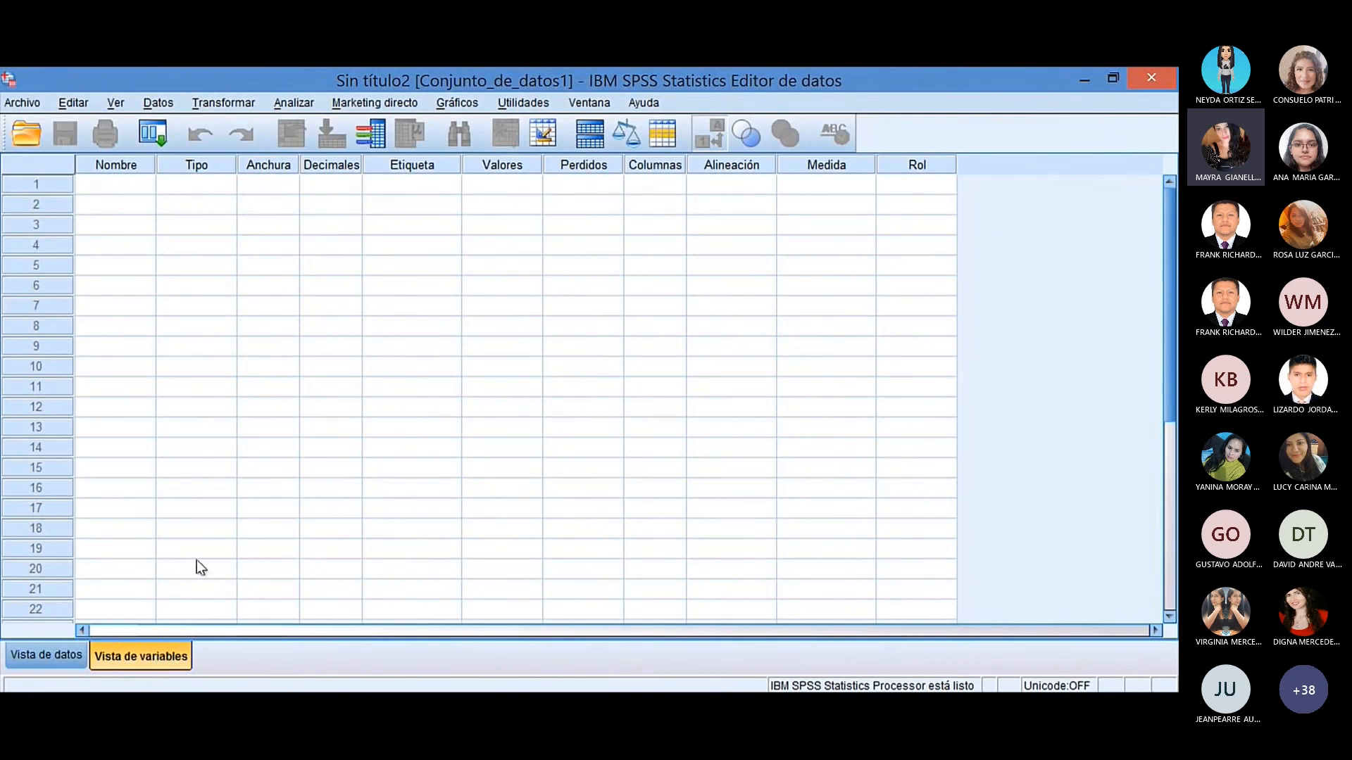
Step: Define three variables named Edad, Genero and Nota in the first three rows of the variable view
{"action": "left_click", "coordinate": [131, 189]}
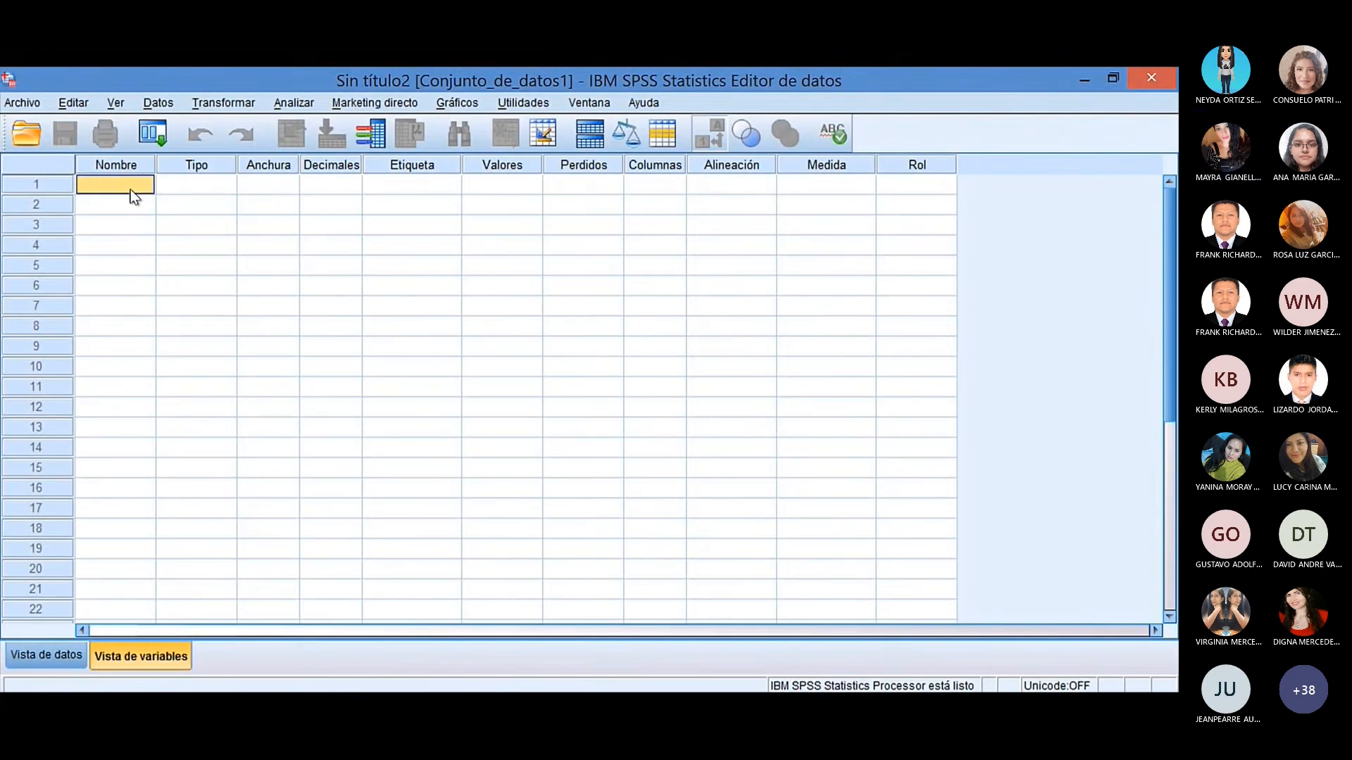
{"action": "type", "text": "Edad"}
{"action": "key", "text": "Return"}
{"action": "type", "text": "Gew"}
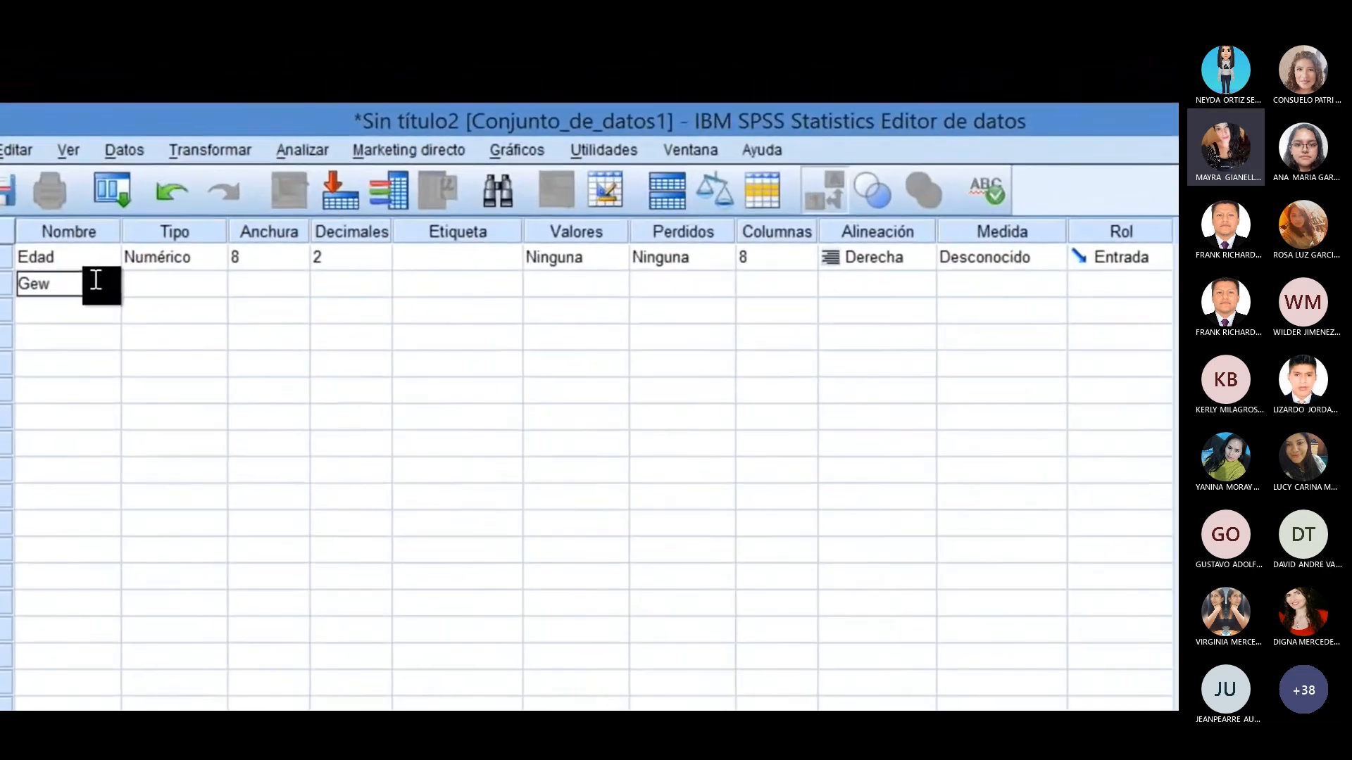
{"action": "key", "text": "BackSpace"}
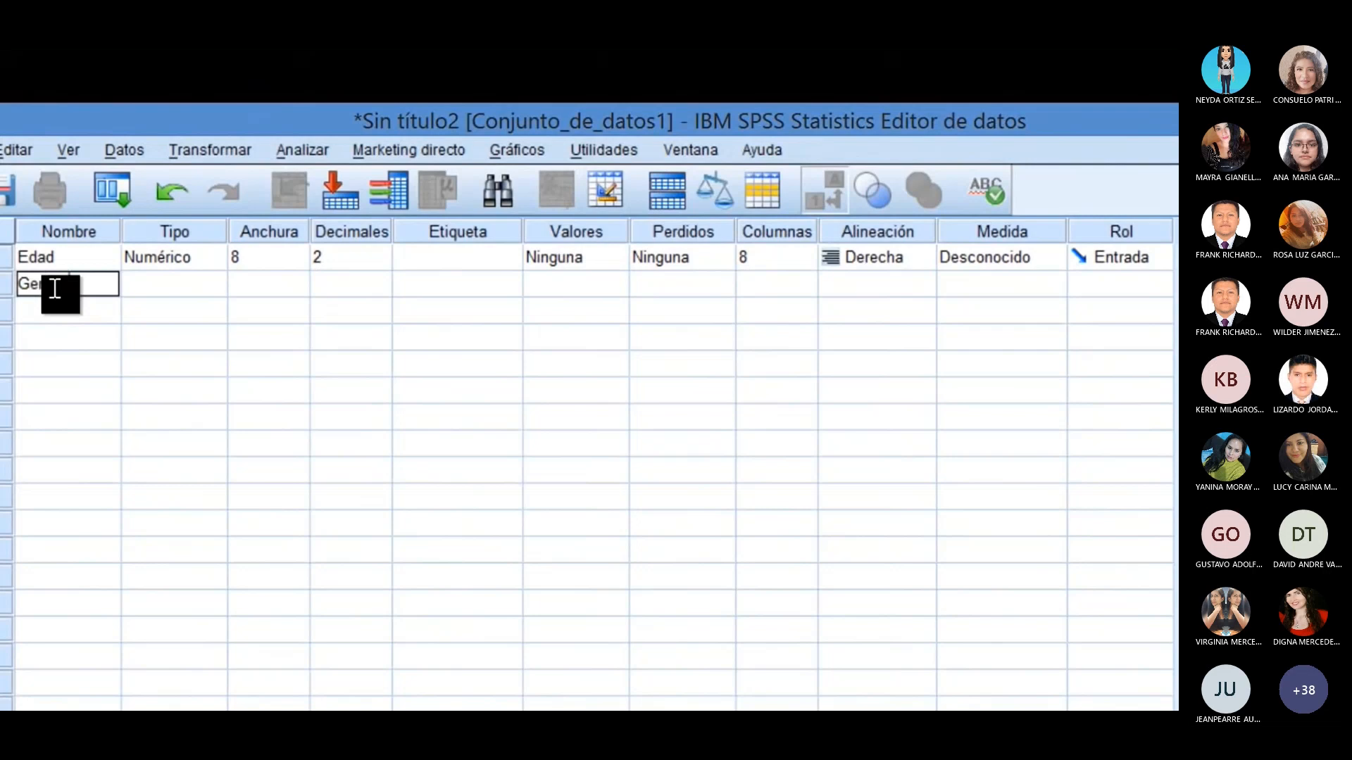
{"action": "type", "text": "nero"}
{"action": "left_click", "coordinate": [95, 315]}
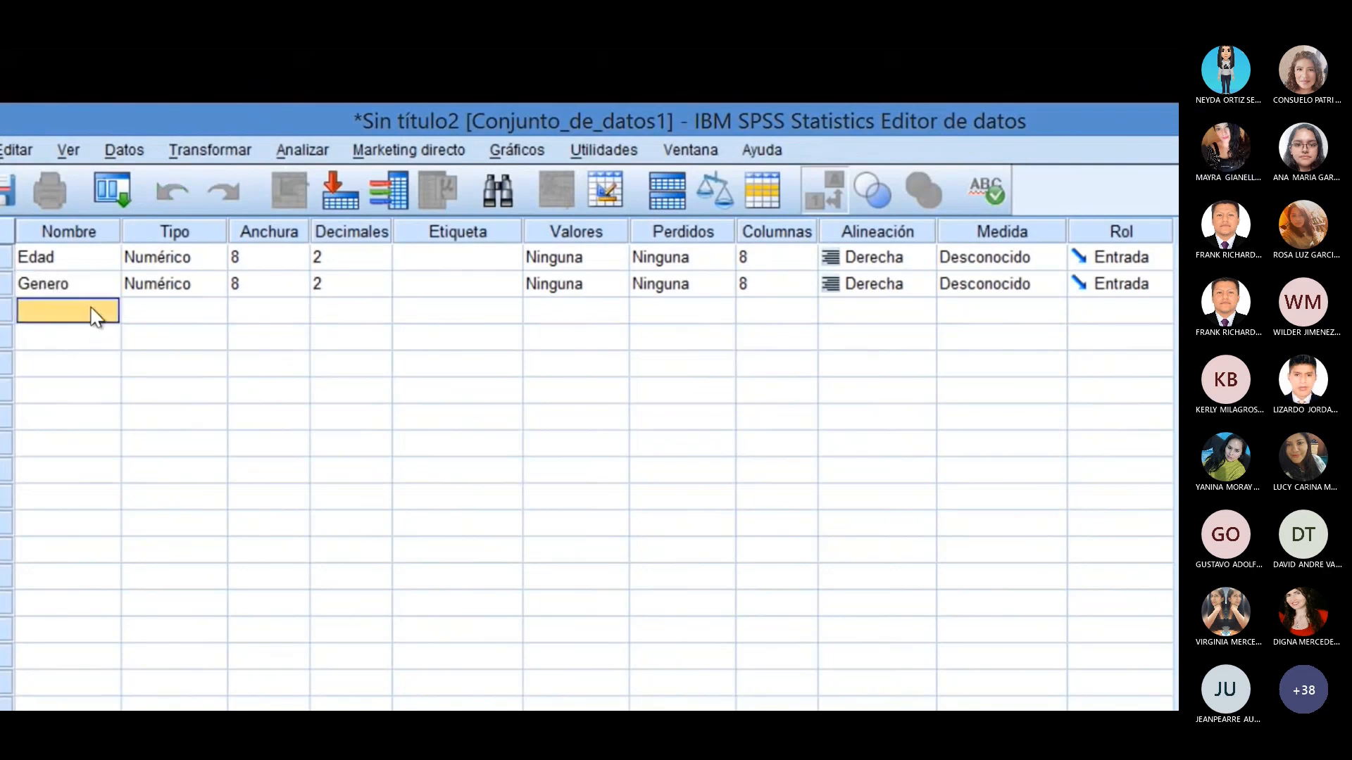
{"action": "type", "text": "M"}
{"action": "key", "text": "BackSpace"}
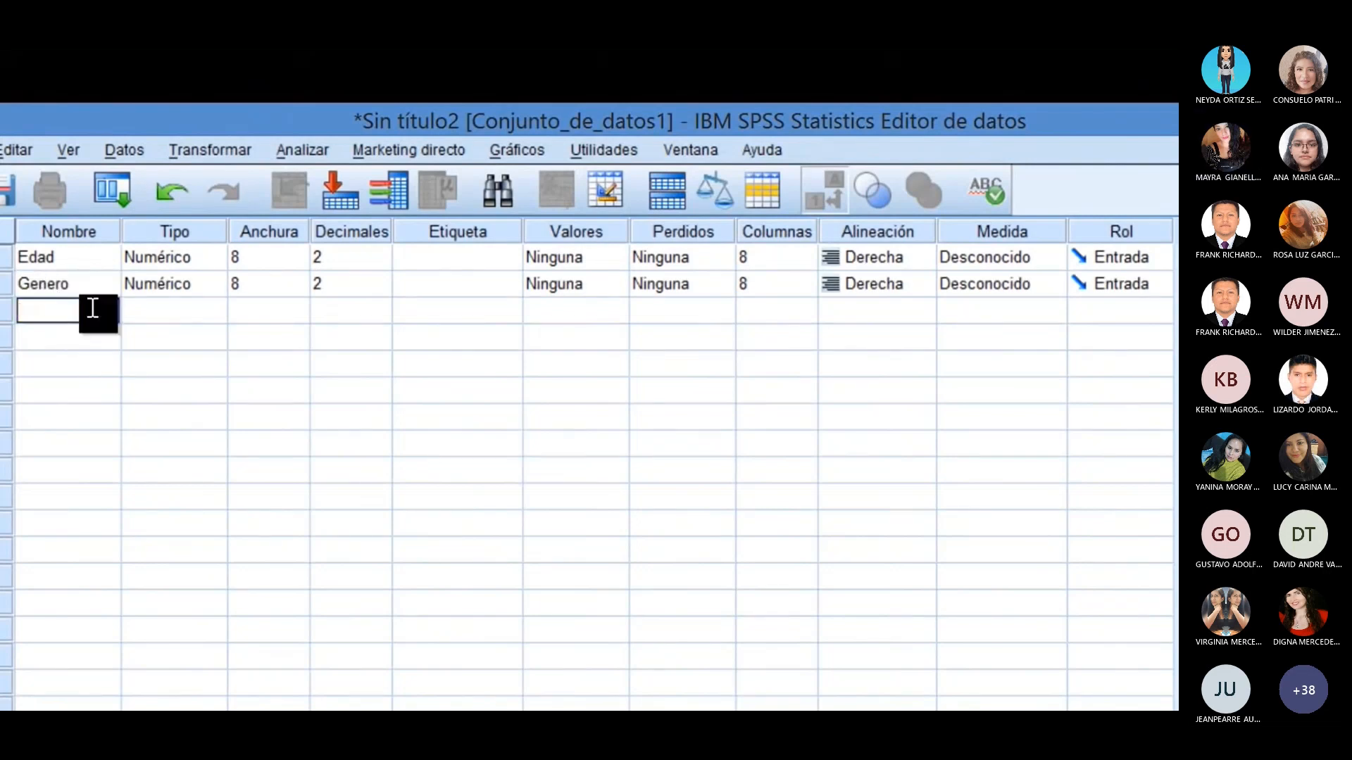
{"action": "type", "text": "Nota"}
{"action": "left_click", "coordinate": [49, 284]}
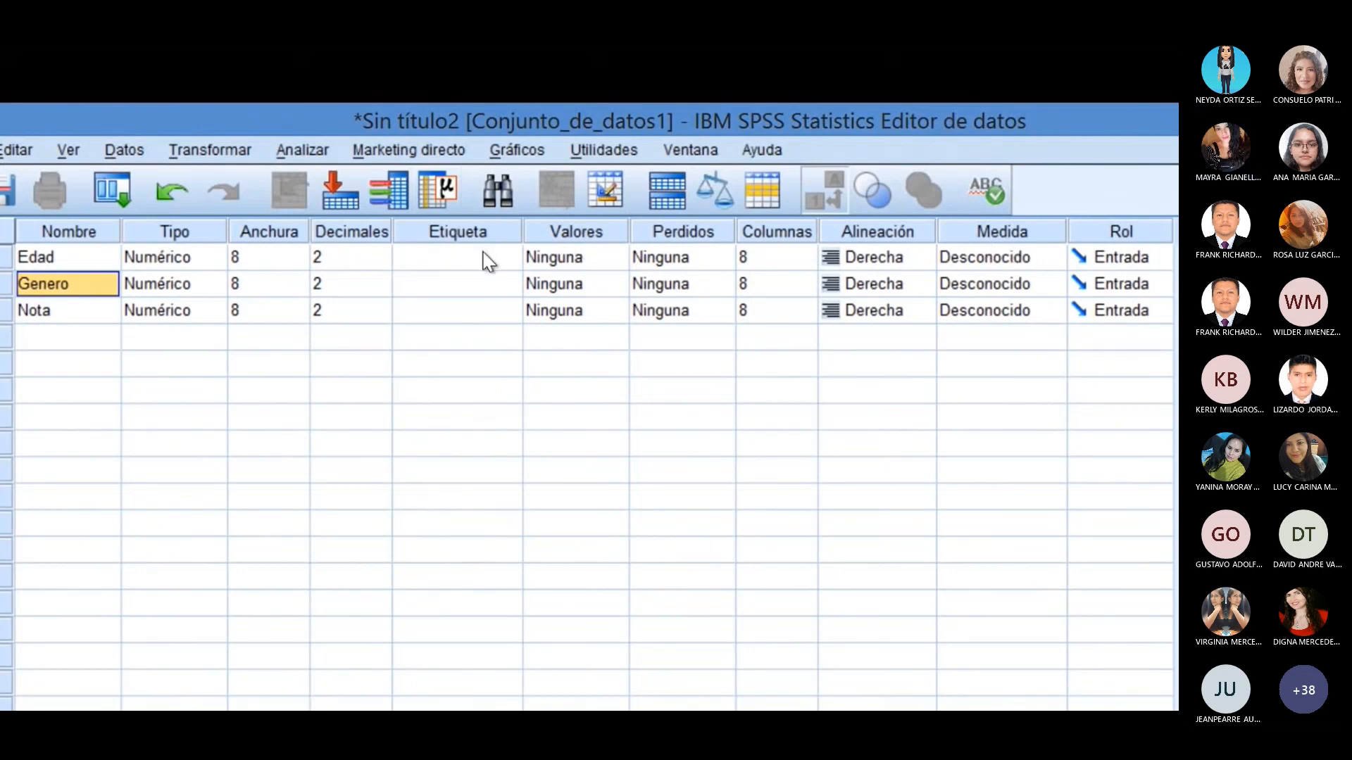
{"action": "left_click", "coordinate": [492, 271]}
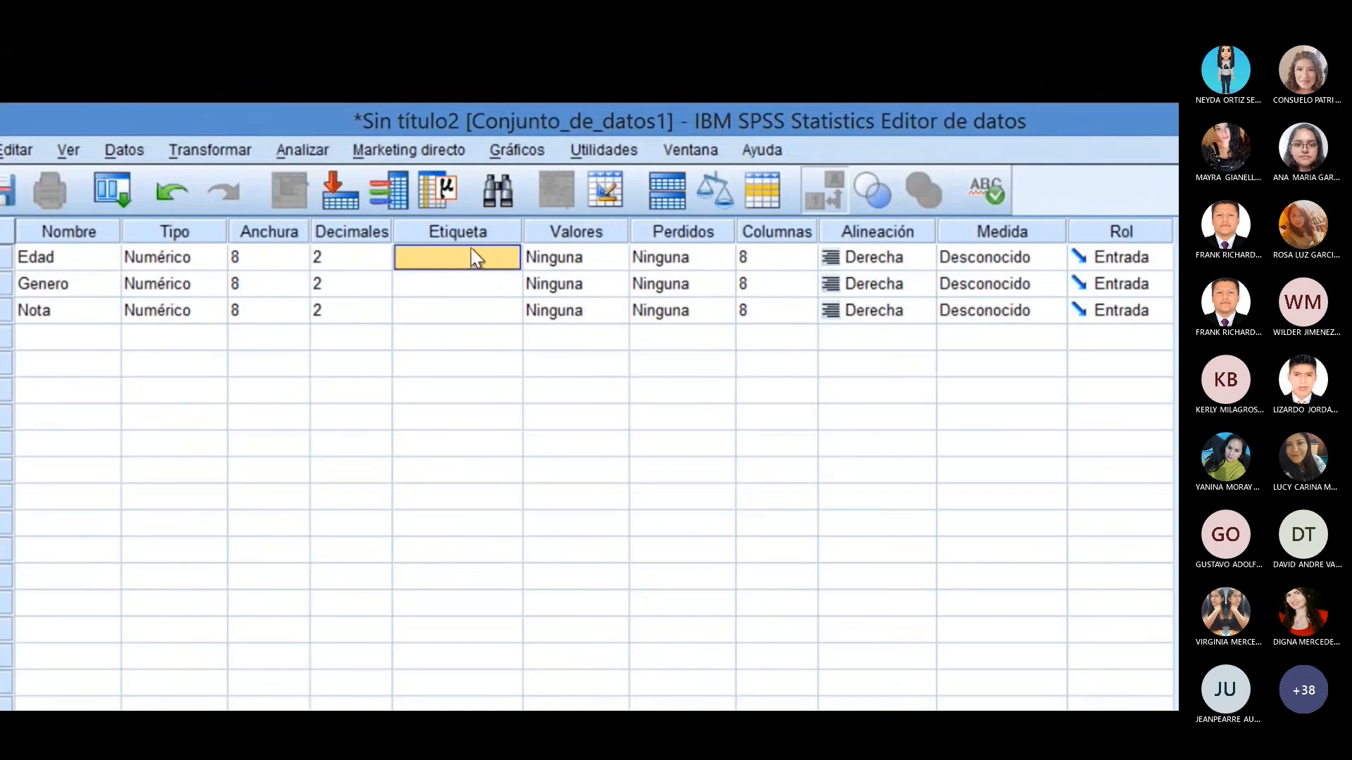
{"action": "double_click", "coordinate": [472, 257]}
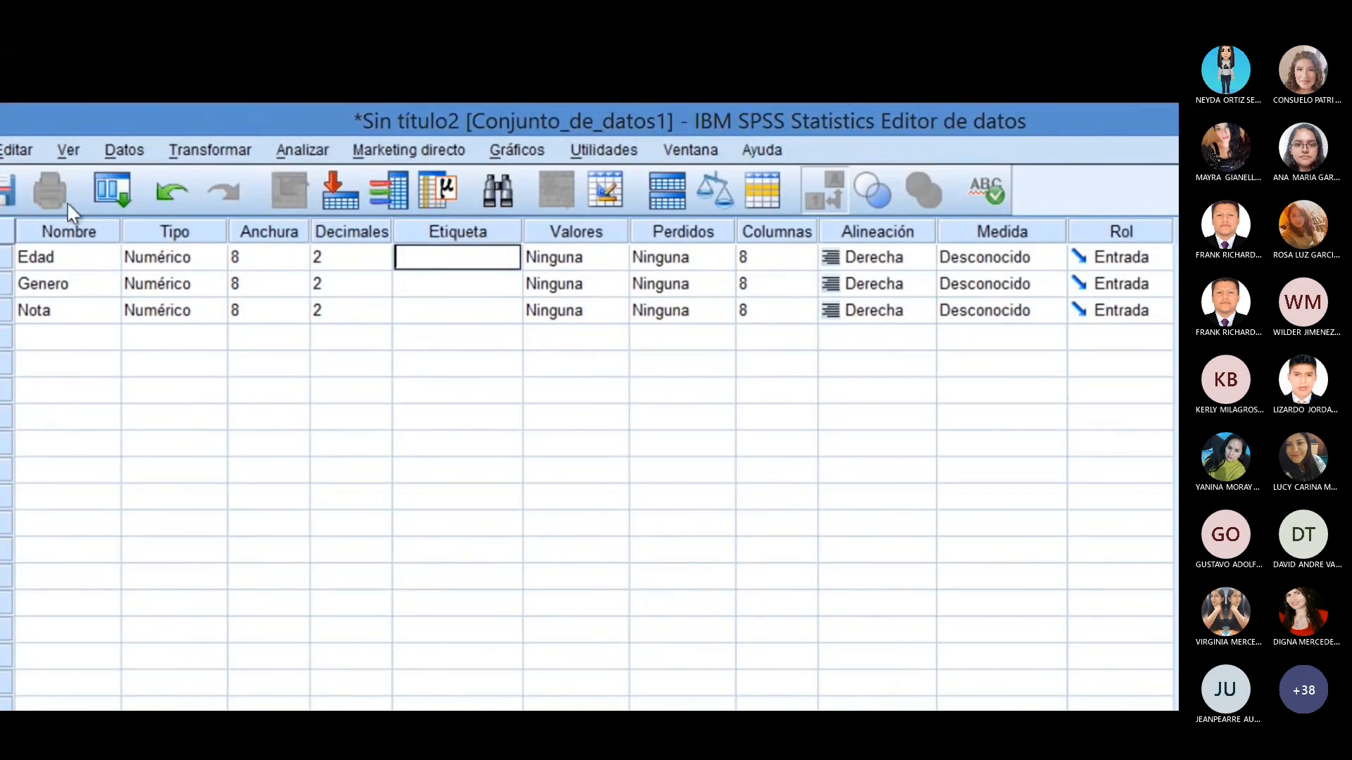
{"action": "left_click", "coordinate": [66, 259]}
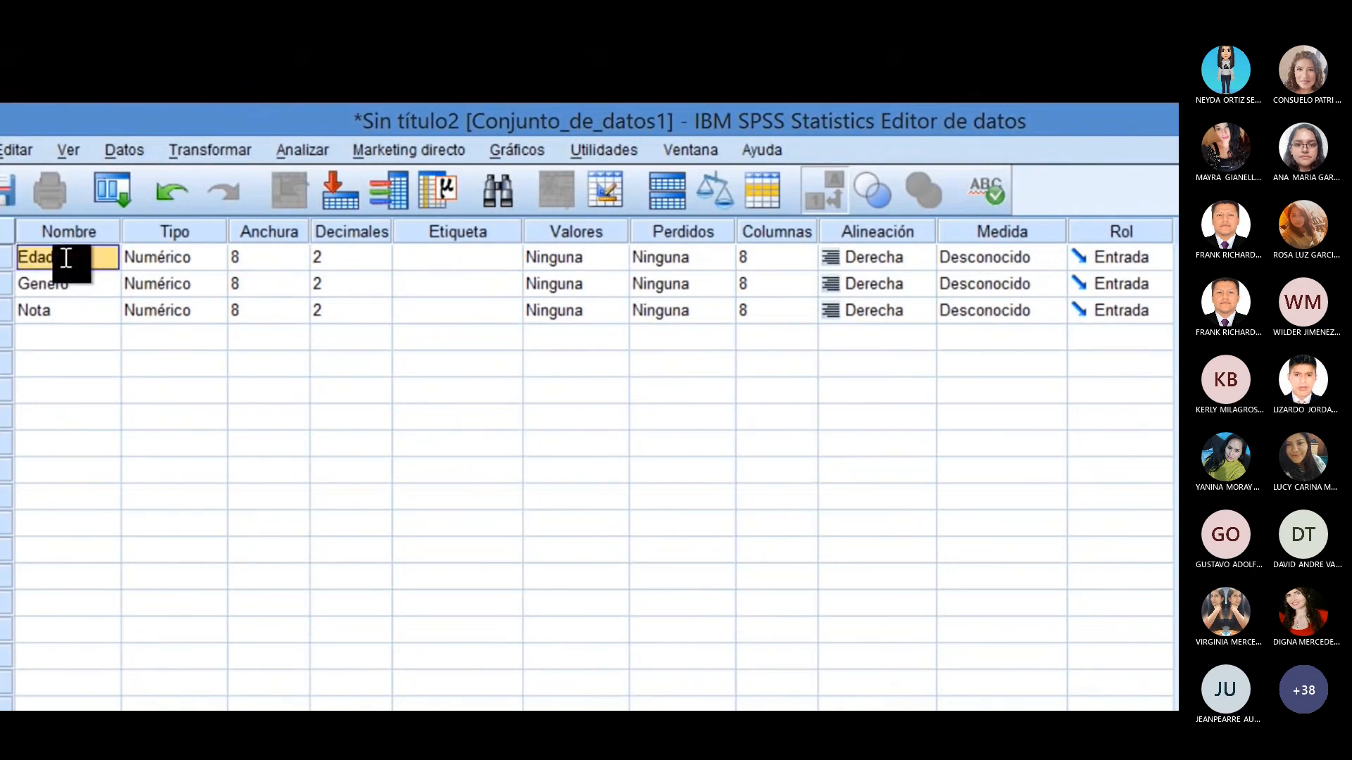
{"action": "left_click", "coordinate": [66, 258]}
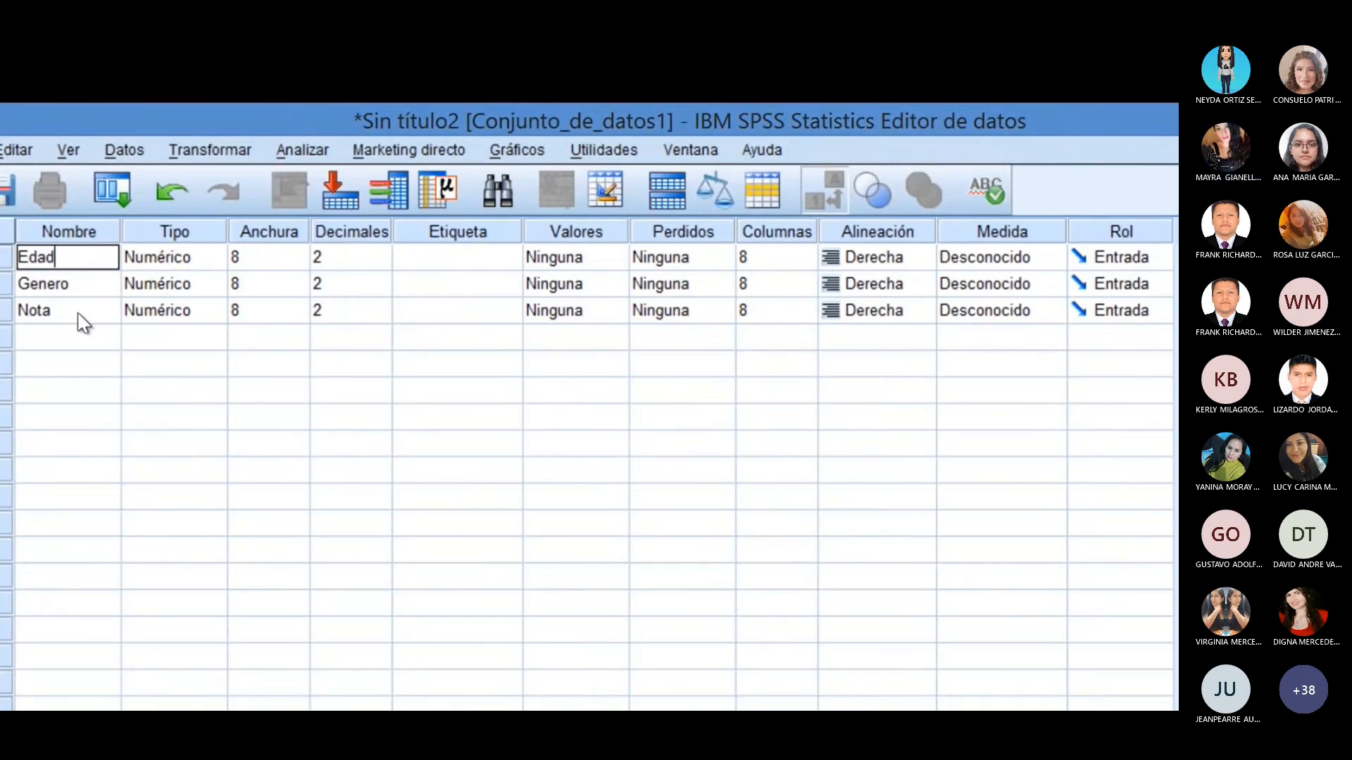
Step: Give the Edad variable the label "Edad del estudiante"
{"action": "left_click", "coordinate": [450, 261]}
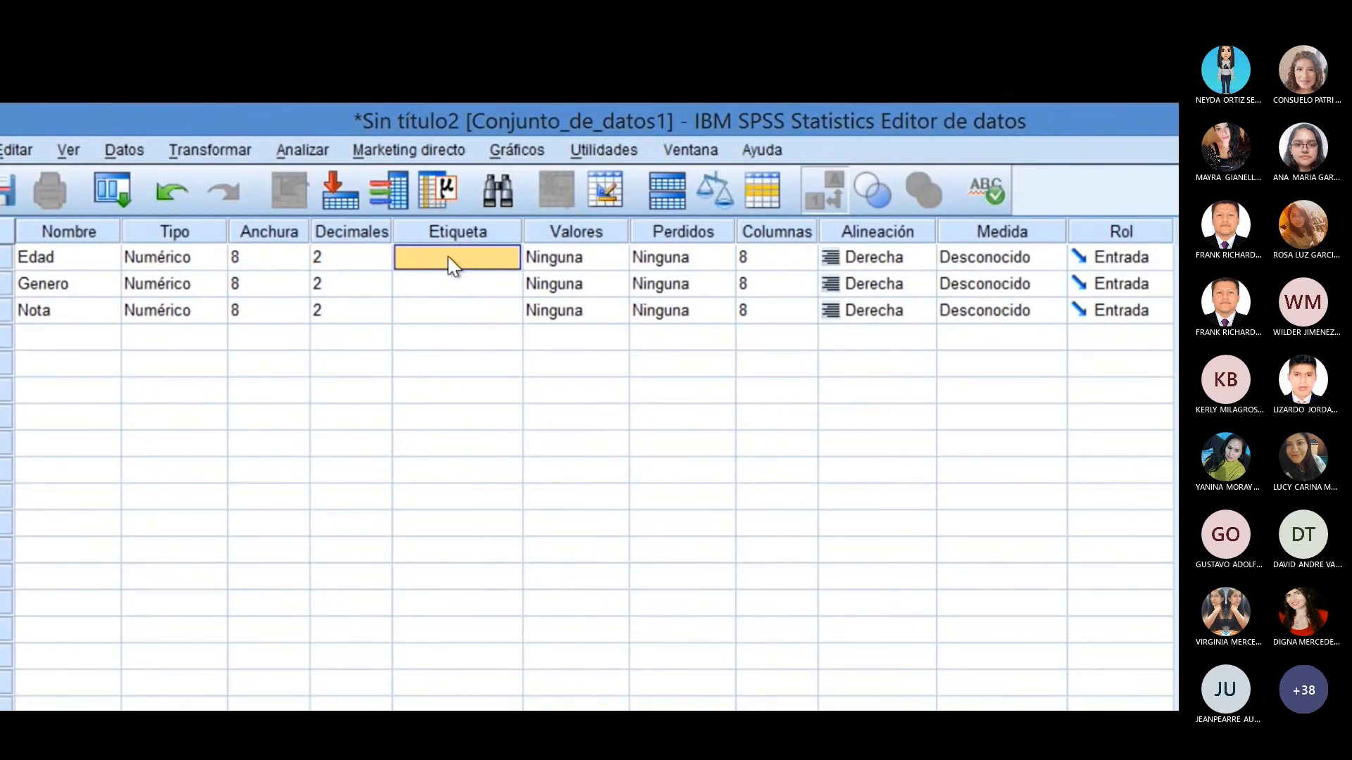
{"action": "type", "text": "Ed"}
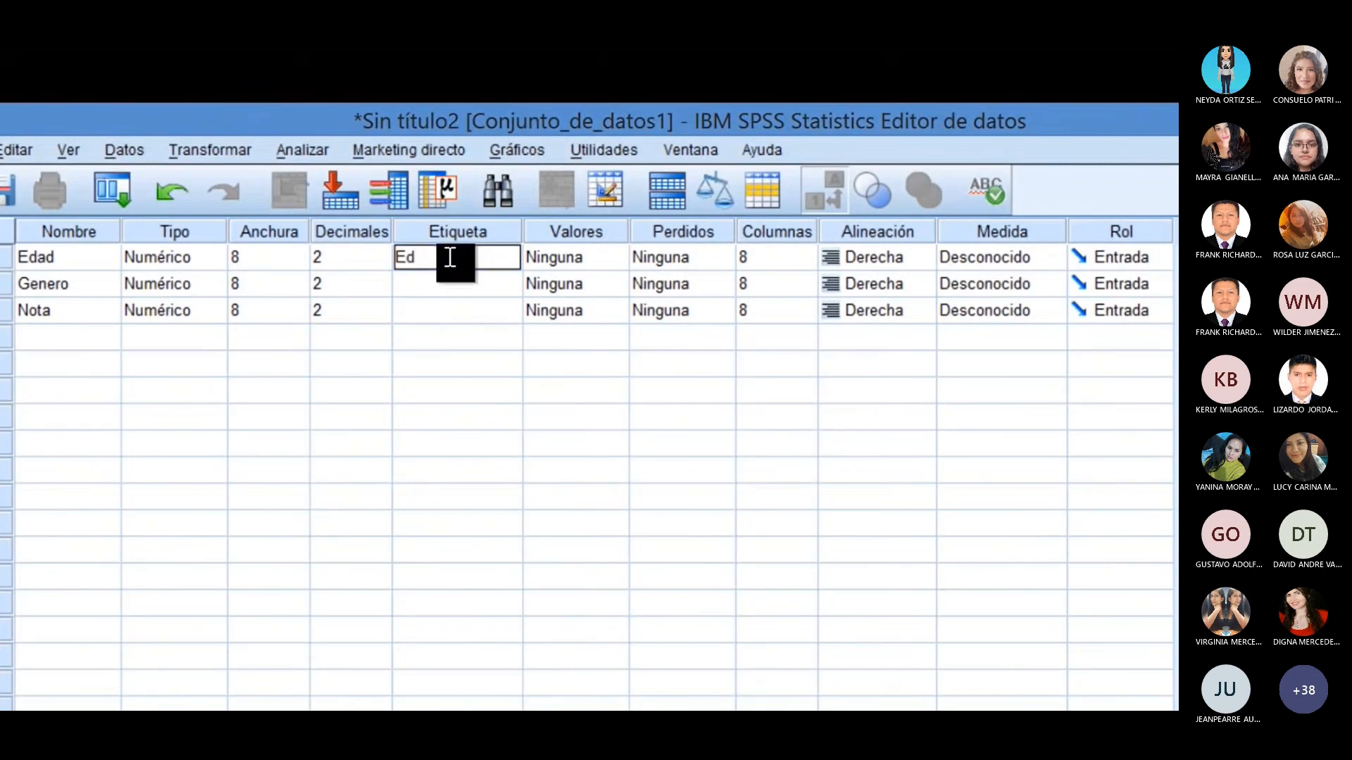
{"action": "type", "text": "ad del estudiante"}
Step: Give the Genero variable the label "género del estudiante", removing any stray characters before the text
{"action": "left_click", "coordinate": [474, 291]}
{"action": "type", "text": "<n"}
{"action": "key", "text": "BackSpace"}
{"action": "type", "text": "<"}
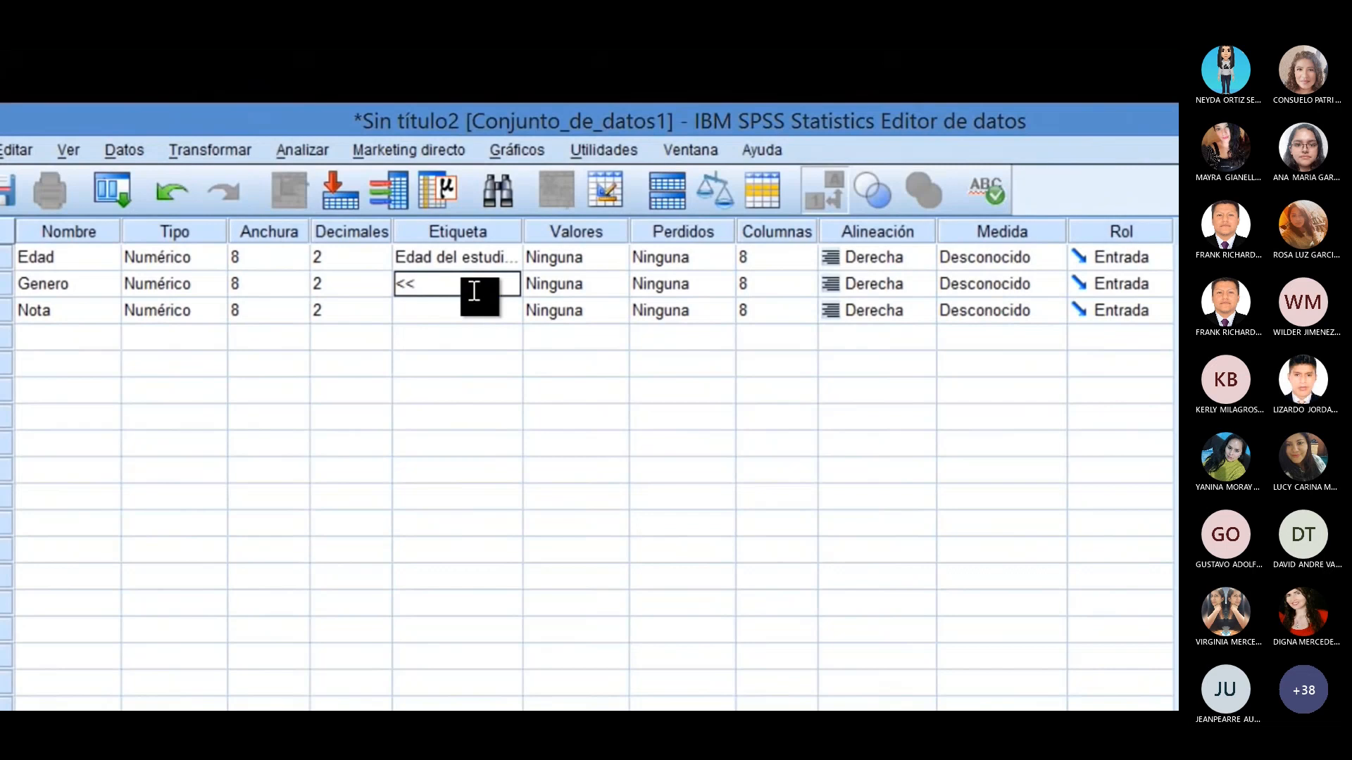
{"action": "type", "text": "género"}
{"action": "type", "text": " del estu"}
{"action": "type", "text": "diante"}
{"action": "left_click", "coordinate": [498, 314]}
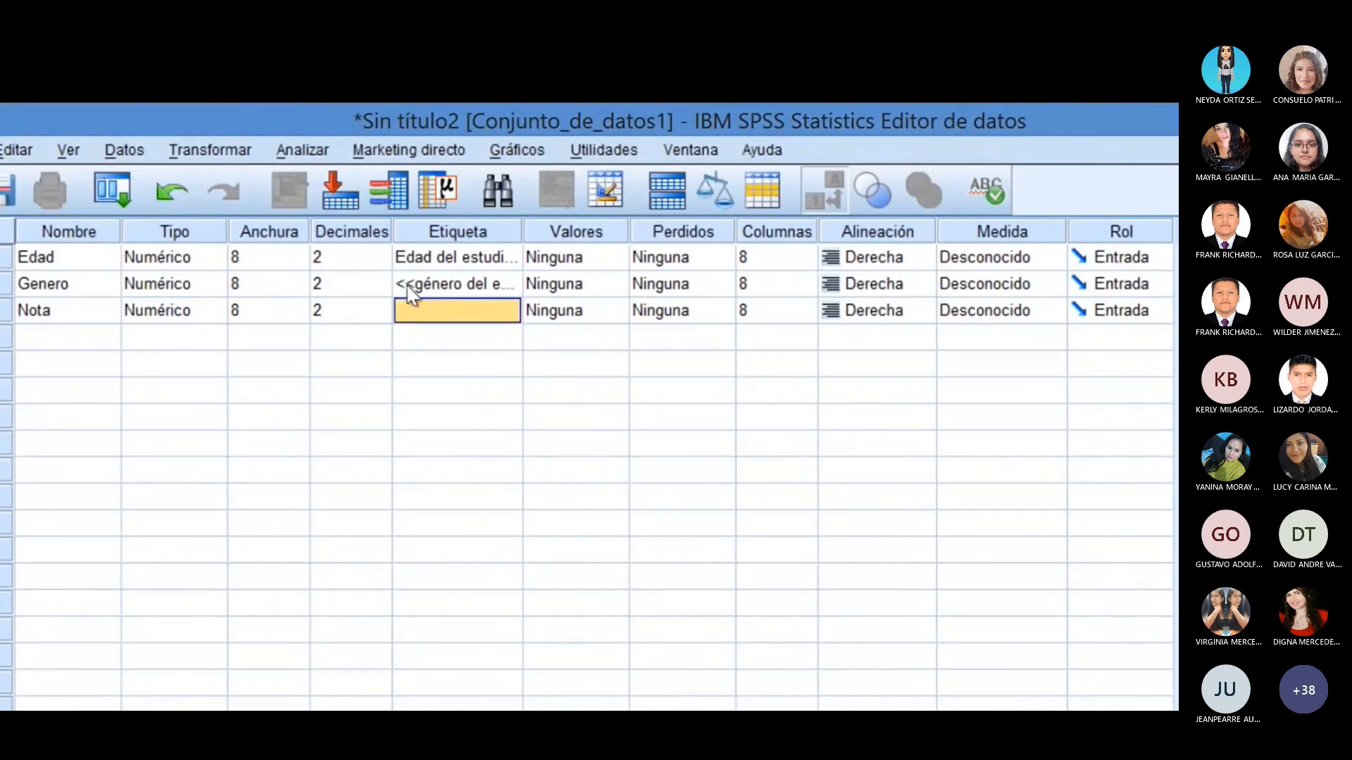
{"action": "double_click", "coordinate": [415, 281]}
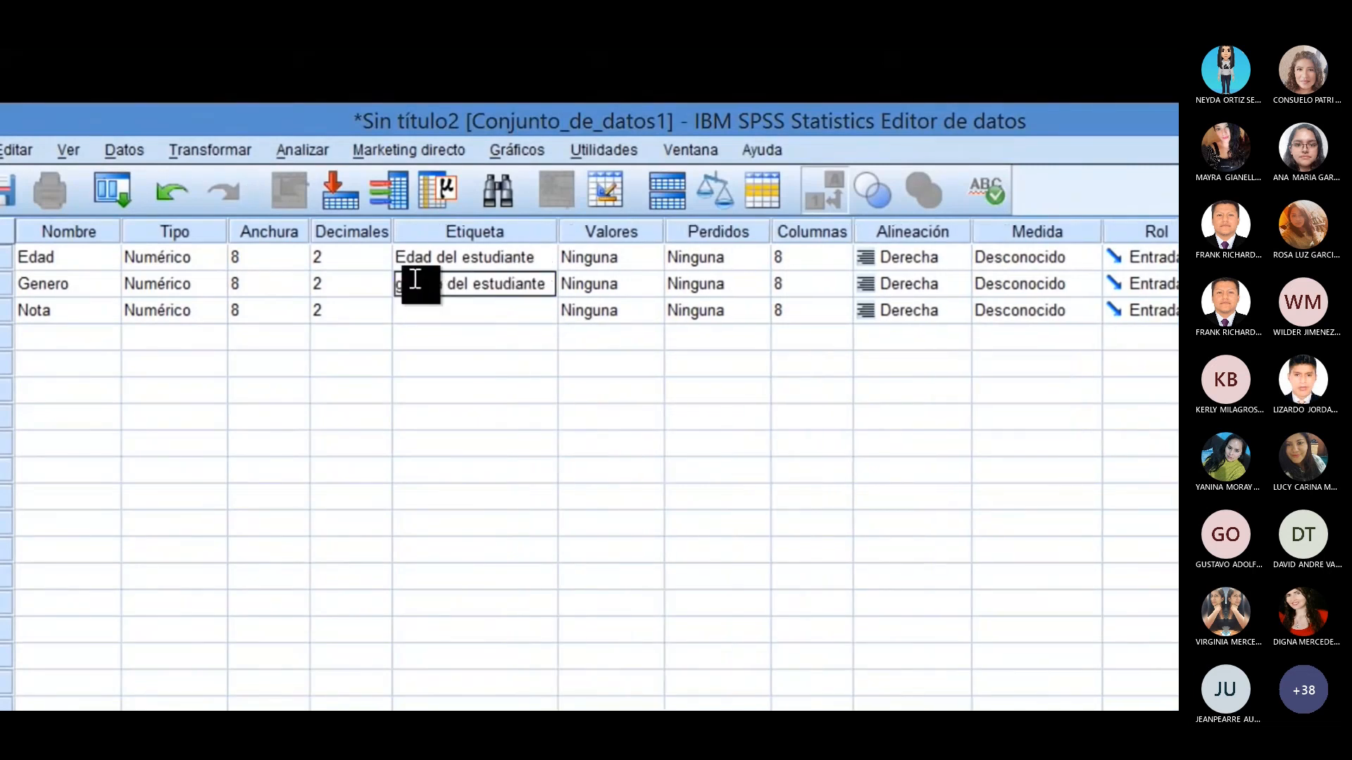
Step: Give the Nota variable the label "Nota de los estudiantes"
{"action": "left_click", "coordinate": [439, 317]}
{"action": "left_click", "coordinate": [437, 318]}
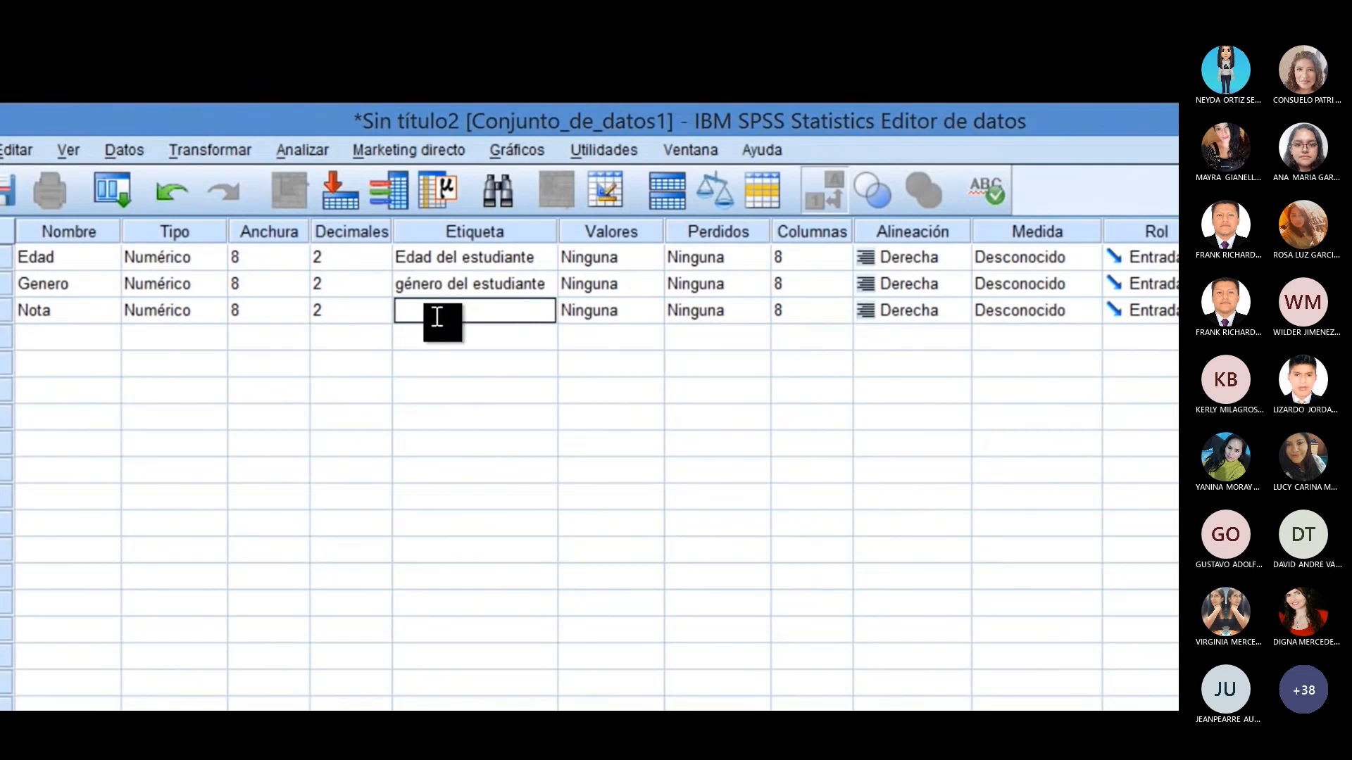
{"action": "type", "text": "Nota de los estudiantes"}
{"action": "key", "text": "Return"}
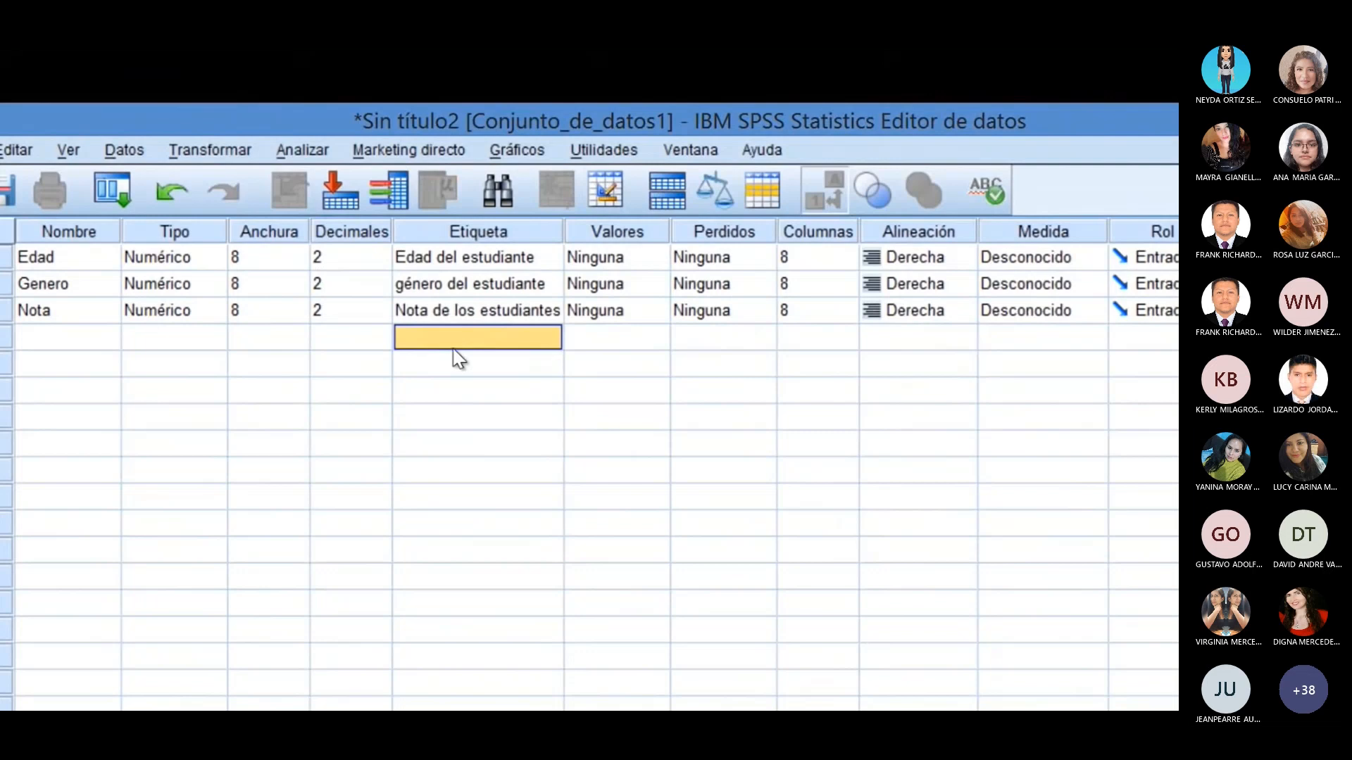
{"action": "key", "text": "Up"}
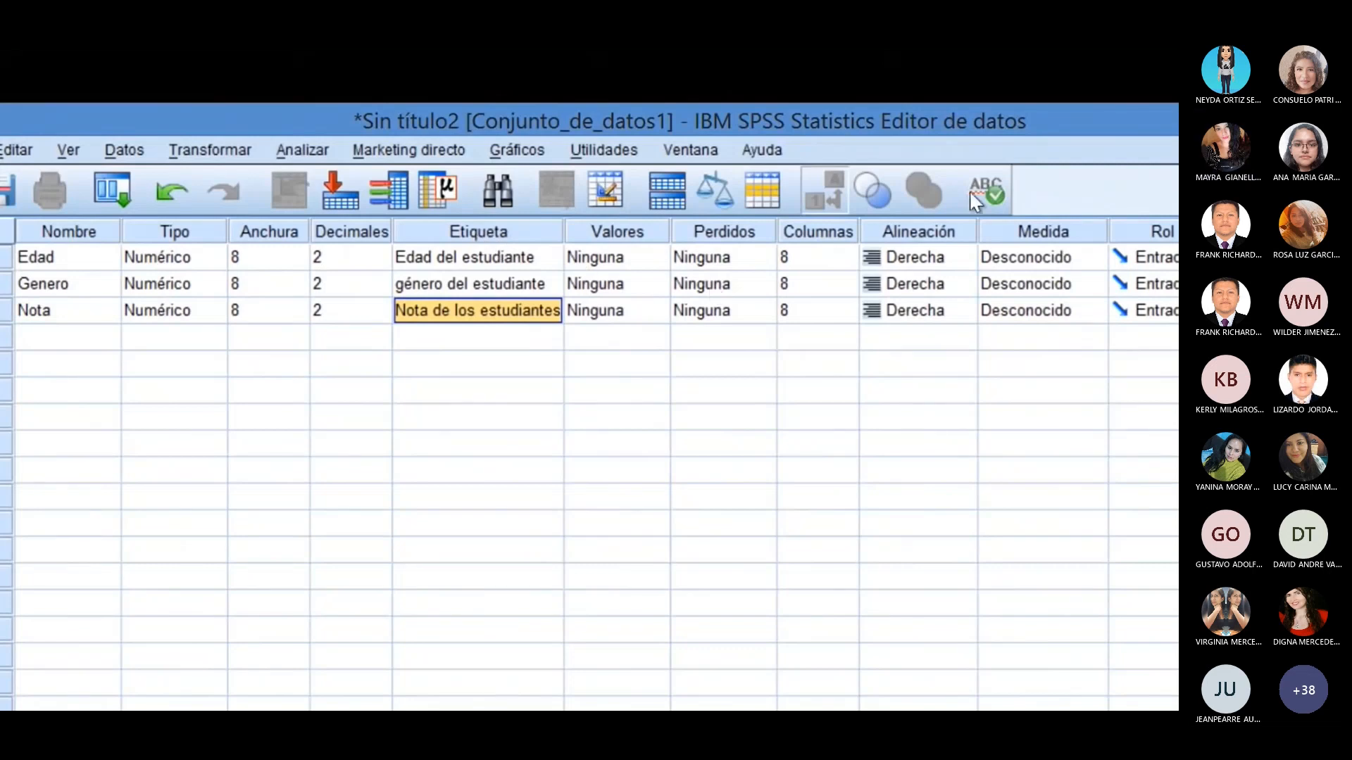
Step: Set the measurement level of the Edad variable to Escala
{"action": "left_click", "coordinate": [1056, 257]}
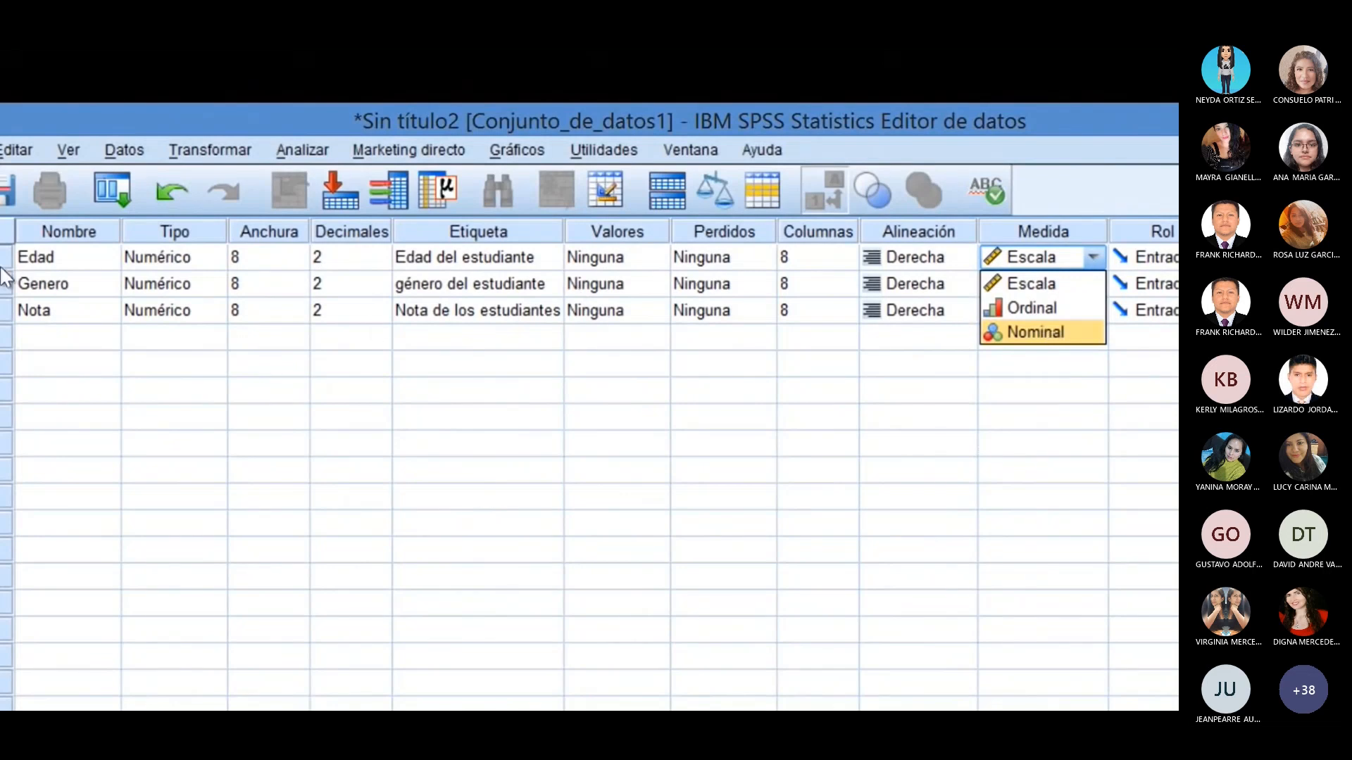
{"action": "left_click", "coordinate": [516, 262]}
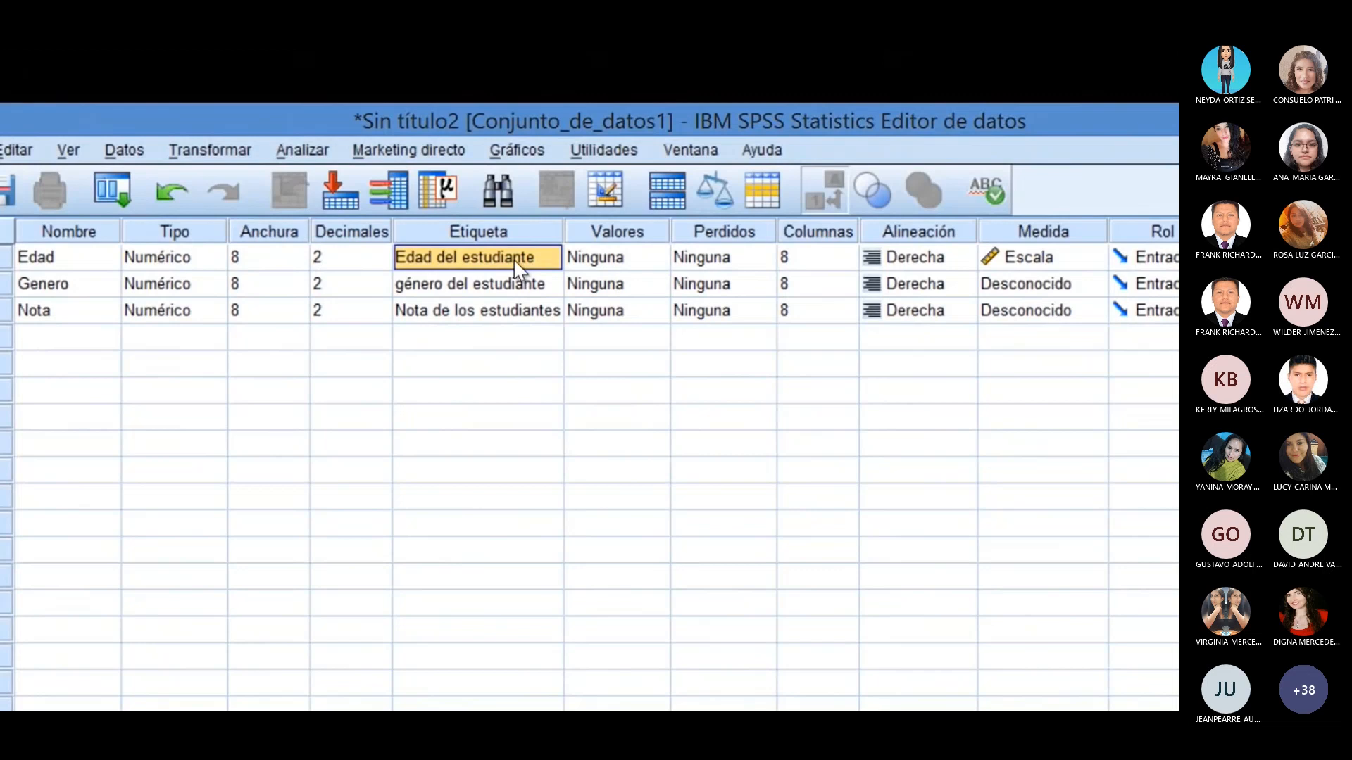
{"action": "left_click", "coordinate": [1091, 259]}
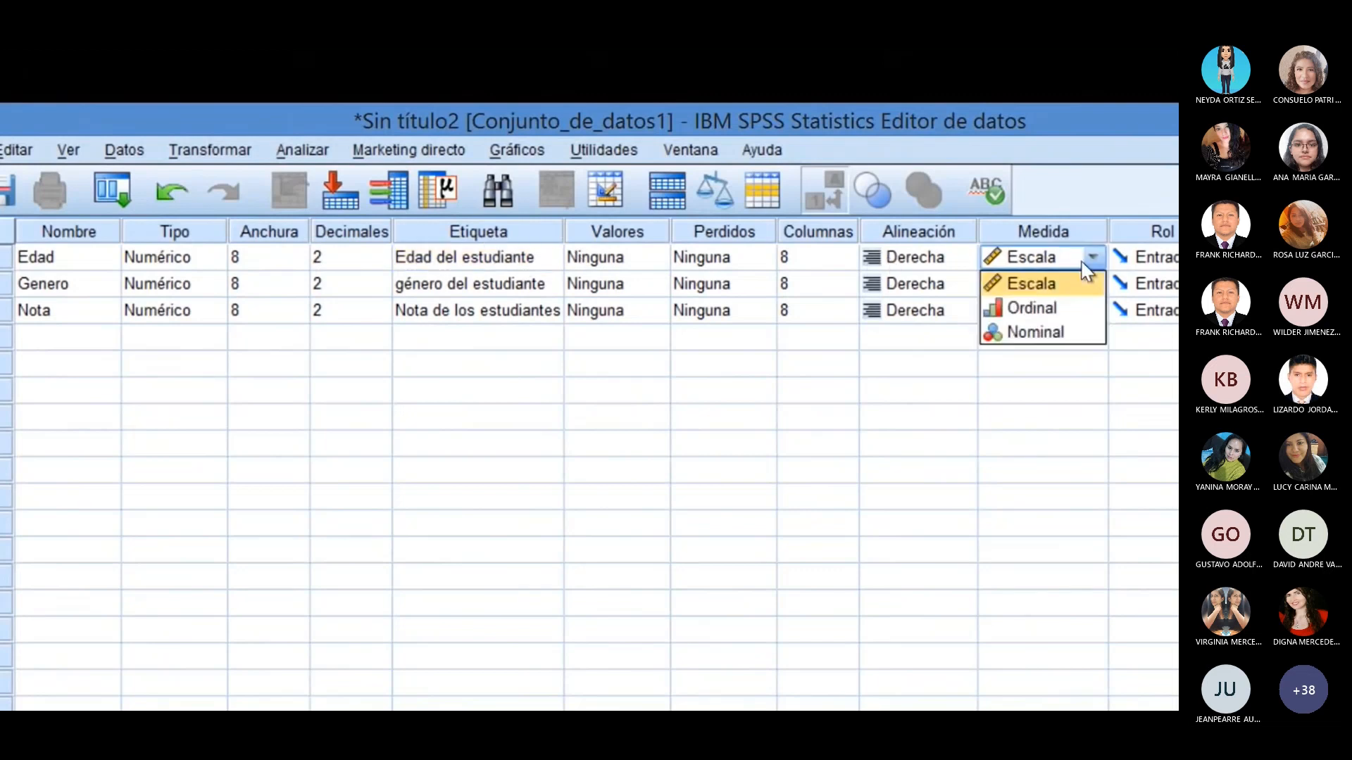
{"action": "left_click", "coordinate": [1087, 260]}
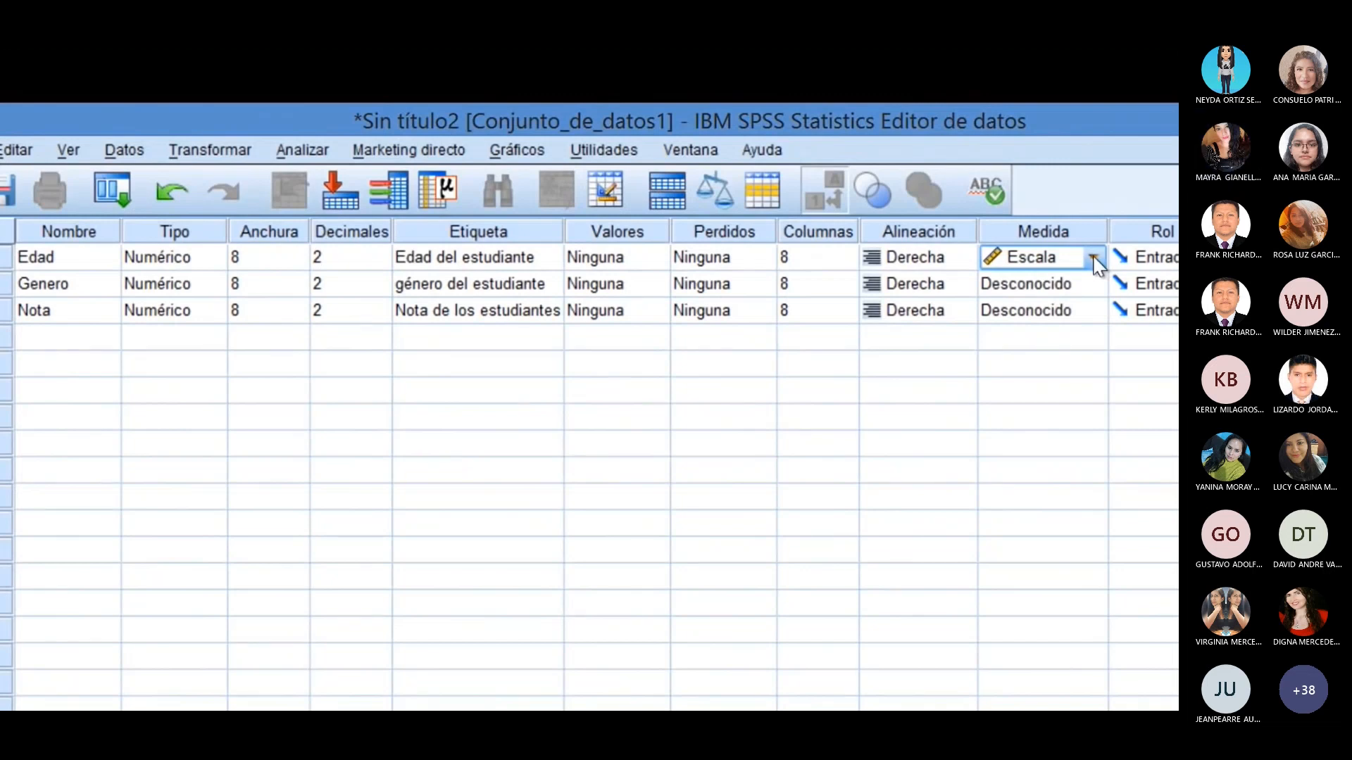
Step: Set the measurement level of Genero to Nominal and that of Nota to Ordinal
{"action": "left_click", "coordinate": [502, 286]}
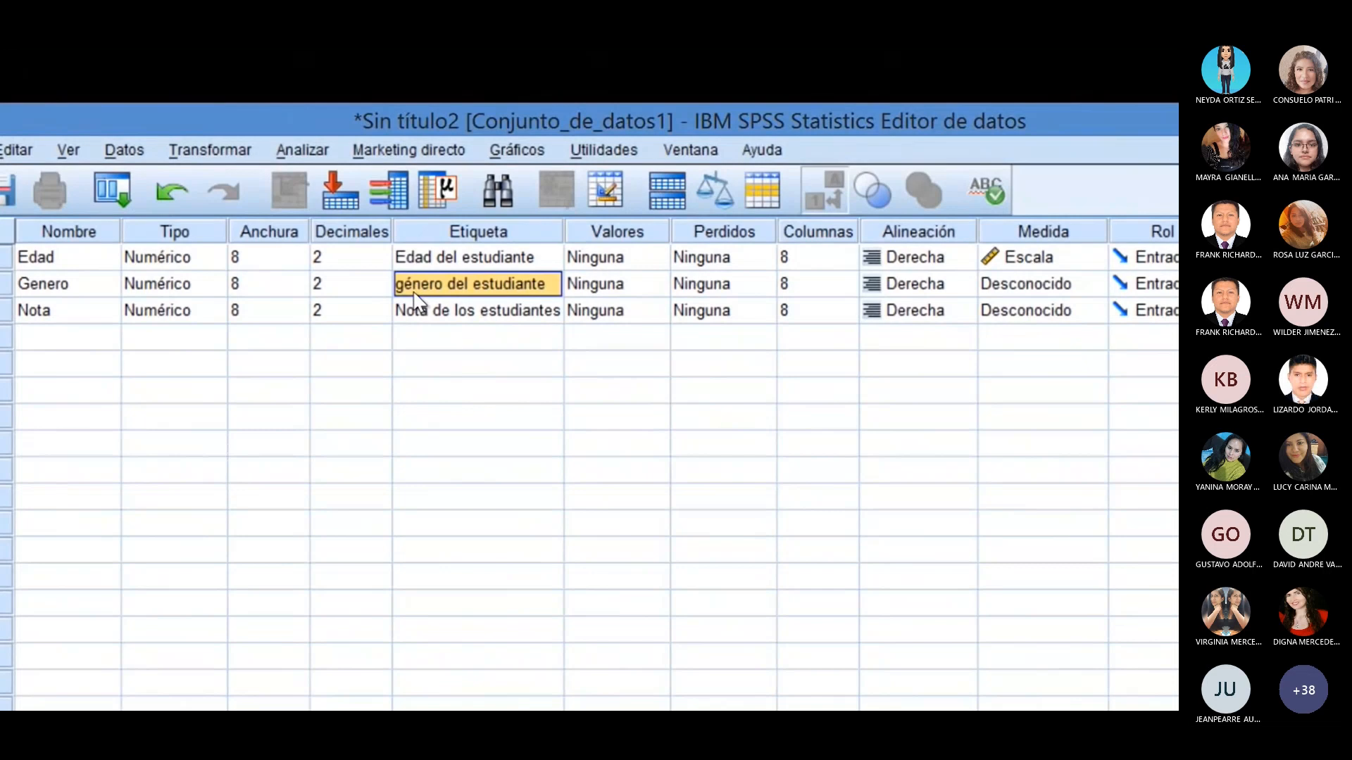
{"action": "left_click", "coordinate": [1070, 286]}
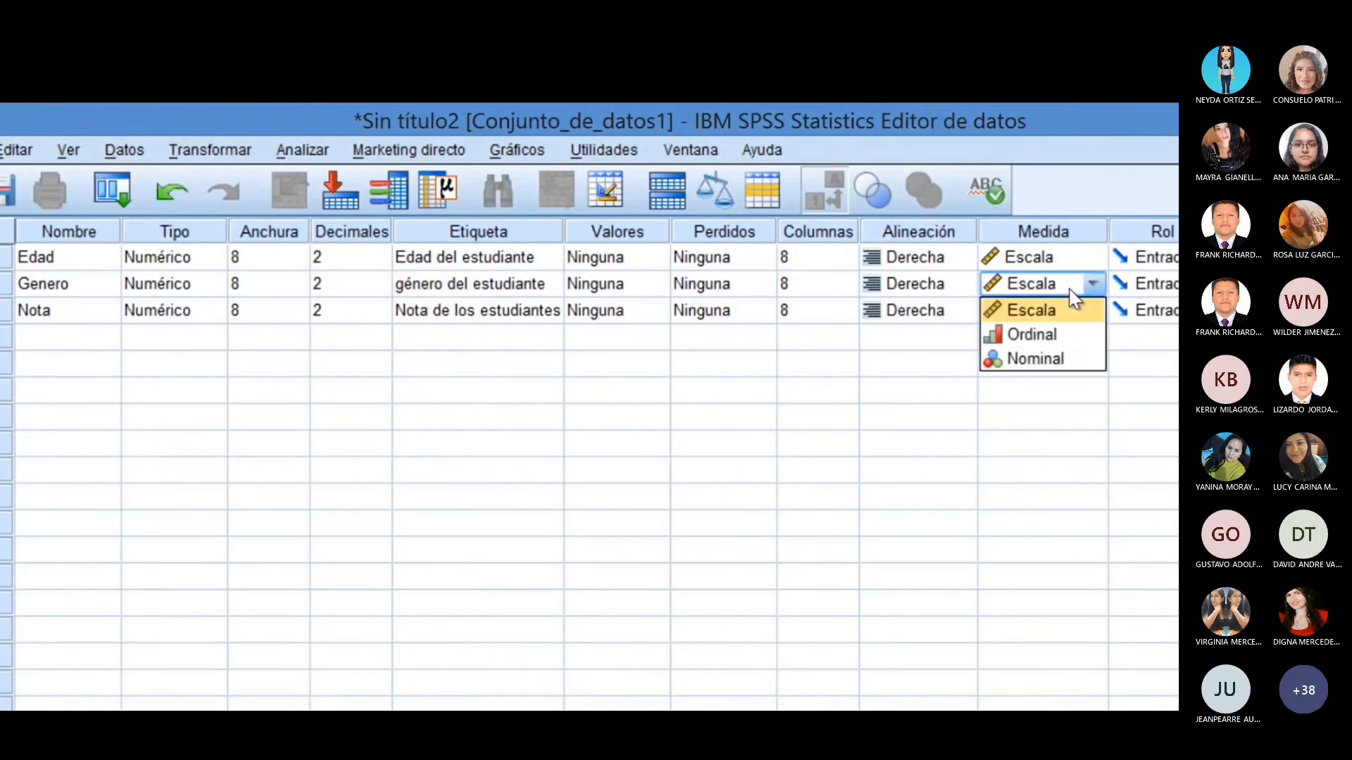
{"action": "left_click", "coordinate": [1064, 369]}
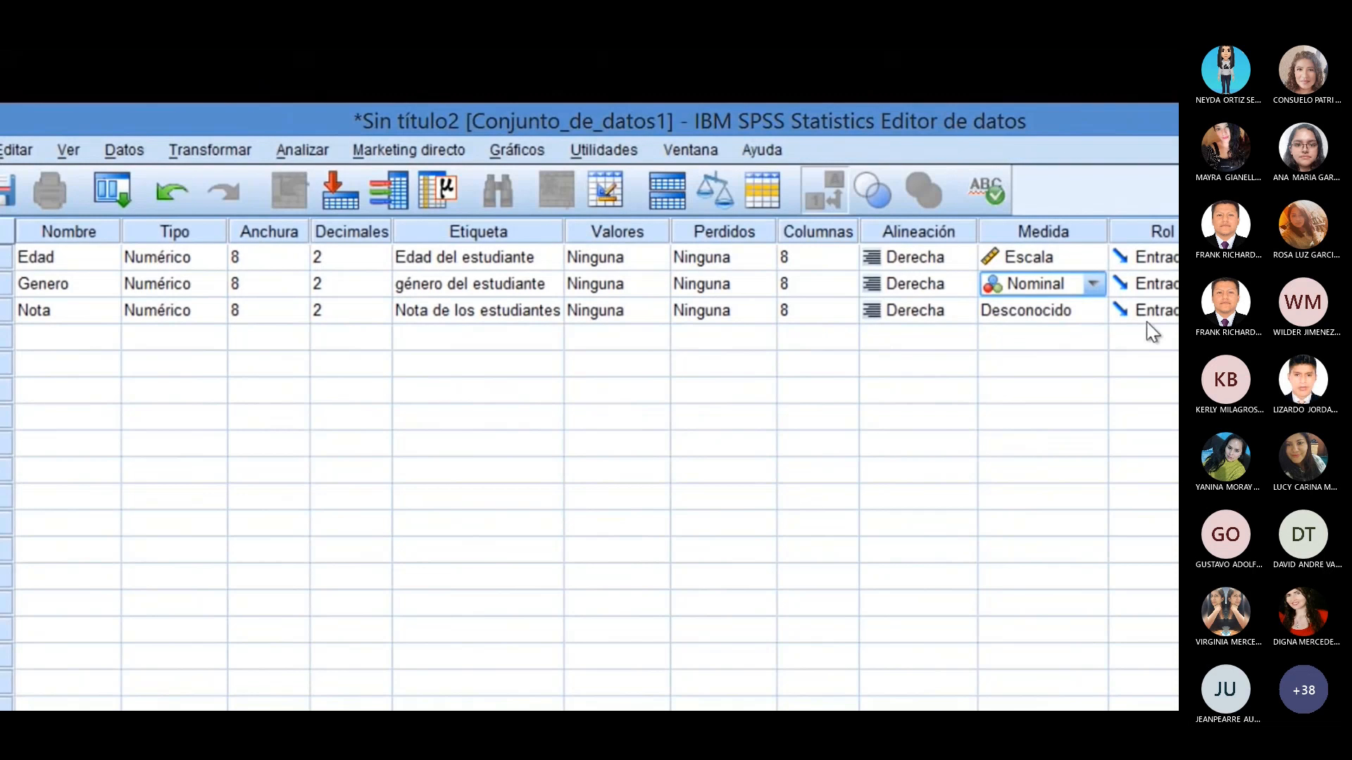
{"action": "left_click", "coordinate": [1081, 311]}
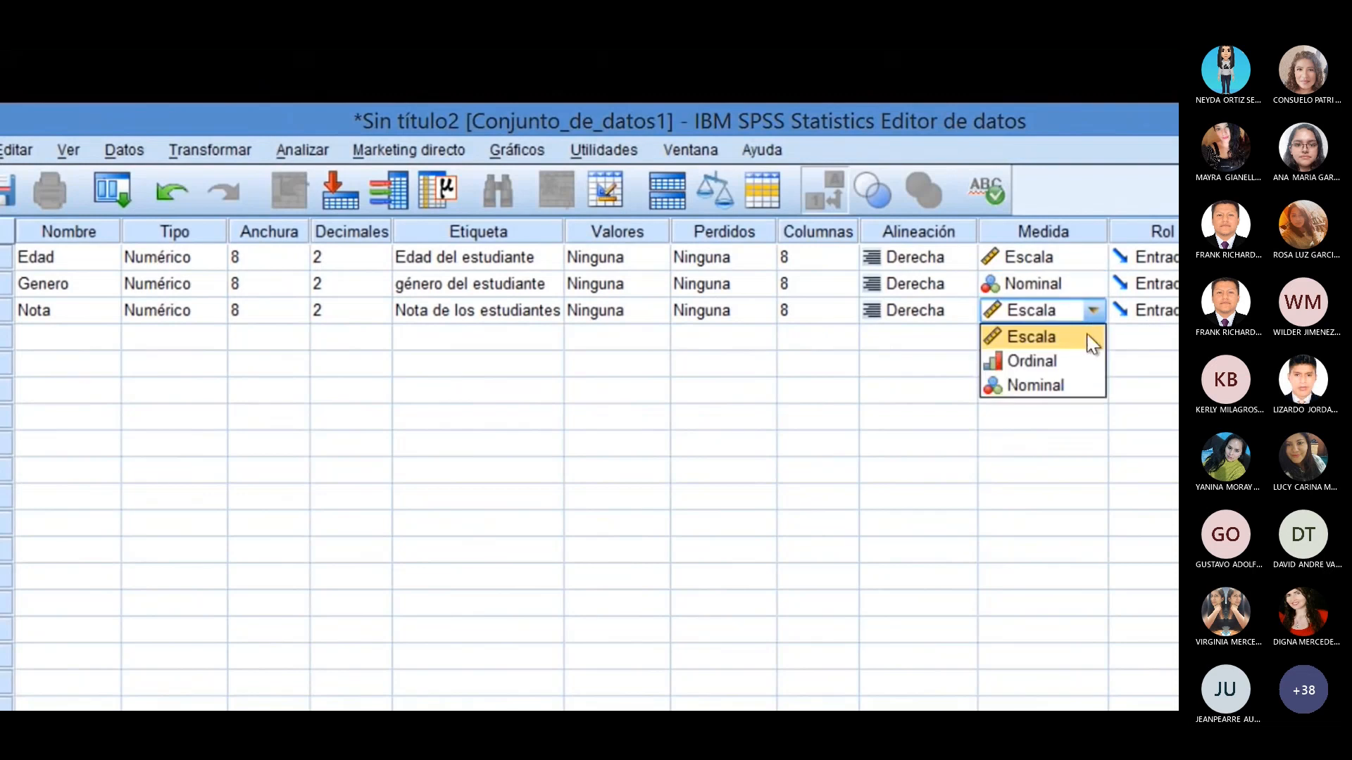
{"action": "left_click", "coordinate": [1060, 363]}
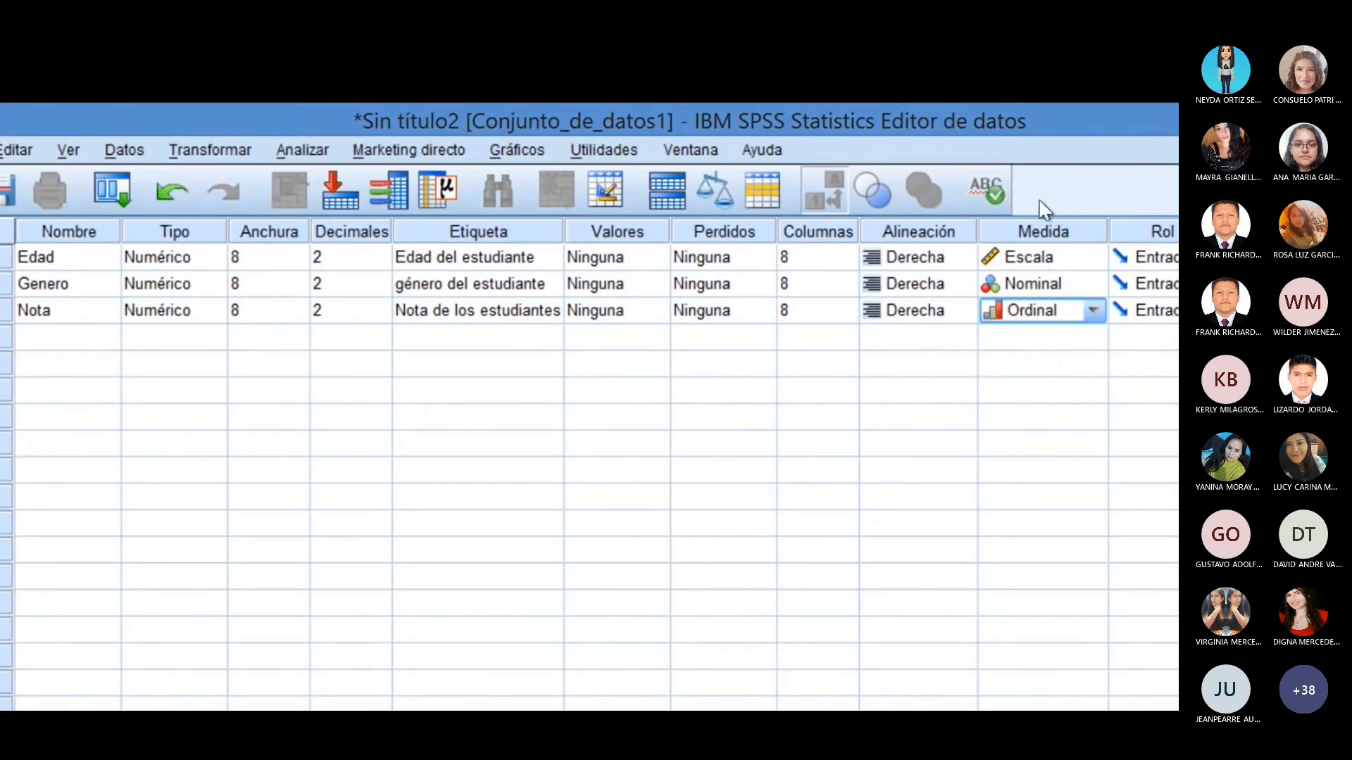
Step: Open the value labels of the Genero variable and add value 1 with the label Mujer
{"action": "double_click", "coordinate": [647, 286]}
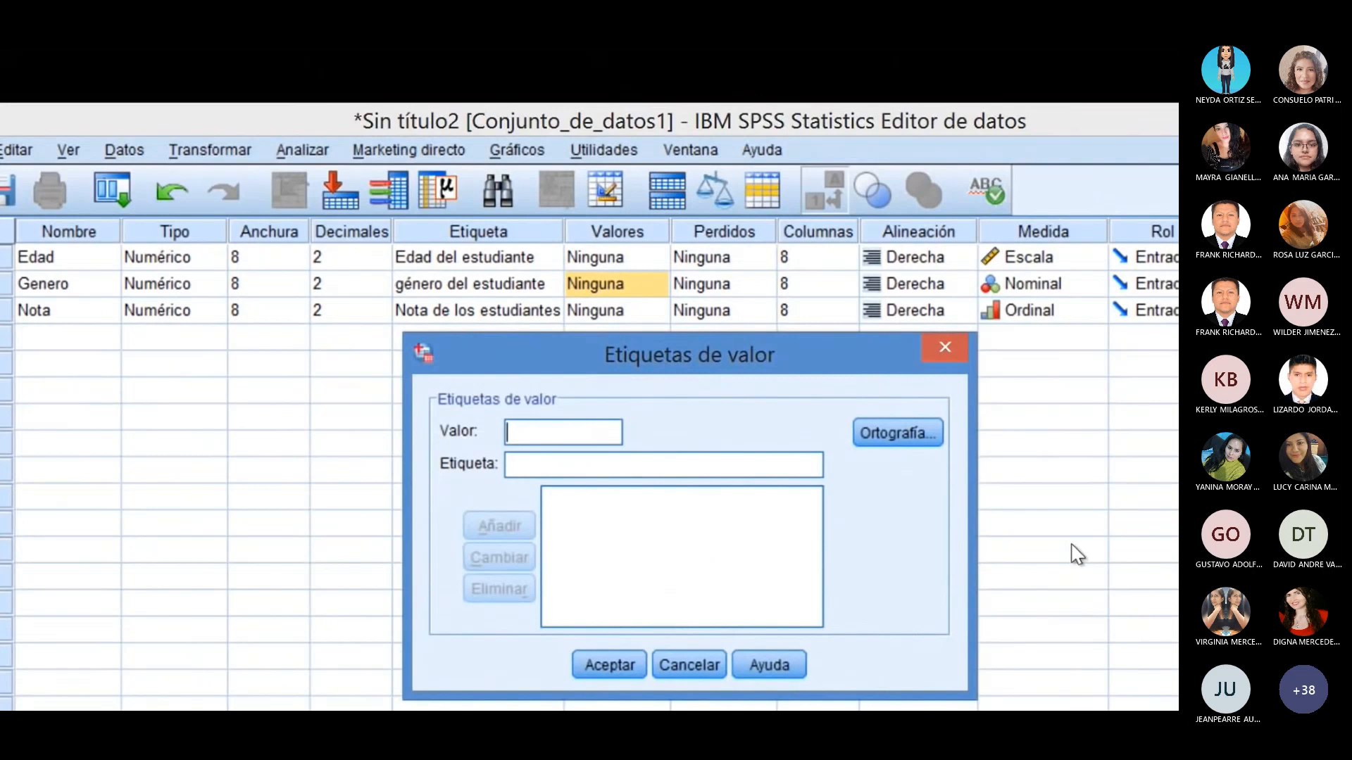
{"action": "type", "text": "1"}
{"action": "left_click", "coordinate": [579, 464]}
{"action": "type", "text": "Mujer"}
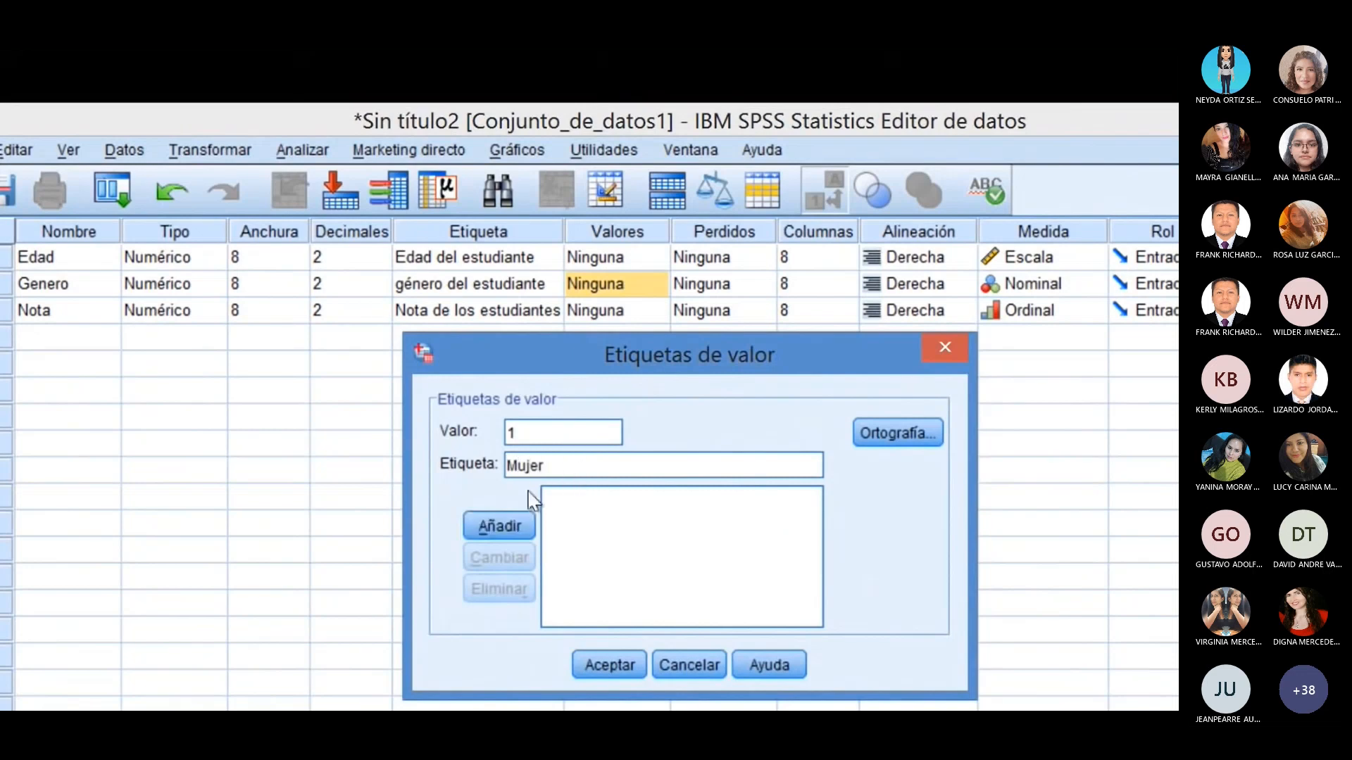
{"action": "left_click", "coordinate": [502, 527]}
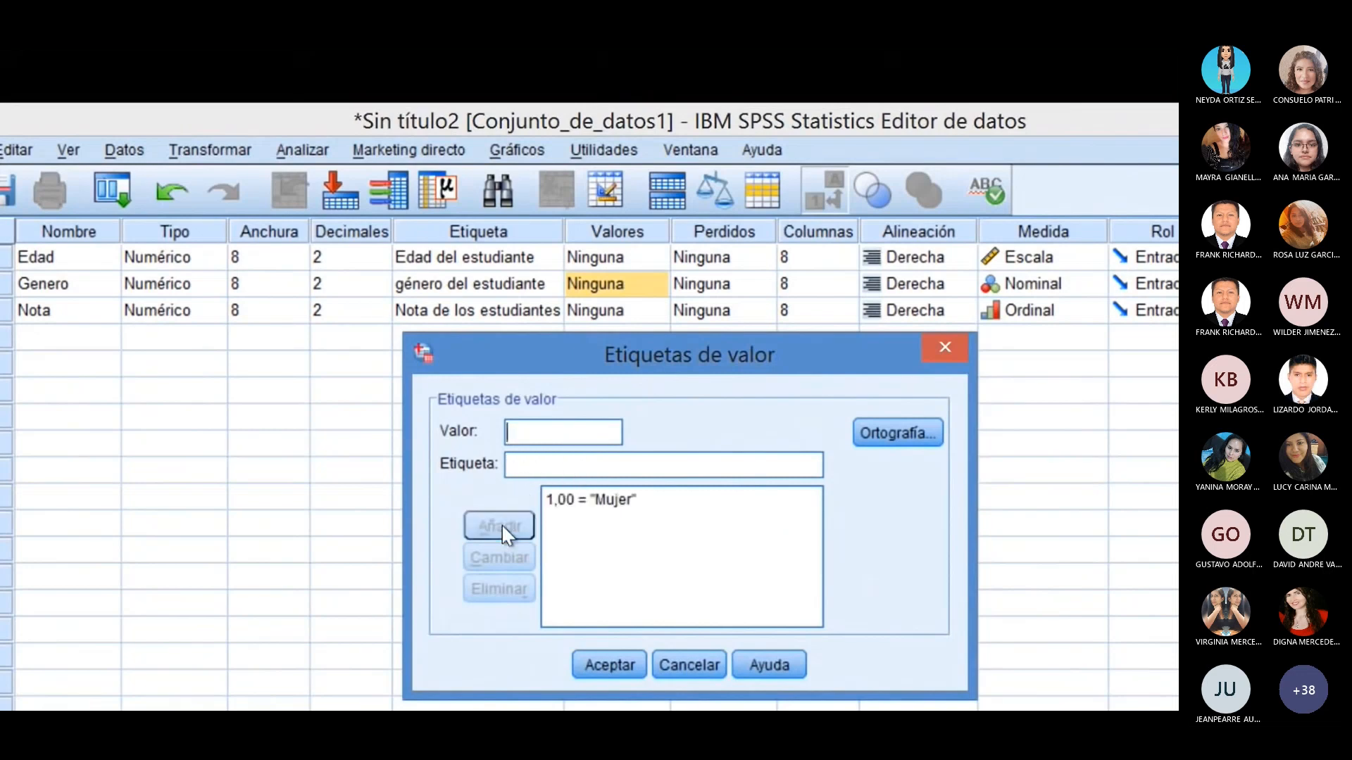
Step: Add value 2 with the label Hombre to the Genero value labels
{"action": "left_click", "coordinate": [521, 433]}
{"action": "type", "text": "2"}
{"action": "left_click", "coordinate": [533, 465]}
{"action": "type", "text": "H"}
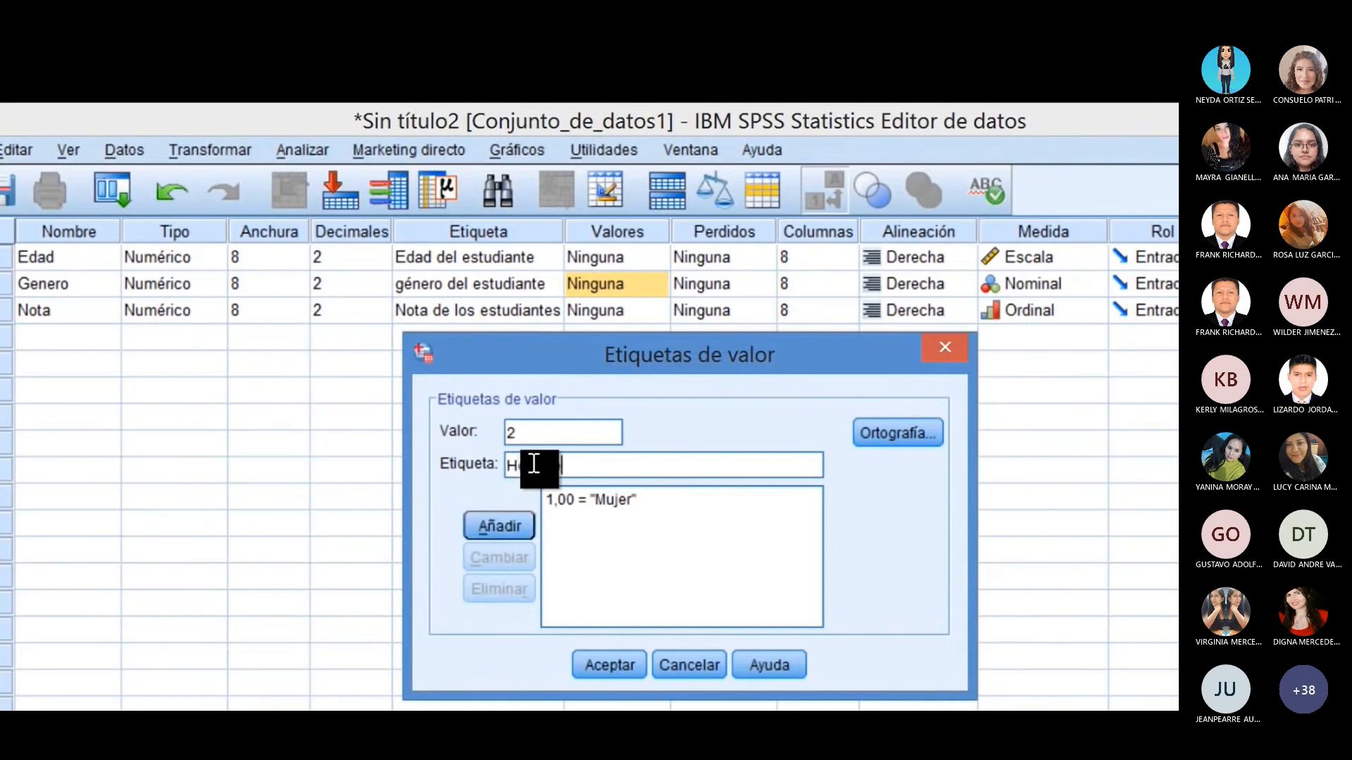
{"action": "type", "text": "ombre"}
{"action": "left_click", "coordinate": [507, 516]}
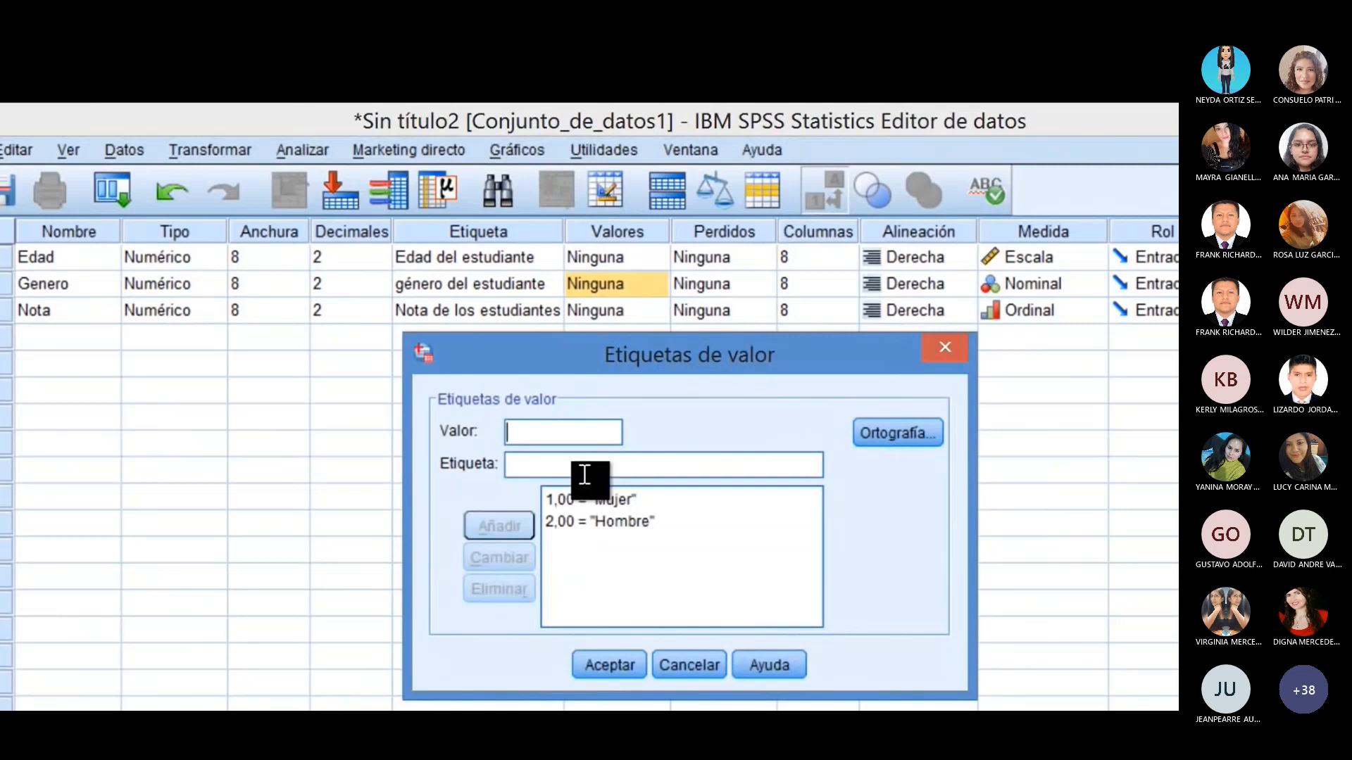
Step: Accept the Genero value labels and set the number of decimals of Genero to 0
{"action": "left_click", "coordinate": [614, 667]}
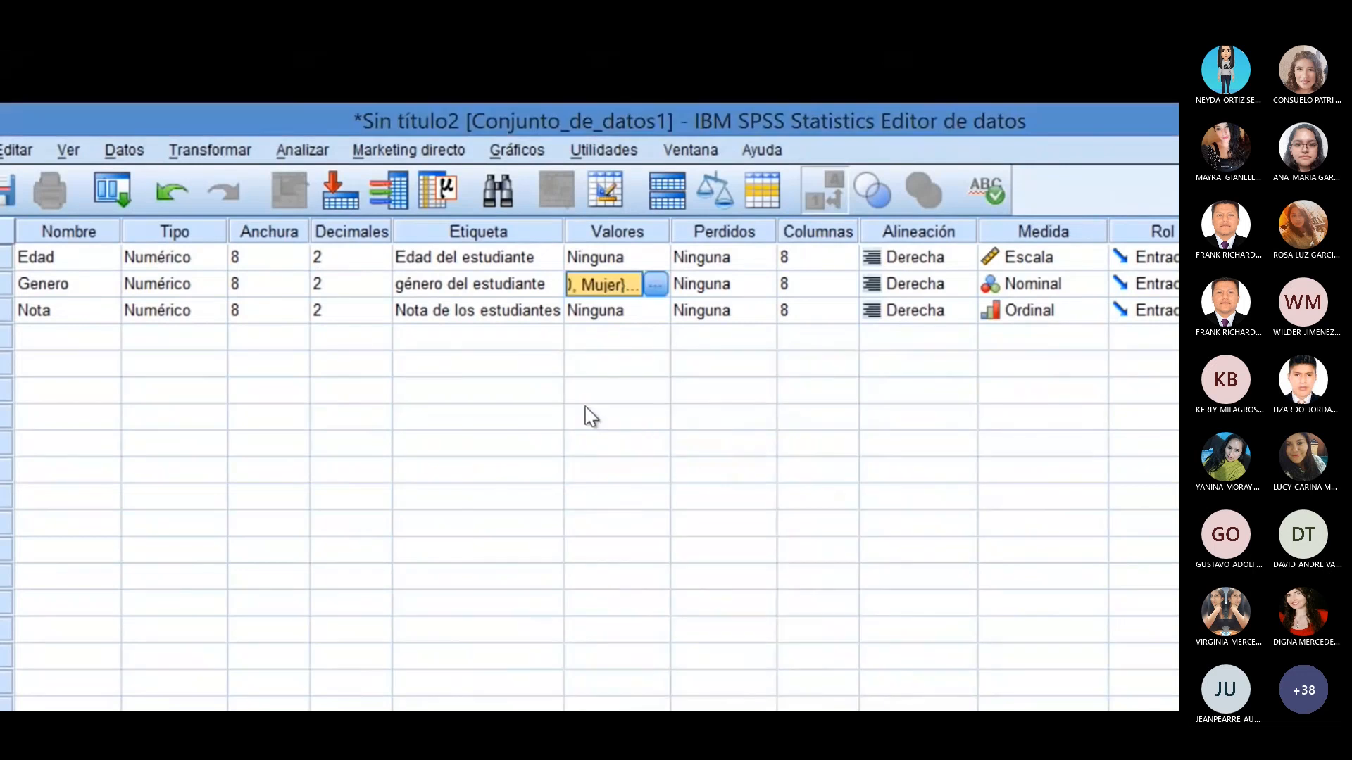
{"action": "left_click", "coordinate": [369, 285]}
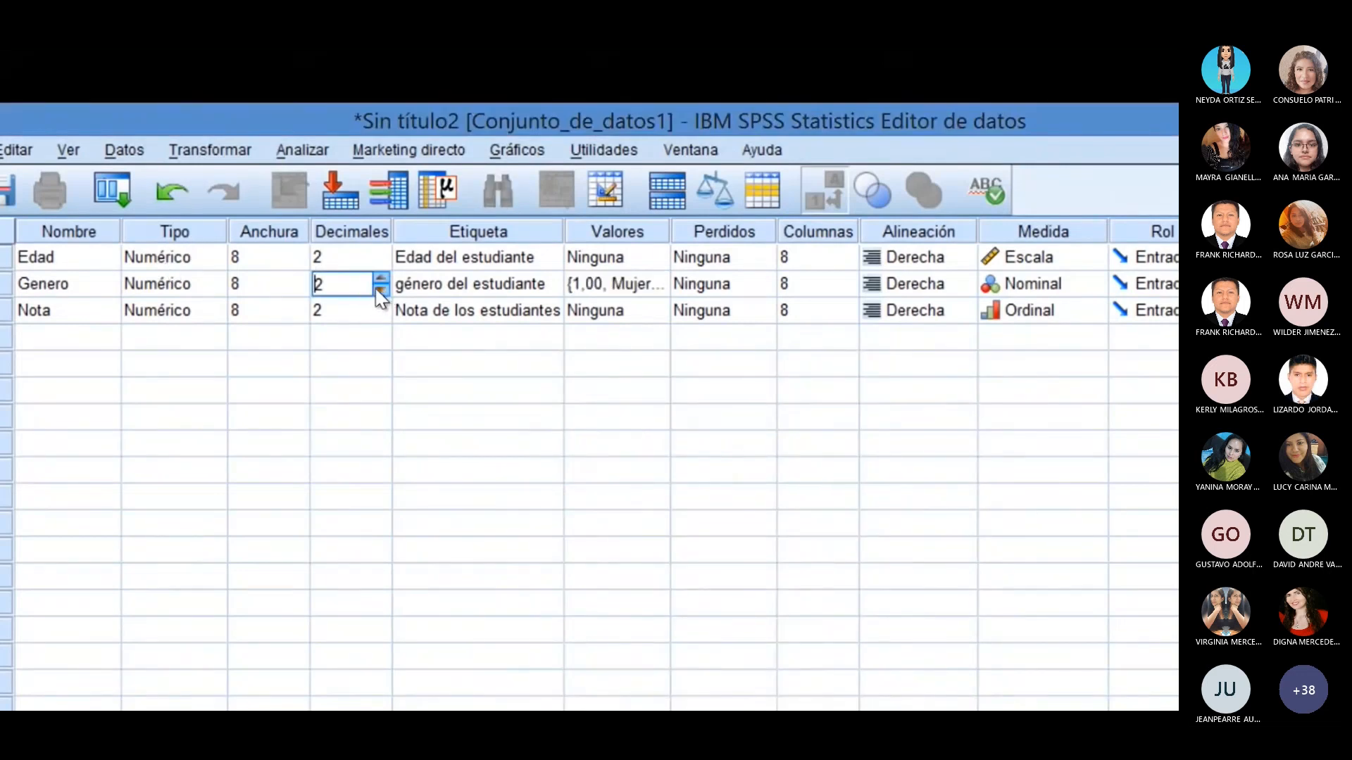
{"action": "left_click", "coordinate": [381, 290]}
{"action": "left_click", "coordinate": [381, 291]}
{"action": "left_click", "coordinate": [402, 285]}
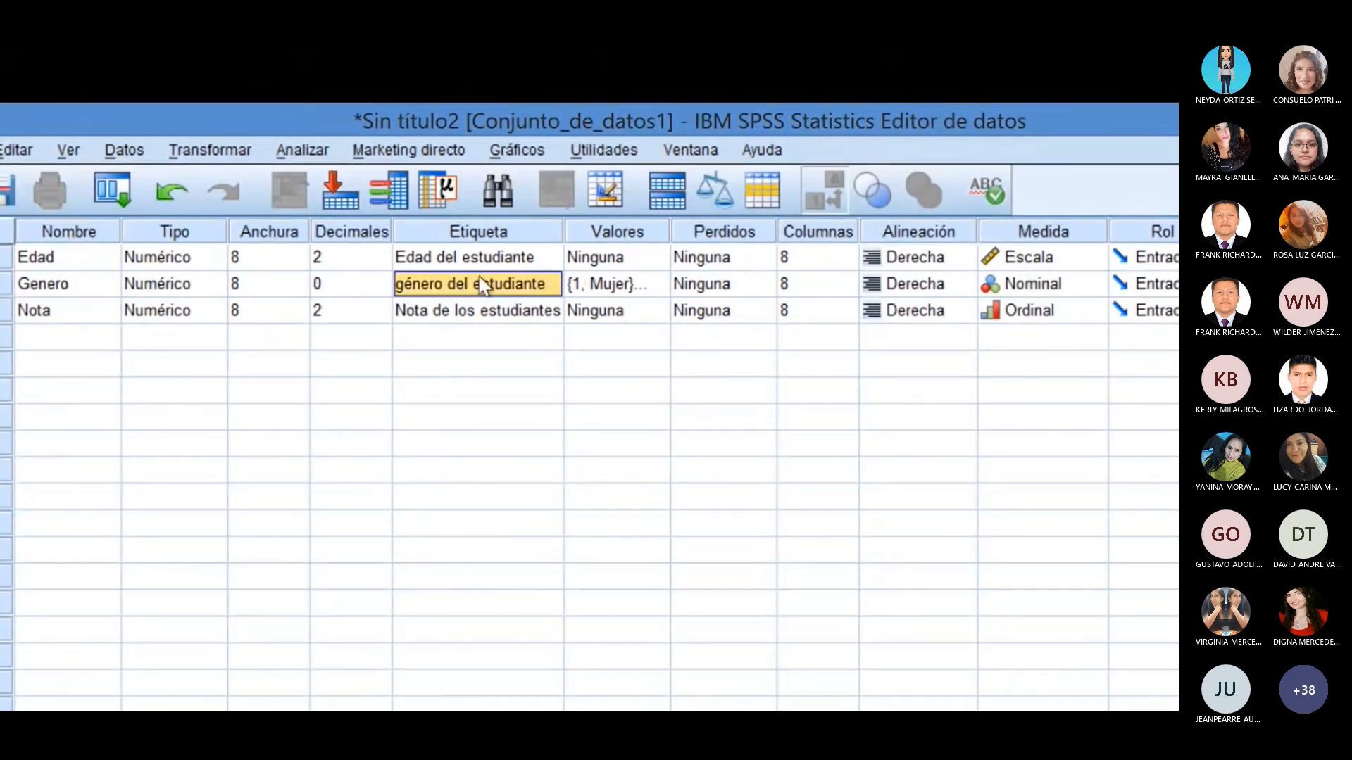
Step: Review the value labels defined for the Genero variable
{"action": "left_click", "coordinate": [616, 289]}
{"action": "left_click", "coordinate": [654, 285]}
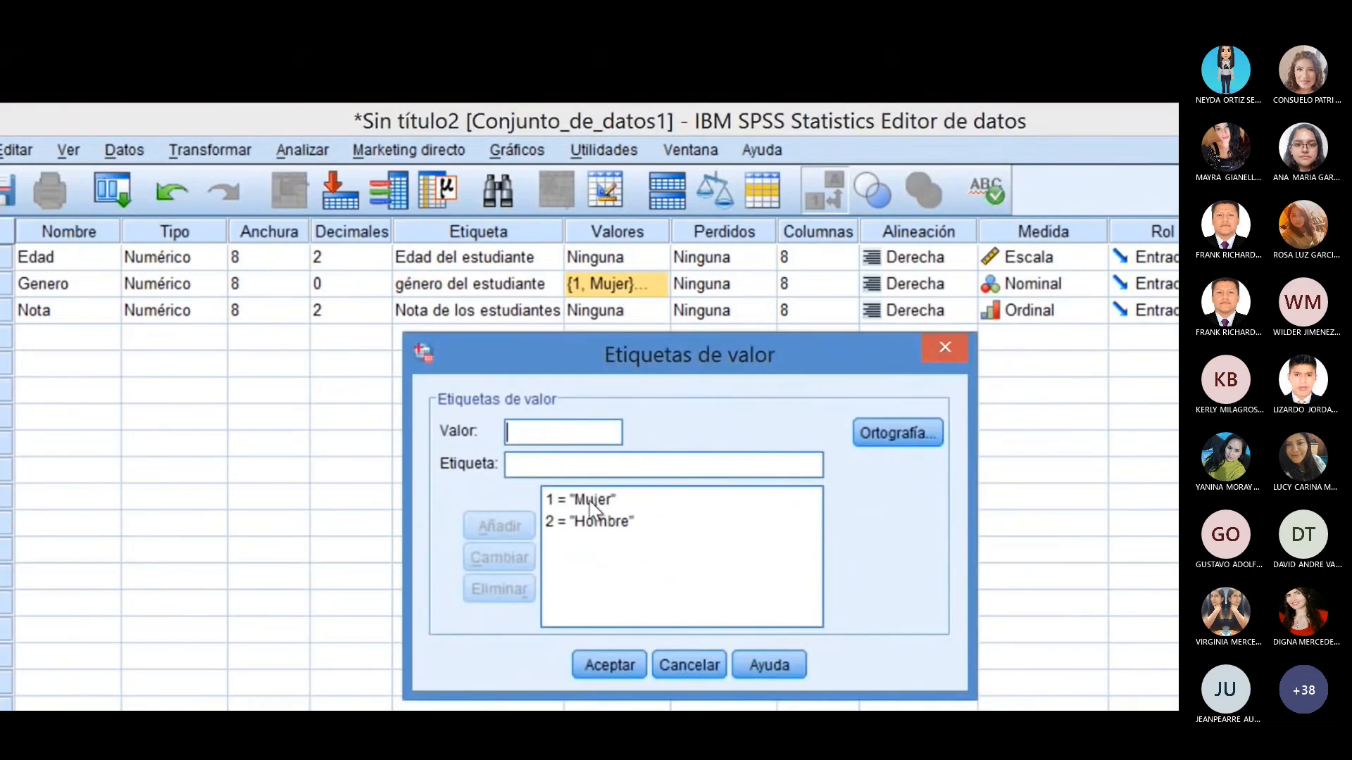
{"action": "left_click", "coordinate": [611, 665]}
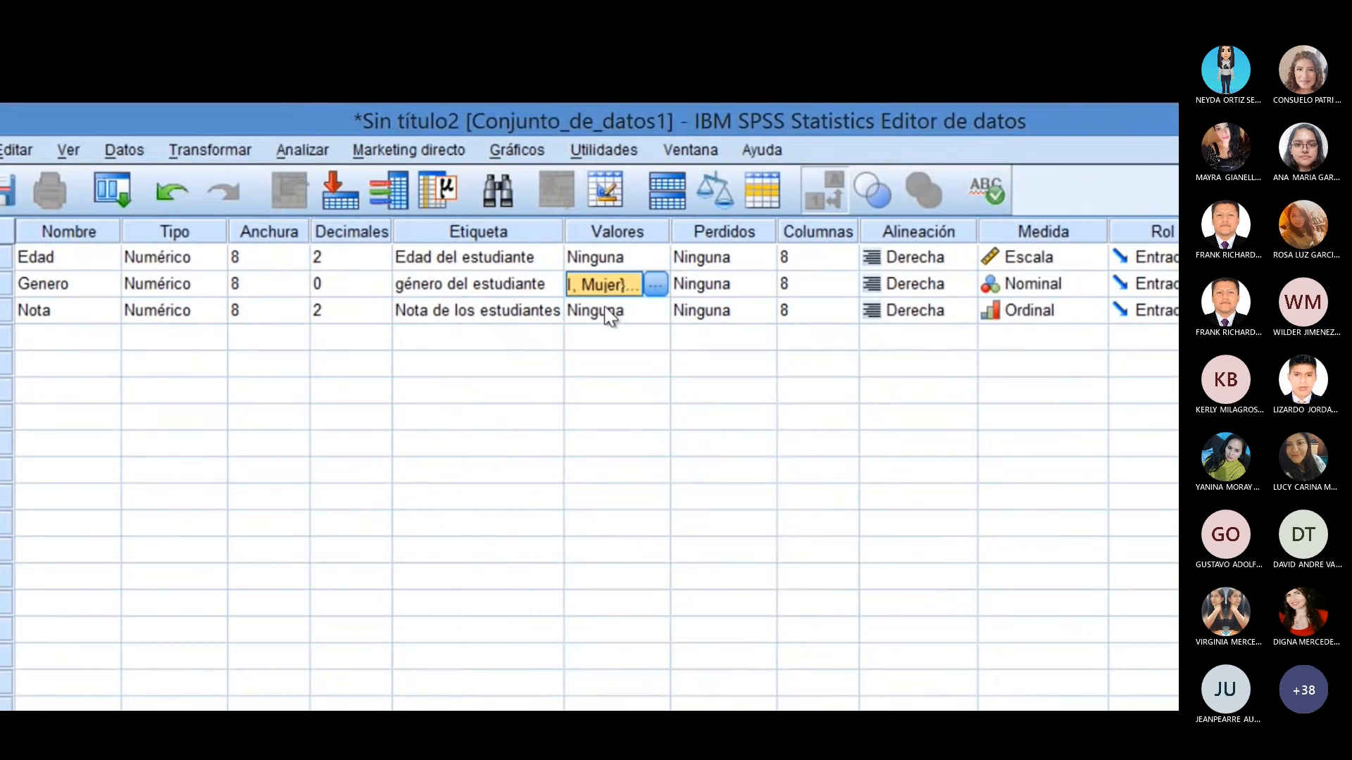
Step: Open the value labels of the Nota variable and add value 1 with the label Nota Baja
{"action": "left_click", "coordinate": [619, 313]}
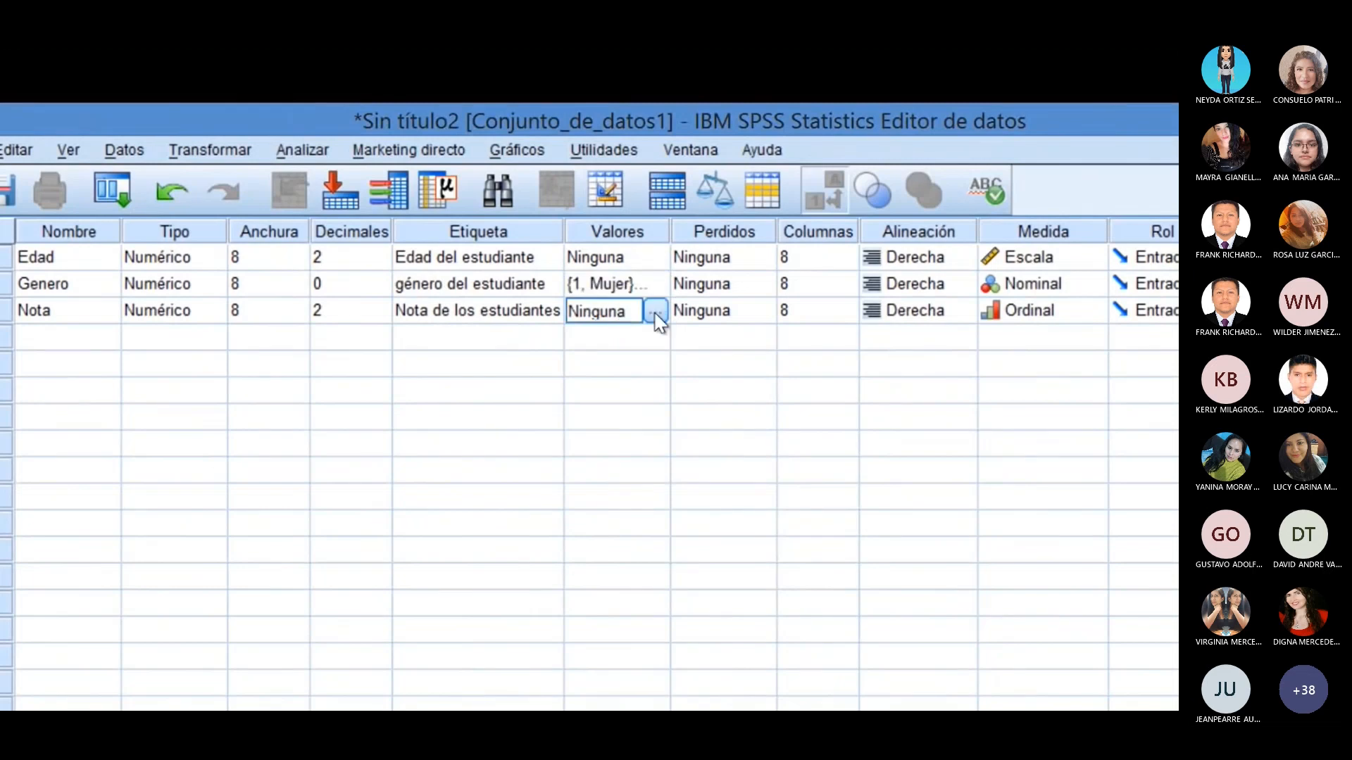
{"action": "left_click", "coordinate": [656, 314]}
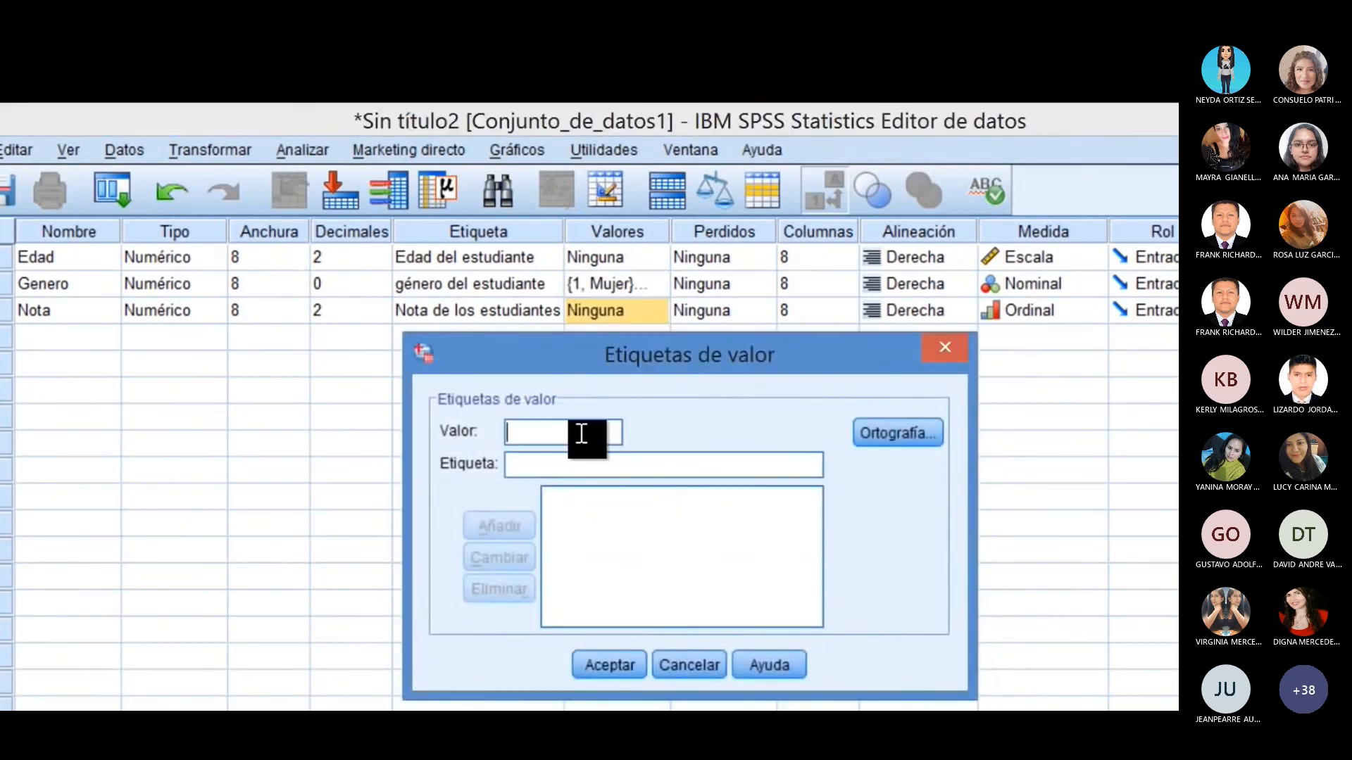
{"action": "type", "text": "1"}
{"action": "left_click", "coordinate": [580, 469]}
{"action": "type", "text": "N"}
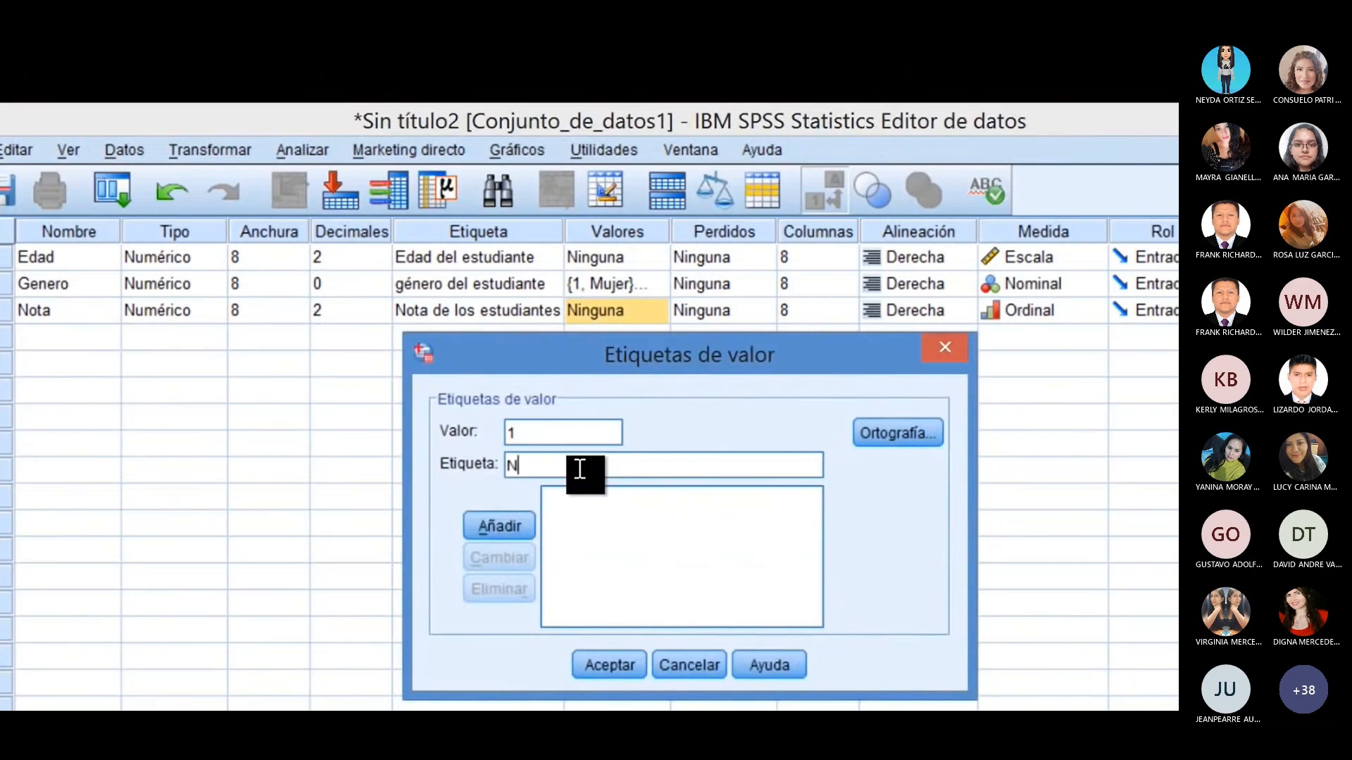
{"action": "type", "text": "ota Baja"}
{"action": "left_click", "coordinate": [517, 527]}
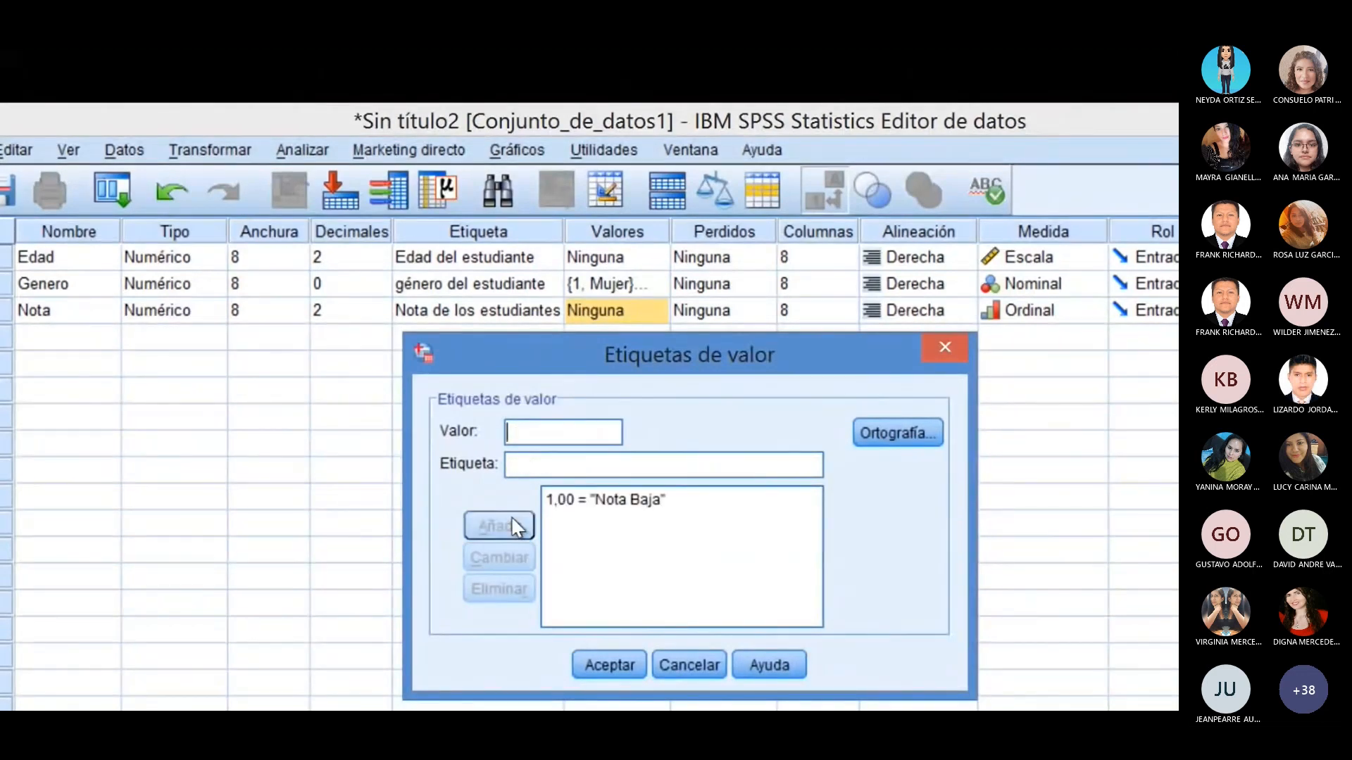
Step: Add value 2 with the label Nota Promedio to the Nota value labels
{"action": "type", "text": "2"}
{"action": "left_click", "coordinate": [566, 462]}
{"action": "type", "text": "N"}
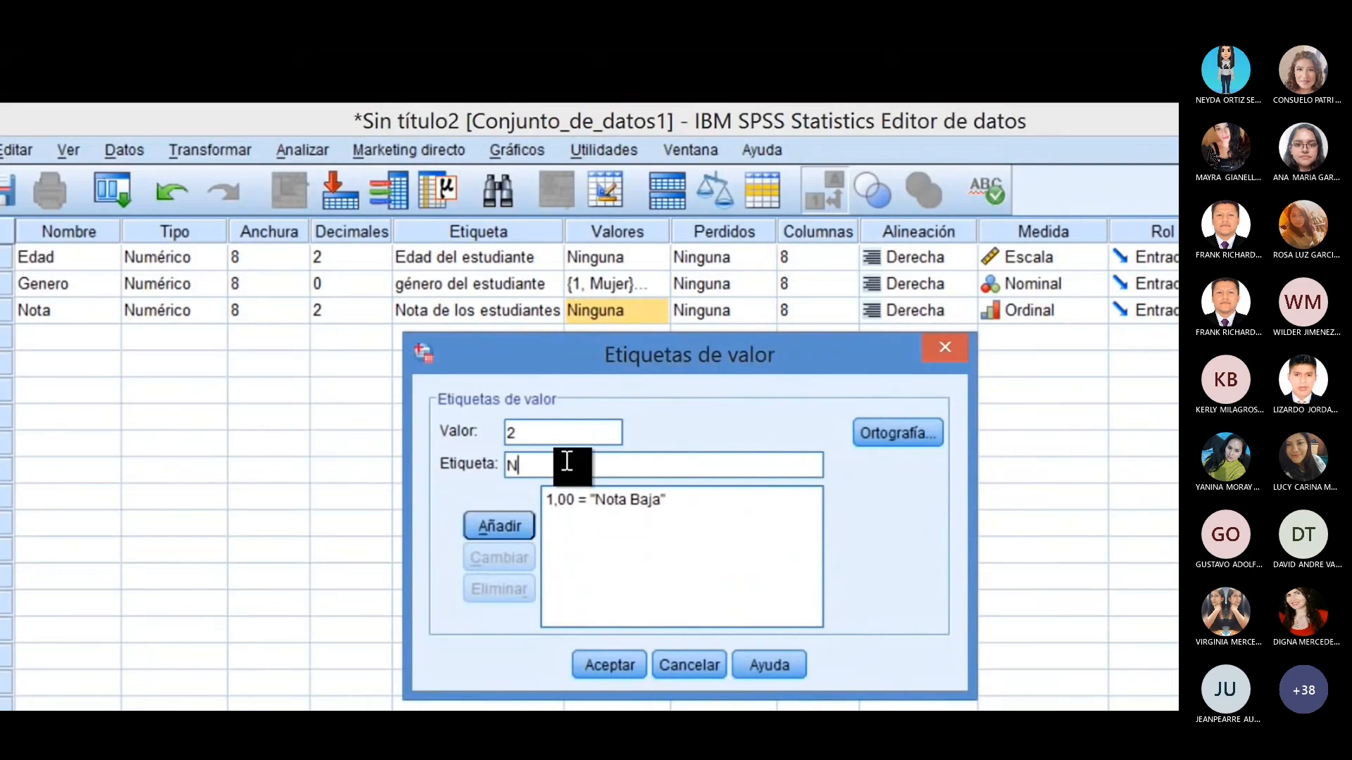
{"action": "type", "text": "ota "}
{"action": "type", "text": "Alta"}
{"action": "key", "text": "BackSpace"}
{"action": "key", "text": "BackSpace"}
{"action": "key", "text": "BackSpace"}
{"action": "key", "text": "BackSpace"}
{"action": "type", "text": "Pr"}
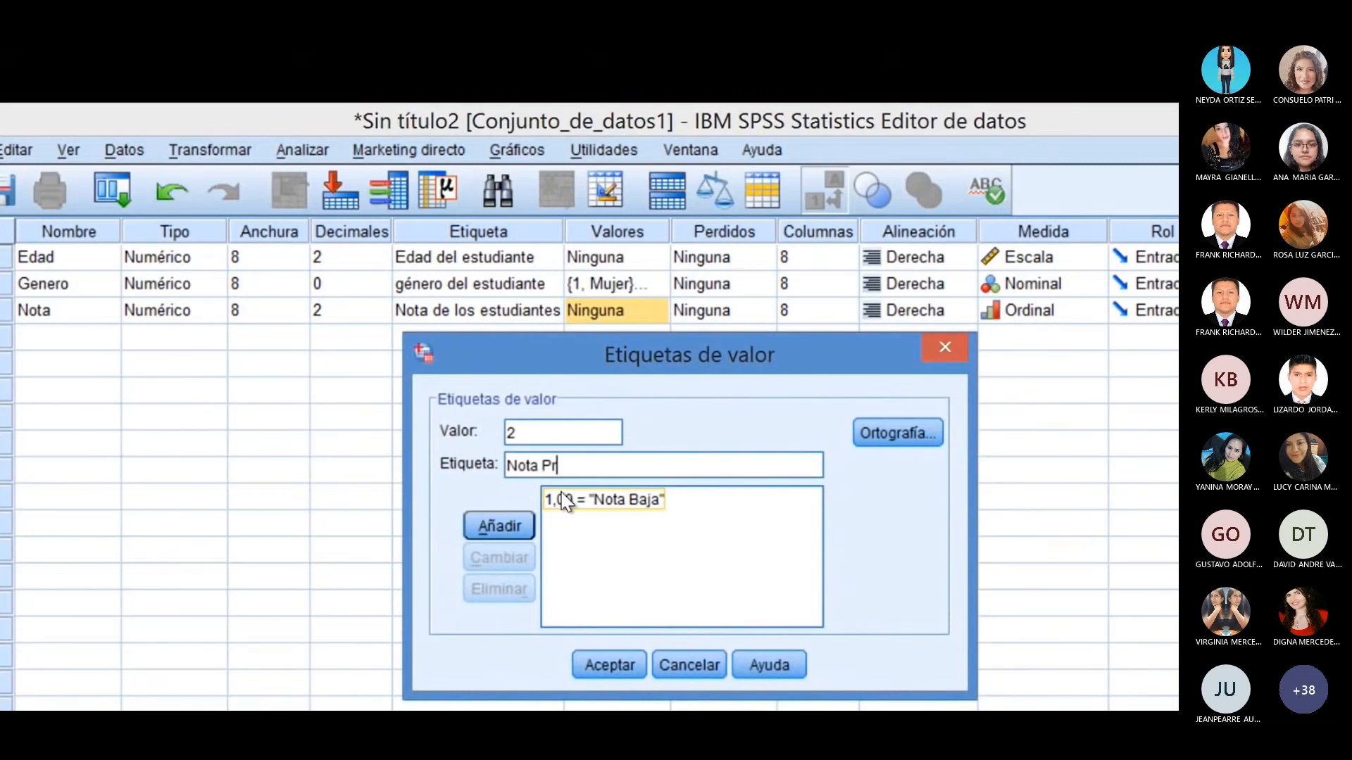
{"action": "type", "text": "omedio"}
{"action": "left_click", "coordinate": [512, 525]}
Step: Add value 3 with the label Nota Alta to the Nota value labels and accept the definitions
{"action": "type", "text": "3"}
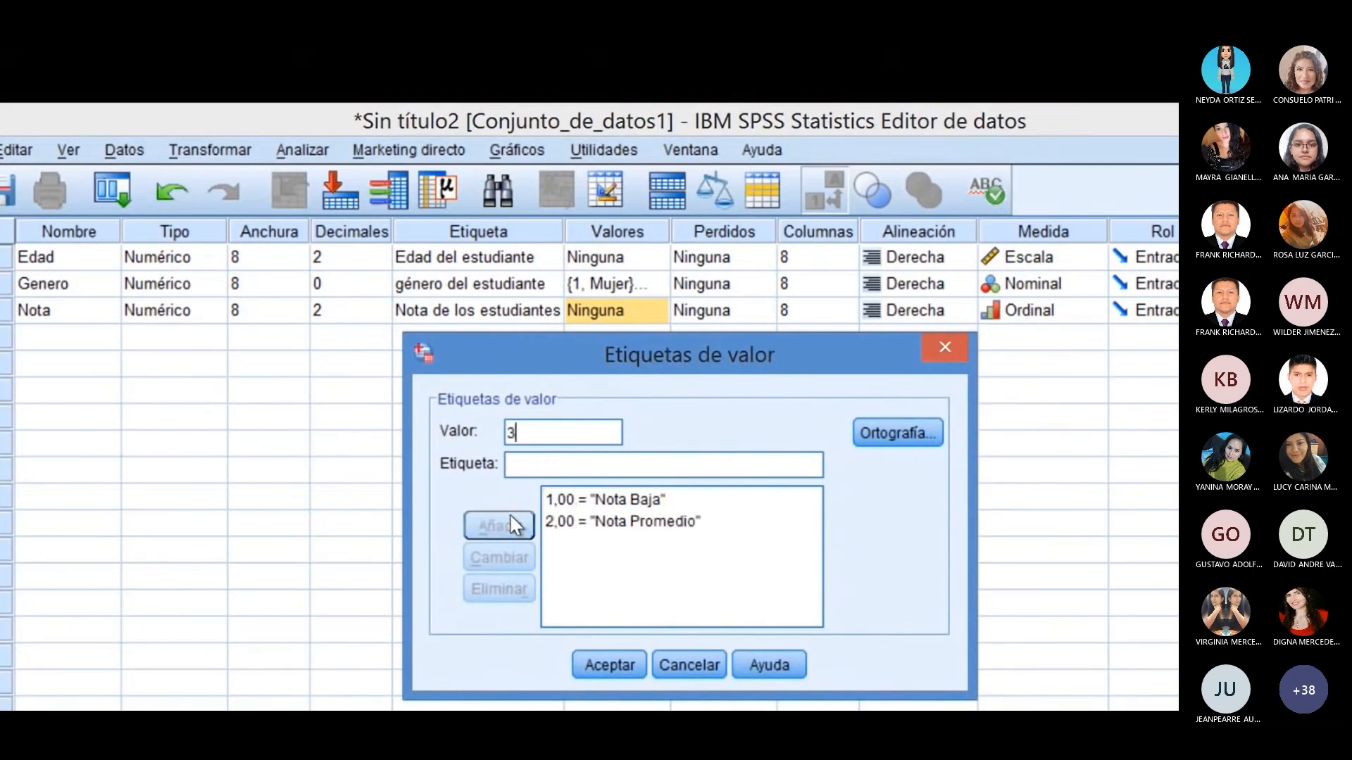
{"action": "left_click", "coordinate": [553, 458]}
{"action": "type", "text": "Nota"}
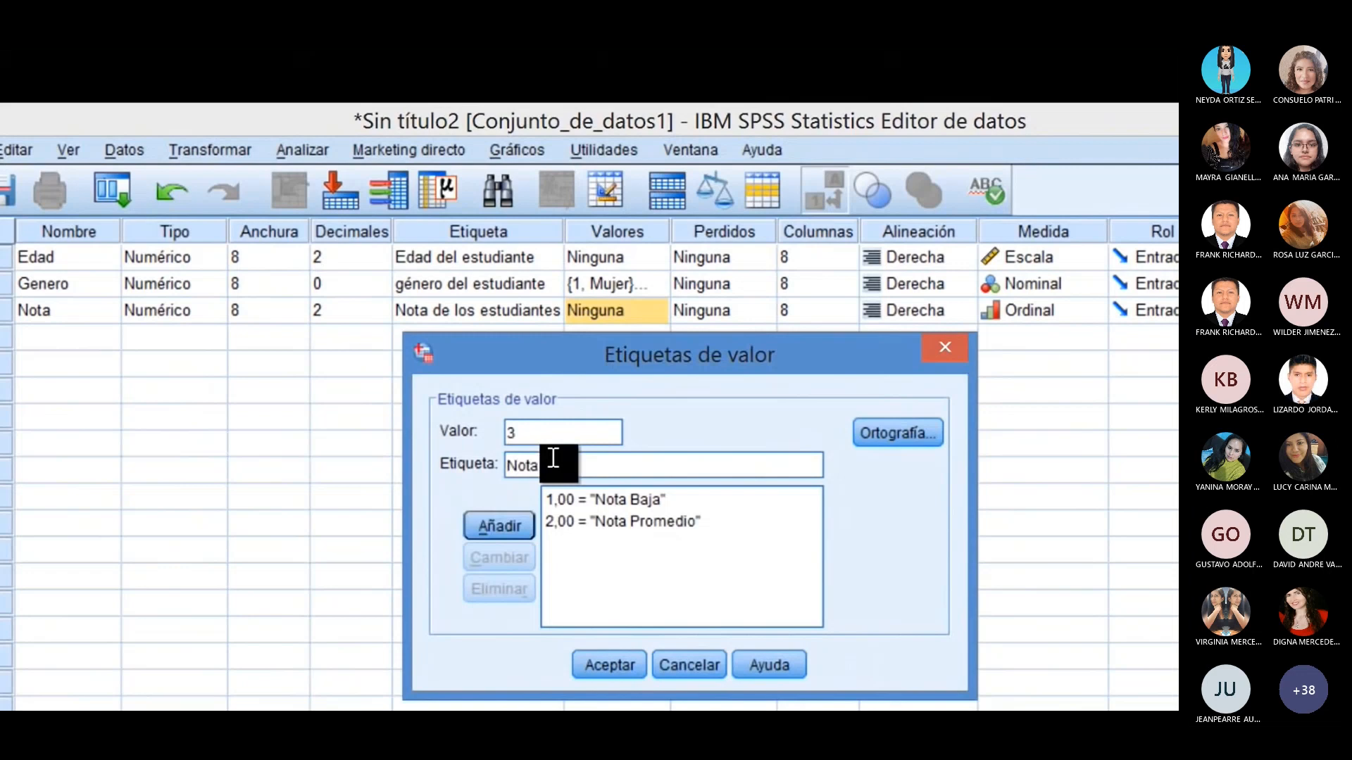
{"action": "type", "text": " Alta"}
{"action": "left_click", "coordinate": [495, 525]}
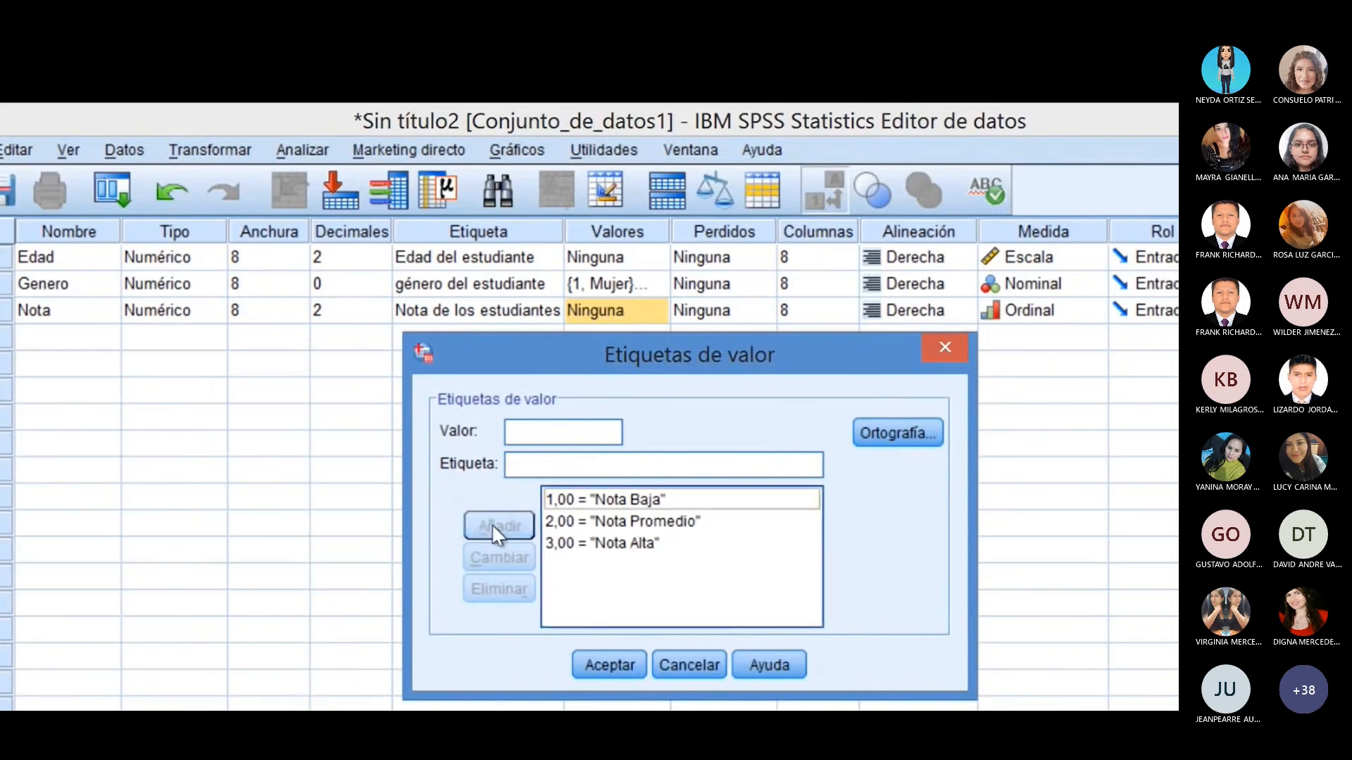
{"action": "left_click", "coordinate": [610, 665]}
Step: Set the number of decimals of the Nota variable to 0
{"action": "left_click", "coordinate": [350, 310]}
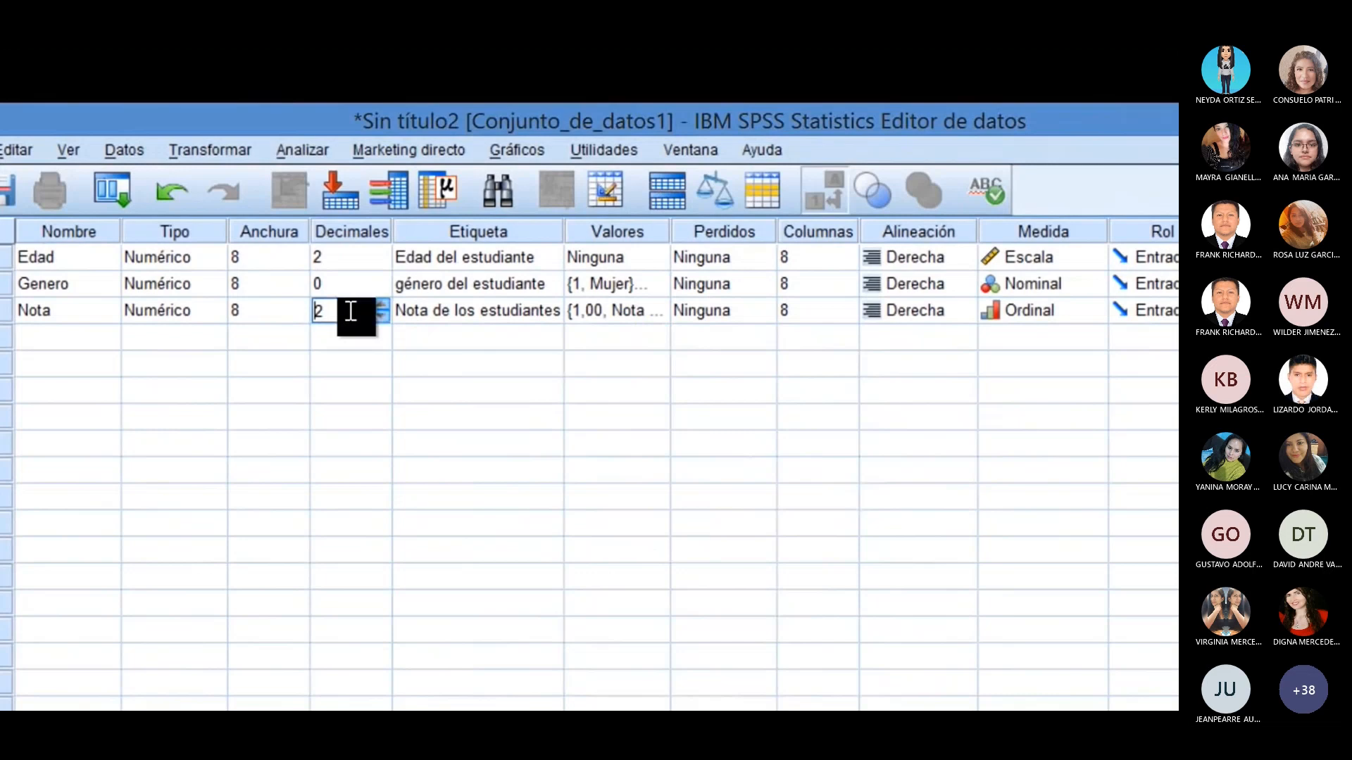
{"action": "left_click", "coordinate": [380, 317]}
{"action": "left_click", "coordinate": [380, 317]}
{"action": "left_click", "coordinate": [602, 317]}
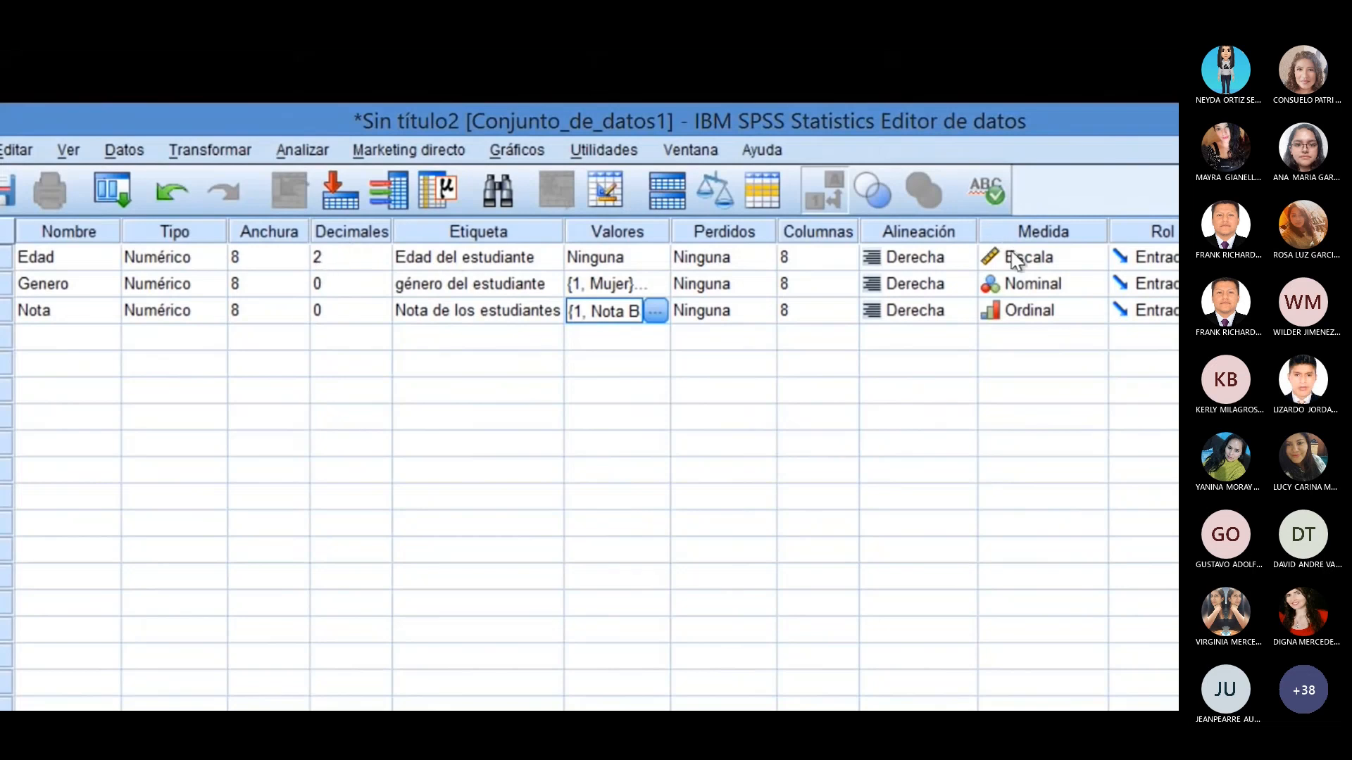
{"action": "left_click", "coordinate": [726, 290]}
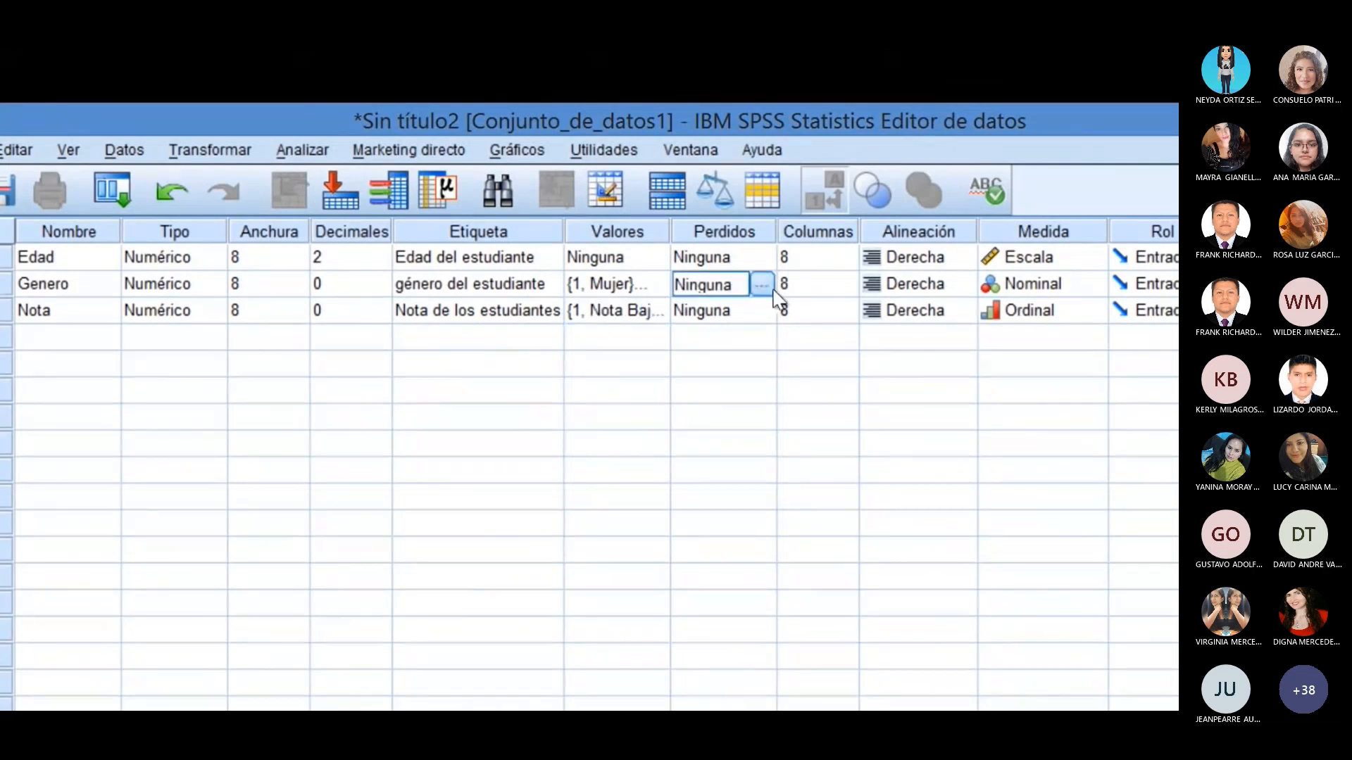
{"action": "left_click", "coordinate": [763, 284]}
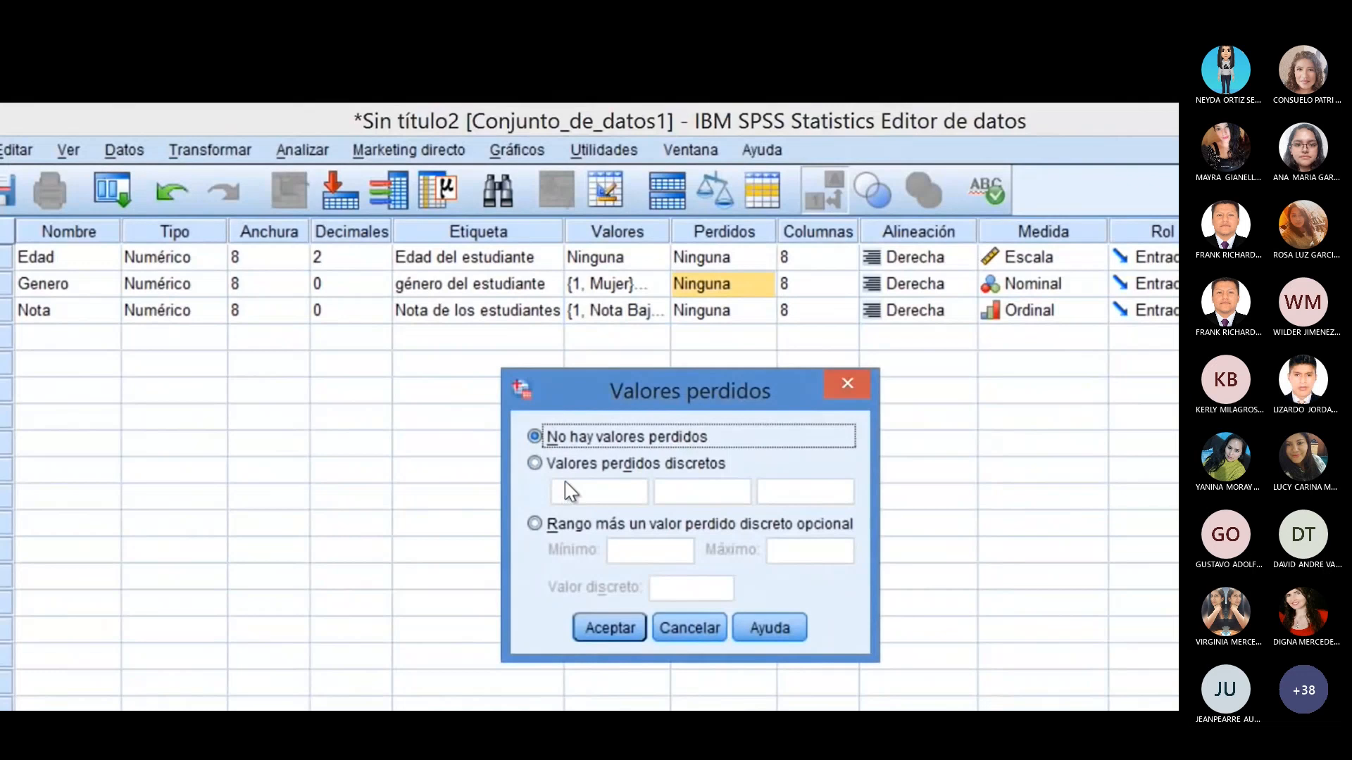
{"action": "left_click", "coordinate": [559, 466]}
{"action": "left_click", "coordinate": [583, 486]}
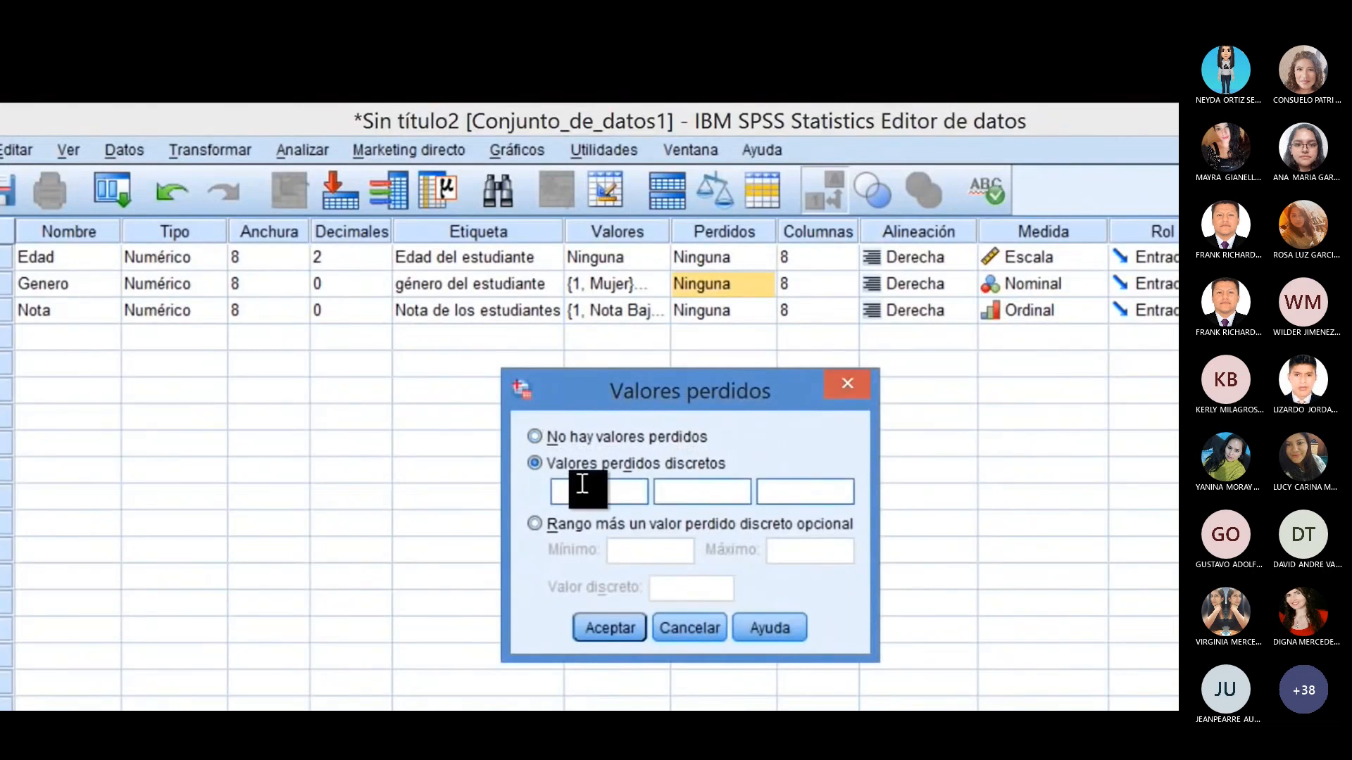
{"action": "type", "text": "9999"}
{"action": "key", "text": "BackSpace"}
{"action": "key", "text": "BackSpace"}
{"action": "key", "text": "BackSpace"}
{"action": "key", "text": "BackSpace"}
{"action": "left_click", "coordinate": [841, 385]}
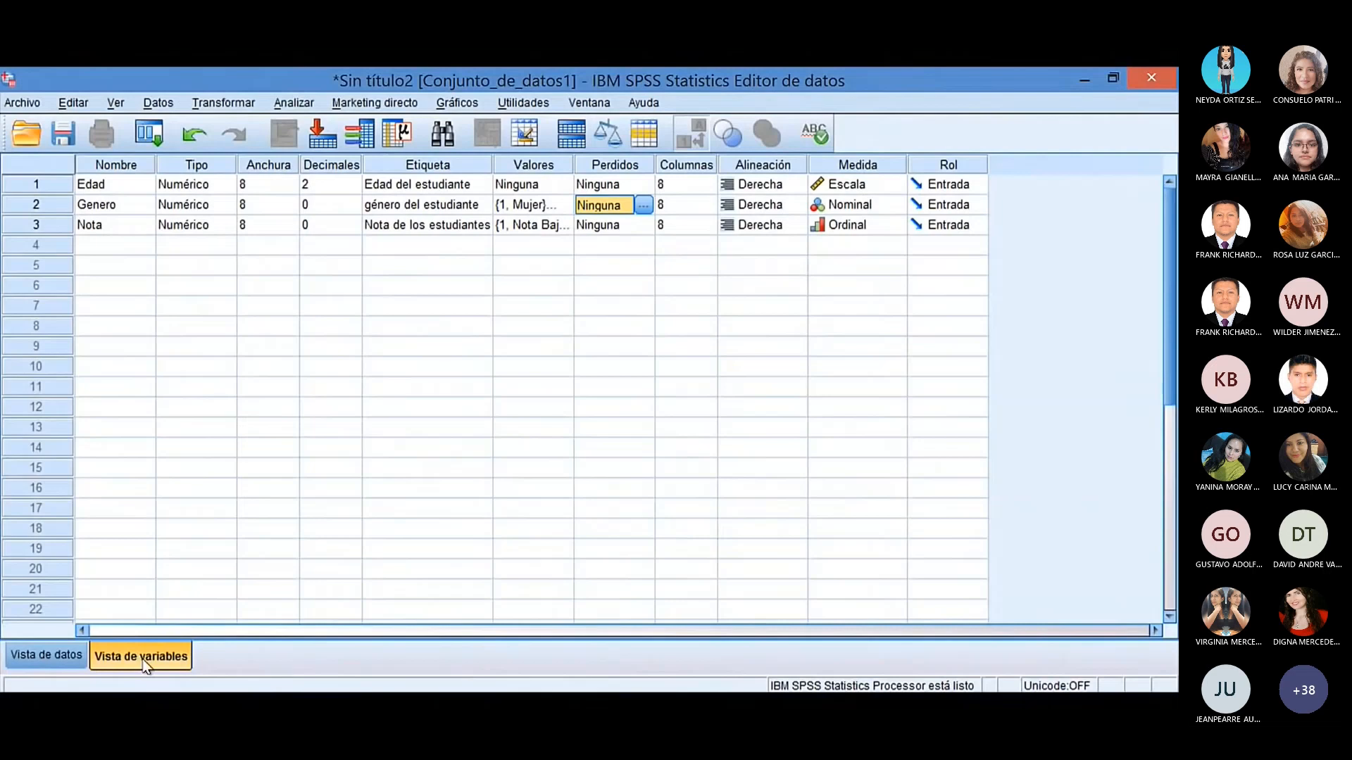
Step: Insert a new variable before Edad in the variable definitions
{"action": "left_click", "coordinate": [59, 657]}
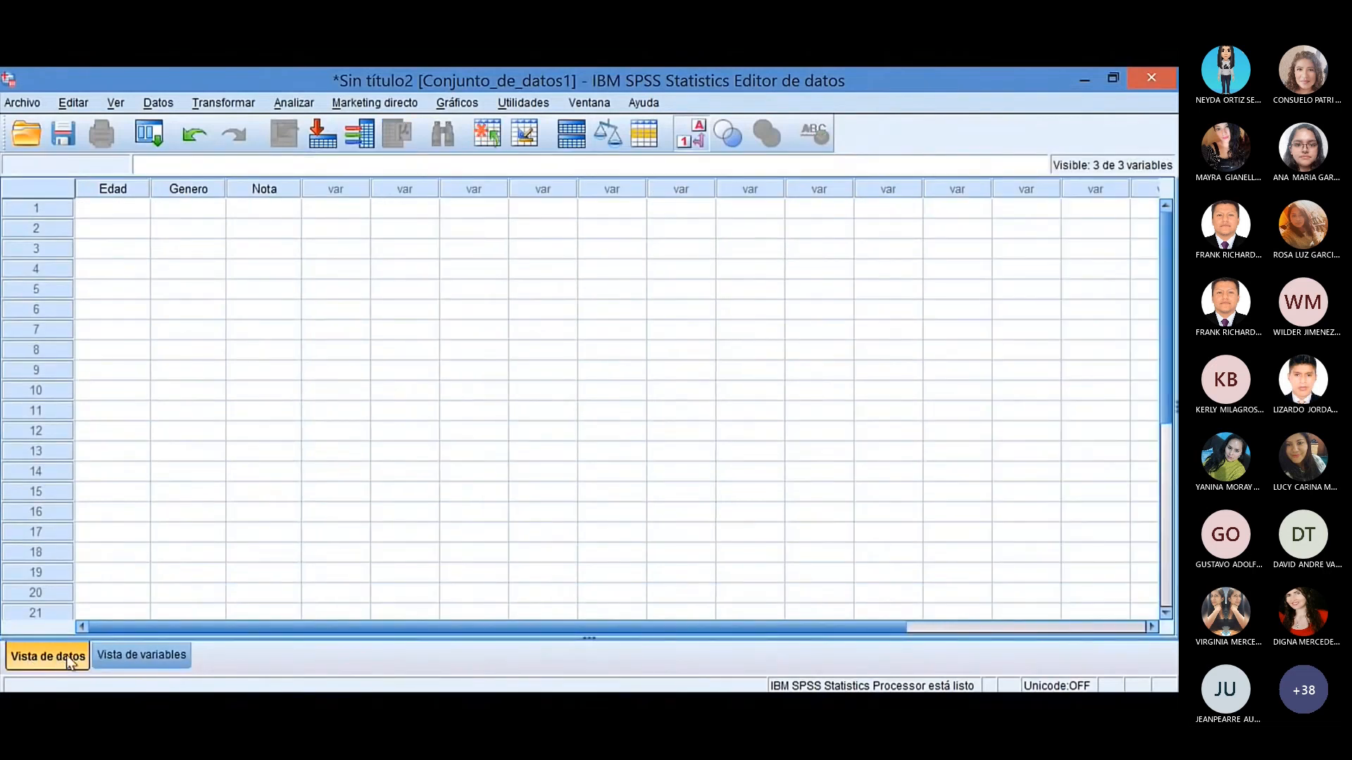
{"action": "left_click", "coordinate": [166, 657]}
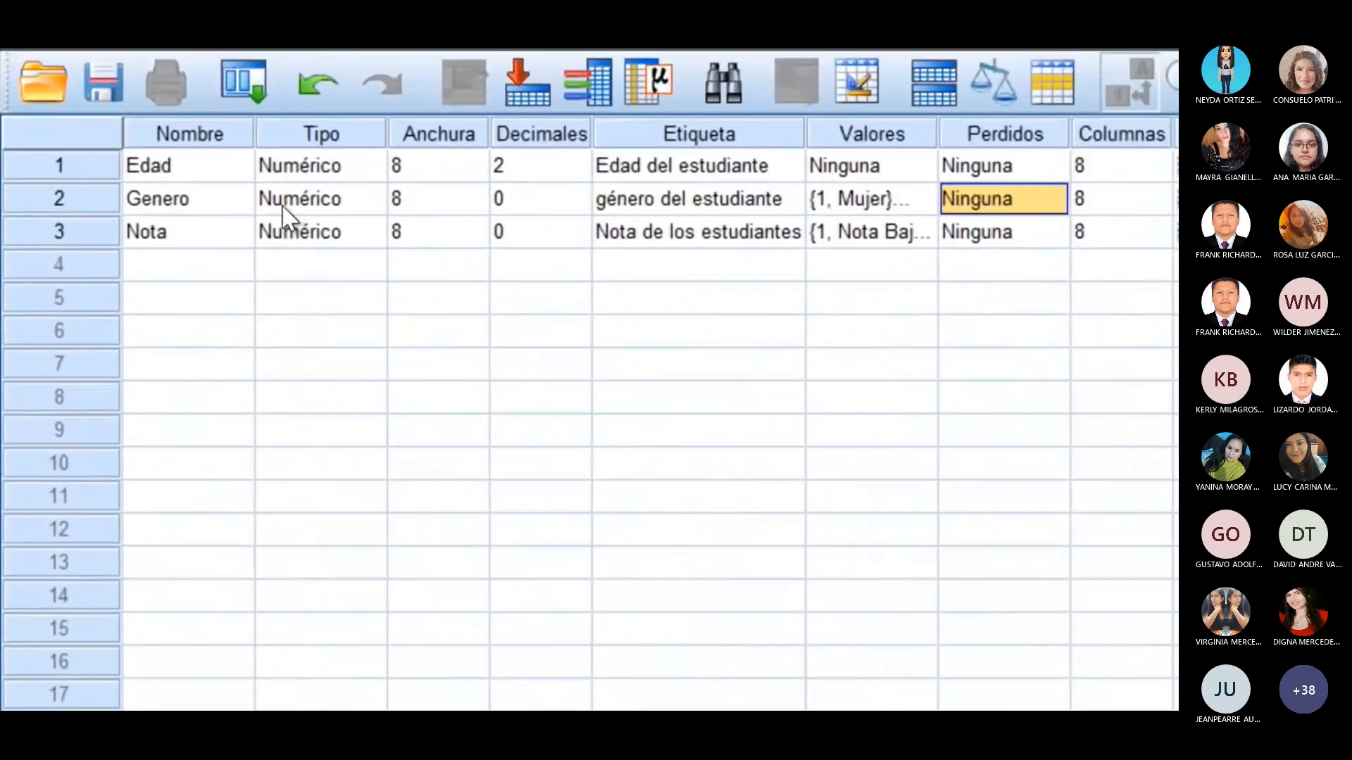
{"action": "left_click", "coordinate": [96, 168]}
{"action": "right_click", "coordinate": [97, 168]}
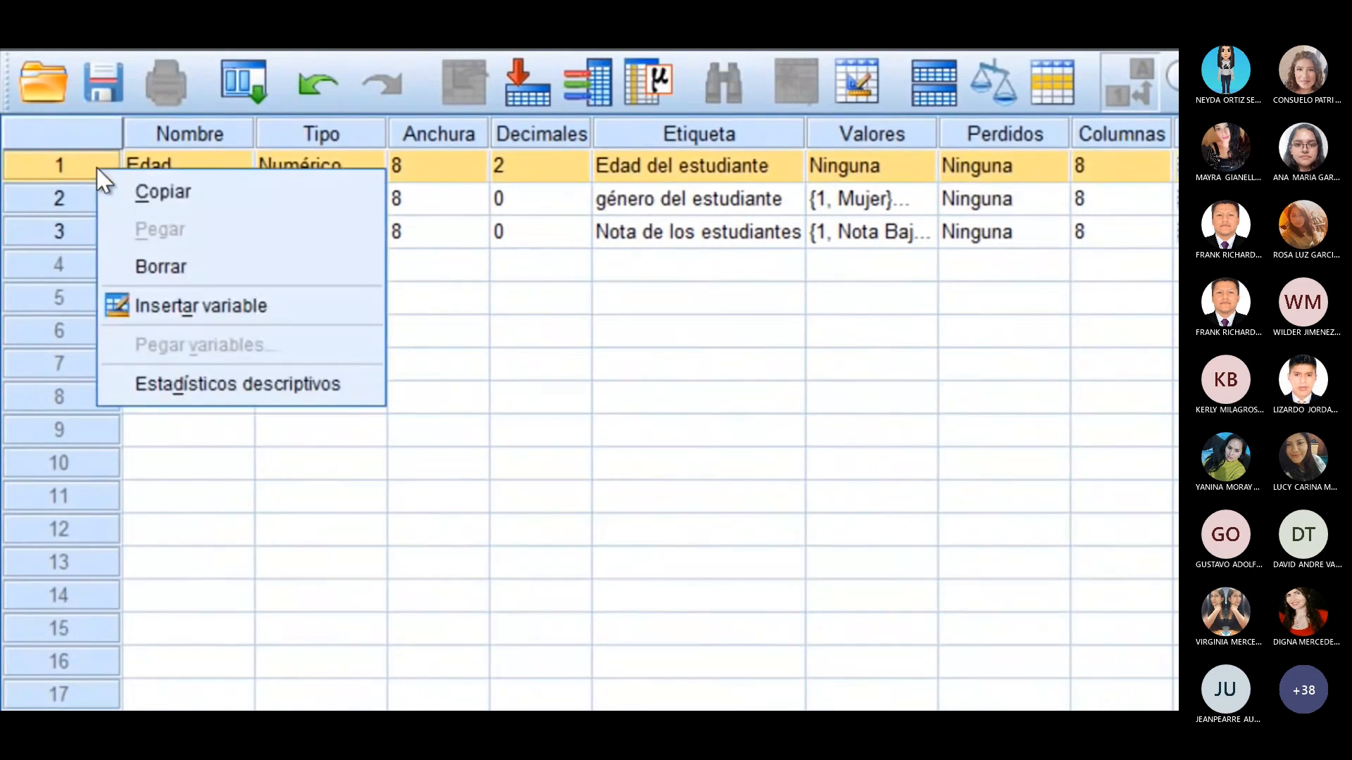
{"action": "left_click", "coordinate": [206, 310]}
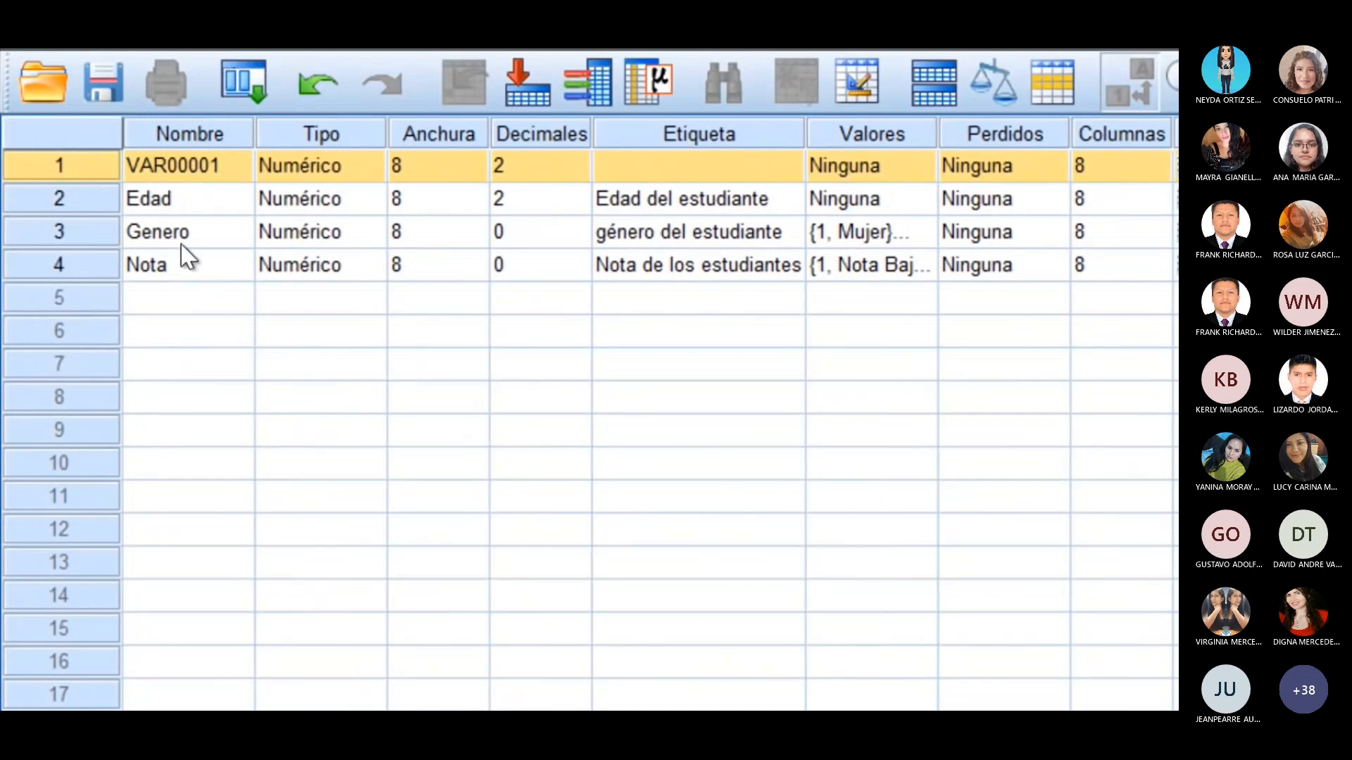
Step: Rename the newly inserted first variable as Id
{"action": "left_click", "coordinate": [231, 167]}
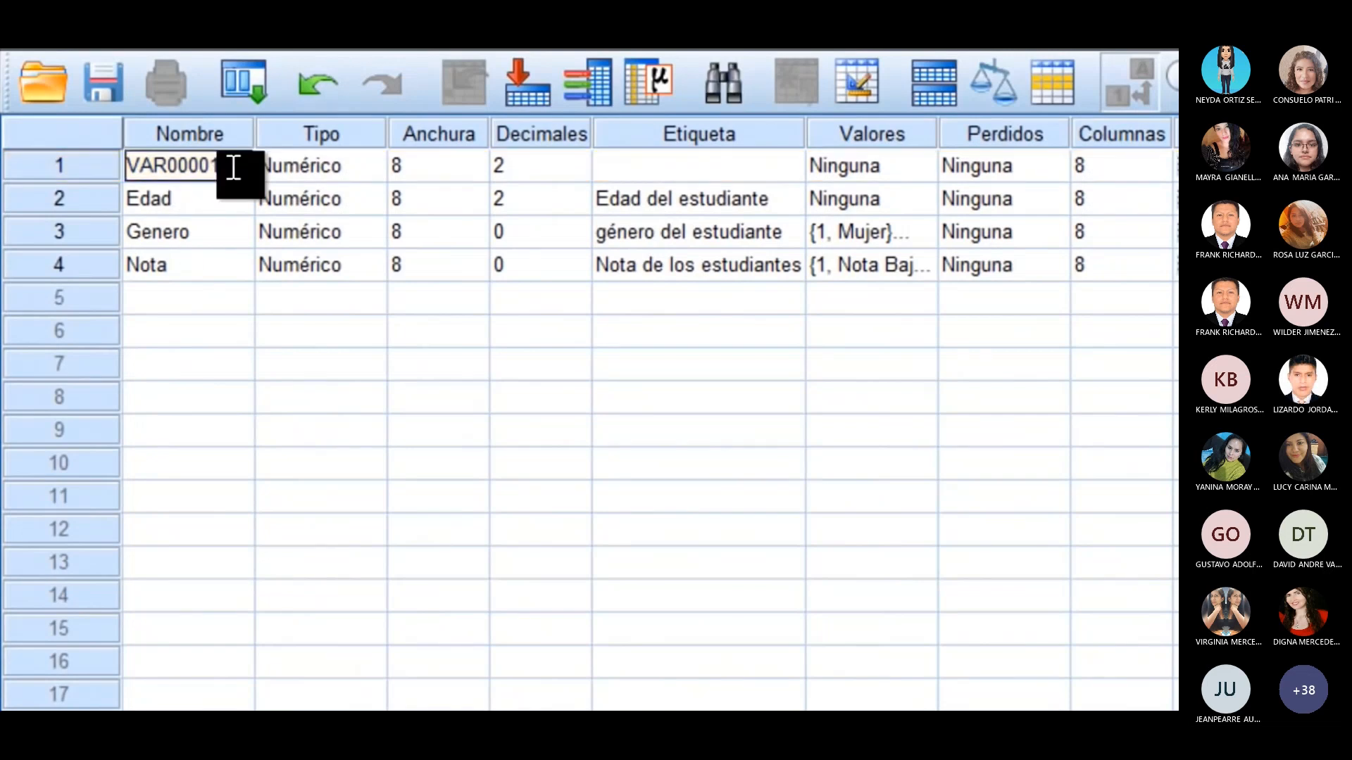
{"action": "key", "text": "BackSpace"}
{"action": "key", "text": "BackSpace"}
{"action": "key", "text": "BackSpace"}
{"action": "key", "text": "BackSpace"}
{"action": "key", "text": "BackSpace"}
{"action": "key", "text": "BackSpace"}
{"action": "key", "text": "BackSpace"}
{"action": "key", "text": "BackSpace"}
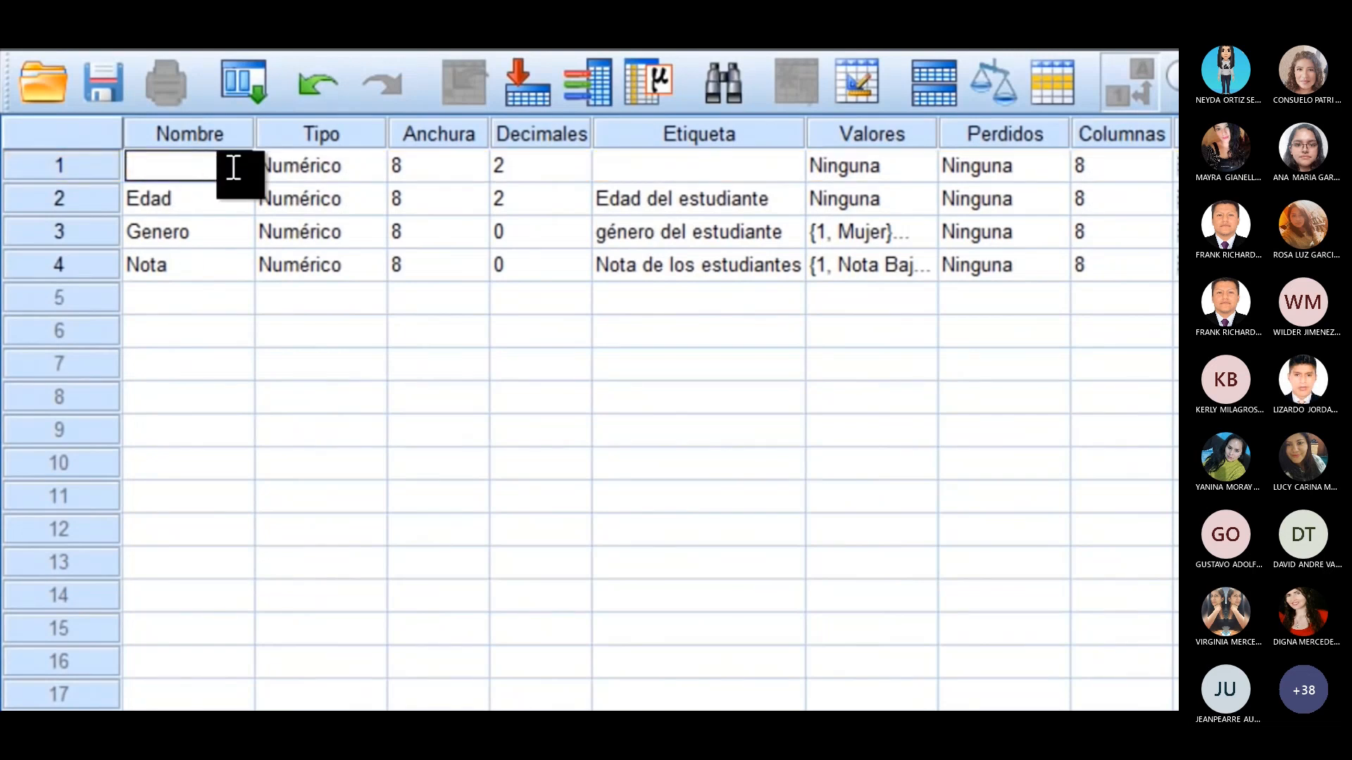
{"action": "type", "text": "ID"}
{"action": "key", "text": "BackSpace"}
{"action": "key", "text": "BackSpace"}
{"action": "type", "text": "Id"}
Step: Set the number of decimals of the Id variable to 0
{"action": "left_click", "coordinate": [521, 169]}
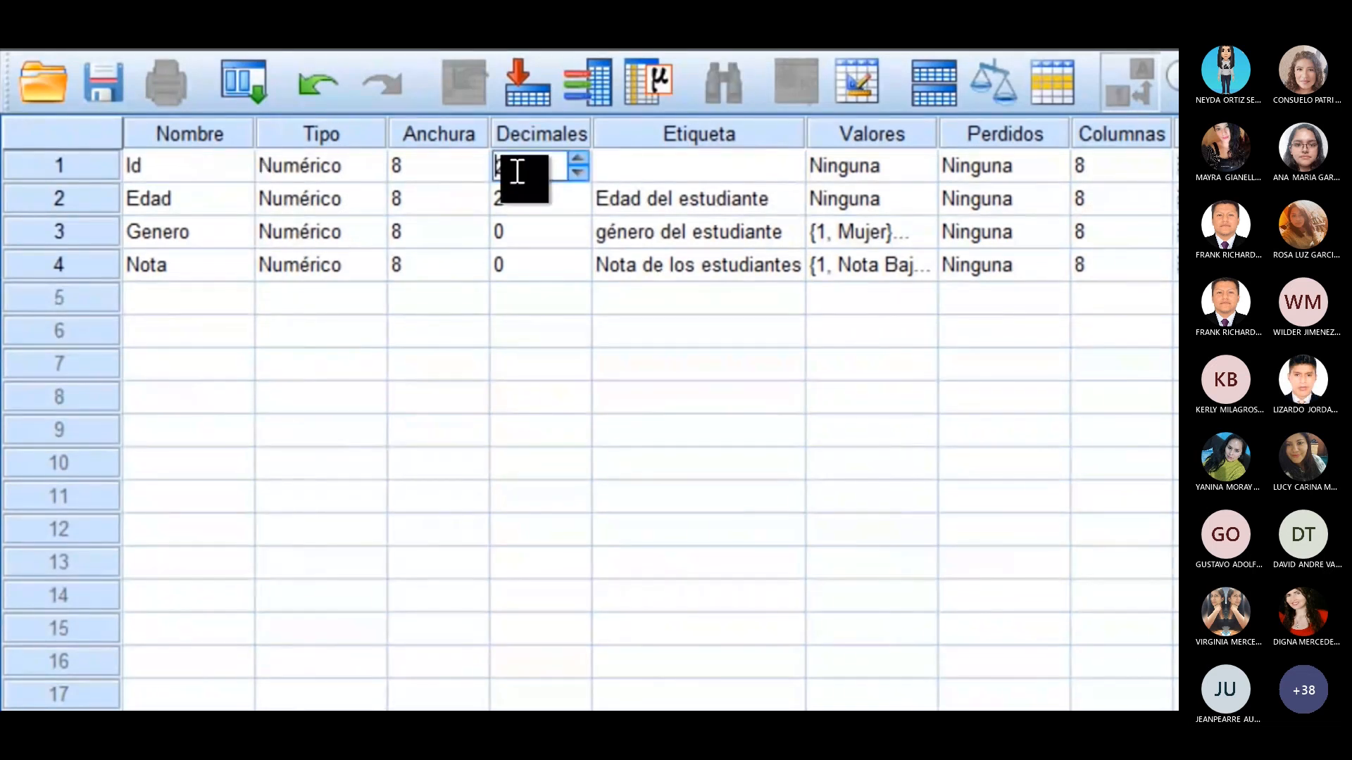
{"action": "left_click", "coordinate": [576, 173]}
{"action": "left_click", "coordinate": [576, 174]}
Step: Label the Id variable "Identificador del estudiante"
{"action": "left_click", "coordinate": [652, 167]}
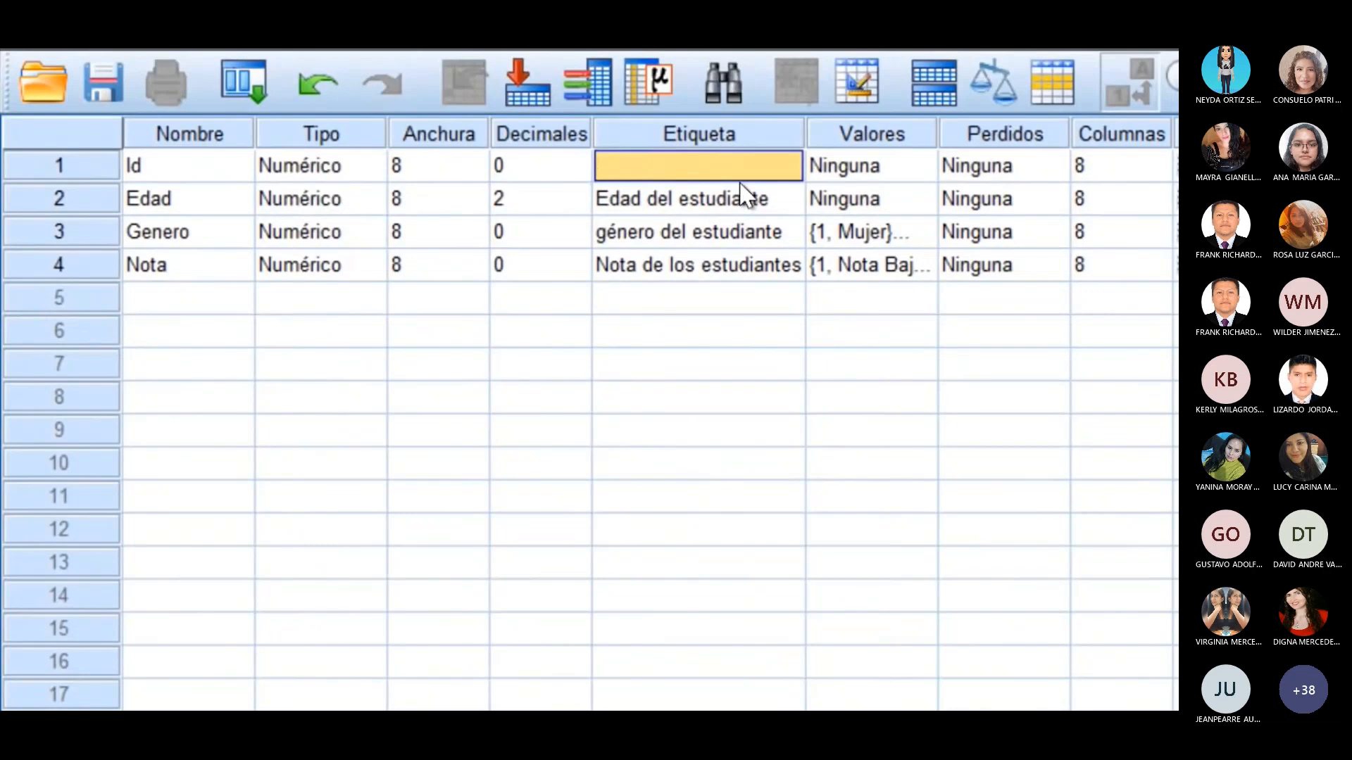
{"action": "type", "text": "Identi"}
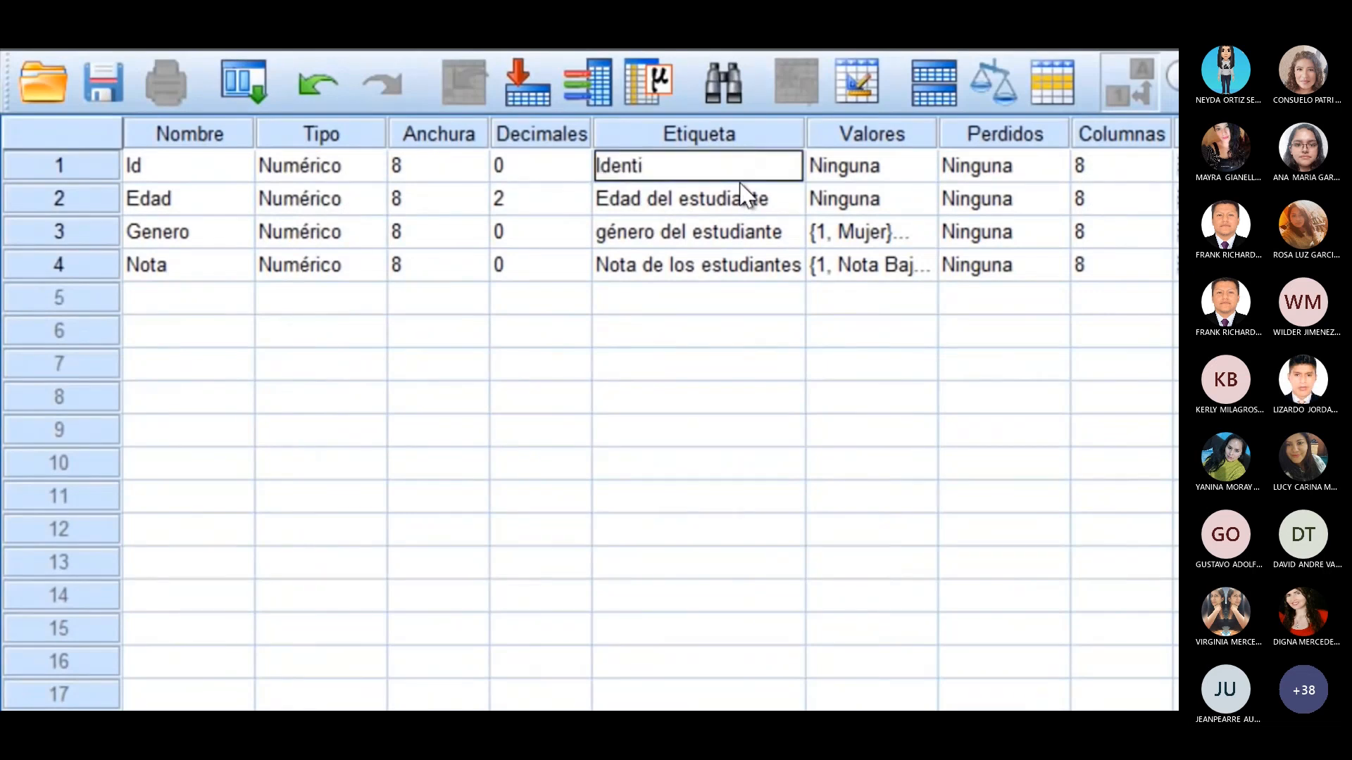
{"action": "type", "text": "ficador del"}
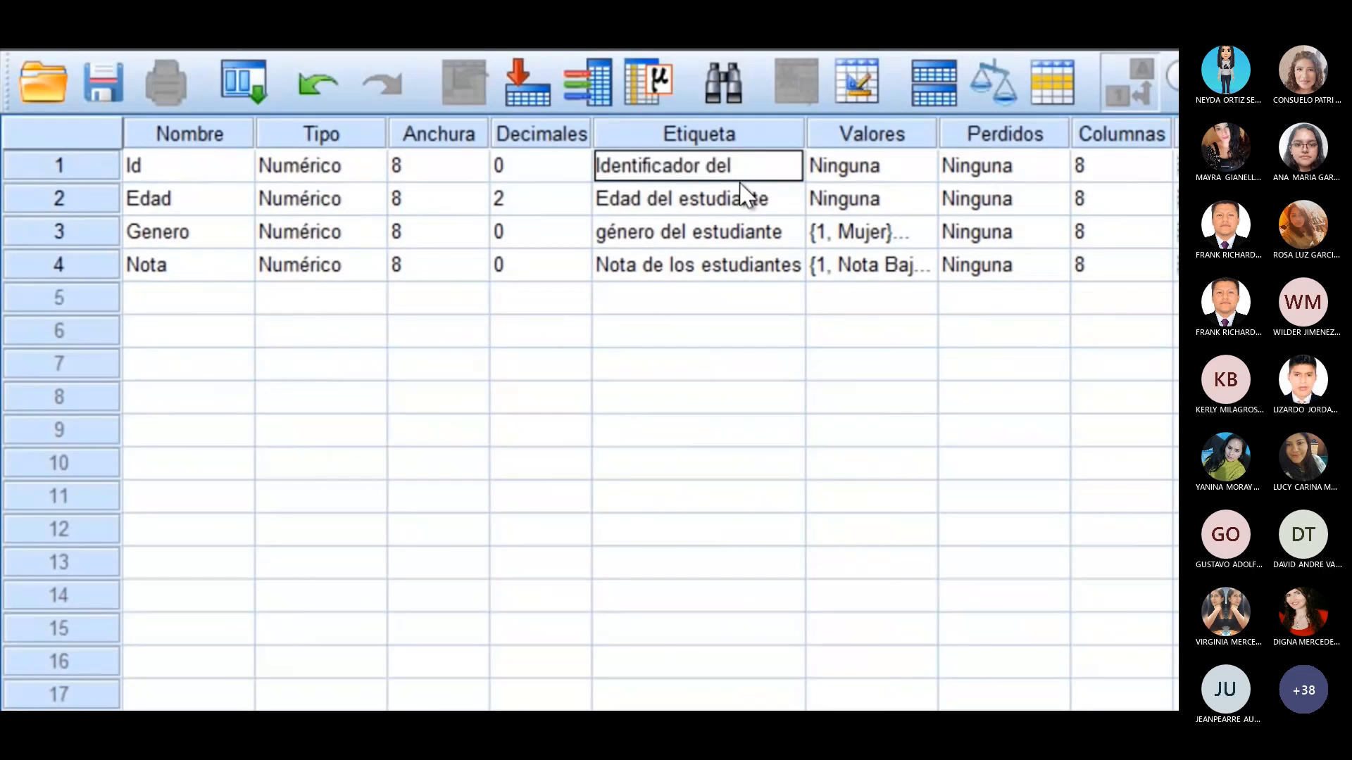
{"action": "type", "text": " estudiante"}
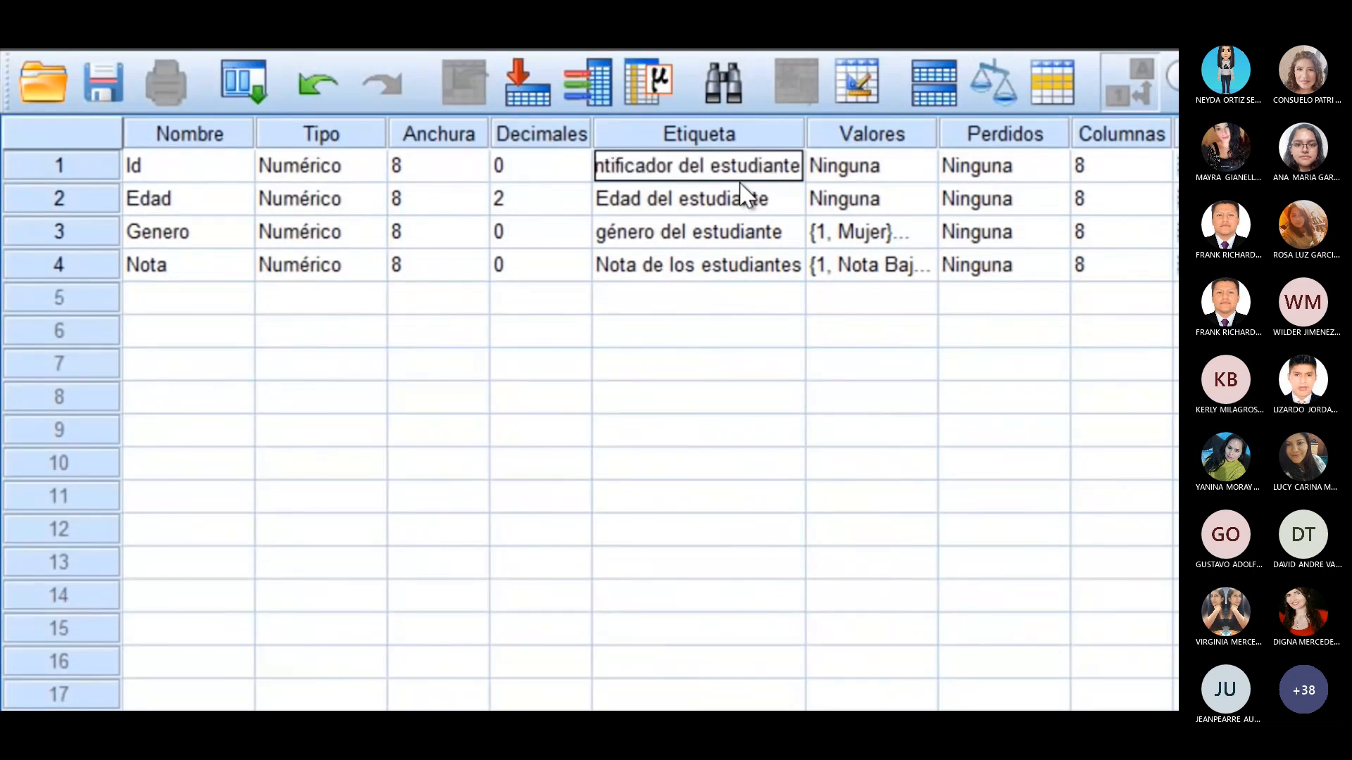
{"action": "left_click", "coordinate": [757, 202]}
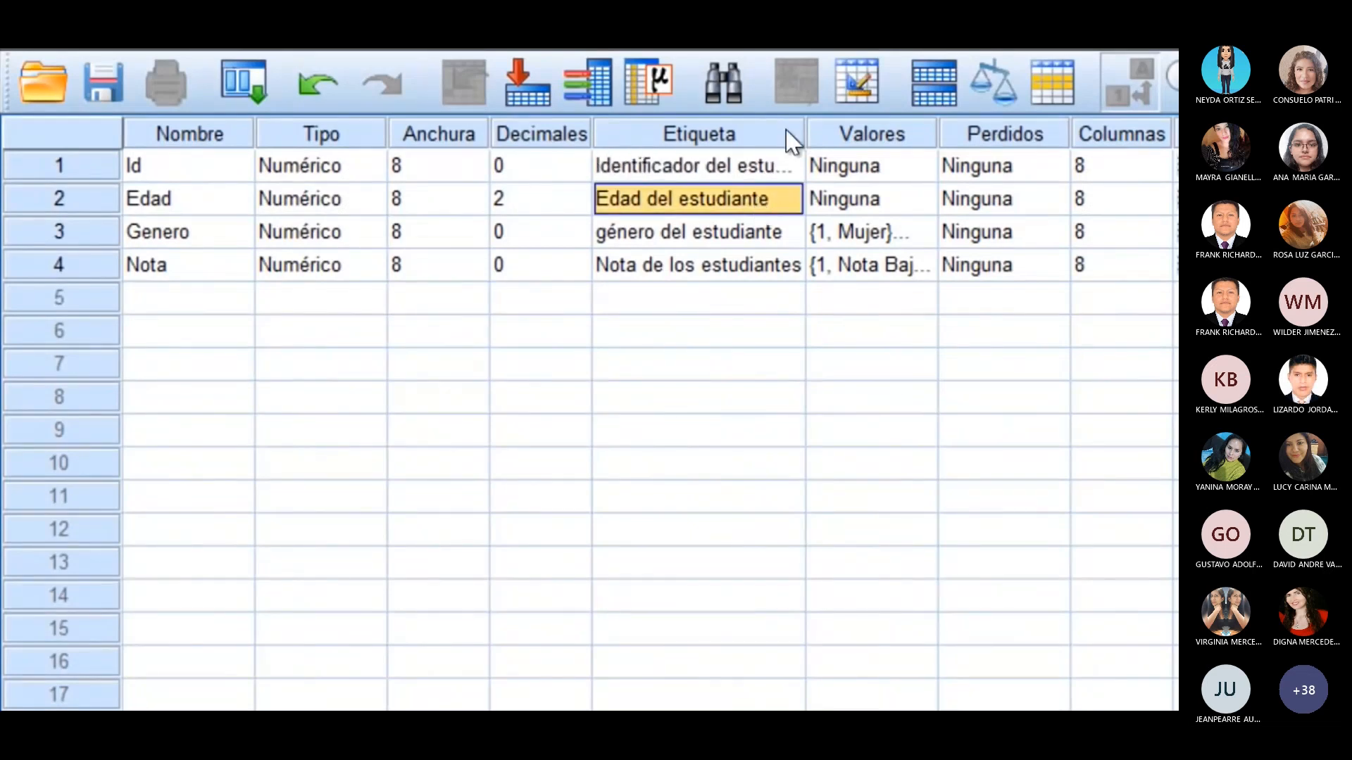
{"action": "left_click", "coordinate": [789, 168]}
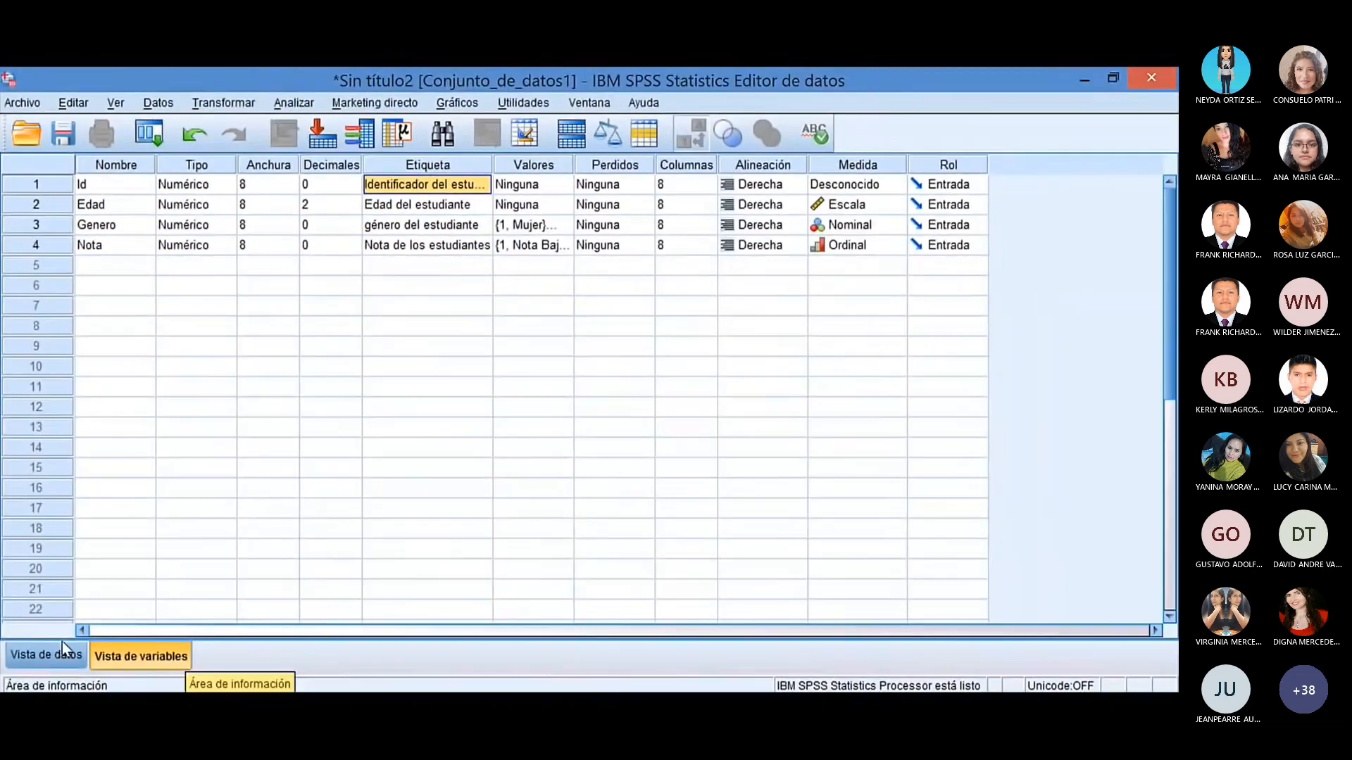
Step: In the data view, enter Id 1 and Edad 15 for the first case
{"action": "left_click", "coordinate": [61, 651]}
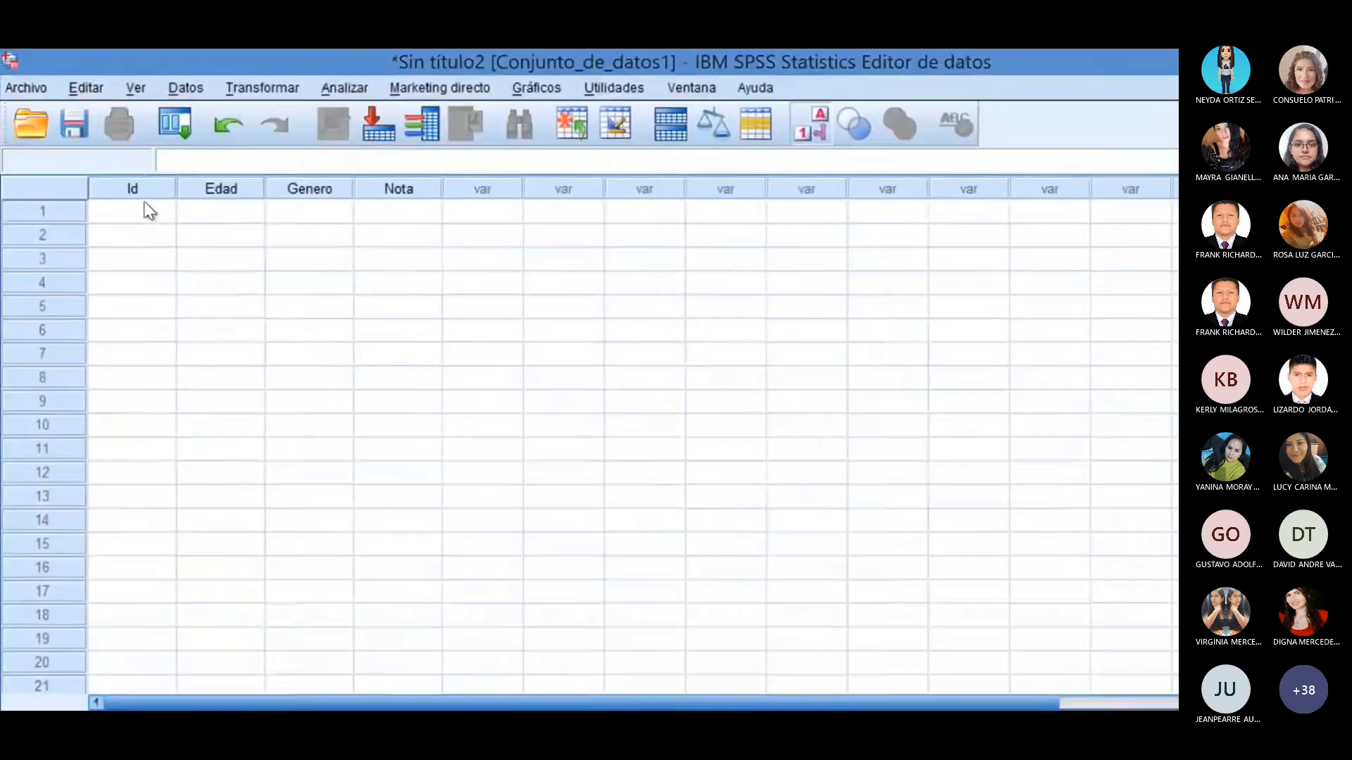
{"action": "left_click", "coordinate": [149, 212]}
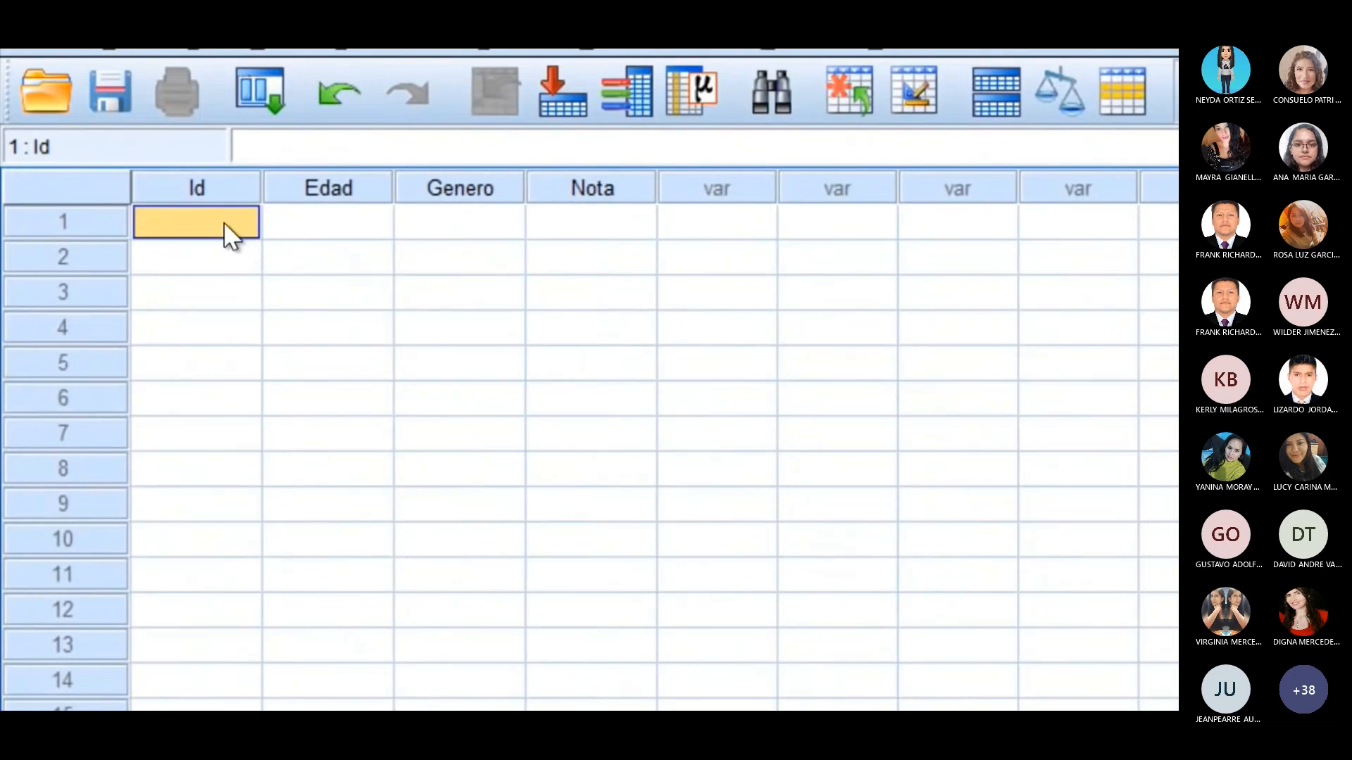
{"action": "double_click", "coordinate": [229, 228]}
{"action": "type", "text": "1"}
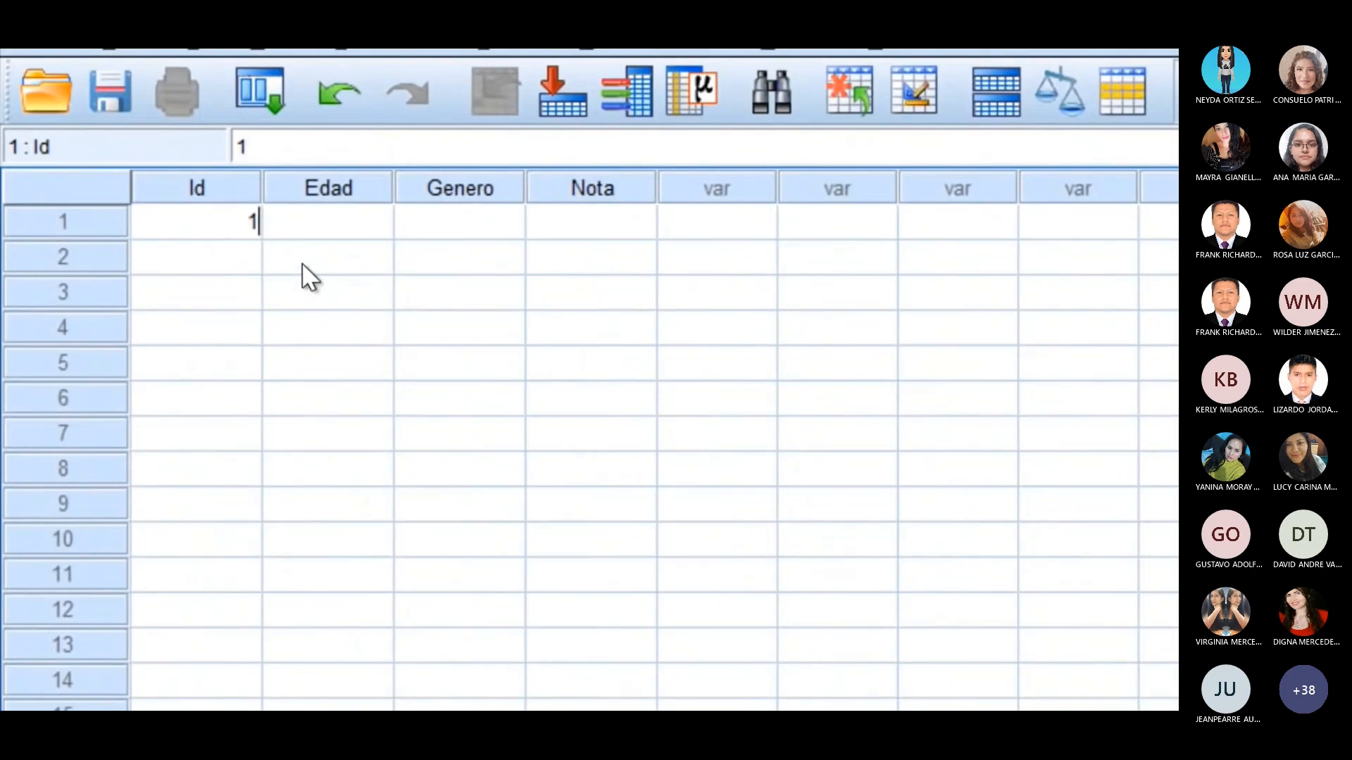
{"action": "left_click", "coordinate": [347, 224]}
{"action": "double_click", "coordinate": [348, 220]}
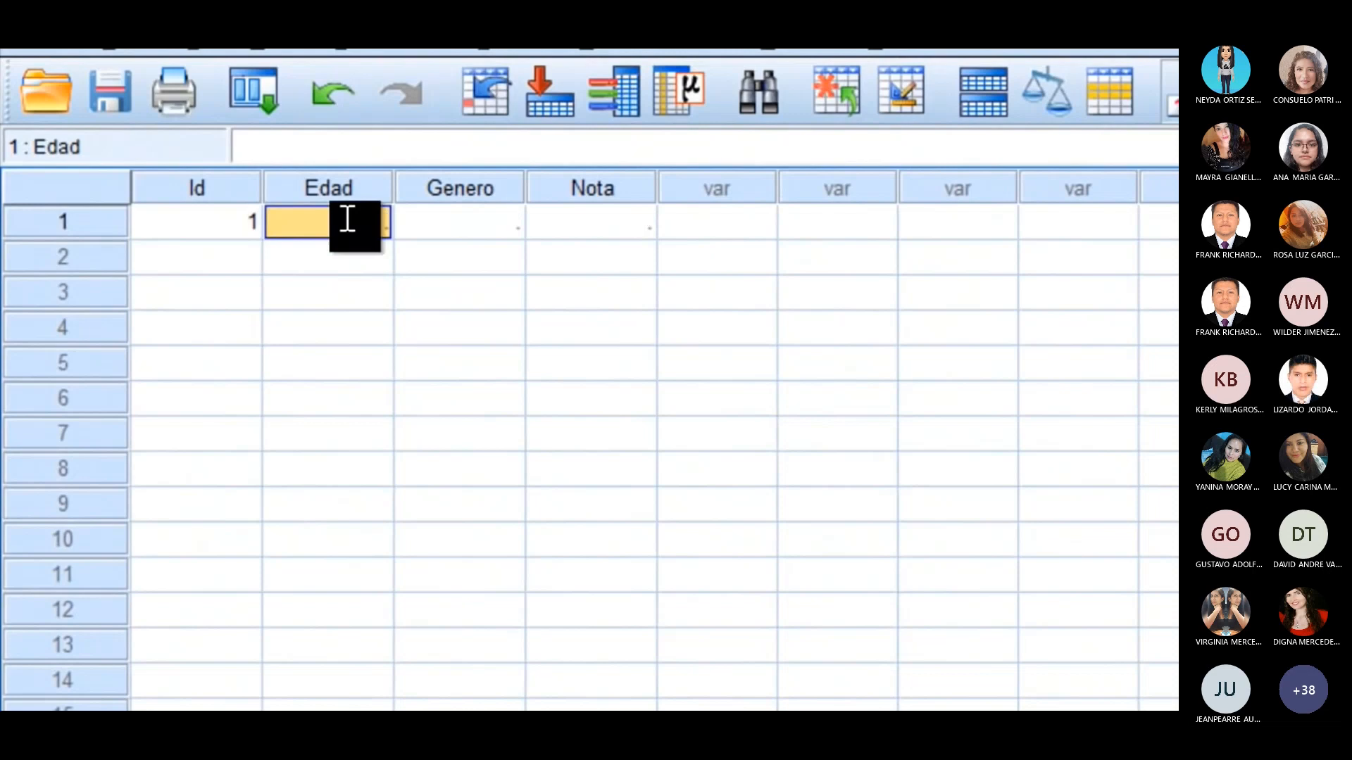
{"action": "type", "text": "15"}
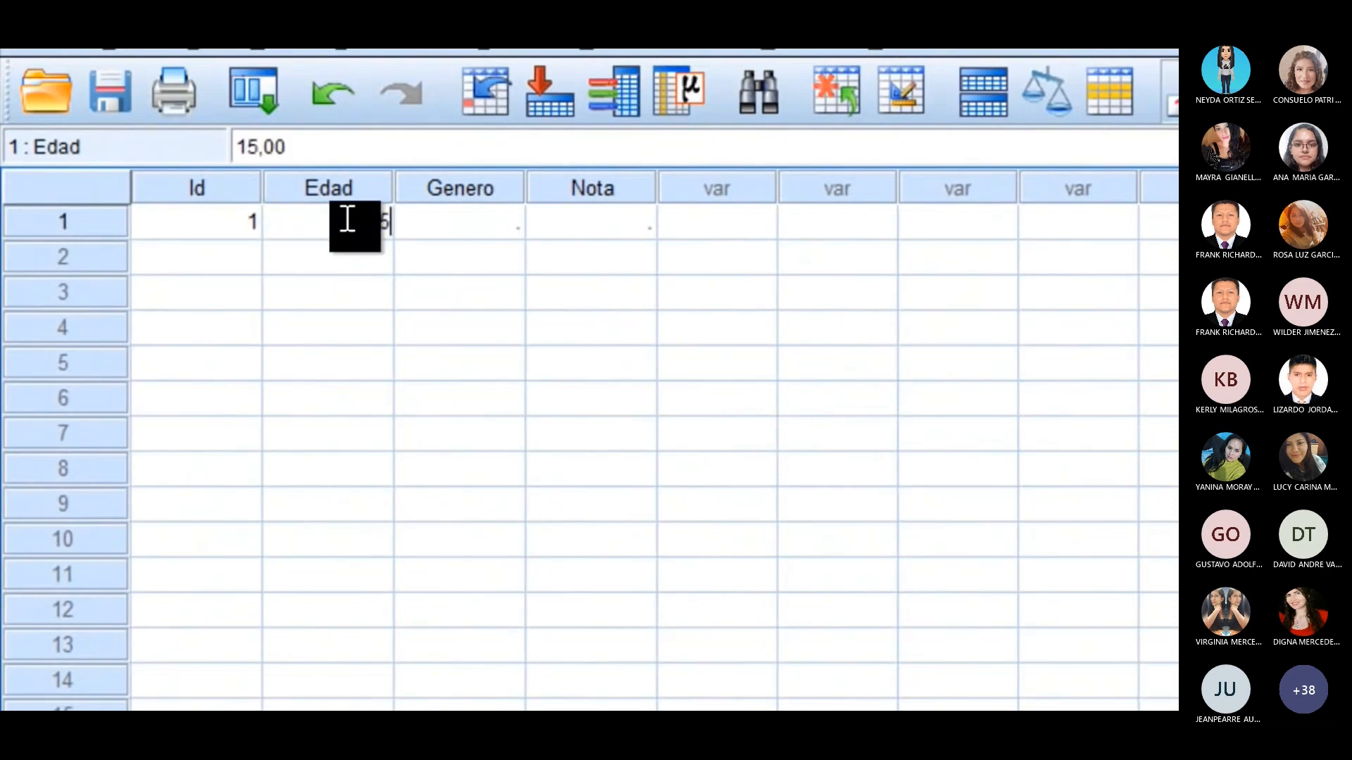
Step: Set the first case's Genero to Hombre
{"action": "left_click", "coordinate": [468, 228]}
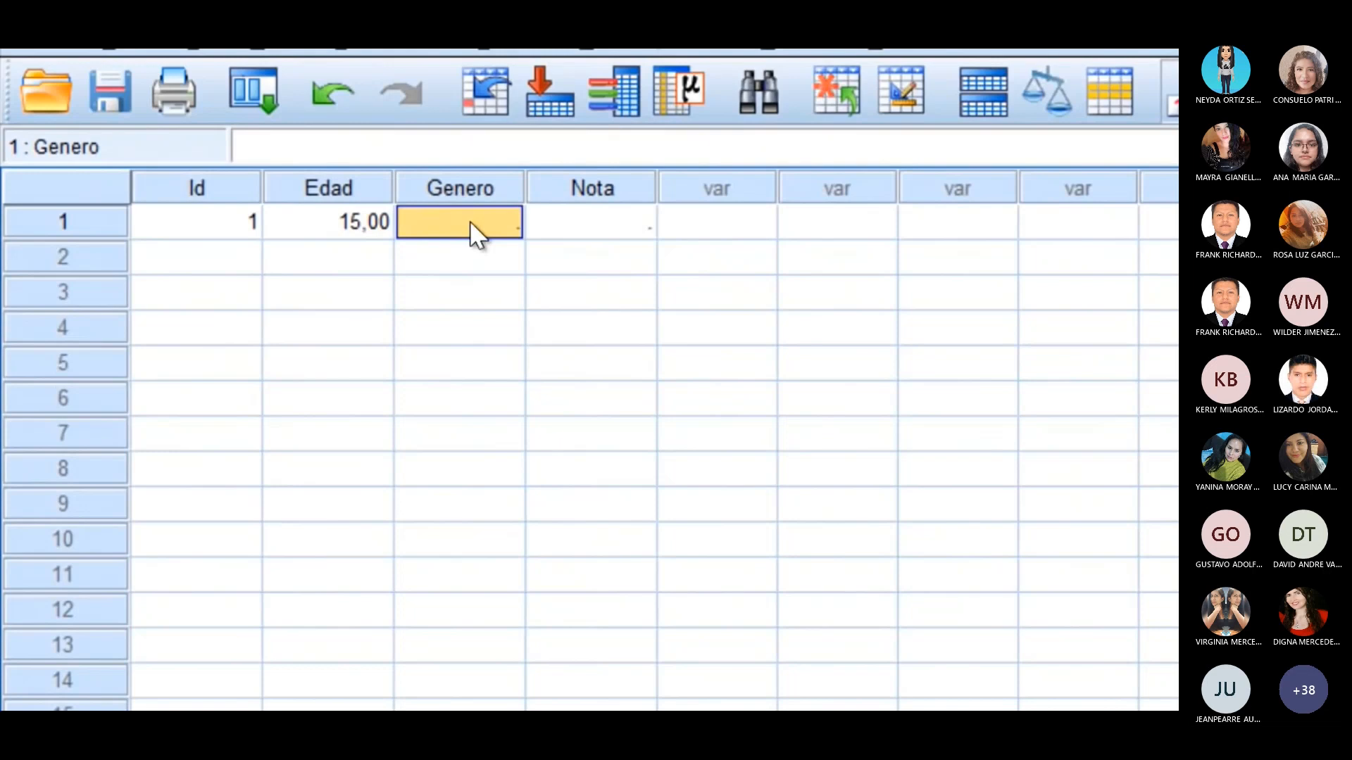
{"action": "left_click", "coordinate": [472, 224]}
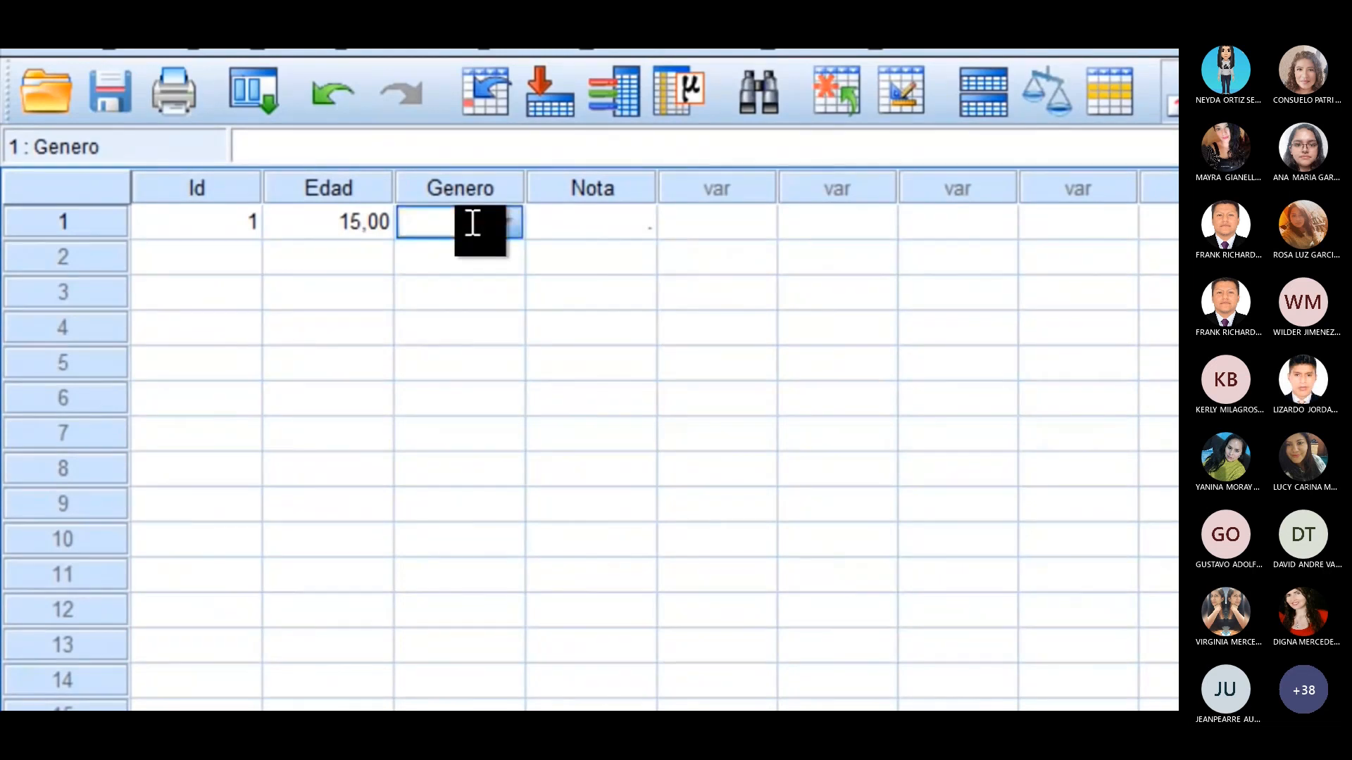
{"action": "left_click", "coordinate": [506, 223]}
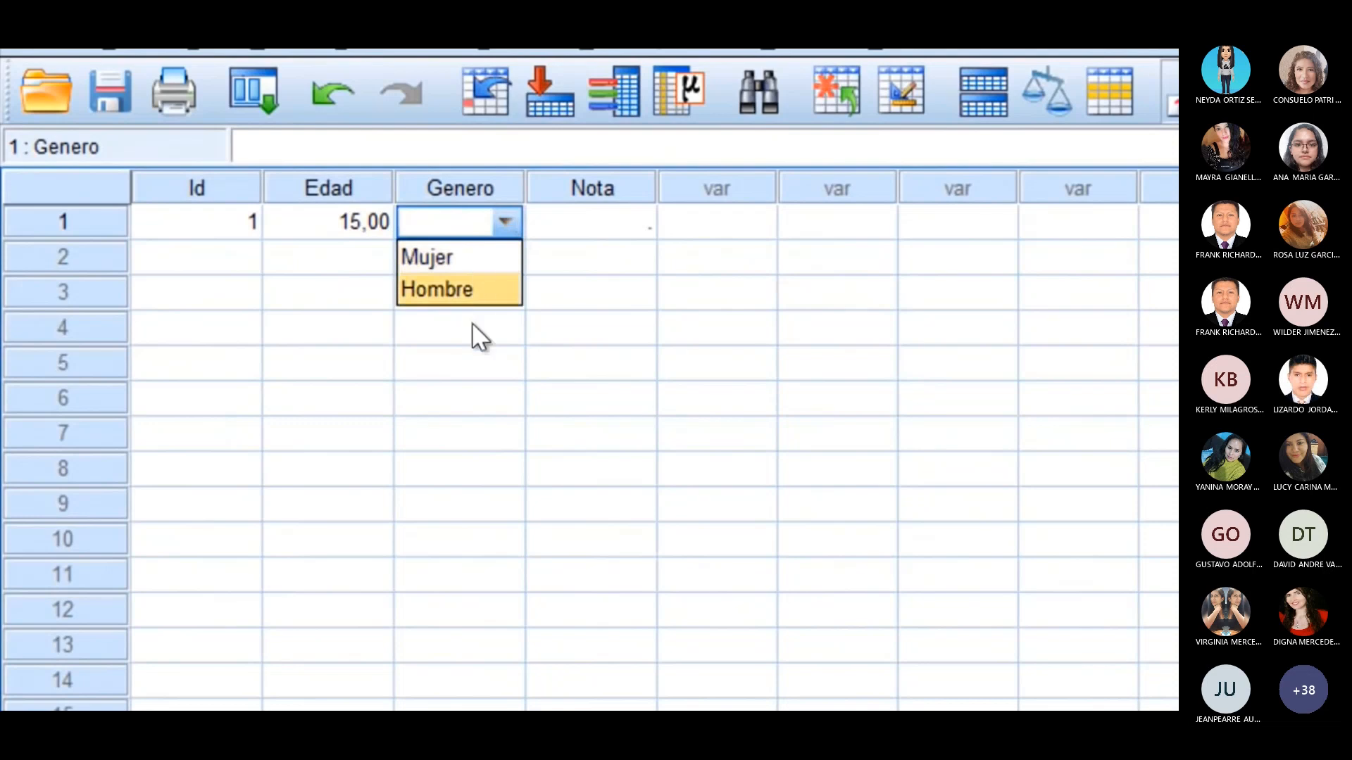
{"action": "left_click", "coordinate": [485, 264]}
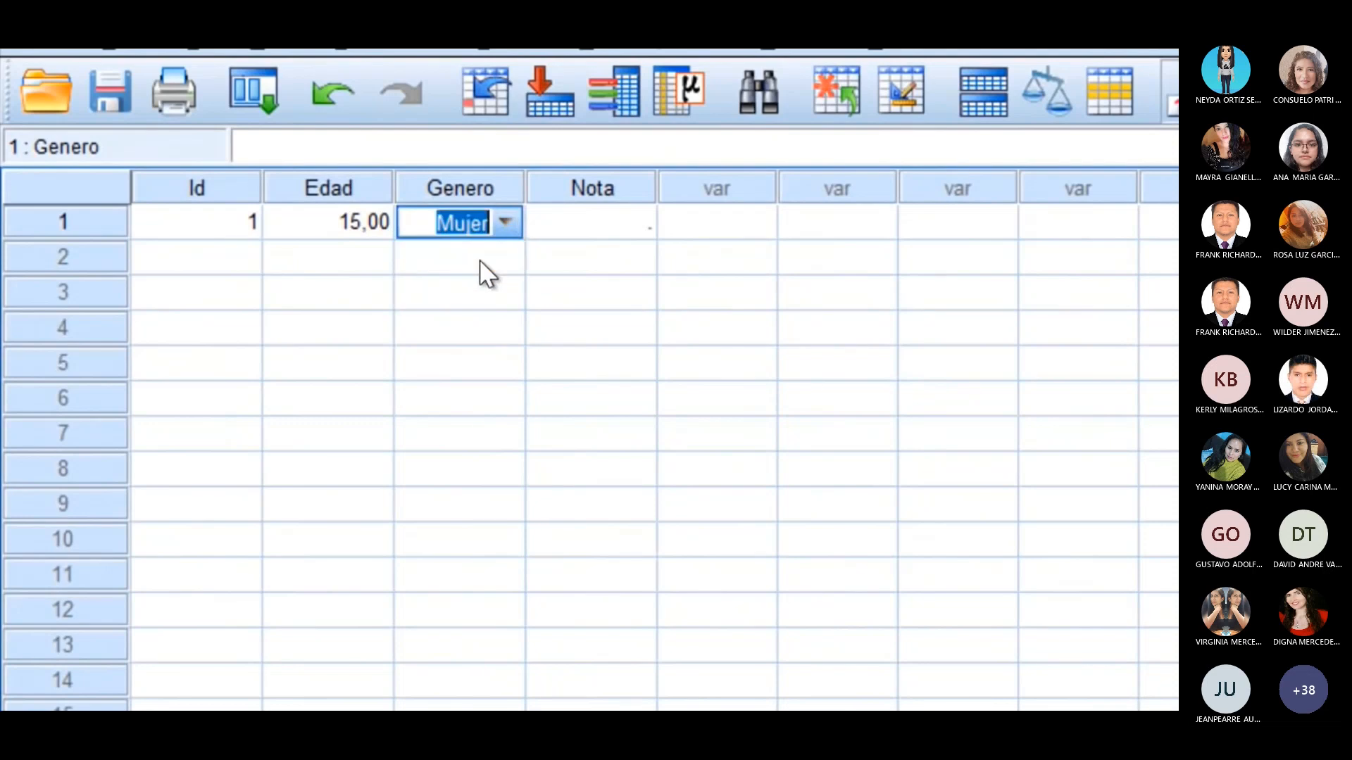
{"action": "left_click", "coordinate": [539, 224]}
{"action": "left_click", "coordinate": [509, 219]}
{"action": "left_click", "coordinate": [510, 218]}
{"action": "left_click", "coordinate": [506, 223]}
{"action": "left_click", "coordinate": [468, 290]}
Step: Widen the Nota column so its value labels fit, and set the first case's Nota to Nota Promedio
{"action": "left_click", "coordinate": [604, 234]}
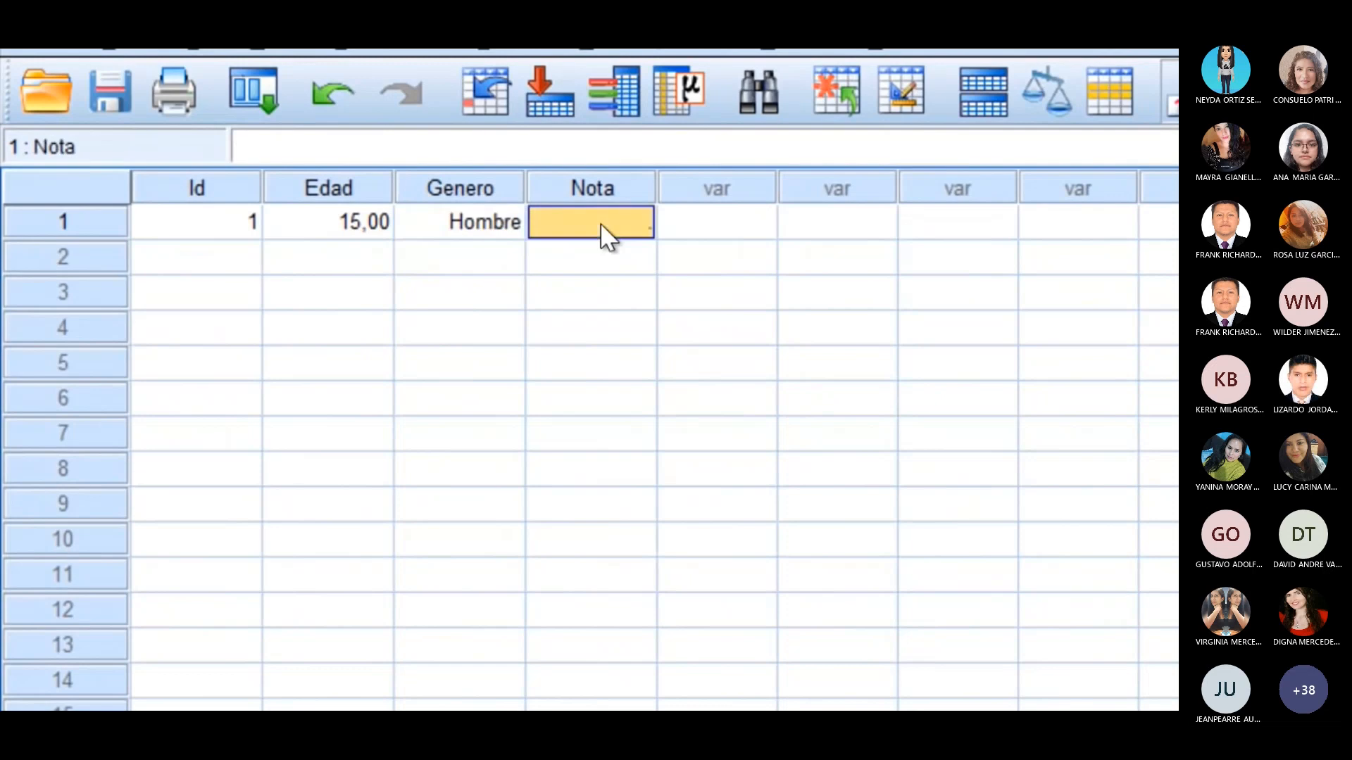
{"action": "left_click", "coordinate": [638, 223]}
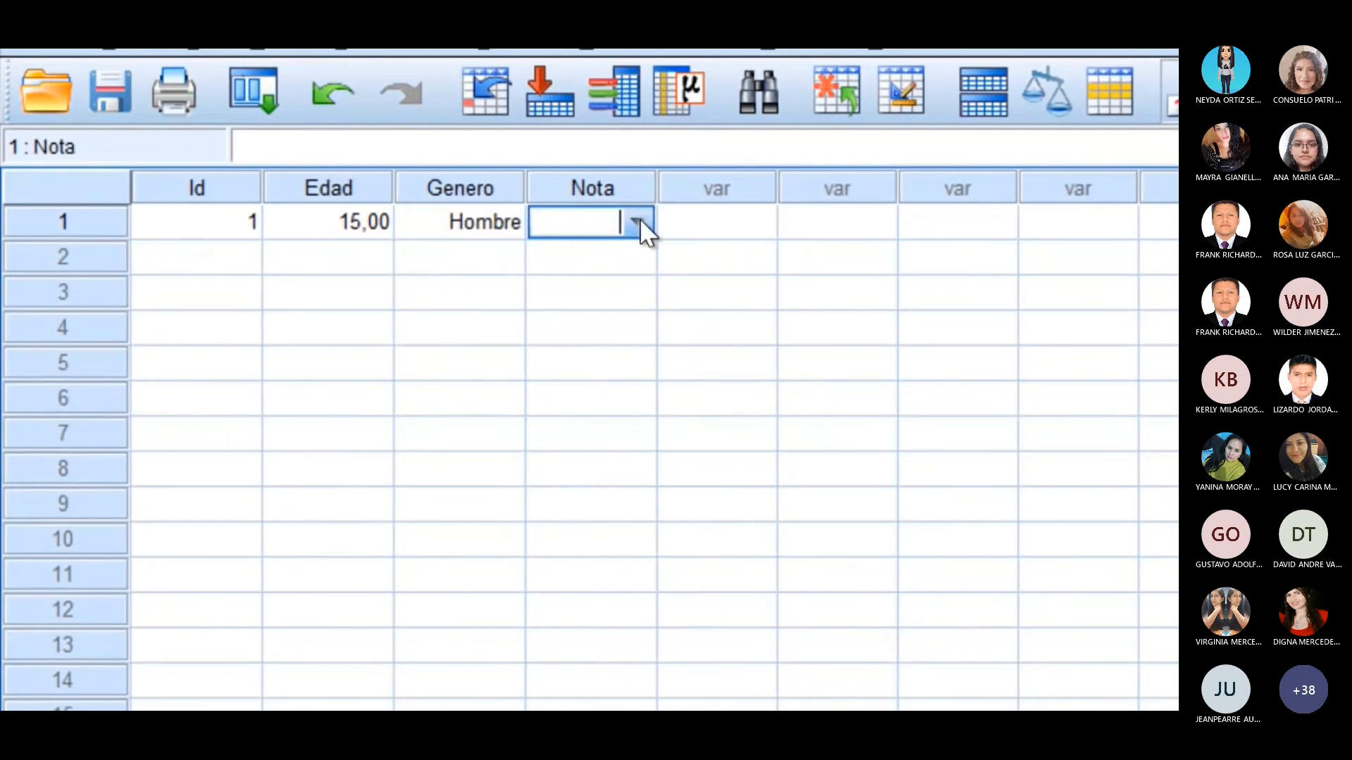
{"action": "left_click", "coordinate": [637, 221]}
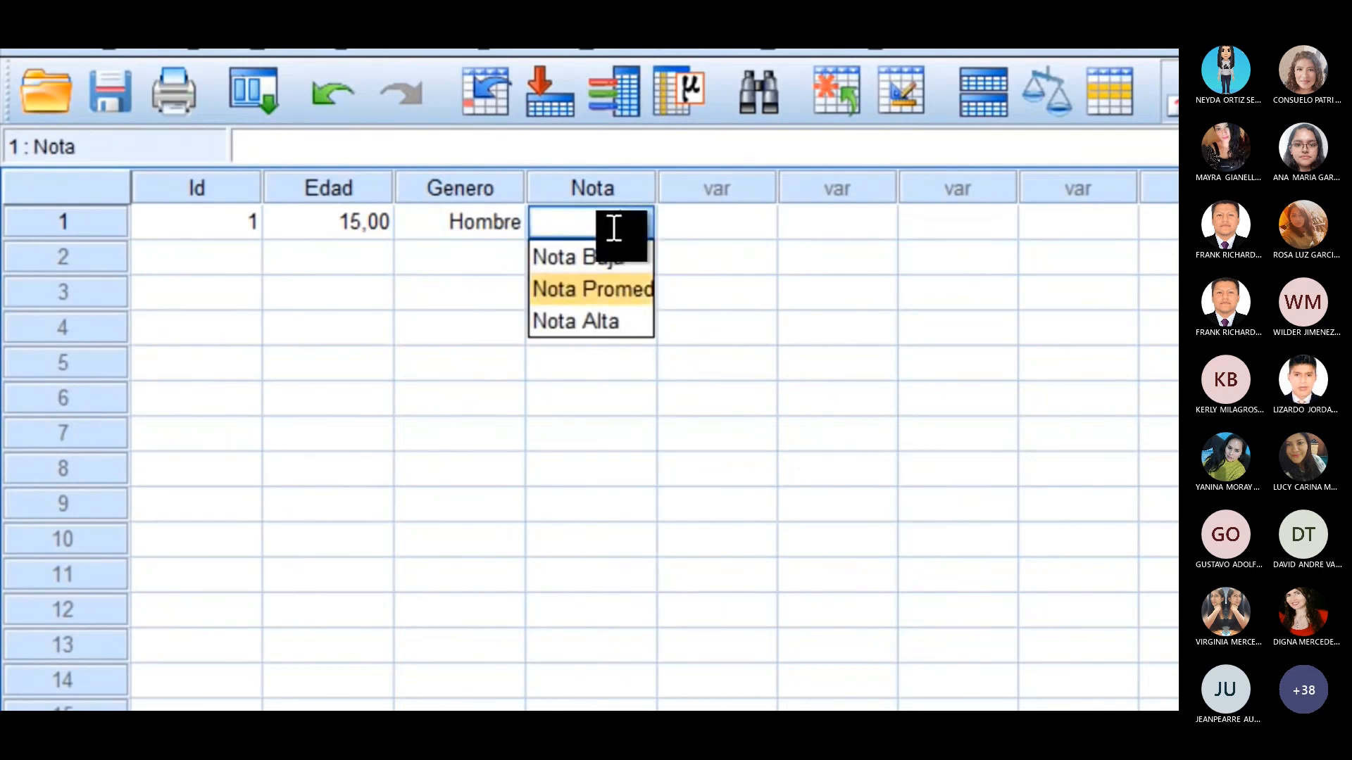
{"action": "left_click", "coordinate": [658, 183]}
{"action": "left_click_drag", "start_coordinate": [667, 183], "coordinate": [771, 200]}
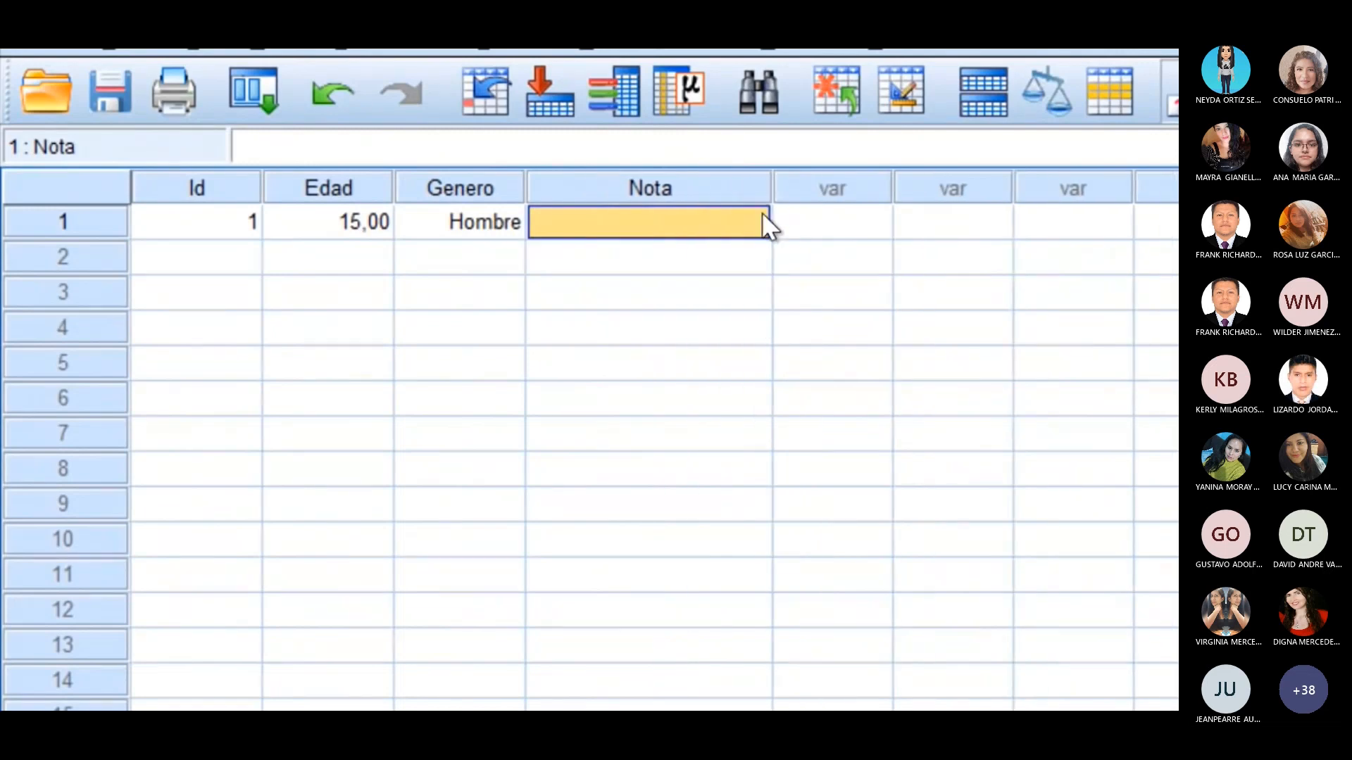
{"action": "double_click", "coordinate": [764, 219]}
{"action": "left_click", "coordinate": [759, 219]}
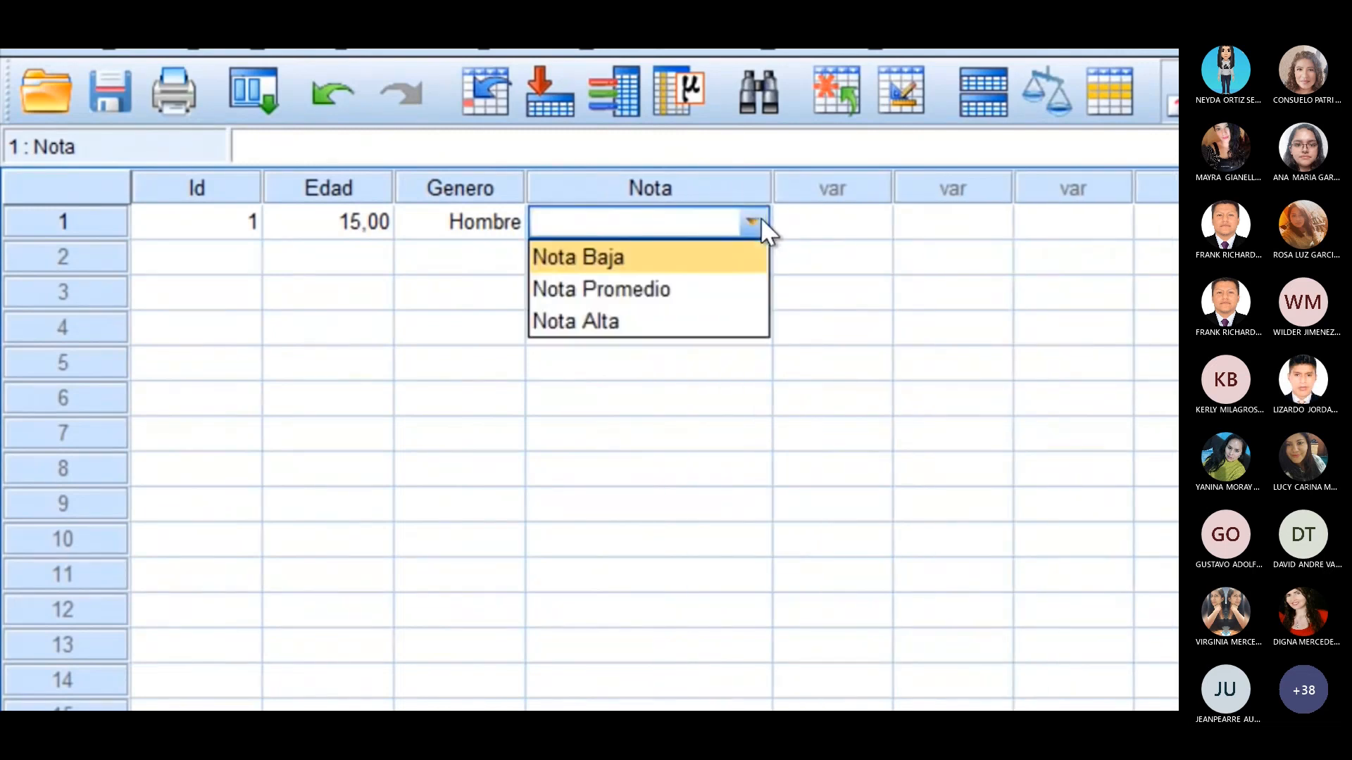
{"action": "left_click", "coordinate": [669, 290]}
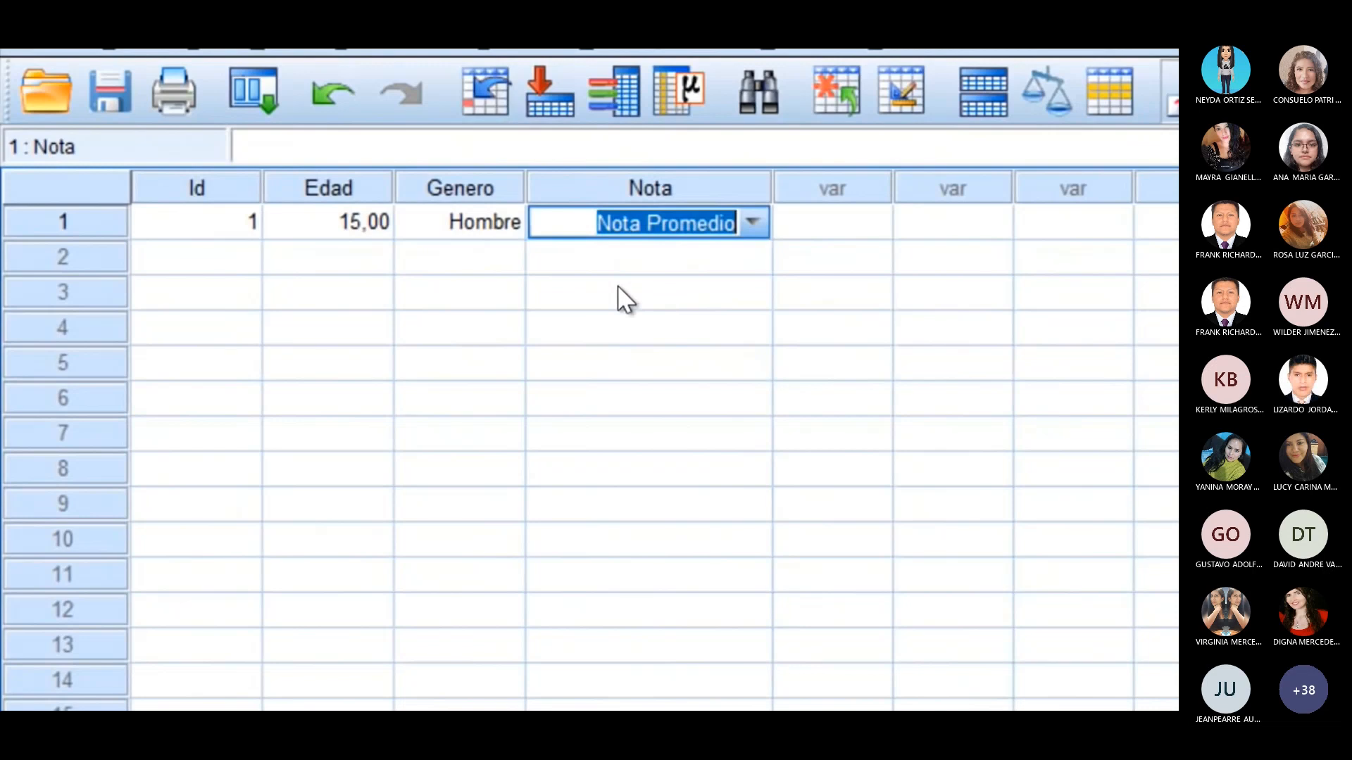
Step: Enter Id 10 and Edad 15.5 for the second case
{"action": "left_click", "coordinate": [226, 259]}
{"action": "type", "text": "2"}
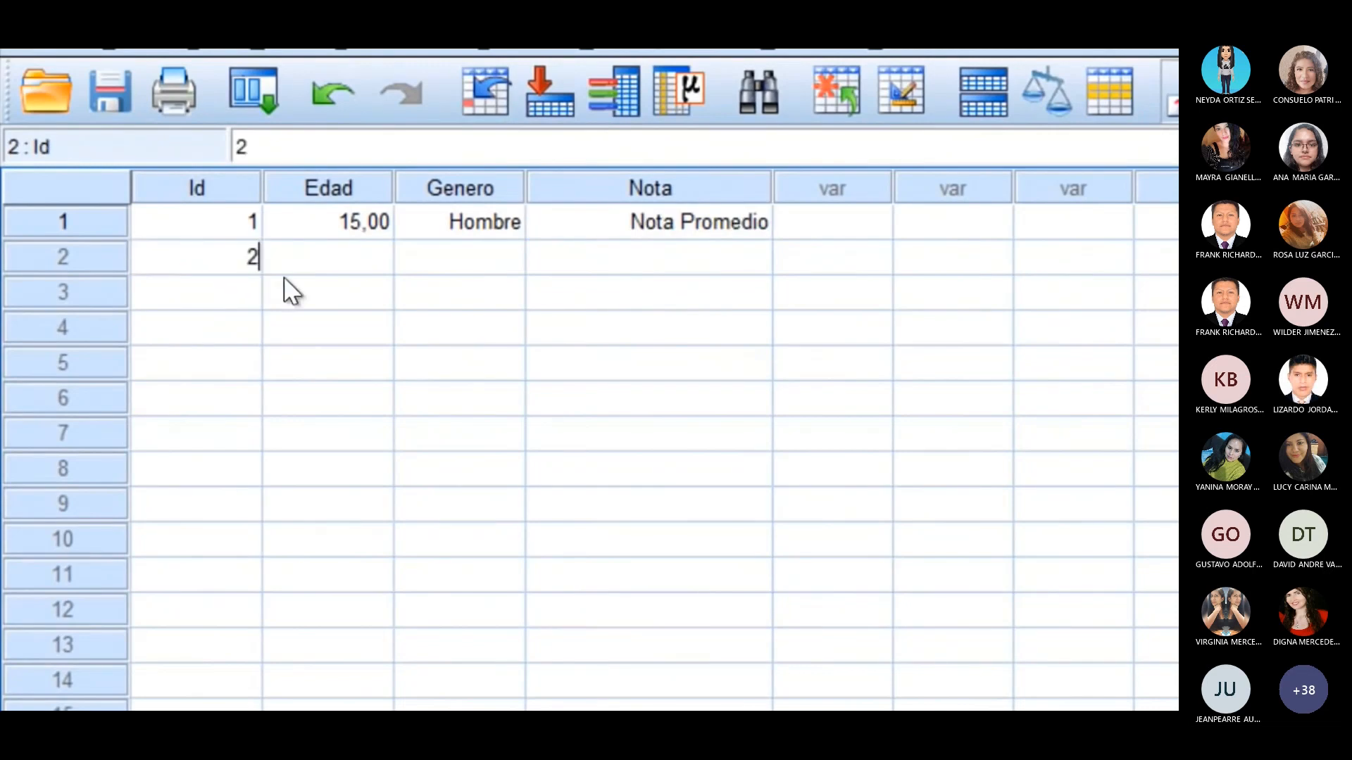
{"action": "key", "text": "BackSpace"}
{"action": "type", "text": "10"}
{"action": "left_click", "coordinate": [350, 264]}
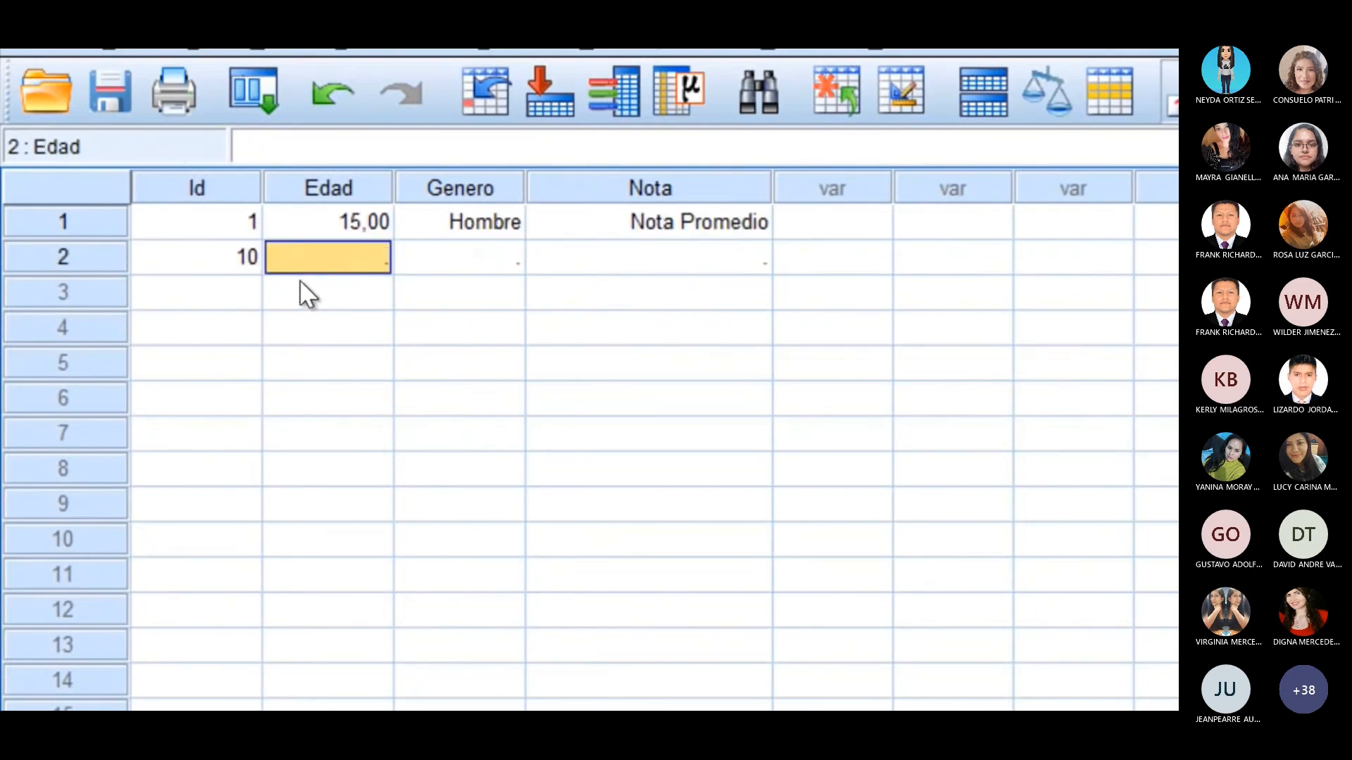
{"action": "type", "text": "1"}
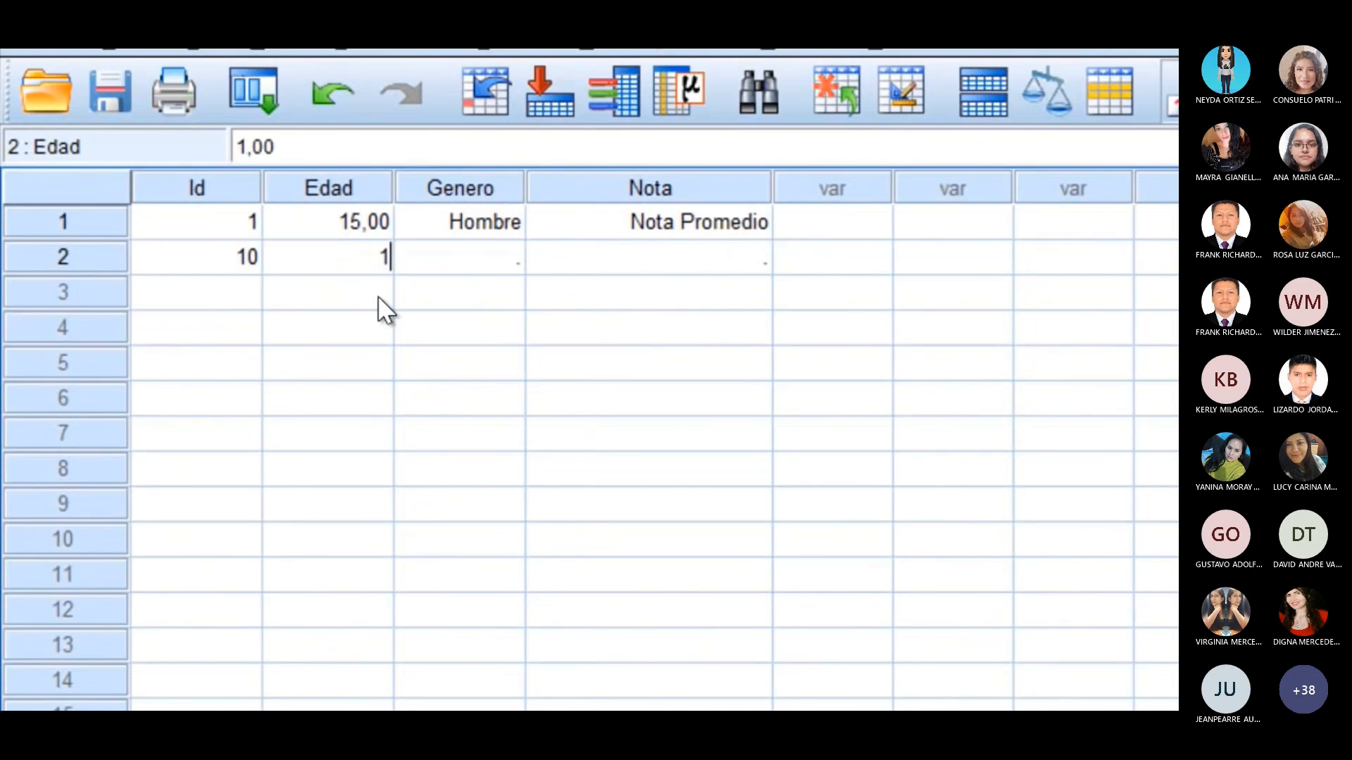
{"action": "type", "text": "5.5"}
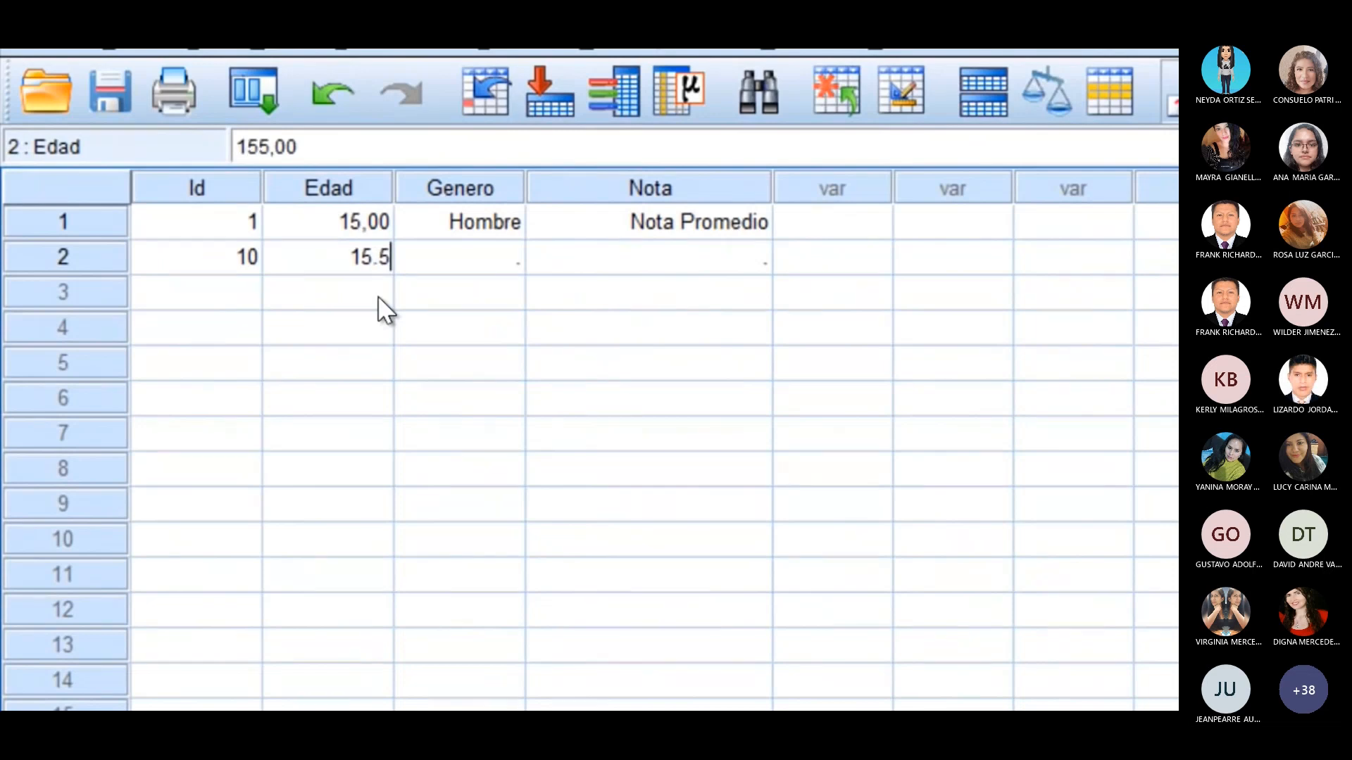
Step: Set the second case's Genero to Mujer and its Nota to Nota Alta
{"action": "left_click", "coordinate": [462, 261]}
{"action": "left_click", "coordinate": [503, 256]}
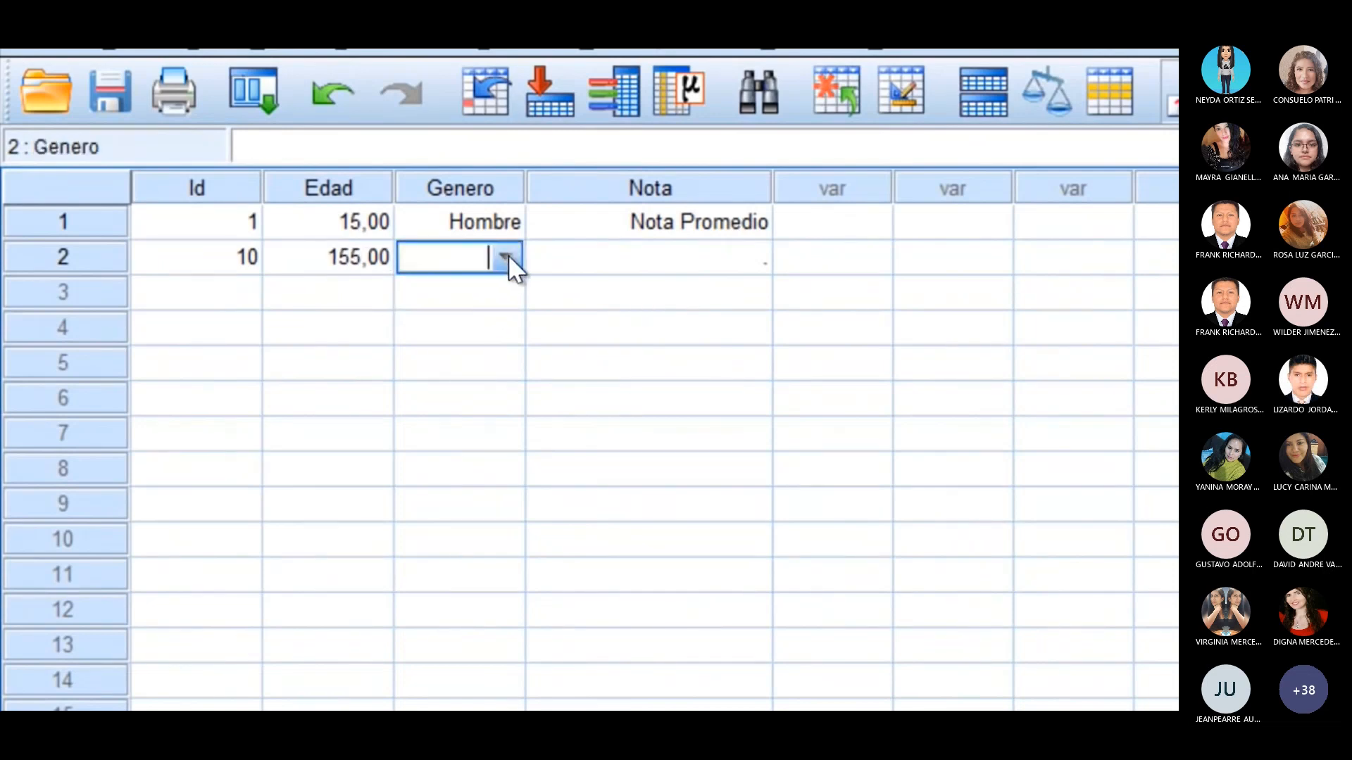
{"action": "left_click", "coordinate": [508, 256]}
{"action": "left_click", "coordinate": [443, 297]}
{"action": "left_click", "coordinate": [697, 264]}
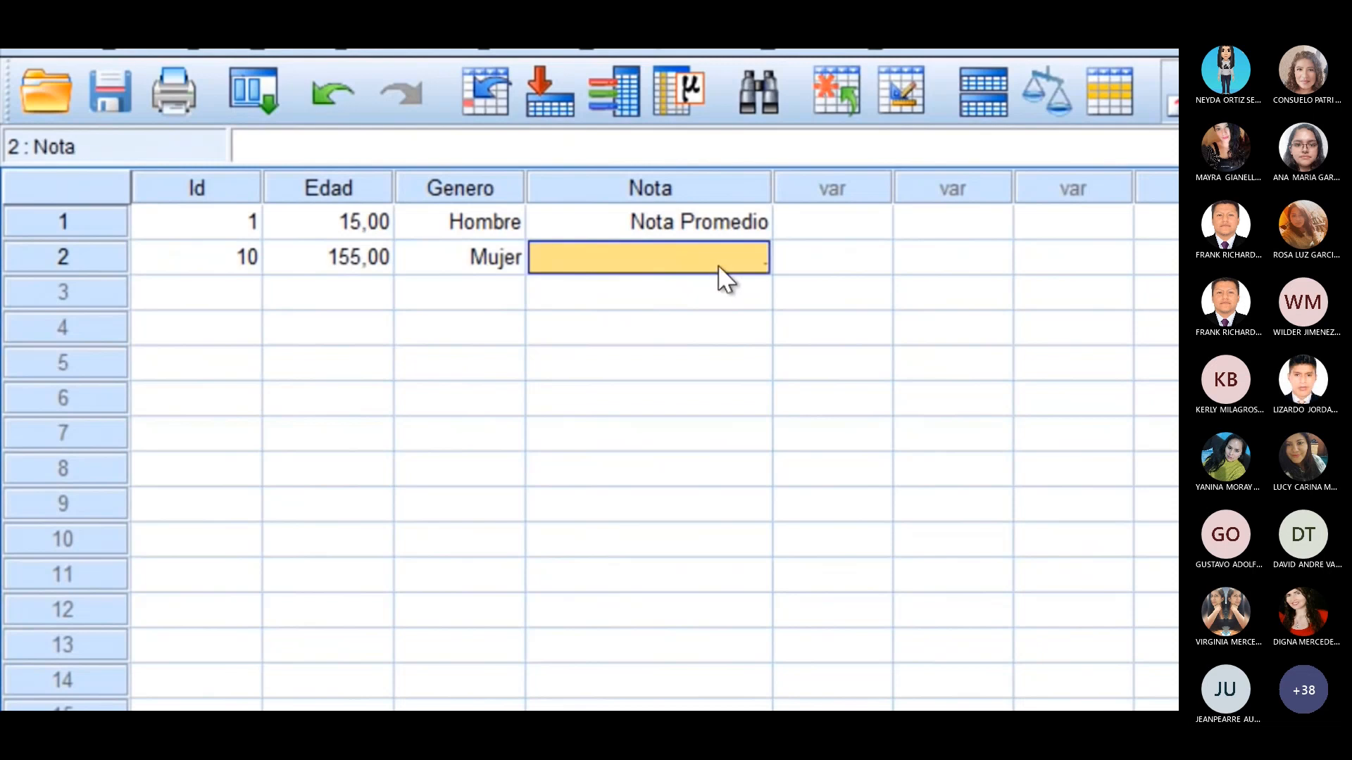
{"action": "left_click", "coordinate": [765, 255]}
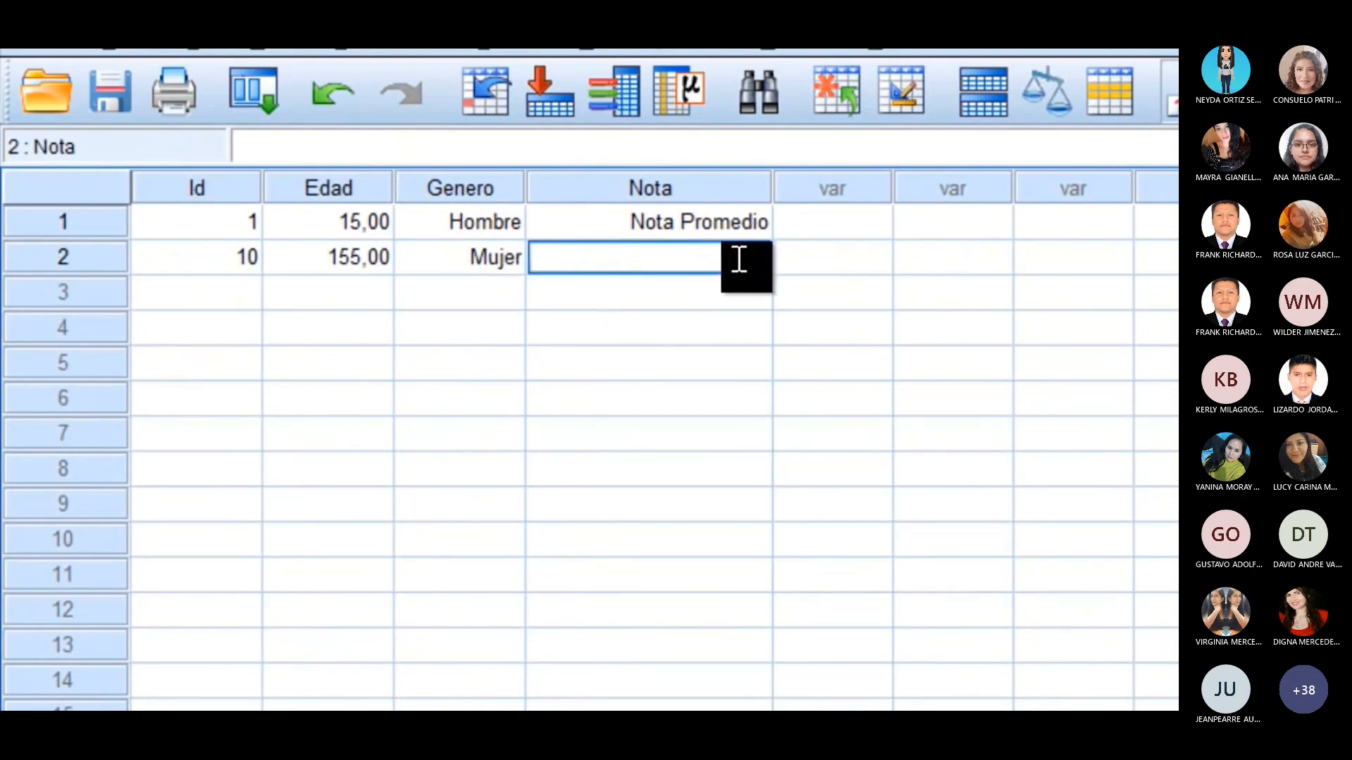
{"action": "left_click", "coordinate": [751, 257]}
{"action": "left_click", "coordinate": [646, 361]}
Step: Enter Id 3 for the third case
{"action": "left_click", "coordinate": [230, 304]}
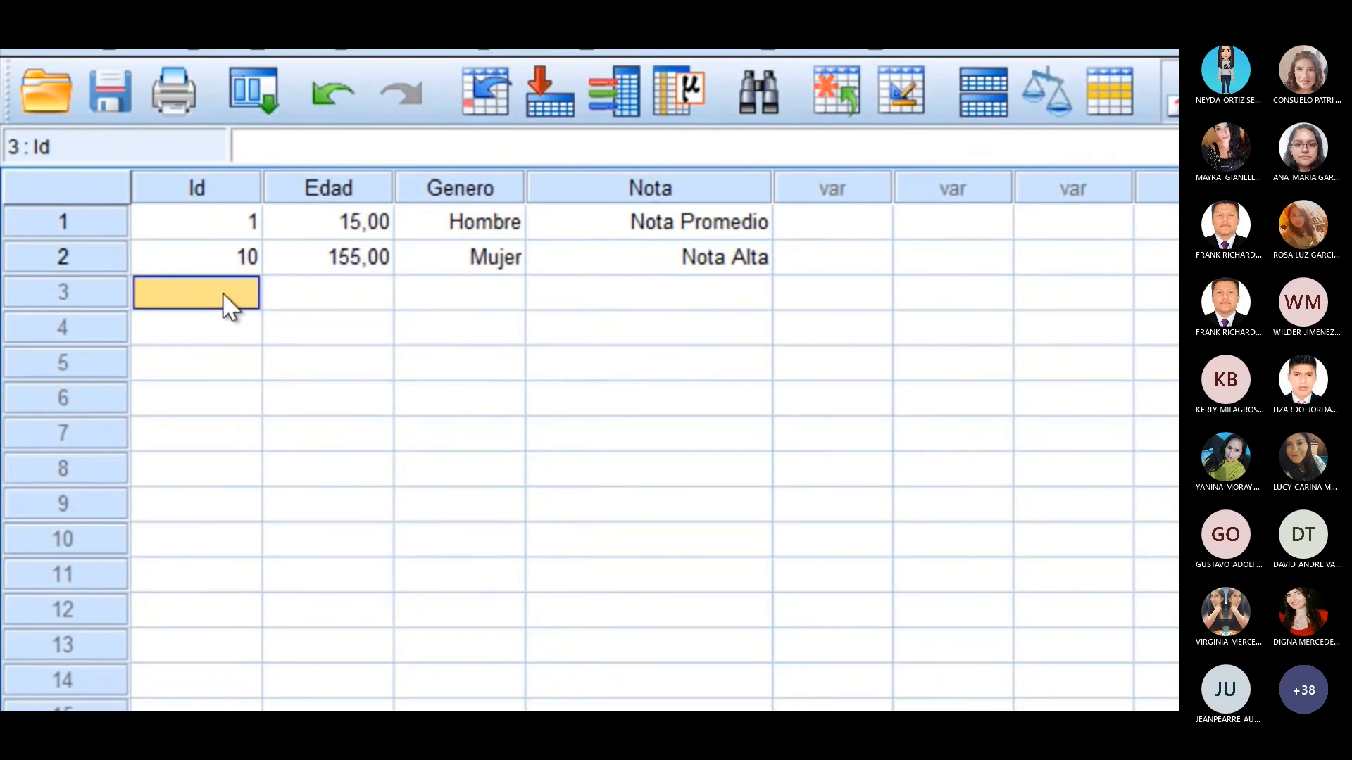
{"action": "left_click", "coordinate": [225, 294]}
{"action": "type", "text": "3"}
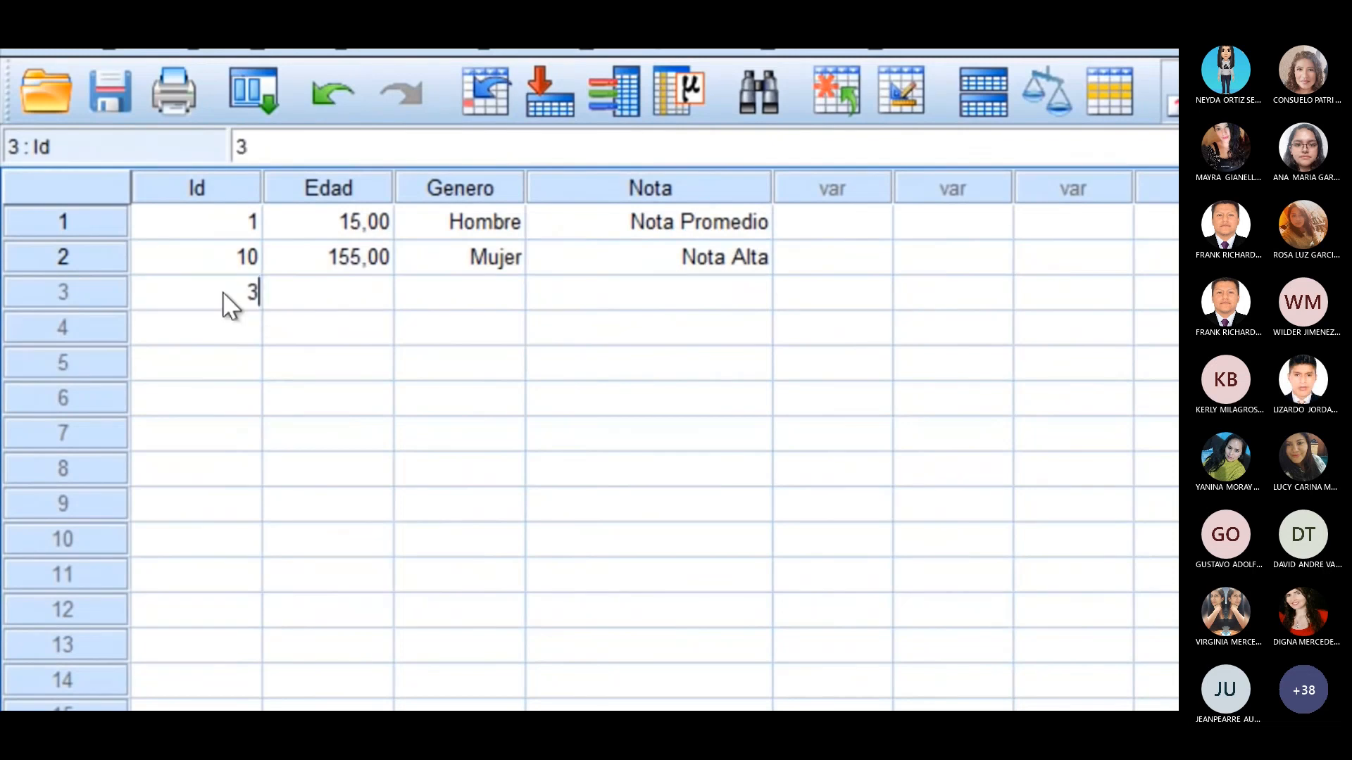
{"action": "left_click", "coordinate": [347, 286]}
Step: Correct the second case's Edad to 15,5, using a decimal comma
{"action": "left_click", "coordinate": [350, 271]}
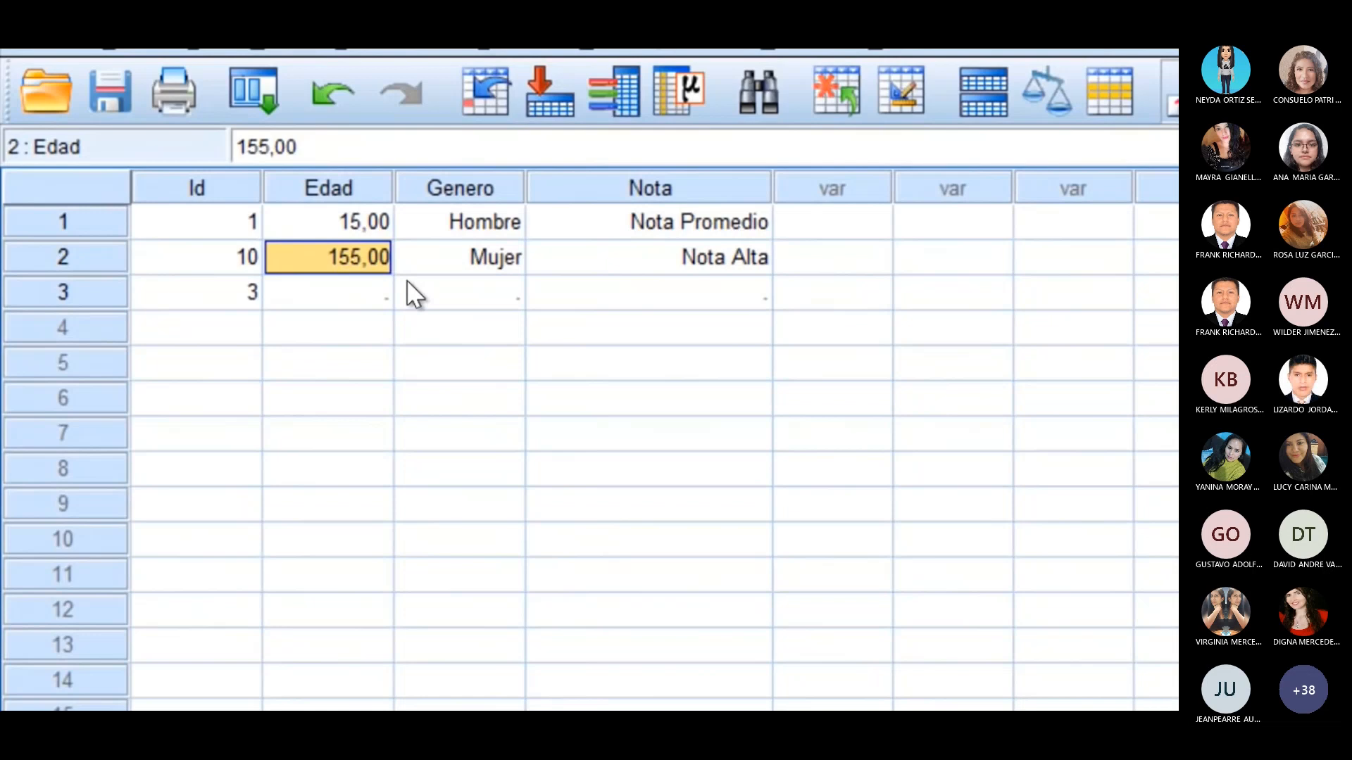
{"action": "type", "text": "15,5"}
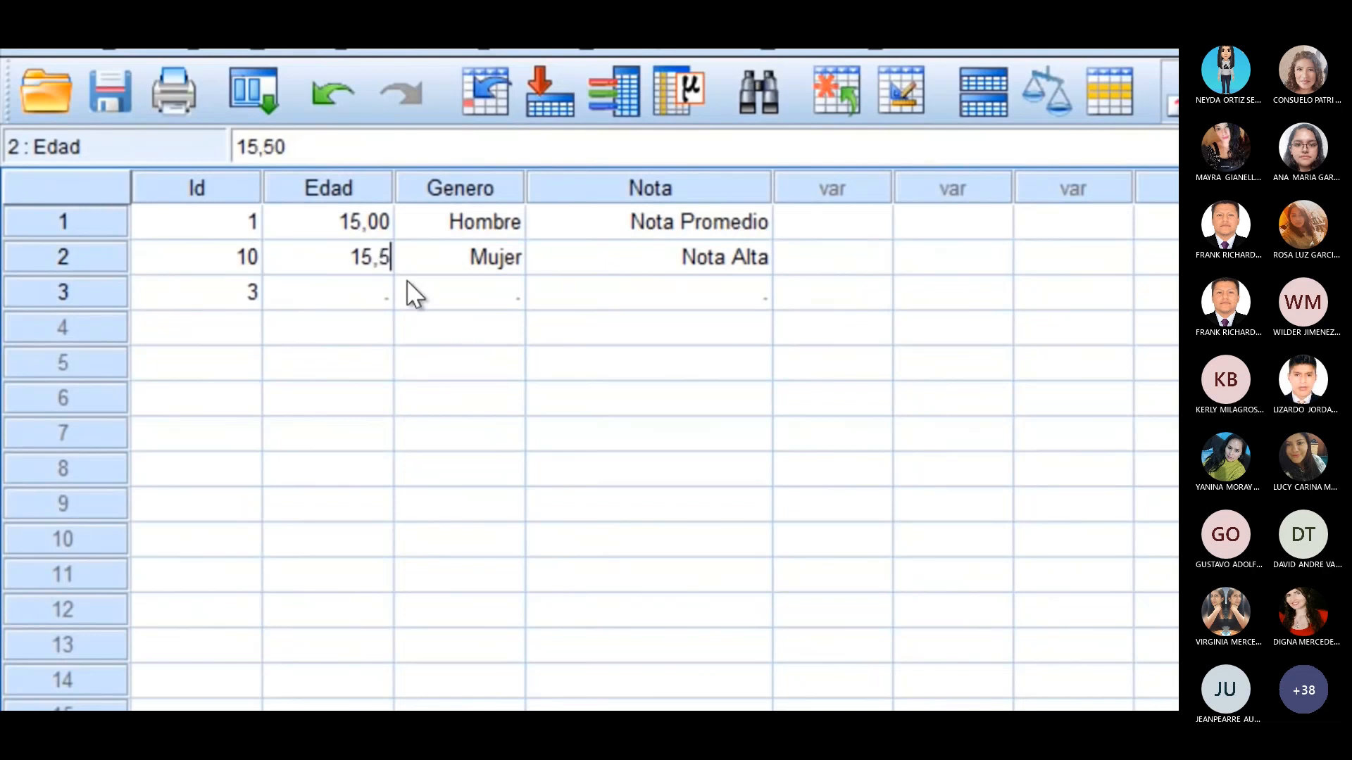
{"action": "left_click", "coordinate": [511, 300]}
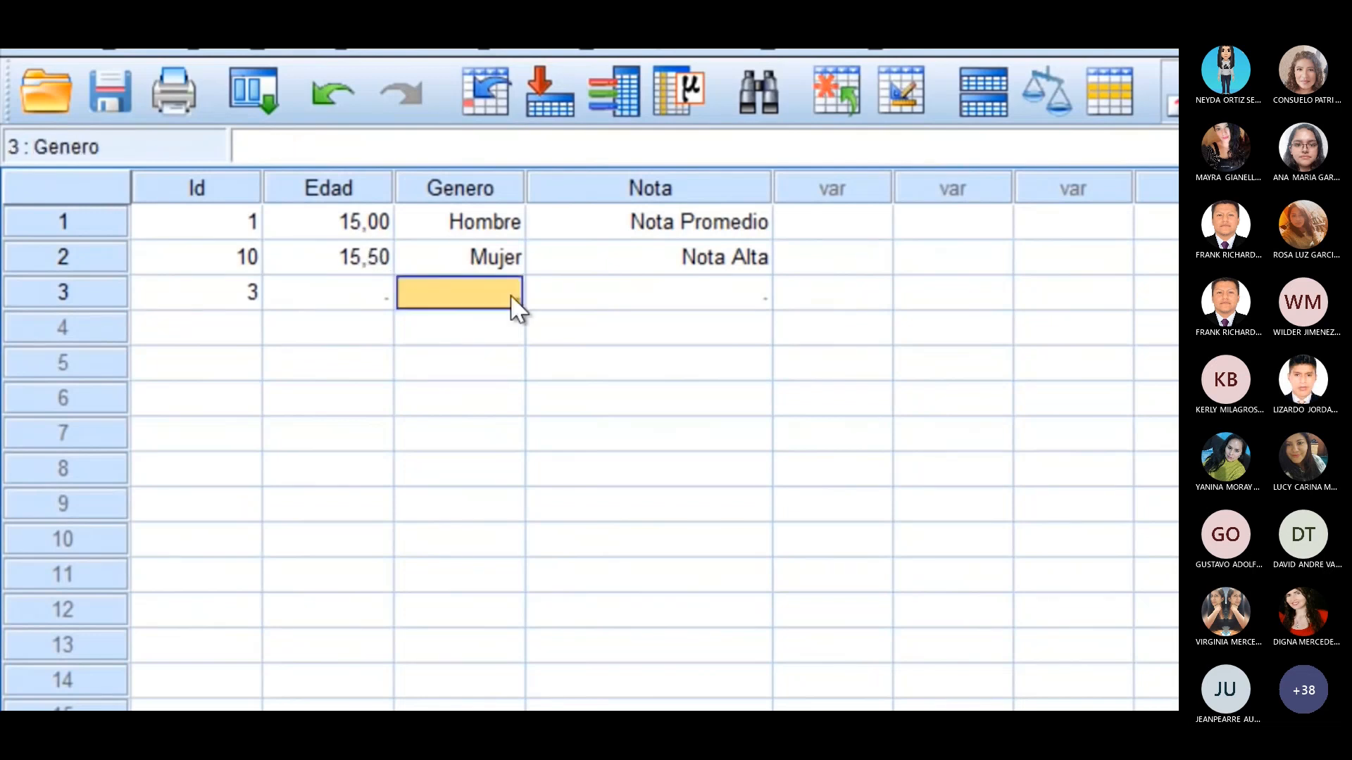
{"action": "left_click", "coordinate": [483, 256]}
Step: Enter Edad 16 for the third case
{"action": "left_click", "coordinate": [339, 281]}
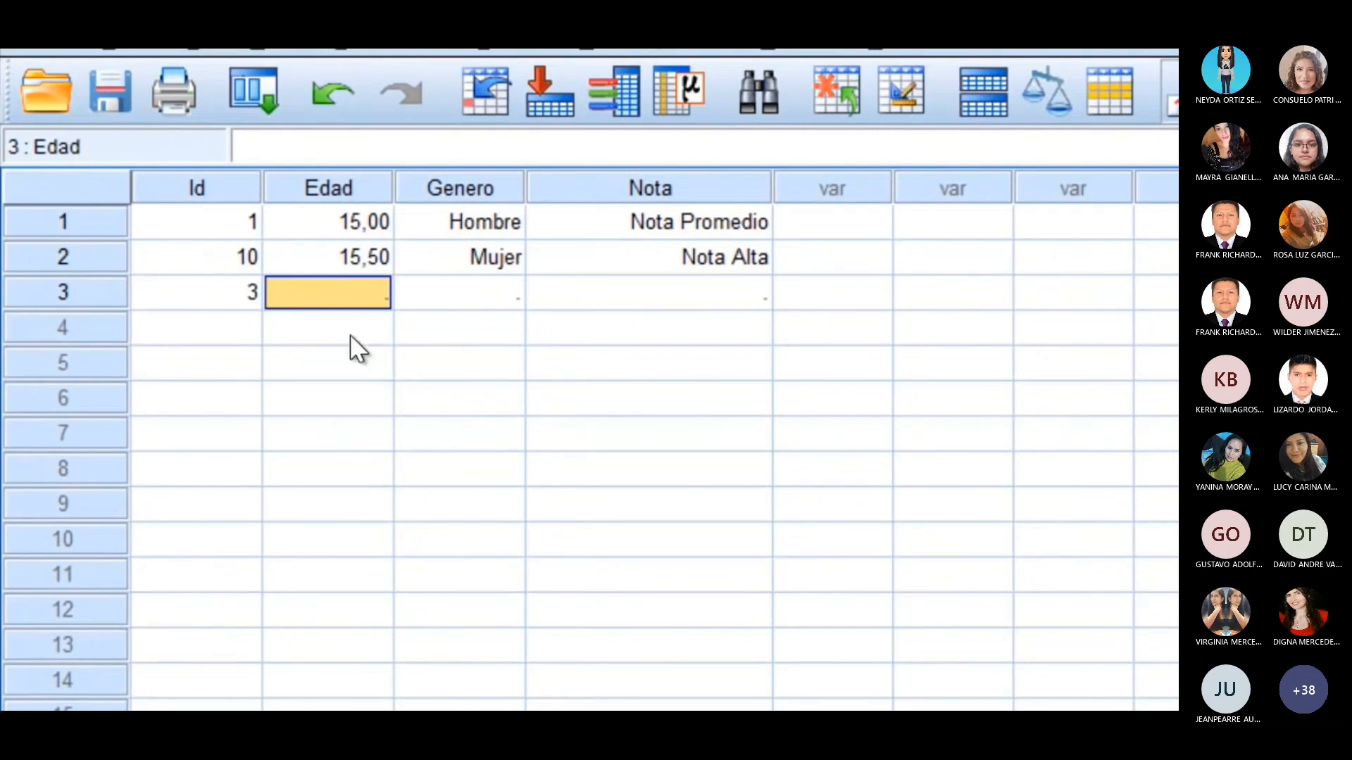
{"action": "left_click", "coordinate": [461, 291]}
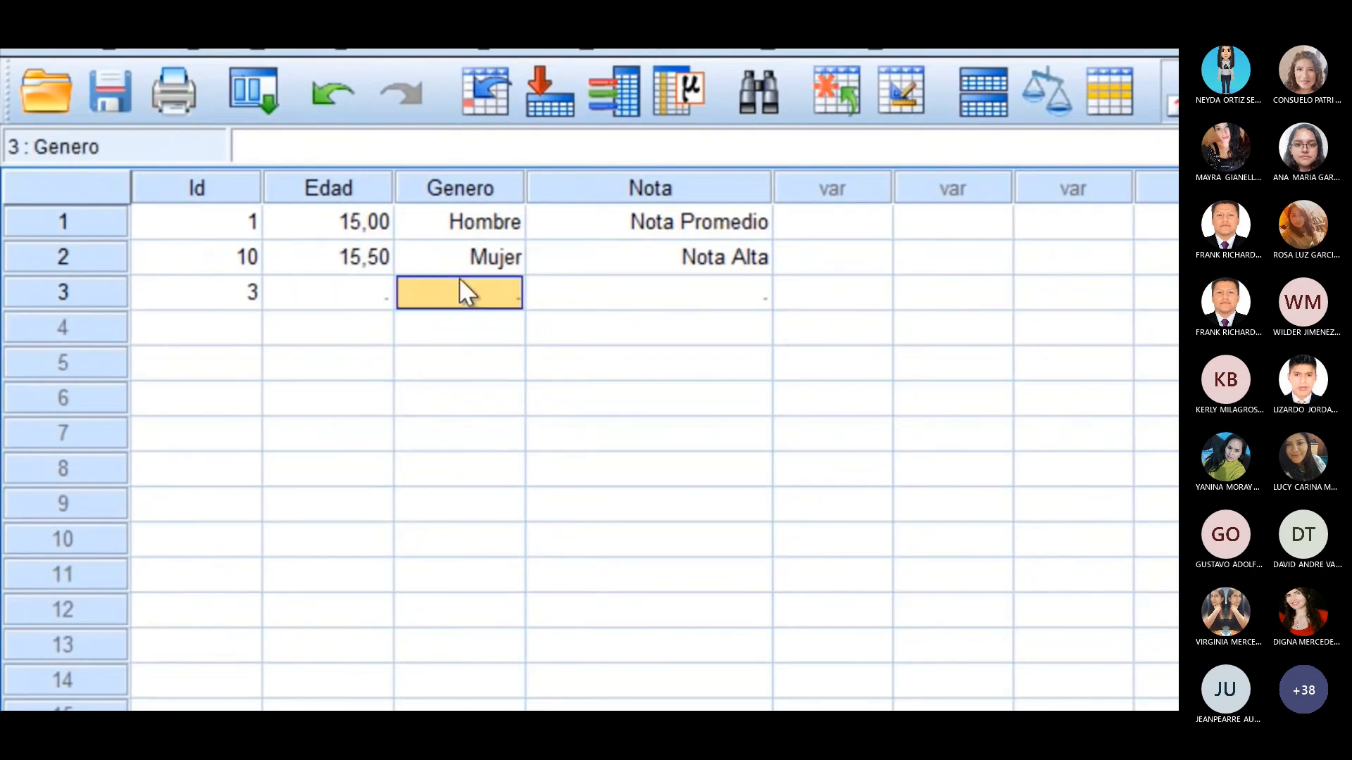
{"action": "left_click", "coordinate": [334, 291]}
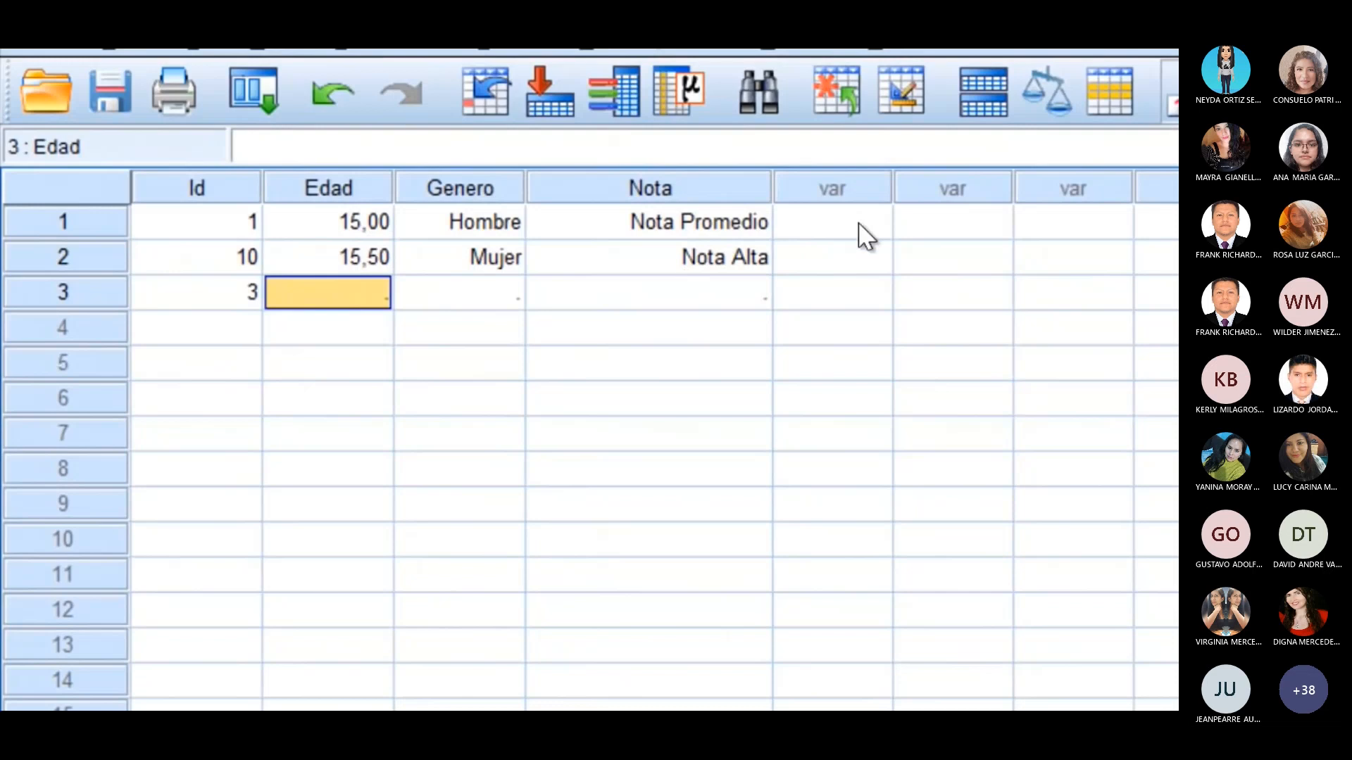
{"action": "type", "text": "16"}
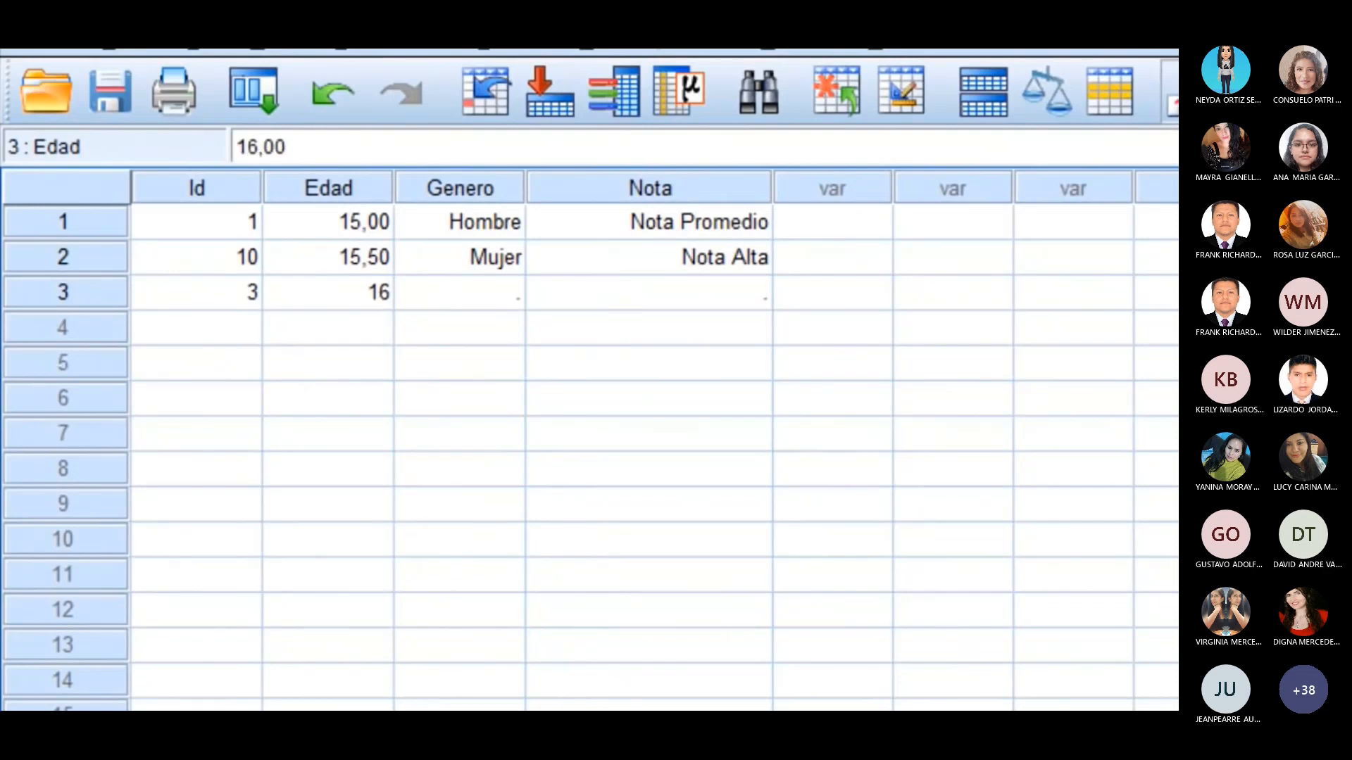
Step: Set the third case's Genero to Mujer and its Nota to Nota Baja
{"action": "left_click", "coordinate": [516, 304]}
{"action": "left_click", "coordinate": [513, 307]}
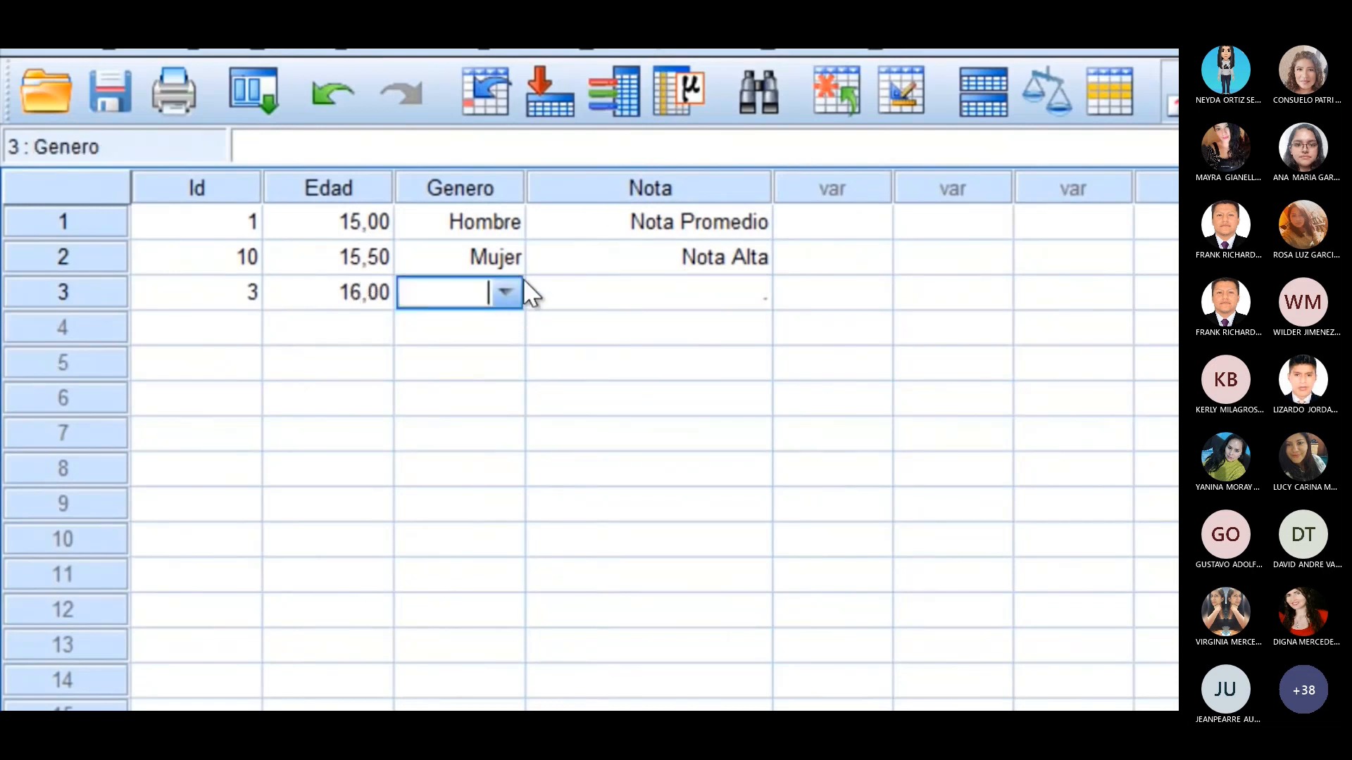
{"action": "left_click", "coordinate": [520, 289]}
{"action": "left_click", "coordinate": [472, 330]}
{"action": "left_click", "coordinate": [755, 292]}
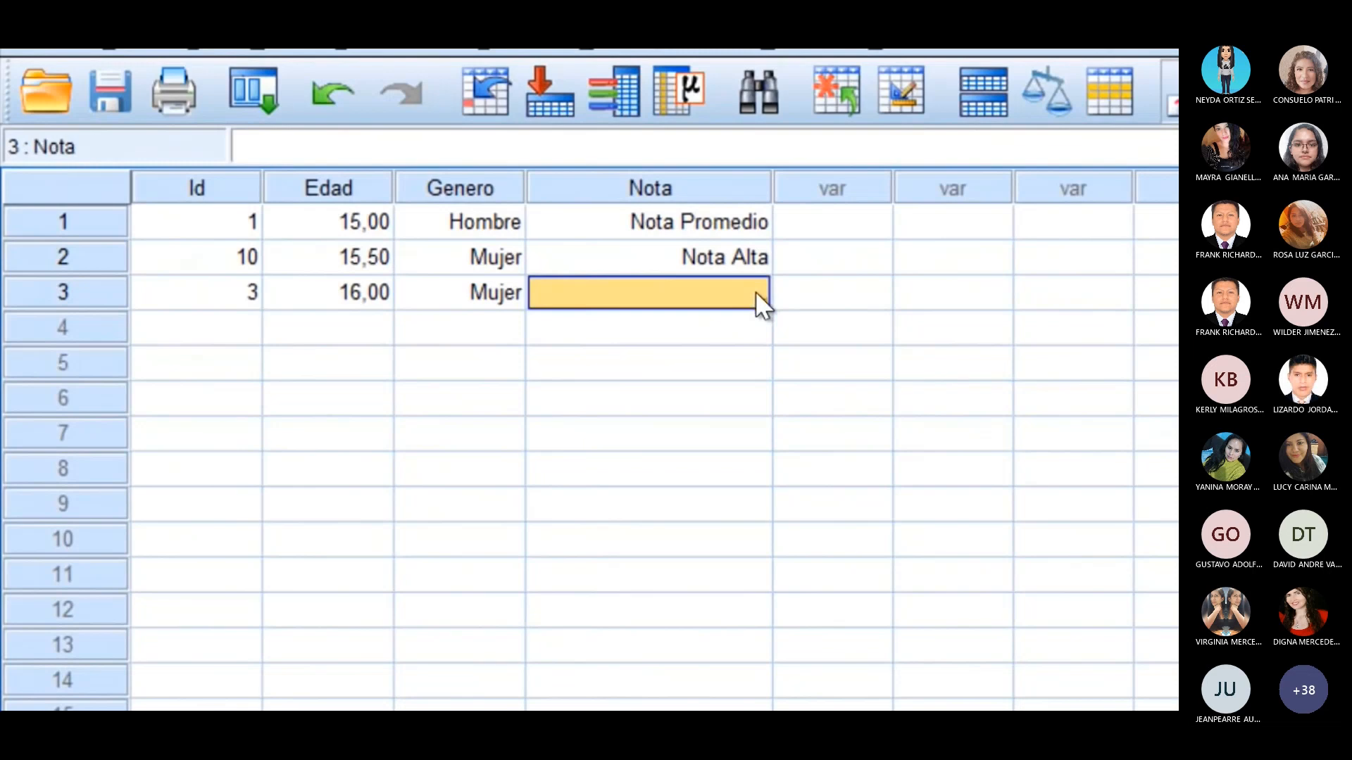
{"action": "left_click", "coordinate": [759, 291]}
{"action": "left_click", "coordinate": [755, 292]}
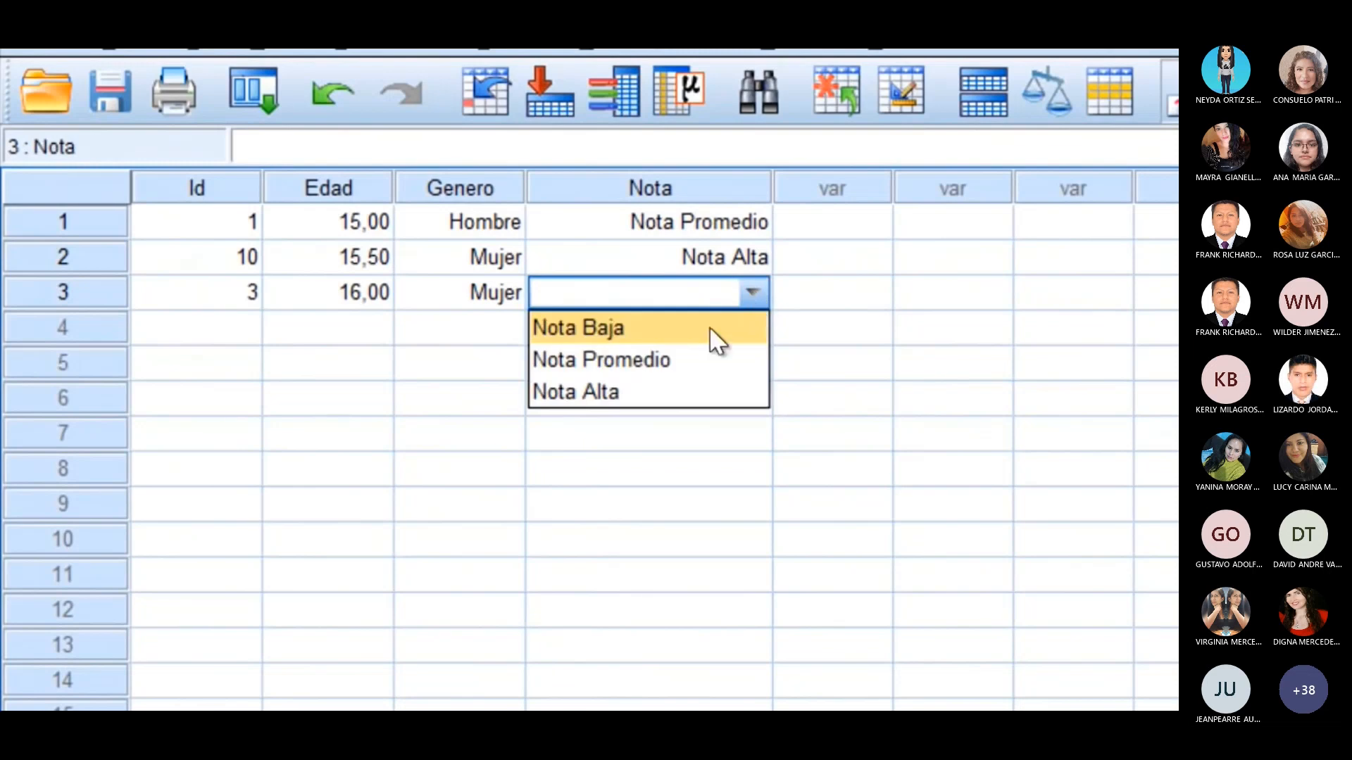
{"action": "left_click", "coordinate": [656, 326]}
{"action": "left_click", "coordinate": [817, 294]}
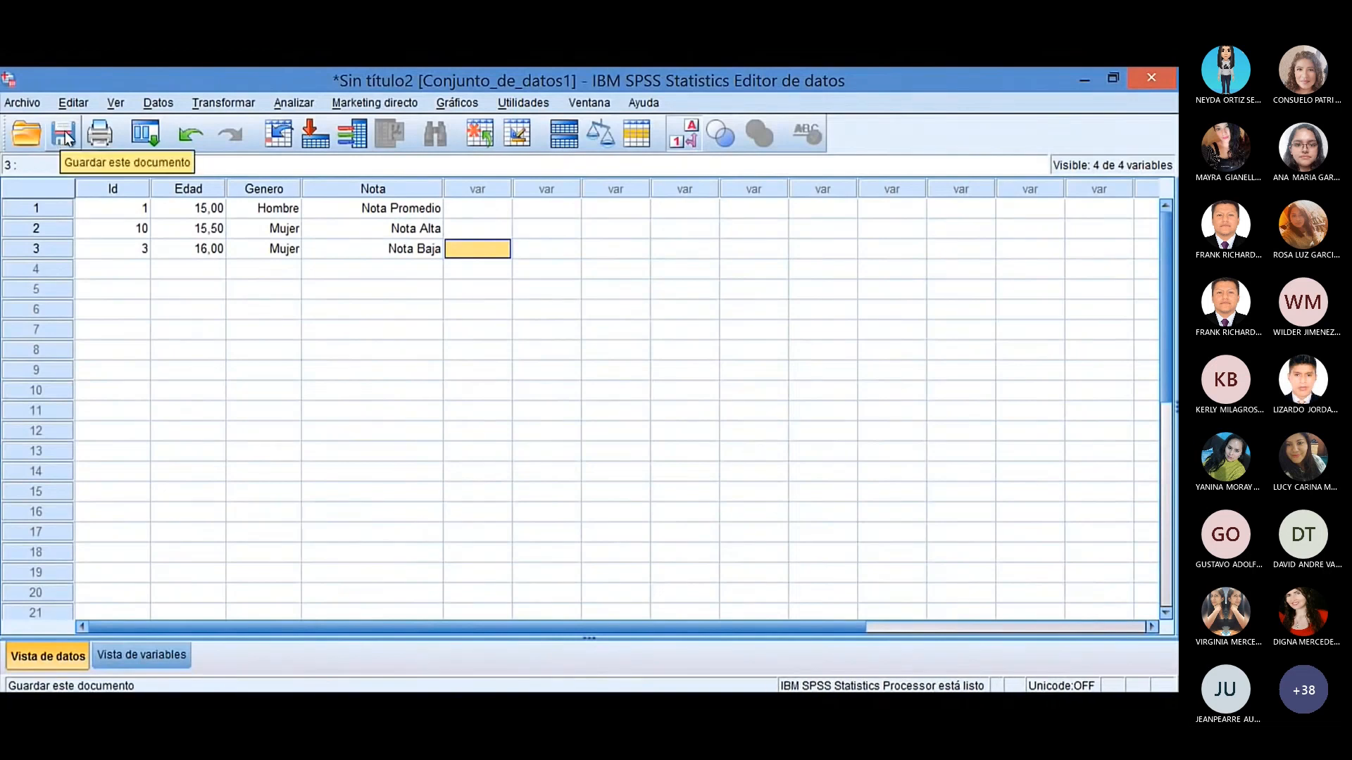
{"action": "left_click", "coordinate": [22, 102]}
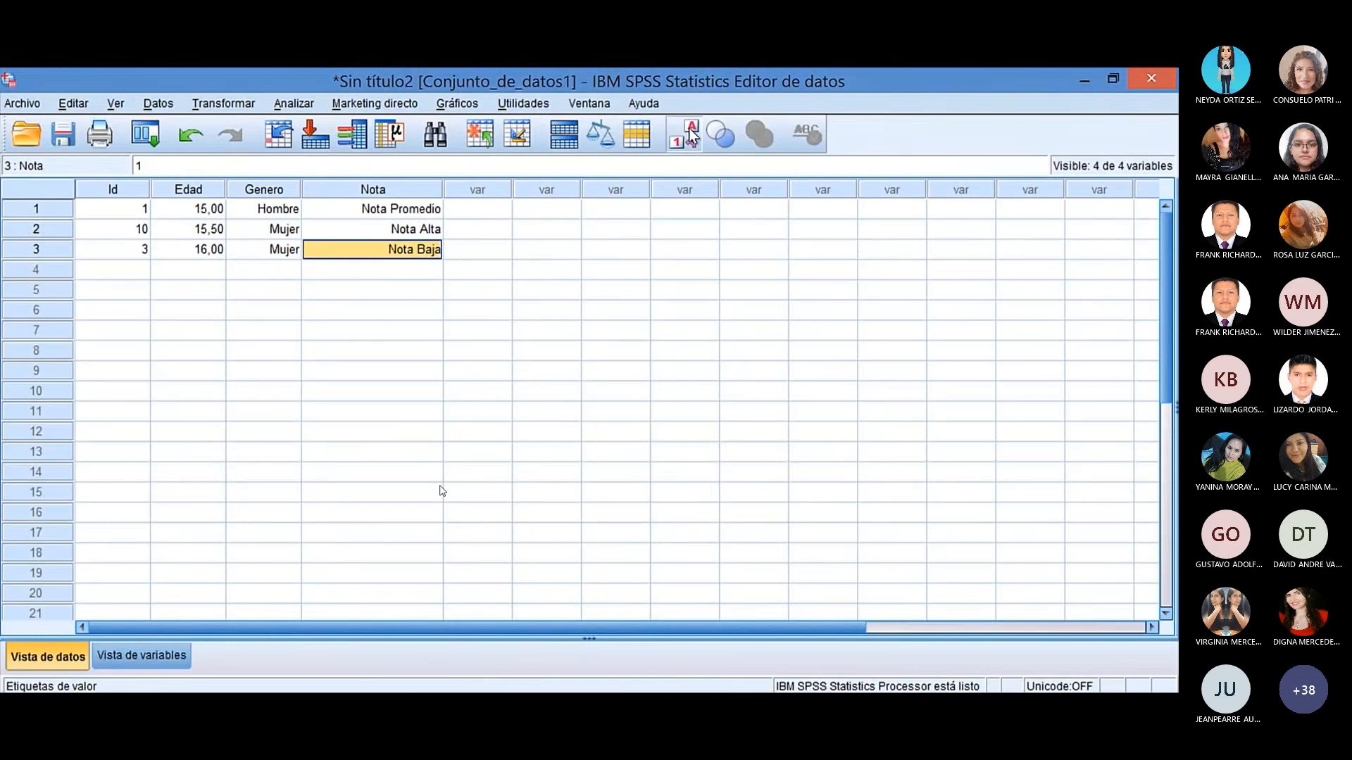
Step: Rewind the tutorial video on entering SPSS data to 8:23, where the variables' Medida settings are shown, and leave full screen
{"action": "left_click", "coordinate": [442, 491]}
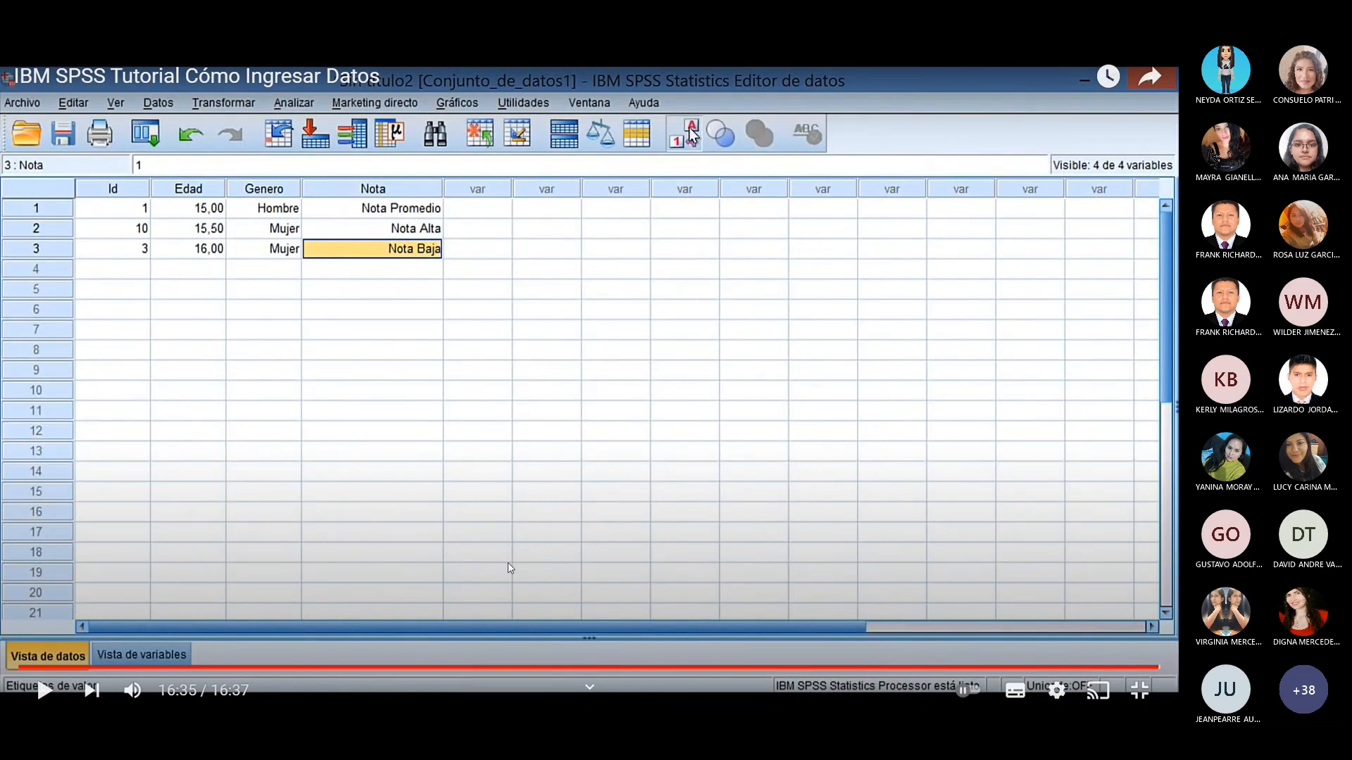
{"action": "left_click", "coordinate": [580, 670]}
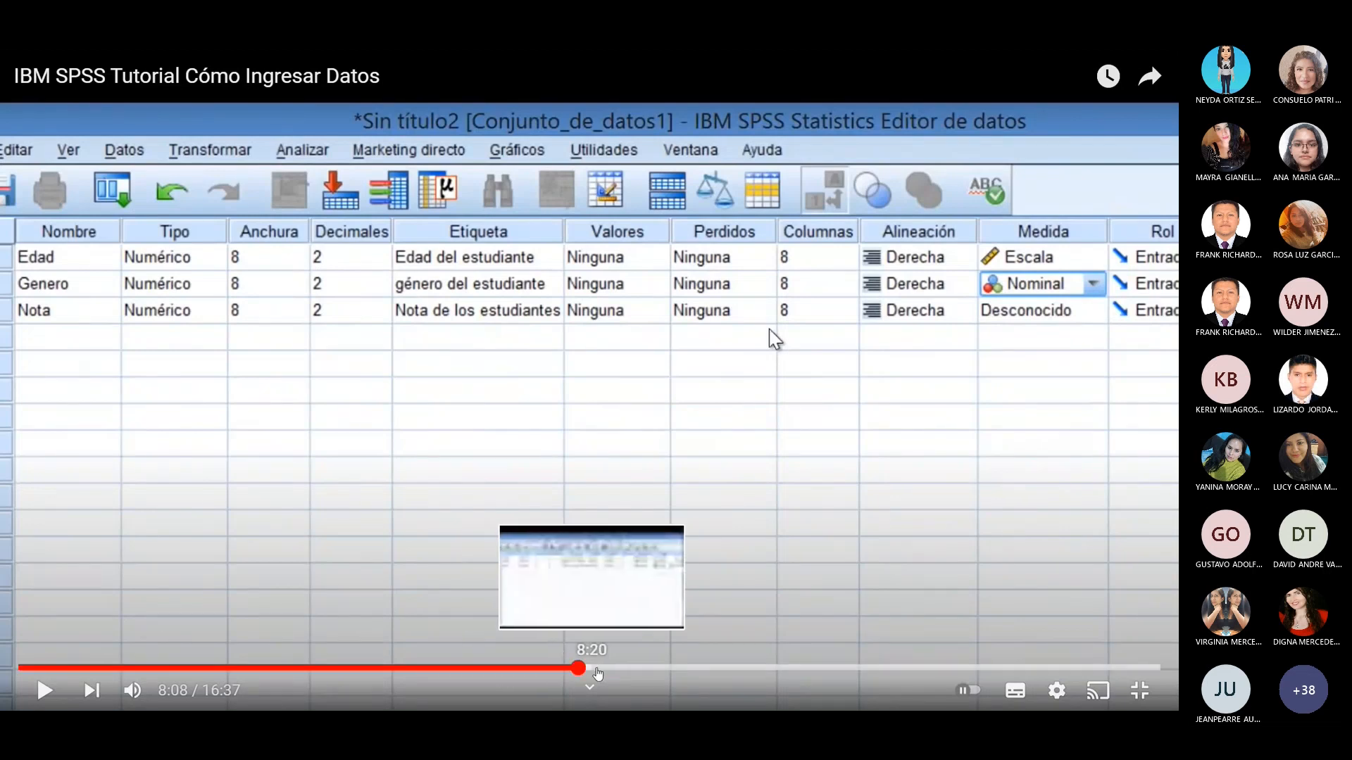
{"action": "left_click", "coordinate": [597, 668]}
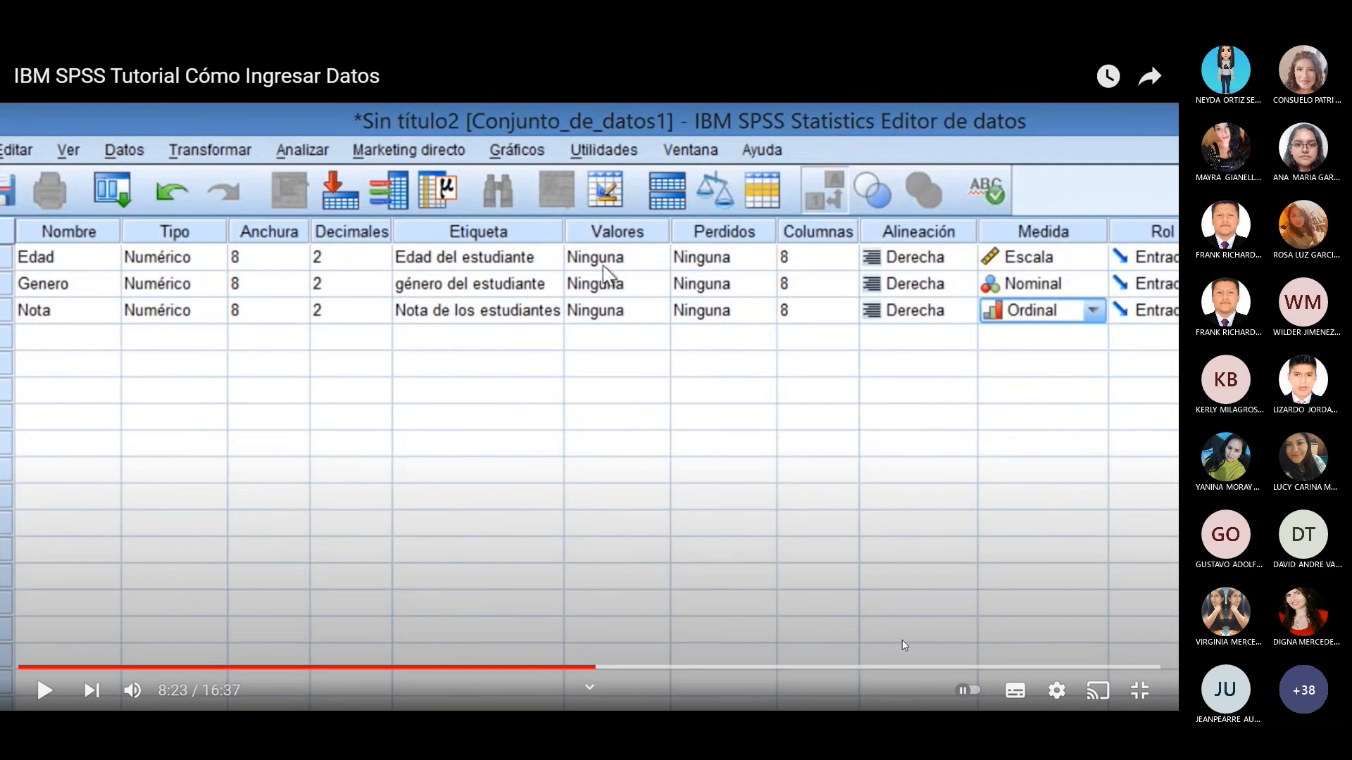
{"action": "key", "text": "Escape"}
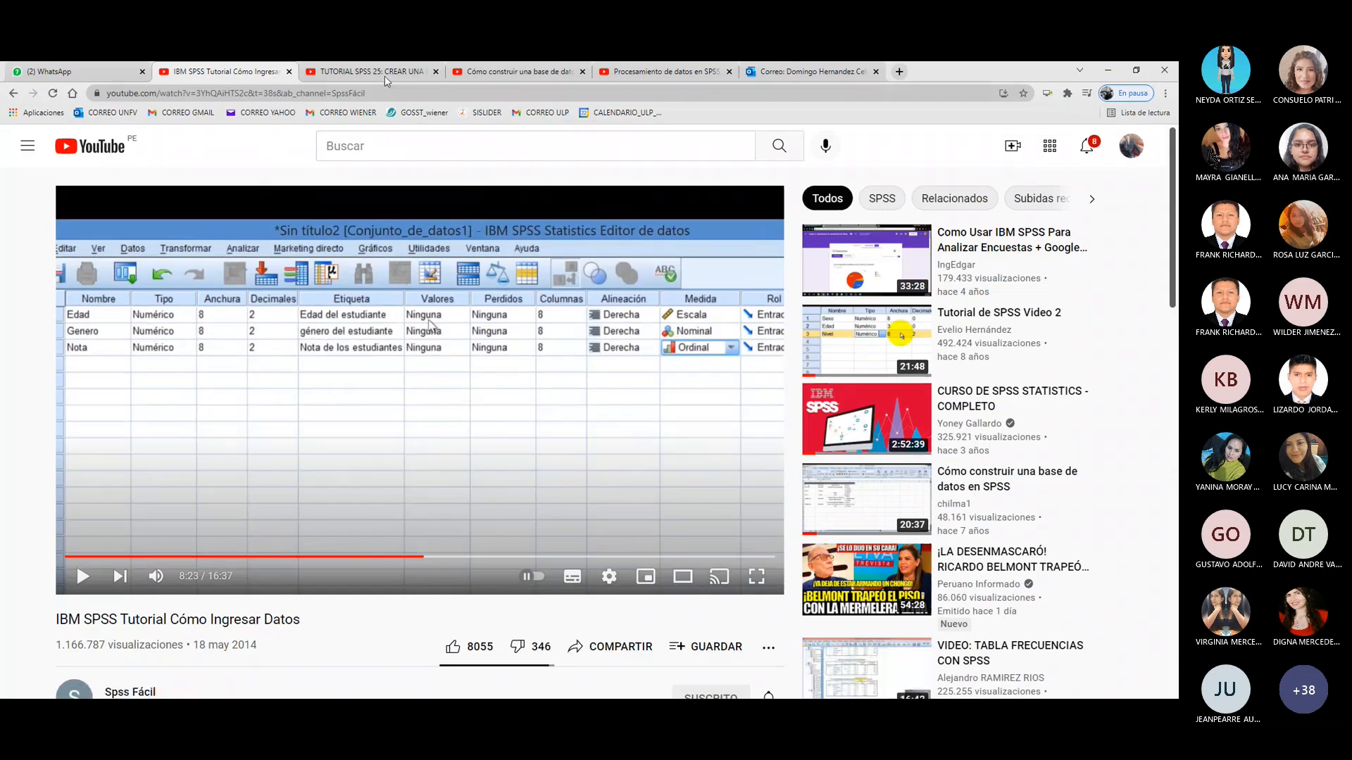
Step: Switch to the video "TUTORIAL SPSS 25: CREAR UNA BASE DE DATOS || Primera parte" and watch it in full screen
{"action": "left_click", "coordinate": [387, 73]}
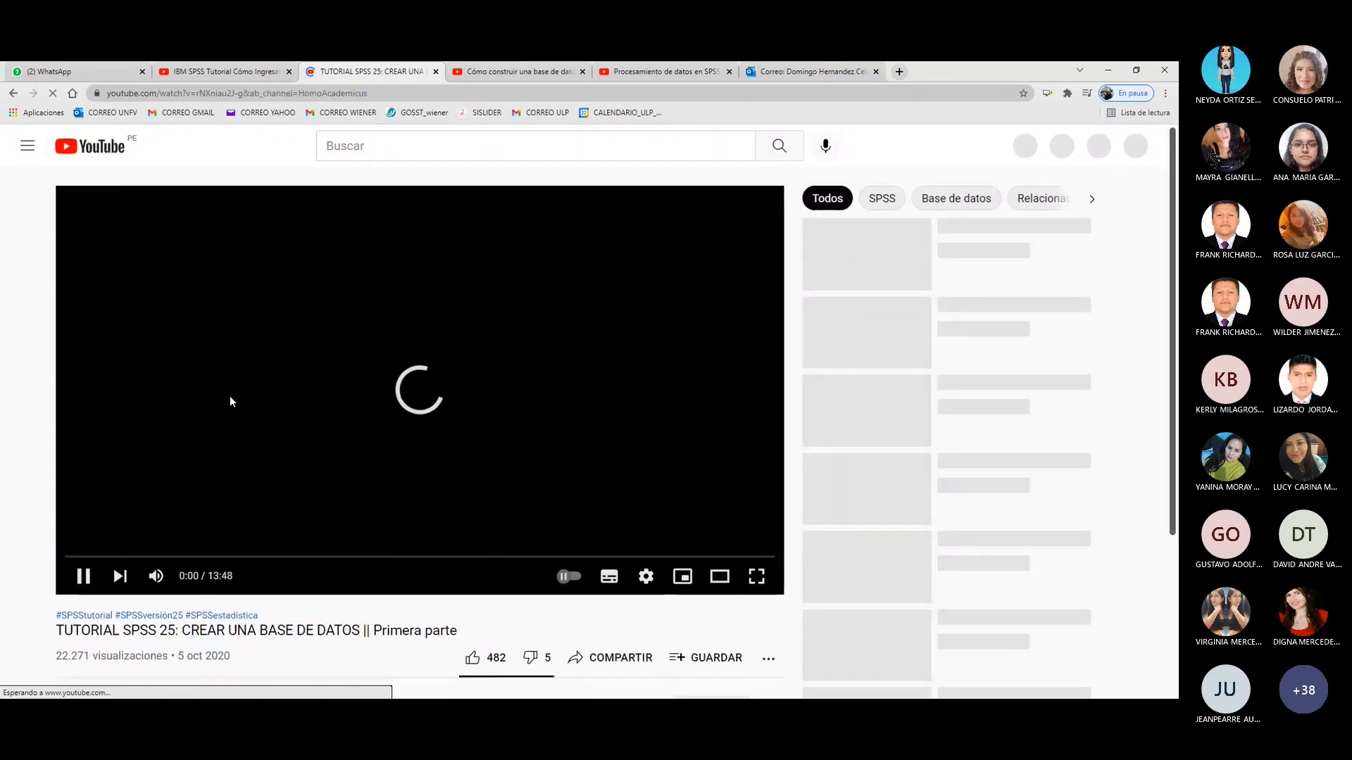
{"action": "left_click", "coordinate": [231, 397]}
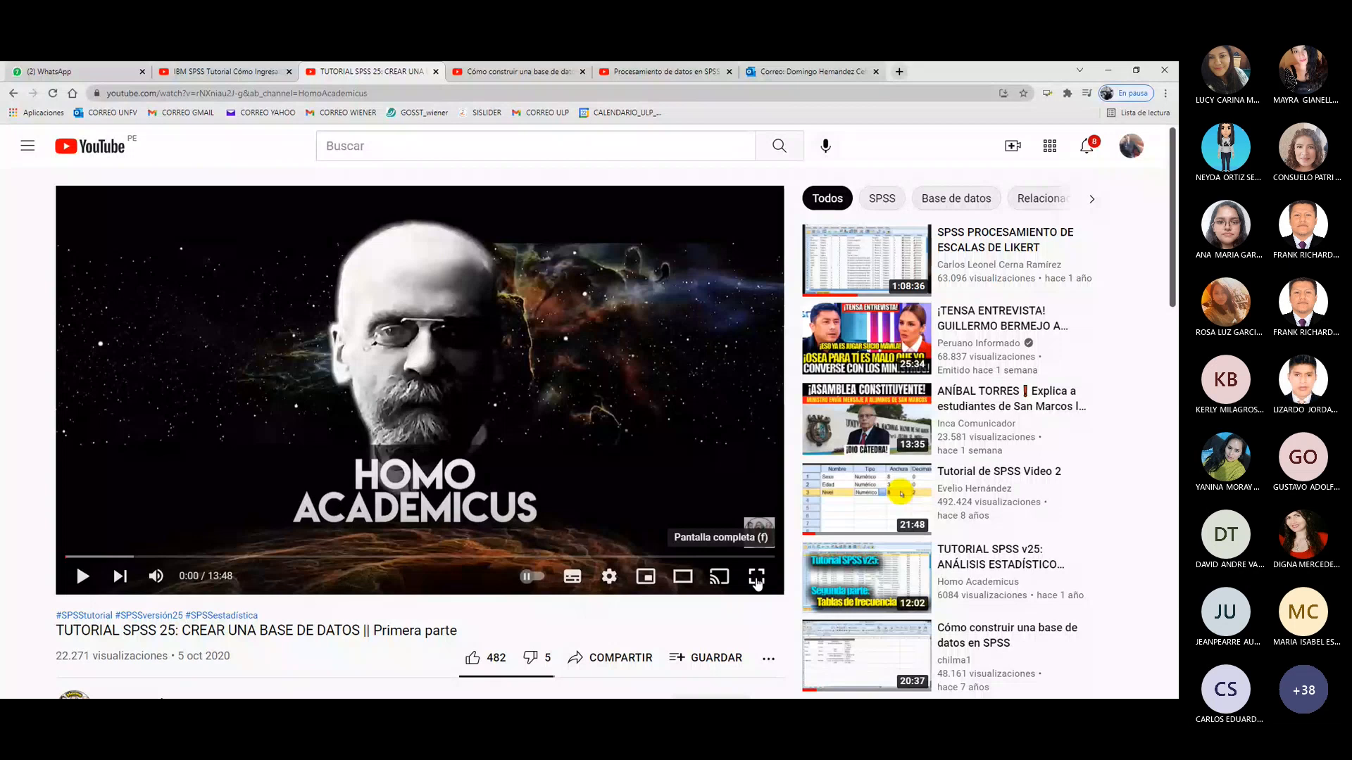
{"action": "left_click", "coordinate": [756, 579]}
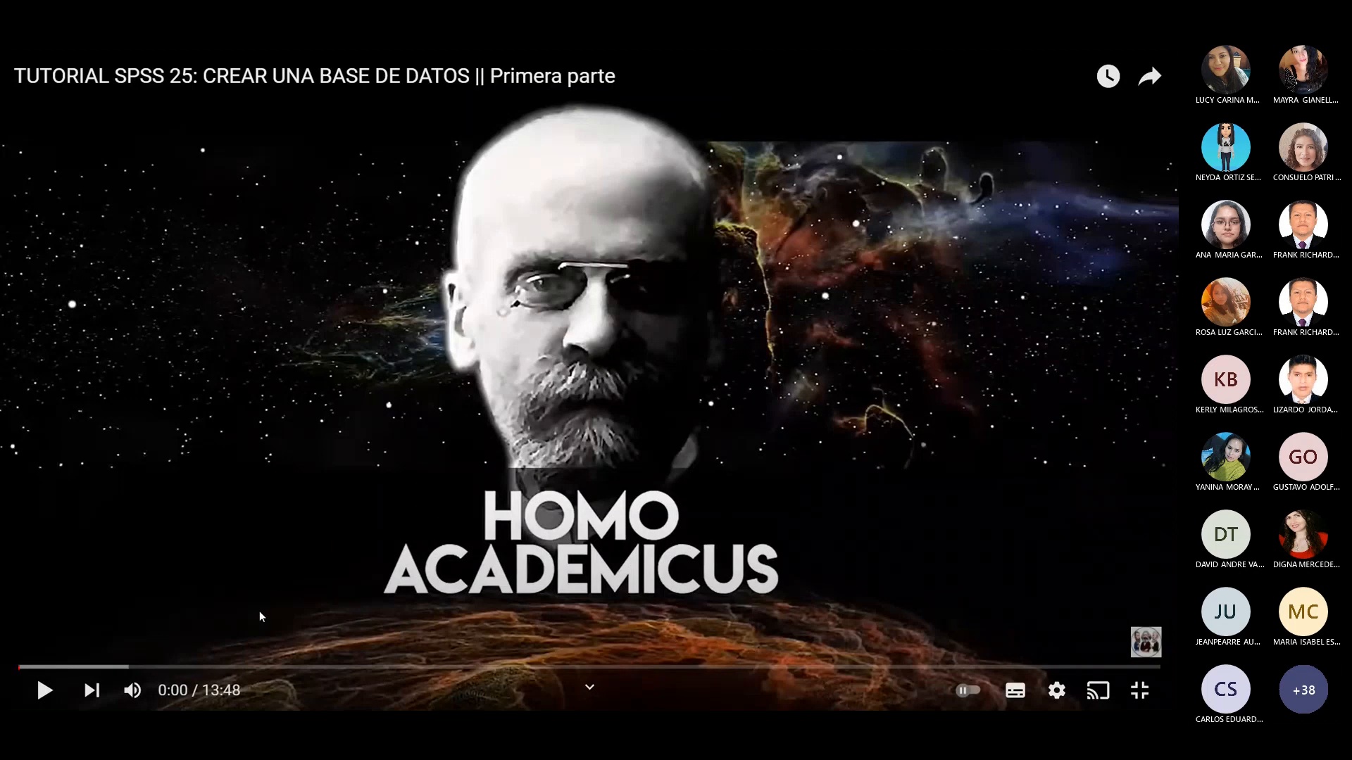
{"action": "left_click", "coordinate": [43, 691]}
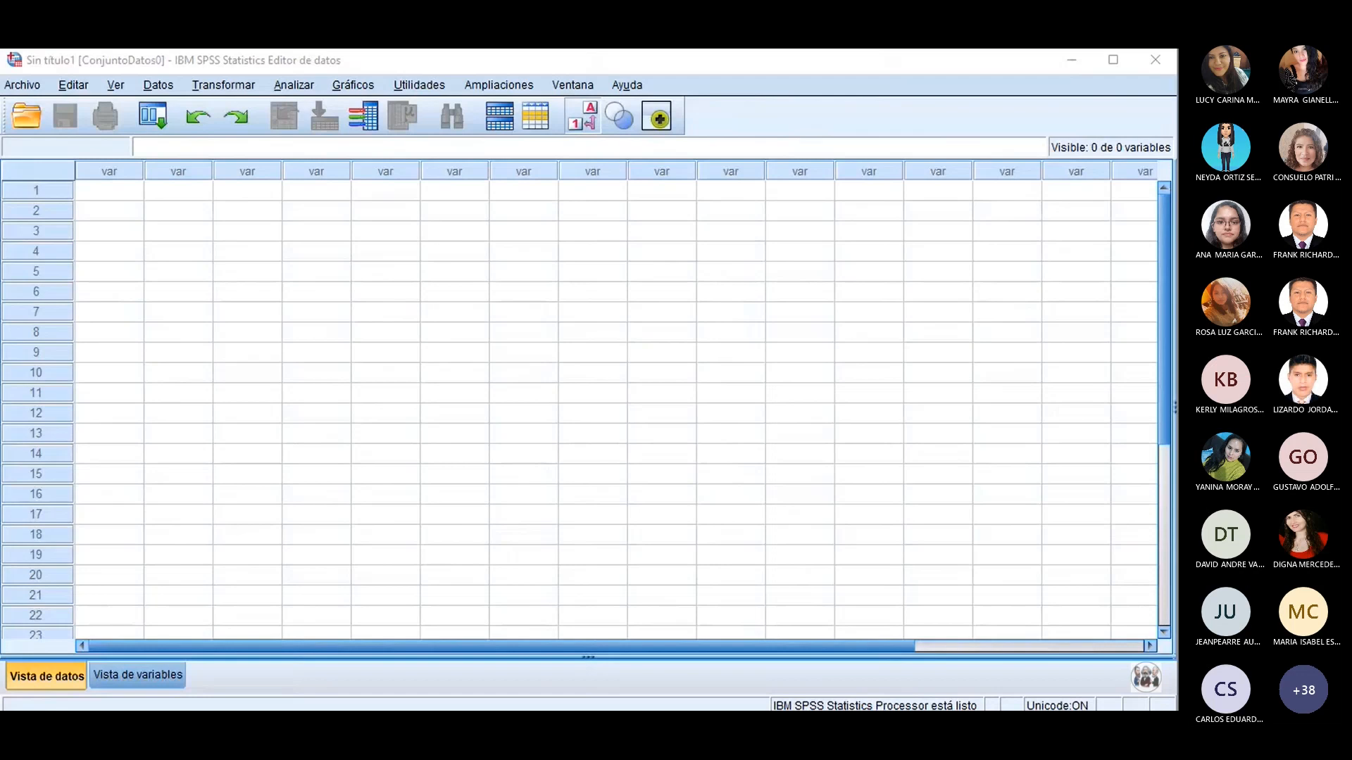
{"action": "left_click", "coordinate": [370, 550]}
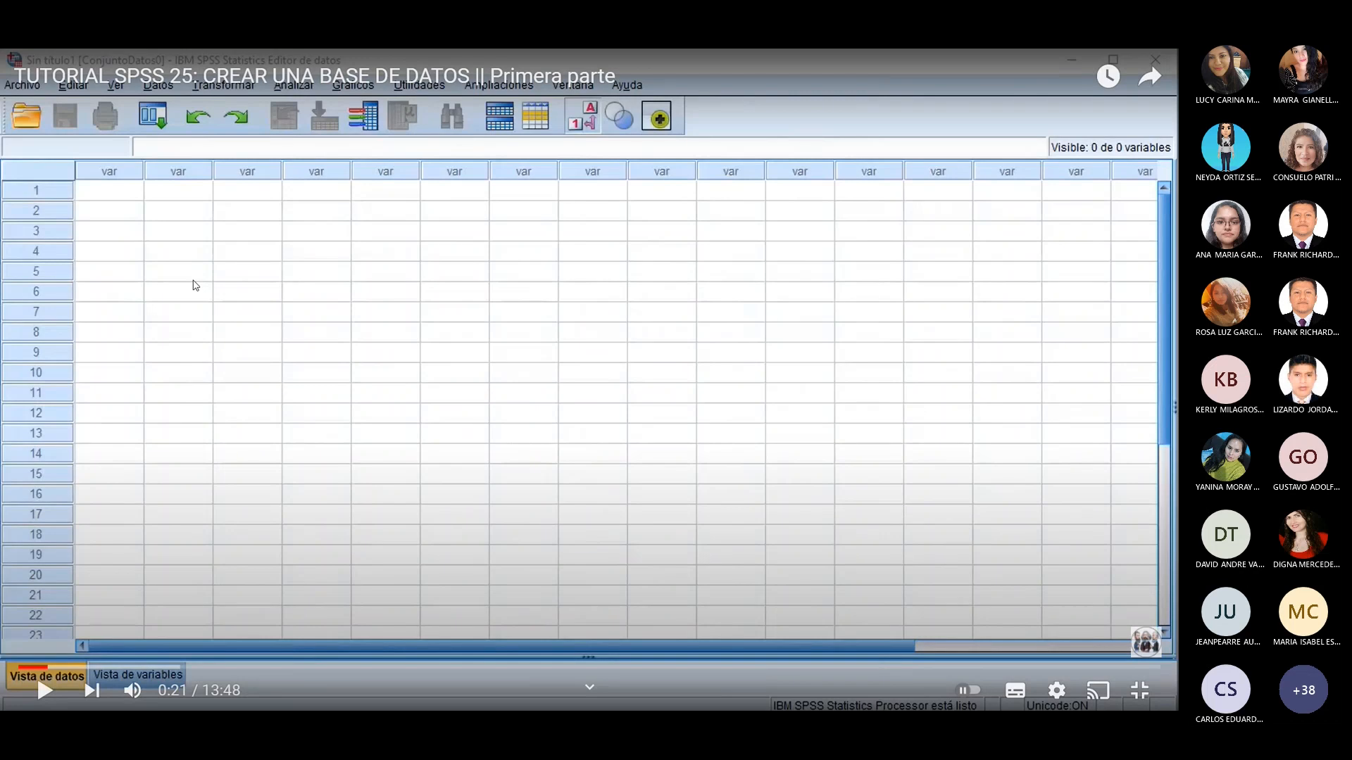
{"action": "left_click", "coordinate": [338, 335]}
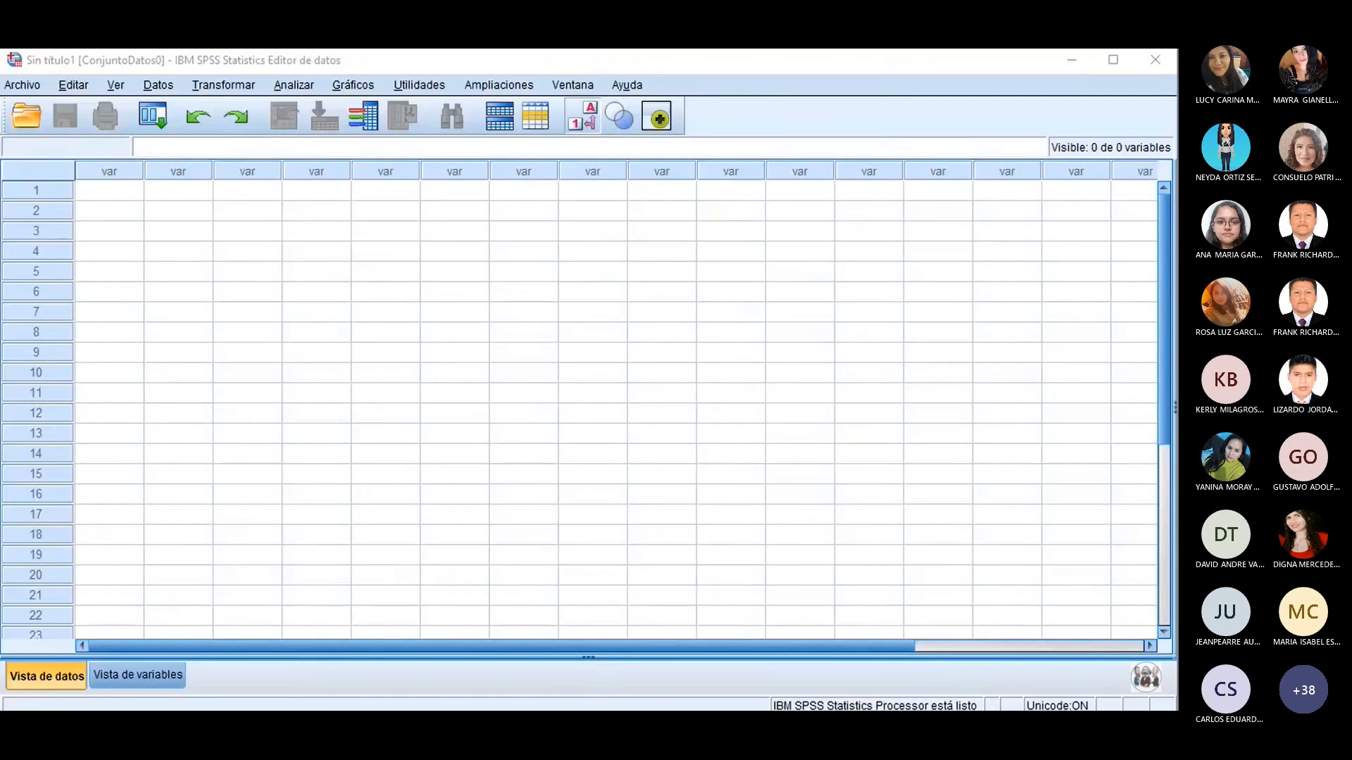
{"action": "mouse_move", "coordinate": [273, 405]}
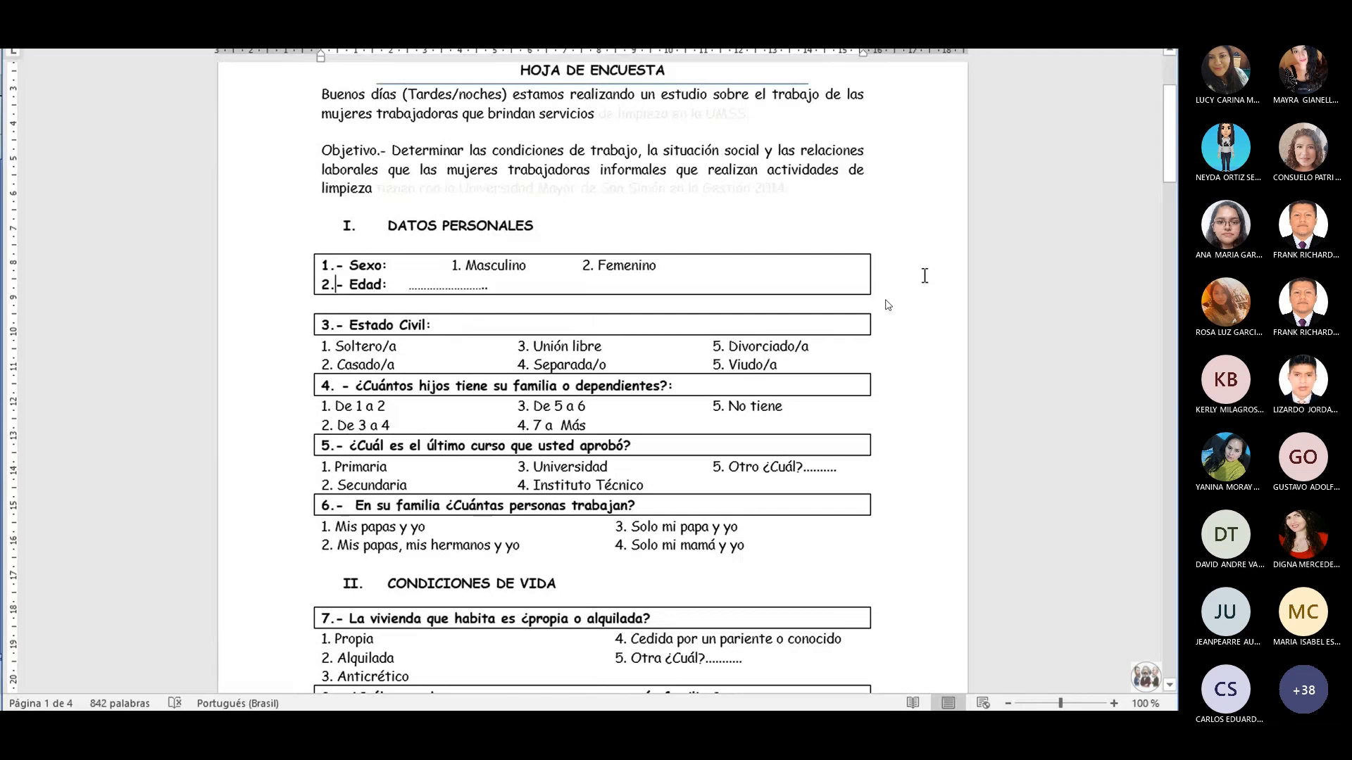
{"action": "mouse_move", "coordinate": [888, 306]}
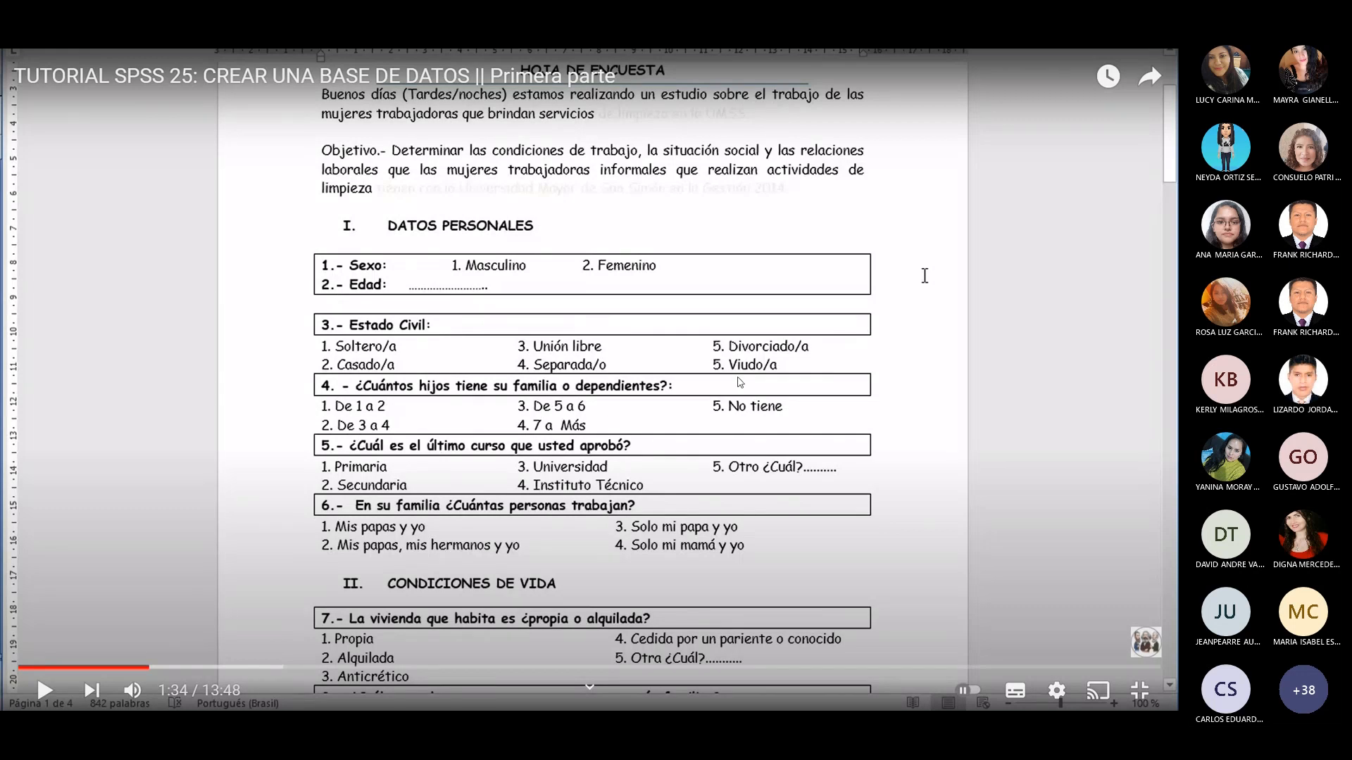
{"action": "left_click", "coordinate": [690, 422]}
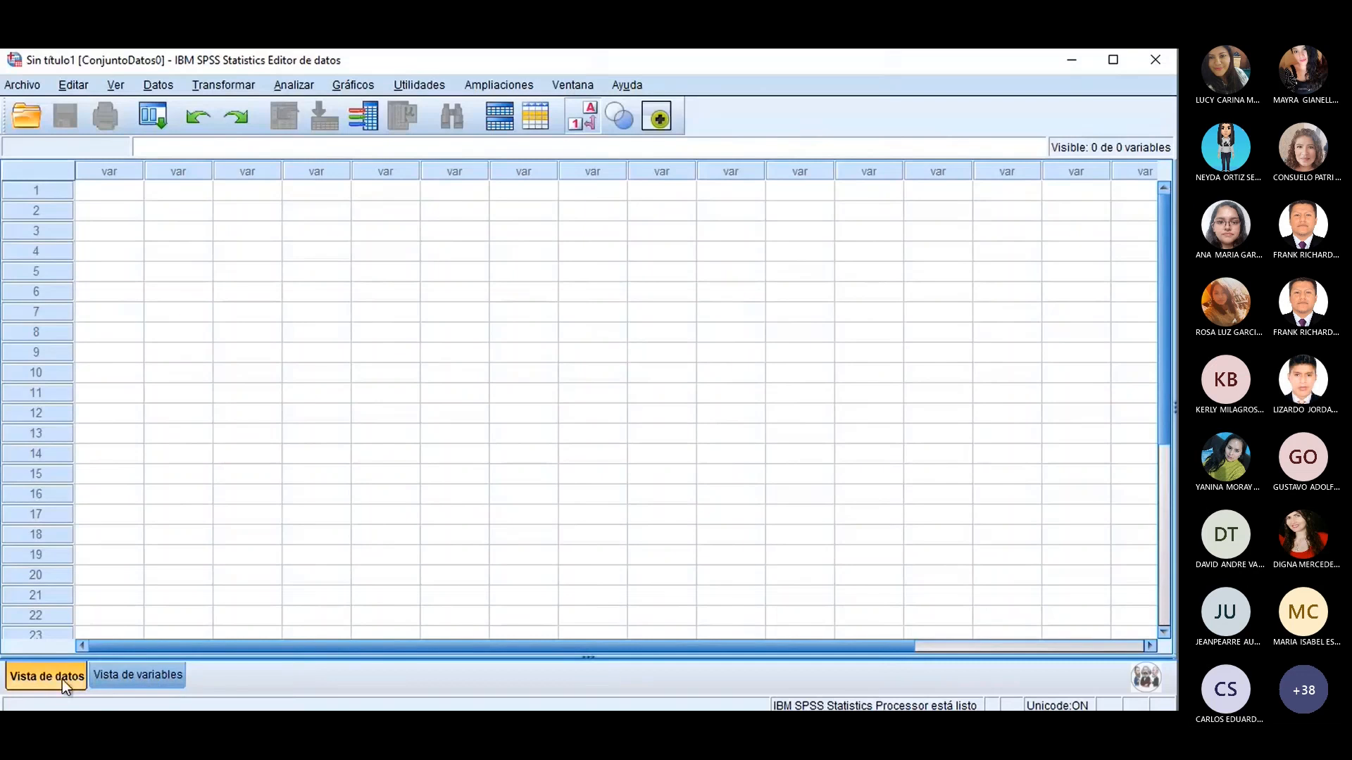
Step: Compare the empty dataset's data view with its variable view, ending in the variable view
{"action": "left_click", "coordinate": [124, 678]}
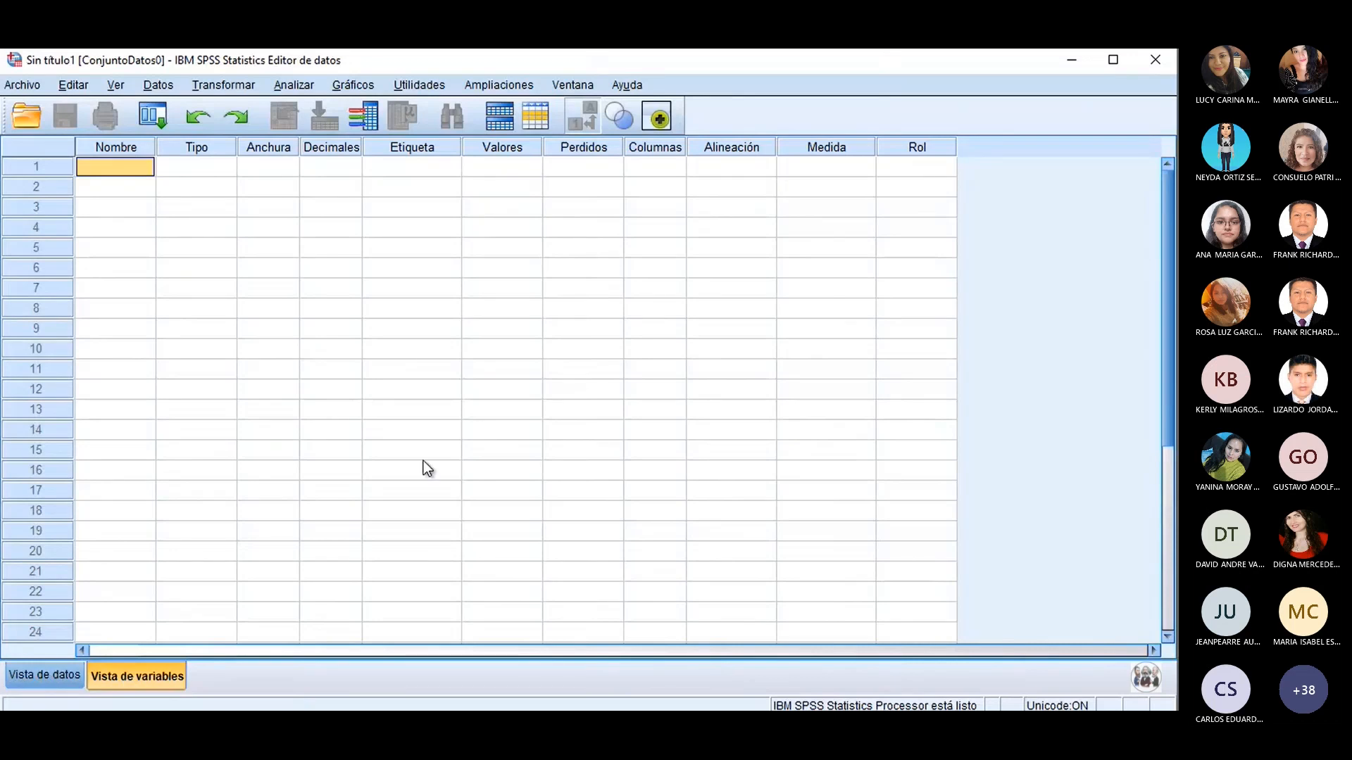
{"action": "left_click", "coordinate": [67, 678]}
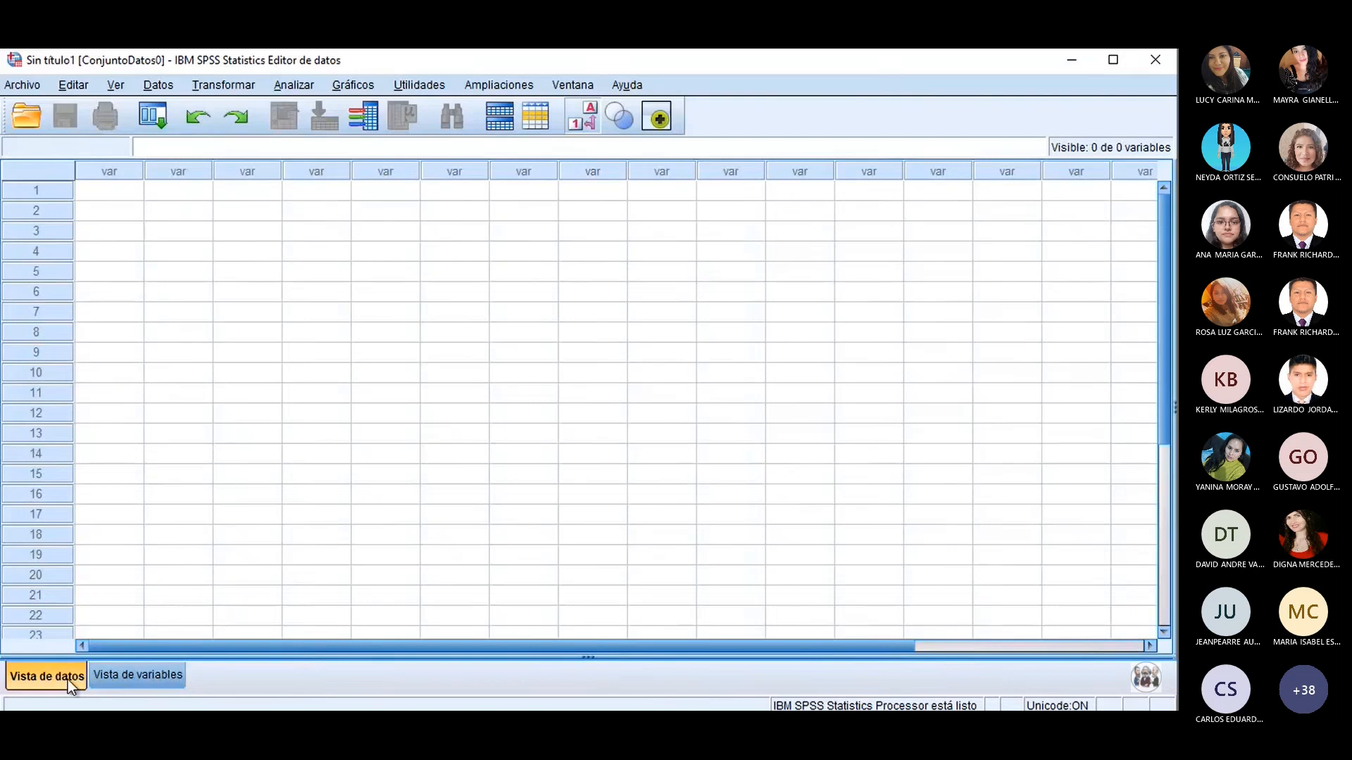
{"action": "left_click", "coordinate": [149, 677]}
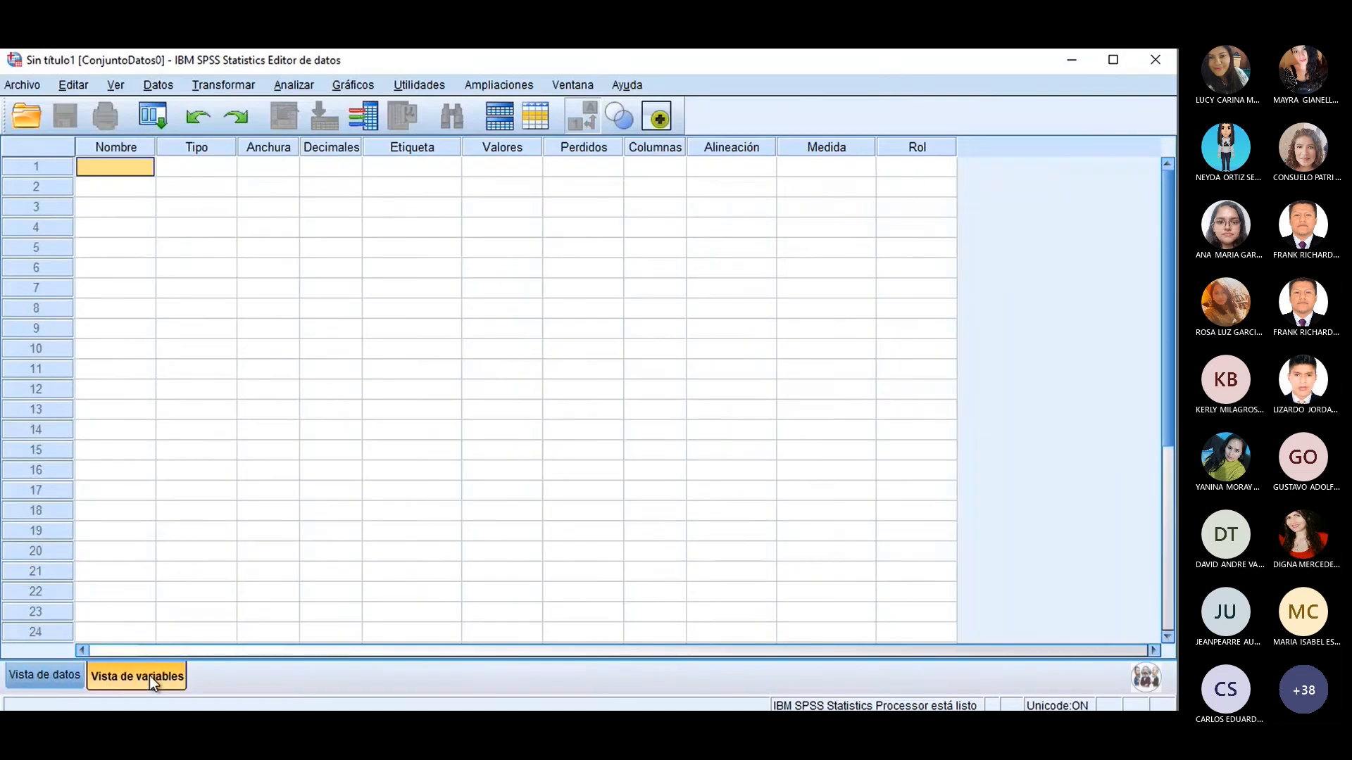
{"action": "left_click", "coordinate": [20, 677]}
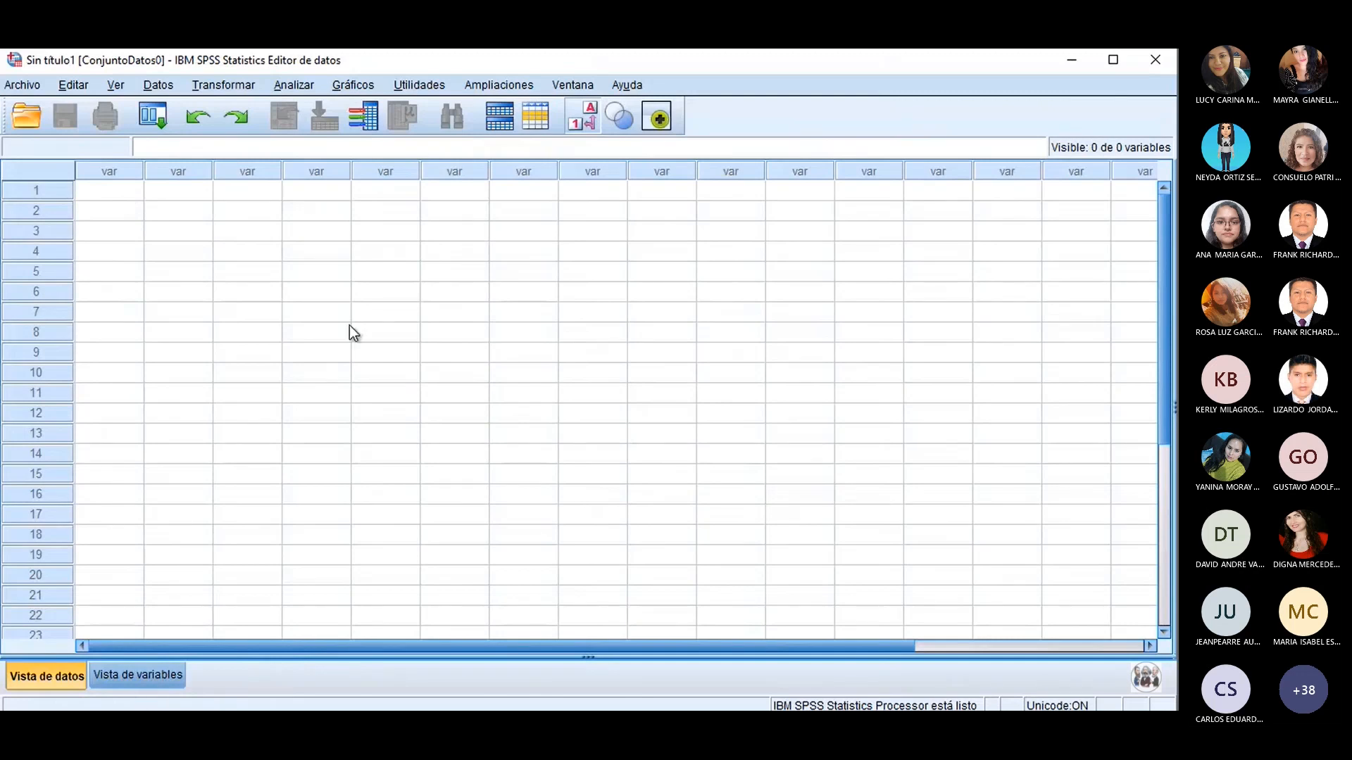
{"action": "key", "text": "ctrl+t"}
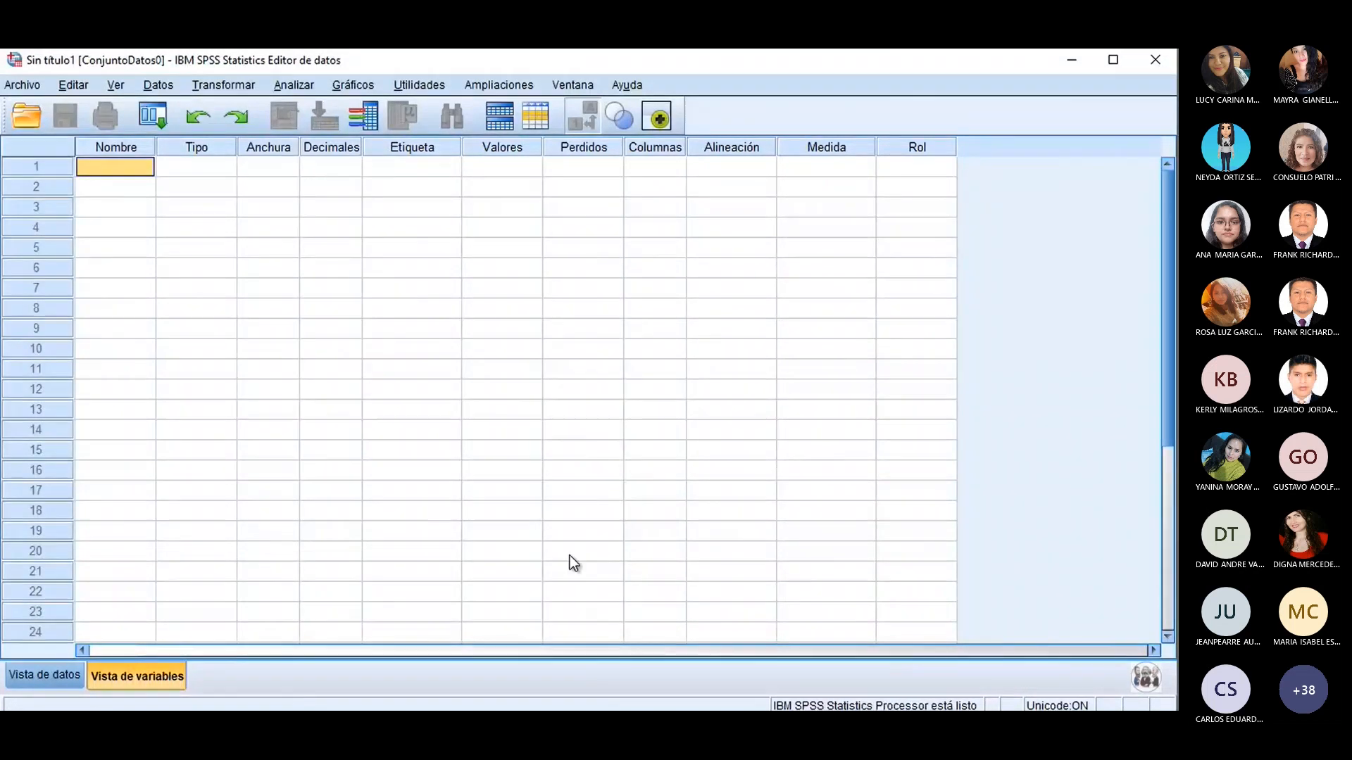
Step: Switch to the HOJA DE ENCUESTA document in Word and highlight the labels "1.- Sexo:" and "2.- Edad:" in yellow
{"action": "mouse_move", "coordinate": [474, 732]}
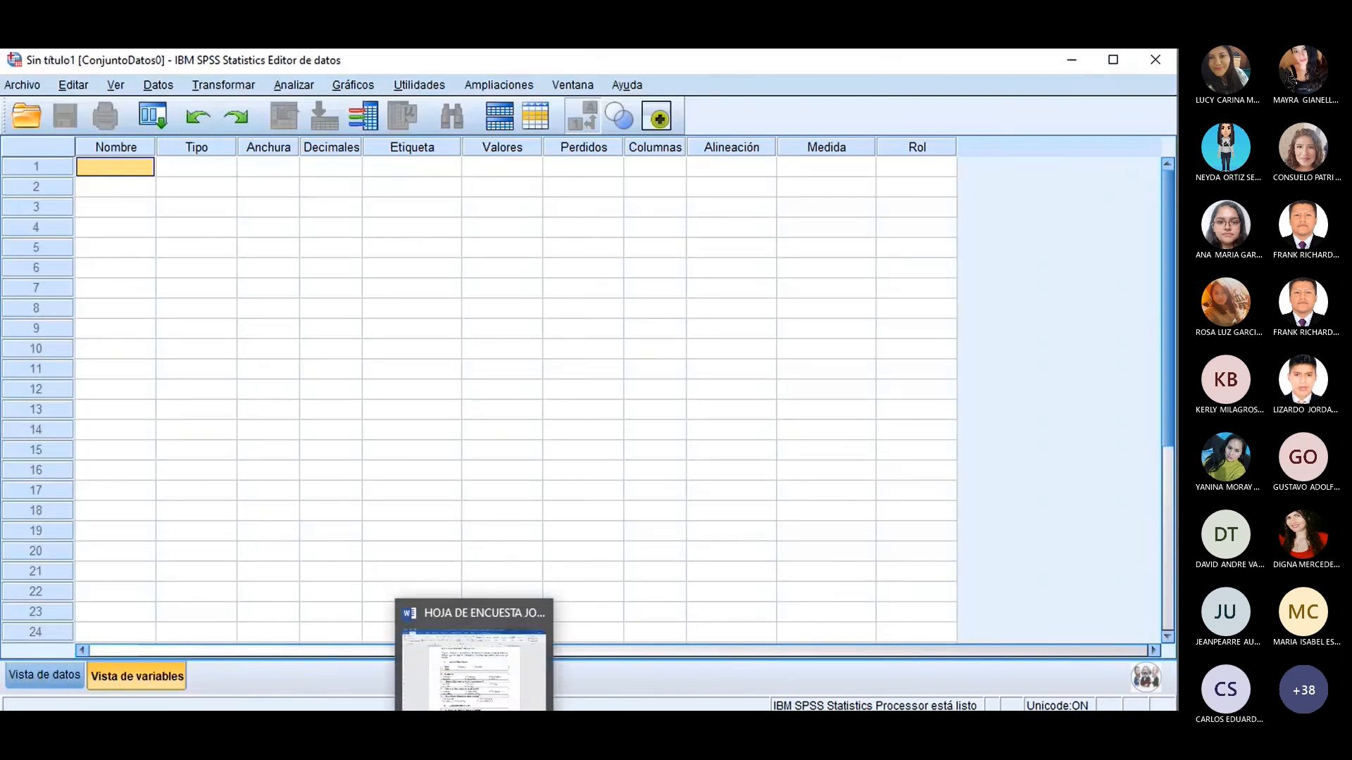
{"action": "left_click", "coordinate": [476, 679]}
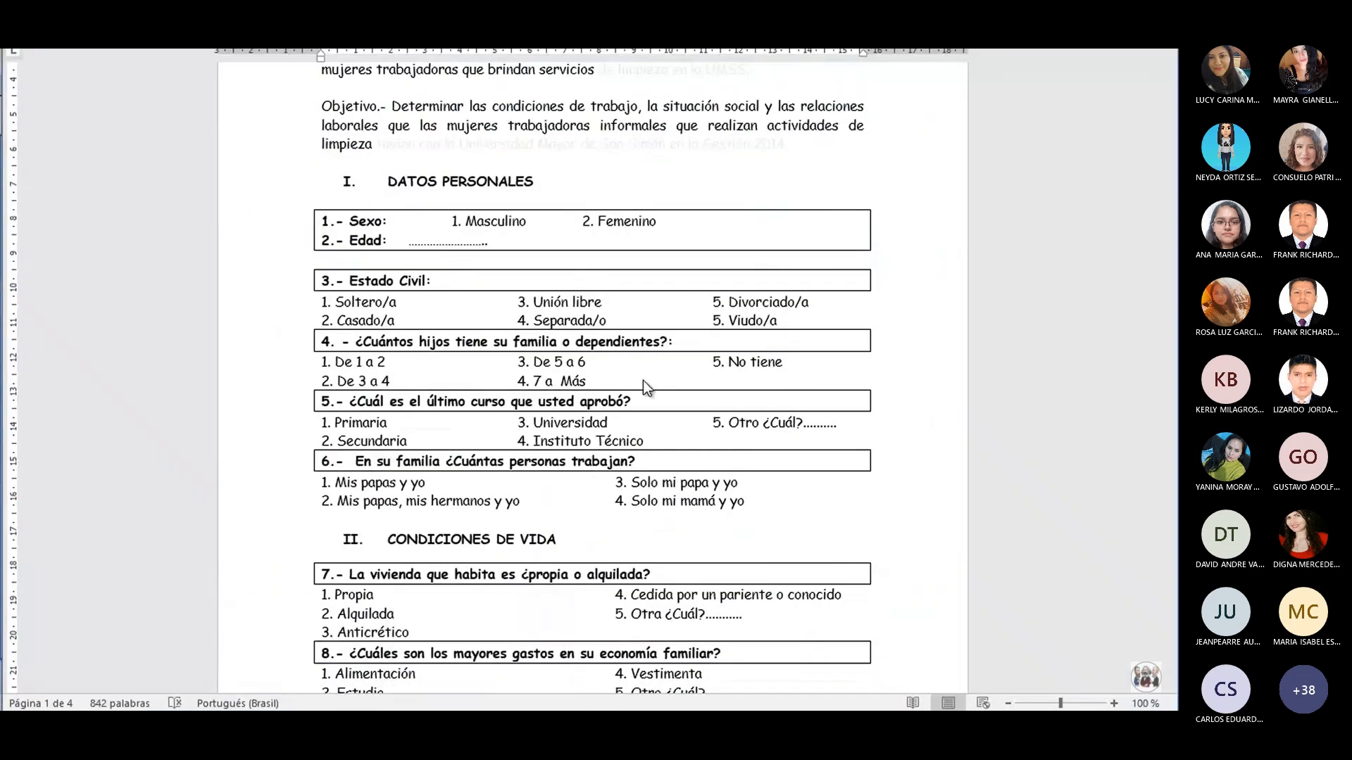
{"action": "left_click", "coordinate": [584, 236]}
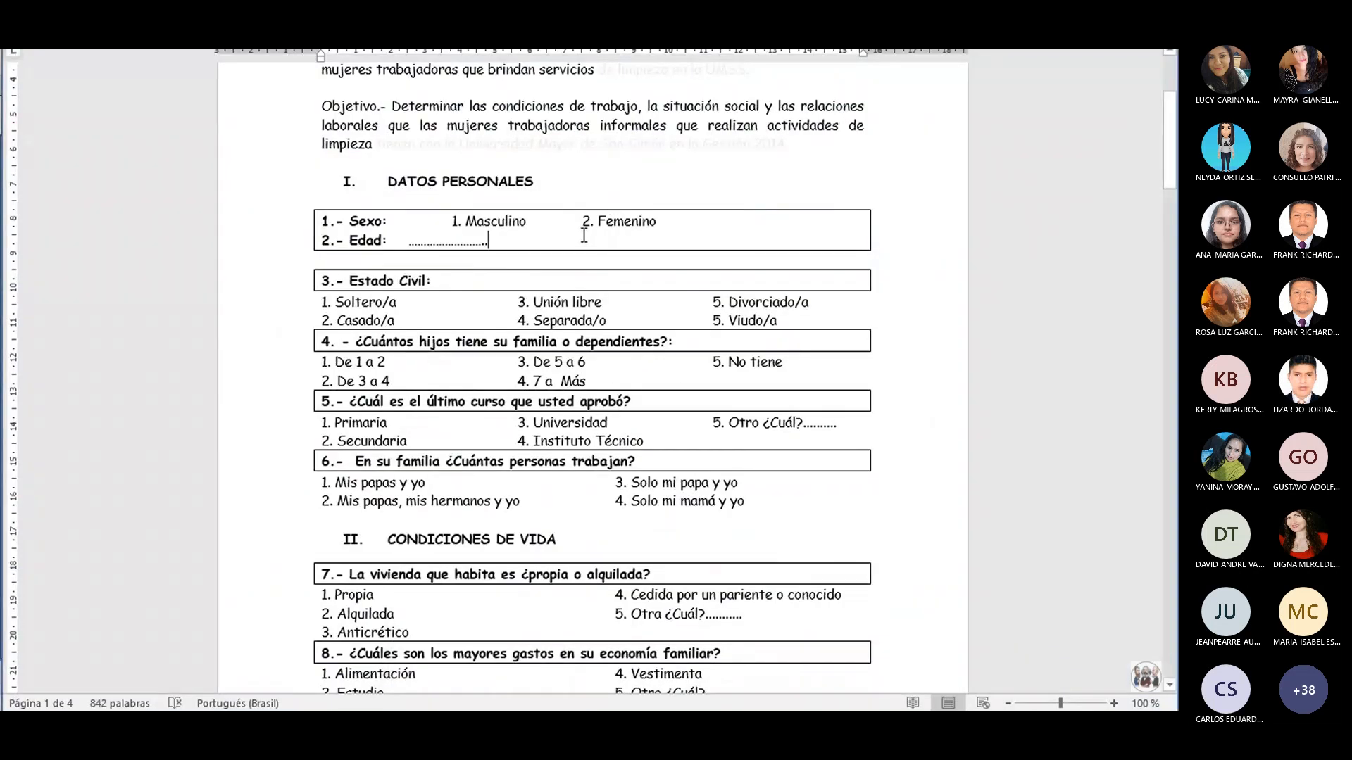
{"action": "scroll", "coordinate": [584, 236], "scroll_direction": "down", "scroll_amount": 2}
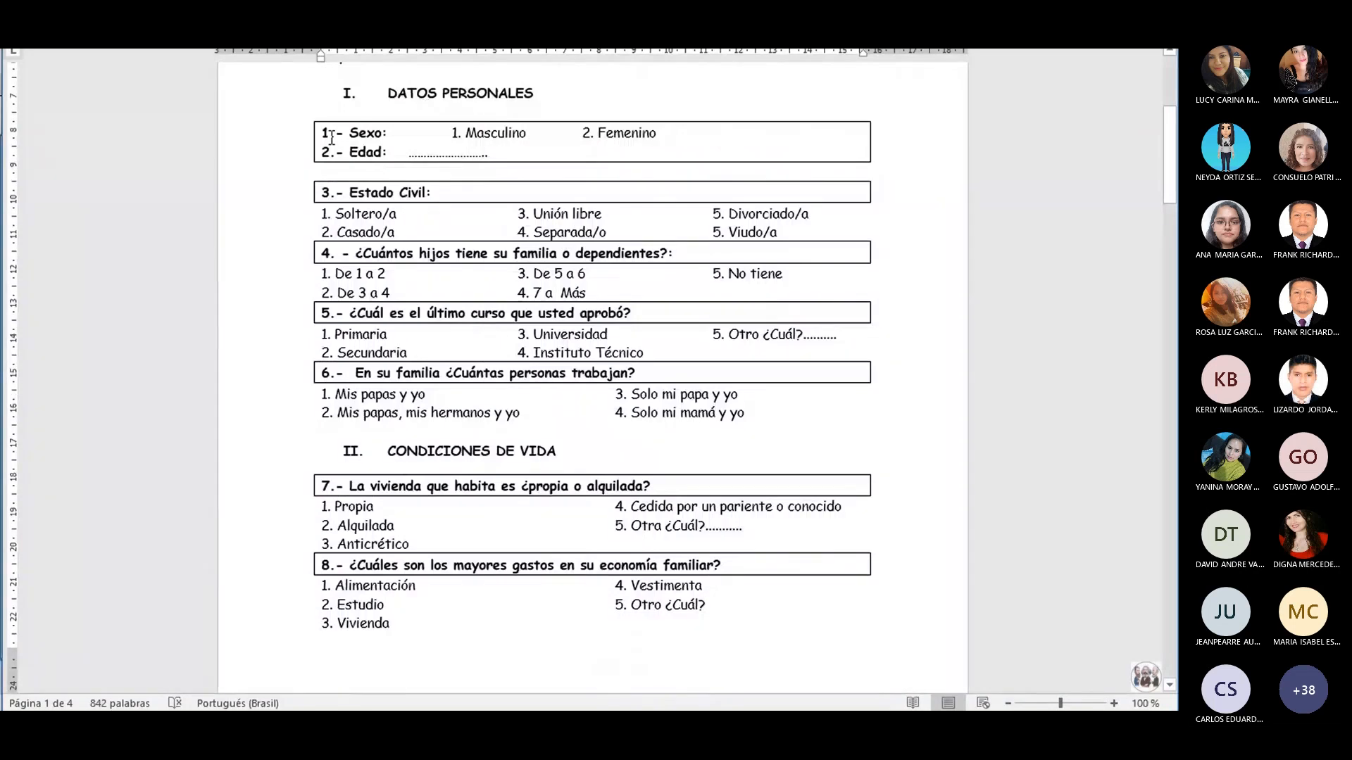
{"action": "left_click_drag", "start_coordinate": [329, 133], "coordinate": [389, 133]}
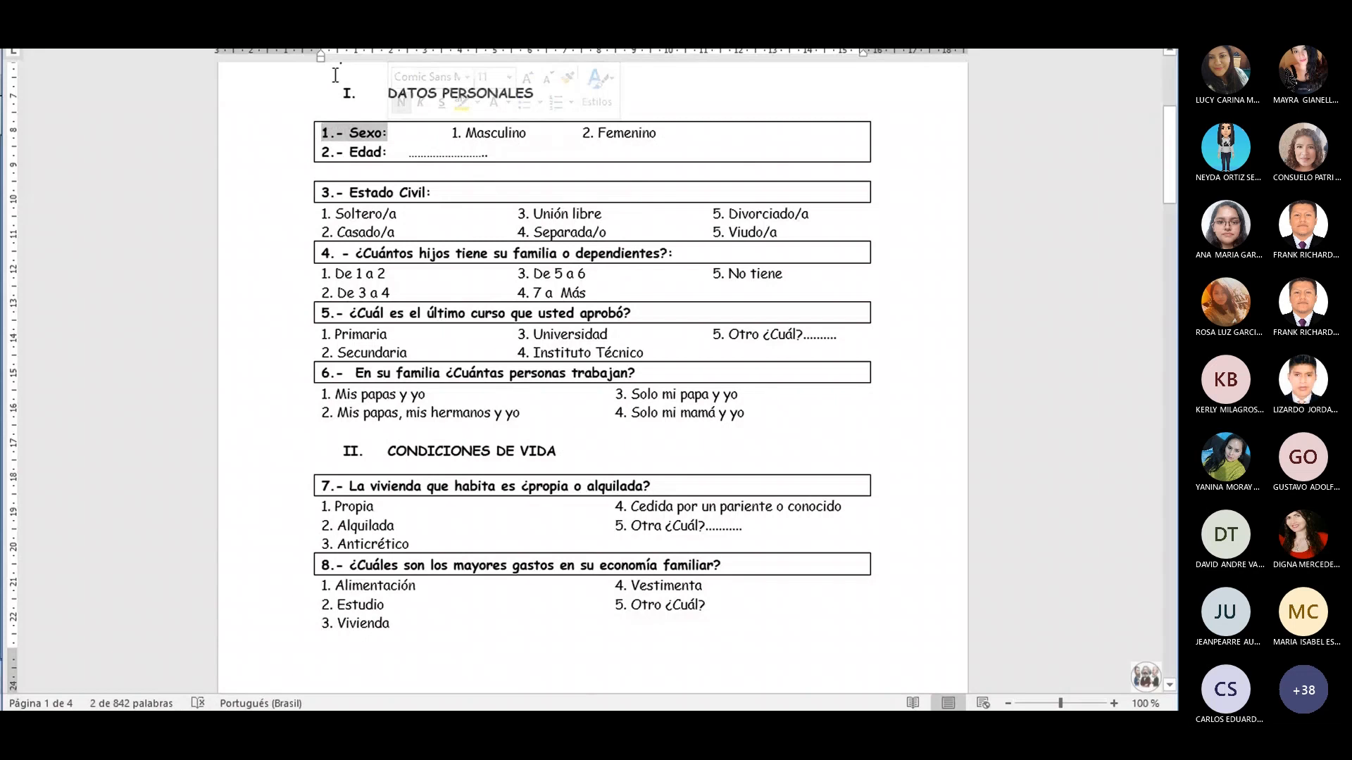
{"action": "left_click", "coordinate": [339, 21]}
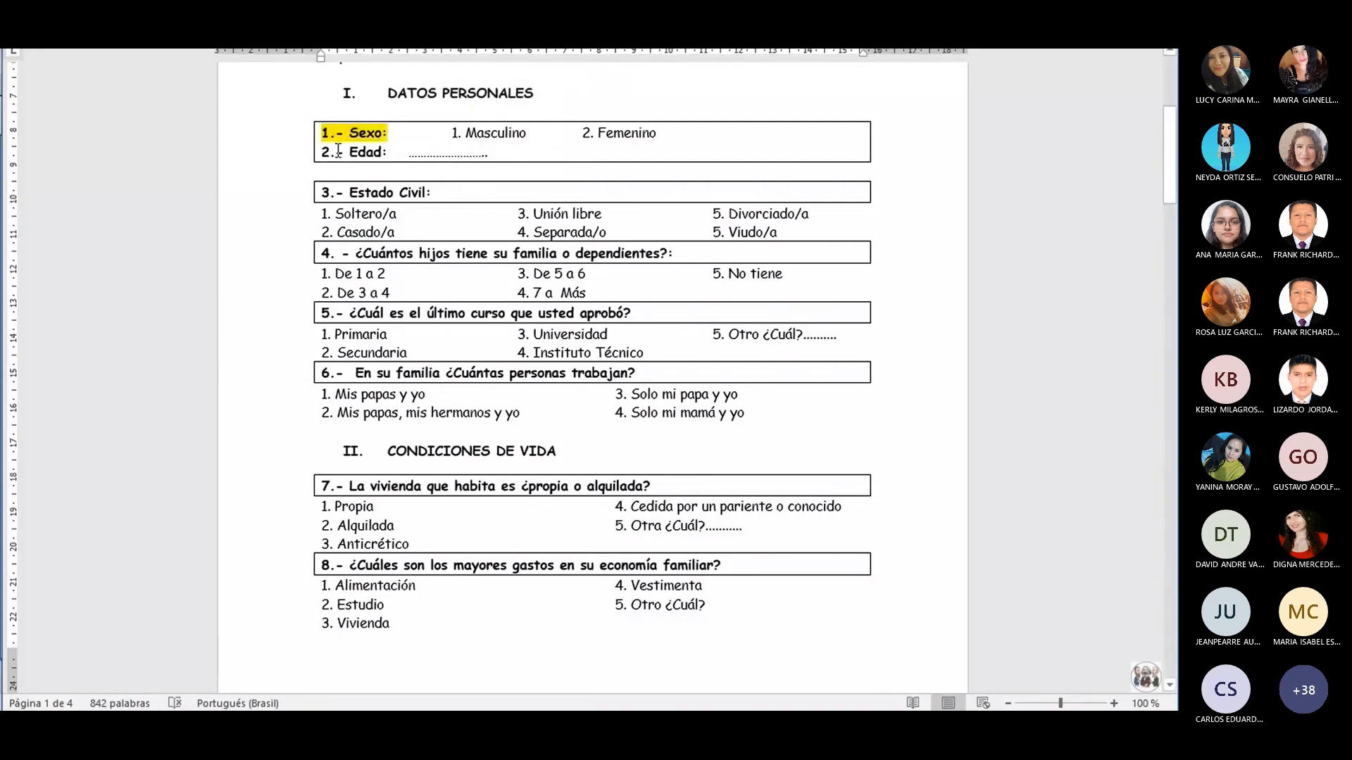
{"action": "left_click_drag", "start_coordinate": [323, 151], "coordinate": [387, 152]}
{"action": "left_click", "coordinate": [340, 22]}
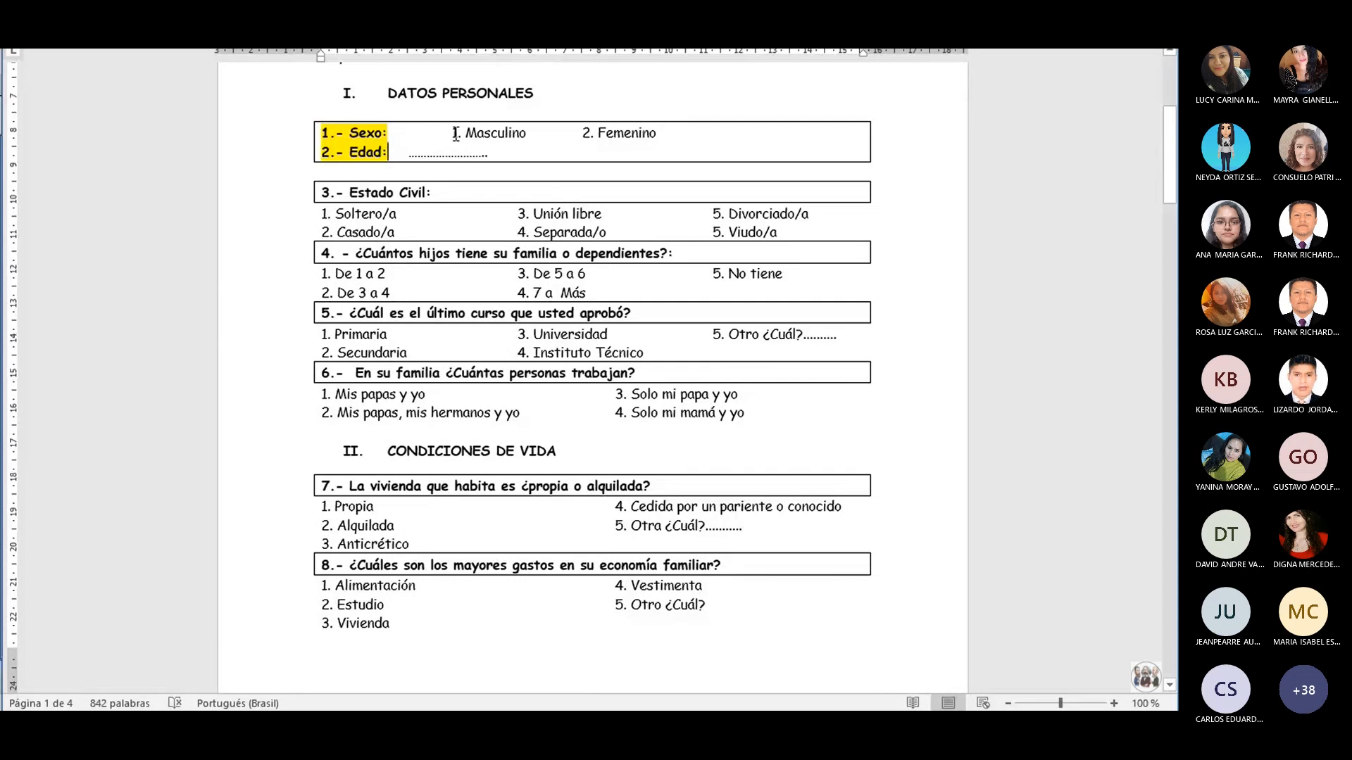
Step: Select the Sexo question together with its answer options Masculino and Femenino in the survey to examine them
{"action": "left_click_drag", "start_coordinate": [454, 134], "coordinate": [526, 133]}
{"action": "left_click", "coordinate": [516, 136]}
{"action": "left_click_drag", "start_coordinate": [350, 133], "coordinate": [642, 134]}
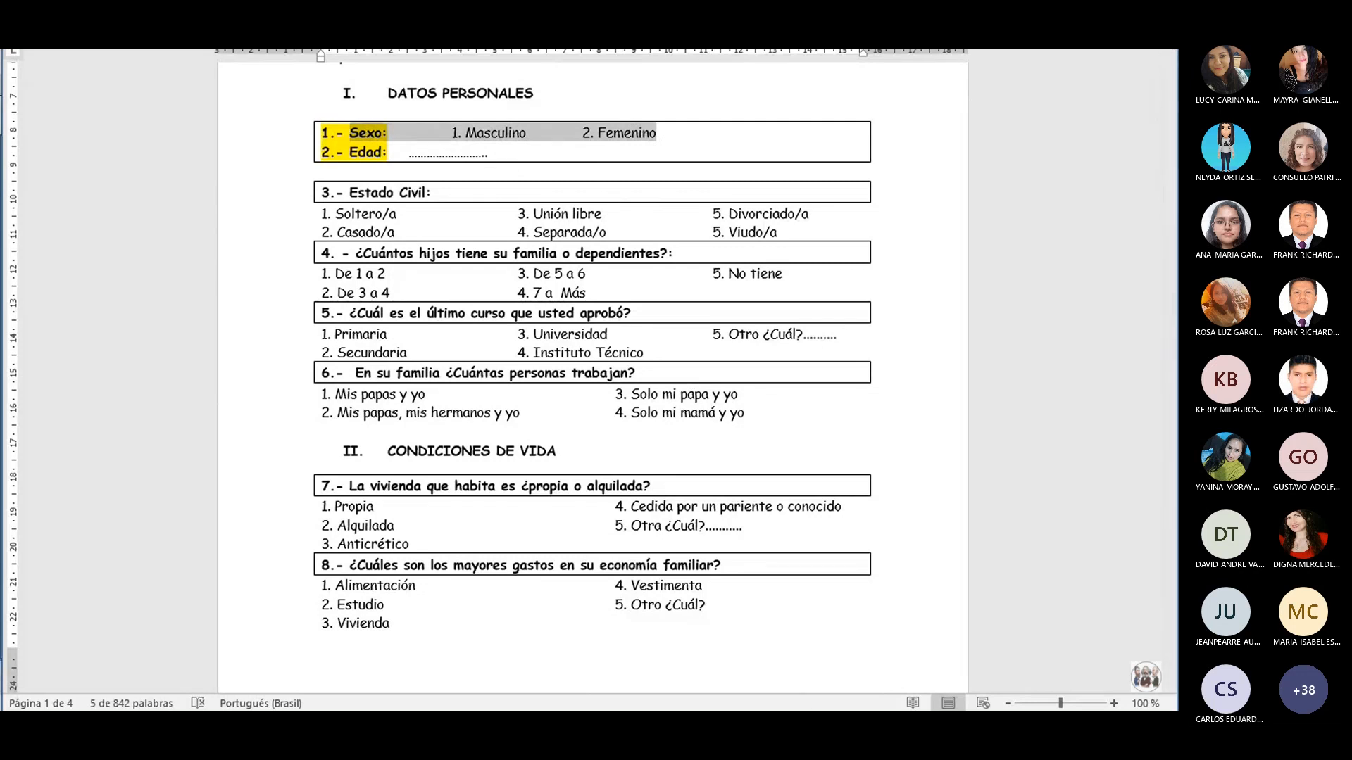
Step: Switch back to the SPSS data editor and name the first variable Sexo
{"action": "left_click", "coordinate": [701, 658]}
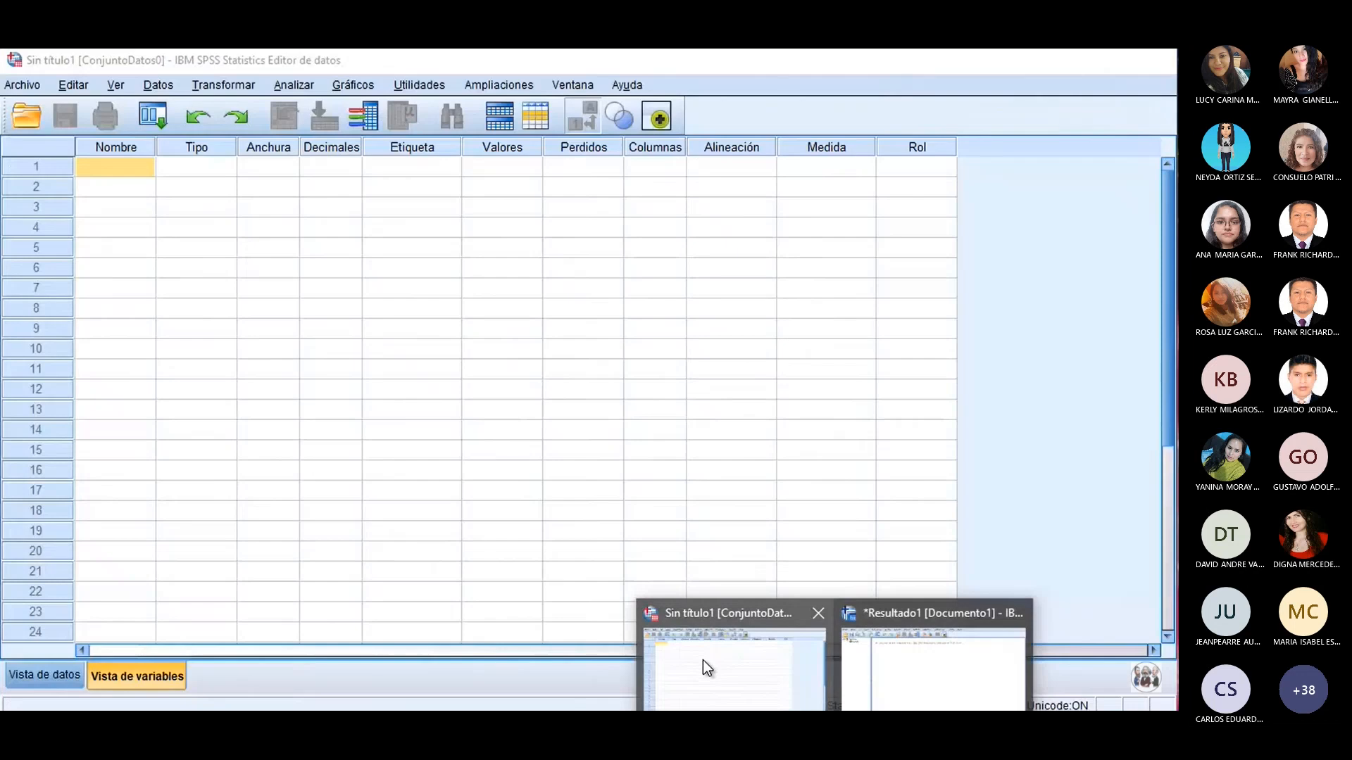
{"action": "left_click", "coordinate": [121, 149]}
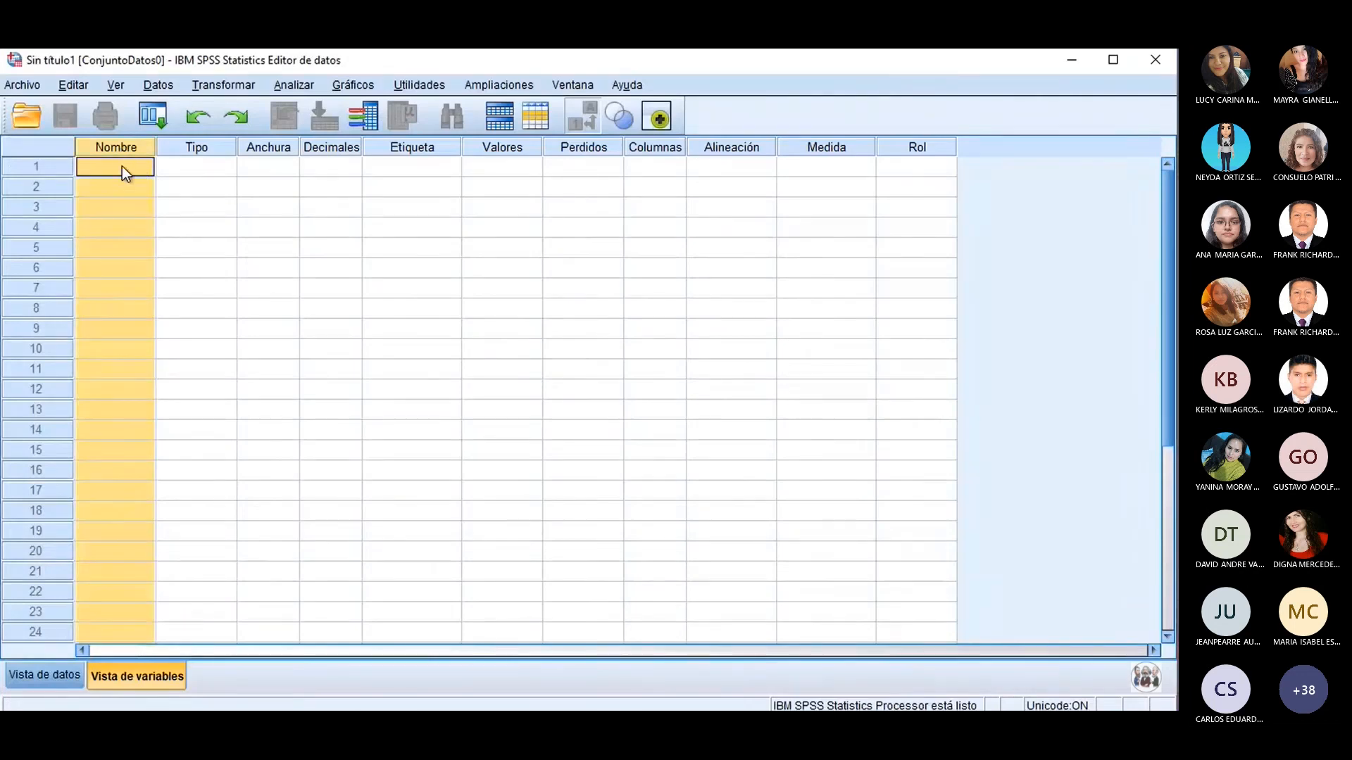
{"action": "left_click", "coordinate": [121, 169]}
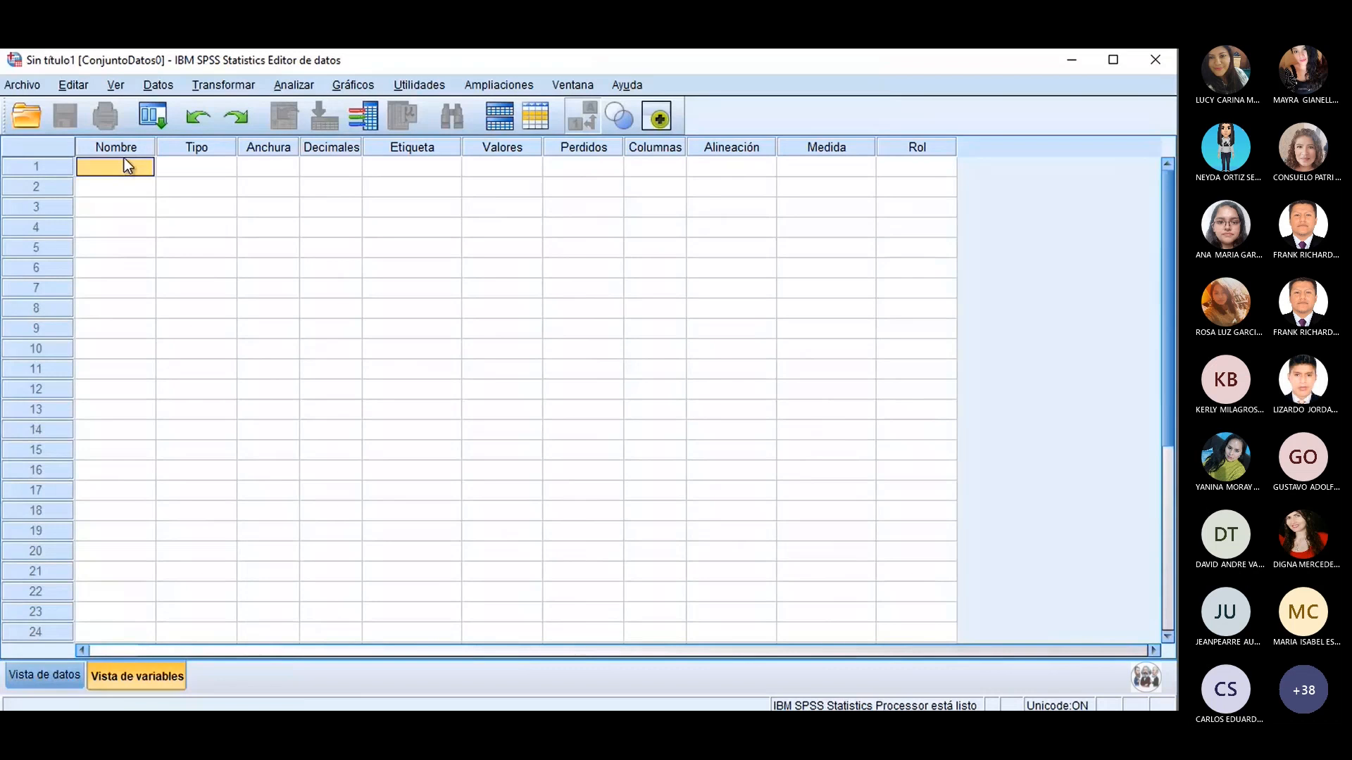
{"action": "type", "text": "Sexo"}
{"action": "key", "text": "Tab"}
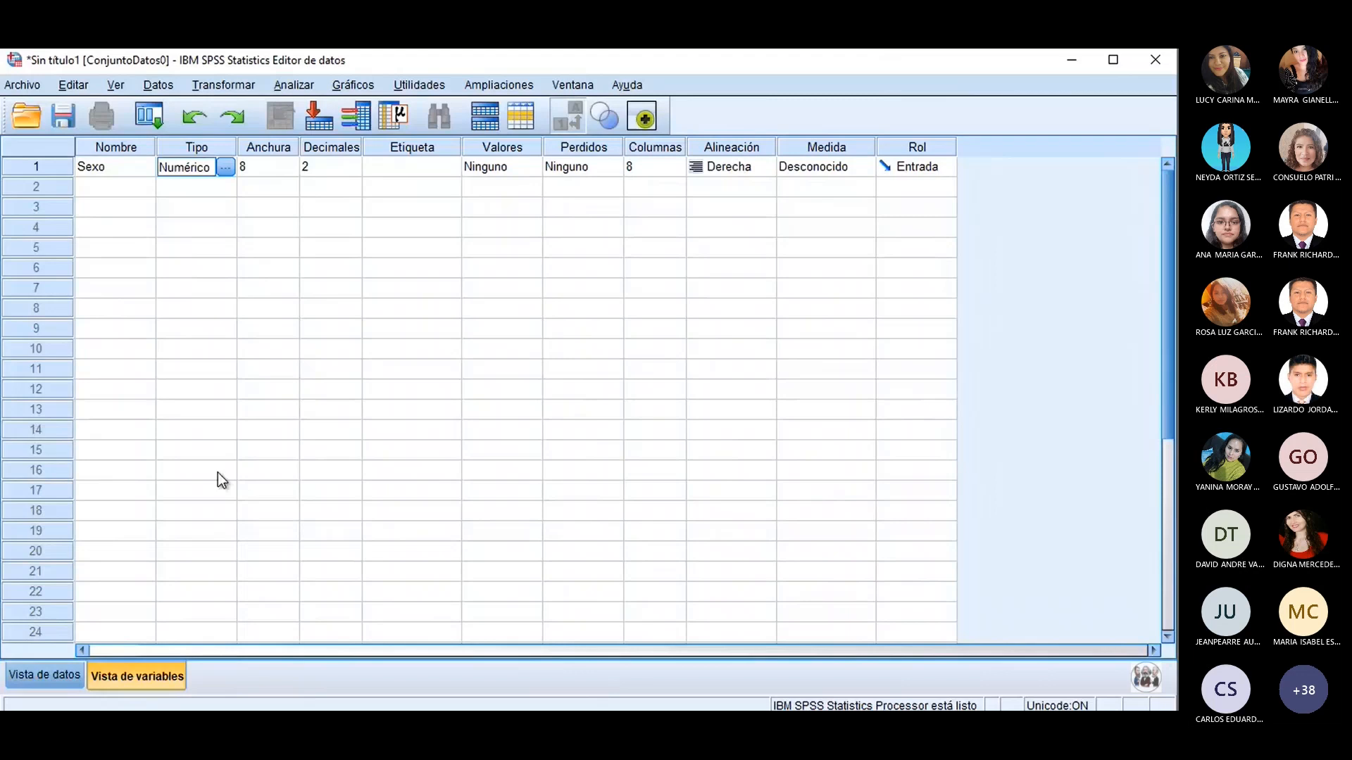
Step: Check the Sexo column in the data view and return to the variable view
{"action": "left_click", "coordinate": [47, 675]}
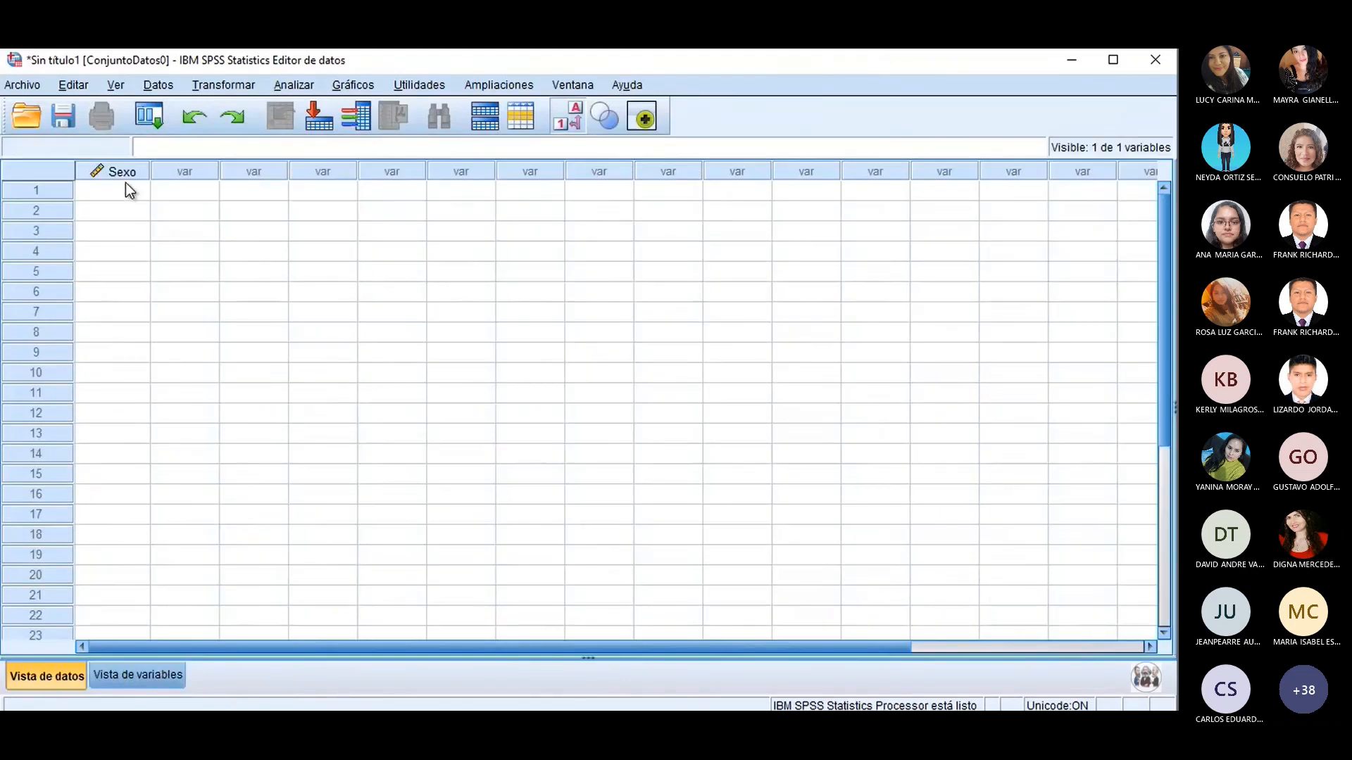
{"action": "mouse_move", "coordinate": [124, 175]}
{"action": "left_click", "coordinate": [148, 678]}
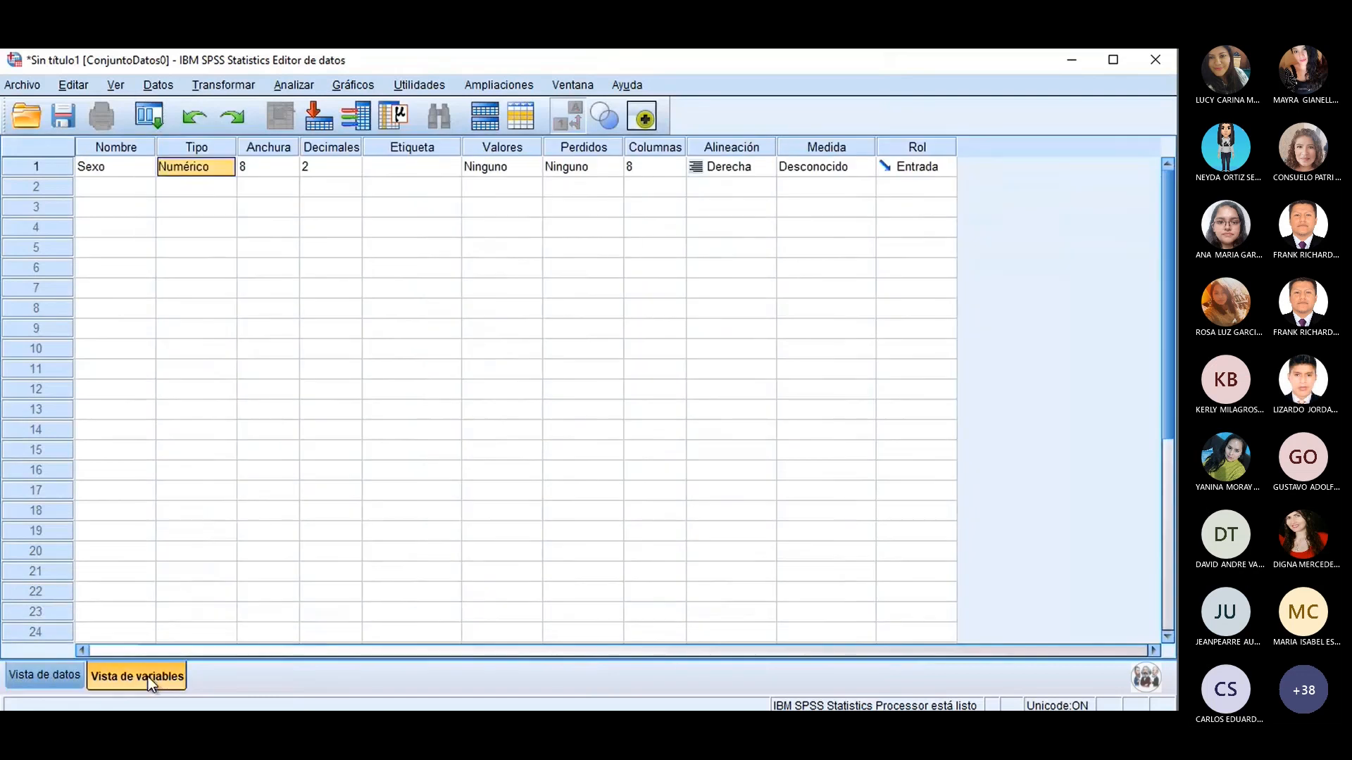
{"action": "left_click", "coordinate": [281, 226]}
{"action": "left_click", "coordinate": [353, 187]}
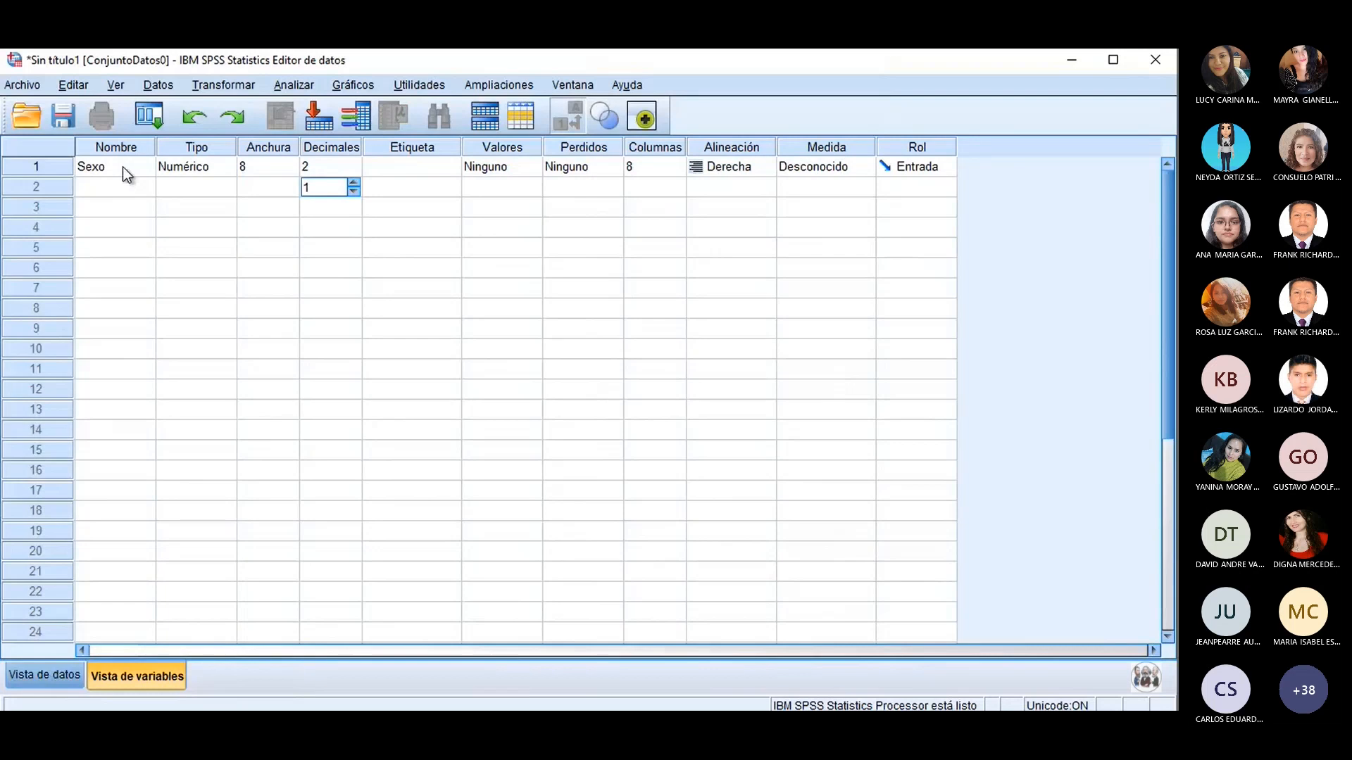
{"action": "left_click", "coordinate": [88, 184]}
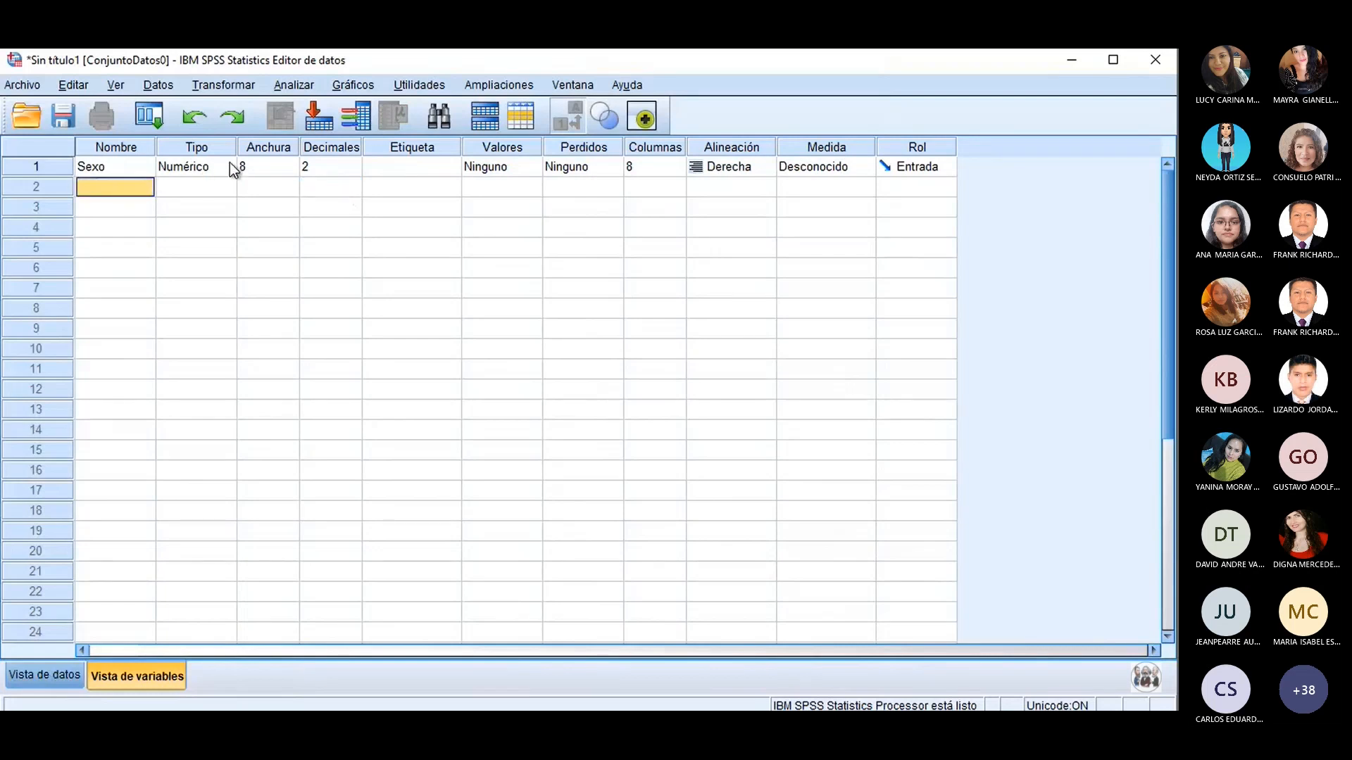
Step: Open the variable type settings of Sexo to examine the available types, and close them without changes
{"action": "double_click", "coordinate": [232, 167]}
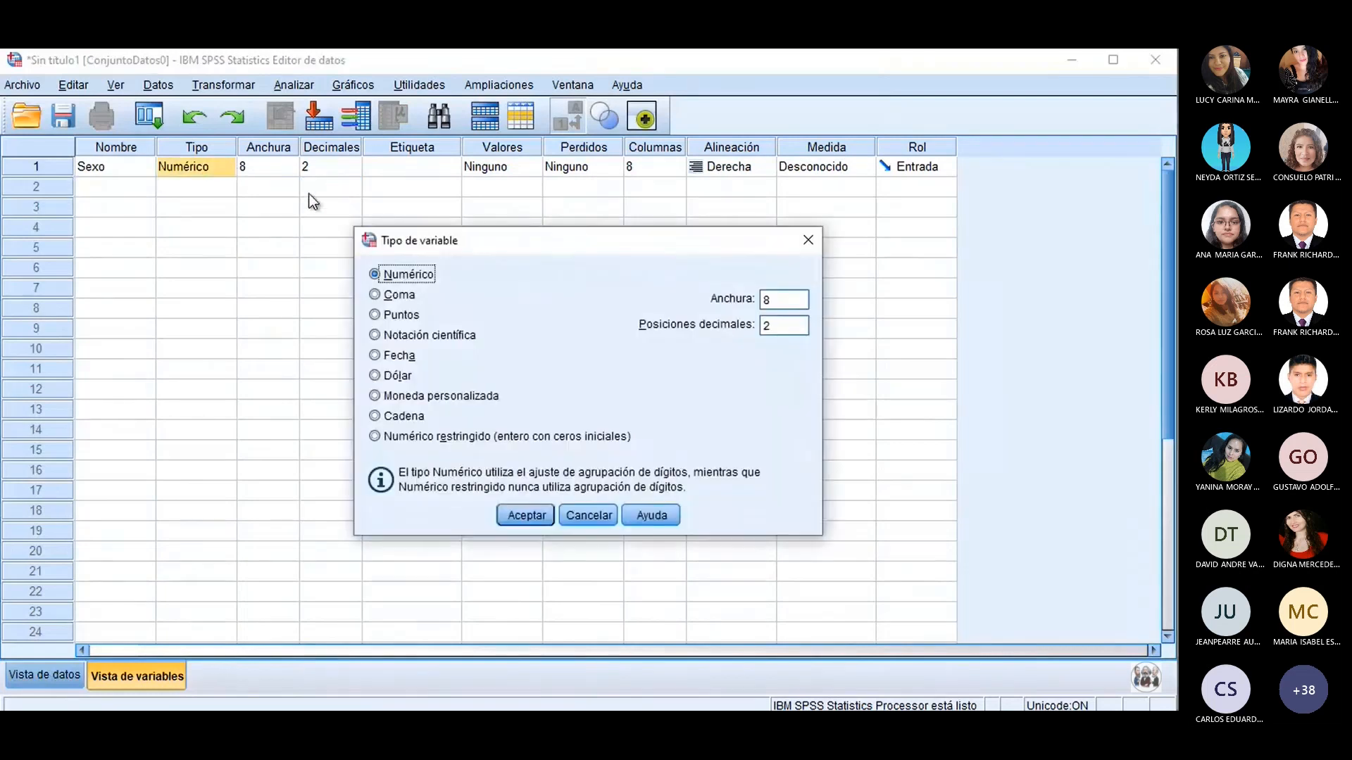
{"action": "left_click", "coordinate": [808, 241]}
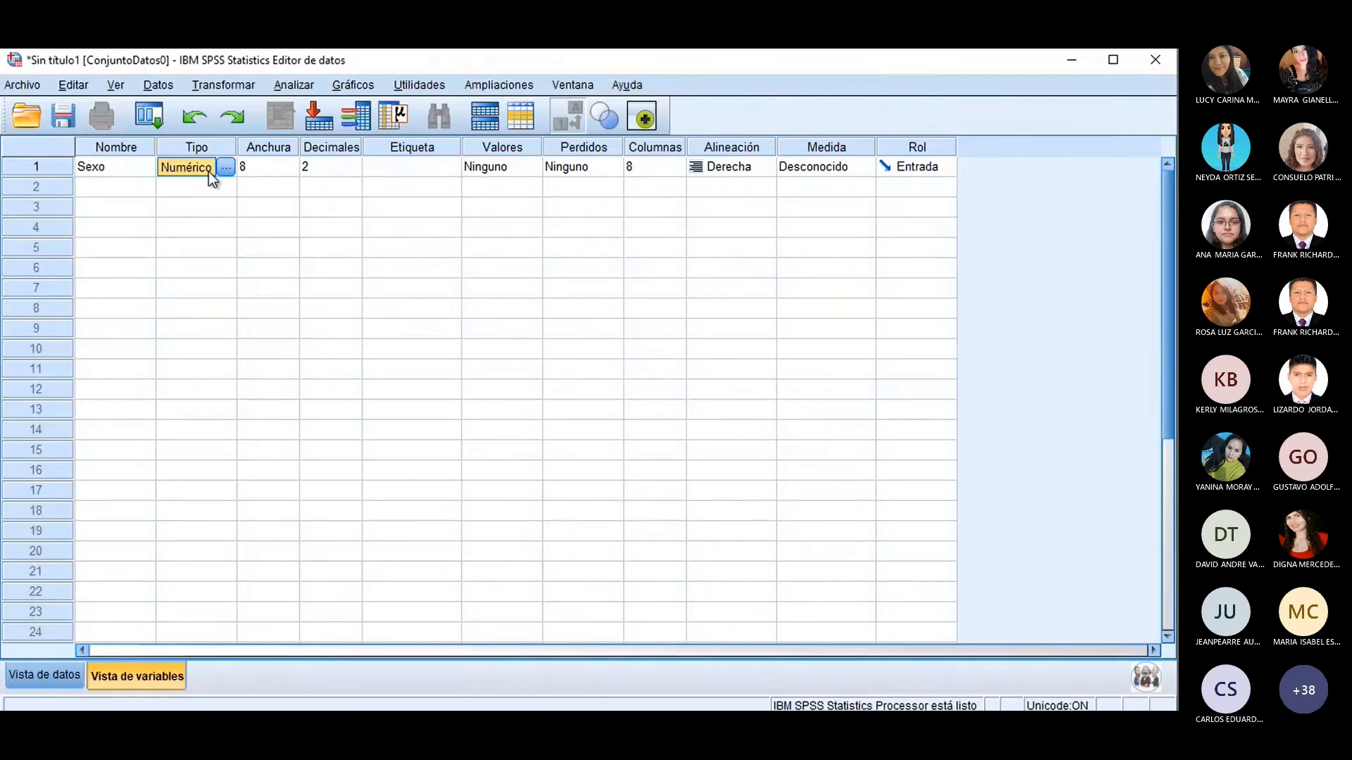
Step: Set the width of the Sexo variable to 12, check its column in the data view and return to the variable view
{"action": "left_click", "coordinate": [277, 166]}
{"action": "left_click", "coordinate": [292, 172]}
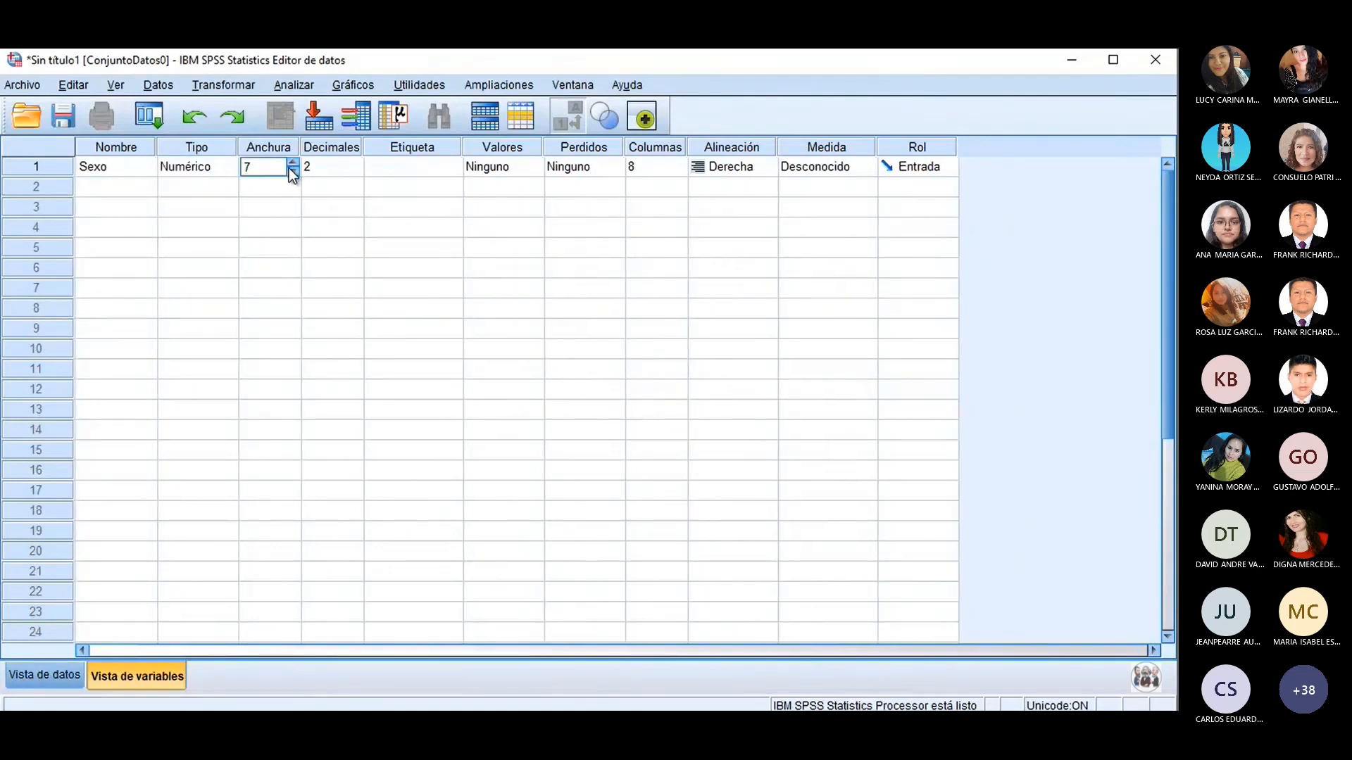
{"action": "left_click", "coordinate": [293, 164]}
{"action": "left_click", "coordinate": [293, 164]}
{"action": "left_click", "coordinate": [58, 678]}
{"action": "left_click", "coordinate": [53, 677]}
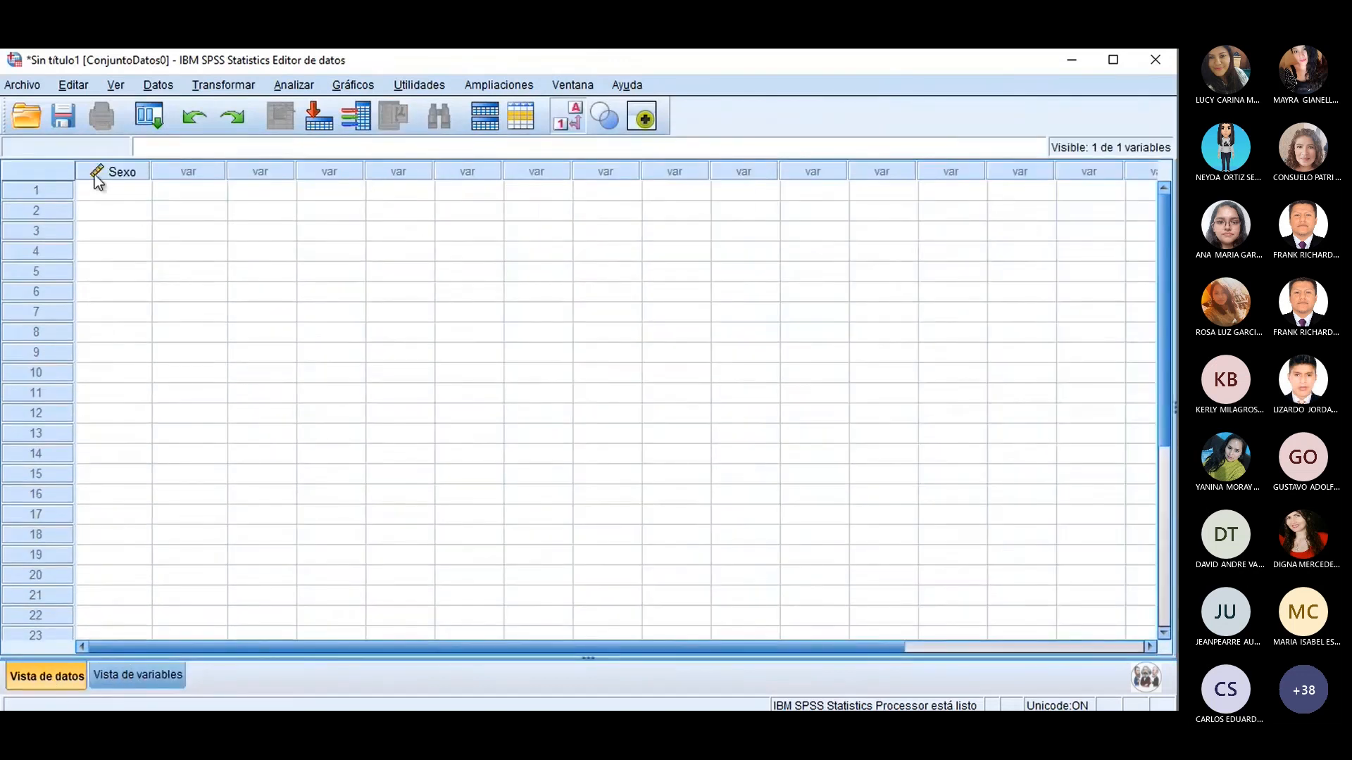
{"action": "left_click", "coordinate": [100, 666]}
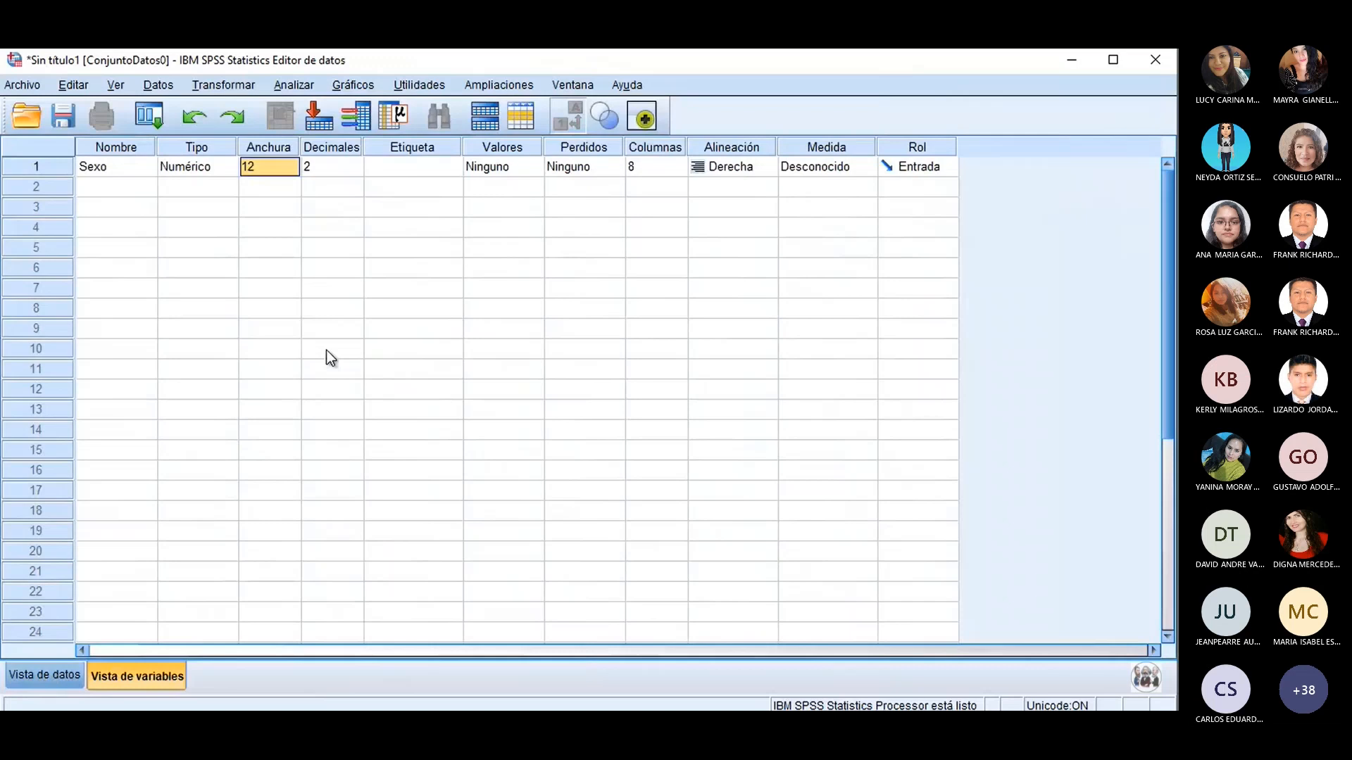
Step: Set the width of the Sexo variable back to 8
{"action": "left_click", "coordinate": [293, 171]}
{"action": "left_click", "coordinate": [293, 171]}
{"action": "left_click", "coordinate": [293, 170]}
{"action": "left_click", "coordinate": [287, 206]}
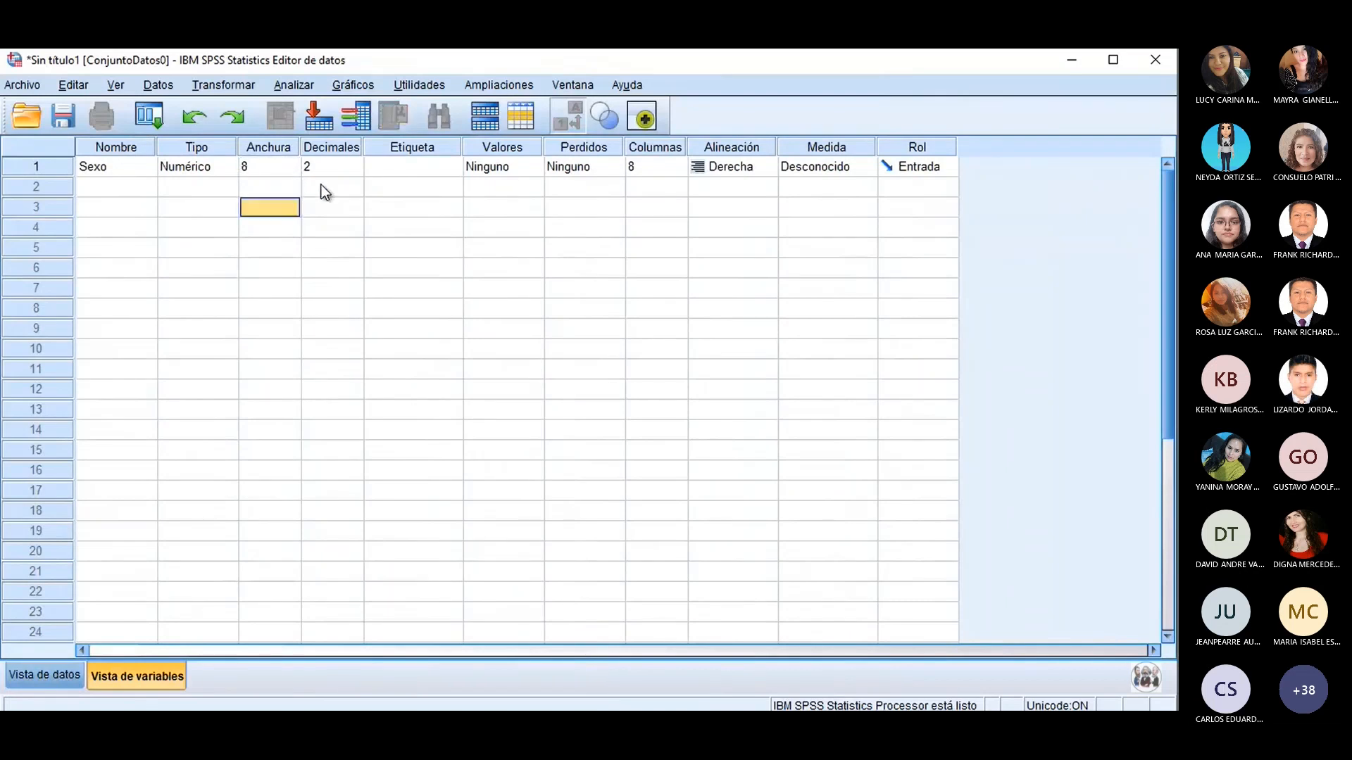
Step: Set the number of decimals of the Sexo variable to 0
{"action": "left_click", "coordinate": [338, 163]}
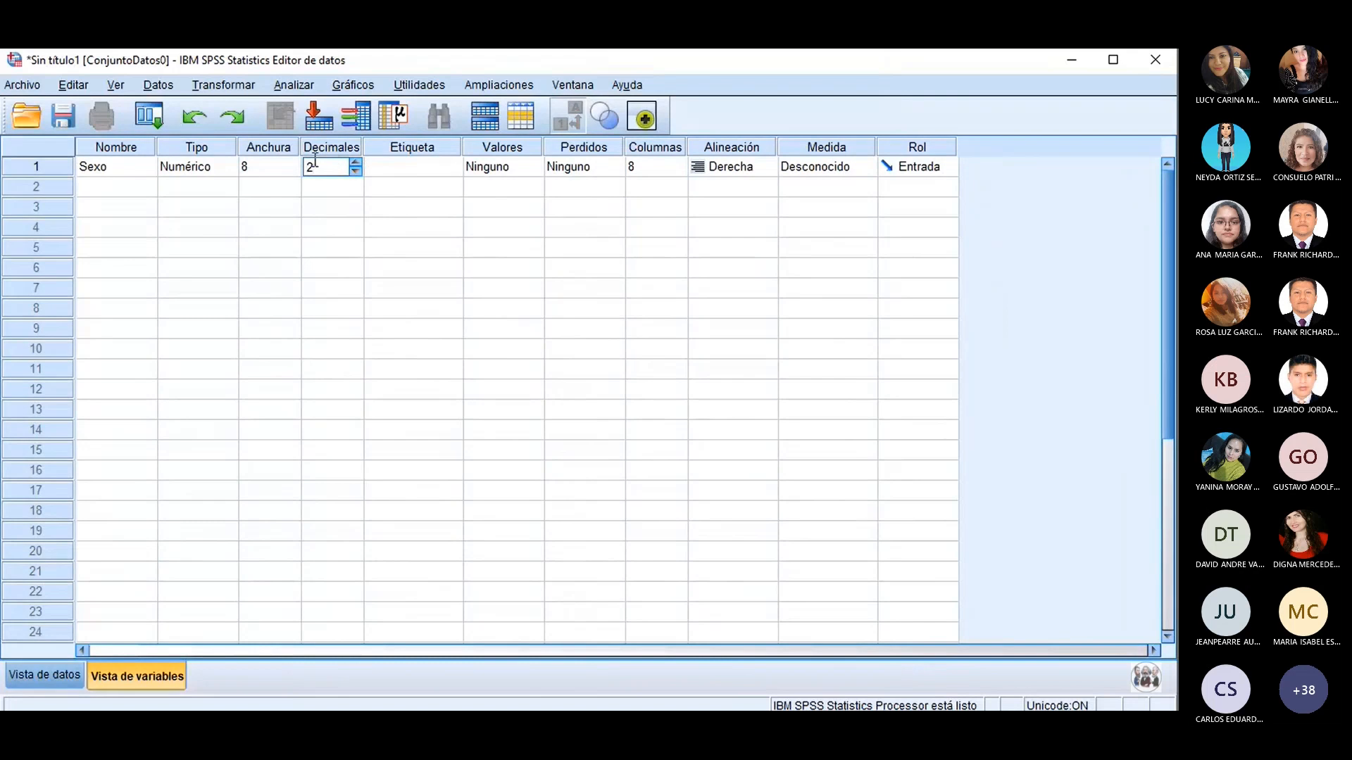
{"action": "key", "text": "BackSpace"}
{"action": "left_click", "coordinate": [359, 174]}
Step: Label the Sexo variable "Sexo del encuestado" and widen the Etiqueta column to fit the text
{"action": "left_click", "coordinate": [394, 167]}
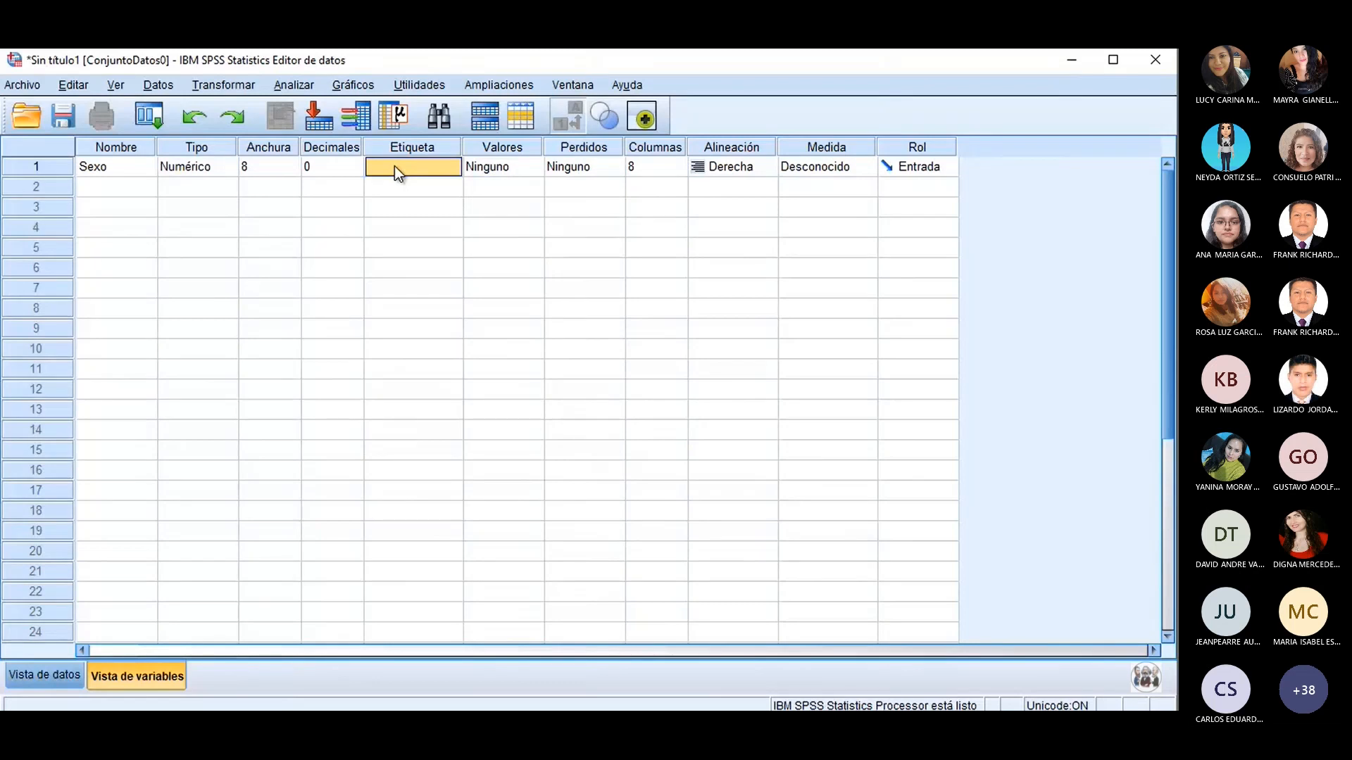
{"action": "type", "text": "Sexo del e"}
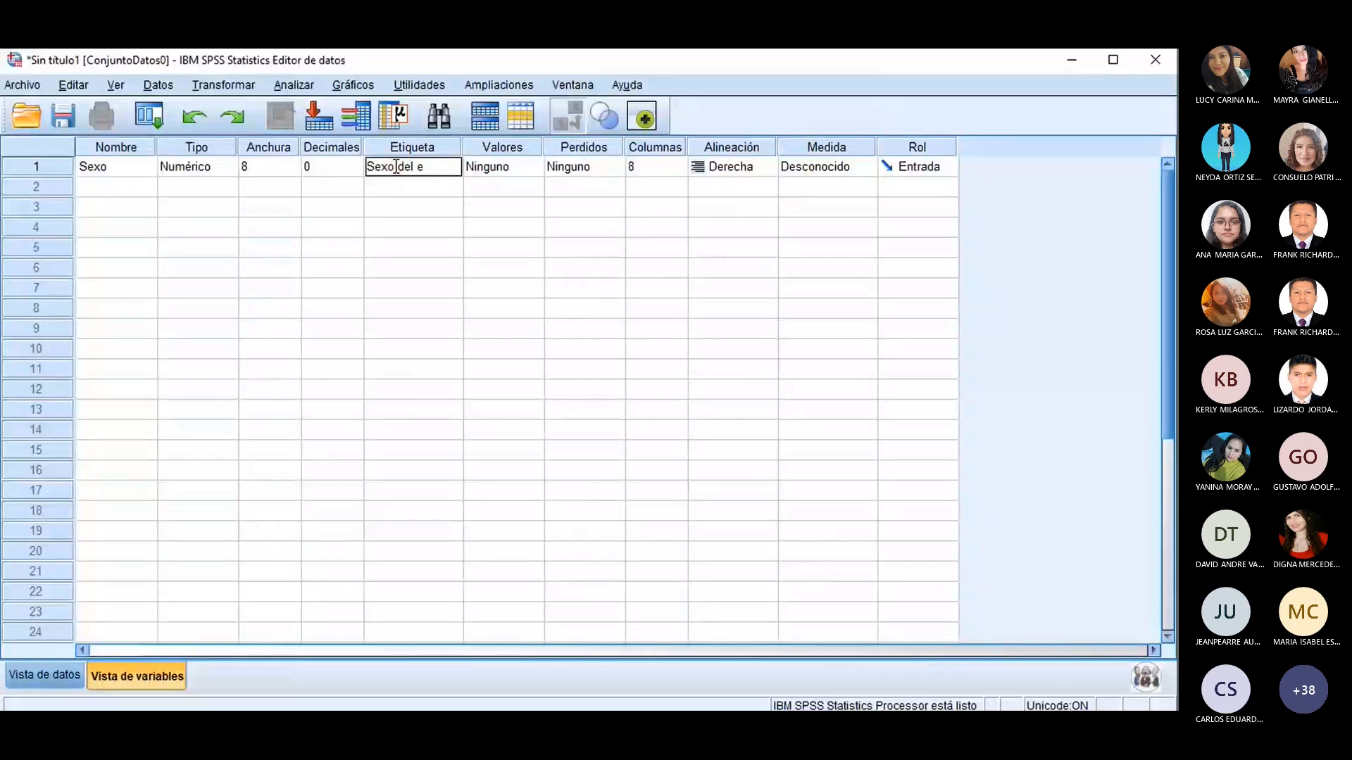
{"action": "type", "text": "ncuestado"}
{"action": "left_click_drag", "start_coordinate": [462, 148], "coordinate": [522, 150]}
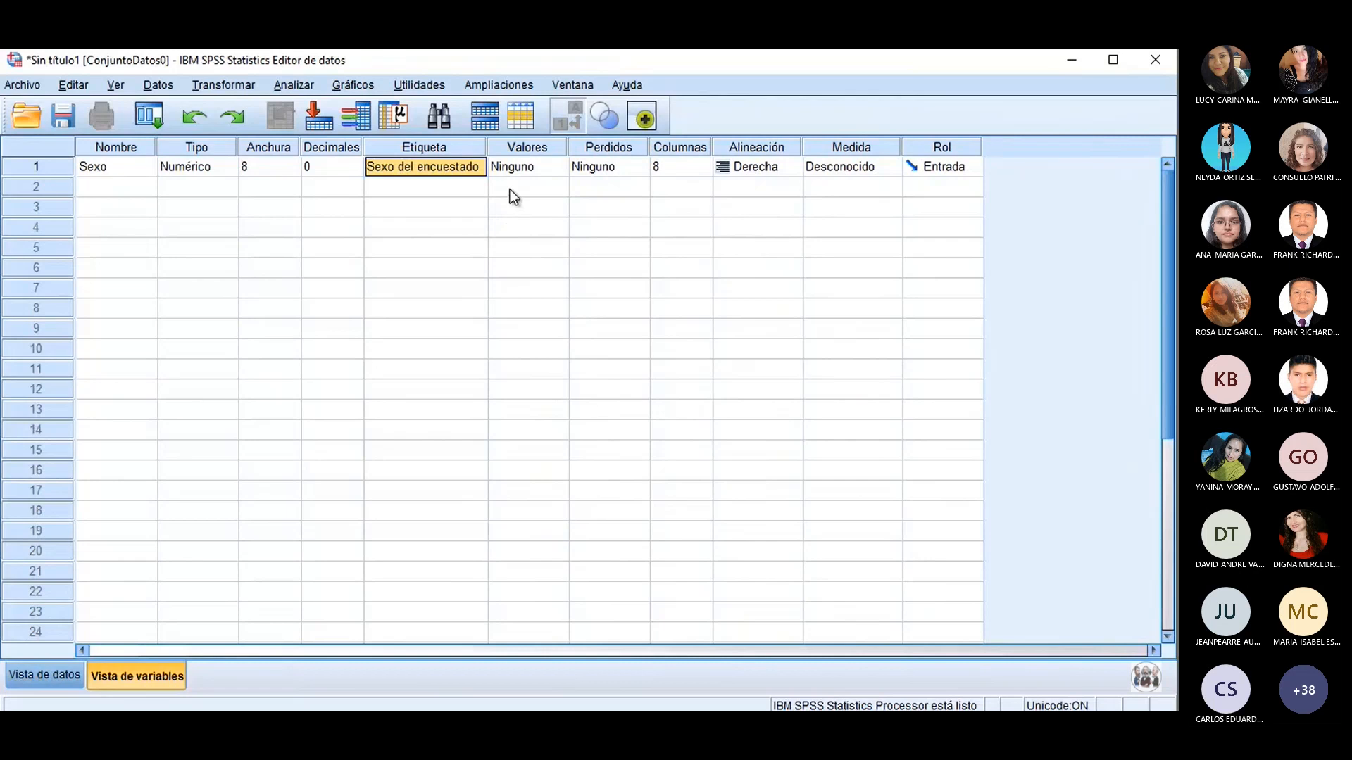
Step: Look at the empty value labels dialog for Sexo, check the question's coded answers in the Word survey, and return to SPSS
{"action": "left_click", "coordinate": [527, 169]}
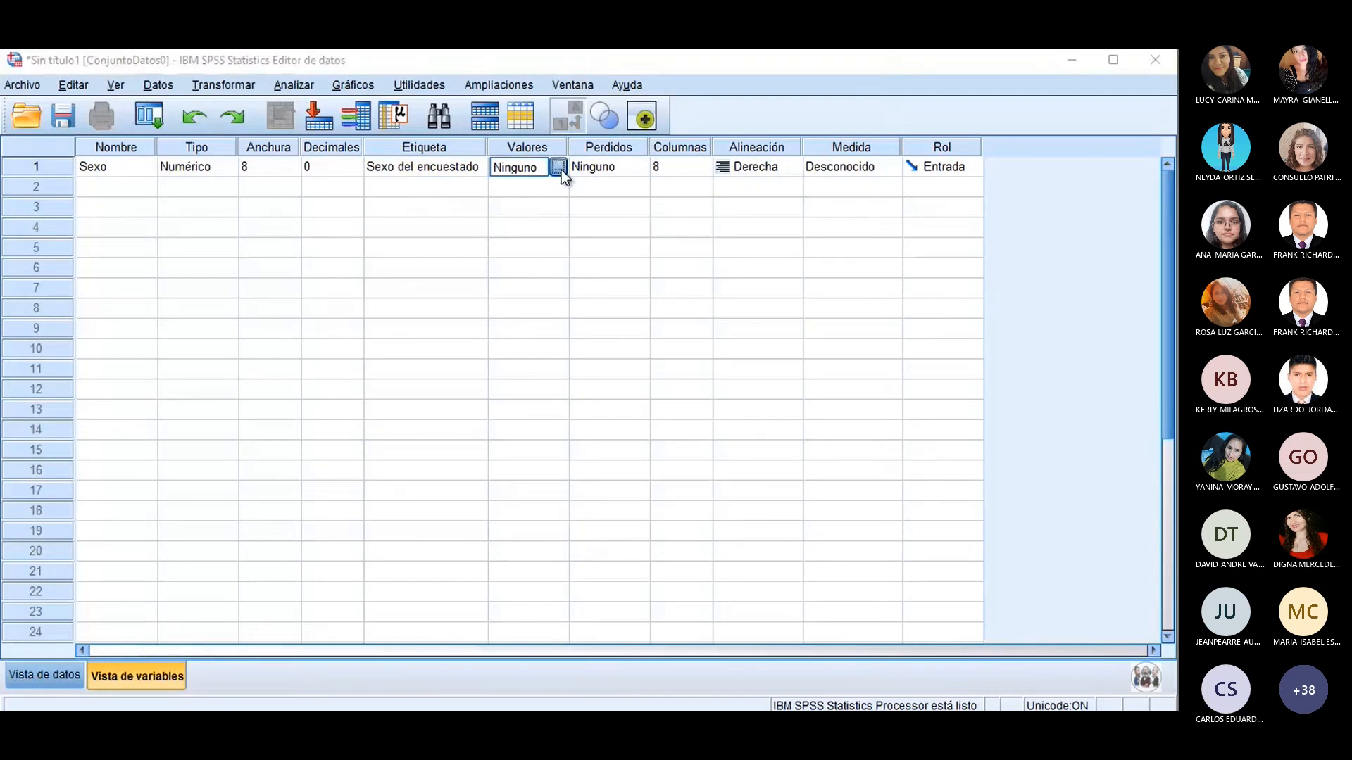
{"action": "left_click", "coordinate": [558, 169]}
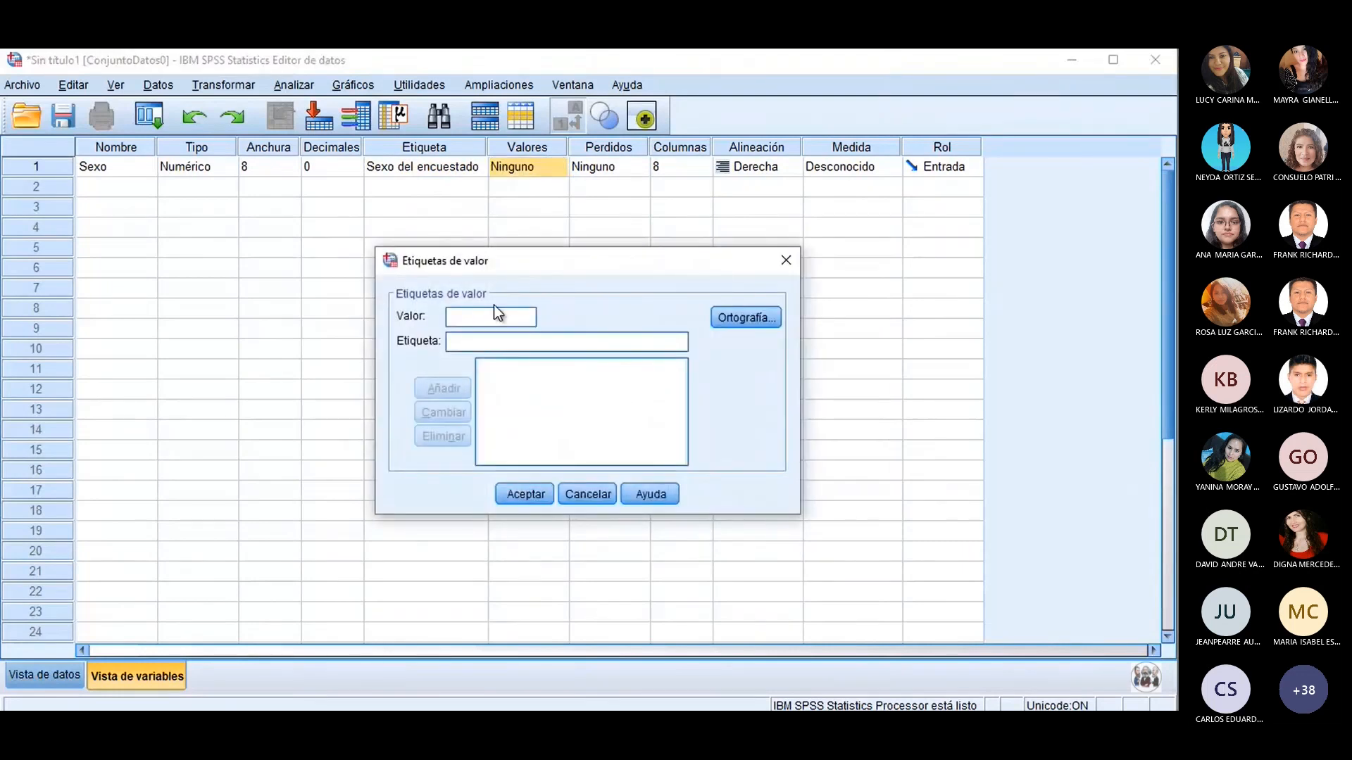
{"action": "left_click", "coordinate": [773, 261]}
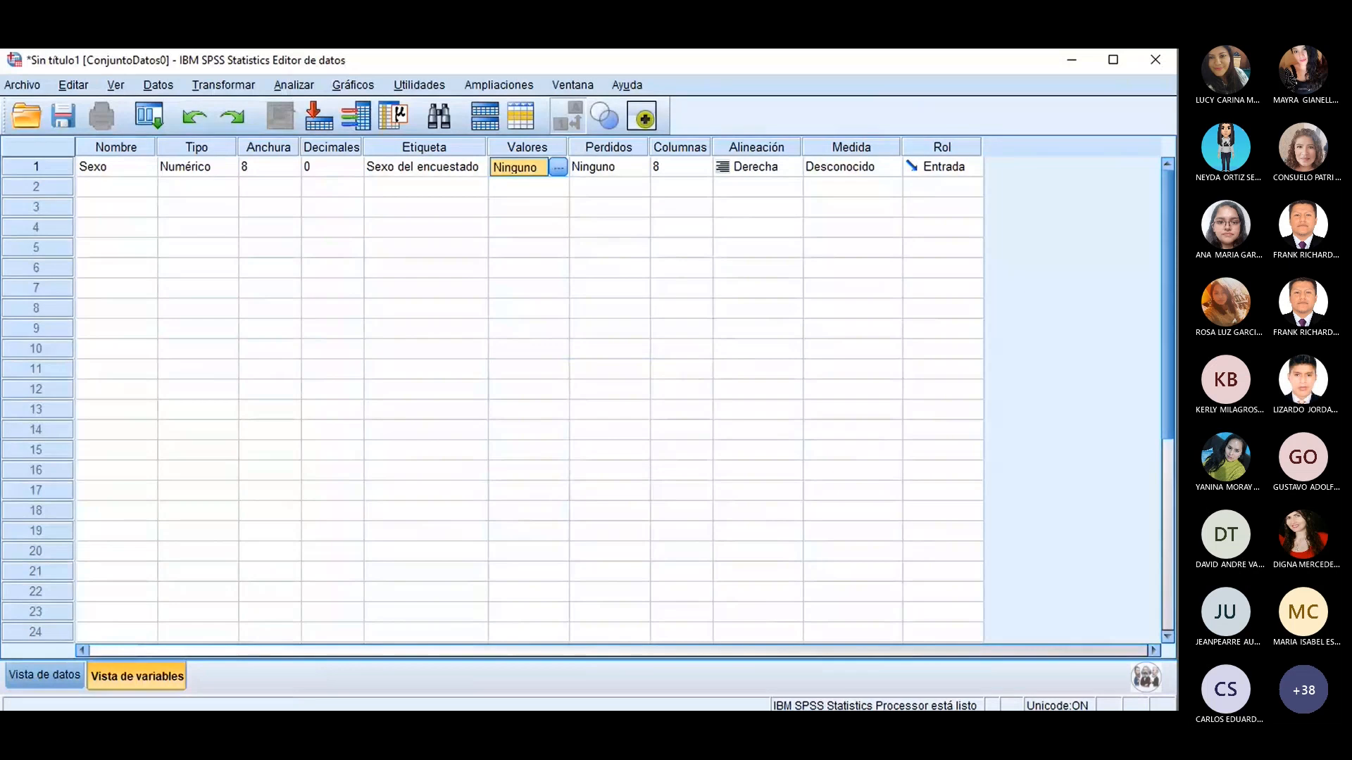
{"action": "key", "text": "alt+Tab"}
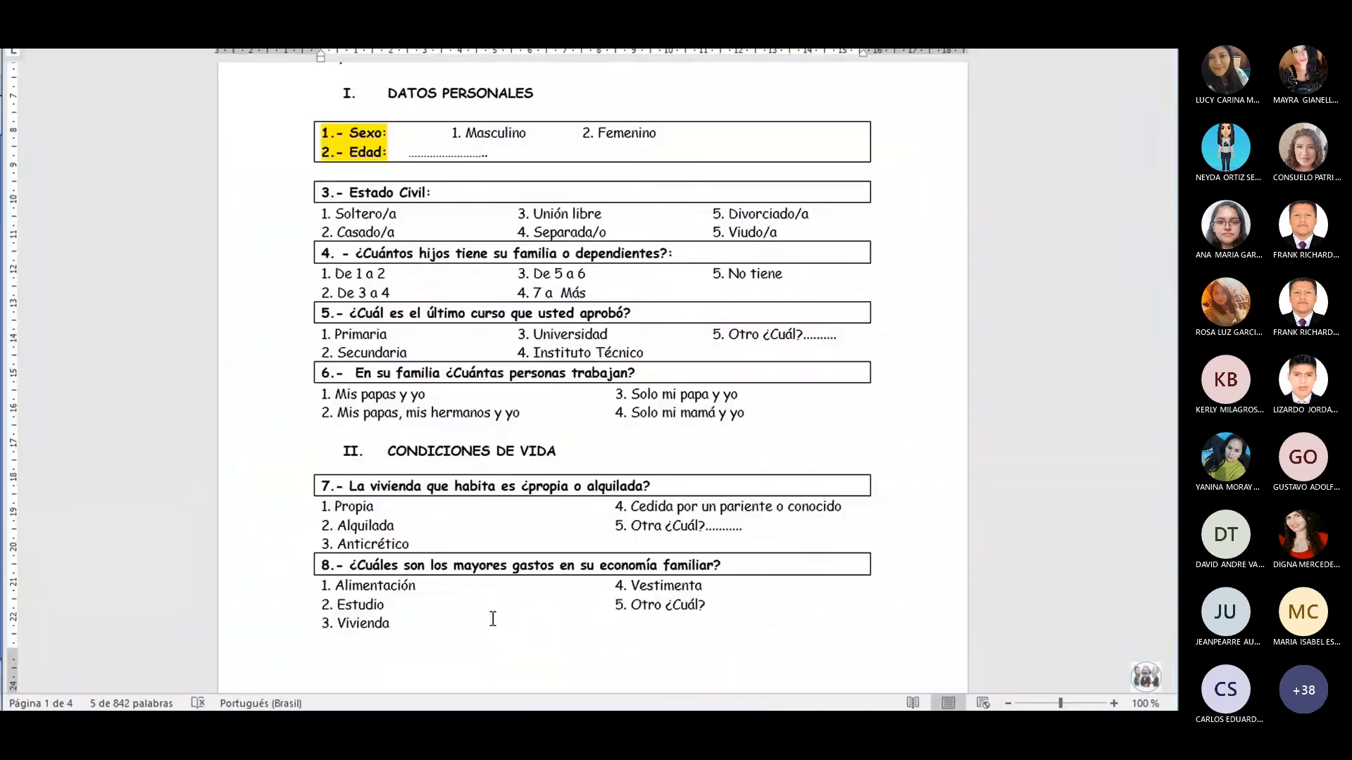
{"action": "left_click", "coordinate": [468, 141]}
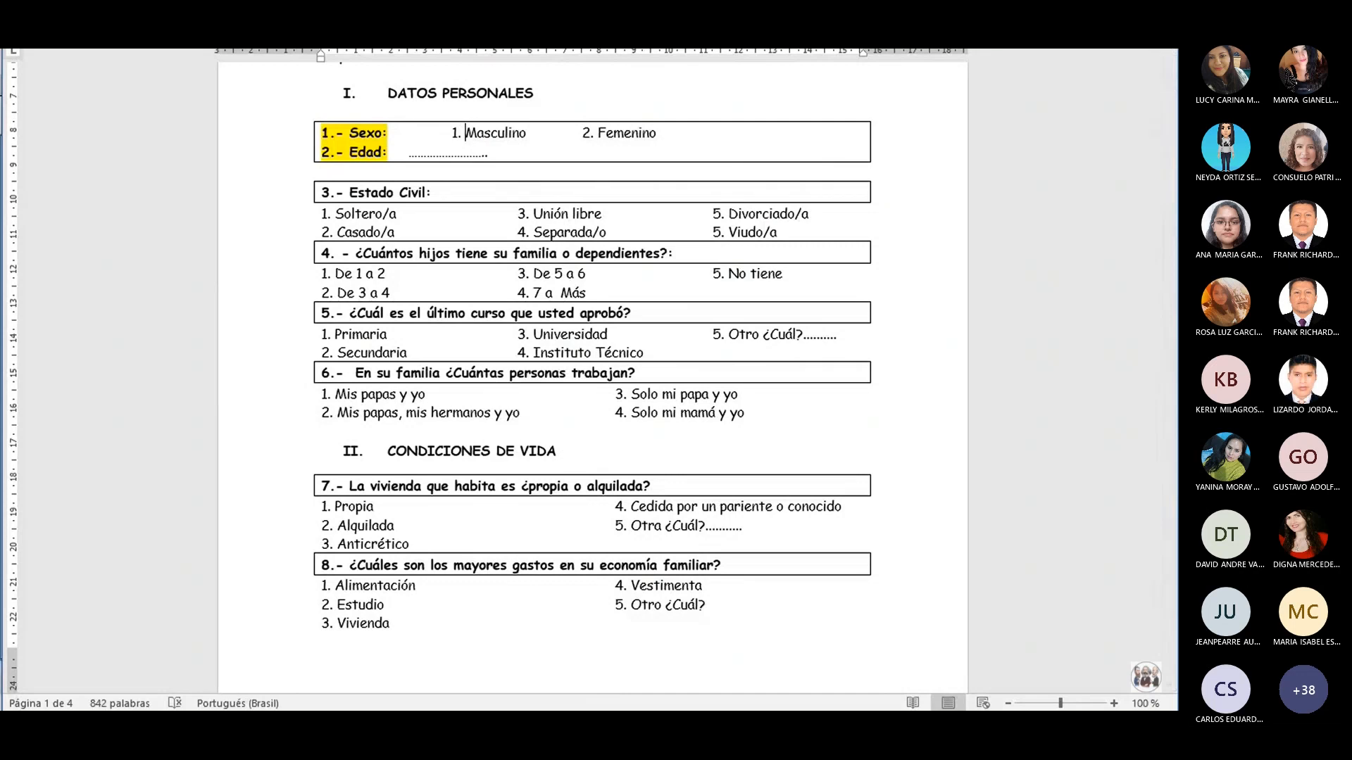
{"action": "mouse_move", "coordinate": [835, 707]}
{"action": "left_click", "coordinate": [767, 702]}
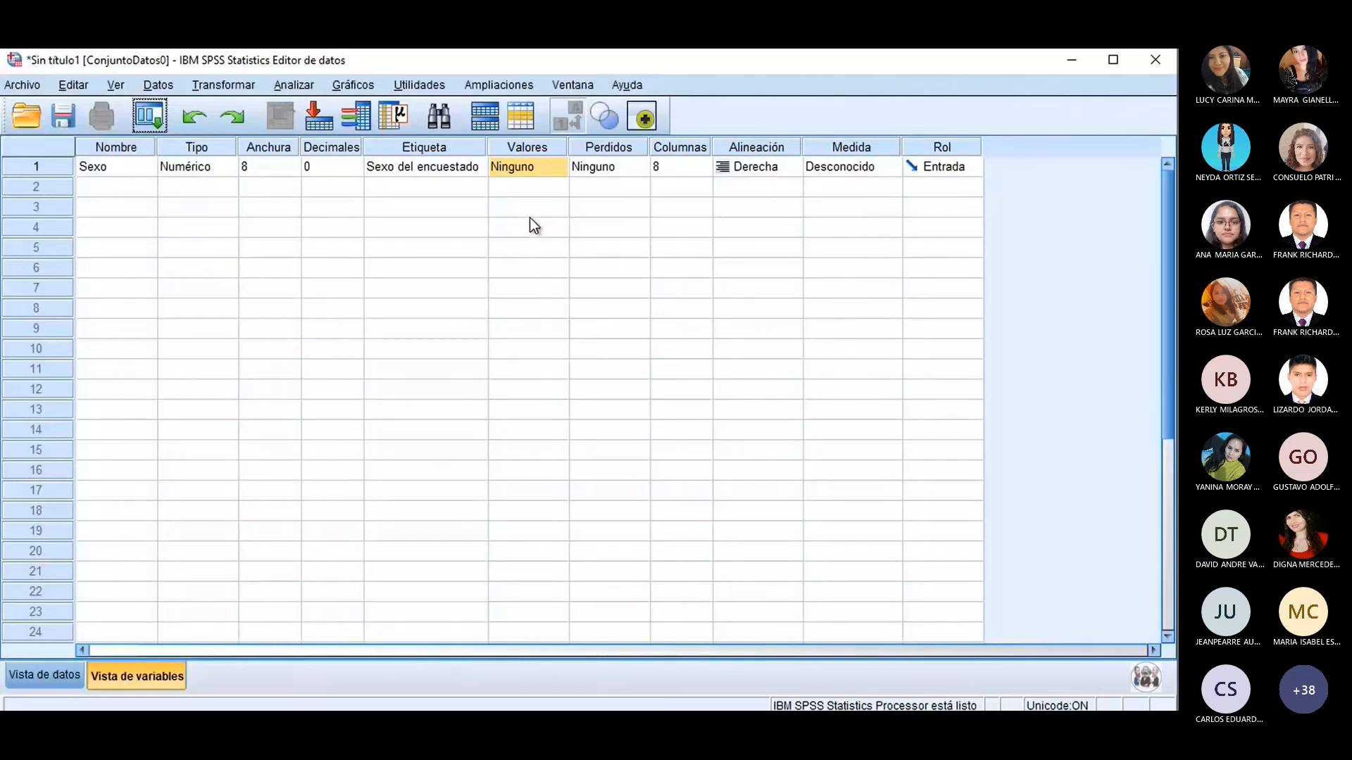
Step: Define the value labels 1 = Masculino and 2 = Femenino for the Sexo variable
{"action": "left_click", "coordinate": [552, 170]}
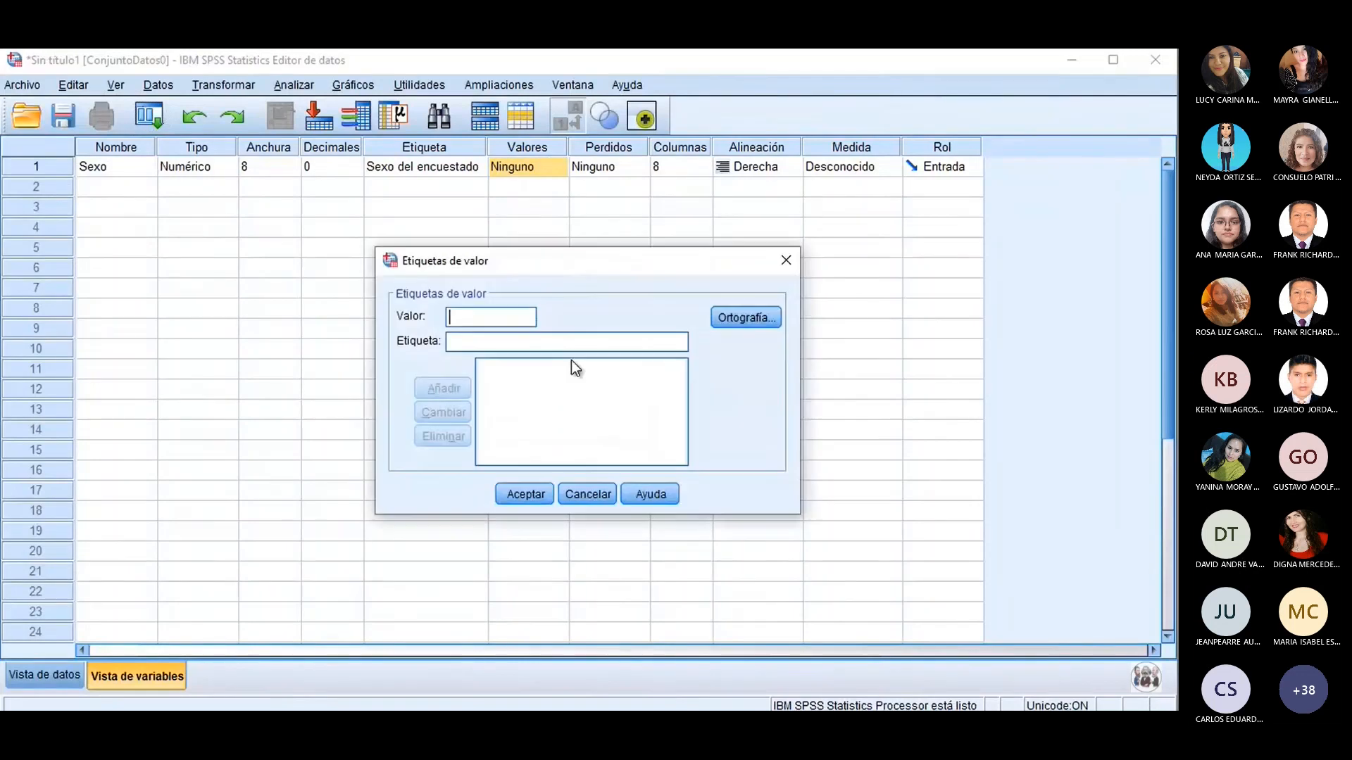
{"action": "type", "text": "1"}
{"action": "key", "text": "Tab"}
{"action": "type", "text": "Mascu"}
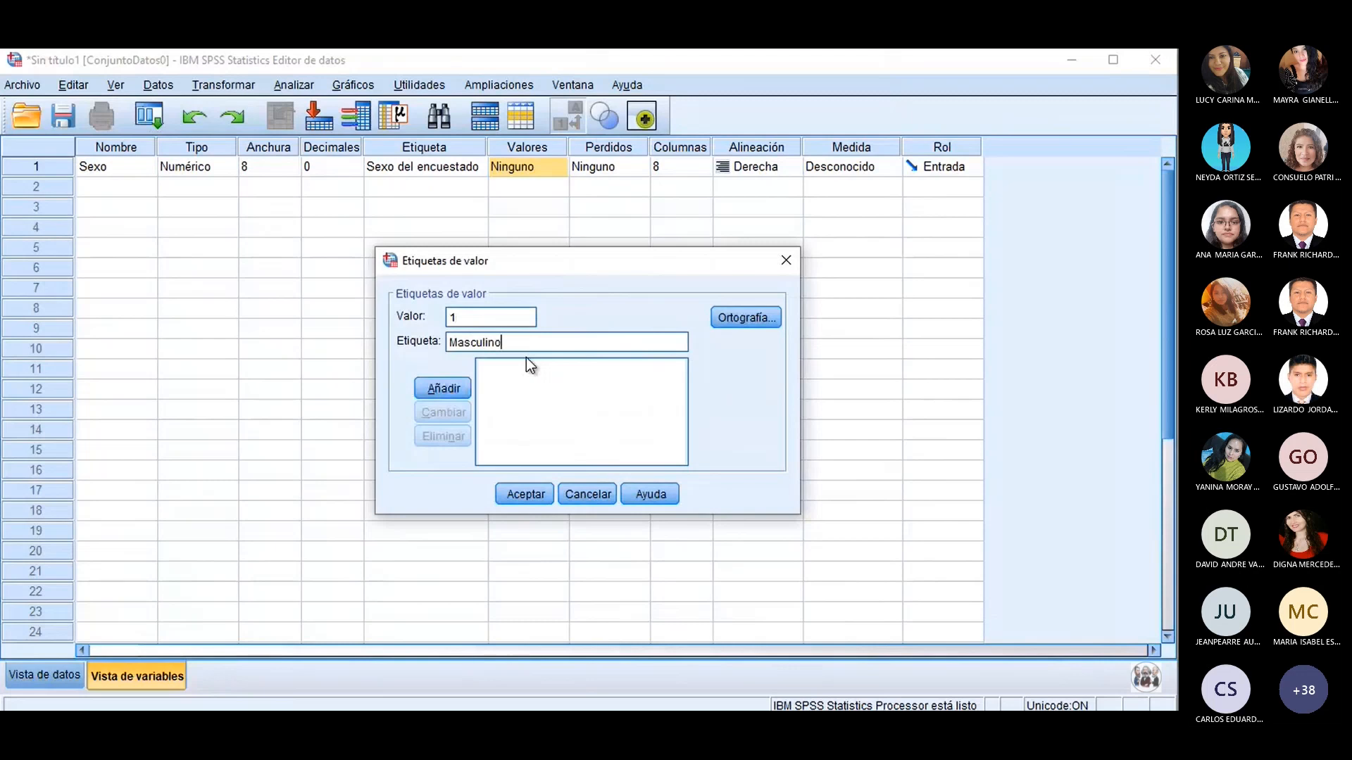
{"action": "left_click", "coordinate": [461, 386]}
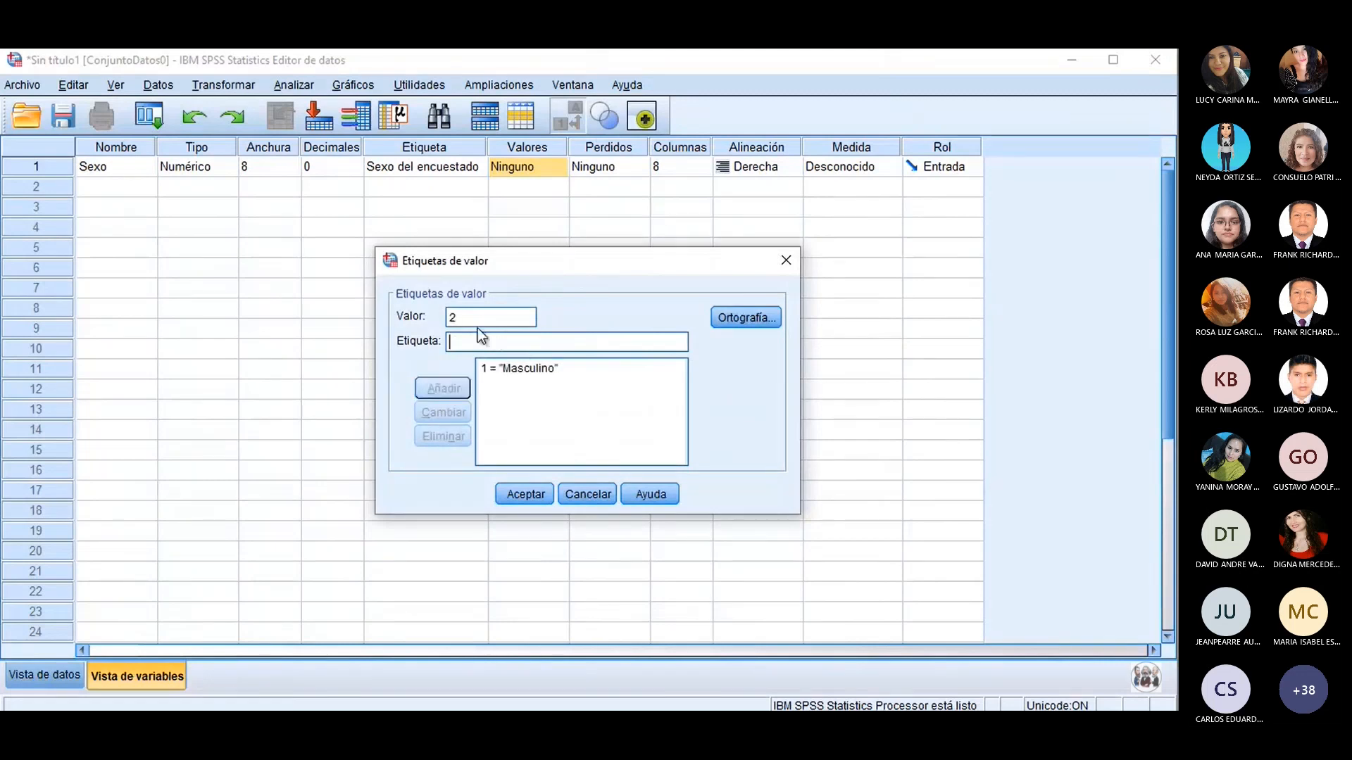
{"action": "type", "text": "Femenino"}
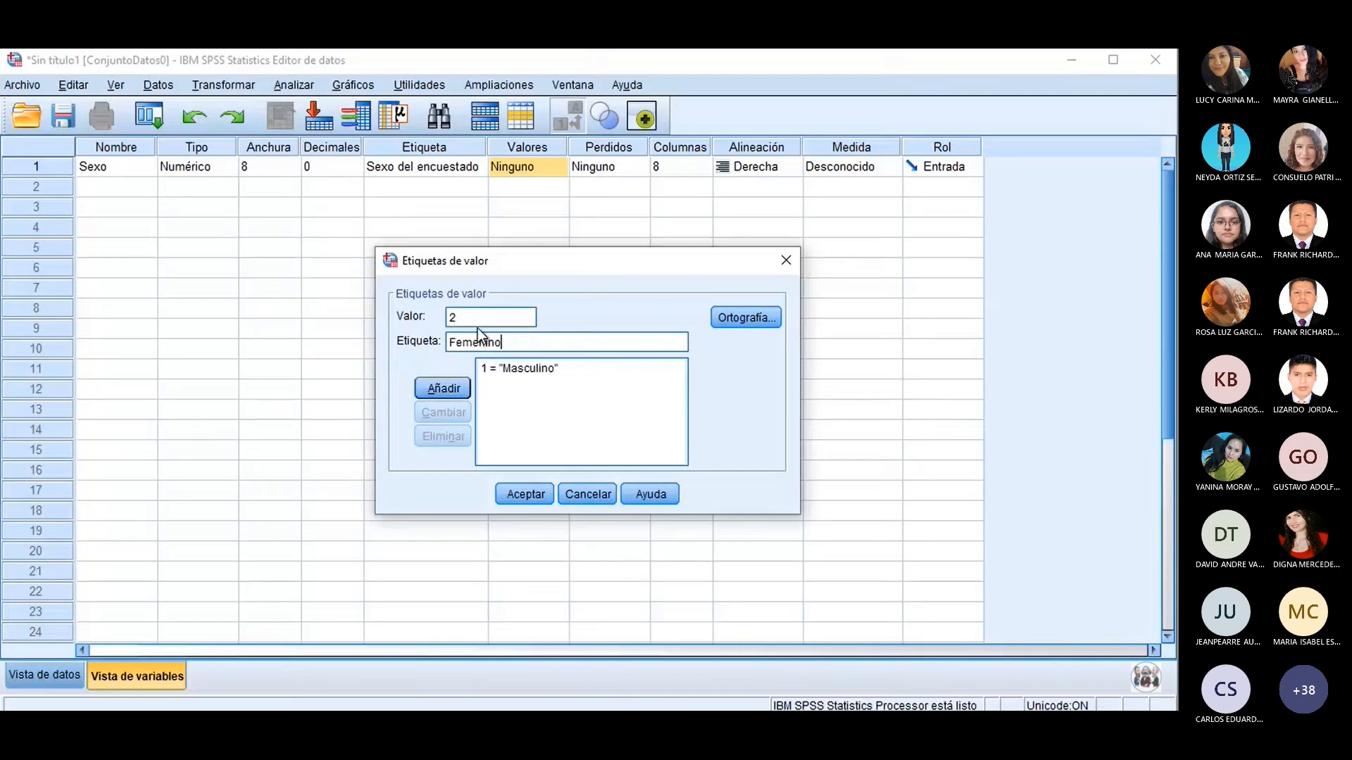
{"action": "left_click", "coordinate": [514, 495]}
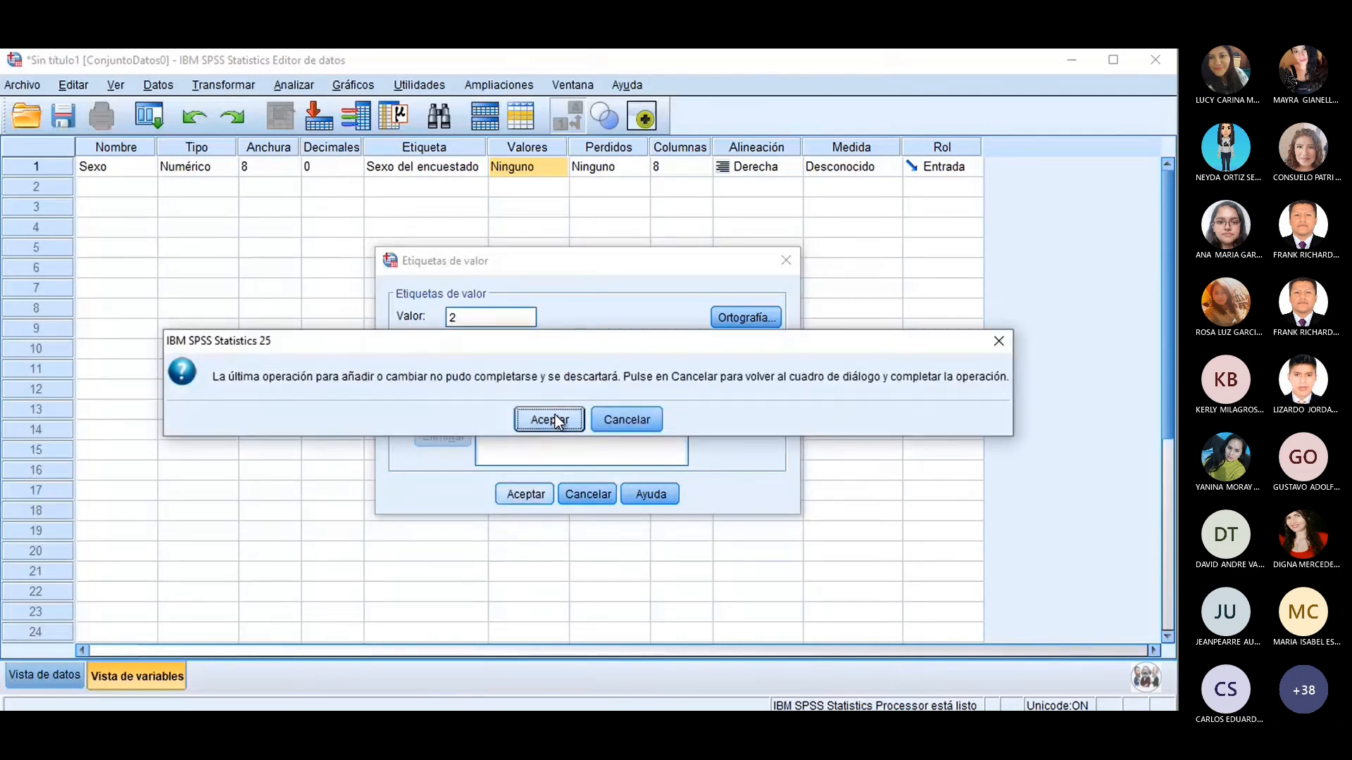
{"action": "left_click", "coordinate": [642, 420]}
{"action": "left_click", "coordinate": [444, 389]}
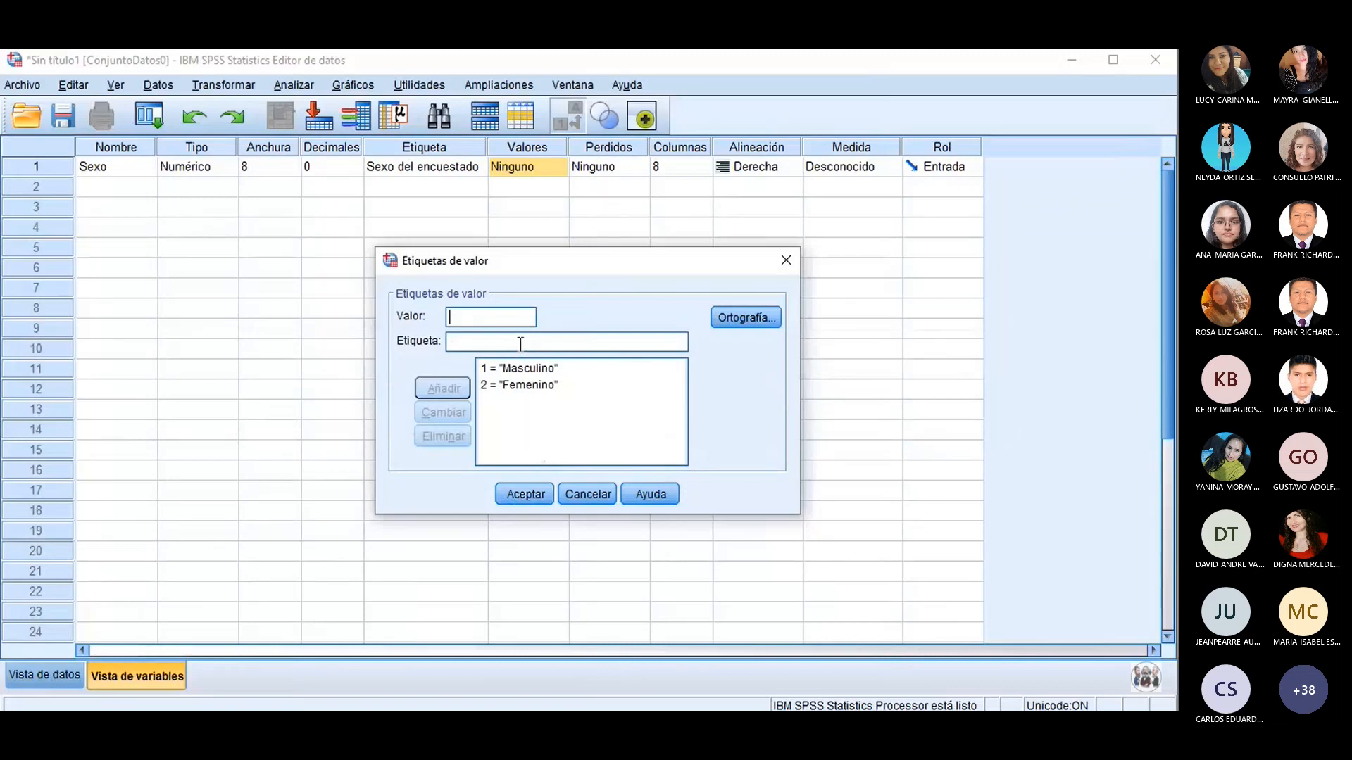
Step: Add the value label 3 = Otro to the Sexo variable and accept the value labels
{"action": "type", "text": "3."}
{"action": "key", "text": "BackSpace"}
{"action": "left_click", "coordinate": [521, 344]}
{"action": "type", "text": "Otro"}
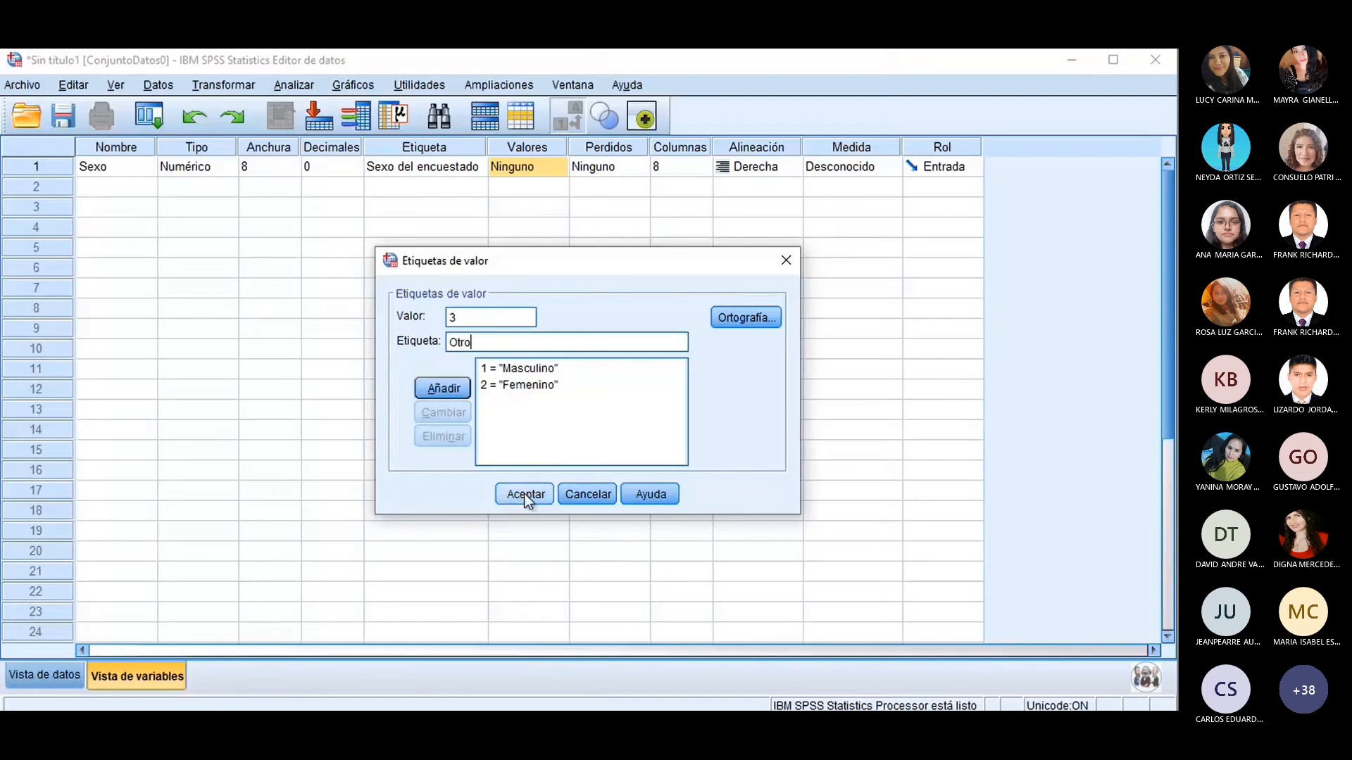
{"action": "left_click", "coordinate": [450, 390]}
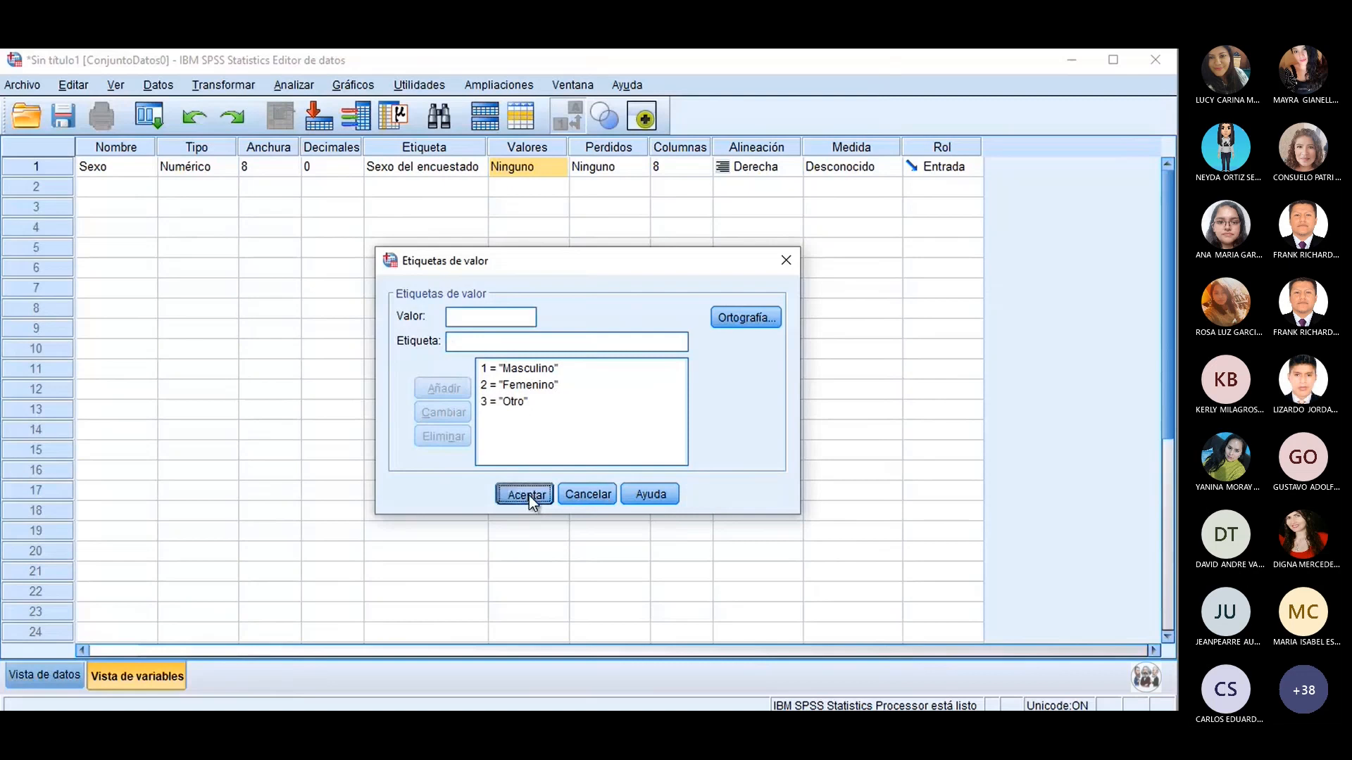
{"action": "left_click", "coordinate": [526, 495]}
Step: Examine the missing values, column width and alignment settings of the Sexo variable without changing them
{"action": "left_click", "coordinate": [637, 168]}
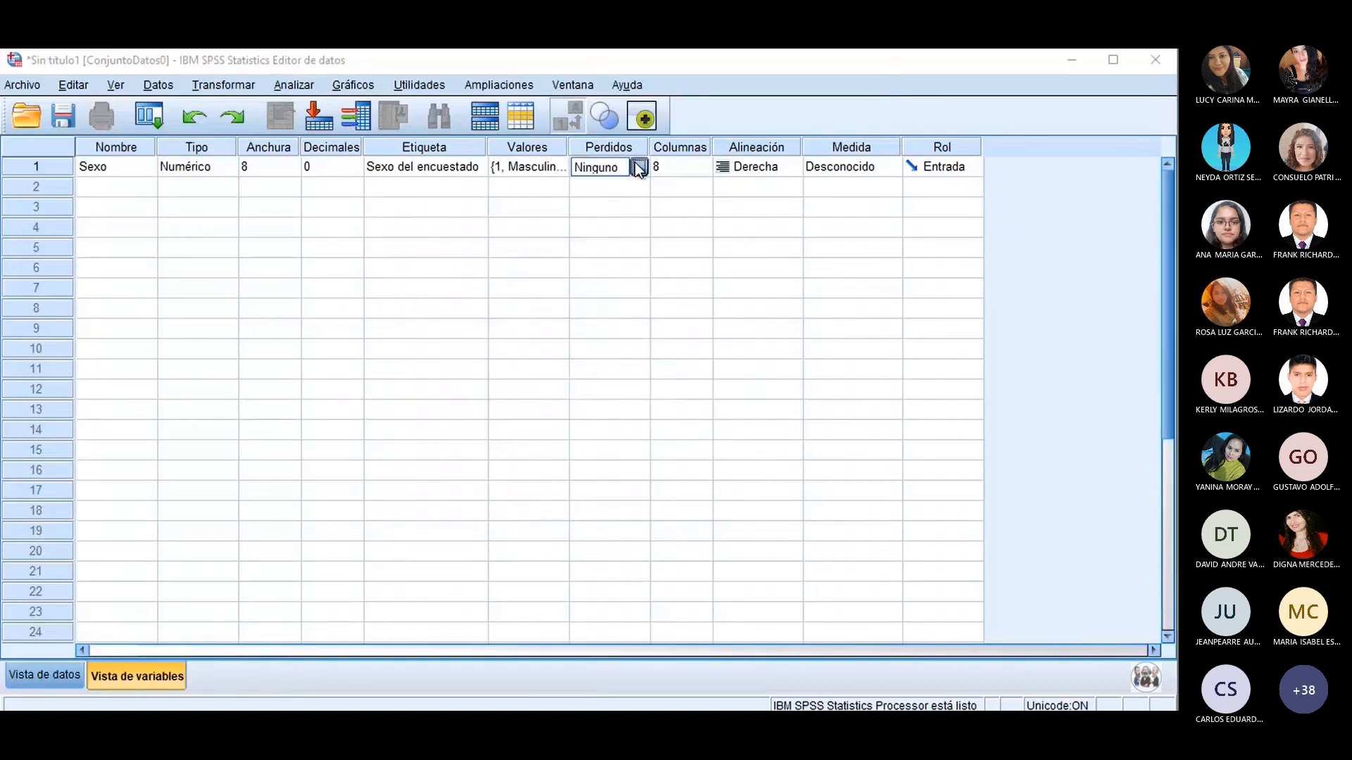
{"action": "left_click", "coordinate": [711, 288]}
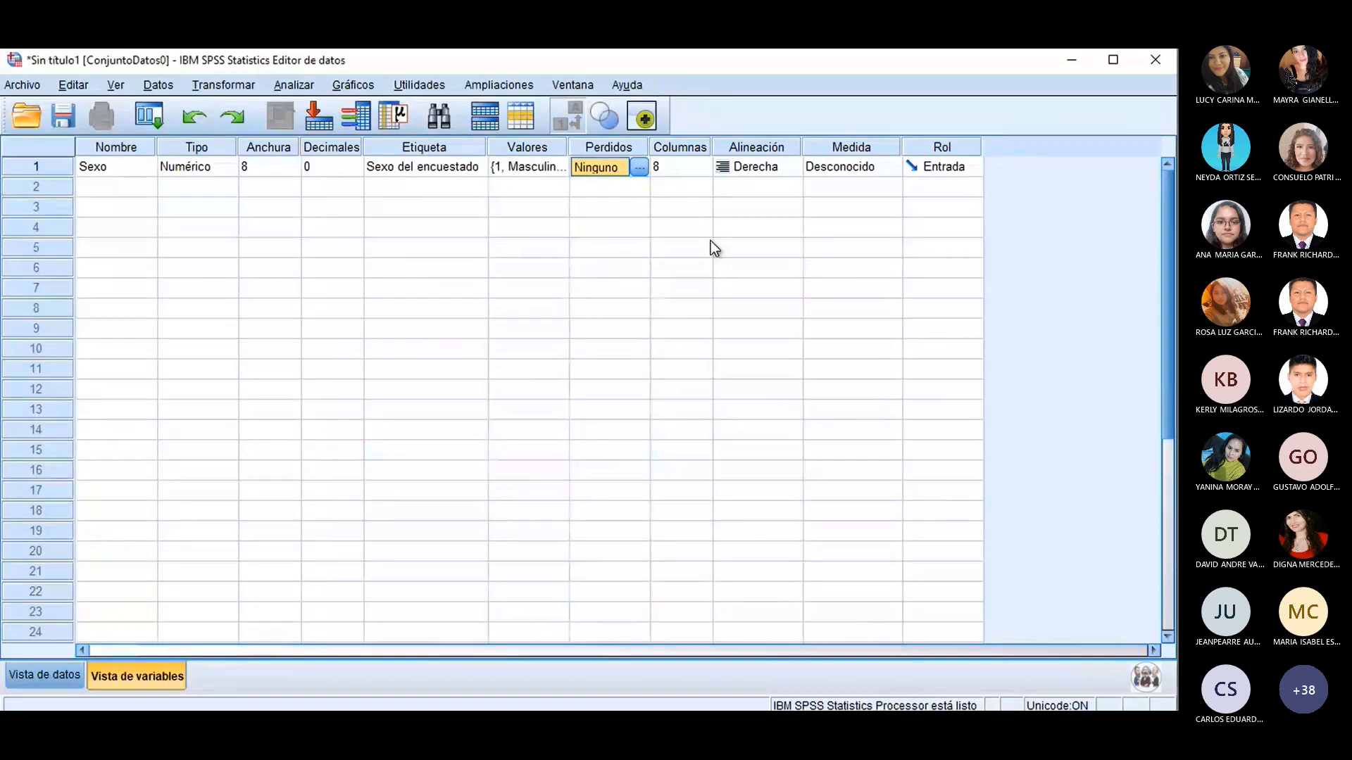
{"action": "left_click", "coordinate": [695, 150]}
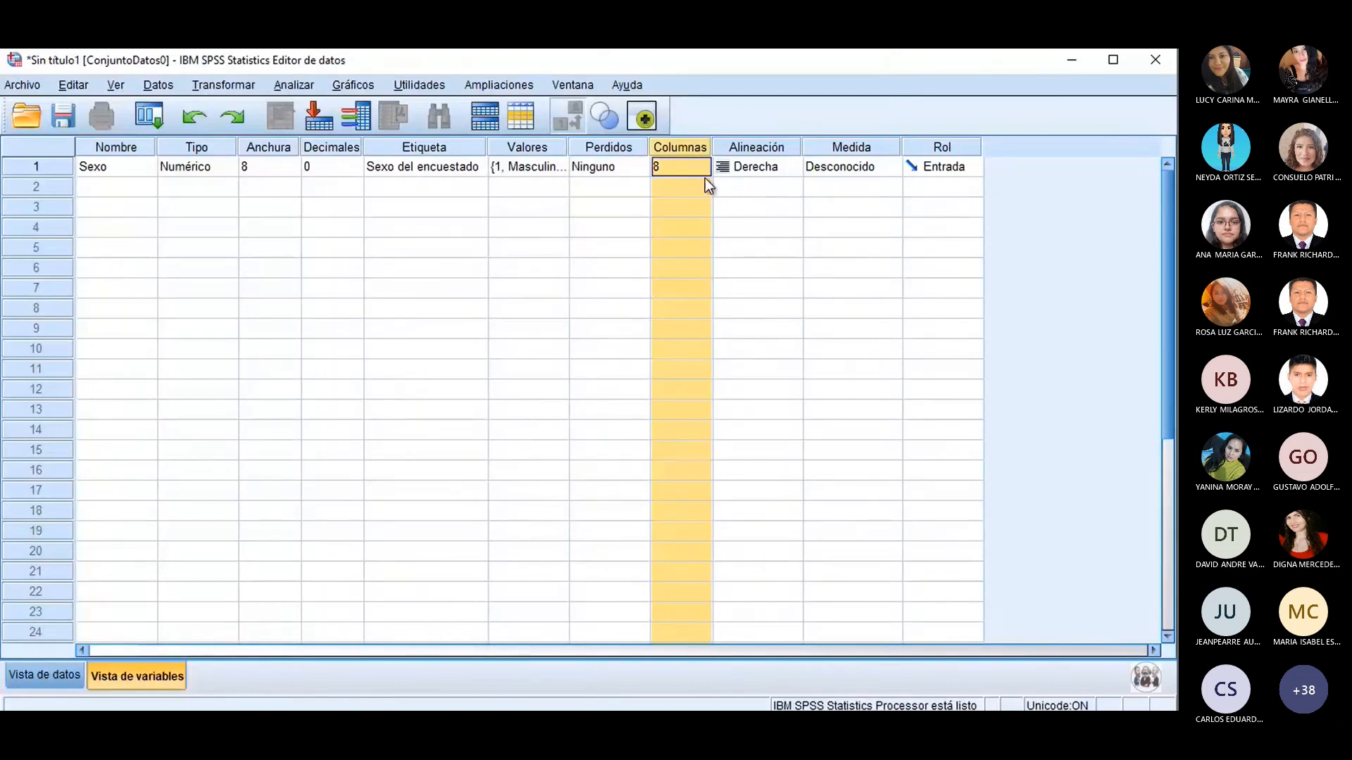
{"action": "left_click", "coordinate": [715, 172]}
{"action": "left_click", "coordinate": [701, 169]}
{"action": "left_click", "coordinate": [713, 169]}
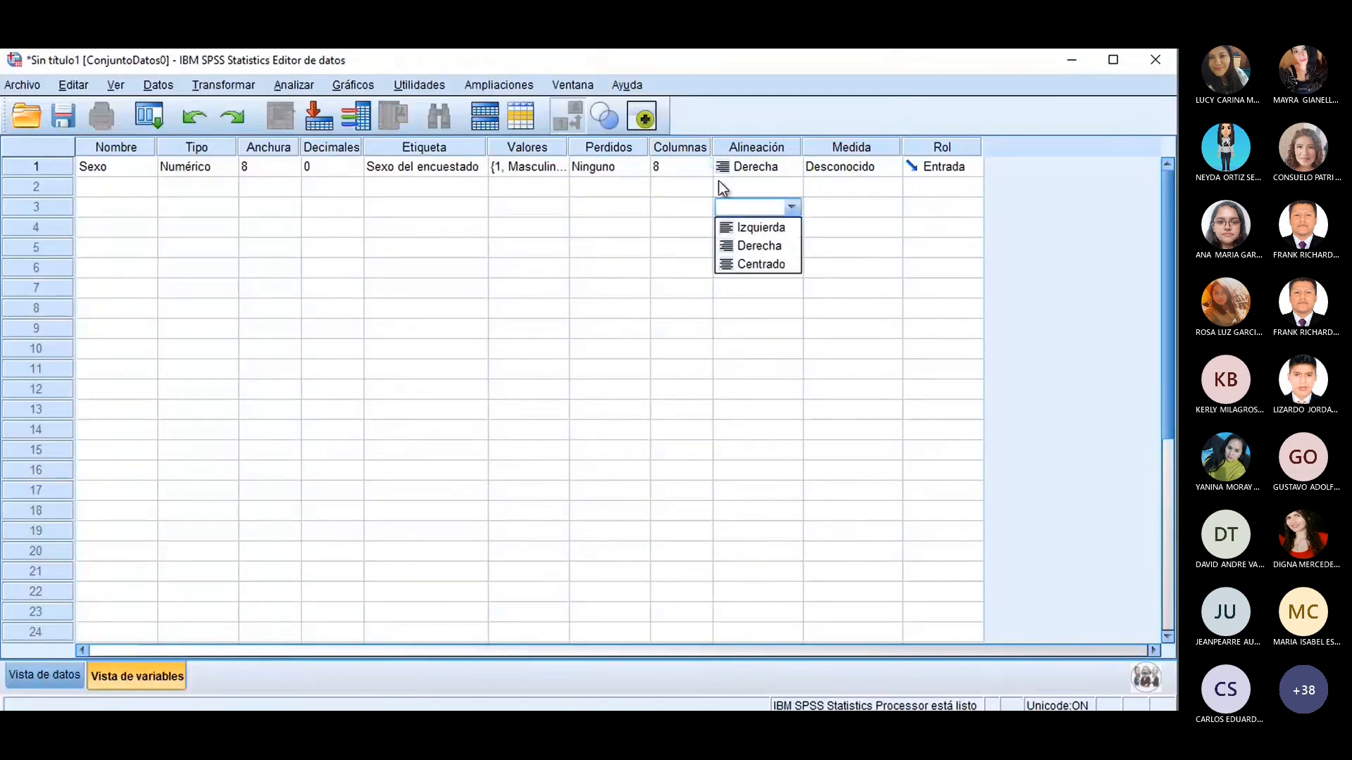
{"action": "left_click", "coordinate": [687, 151]}
{"action": "left_click", "coordinate": [741, 207]}
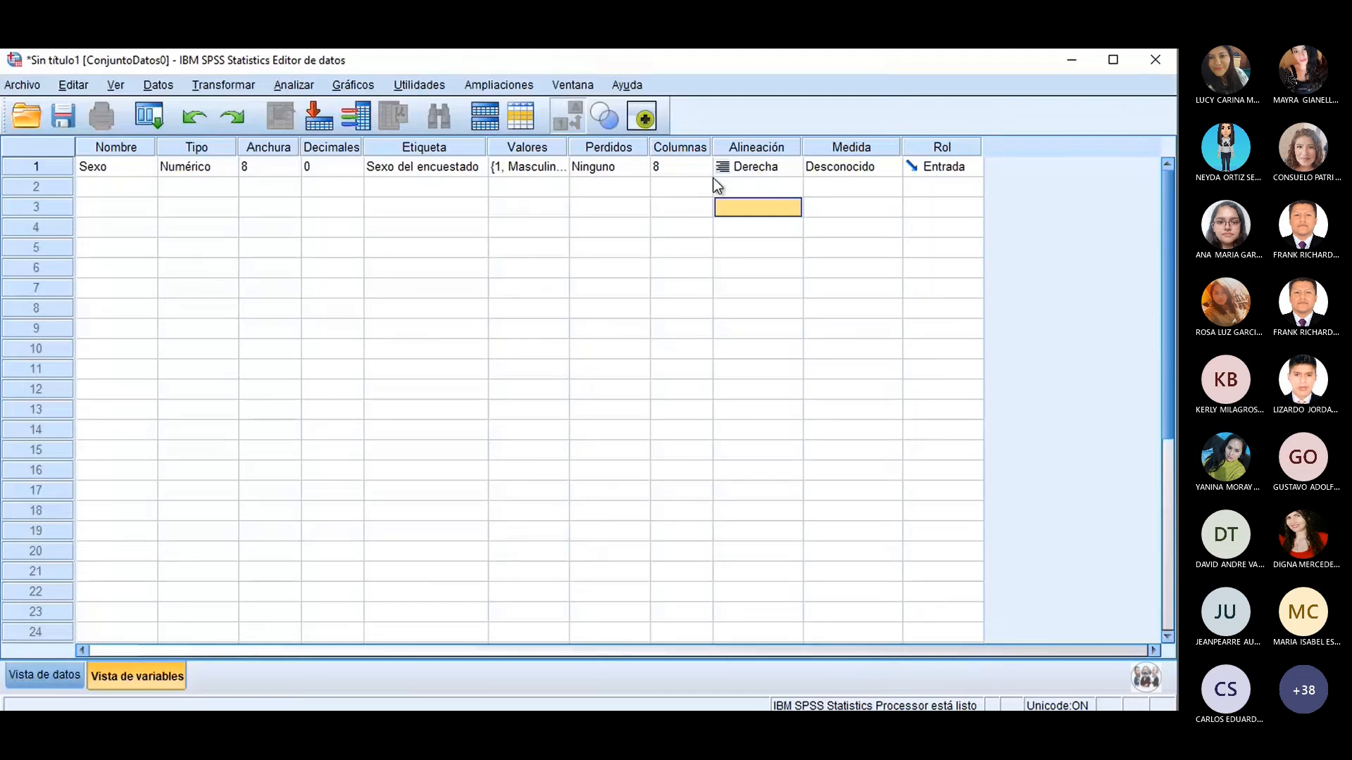
{"action": "left_click", "coordinate": [764, 161]}
{"action": "left_click", "coordinate": [766, 147]}
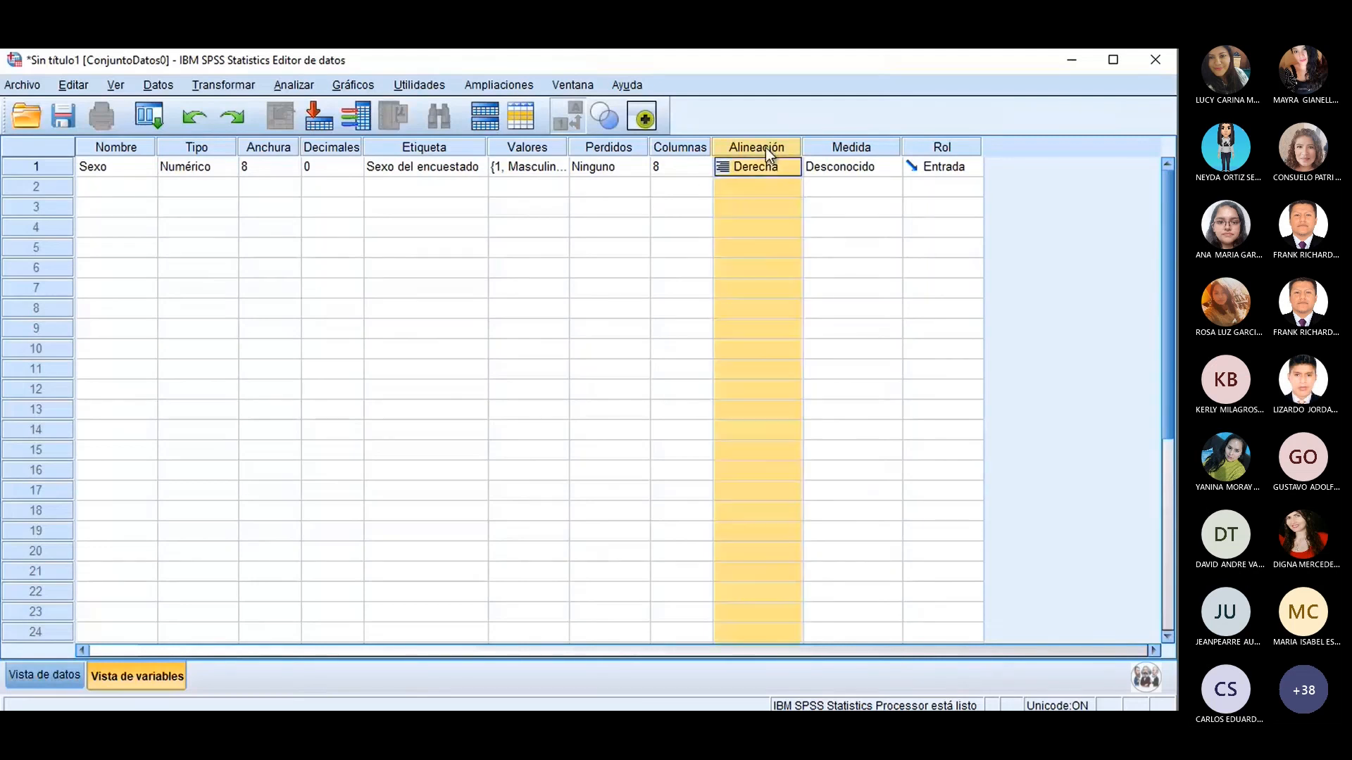
Step: Set the measurement level of the Sexo variable to Nominal
{"action": "left_click", "coordinate": [810, 205]}
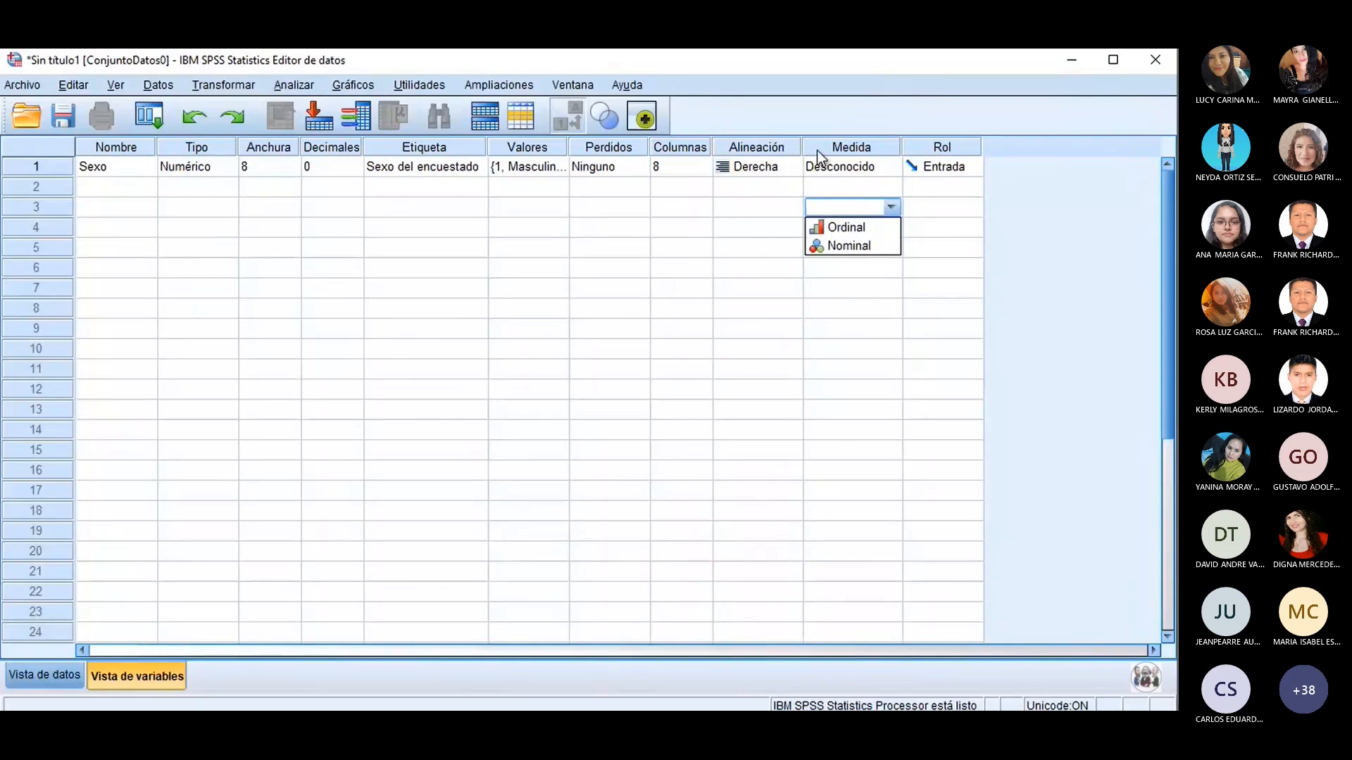
{"action": "left_click", "coordinate": [887, 167]}
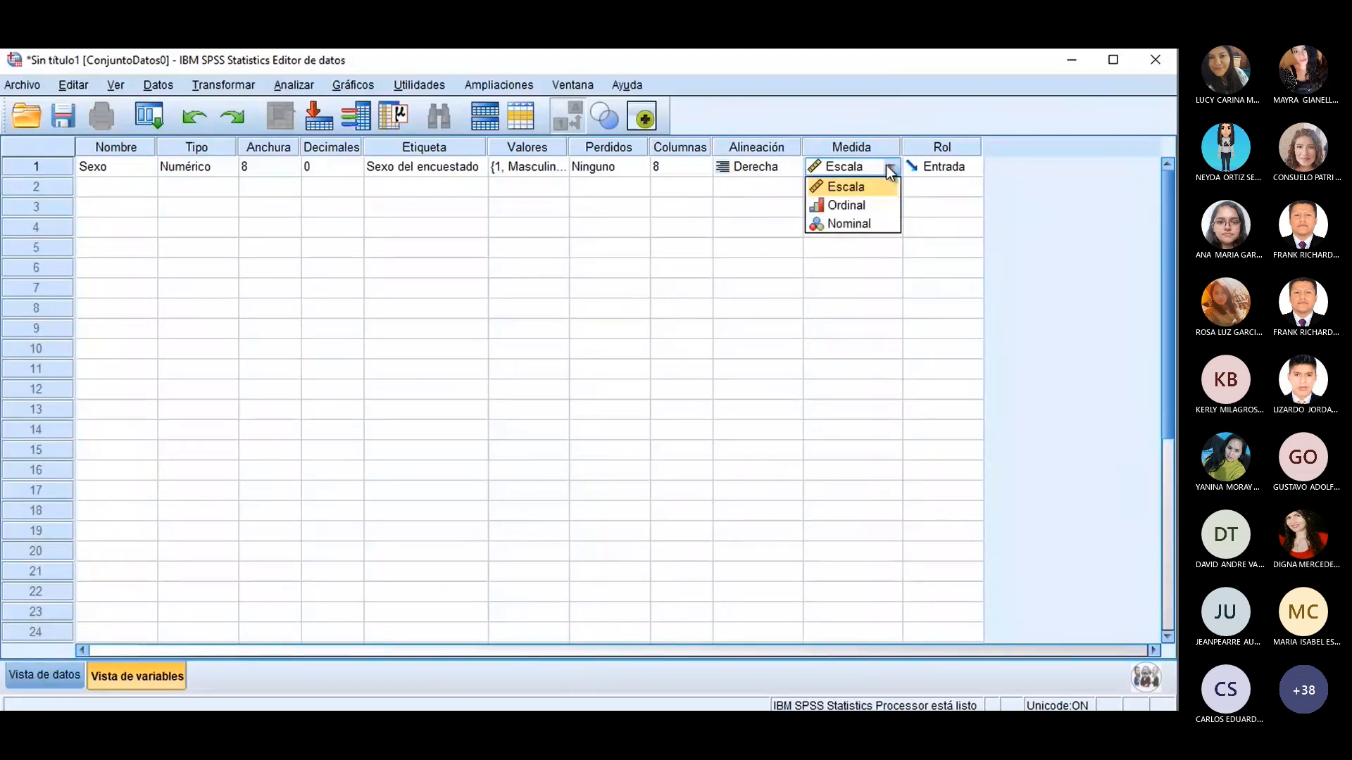
{"action": "left_click", "coordinate": [881, 149]}
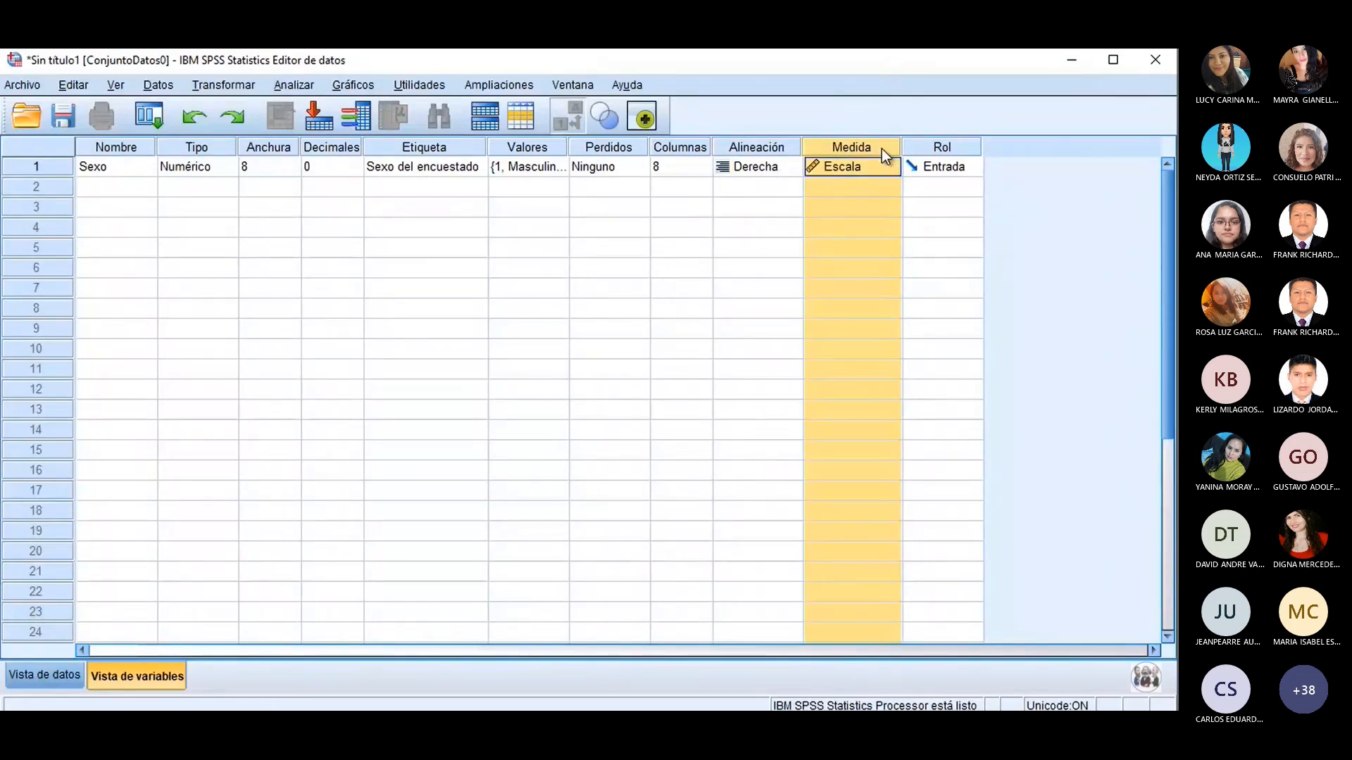
{"action": "left_click", "coordinate": [889, 172]}
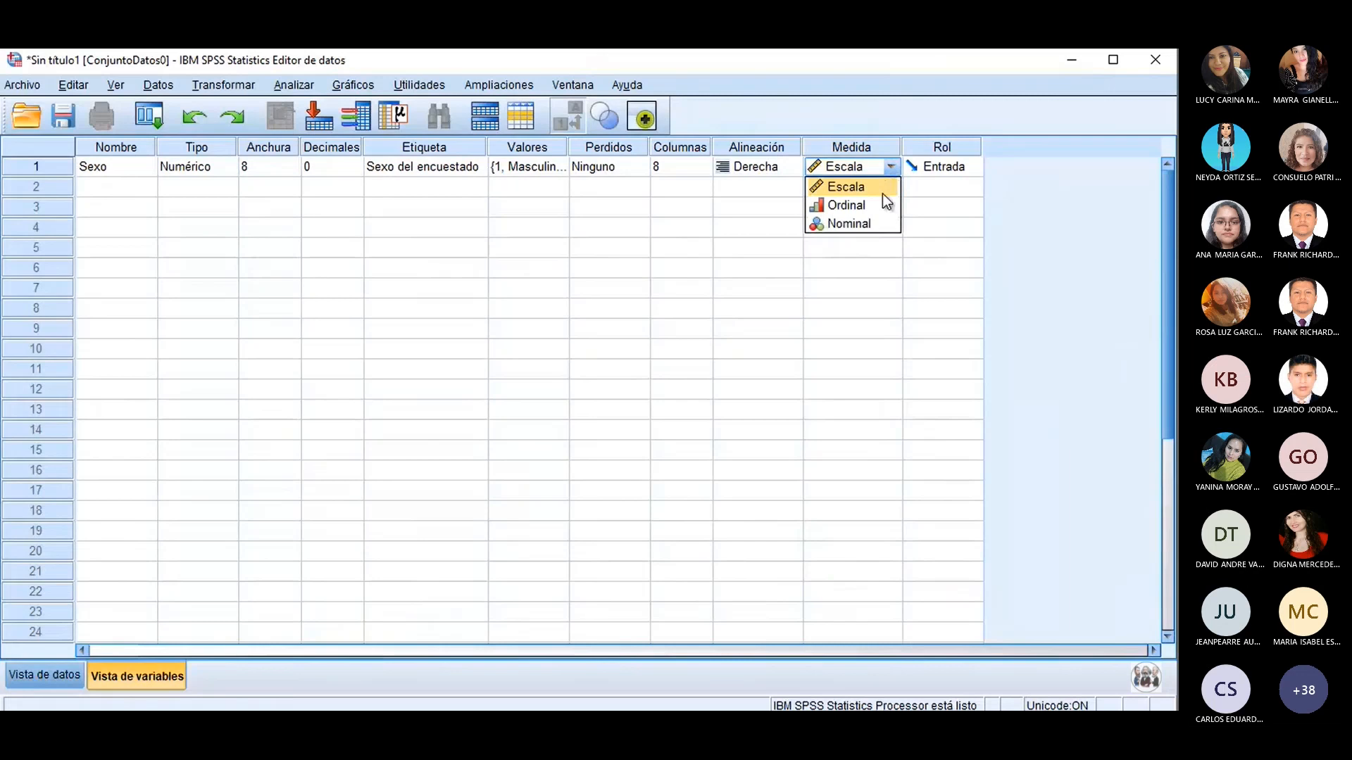
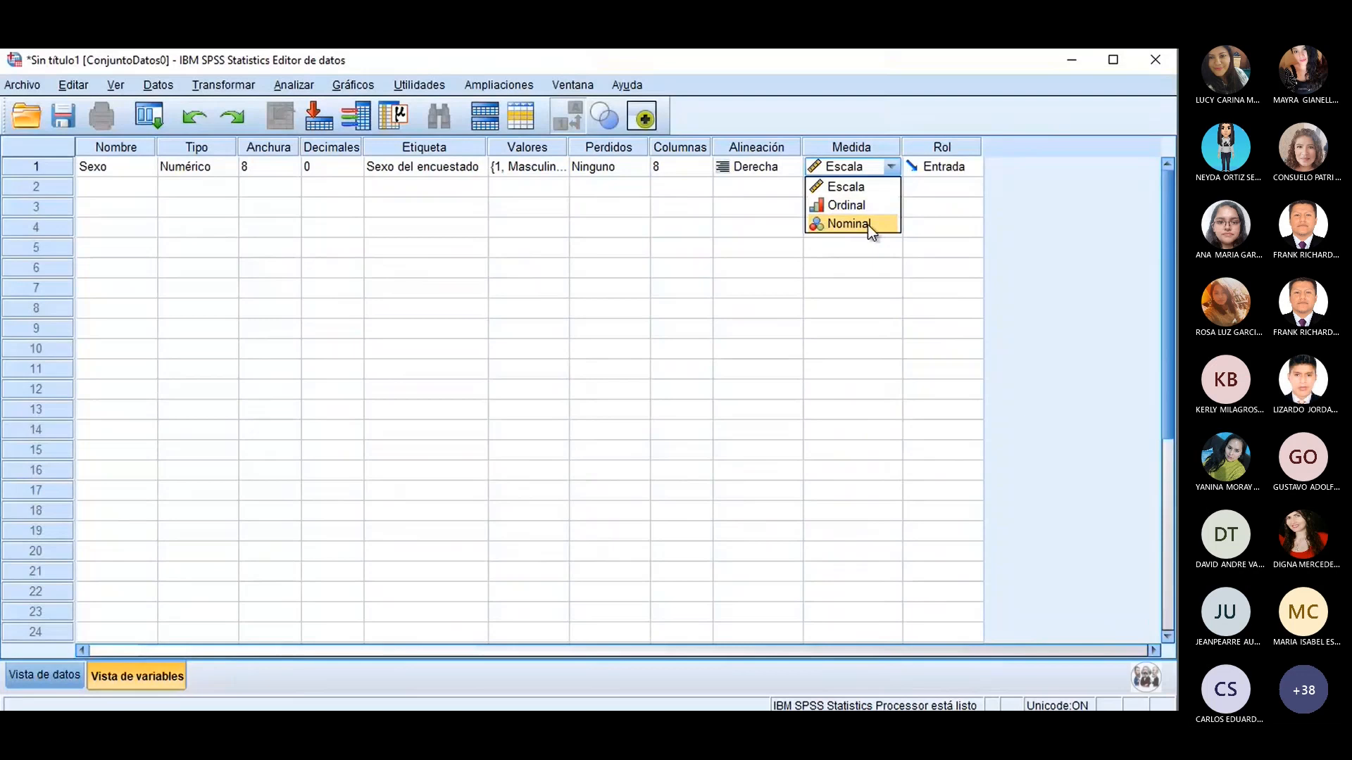
{"action": "left_click", "coordinate": [868, 224]}
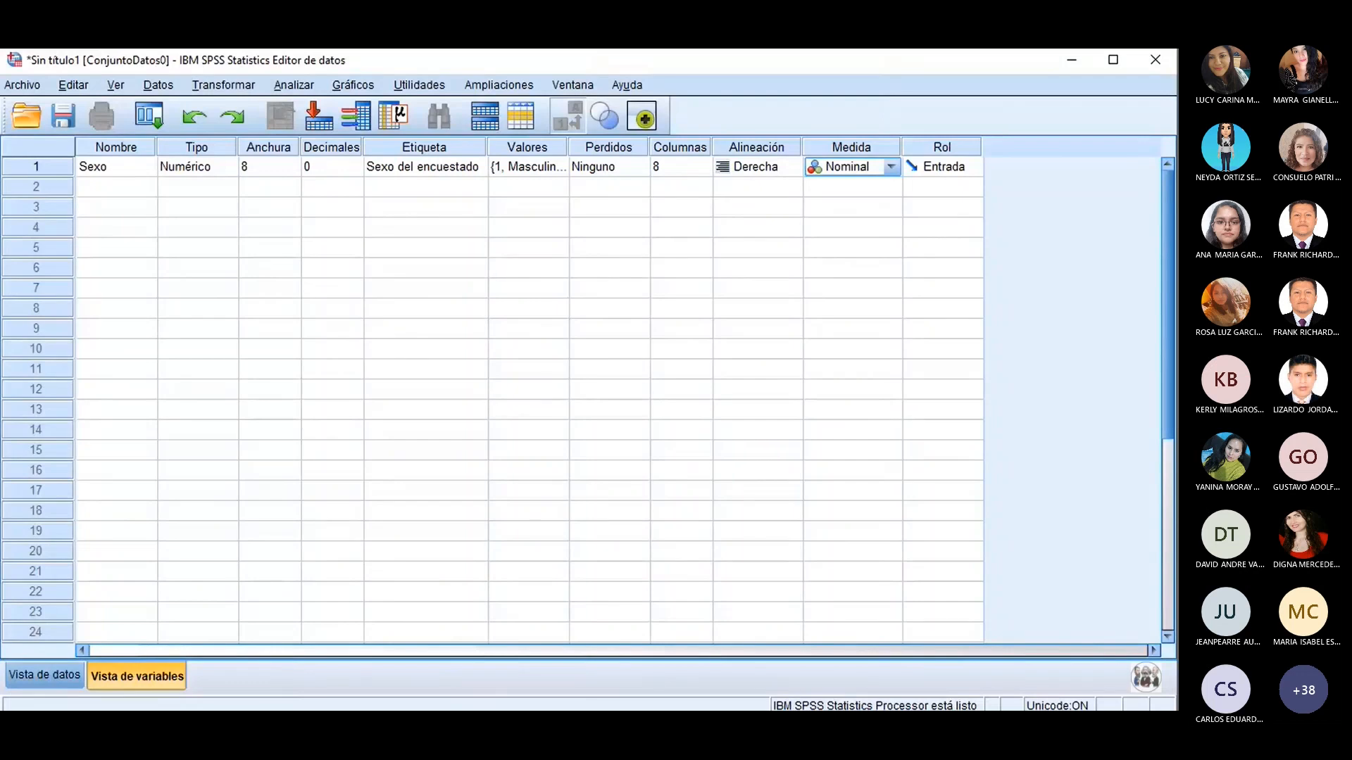
Step: Check the next question in the Word survey, return to SPSS, and add a second variable named Edad
{"action": "key", "text": "alt+Tab"}
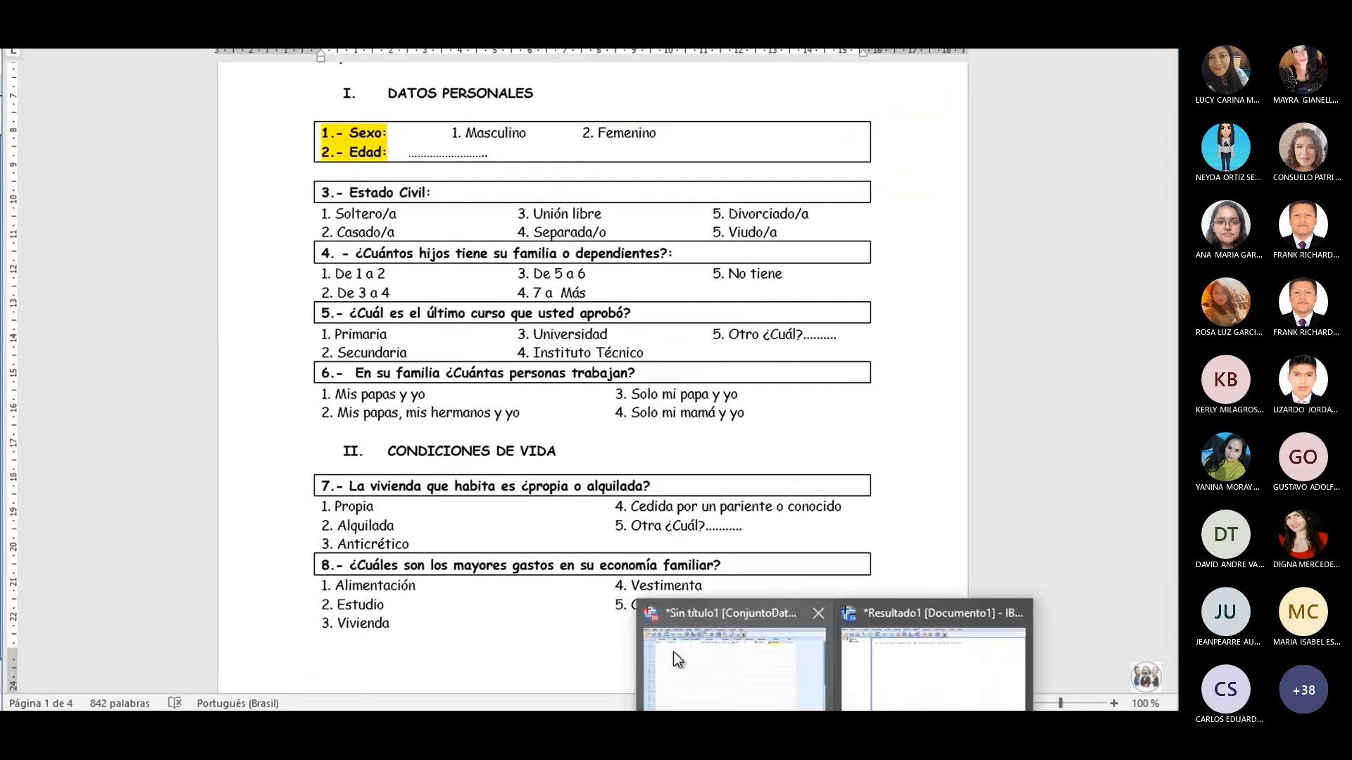
{"action": "left_click", "coordinate": [718, 655]}
{"action": "left_click", "coordinate": [138, 185]}
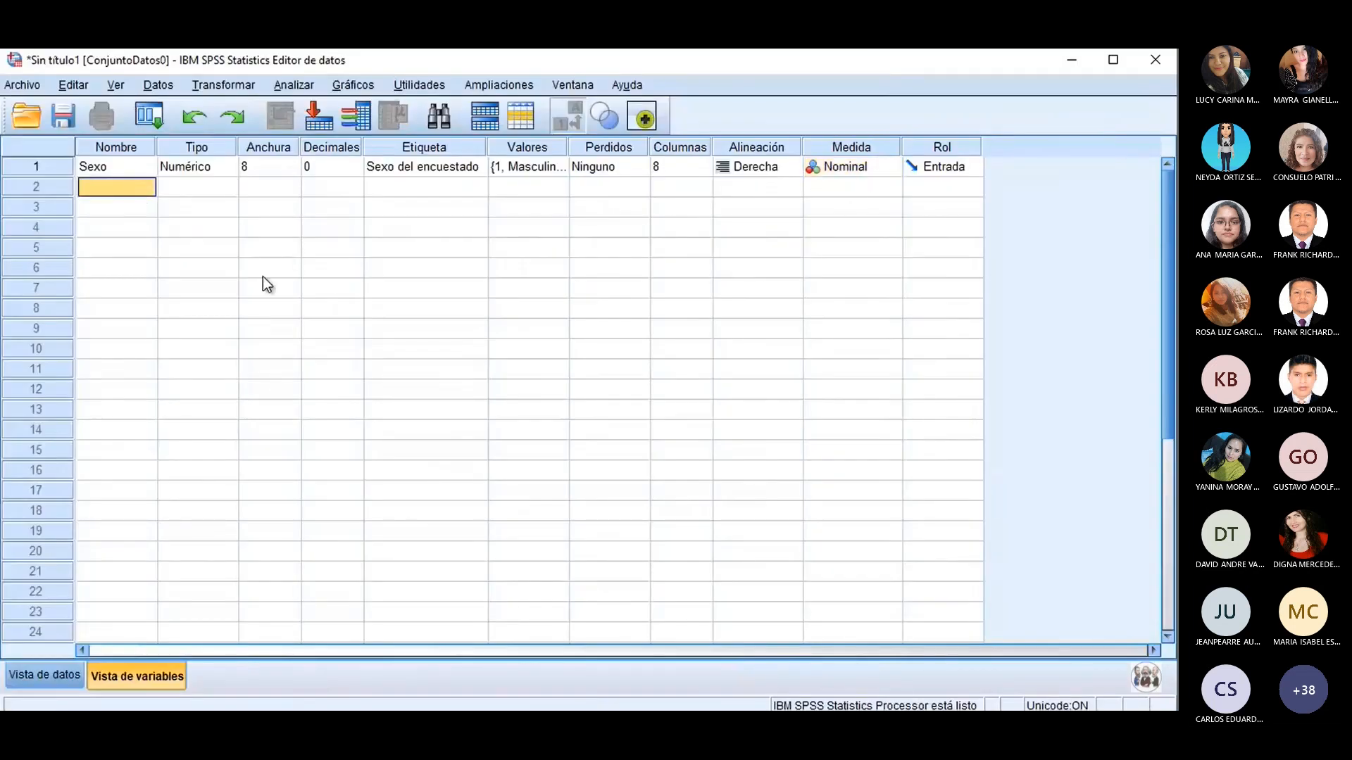
{"action": "type", "text": "Ed"}
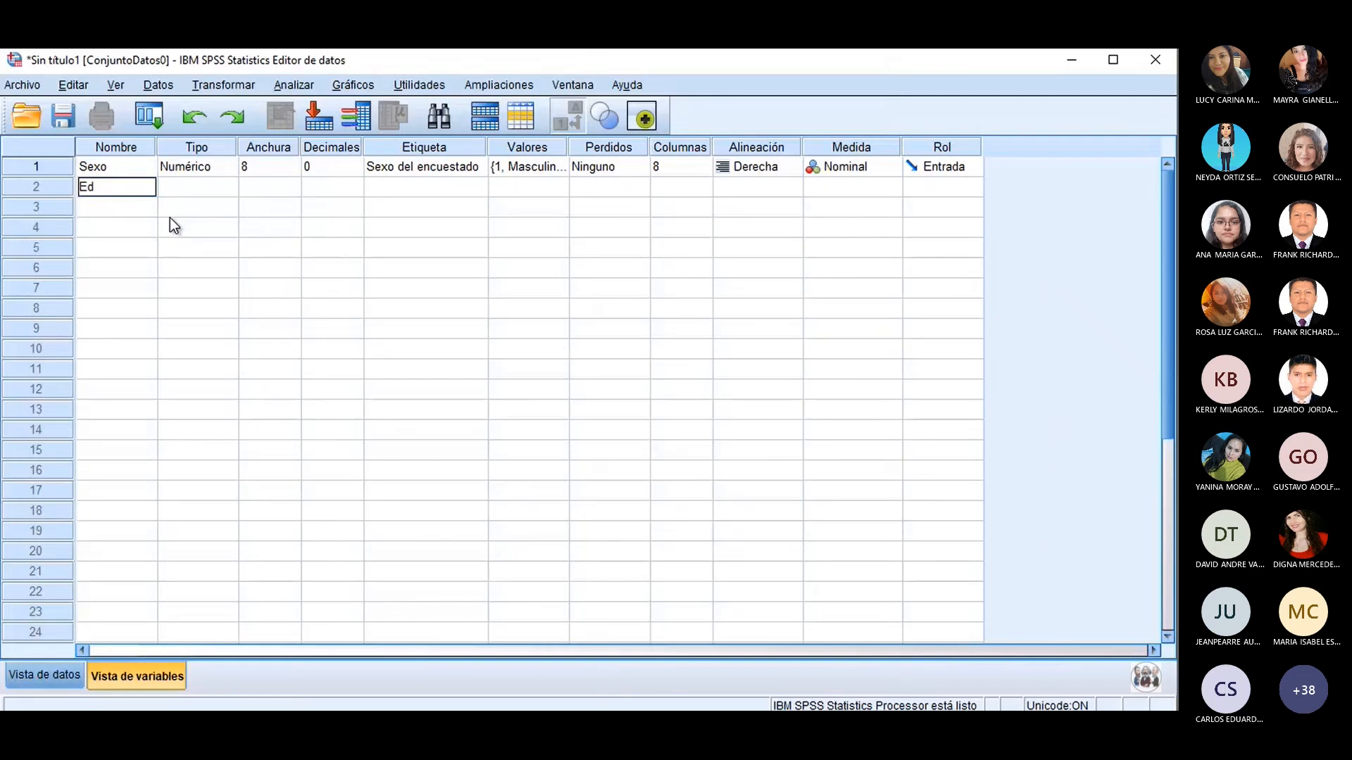
{"action": "type", "text": "ad"}
{"action": "key", "text": "Tab"}
{"action": "key", "text": "Tab"}
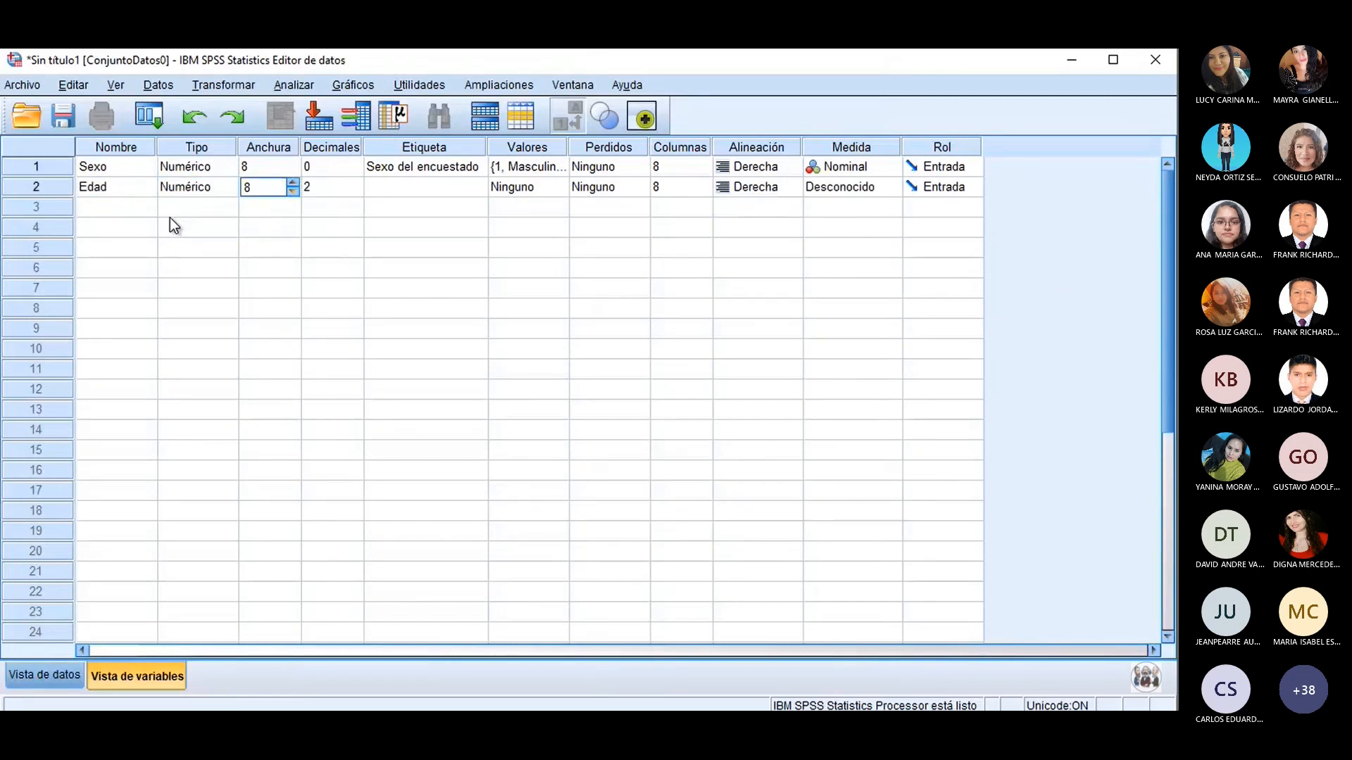
Step: Set the Edad variable's decimals to 0 and its label to "Edad de encuestado"
{"action": "key", "text": "Tab"}
{"action": "left_click", "coordinate": [352, 188]}
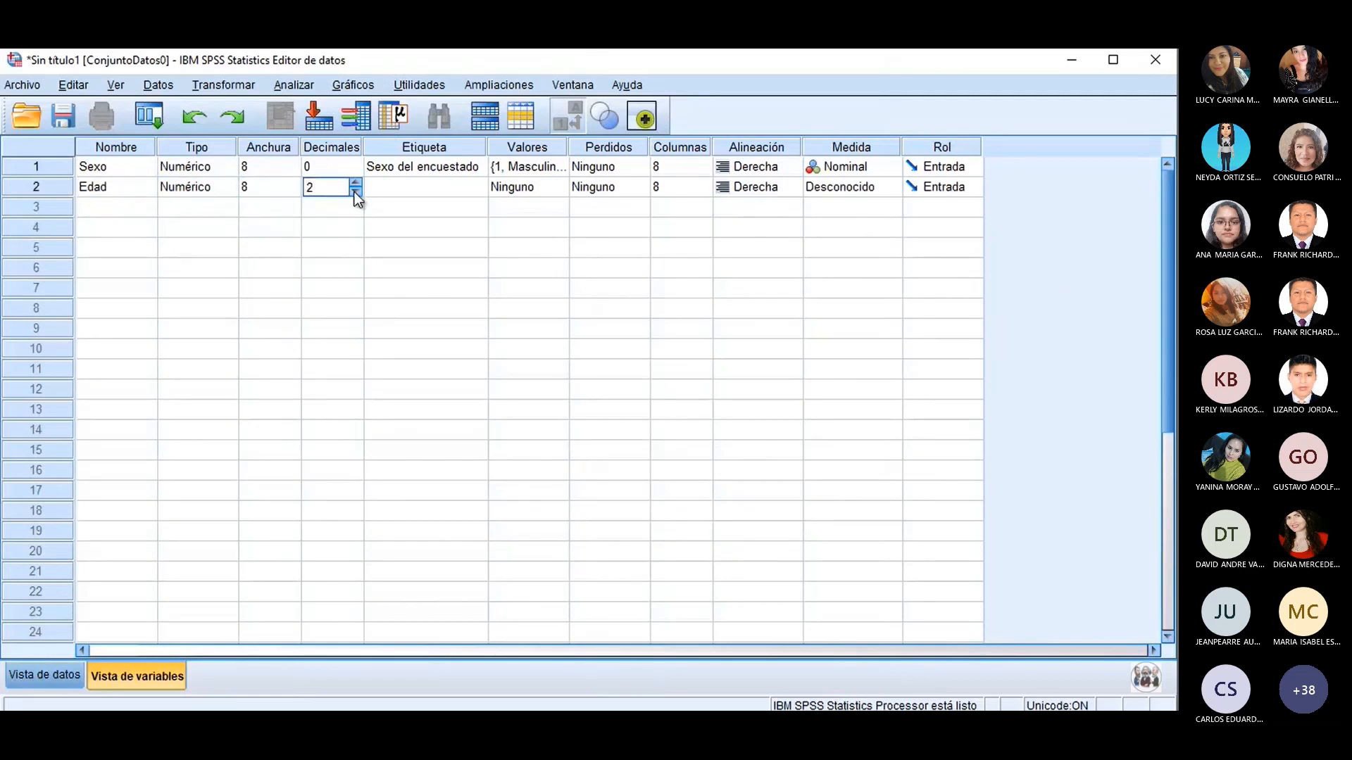
{"action": "left_click", "coordinate": [355, 192]}
{"action": "left_click", "coordinate": [355, 191]}
{"action": "left_click", "coordinate": [395, 187]}
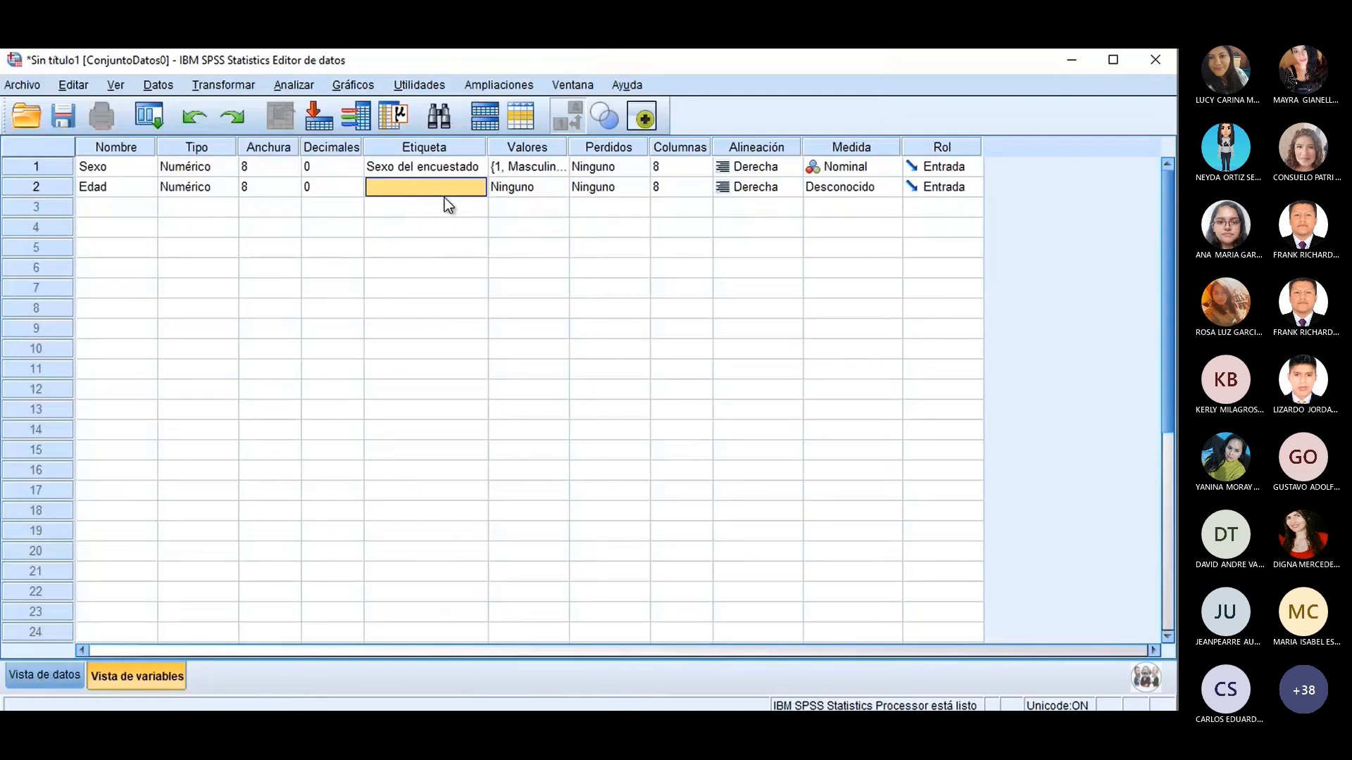
{"action": "type", "text": "Edad de en"}
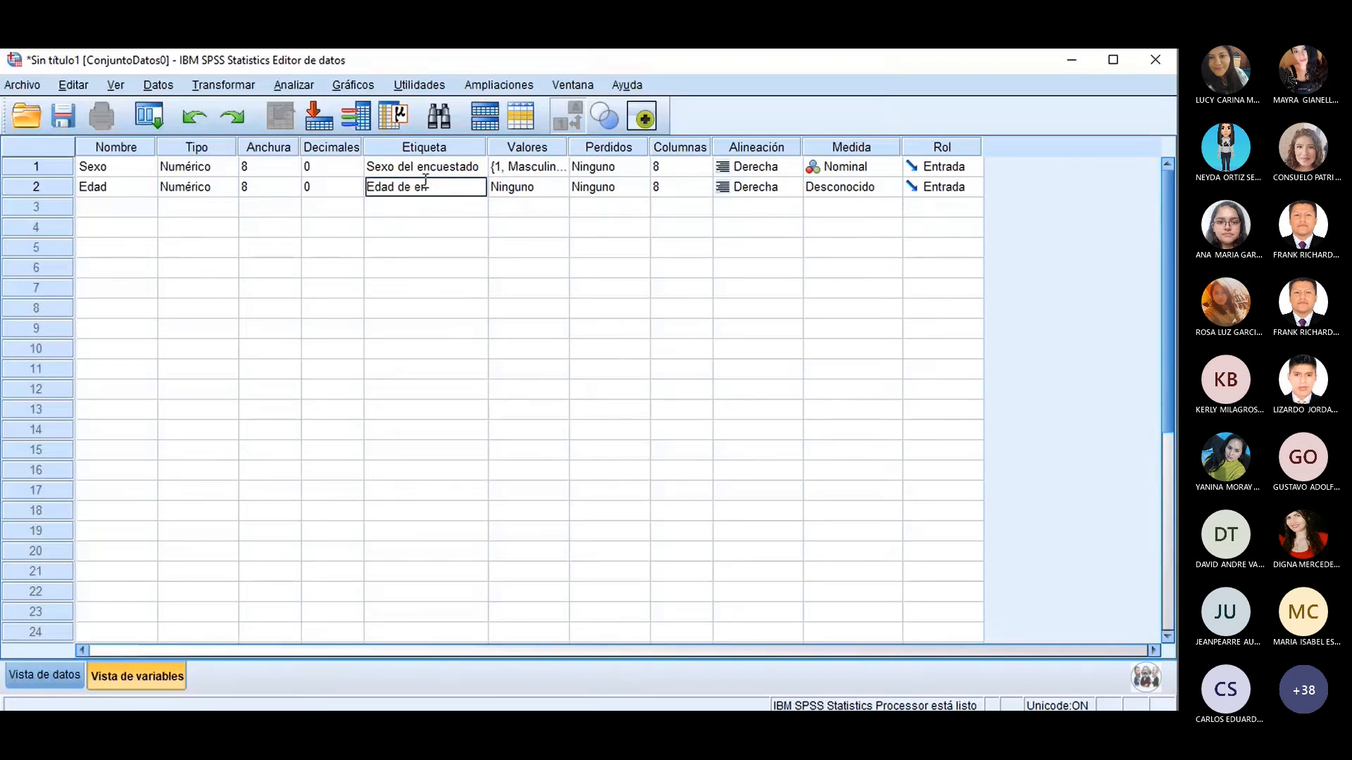
{"action": "type", "text": "cuestado"}
{"action": "left_click", "coordinate": [547, 209]}
Step: Look at the value labels, column width and alignment settings for the Edad variable without changing them
{"action": "double_click", "coordinate": [561, 189]}
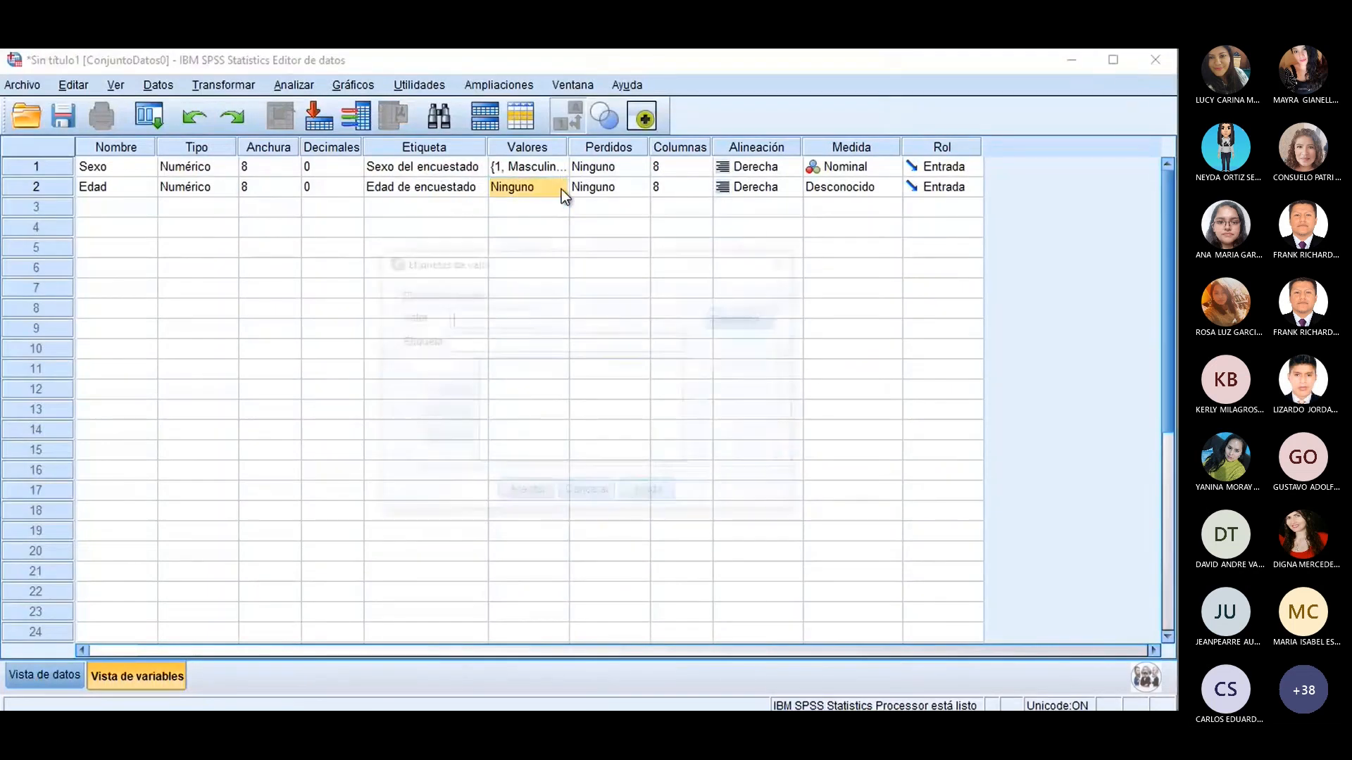
{"action": "left_click", "coordinate": [778, 264]}
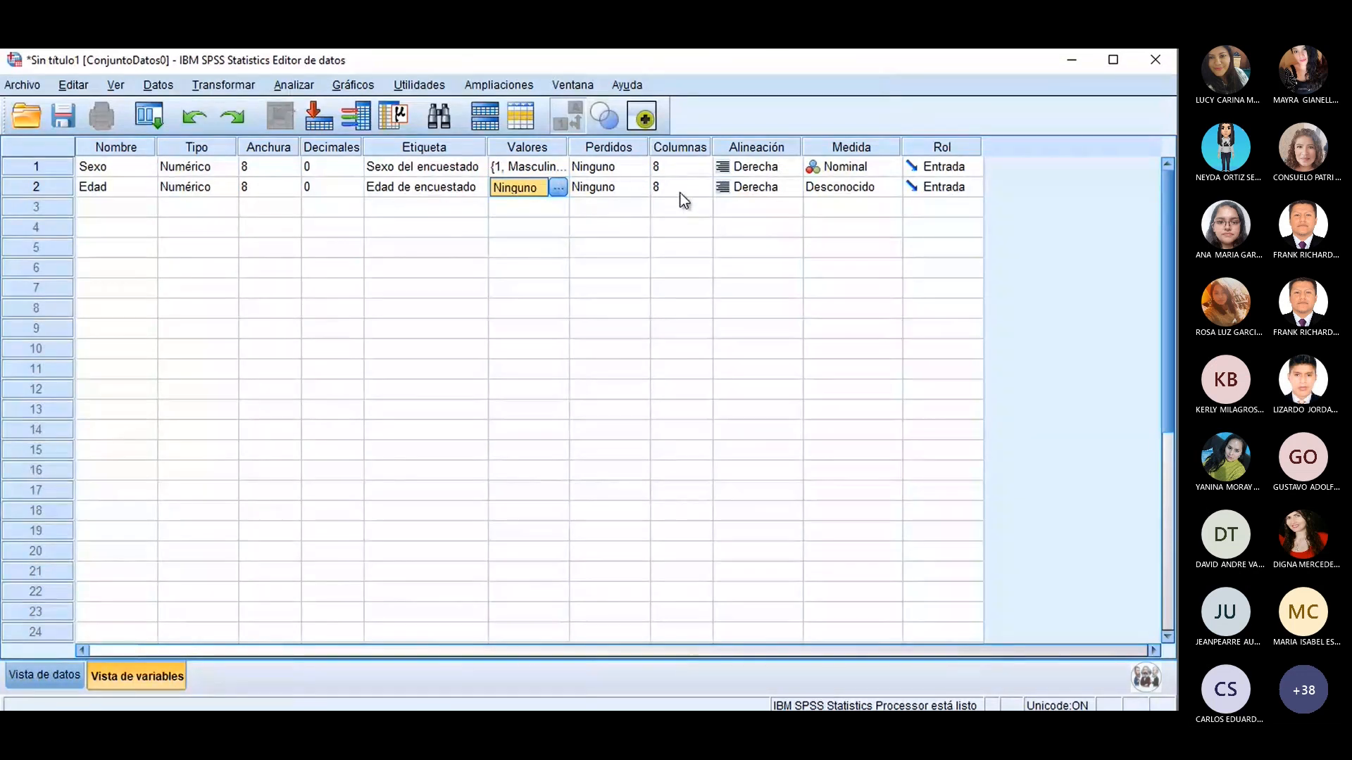
{"action": "left_click", "coordinate": [691, 150]}
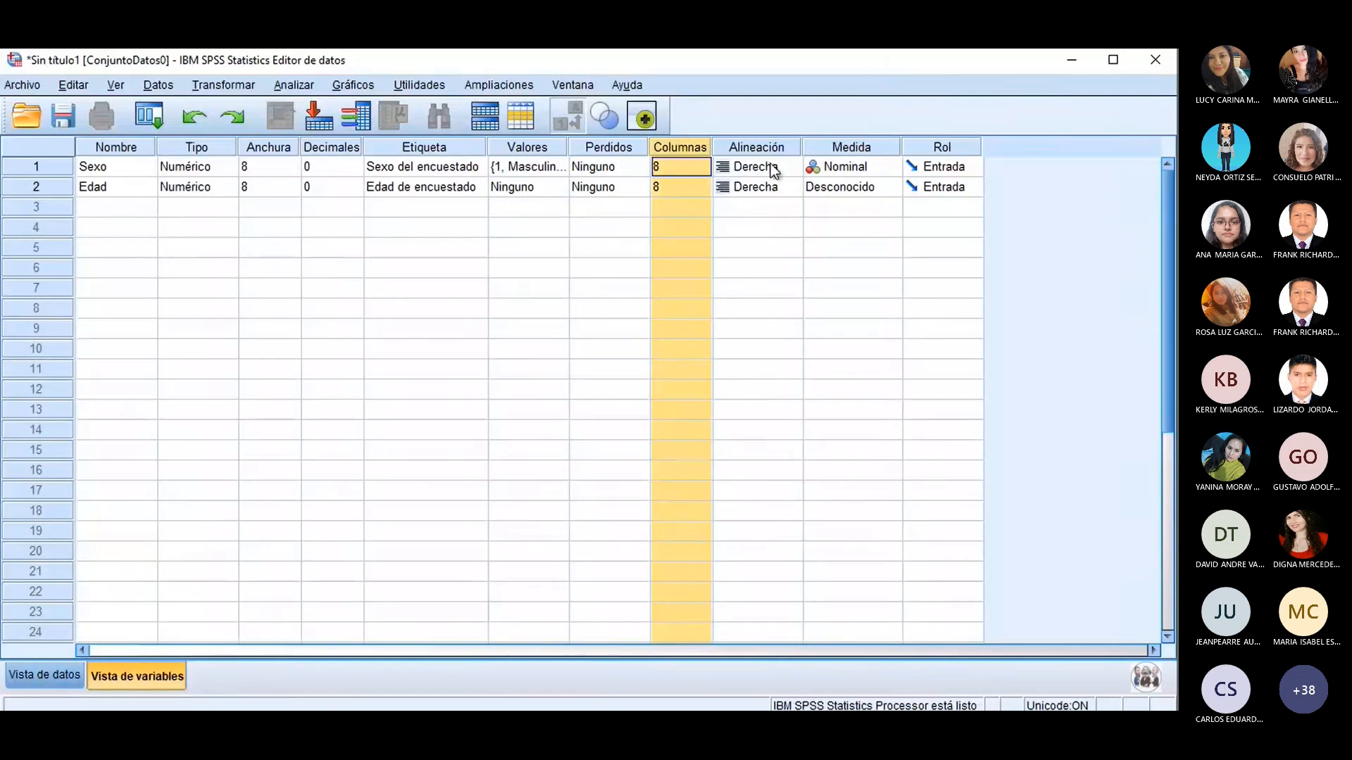
{"action": "left_click", "coordinate": [771, 146]}
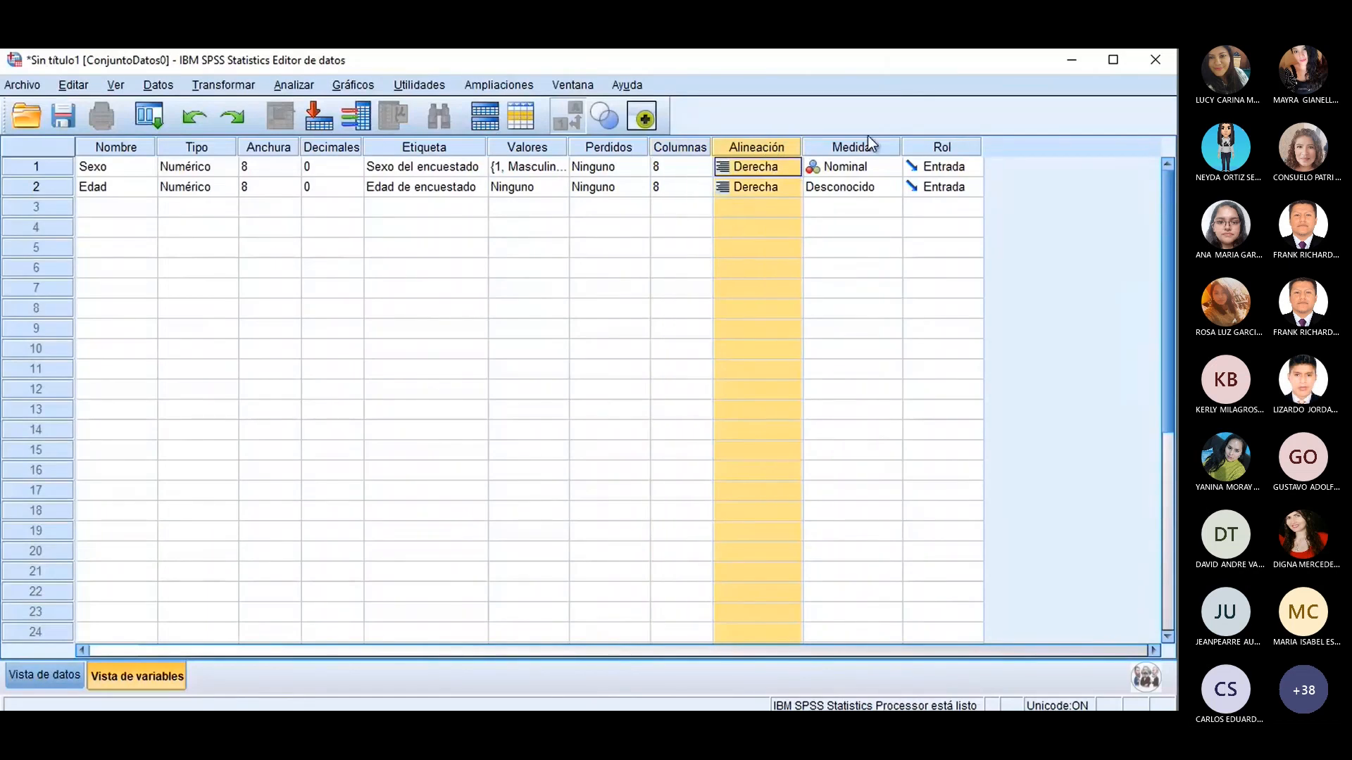
Step: Set the measurement level of the Edad variable to Escala
{"action": "left_click", "coordinate": [861, 191]}
{"action": "left_click", "coordinate": [890, 188]}
{"action": "left_click", "coordinate": [876, 212]}
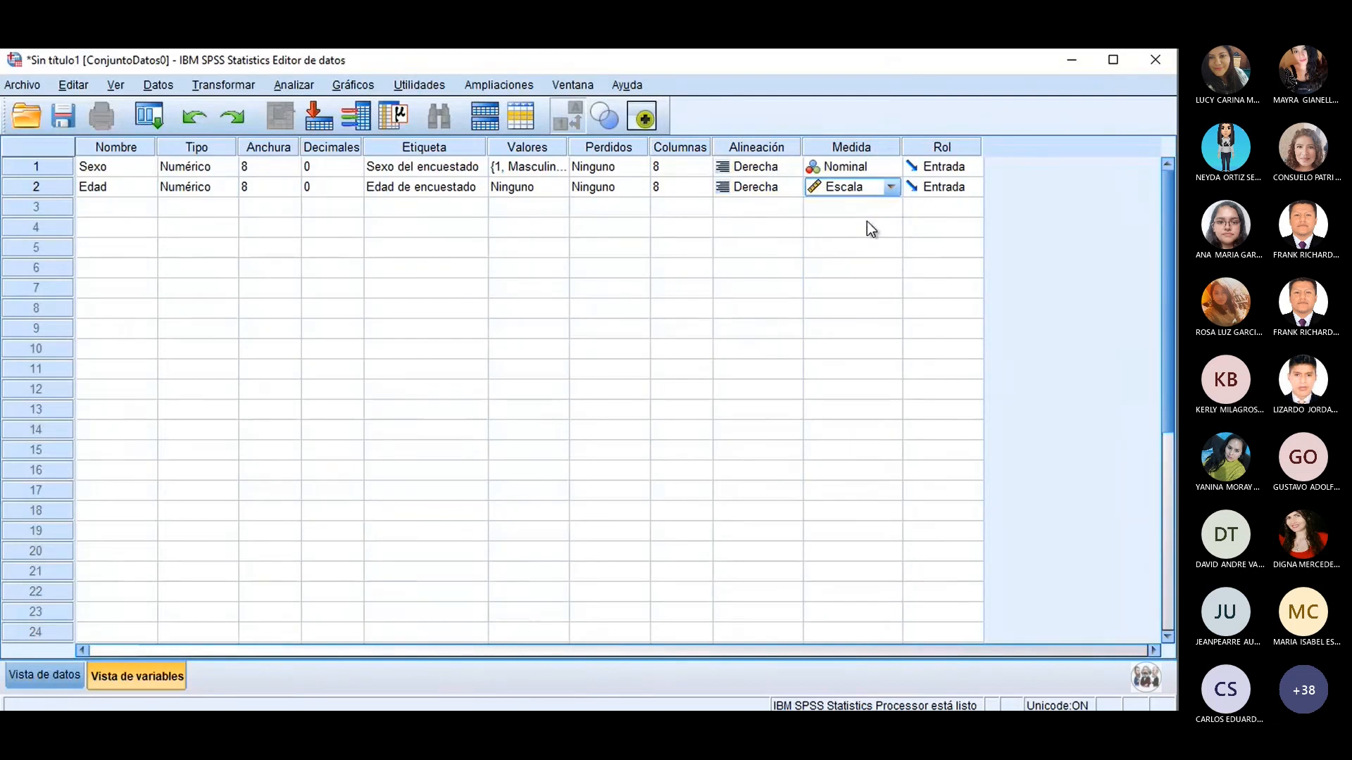
{"action": "left_click", "coordinate": [838, 246]}
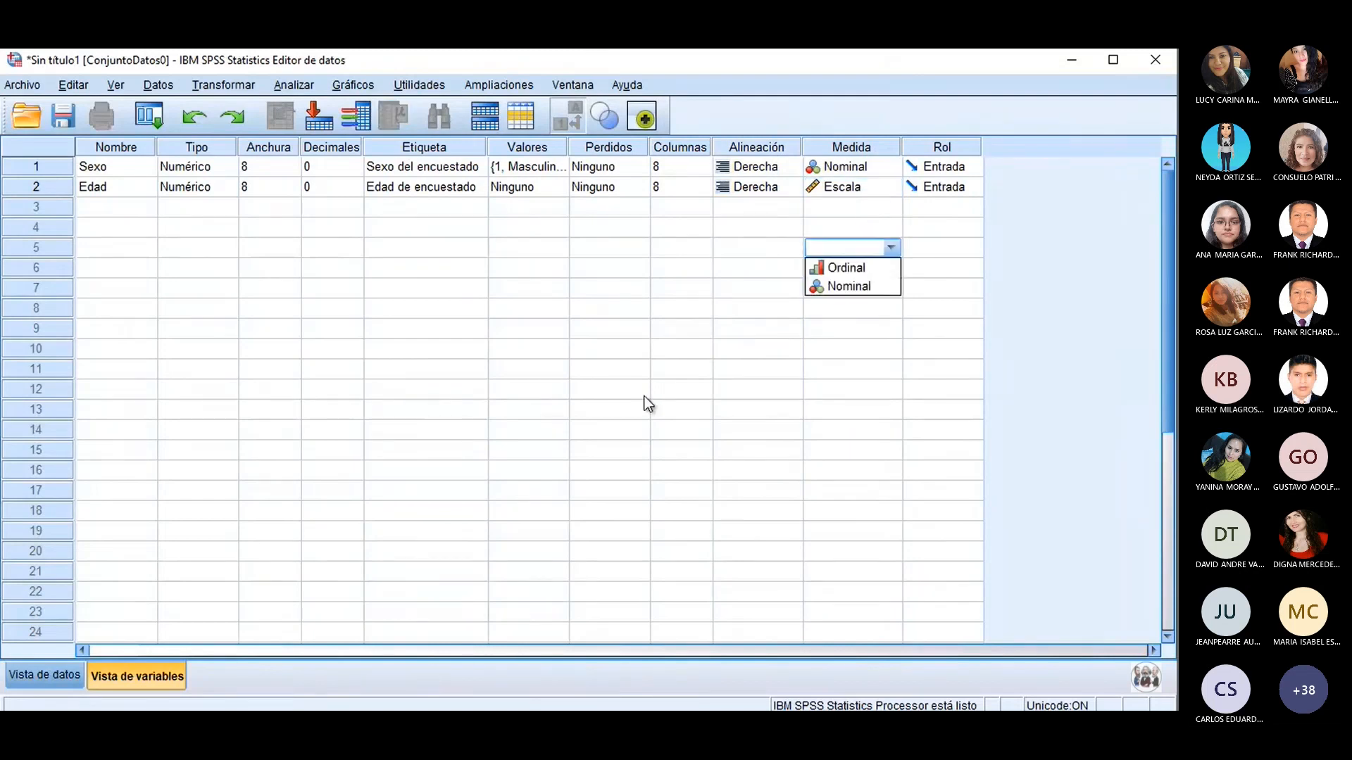
Step: Examine survey question 5 about the last course passed and its coded answers in Word, and return to the SPSS variable list
{"action": "left_click", "coordinate": [123, 206]}
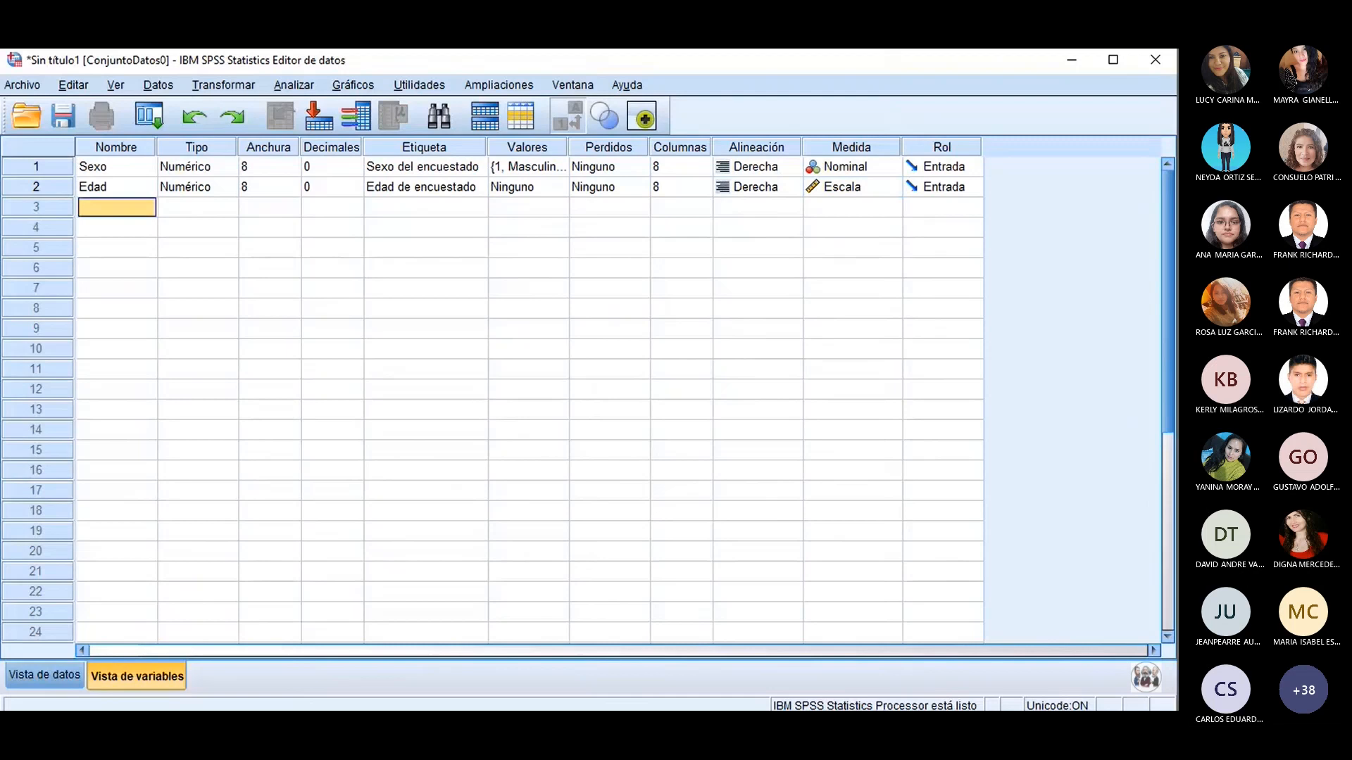
{"action": "key", "text": "alt+Tab"}
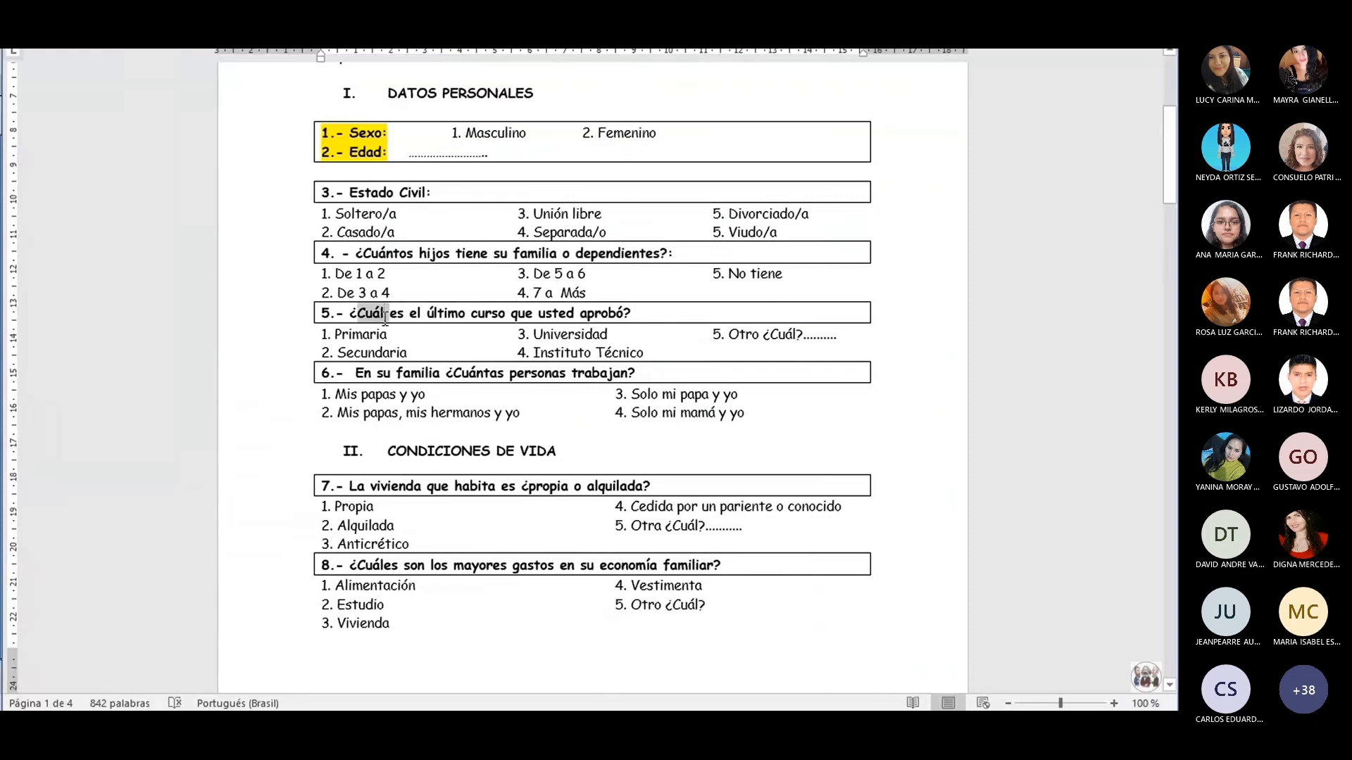
{"action": "triple_click", "coordinate": [362, 313]}
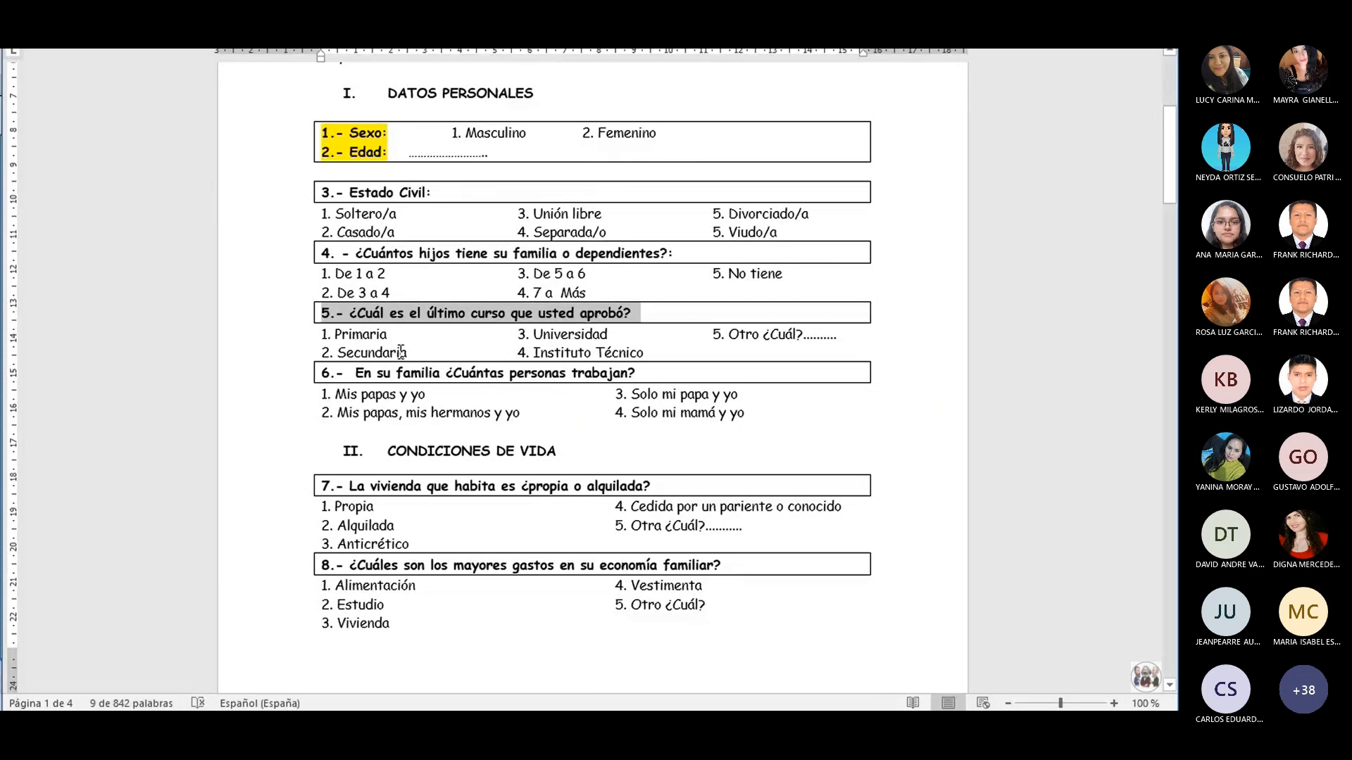
{"action": "left_click", "coordinate": [354, 336]}
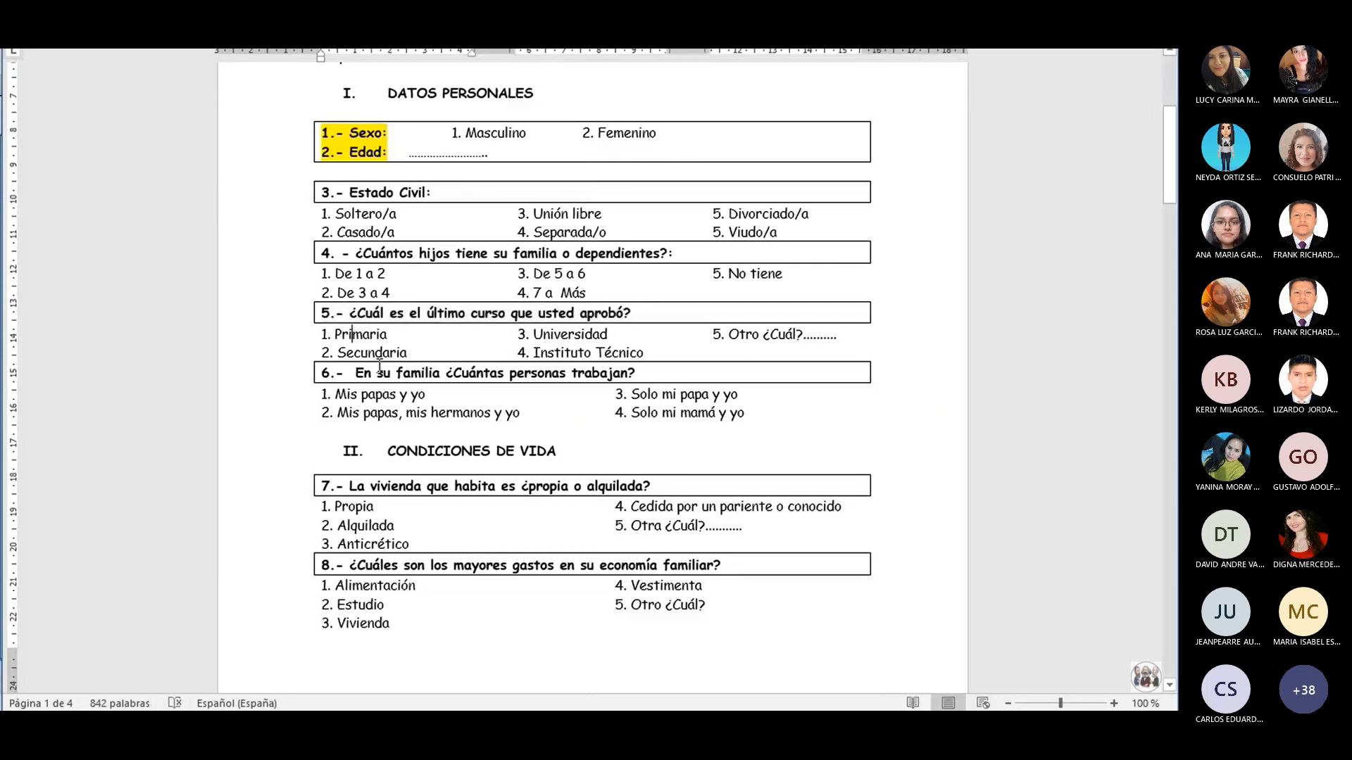
{"action": "left_click", "coordinate": [568, 334]}
{"action": "left_click", "coordinate": [571, 352]}
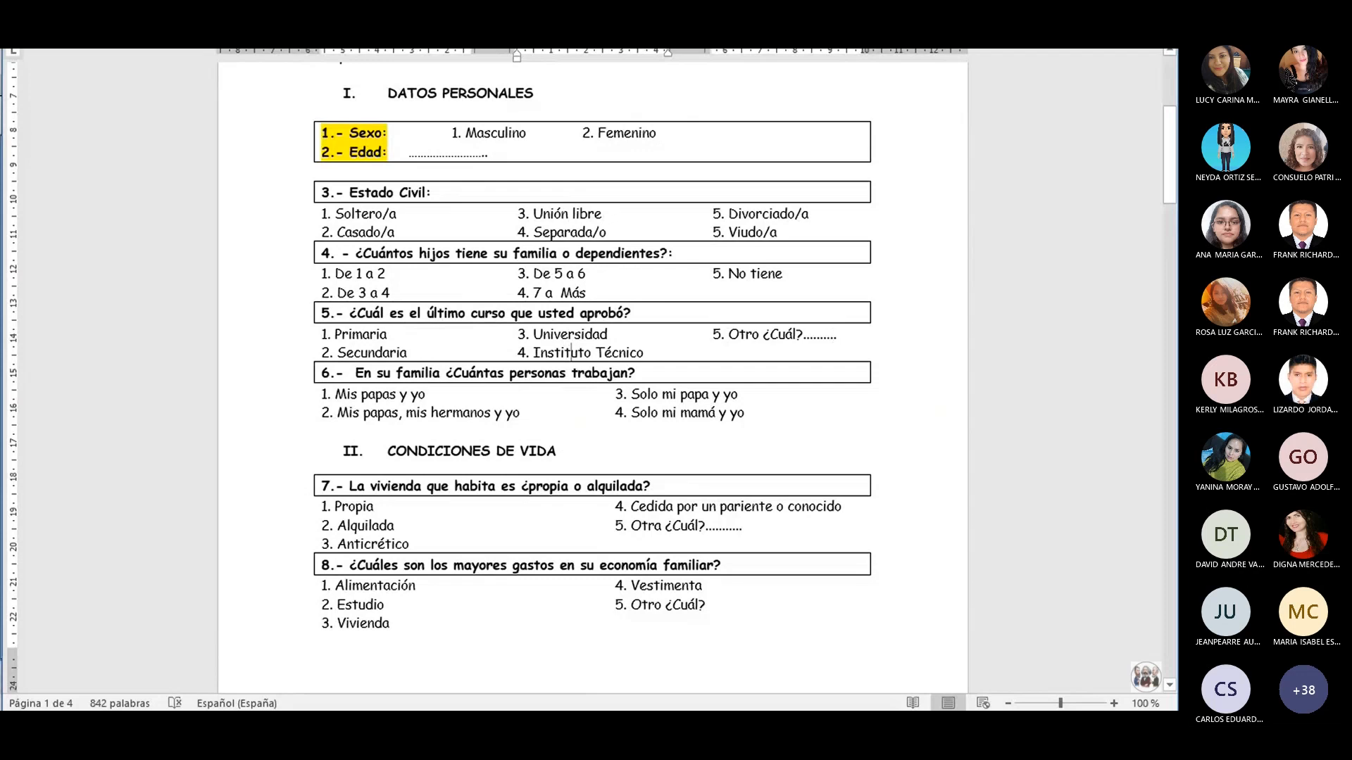
{"action": "left_click", "coordinate": [831, 727]}
{"action": "left_click", "coordinate": [743, 680]}
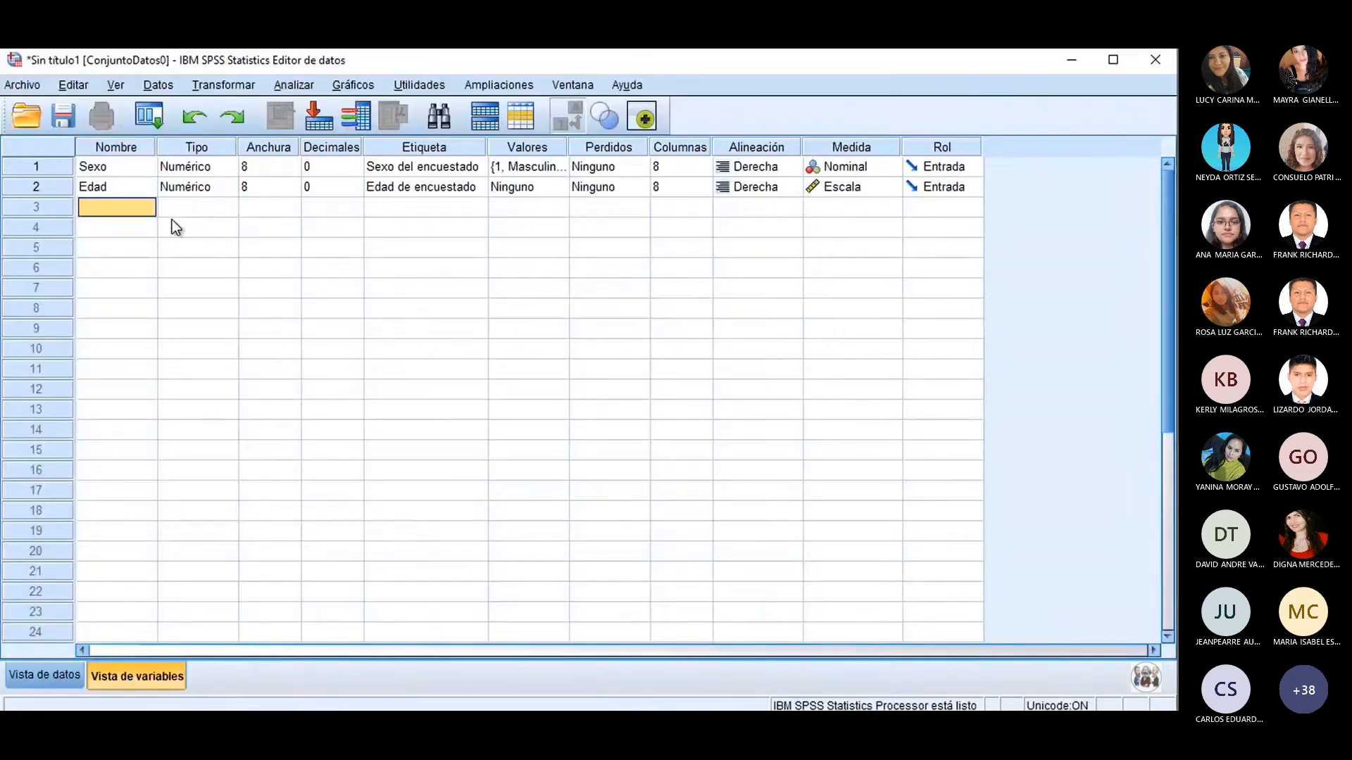
Step: Add a third variable named GInstrucción and keep its type as Numérico
{"action": "type", "text": "Gra"}
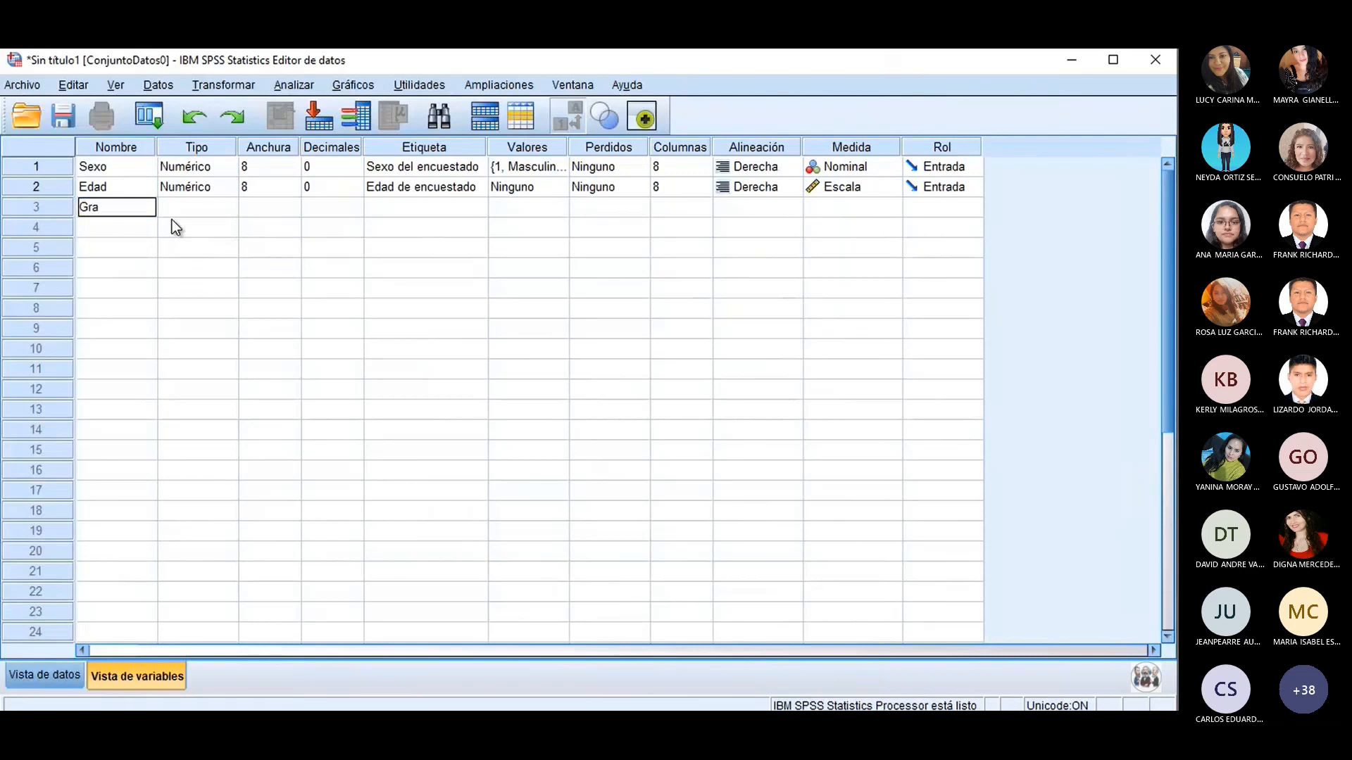
{"action": "type", "text": "Instrucción"}
{"action": "key", "text": "BackSpace"}
{"action": "key", "text": "BackSpace"}
{"action": "left_click", "coordinate": [201, 211]}
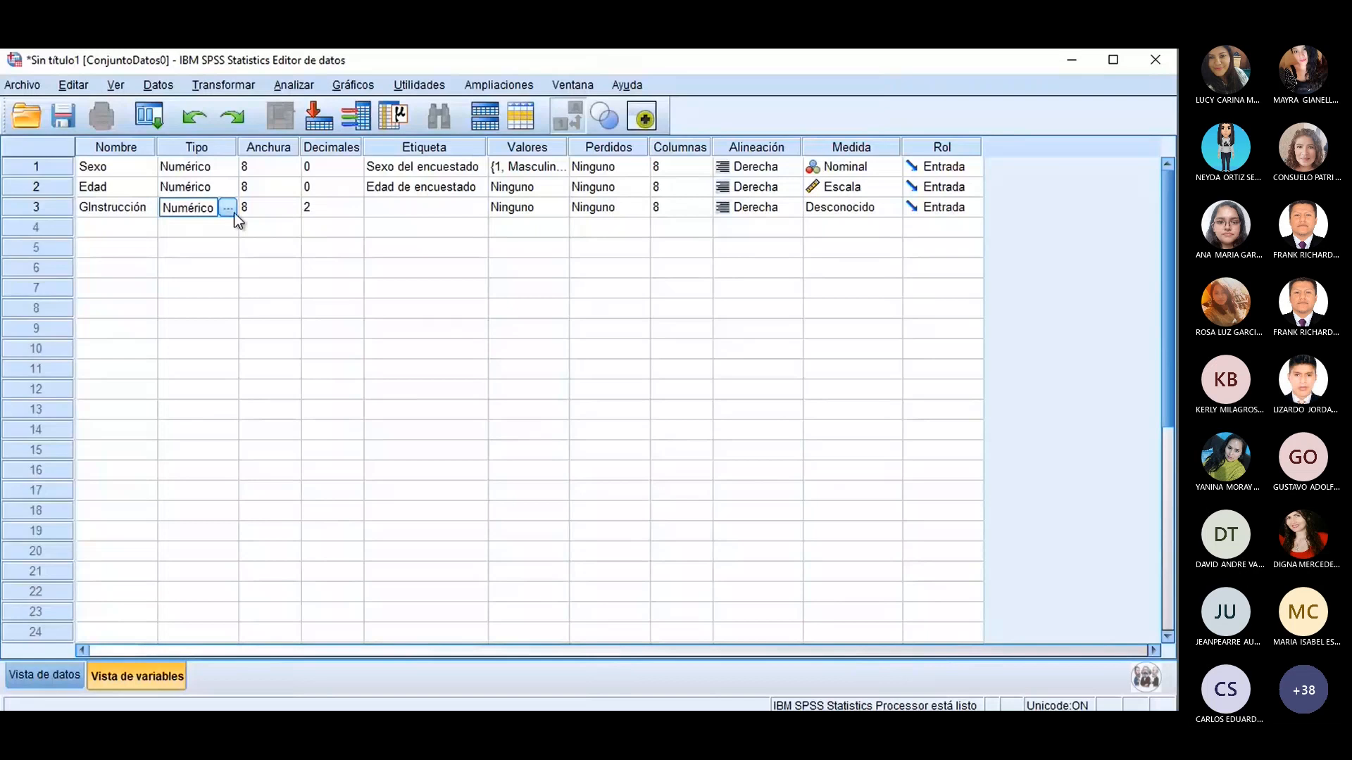
{"action": "left_click", "coordinate": [226, 209]}
{"action": "left_click", "coordinate": [807, 240]}
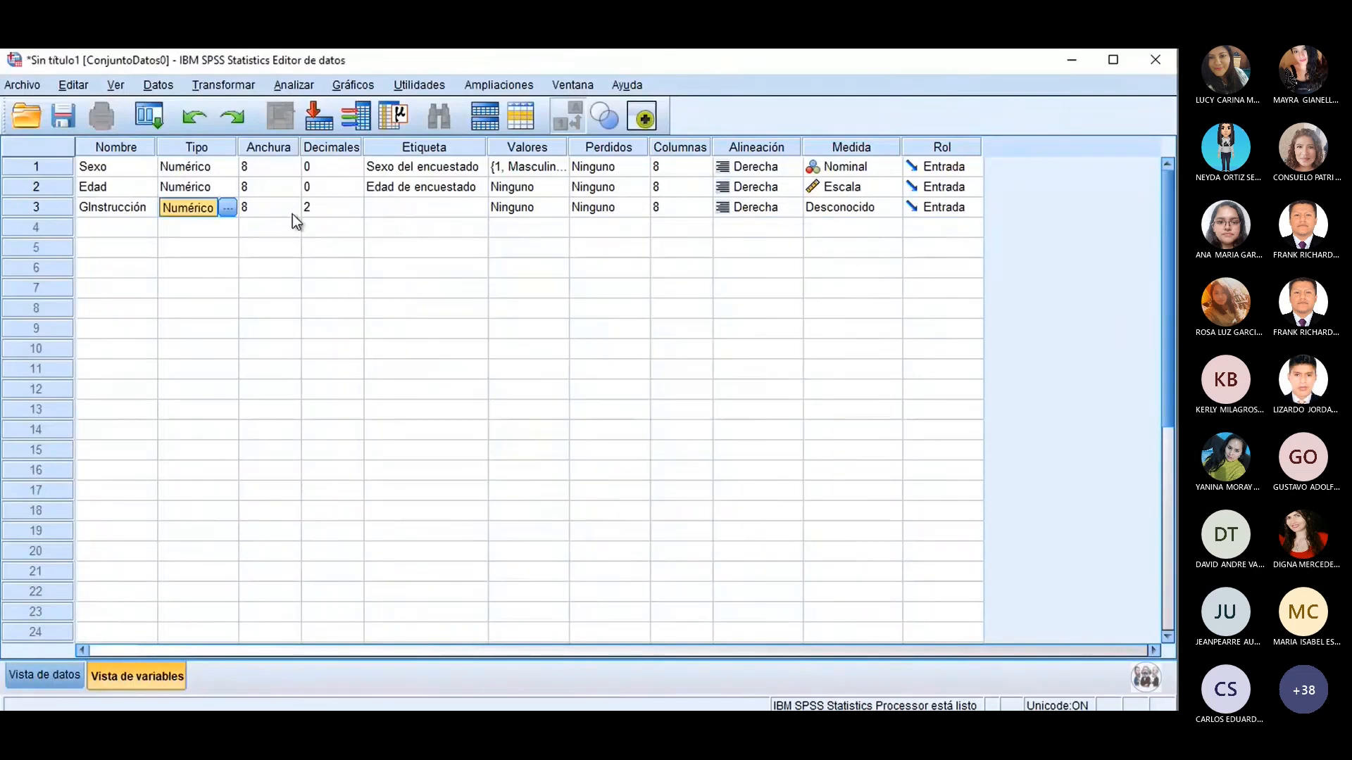
Step: Keep the GInstrucción variable's width at 8 and set its decimals to 0
{"action": "left_click", "coordinate": [293, 214]}
{"action": "left_click", "coordinate": [290, 212]}
{"action": "left_click", "coordinate": [297, 204]}
{"action": "left_click", "coordinate": [355, 210]}
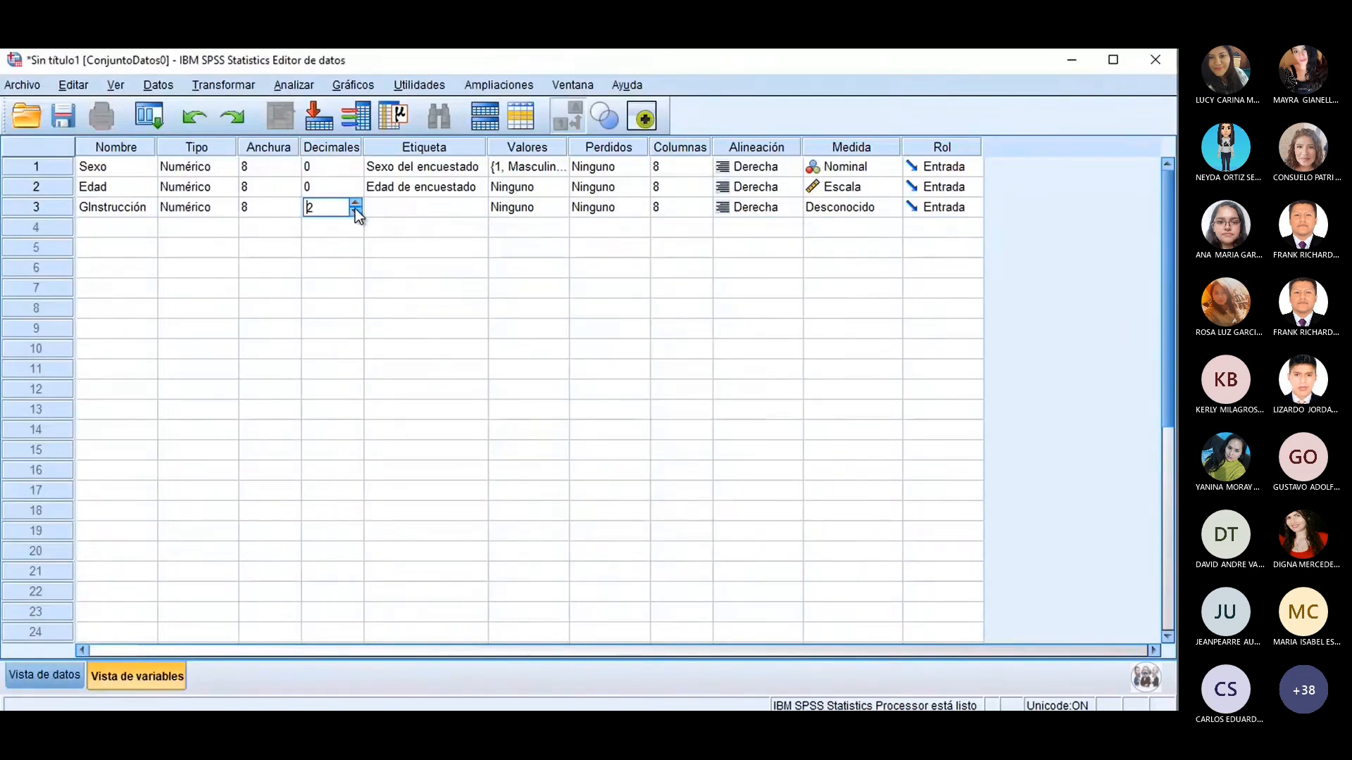
{"action": "left_click", "coordinate": [357, 211]}
{"action": "left_click", "coordinate": [357, 213]}
Step: Label the GInstrucción variable "Grado de instrucción alcanzado por el encuestado" and widen the Etiqueta column to fit the text
{"action": "left_click", "coordinate": [438, 214]}
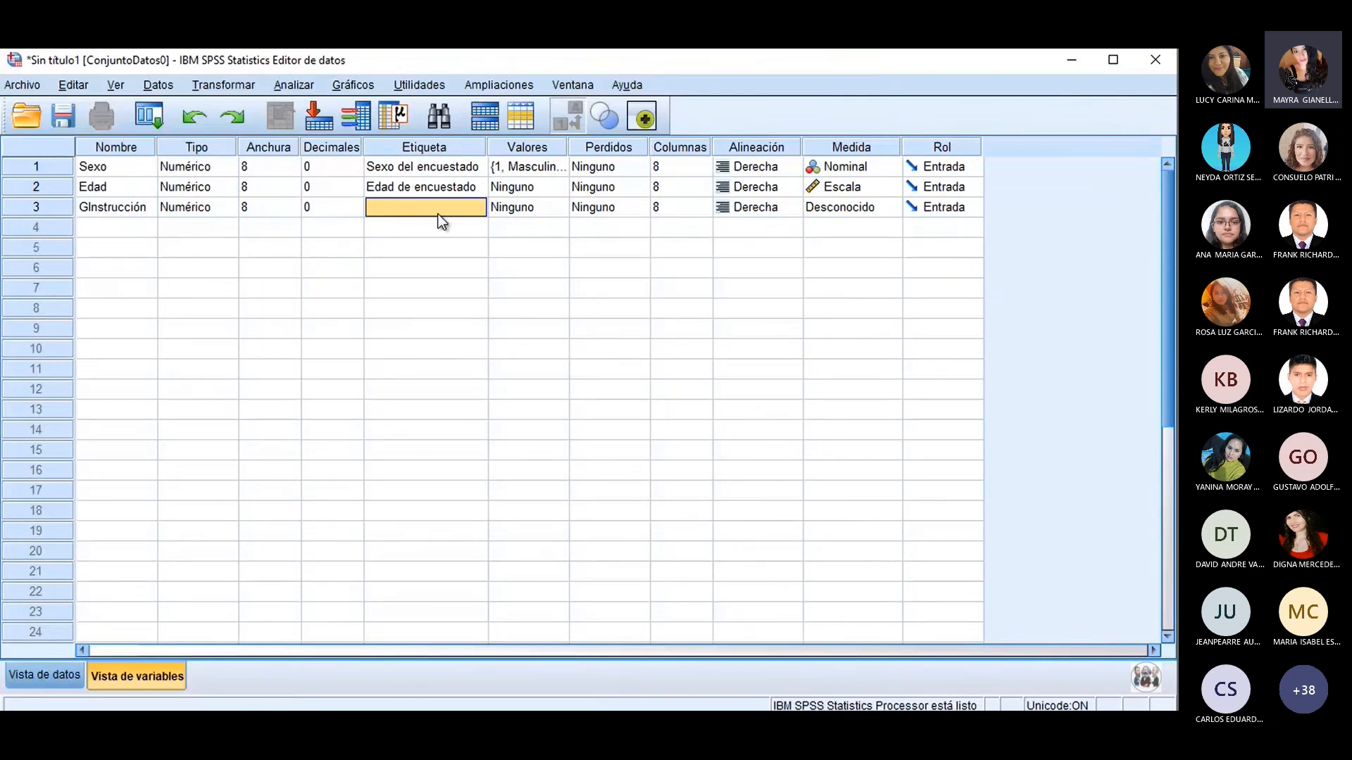
{"action": "type", "text": "Gr"}
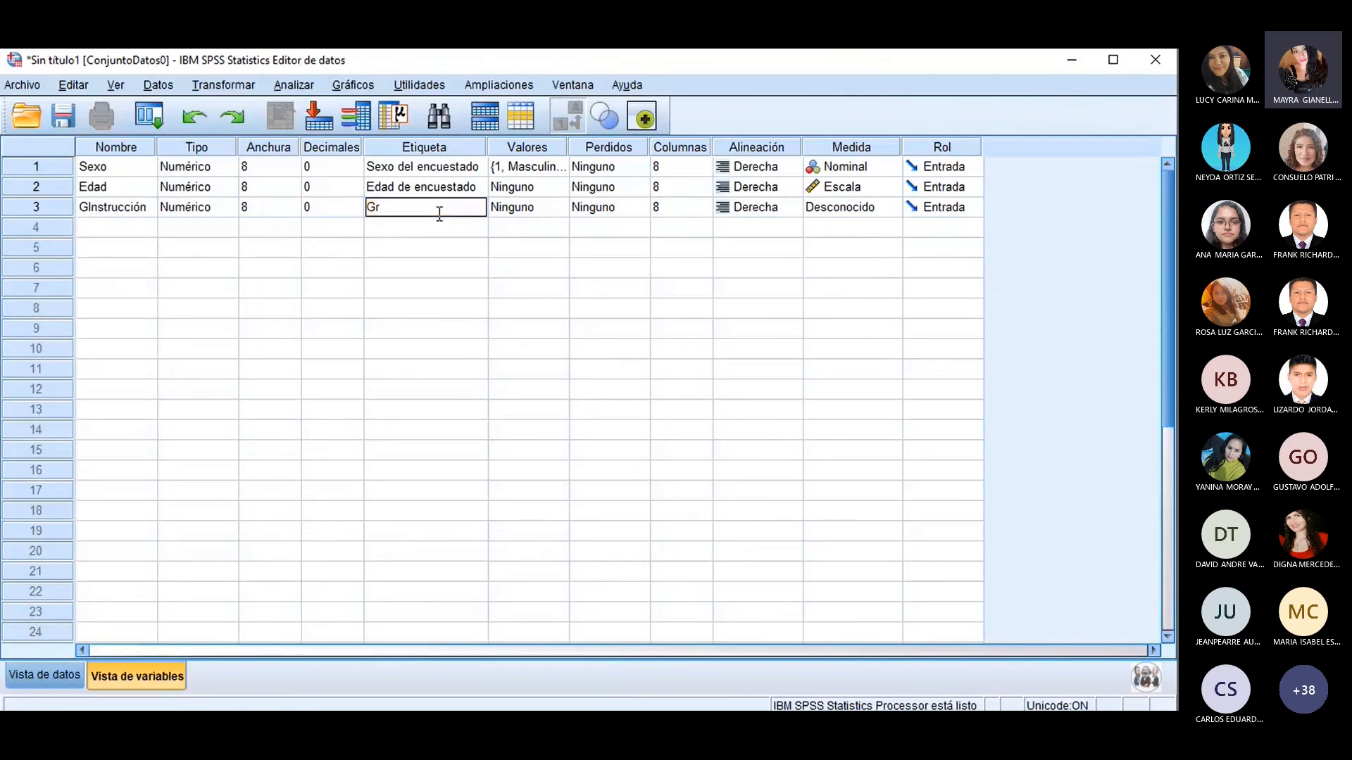
{"action": "type", "text": "ado de instruccip"}
{"action": "key", "text": "BackSpace"}
{"action": "key", "text": "BackSpace"}
{"action": "type", "text": "ón del encuestado"}
{"action": "left_click", "coordinate": [535, 275]}
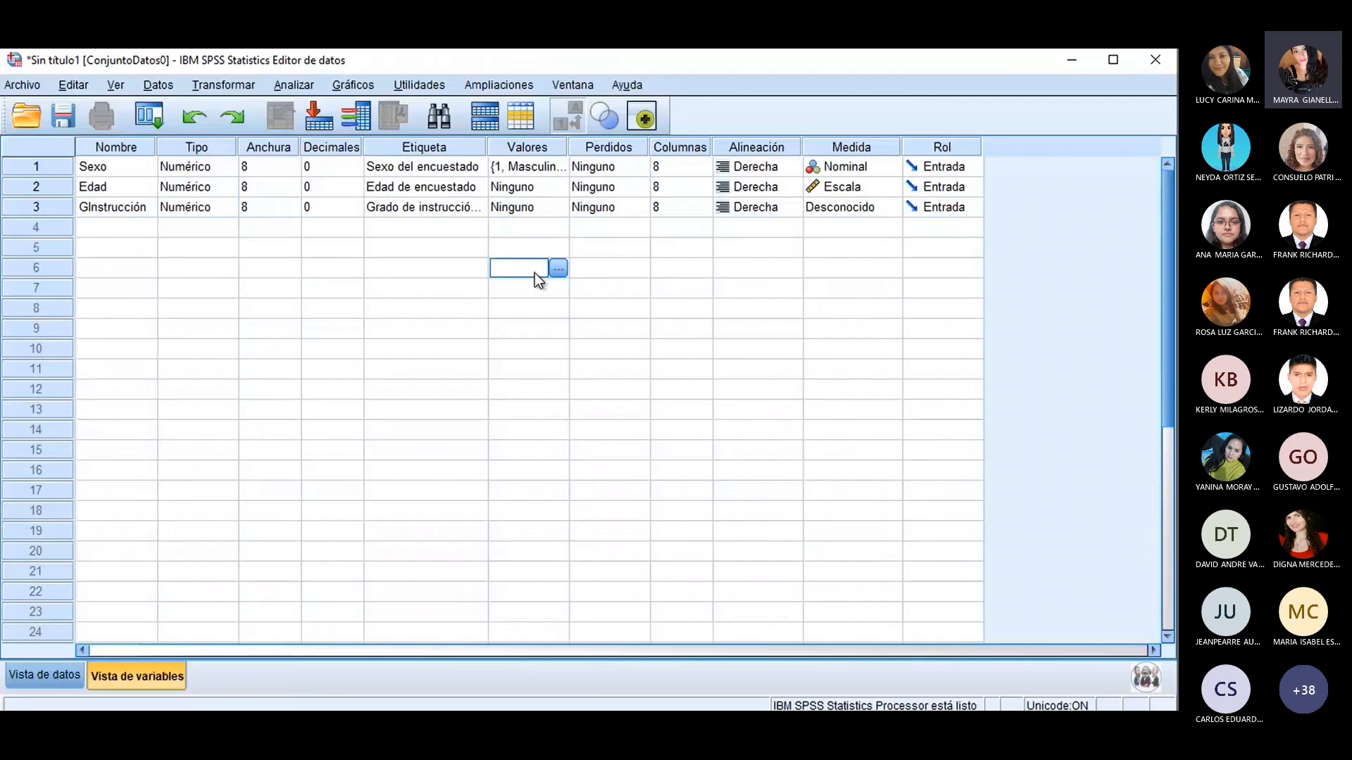
{"action": "left_click_drag", "start_coordinate": [488, 146], "coordinate": [631, 146]}
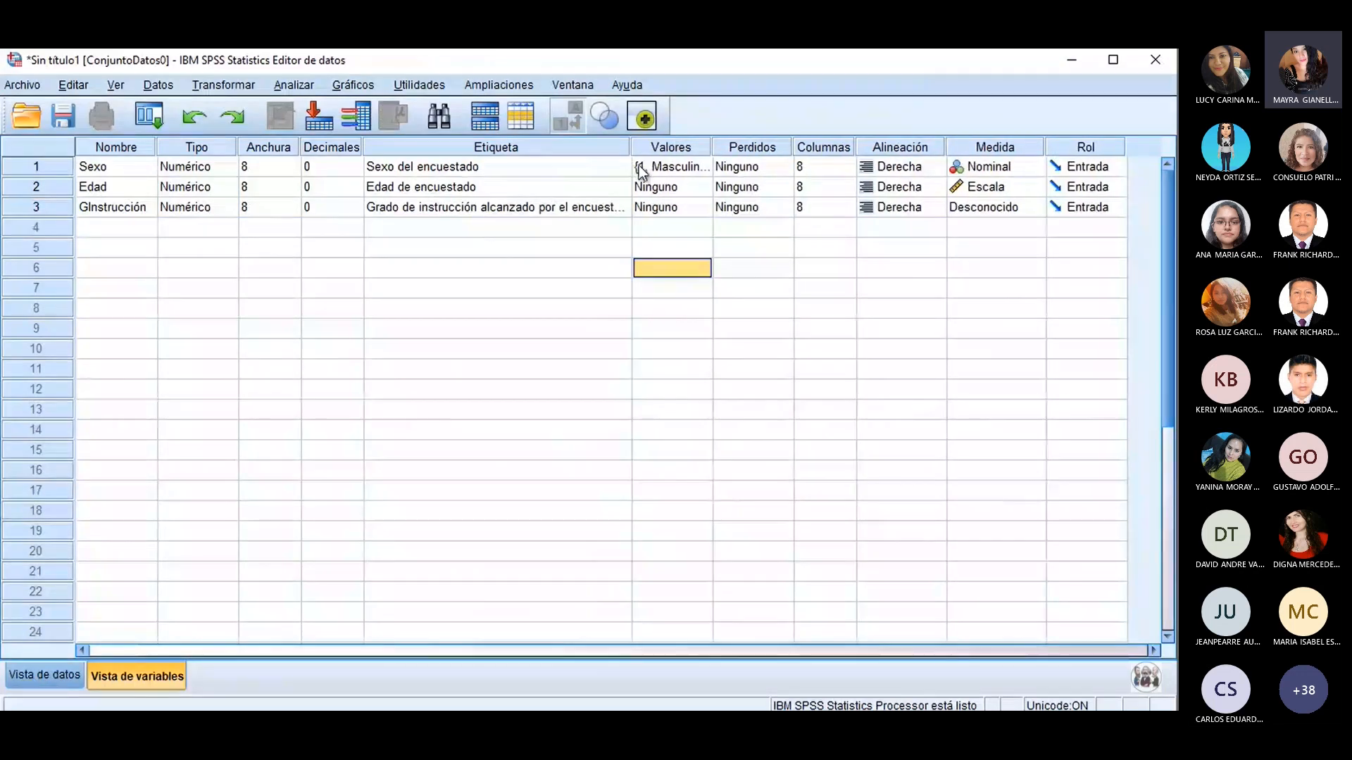
Step: Define value labels for the GInstrucción variable, adding 1 as "Primaria" and 2 as "Secundaria"
{"action": "left_click", "coordinate": [704, 207]}
{"action": "left_click", "coordinate": [713, 207]}
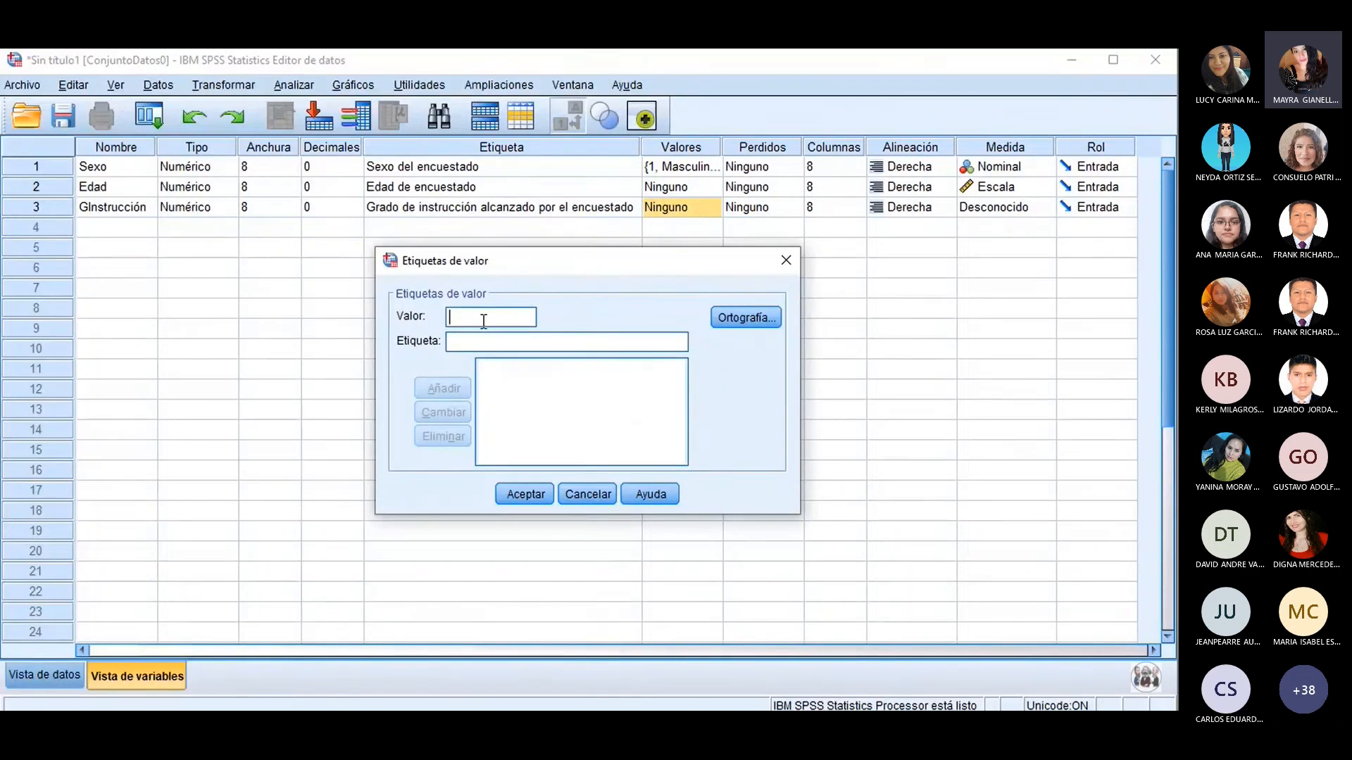
{"action": "type", "text": "1"}
{"action": "key", "text": "Tab"}
{"action": "type", "text": "Primaria"}
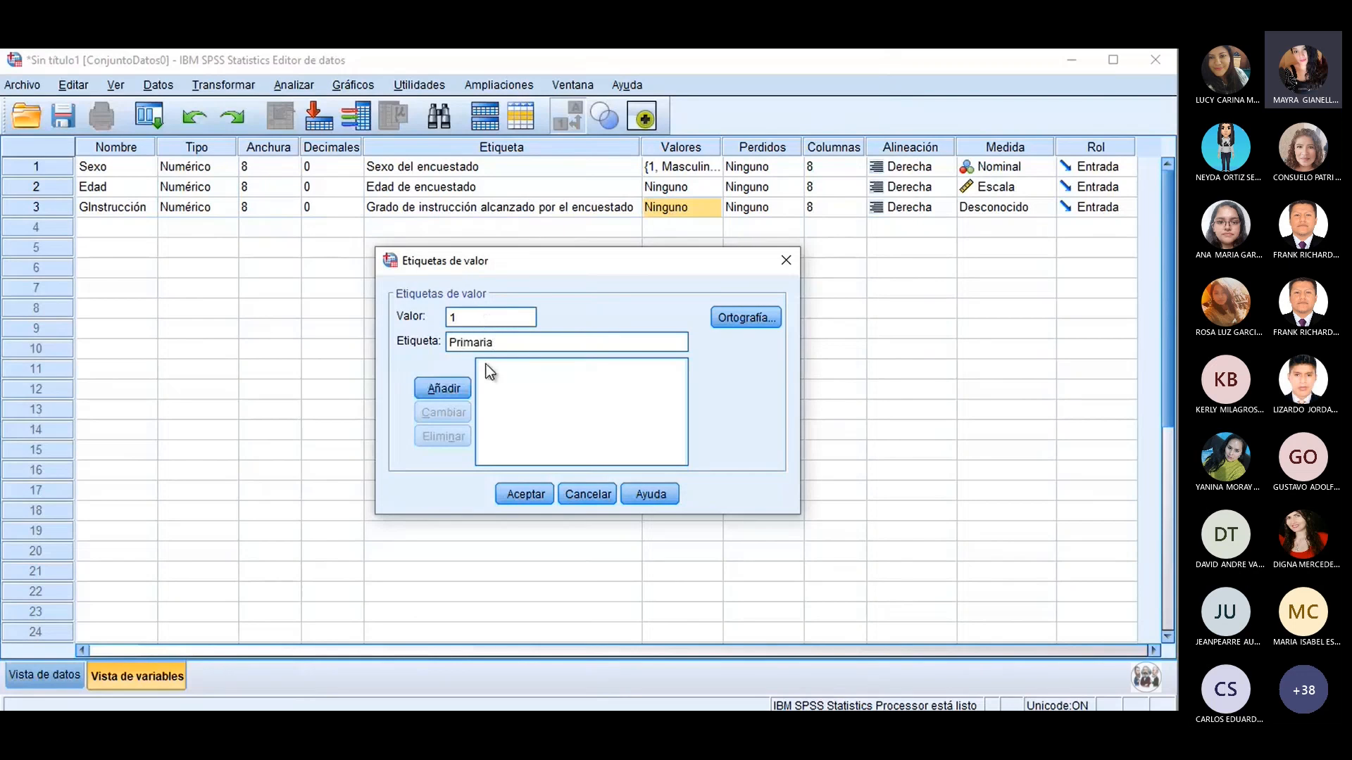
{"action": "left_click", "coordinate": [450, 389]}
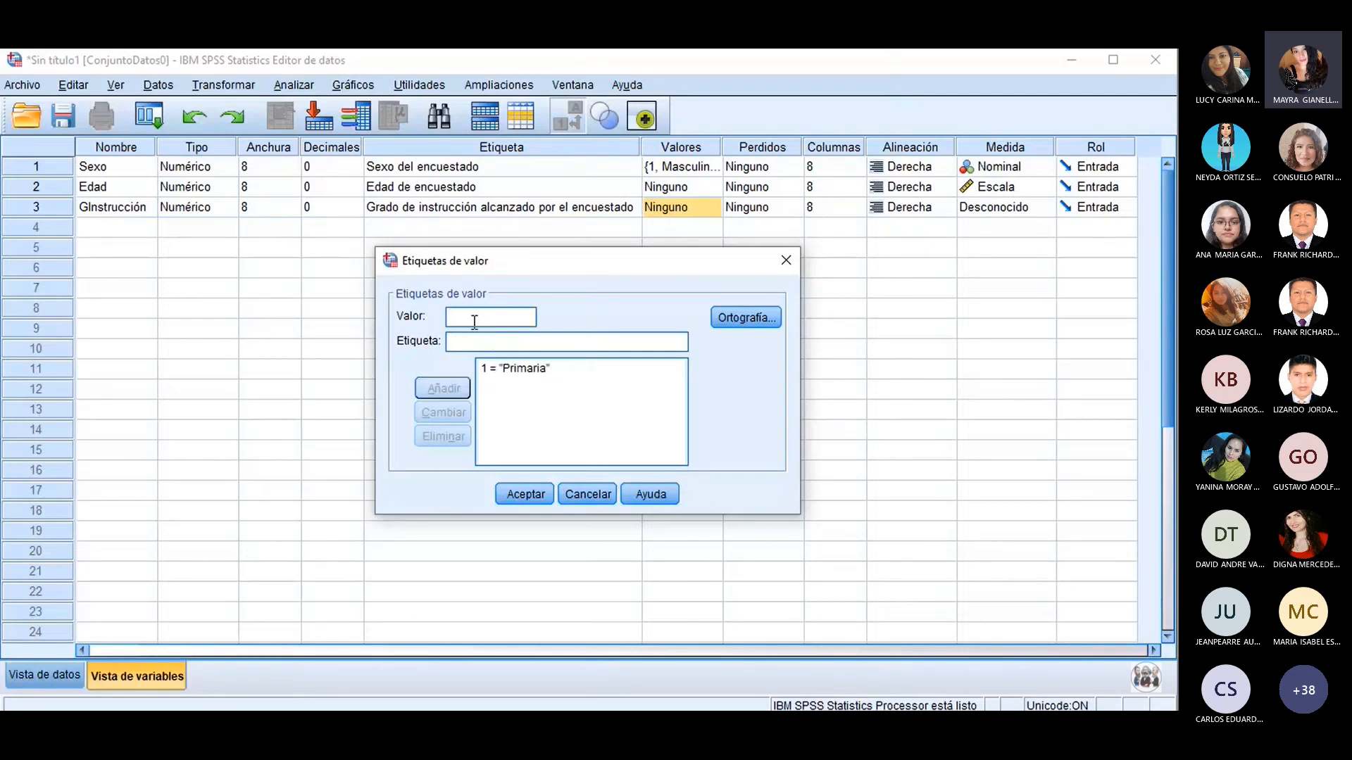
{"action": "type", "text": "2"}
{"action": "key", "text": "Tab"}
{"action": "type", "text": "Se"}
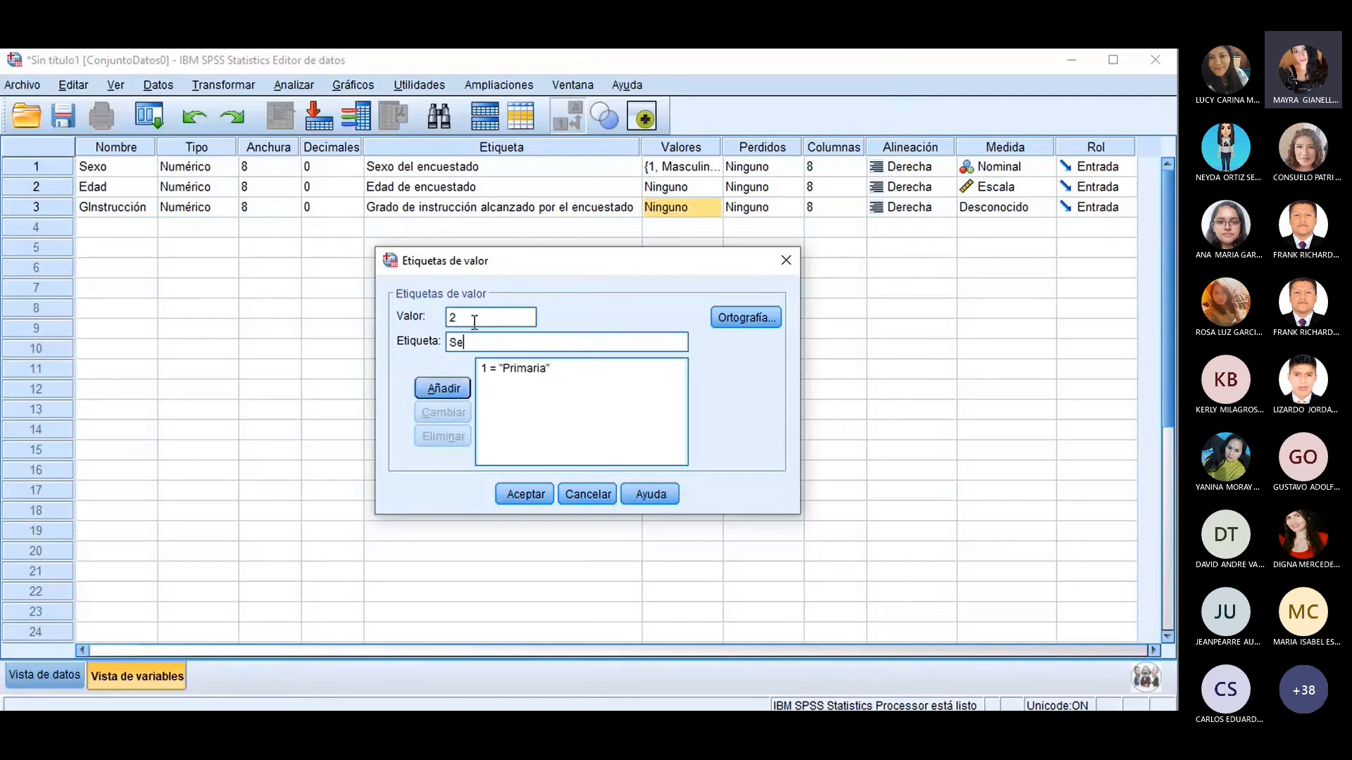
{"action": "type", "text": "cundaria"}
{"action": "key", "text": "Return"}
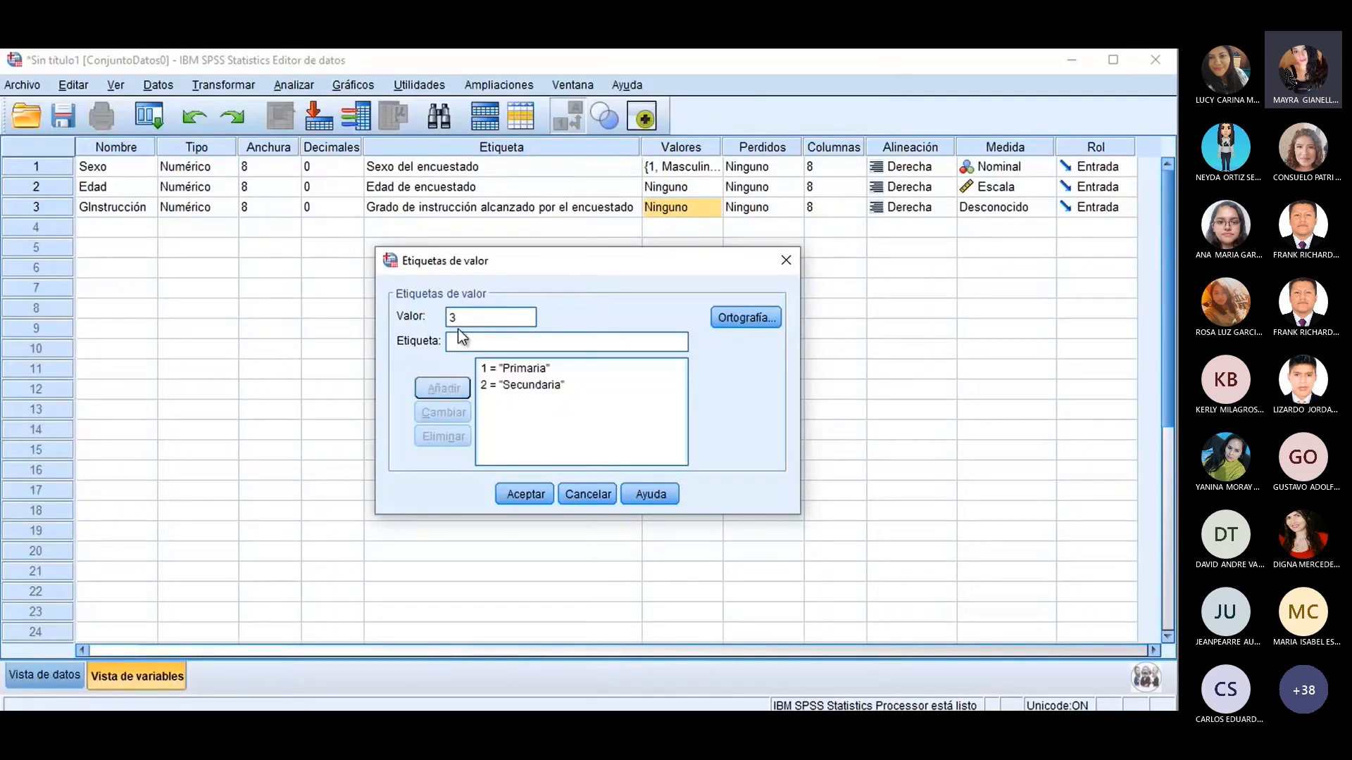
Step: Add value labels 3 as "Técnico" and 4 as "Universitario" for the GInstrucción variable
{"action": "type", "text": "3"}
{"action": "key", "text": "Tab"}
{"action": "type", "text": "Técnico"}
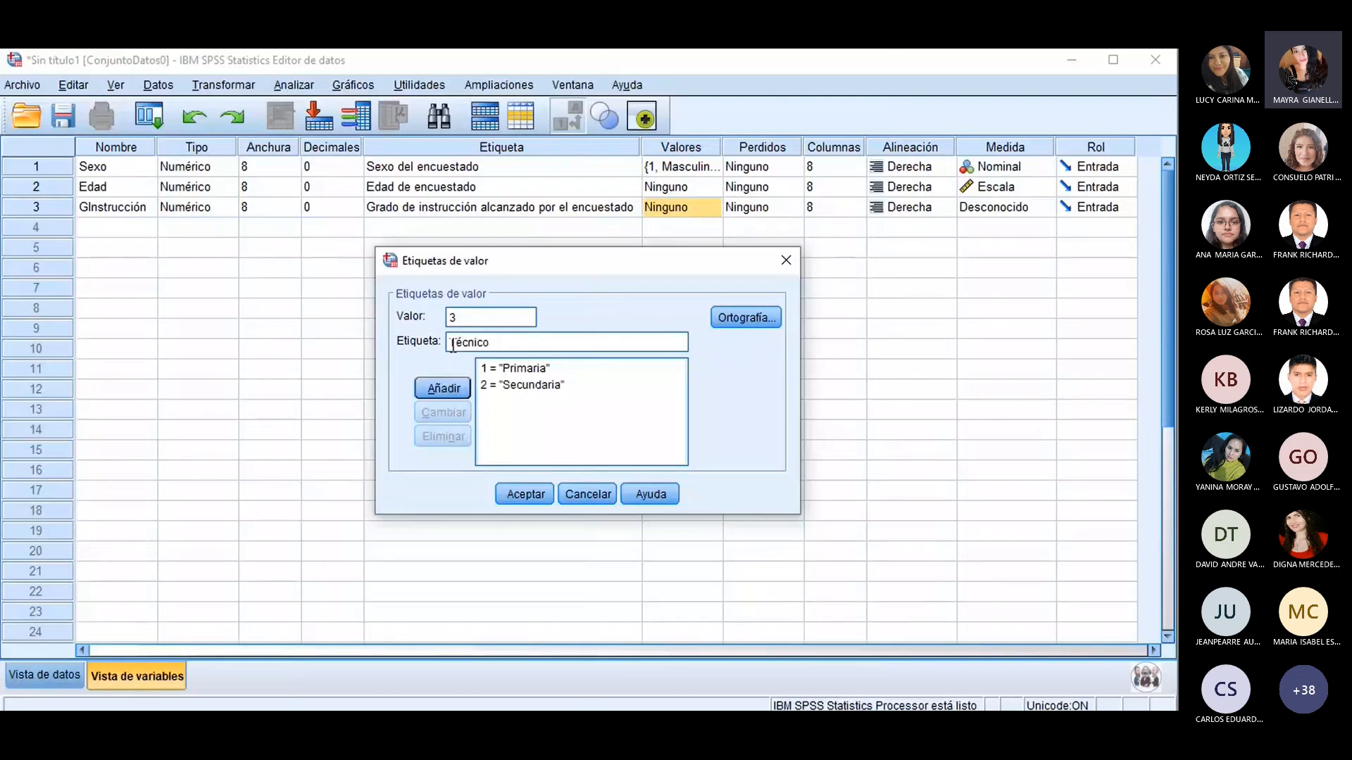
{"action": "left_click", "coordinate": [453, 391]}
{"action": "type", "text": "4"}
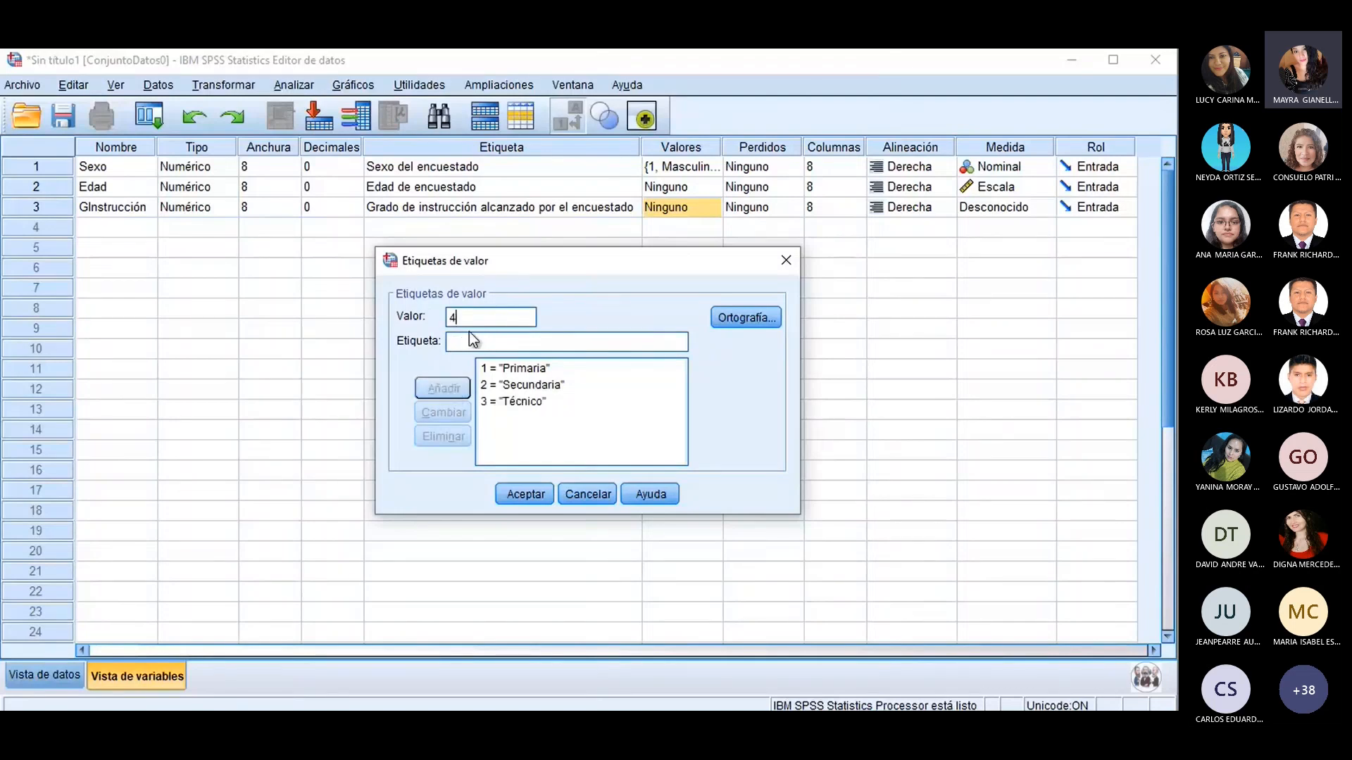
{"action": "key", "text": "Tab"}
{"action": "type", "text": "Uni"}
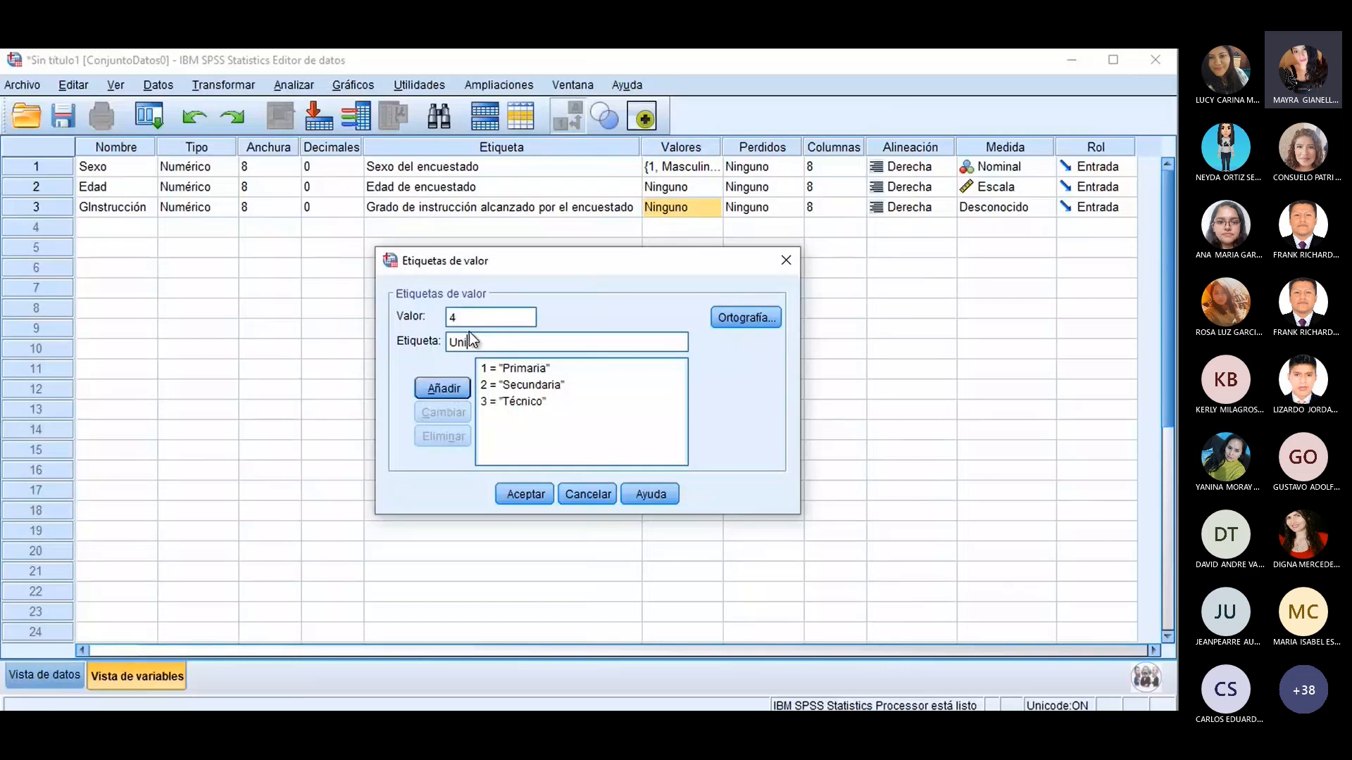
{"action": "type", "text": "versitario"}
{"action": "left_click", "coordinate": [461, 391]}
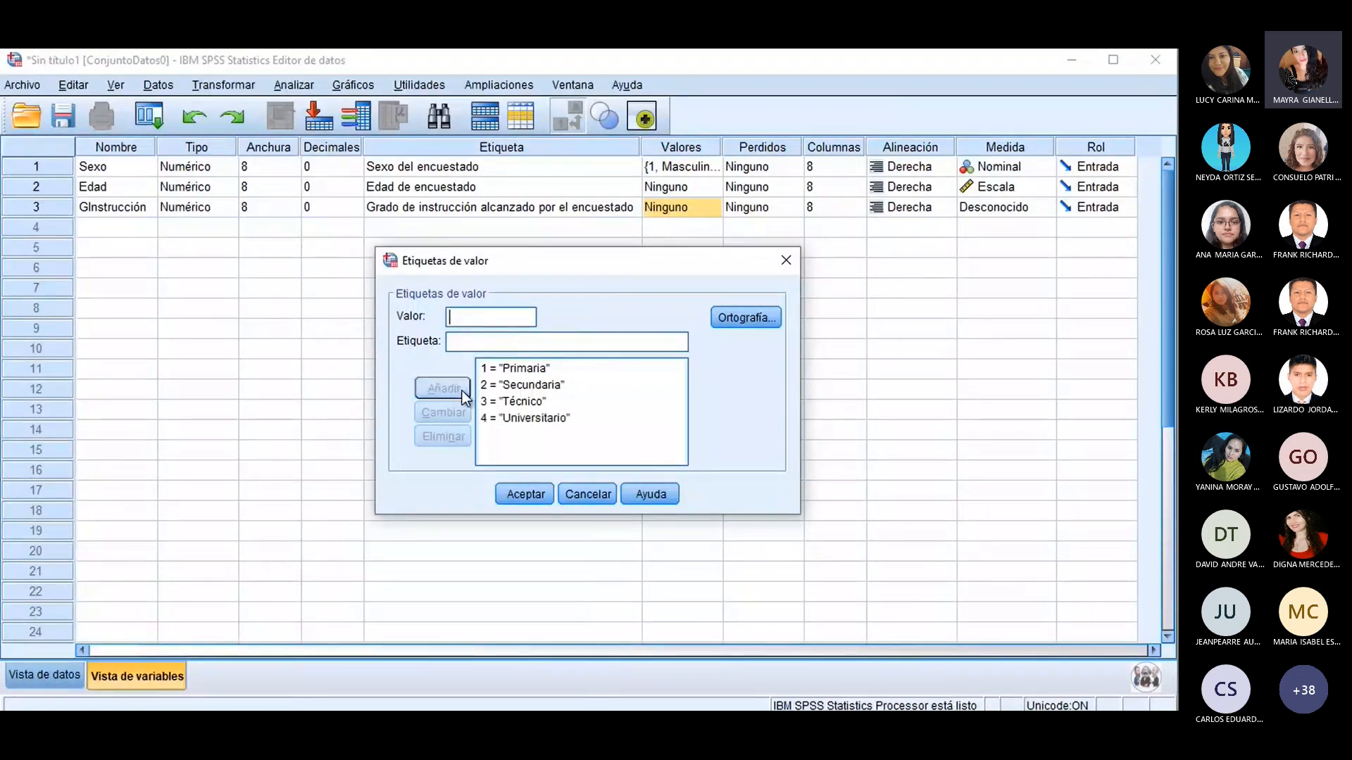
Step: Add value label 5 as "Posgrado" for GInstrucción and accept the set of value labels
{"action": "type", "text": "5"}
{"action": "left_click", "coordinate": [487, 337]}
{"action": "type", "text": "Maestri"}
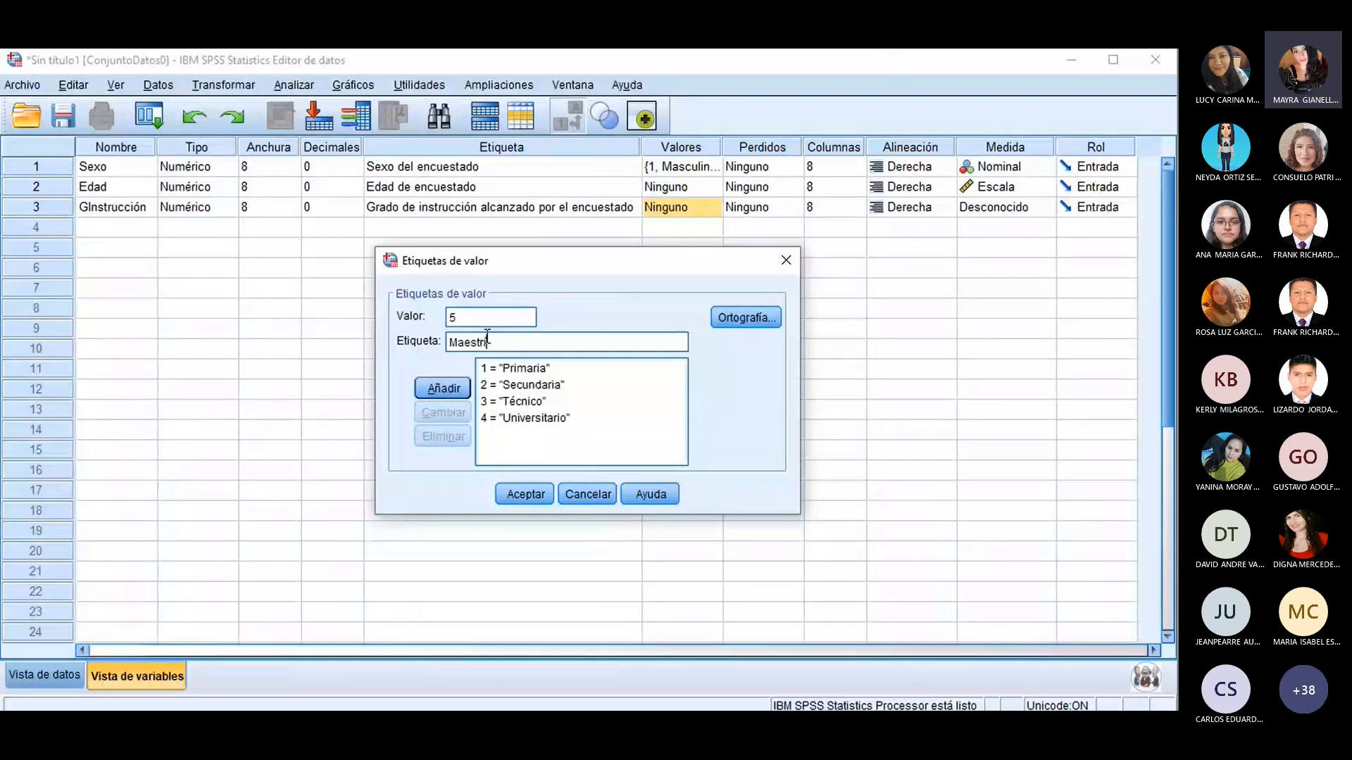
{"action": "key", "text": "BackSpace"}
{"action": "key", "text": "BackSpace"}
{"action": "key", "text": "BackSpace"}
{"action": "key", "text": "BackSpace"}
{"action": "type", "text": "Posgrado"}
{"action": "left_click", "coordinate": [455, 387]}
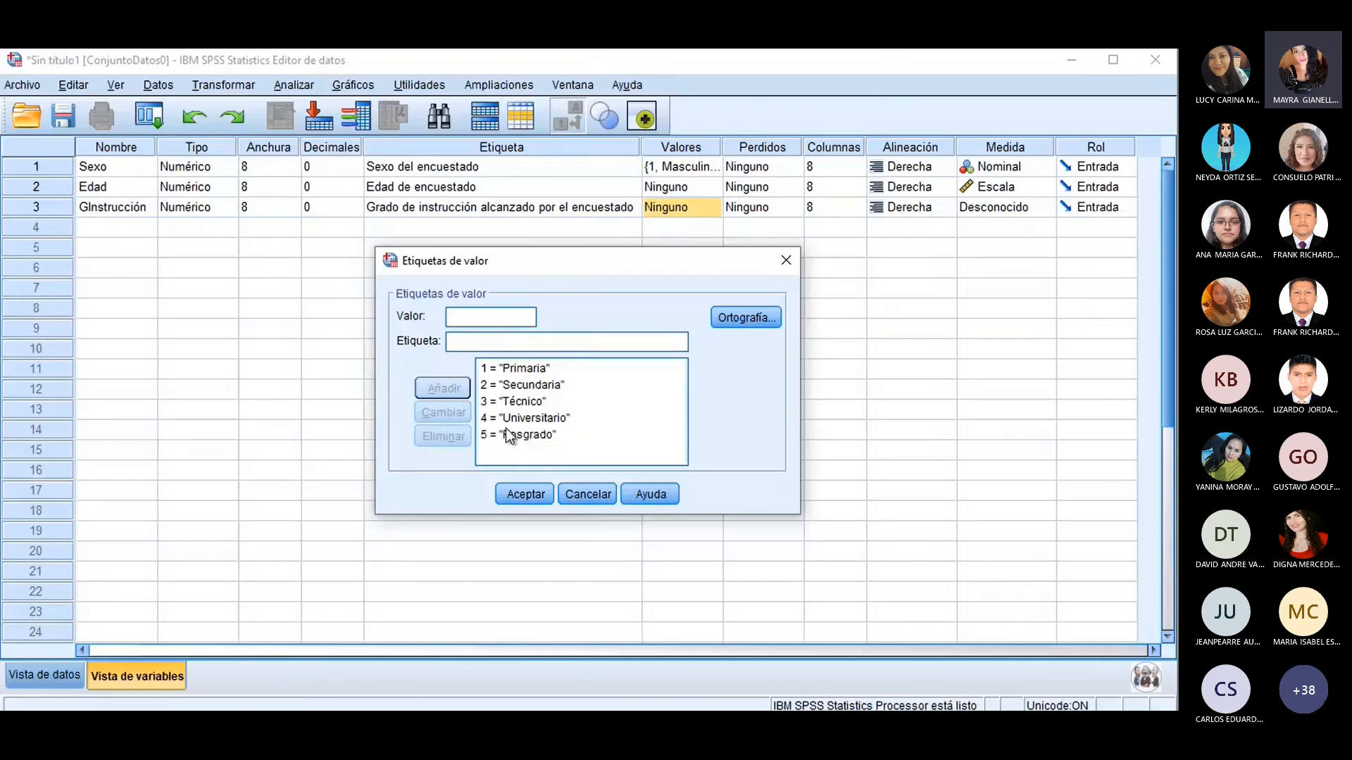
{"action": "key", "text": "Return"}
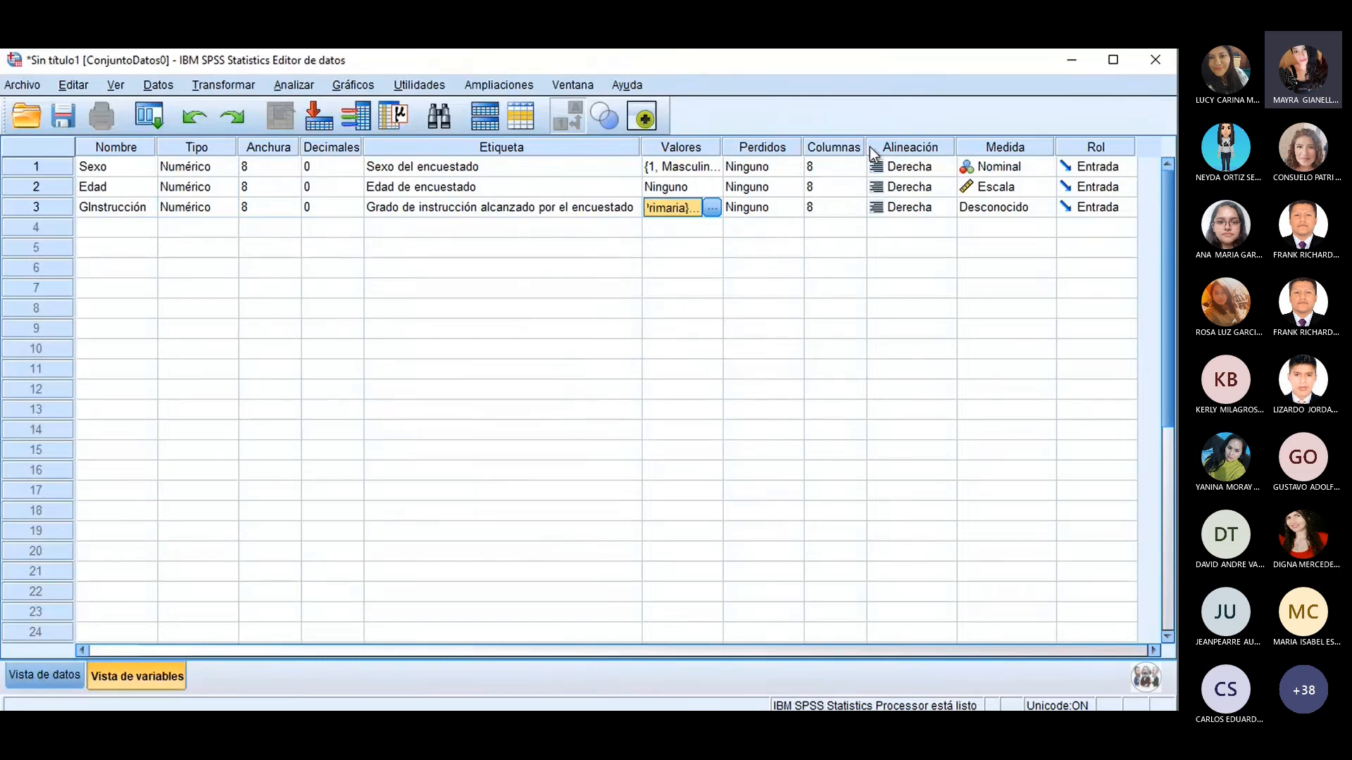
Step: Open the measurement level choices for the GInstrucción variable
{"action": "left_click", "coordinate": [844, 151]}
{"action": "left_click", "coordinate": [936, 150]}
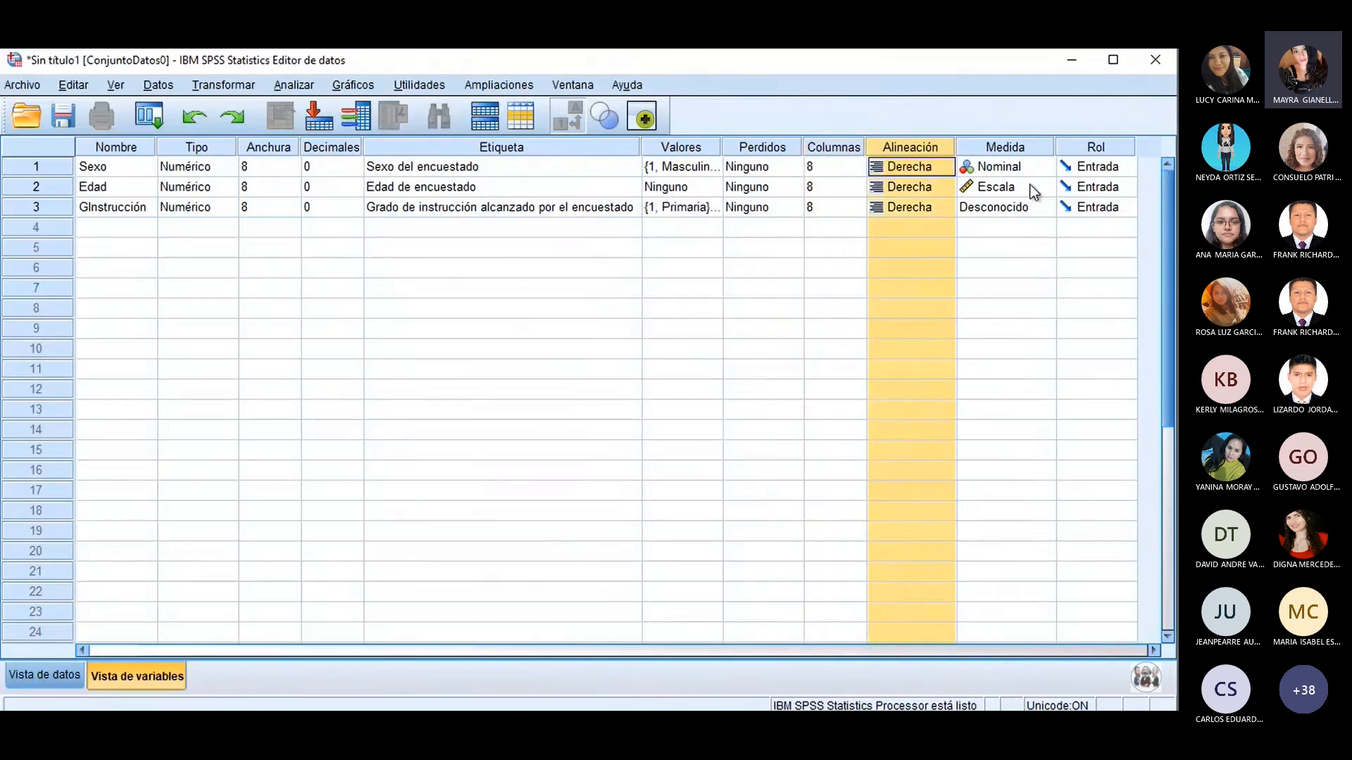
{"action": "left_click", "coordinate": [1045, 210]}
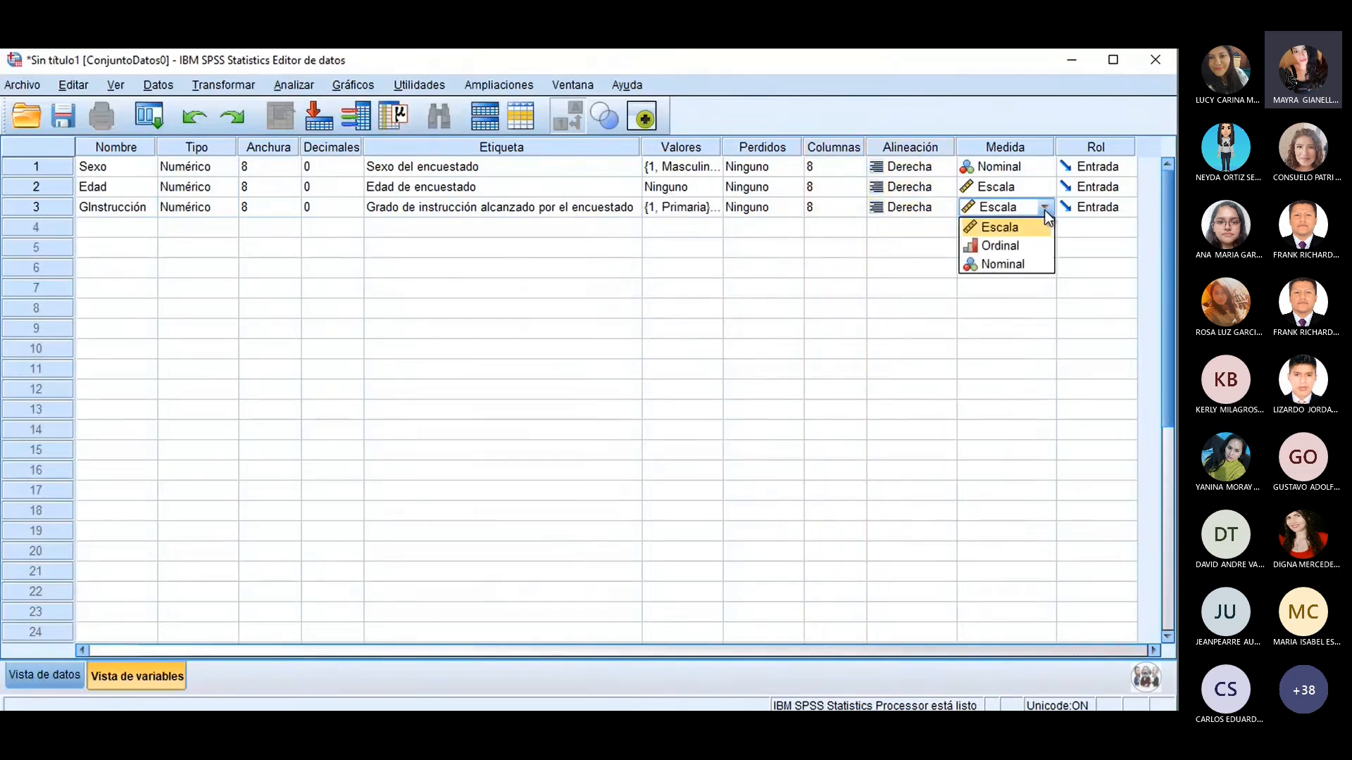
Step: Set the measurement level of GInstrucción to Ordinal and check the Sexo, Edad and GInstrucción column headers in the data view
{"action": "left_click", "coordinate": [1023, 243]}
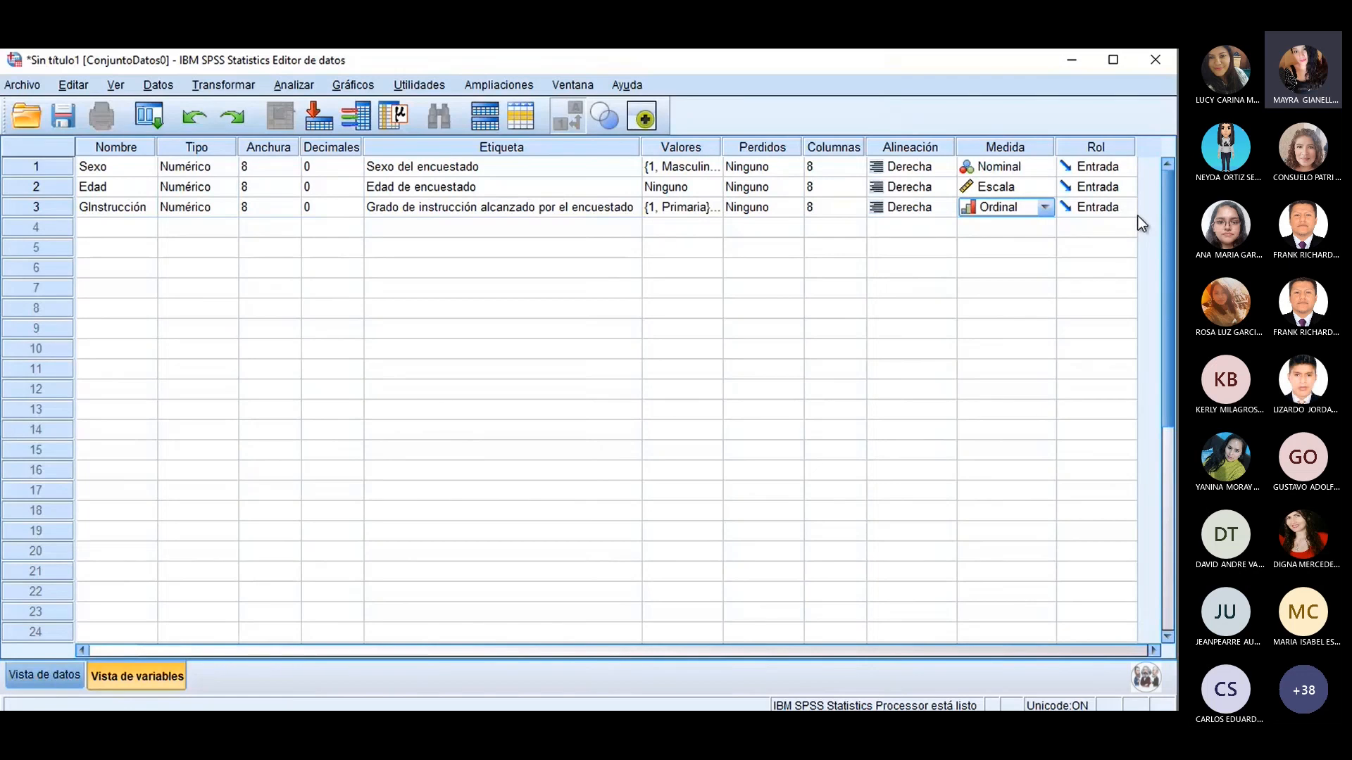
{"action": "left_click", "coordinate": [50, 672]}
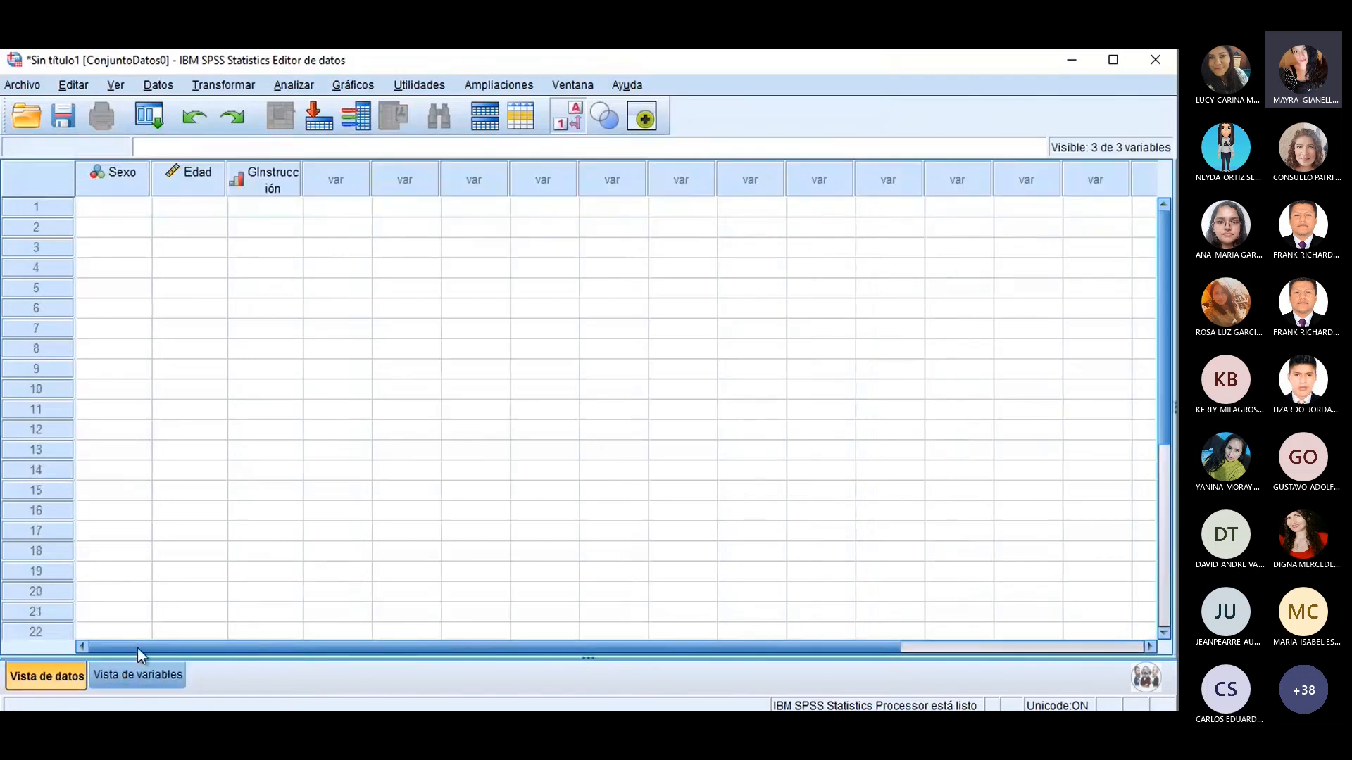
{"action": "mouse_move", "coordinate": [124, 184]}
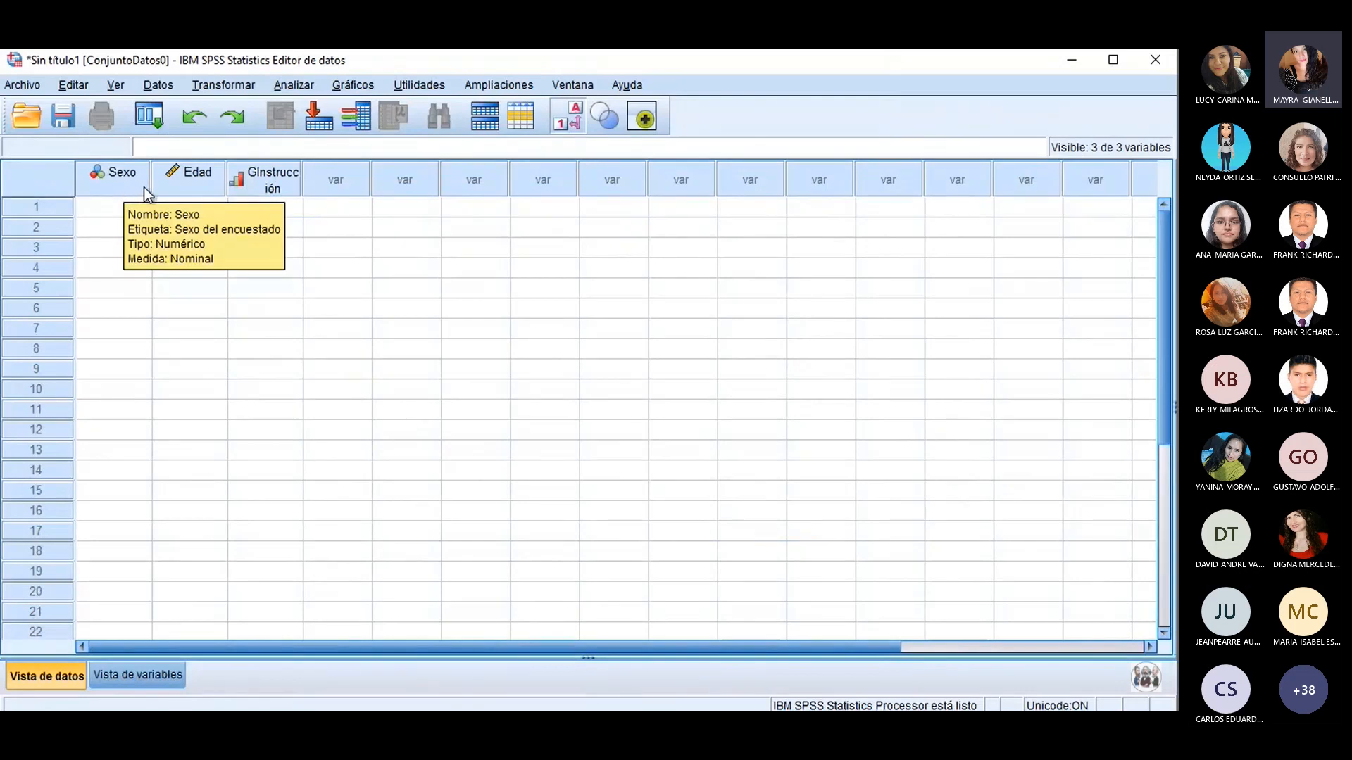
{"action": "mouse_move", "coordinate": [192, 186]}
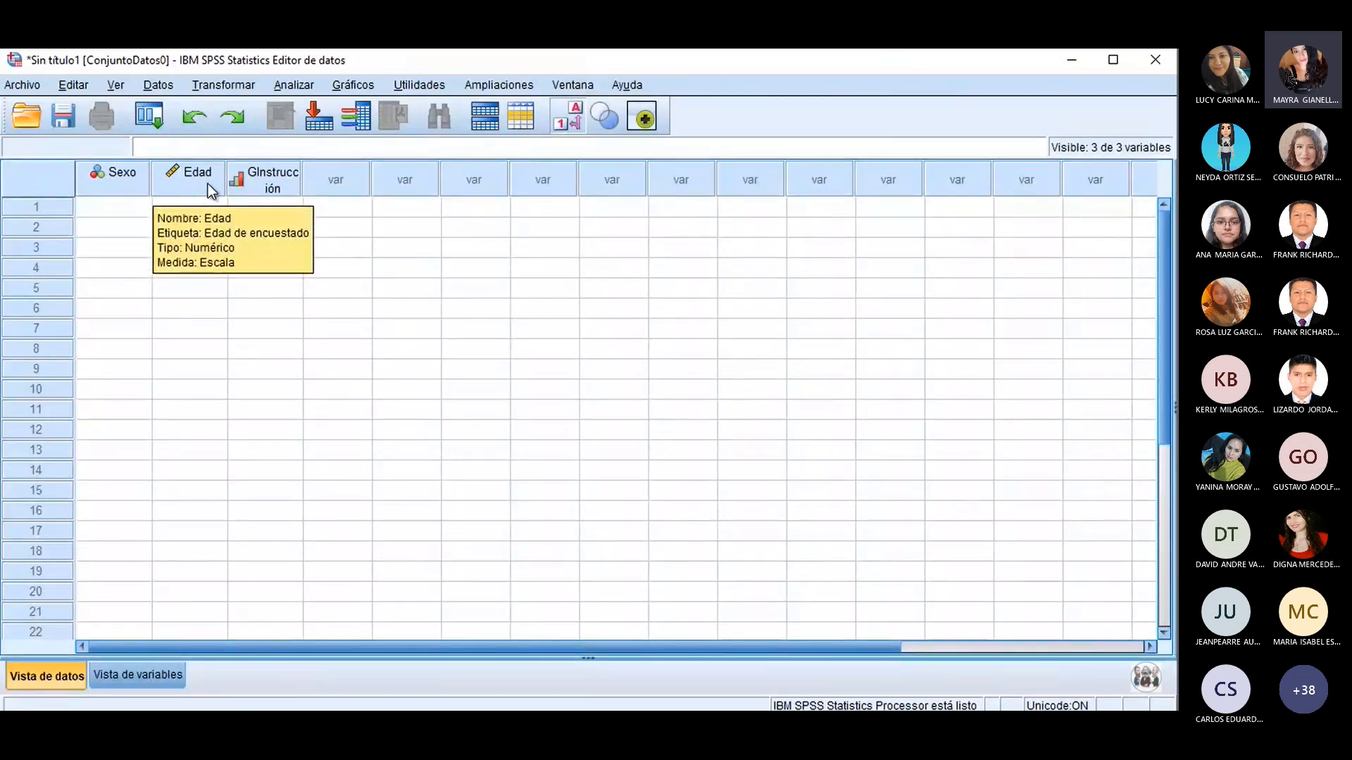
{"action": "mouse_move", "coordinate": [280, 188]}
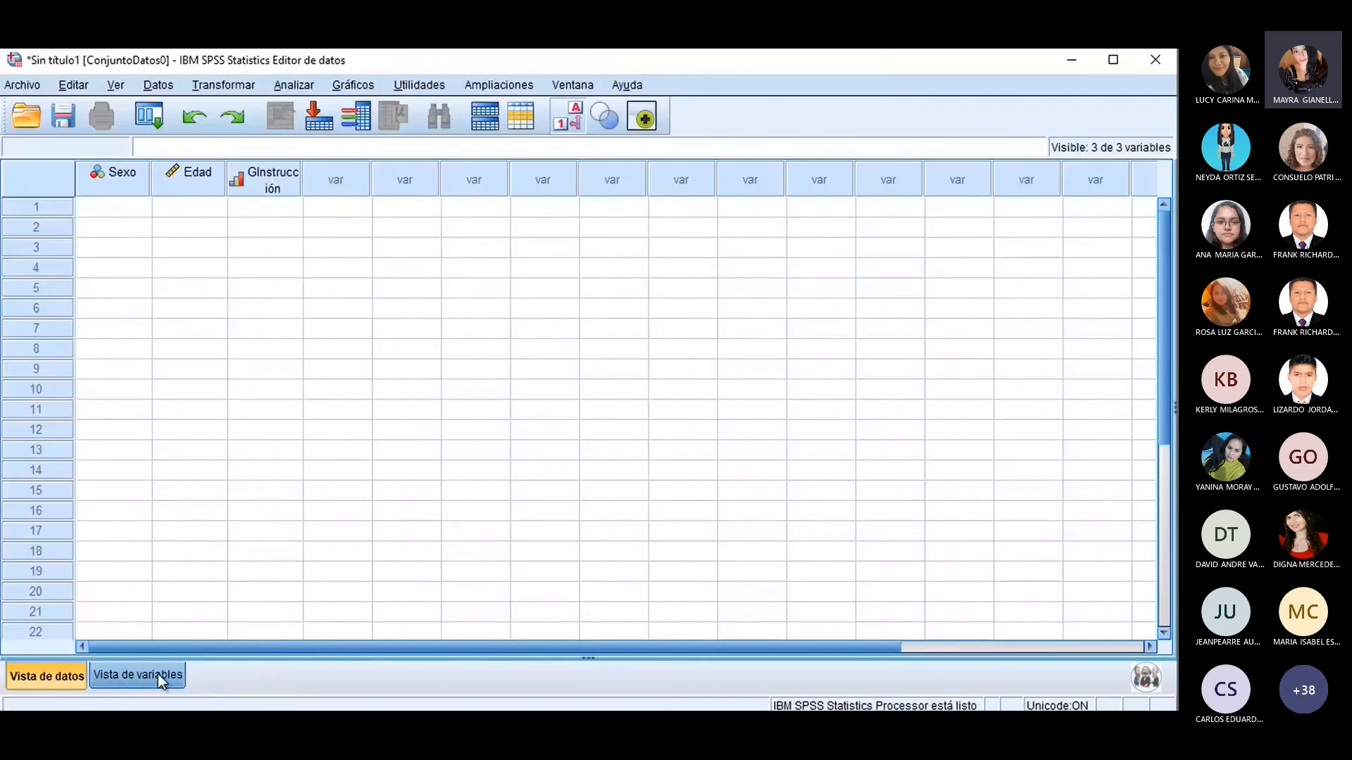
Step: Set the display column width of GInstrucción to 12 so the full name fits, and go back to the data view
{"action": "double_click", "coordinate": [286, 188]}
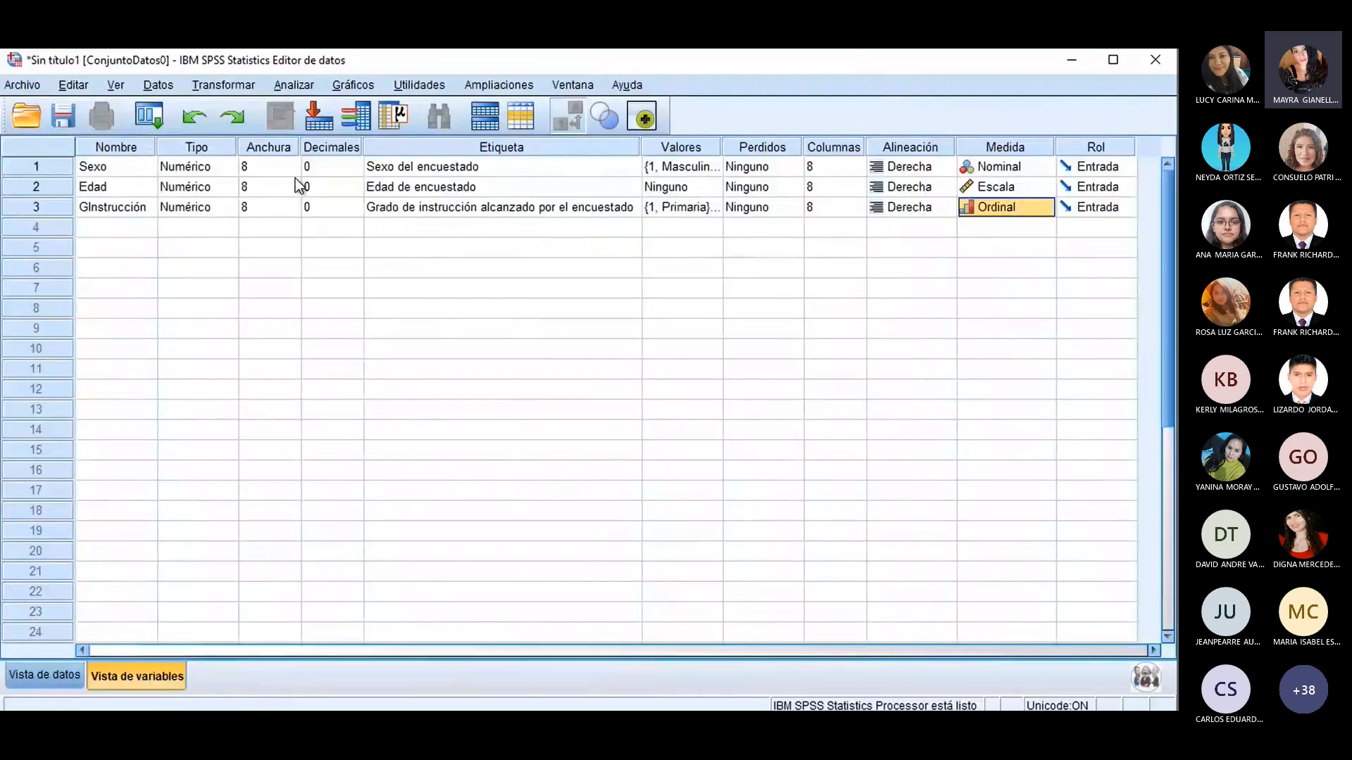
{"action": "left_click", "coordinate": [847, 150]}
{"action": "left_click", "coordinate": [855, 206]}
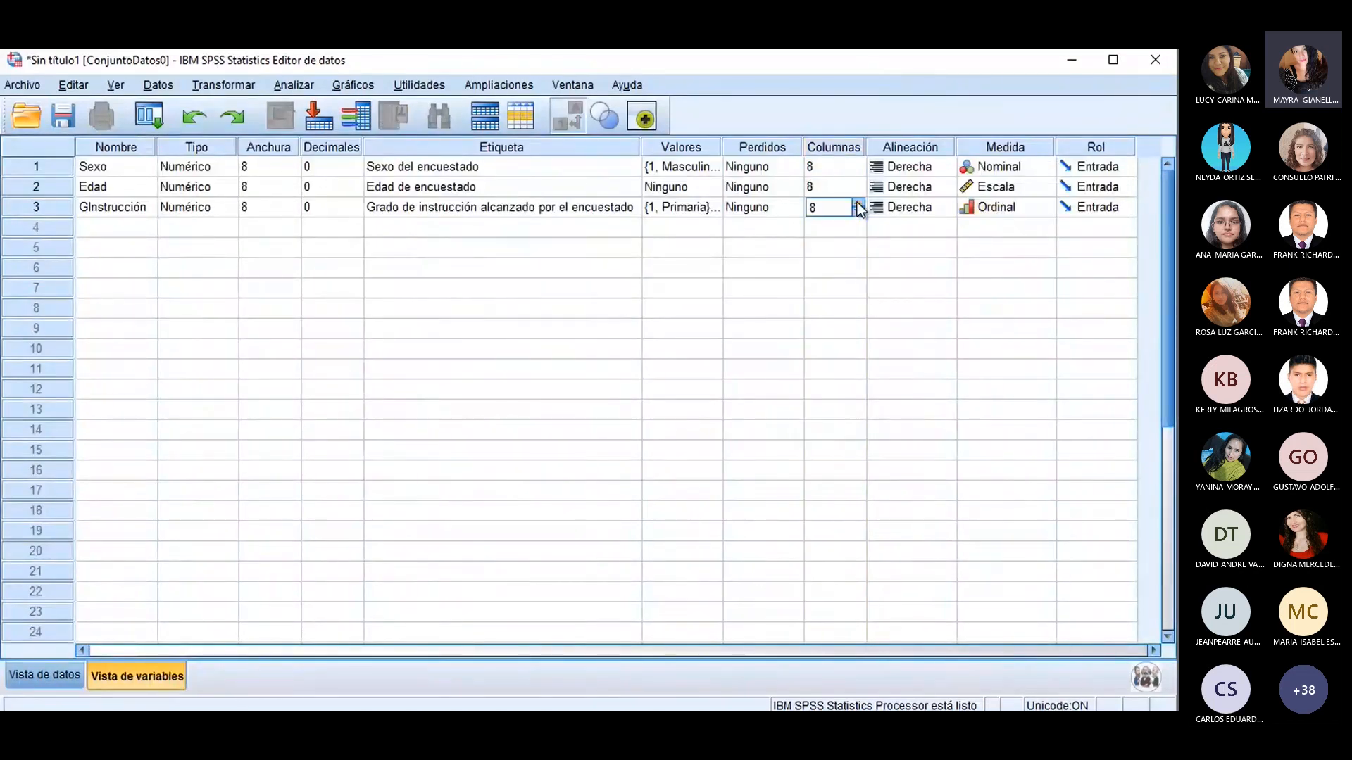
{"action": "left_click", "coordinate": [840, 245]}
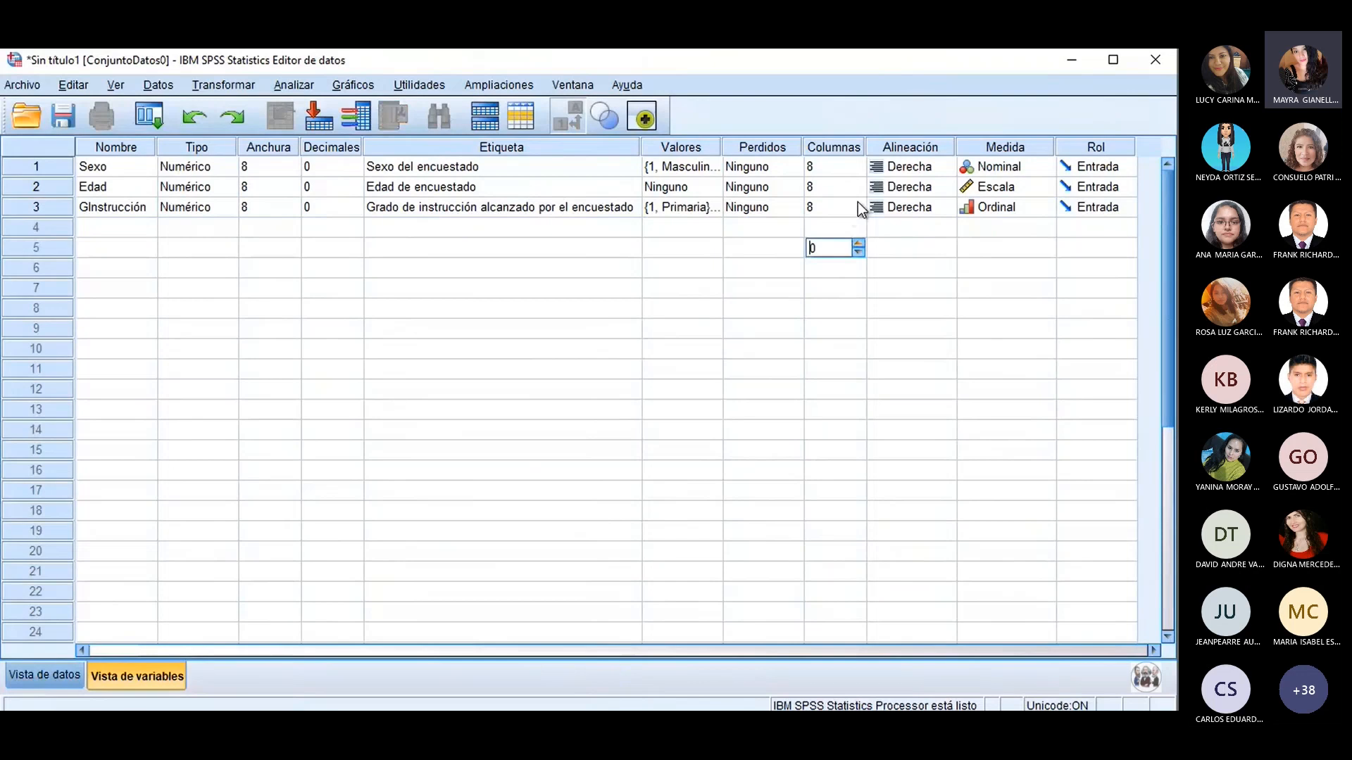
{"action": "left_click", "coordinate": [858, 202]}
{"action": "left_click", "coordinate": [861, 202]}
{"action": "left_click", "coordinate": [861, 202]}
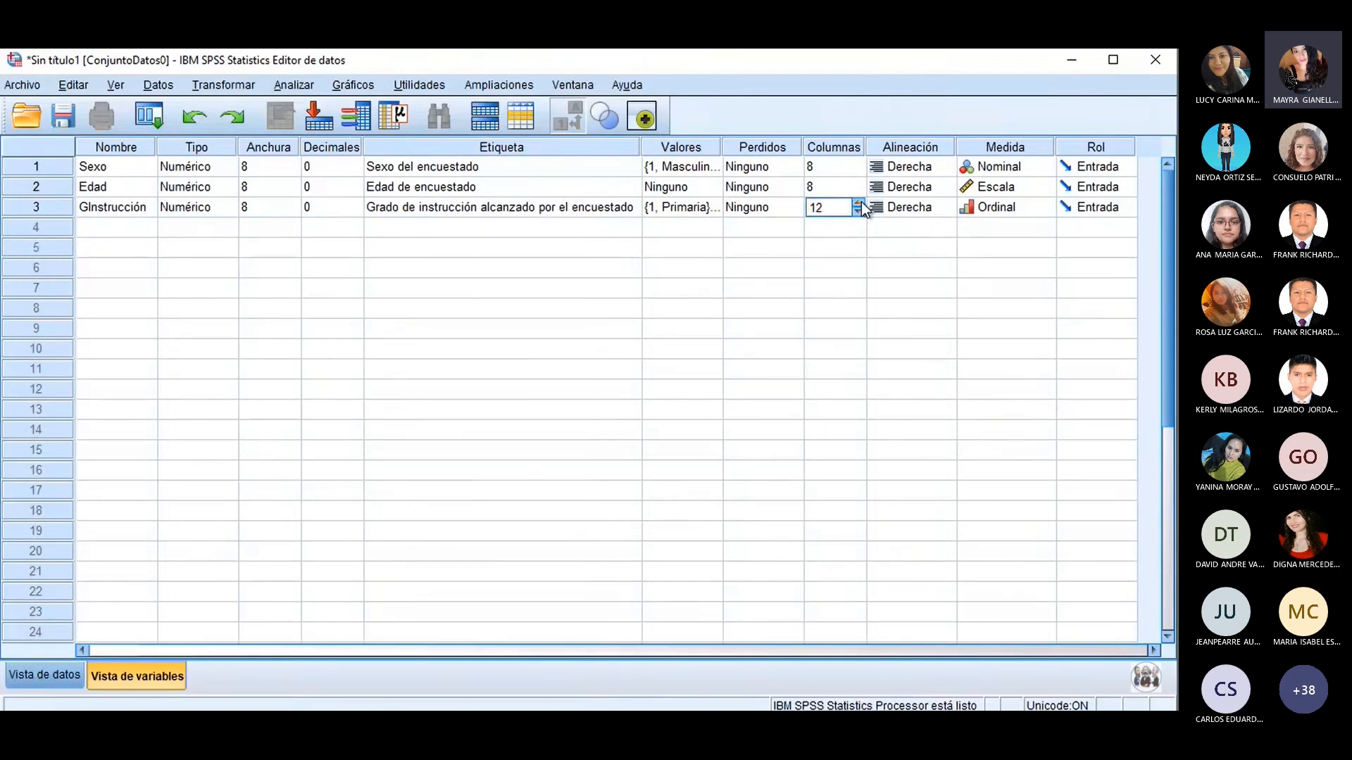
{"action": "left_click", "coordinate": [533, 351]}
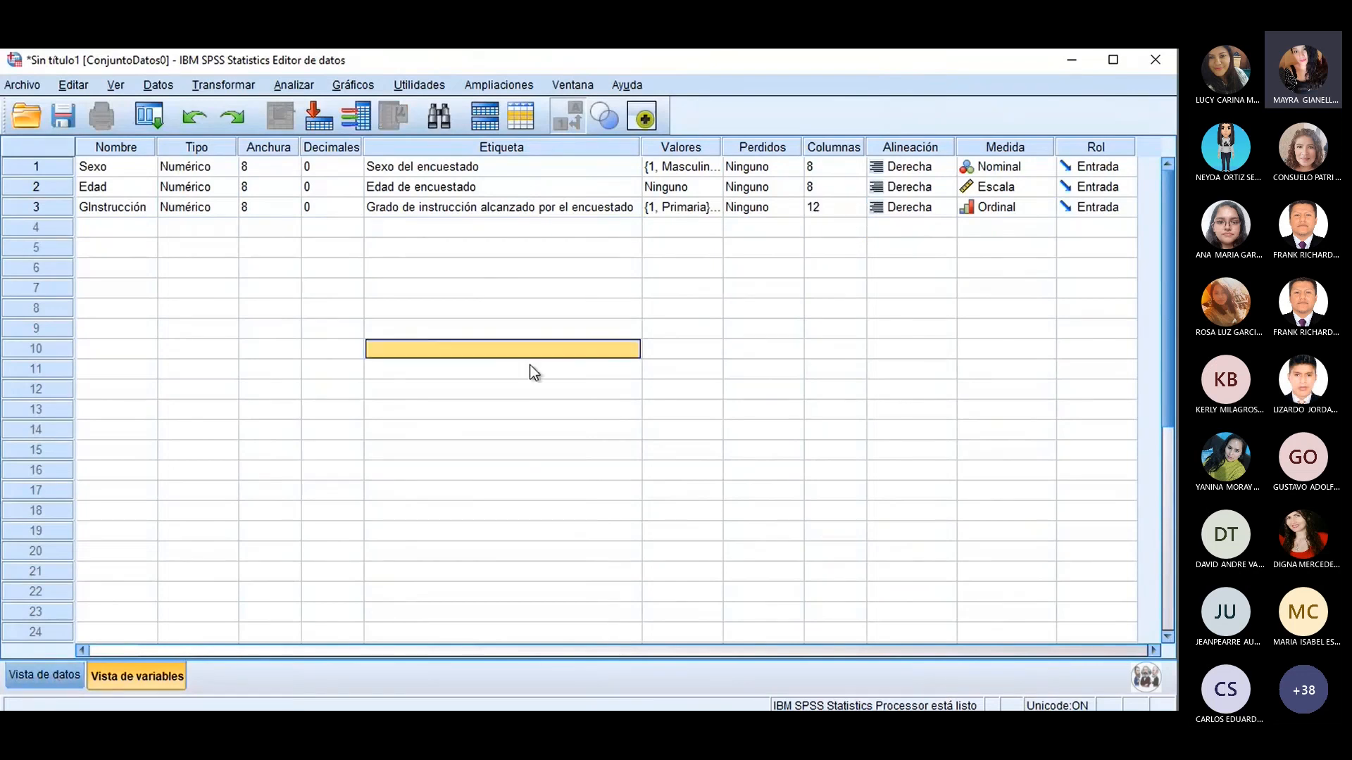
{"action": "key", "text": "ctrl+t"}
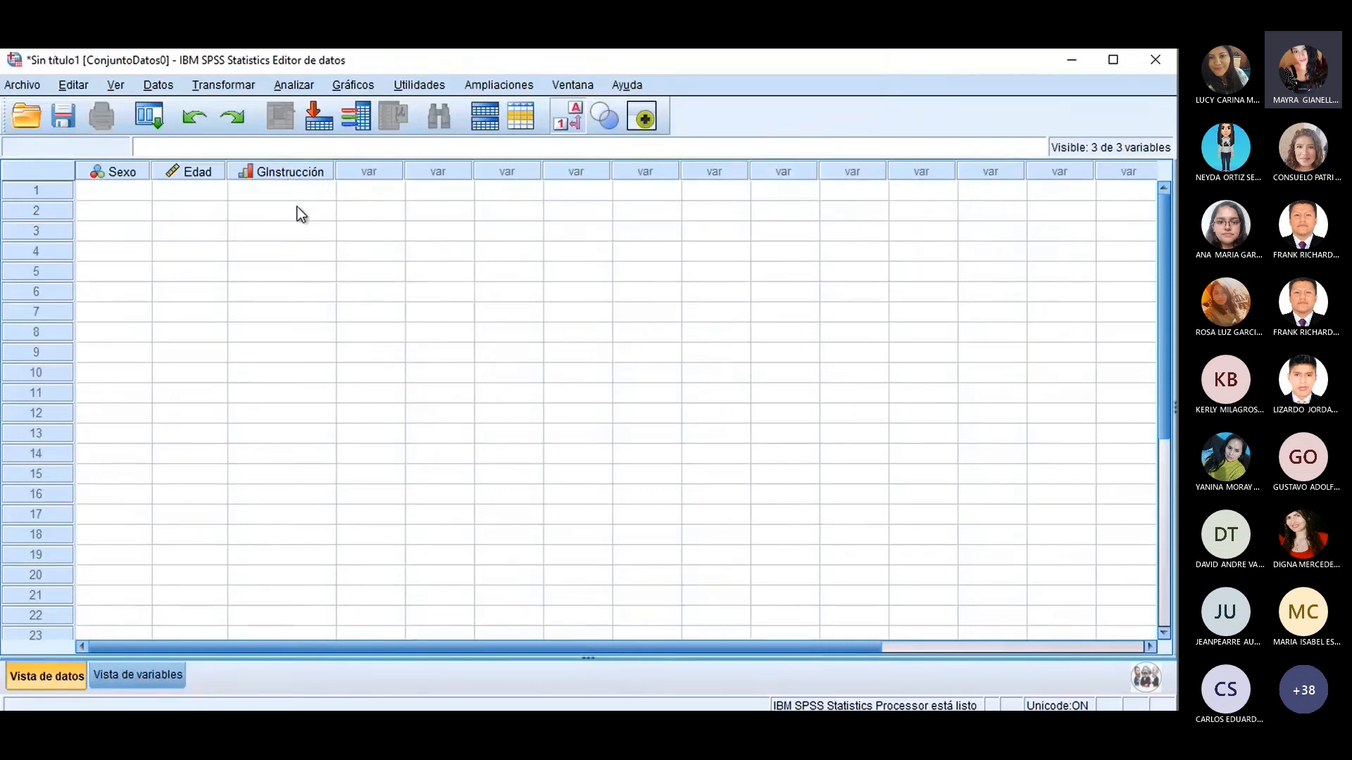
{"action": "left_click", "coordinate": [142, 196]}
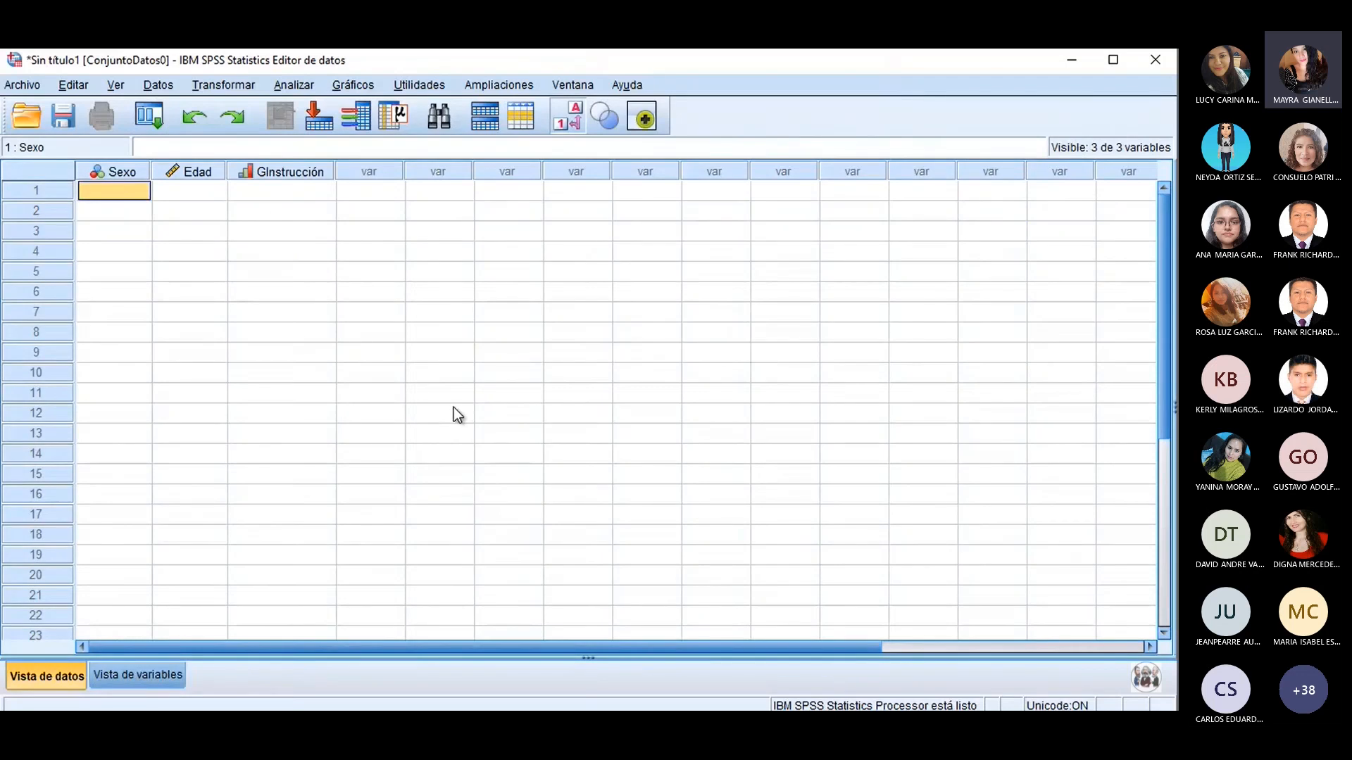
{"action": "left_click", "coordinate": [394, 172]}
{"action": "left_click", "coordinate": [441, 171]}
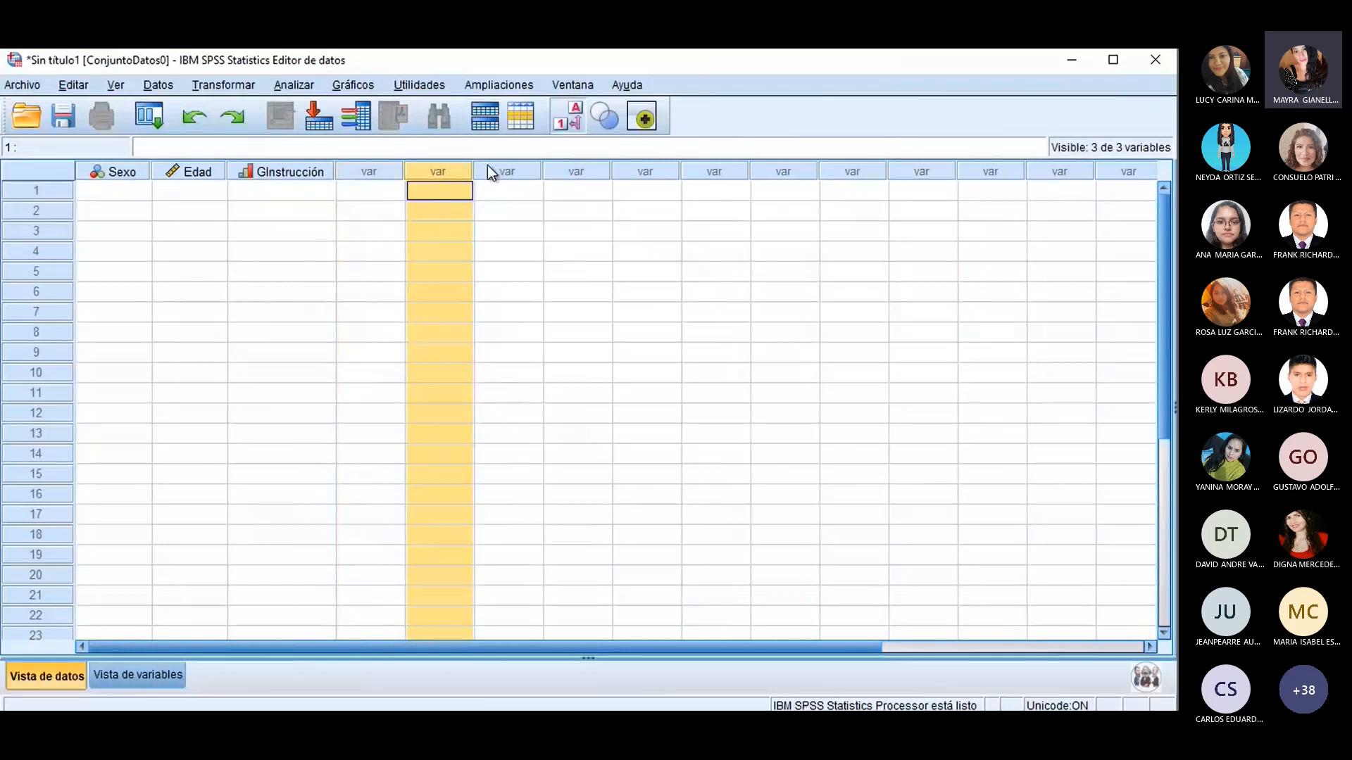
{"action": "left_click", "coordinate": [714, 172]}
{"action": "left_click", "coordinate": [783, 172]}
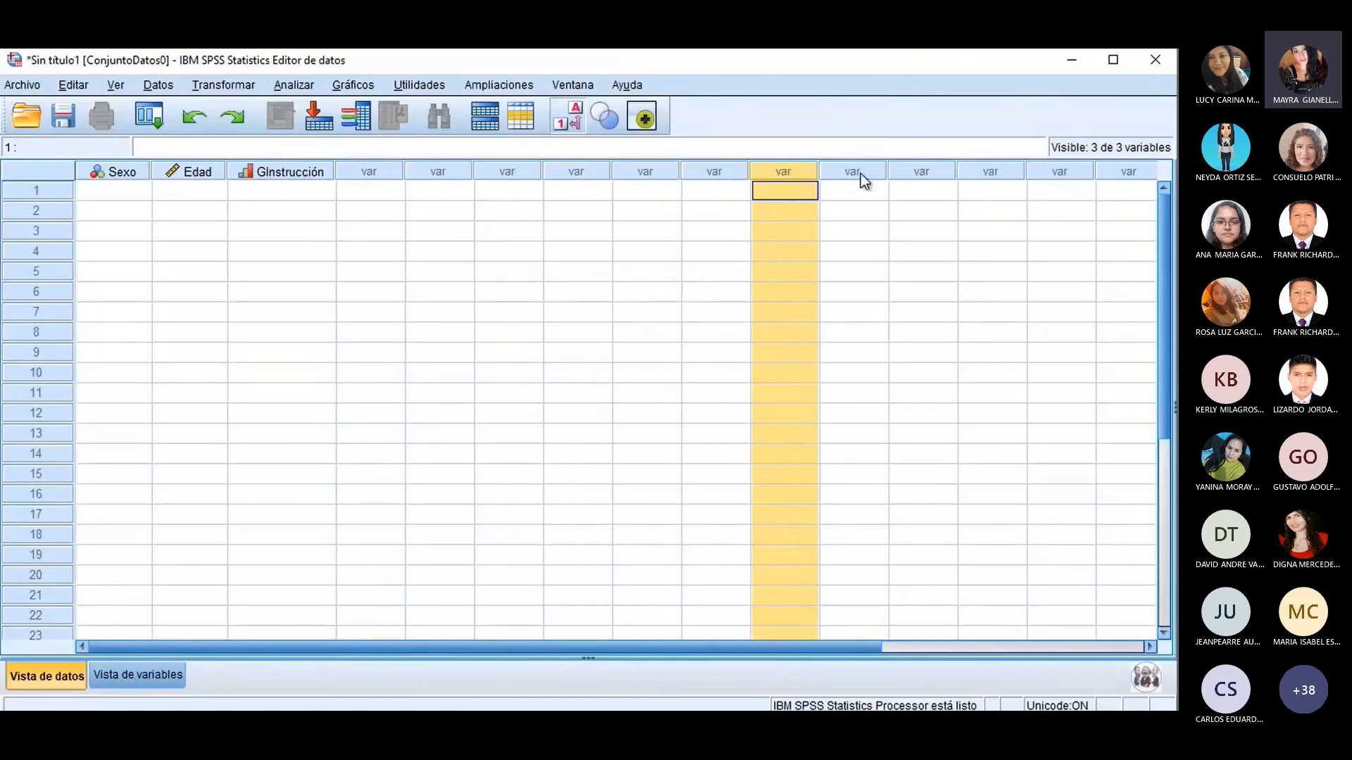
{"action": "left_click", "coordinate": [852, 172]}
{"action": "left_click", "coordinate": [921, 172]}
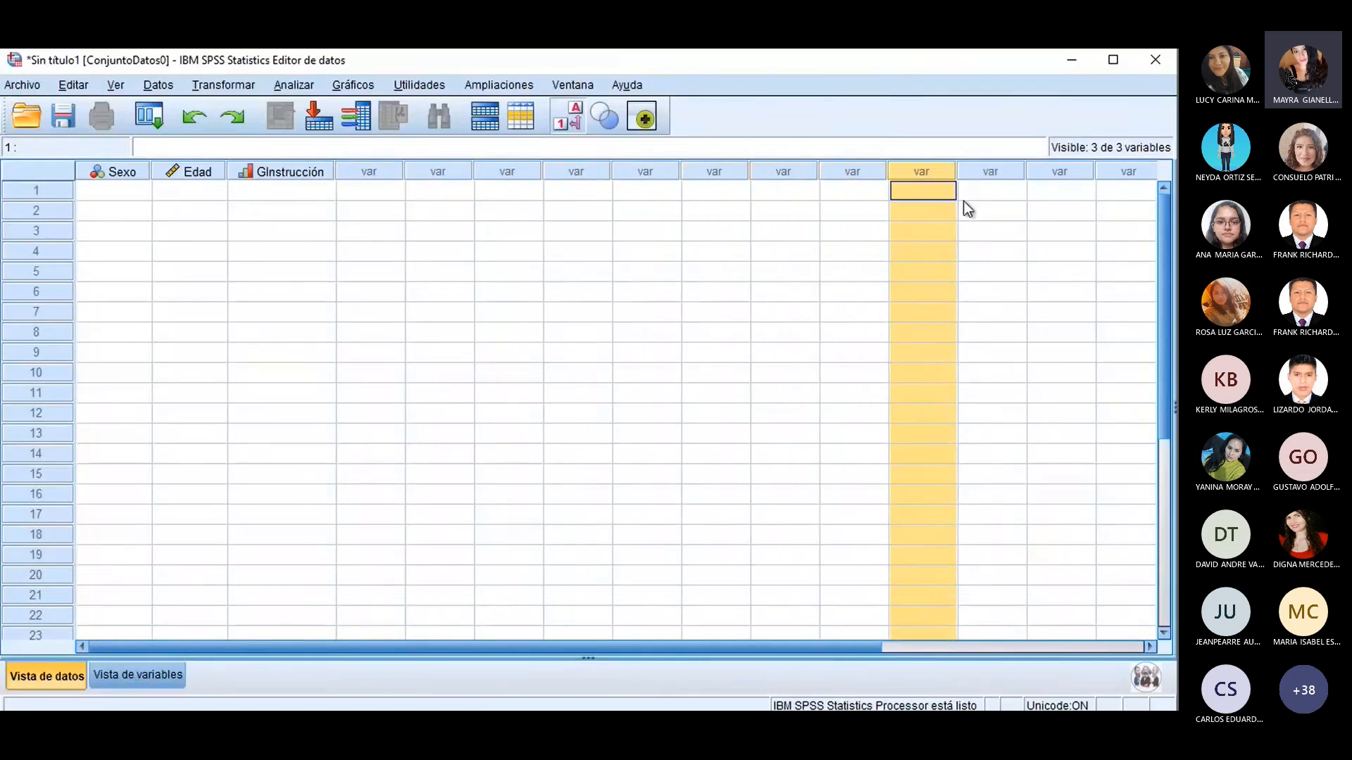
{"action": "left_click", "coordinate": [1001, 176]}
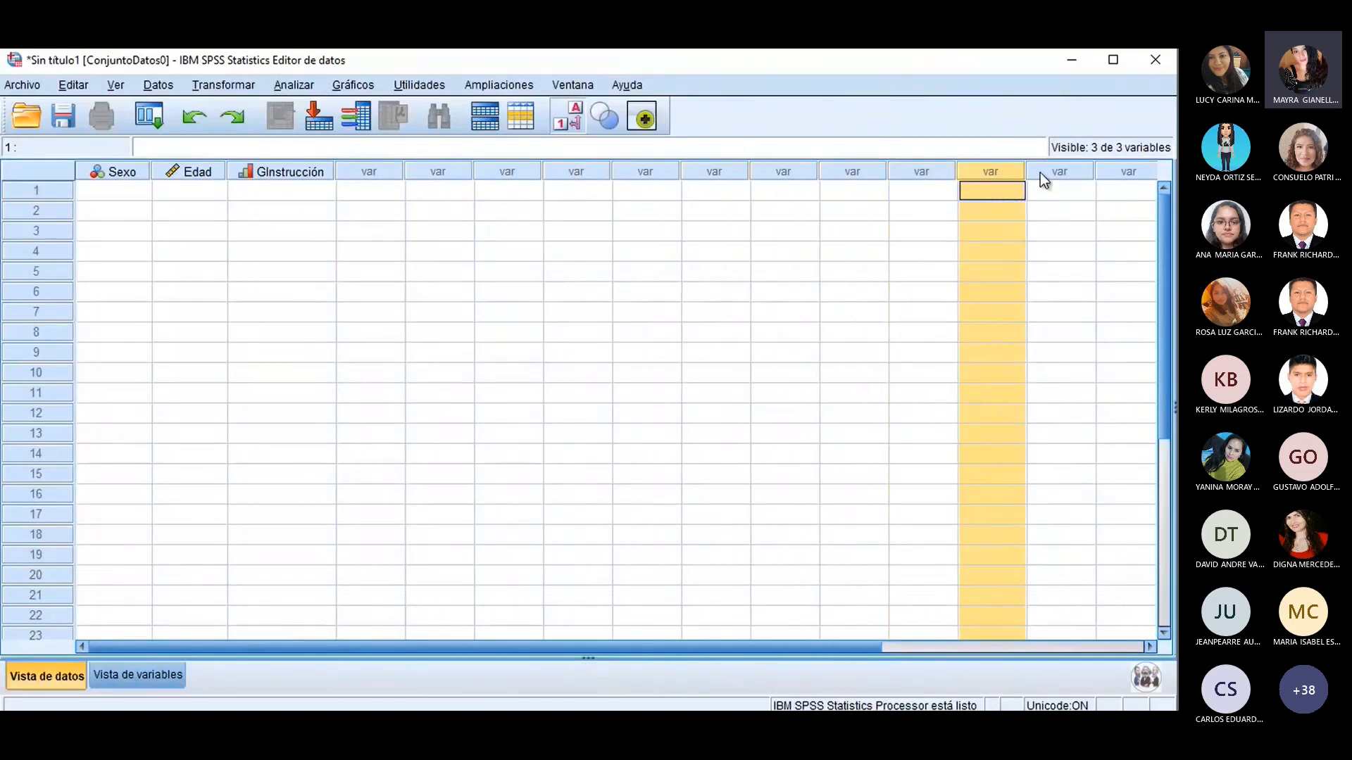
Step: Fill in nine cases in the data view with each respondent's Sexo, Edad and GInstrucción, starting from row 1
{"action": "left_click", "coordinate": [119, 676]}
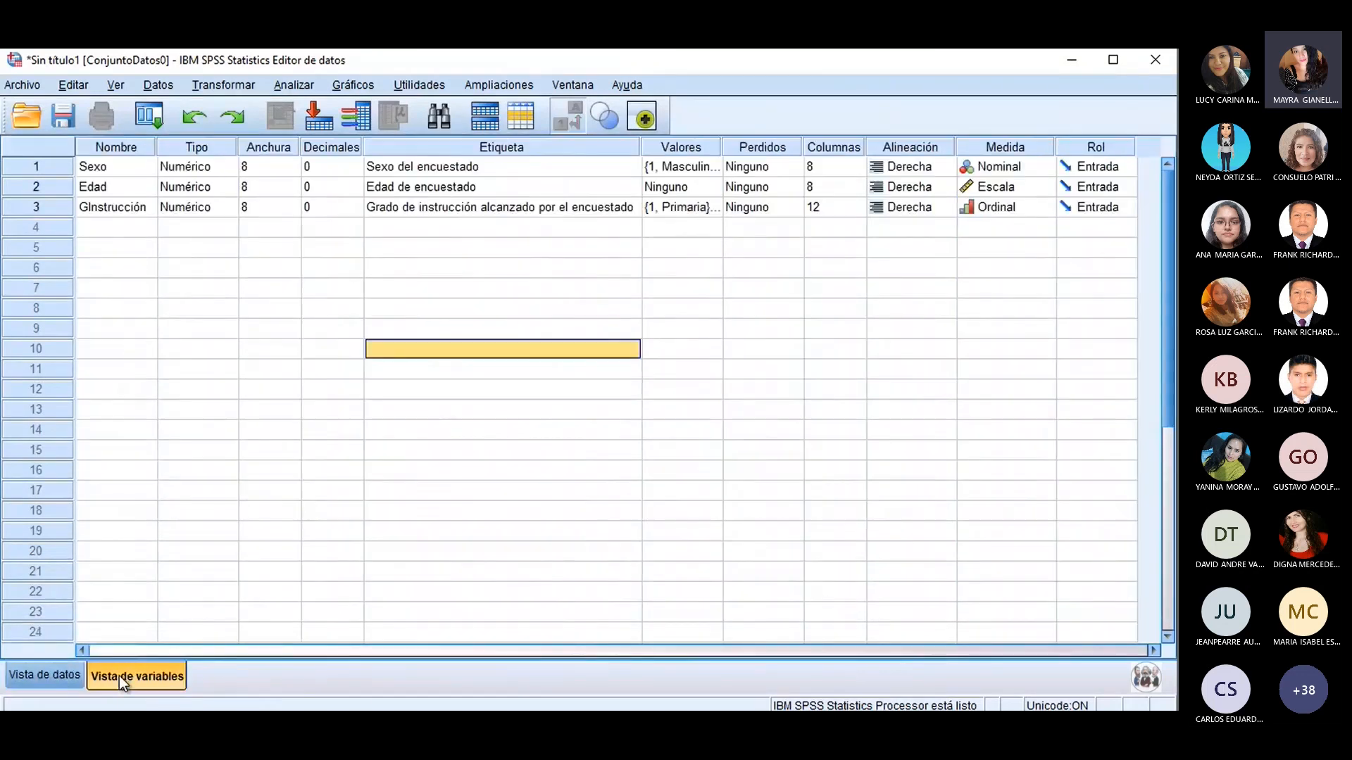
{"action": "left_click", "coordinate": [48, 678]}
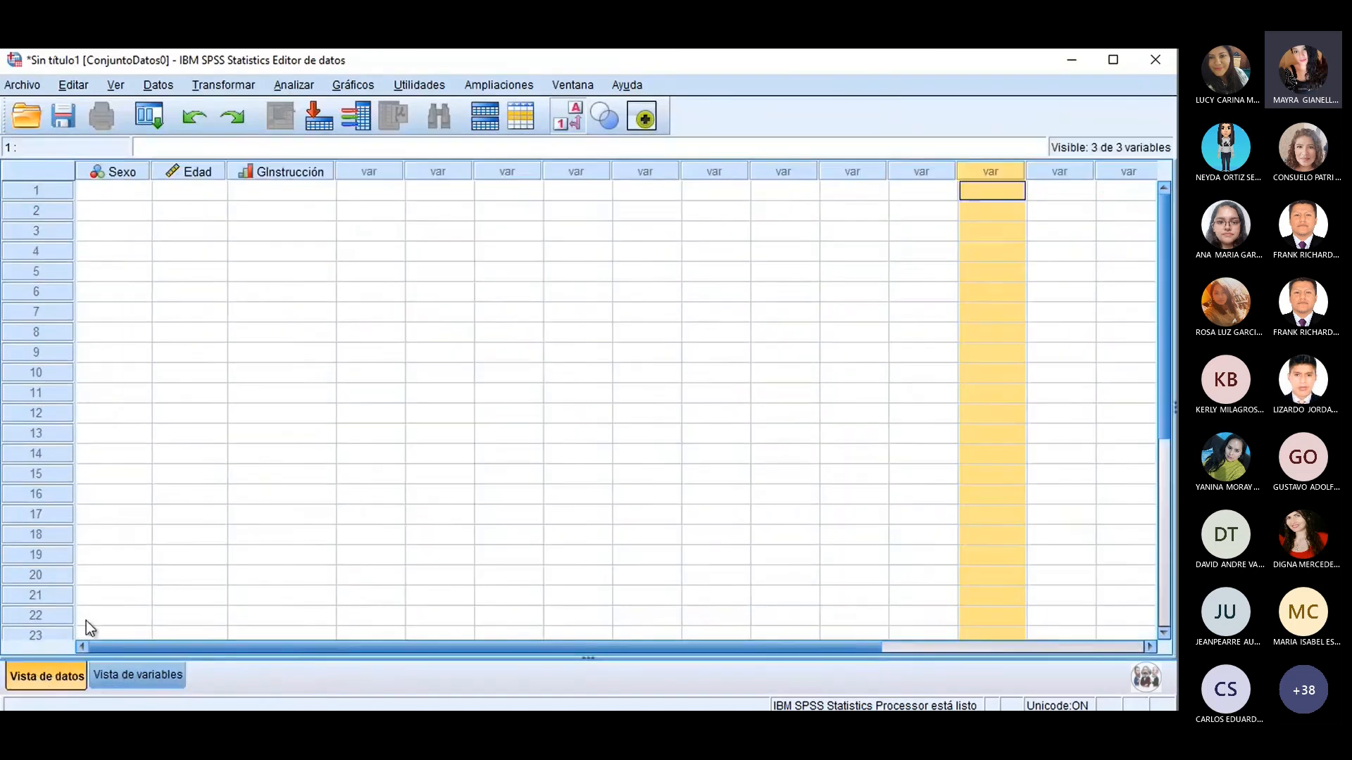
{"action": "left_click", "coordinate": [128, 192]}
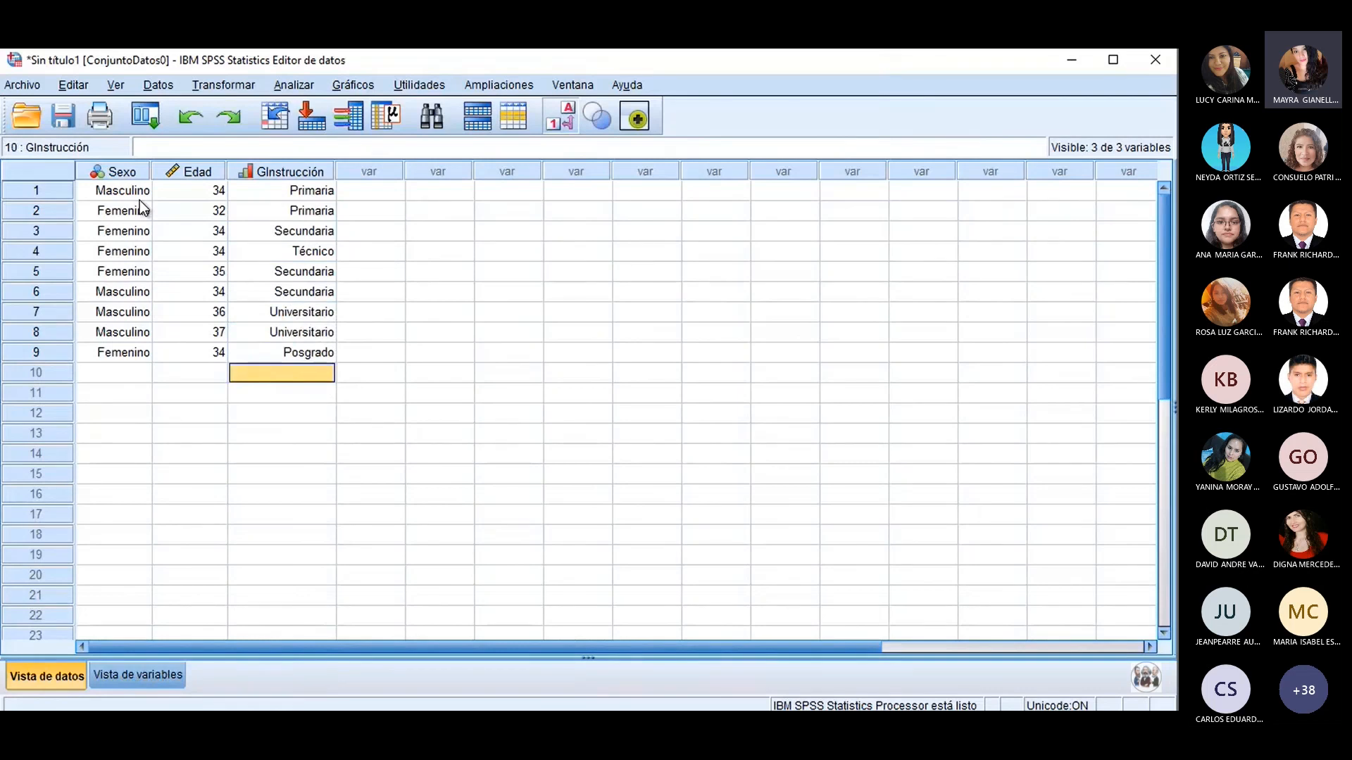
Step: Leave the finished tutorial on YouTube and play the video "Cómo construir una base de datos en SPSS" from the beginning in full screen
{"action": "mouse_move", "coordinate": [690, 619]}
{"action": "mouse_move", "coordinate": [492, 415]}
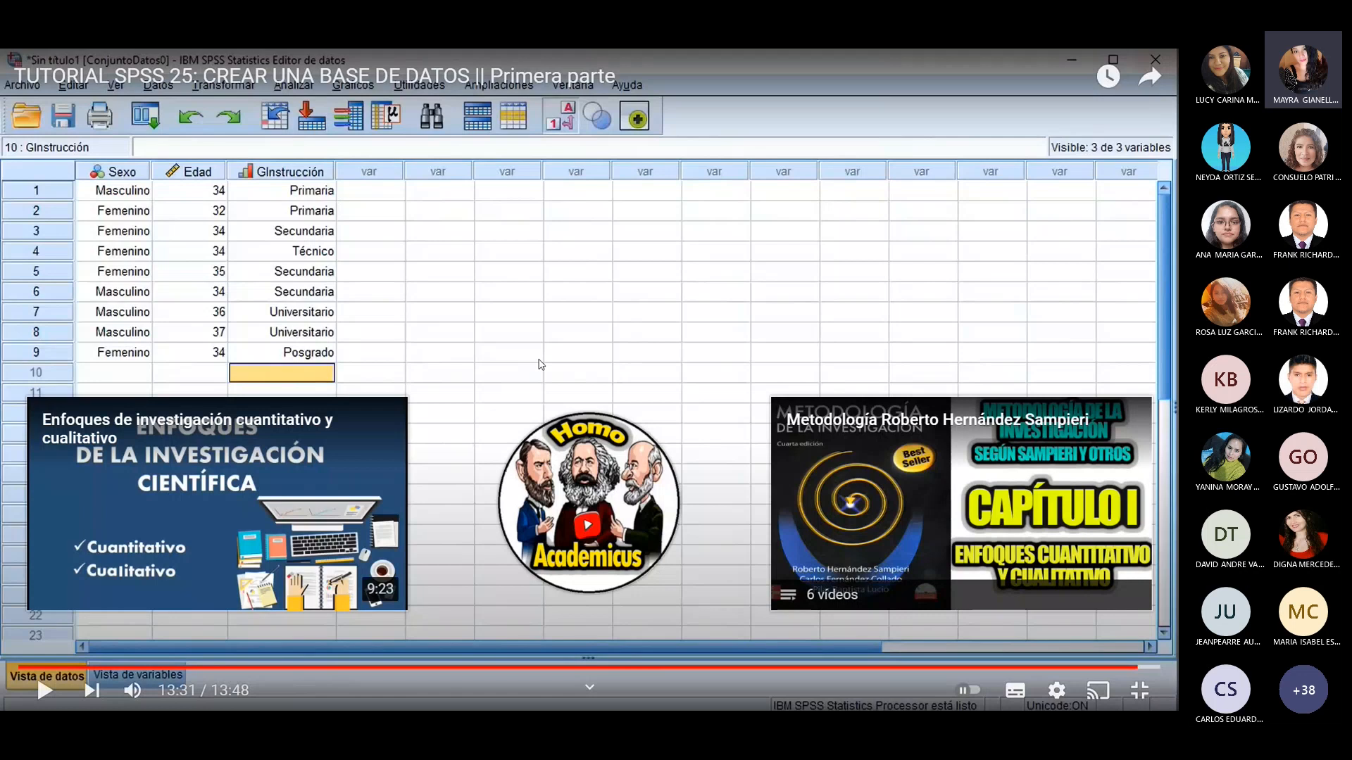
{"action": "mouse_move", "coordinate": [563, 452]}
{"action": "key", "text": "Escape"}
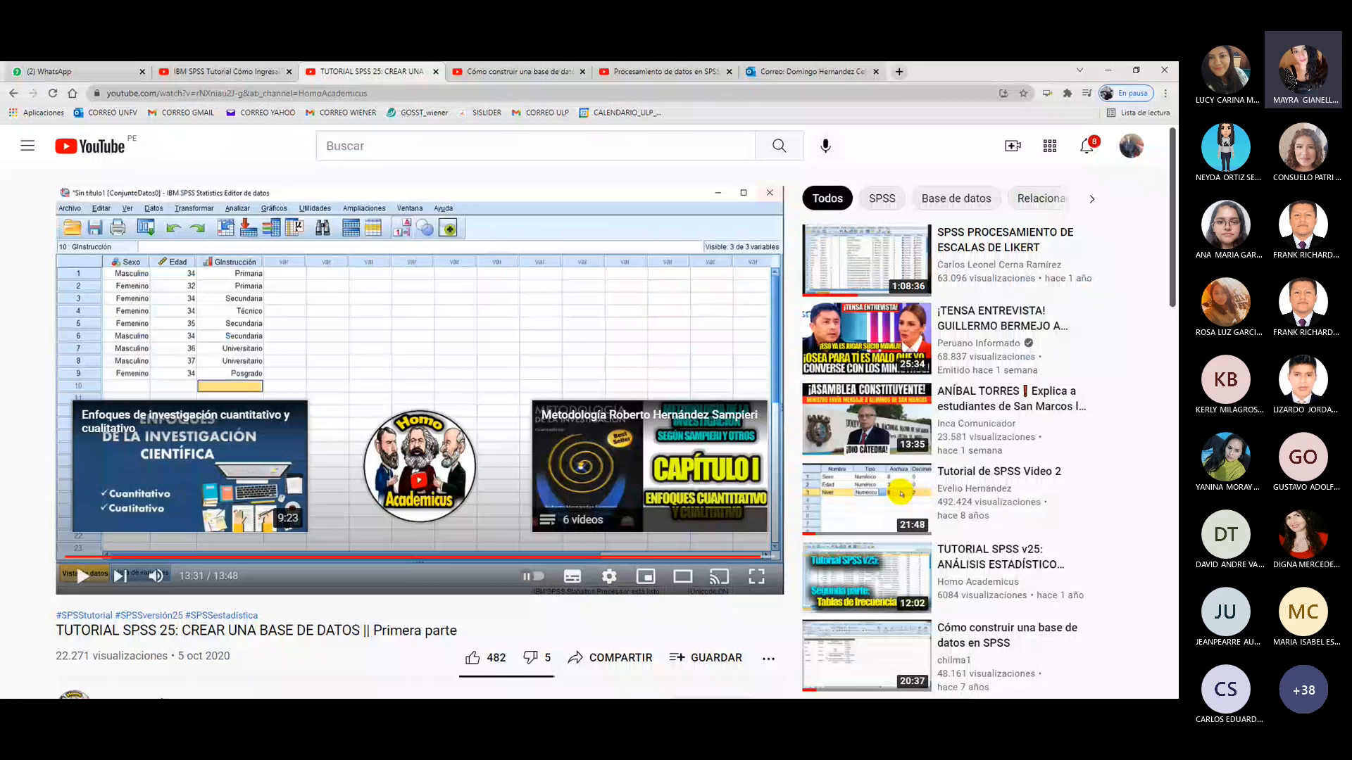
{"action": "left_click", "coordinate": [67, 558]}
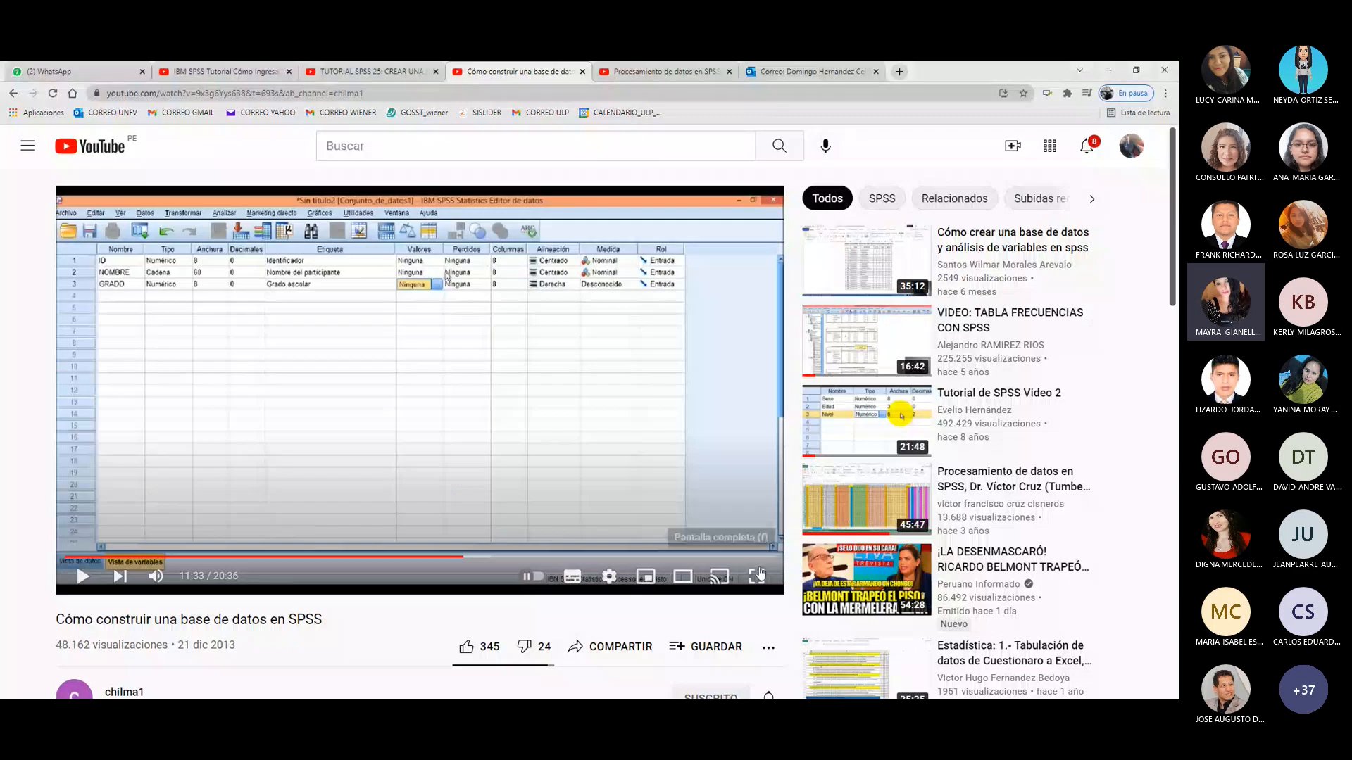
{"action": "left_click", "coordinate": [757, 576]}
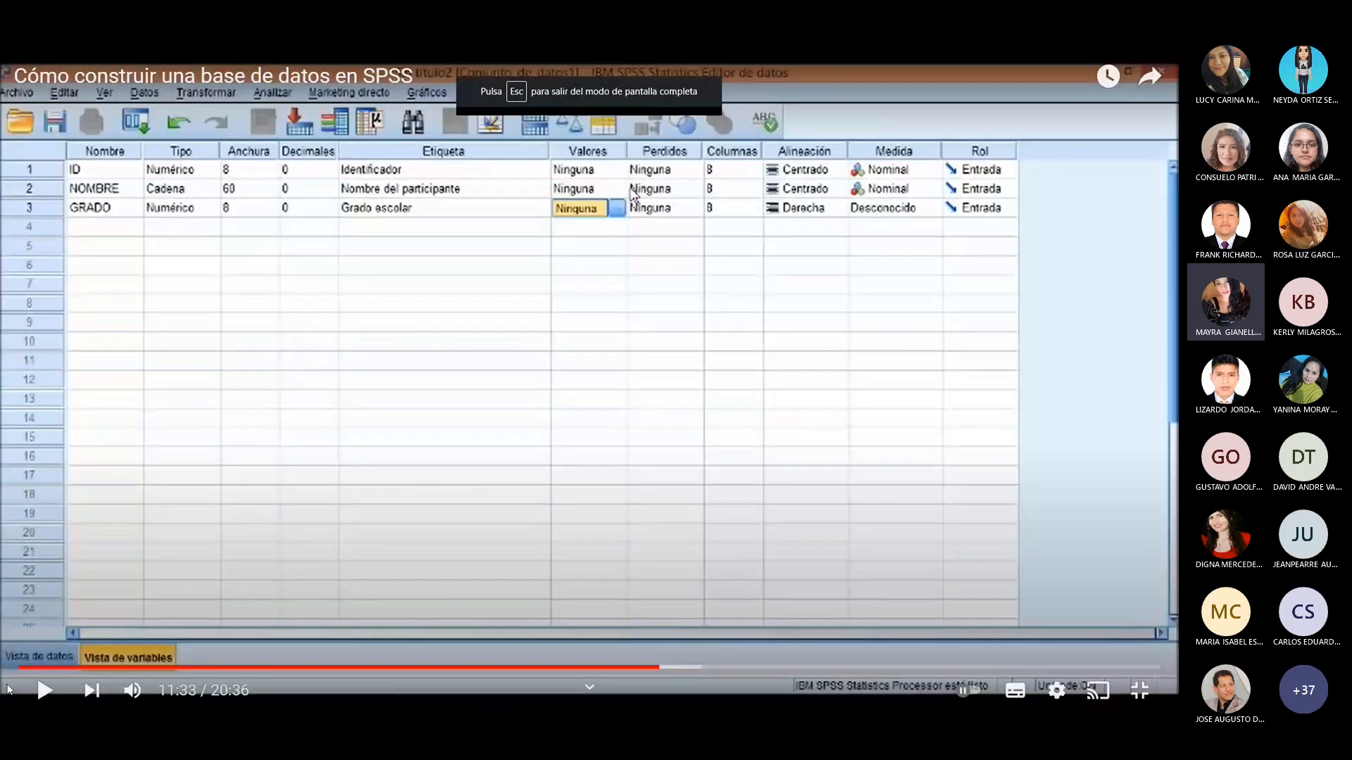
{"action": "left_click", "coordinate": [24, 667]}
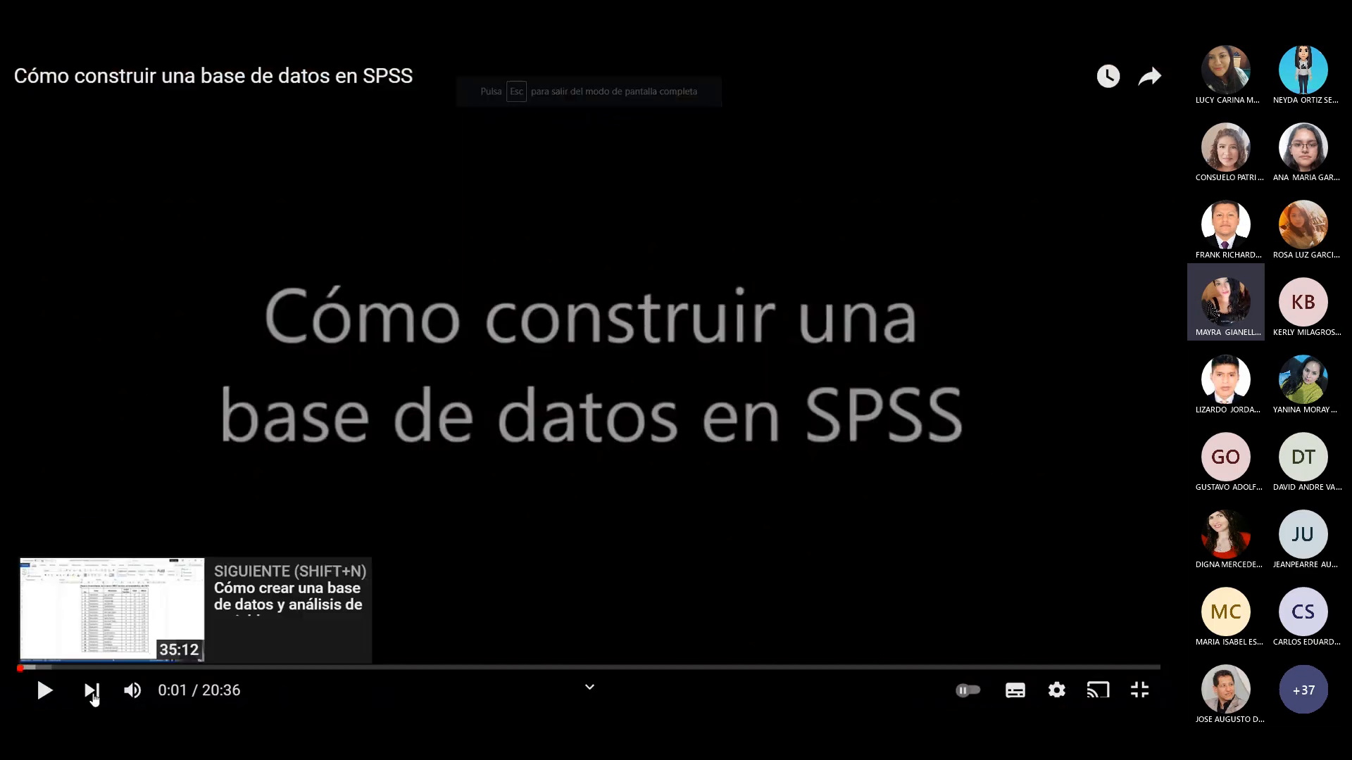
{"action": "left_click", "coordinate": [47, 693]}
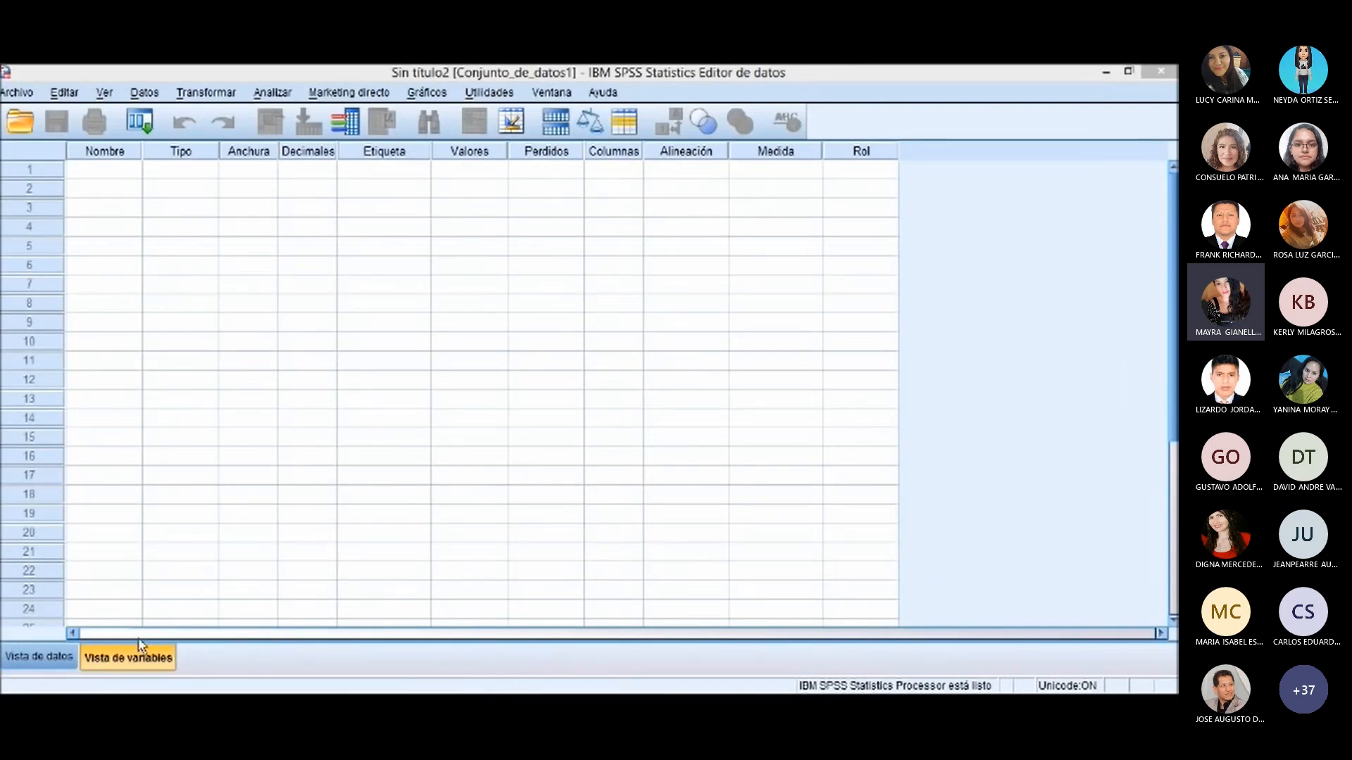
Step: Compare the data view and the variable view of the empty dataset, finishing in the variable view
{"action": "left_click", "coordinate": [35, 662]}
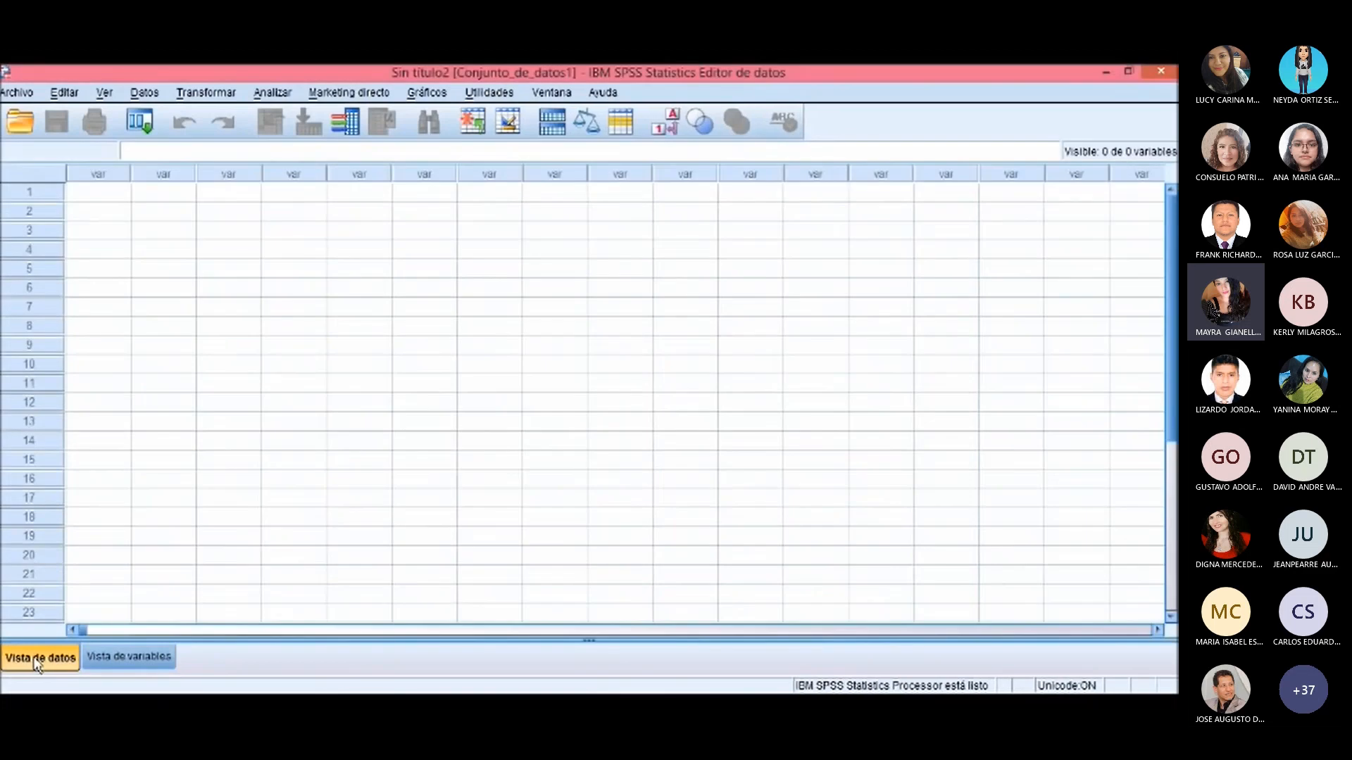
{"action": "left_click", "coordinate": [127, 662]}
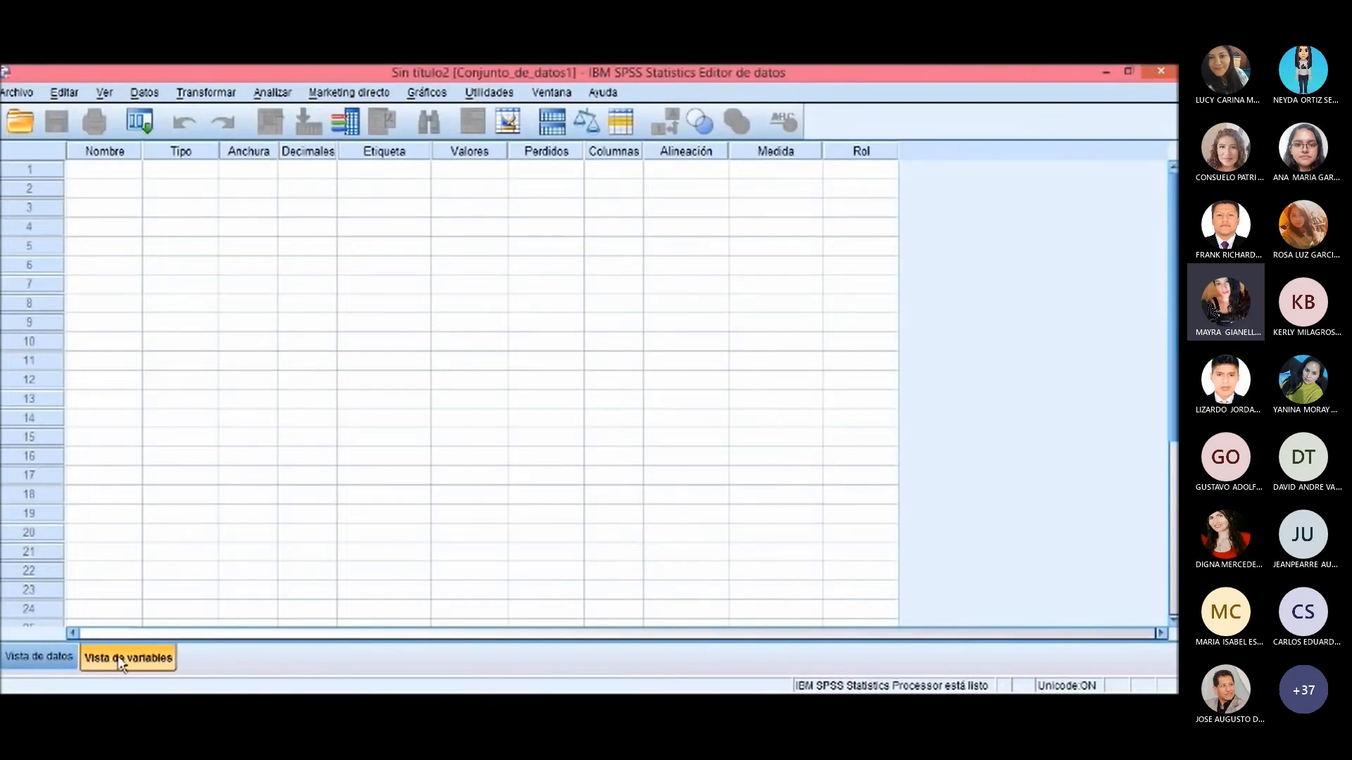
{"action": "left_click", "coordinate": [69, 660]}
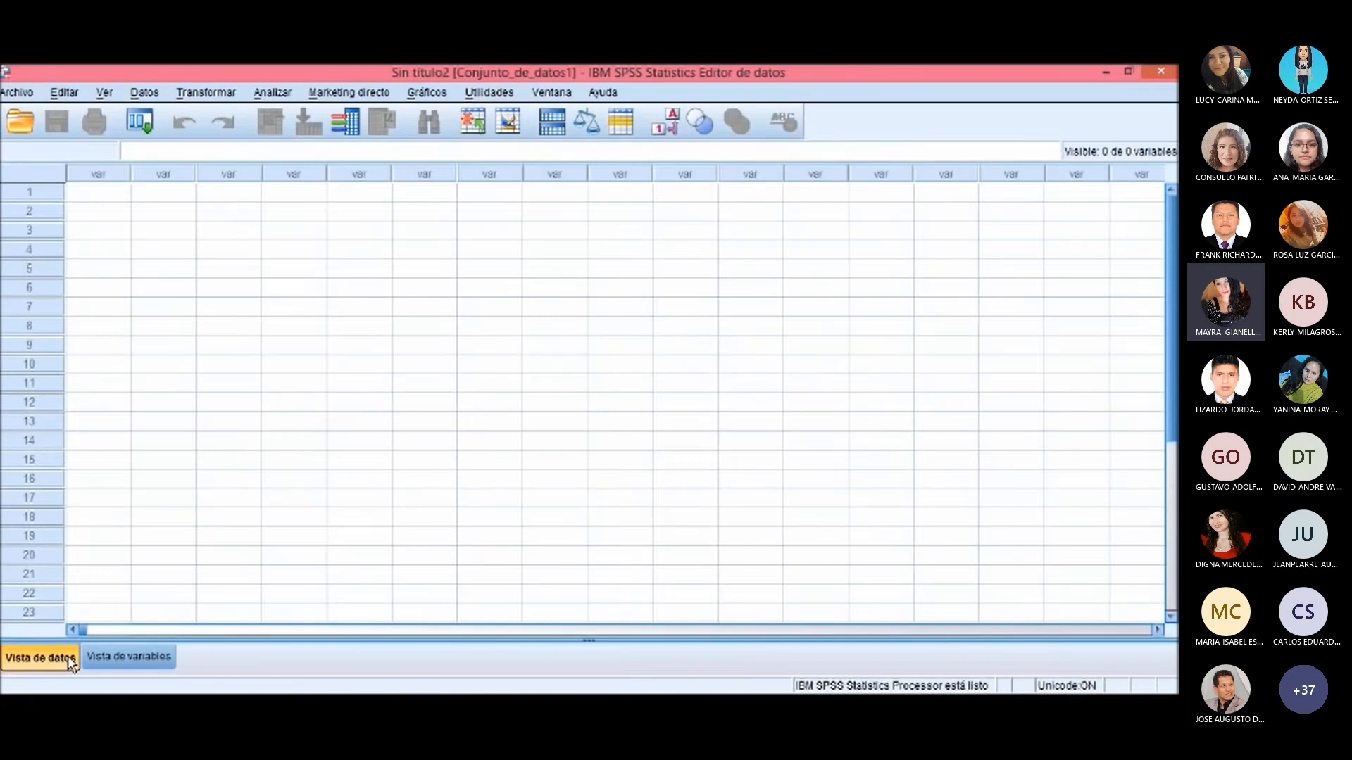
{"action": "left_click", "coordinate": [117, 665]}
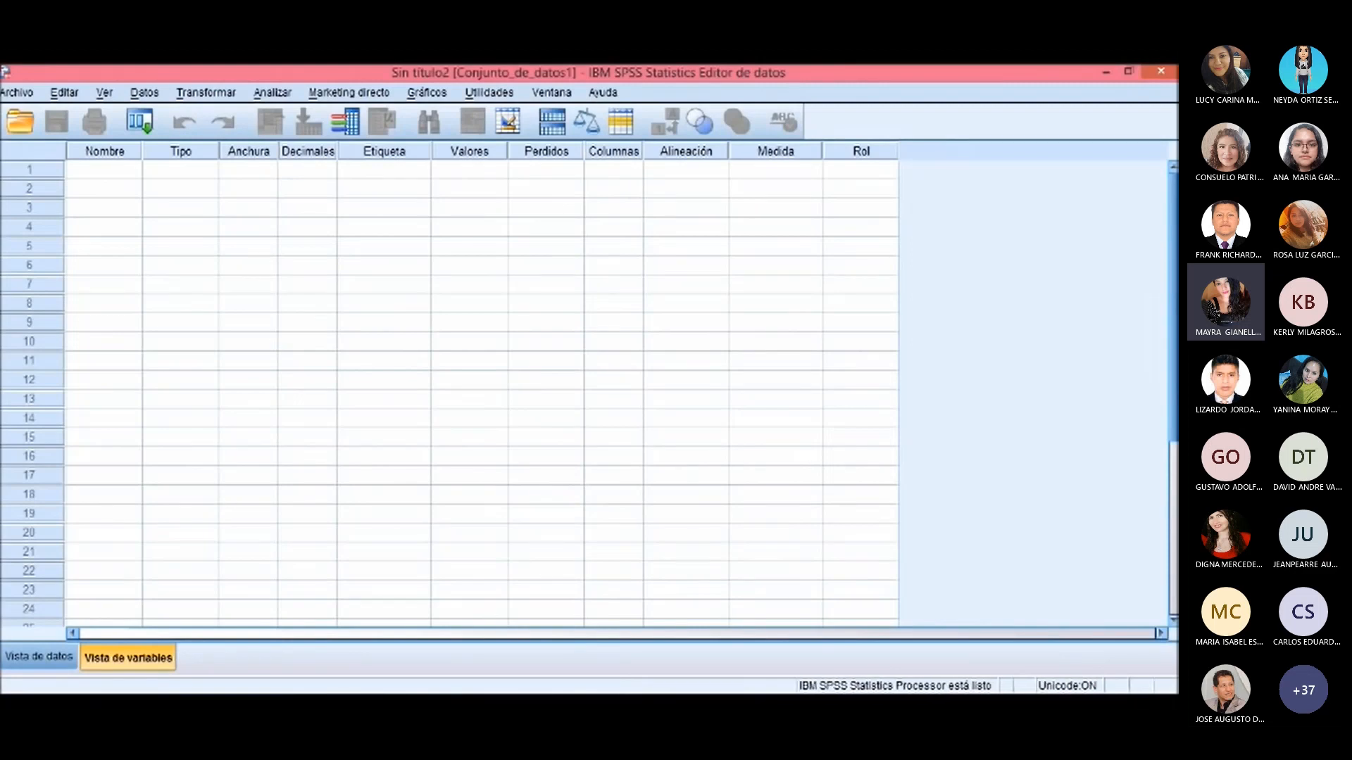
Step: Review the name, grade, age and question fields of TEST DE HABILIDADES METACOGNITIVAS in Word and return to the Sin título2 dataset in SPSS
{"action": "left_click", "coordinate": [179, 708]}
{"action": "left_click", "coordinate": [317, 653]}
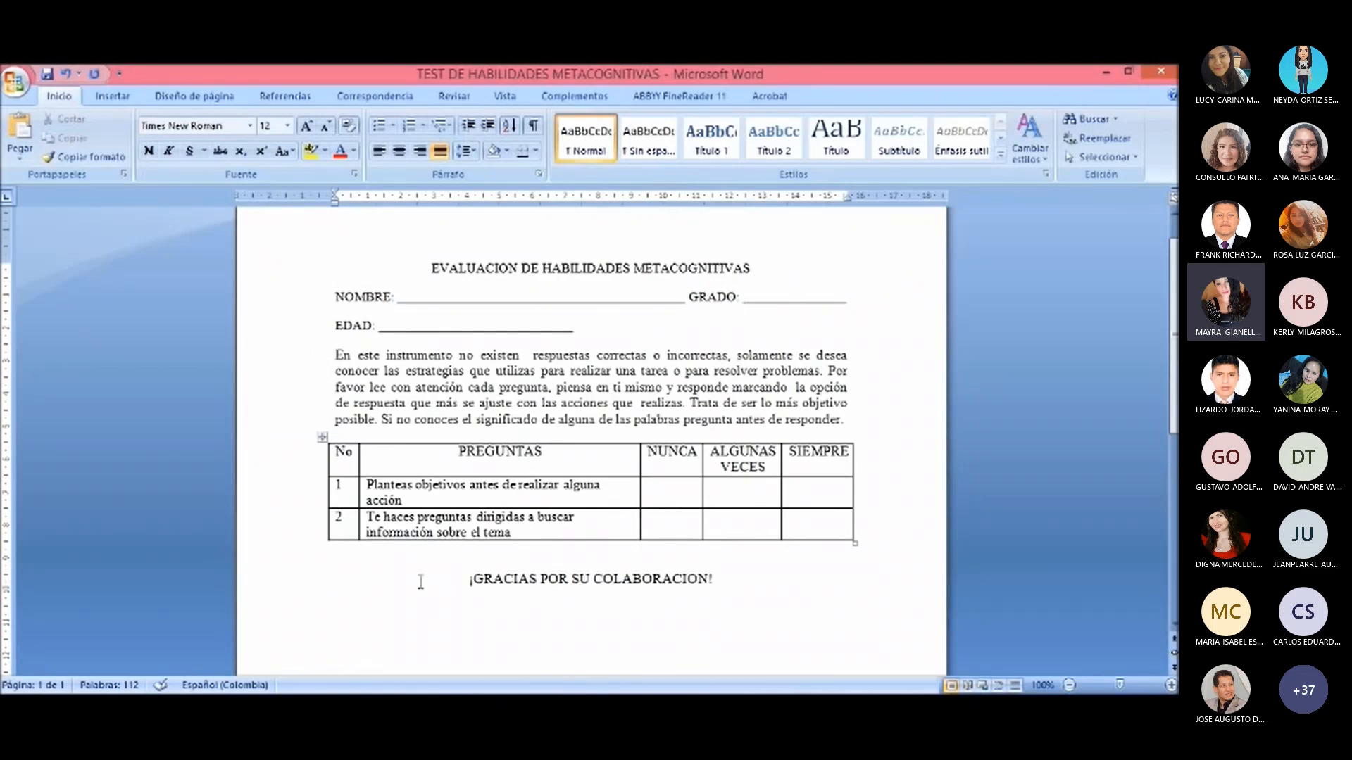
{"action": "scroll", "coordinate": [482, 564], "scroll_direction": "up", "scroll_amount": 1}
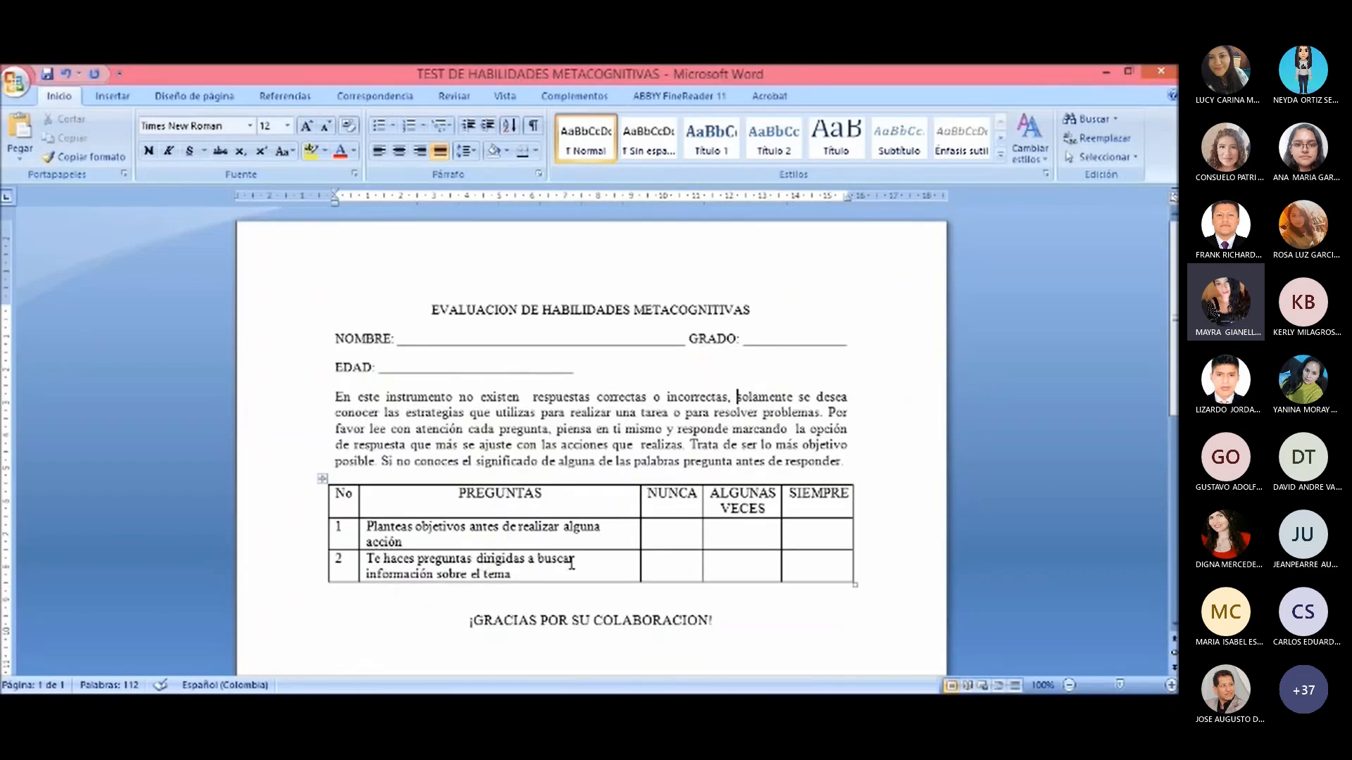
{"action": "left_click", "coordinate": [444, 347]}
{"action": "left_click", "coordinate": [476, 366]}
{"action": "left_click_drag", "start_coordinate": [345, 533], "coordinate": [620, 560]}
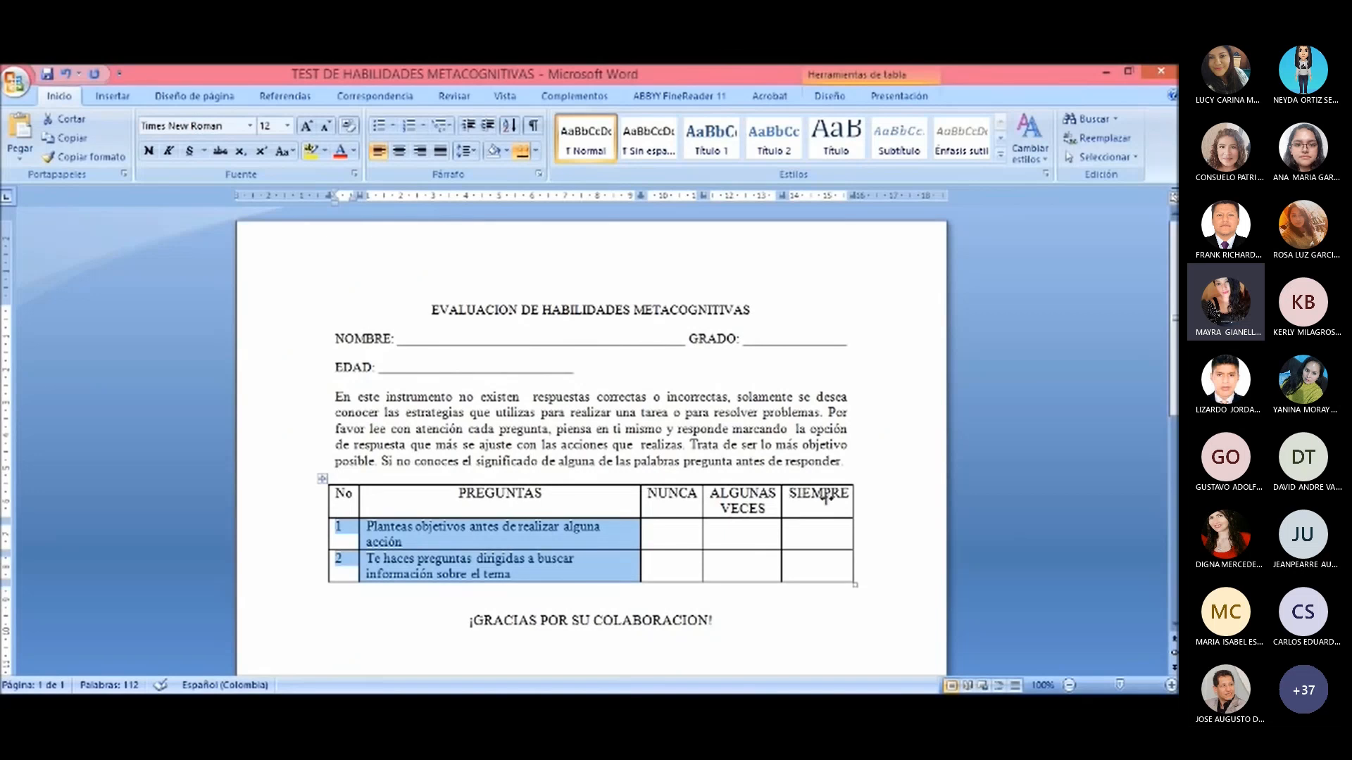
{"action": "scroll", "coordinate": [567, 578], "scroll_direction": "down", "scroll_amount": 1}
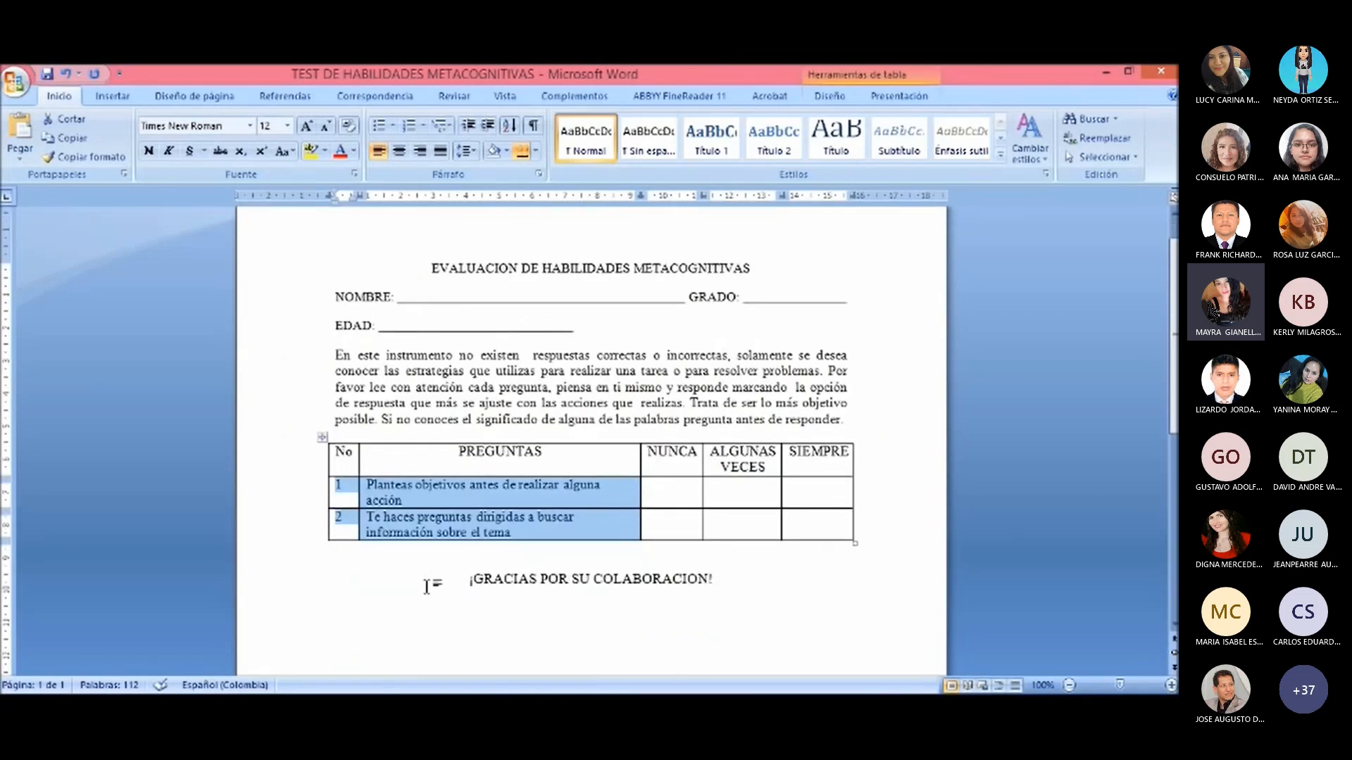
{"action": "left_click", "coordinate": [304, 707]}
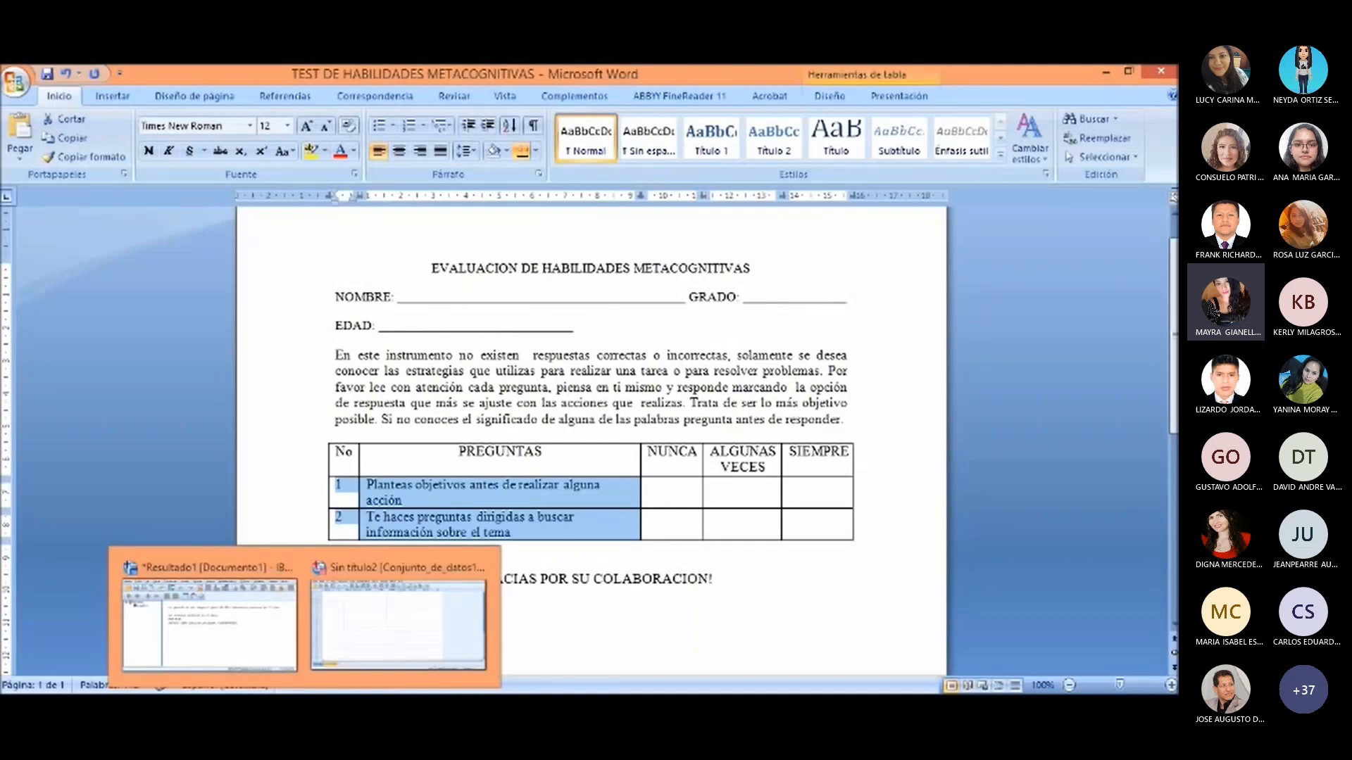
{"action": "left_click", "coordinate": [381, 631]}
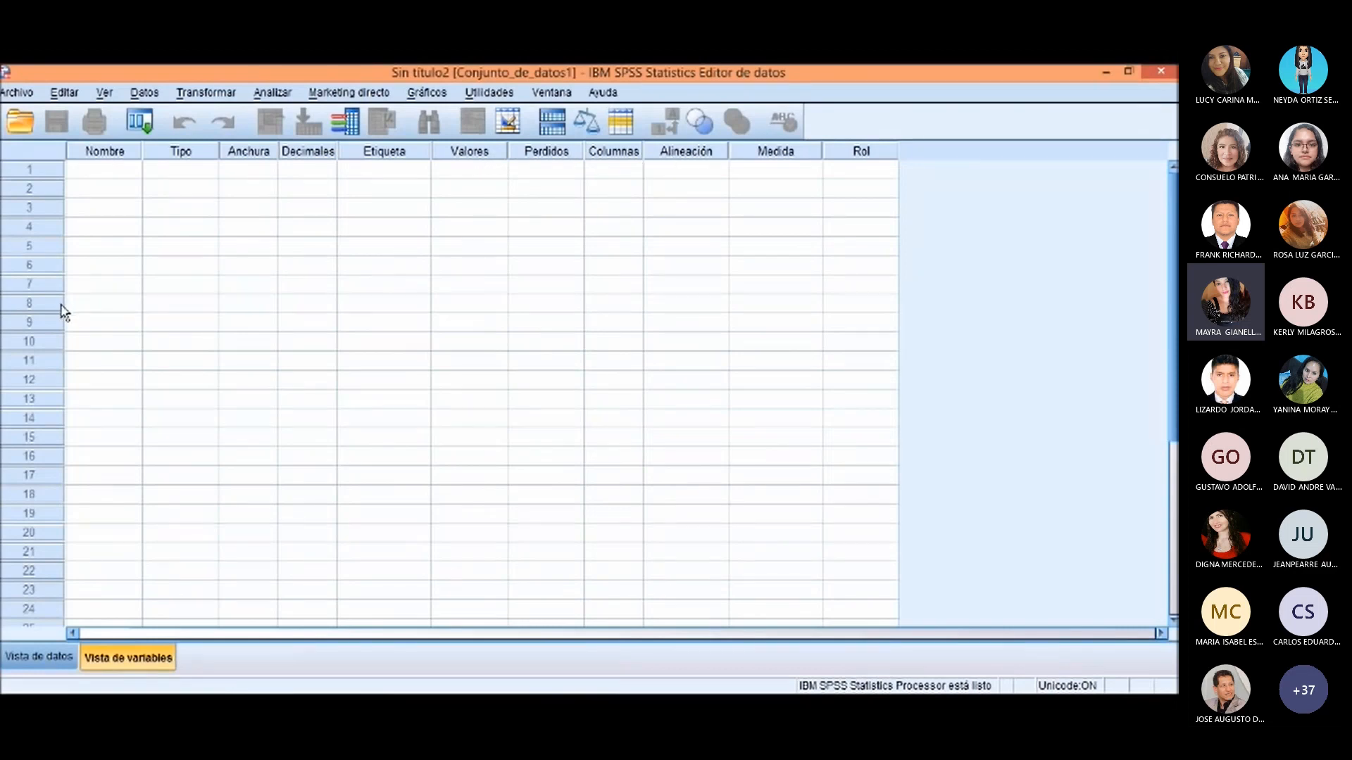
Step: Return to TEST DE HABILIDADES METACOGNITIVAS in Word and examine the NOMBRE, GRADO and EDAD fields as candidate variables
{"action": "left_click", "coordinate": [128, 176]}
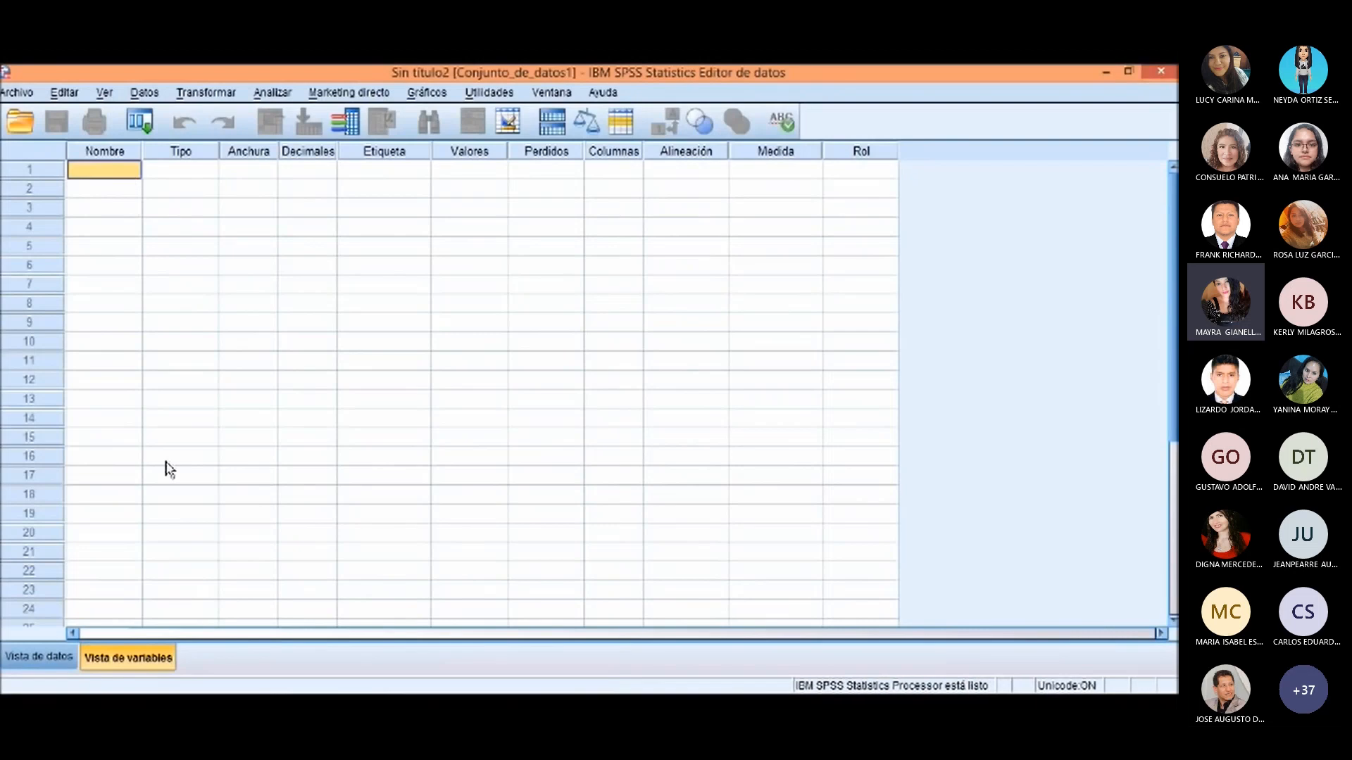
{"action": "mouse_move", "coordinate": [305, 707]}
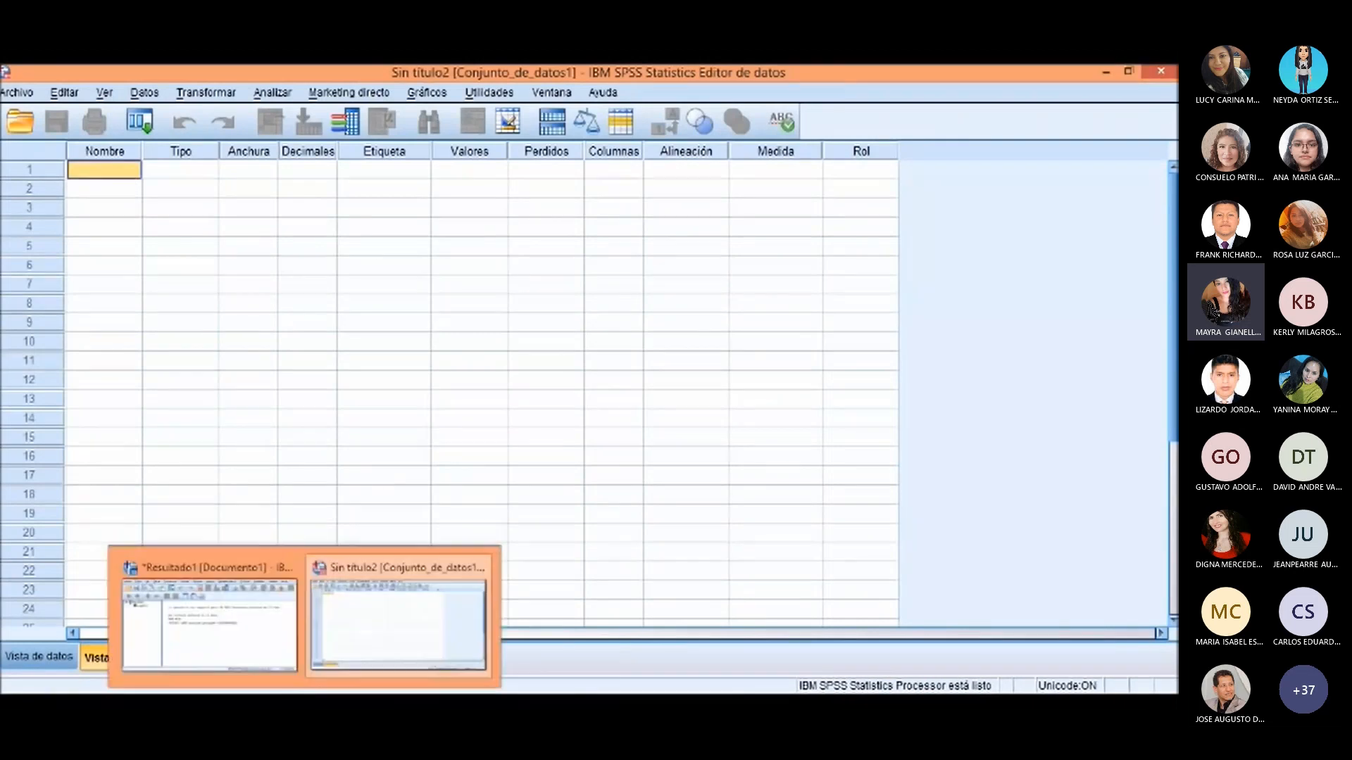
{"action": "left_click", "coordinate": [320, 656]}
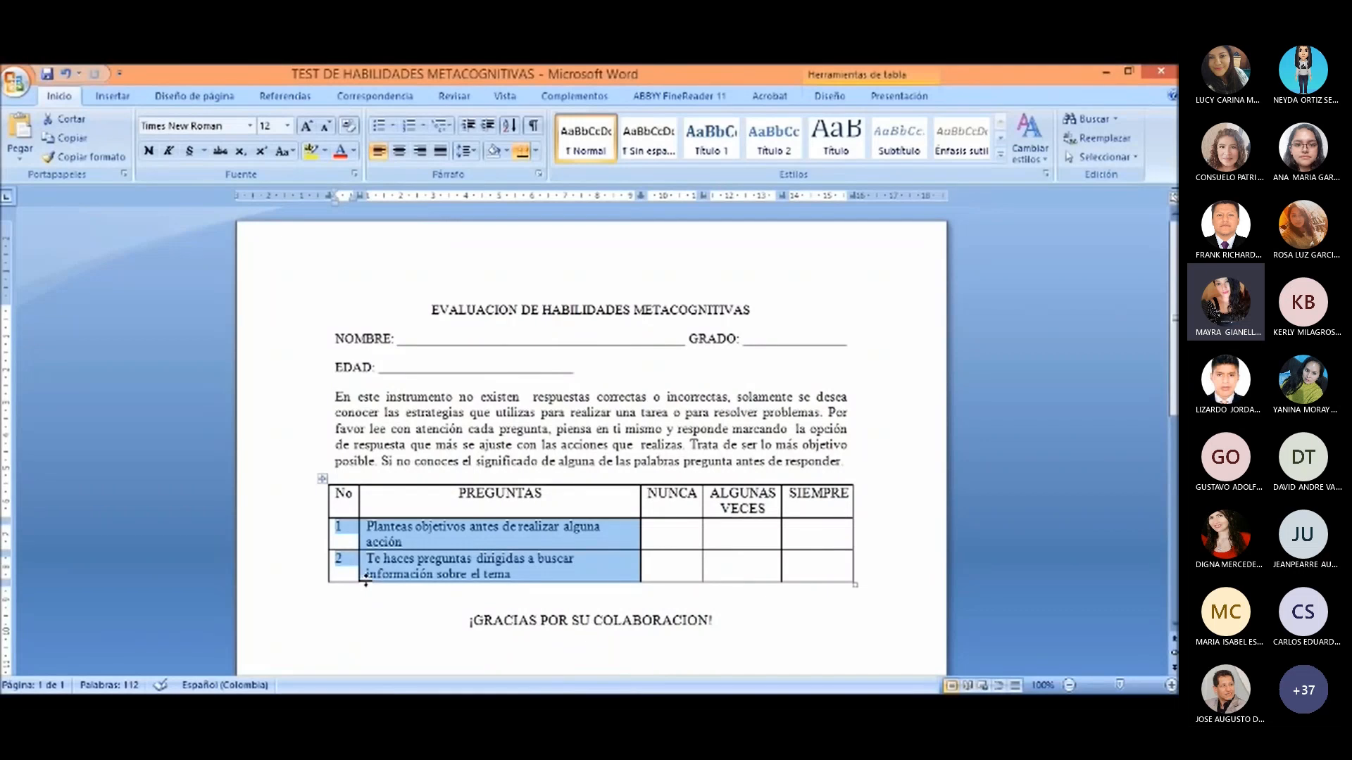
{"action": "left_click", "coordinate": [456, 389]}
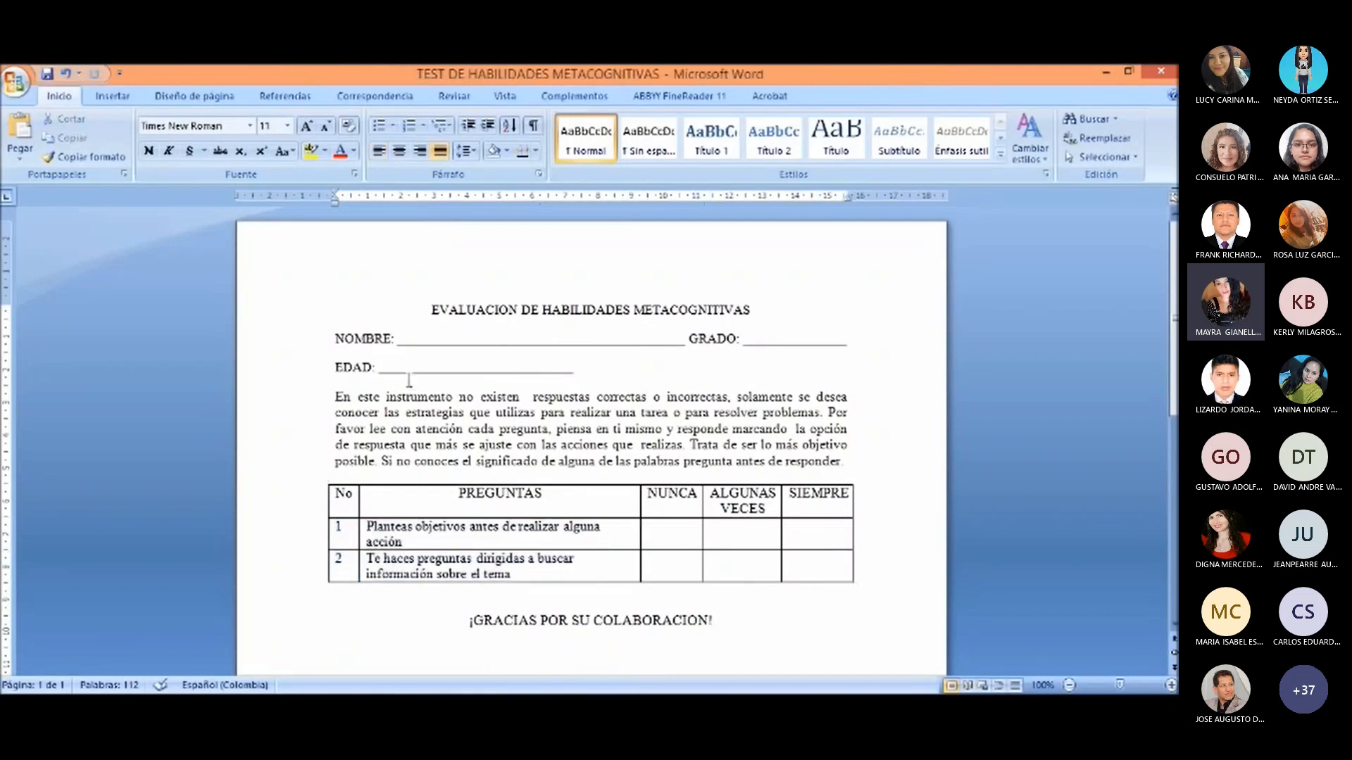
{"action": "left_click_drag", "start_coordinate": [336, 338], "coordinate": [395, 340]}
{"action": "left_click_drag", "start_coordinate": [690, 339], "coordinate": [735, 342]}
{"action": "triple_click", "coordinate": [329, 367]}
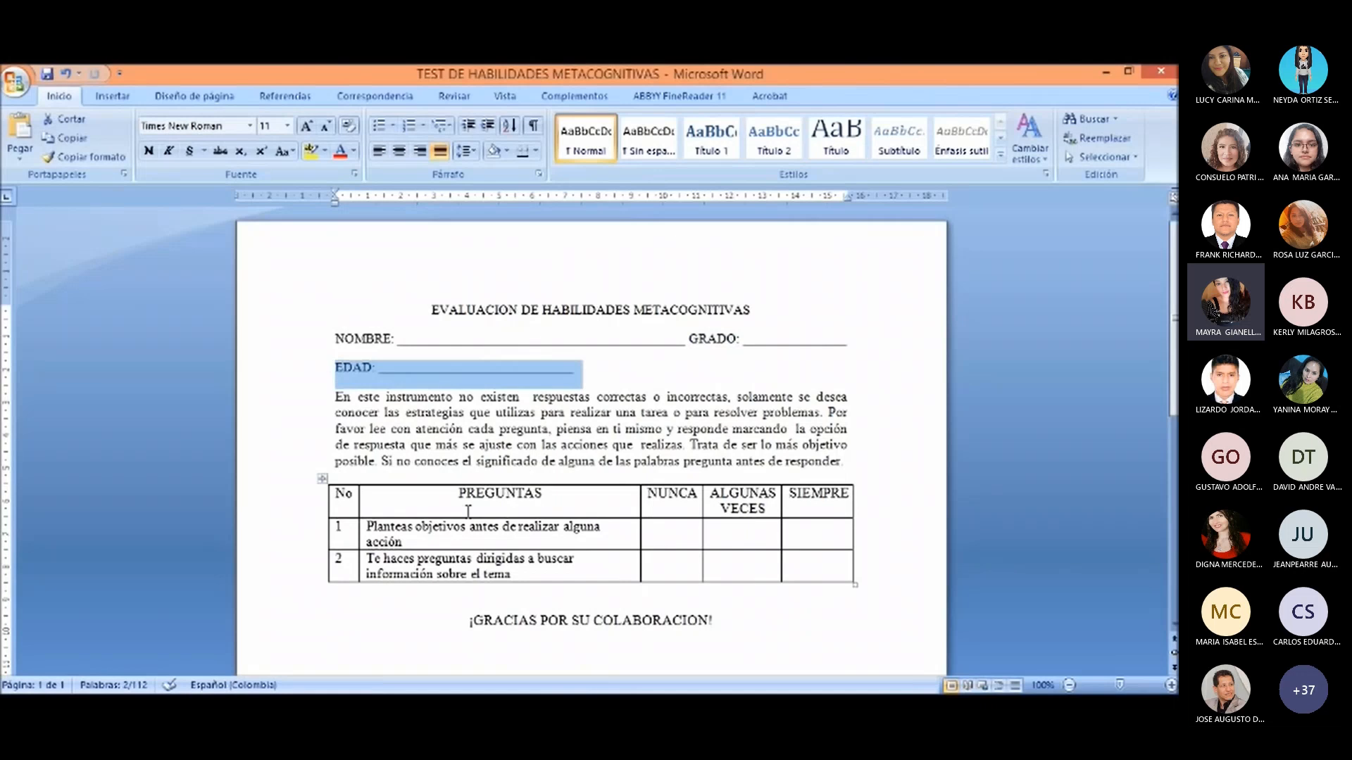
Step: Examine questions 1 and 2 in the questionnaire's PREGUNTAS table, and switch back to the Sin título2 dataset in SPSS
{"action": "left_click_drag", "start_coordinate": [466, 500], "coordinate": [551, 500]}
{"action": "left_click", "coordinate": [412, 539]}
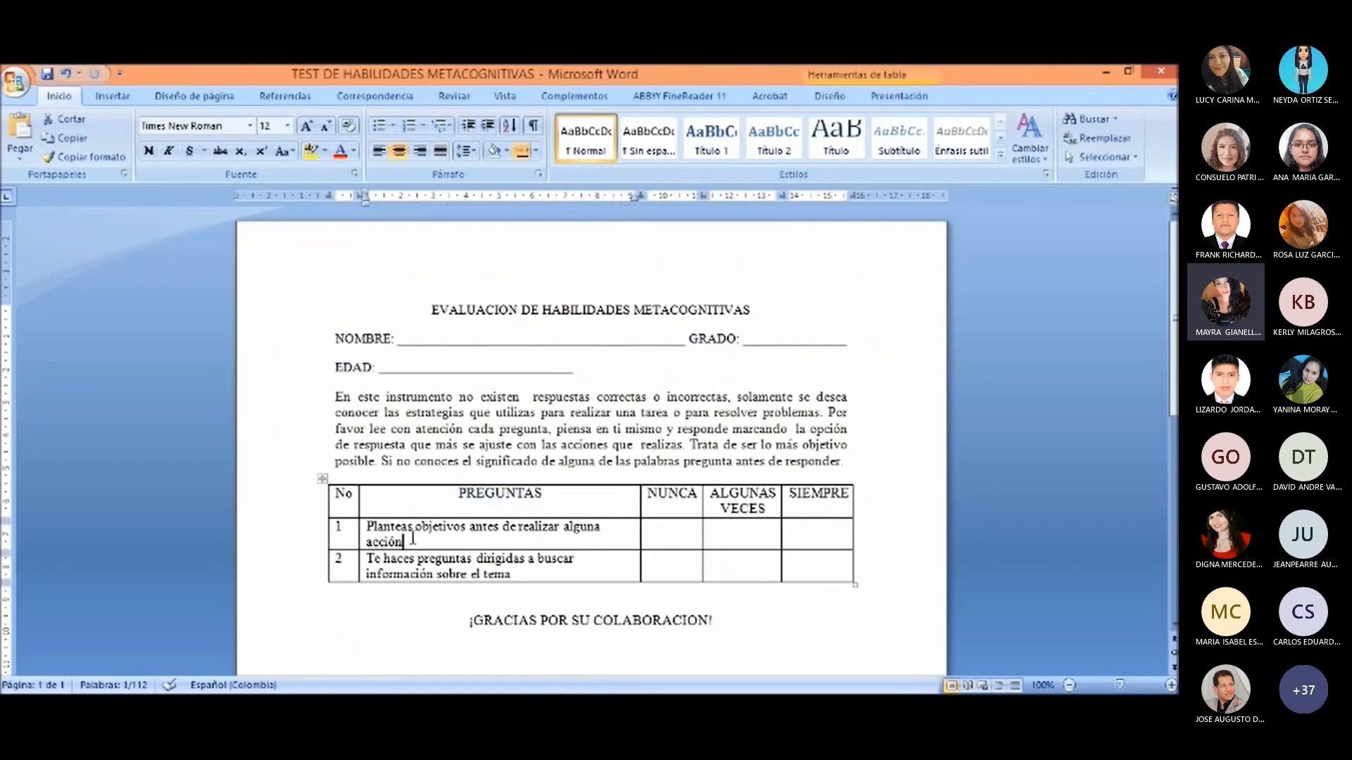
{"action": "left_click_drag", "start_coordinate": [412, 539], "coordinate": [343, 537]}
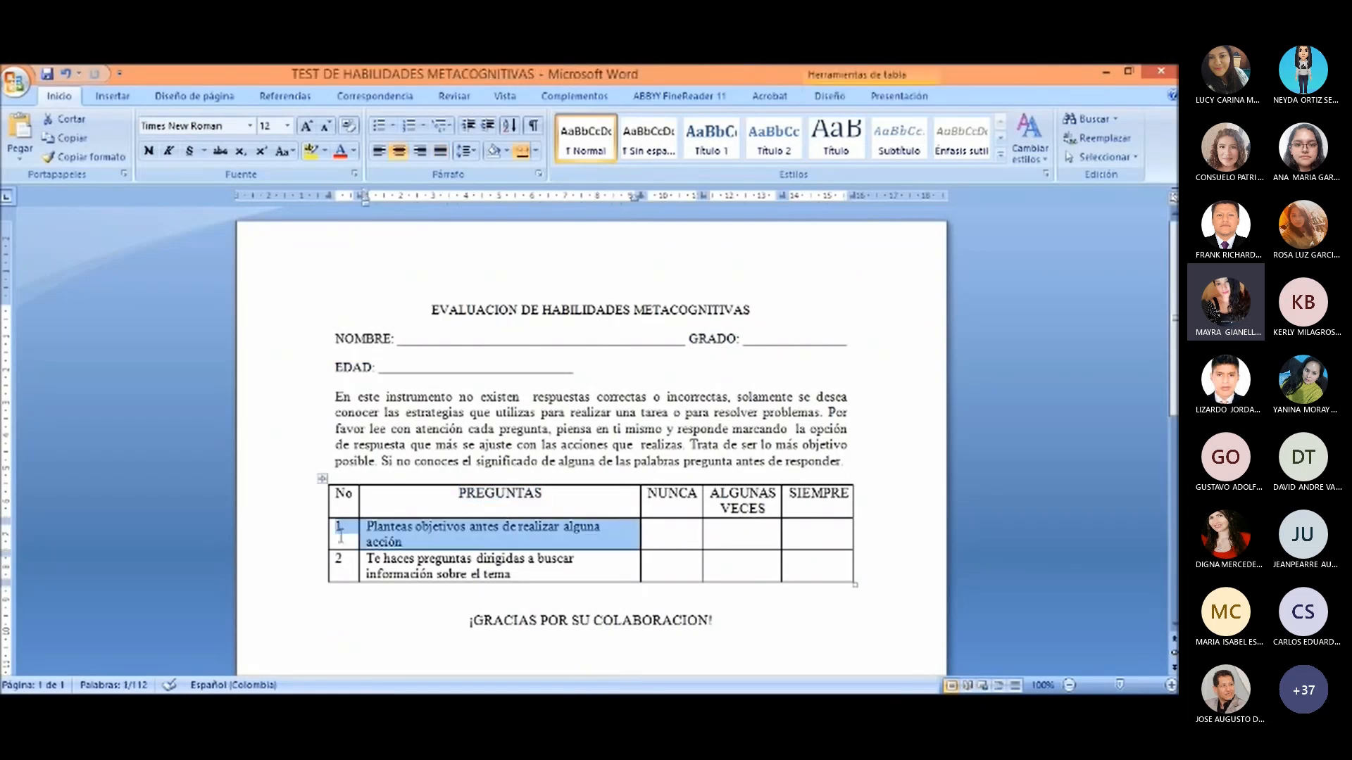
{"action": "left_click", "coordinate": [519, 571]}
{"action": "left_click_drag", "start_coordinate": [519, 572], "coordinate": [338, 565]}
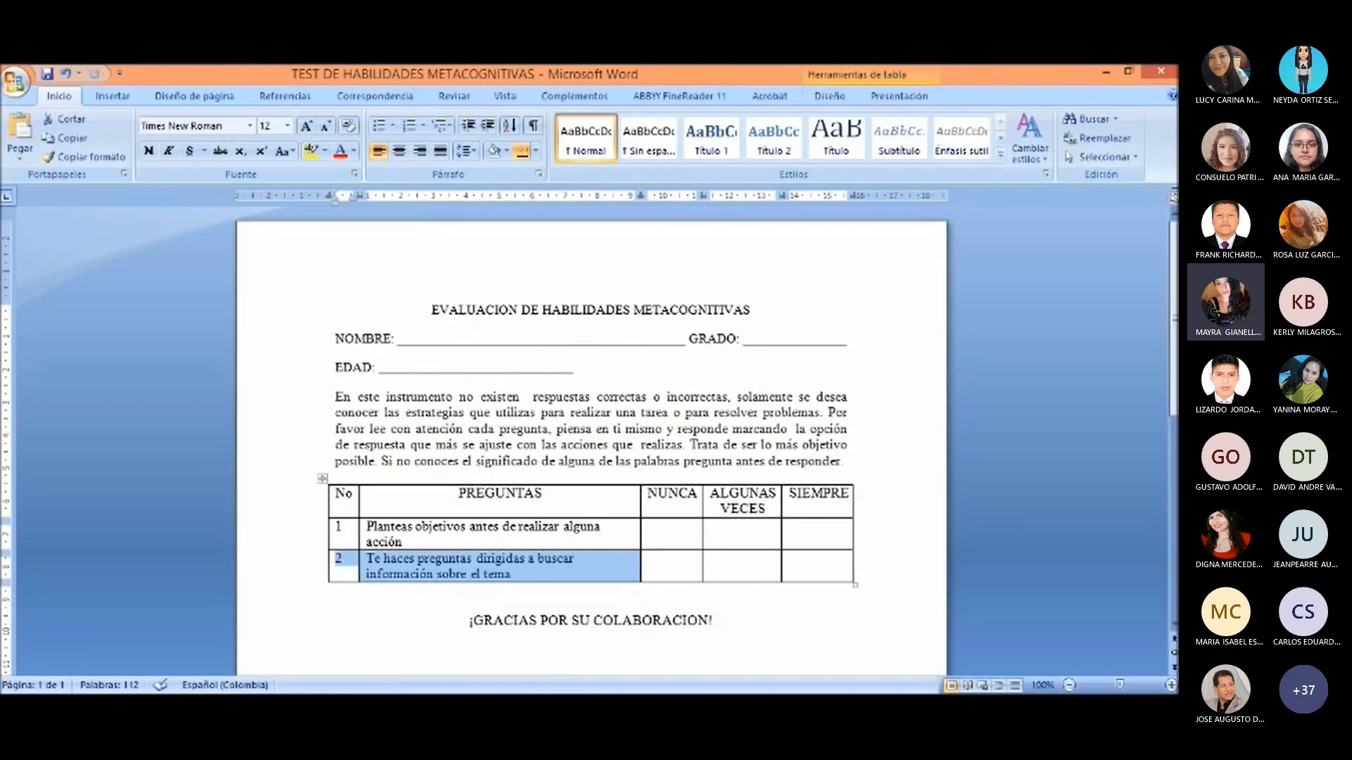
{"action": "mouse_move", "coordinate": [305, 706]}
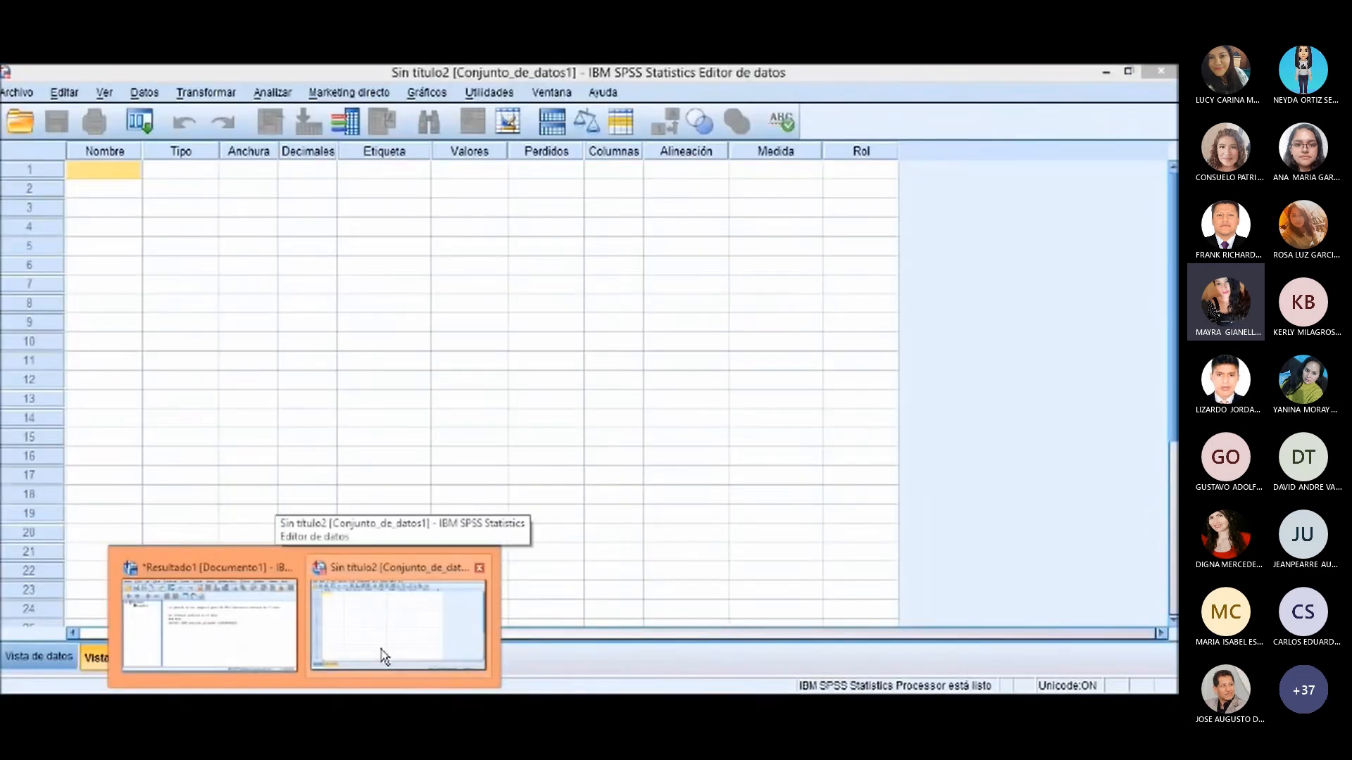
{"action": "left_click", "coordinate": [383, 655]}
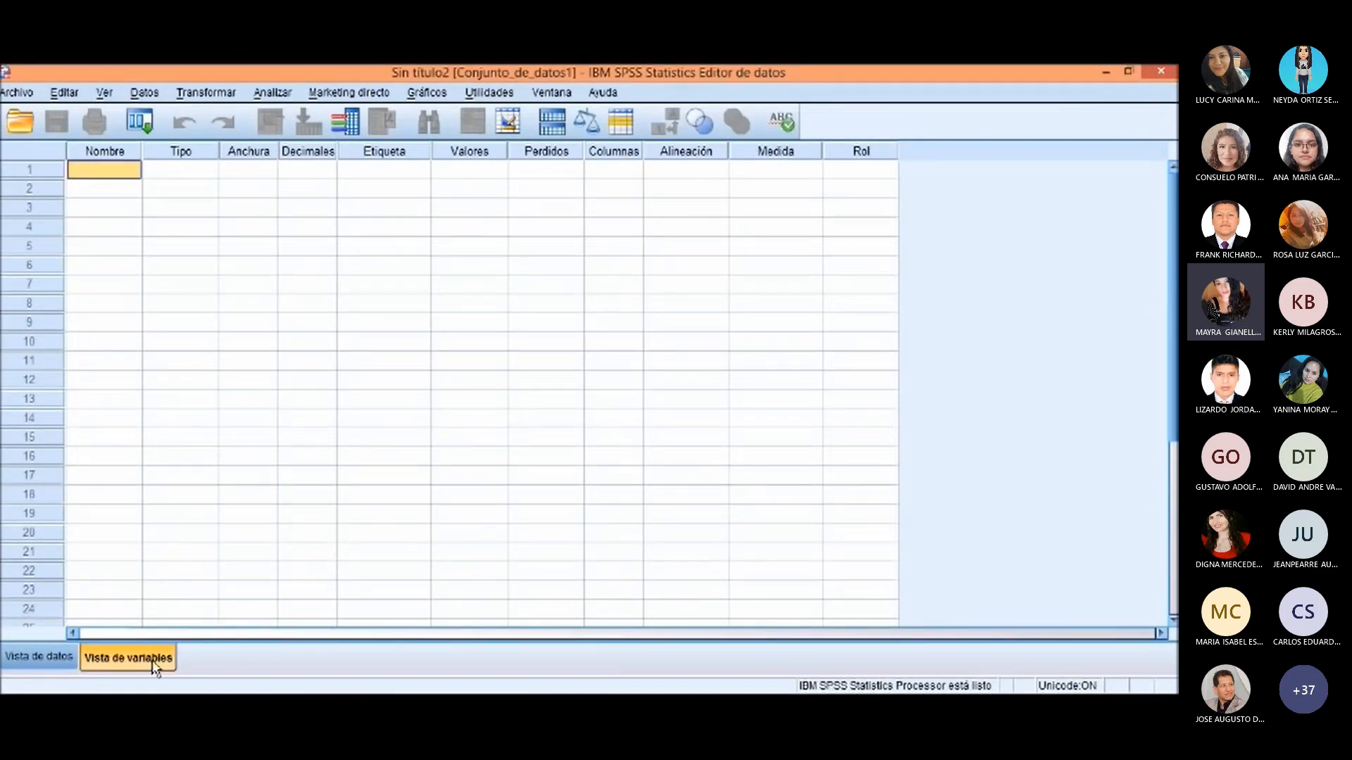
Step: Define the first variable in row 1 with the name ID and accept Numérico as its type
{"action": "left_click", "coordinate": [115, 173]}
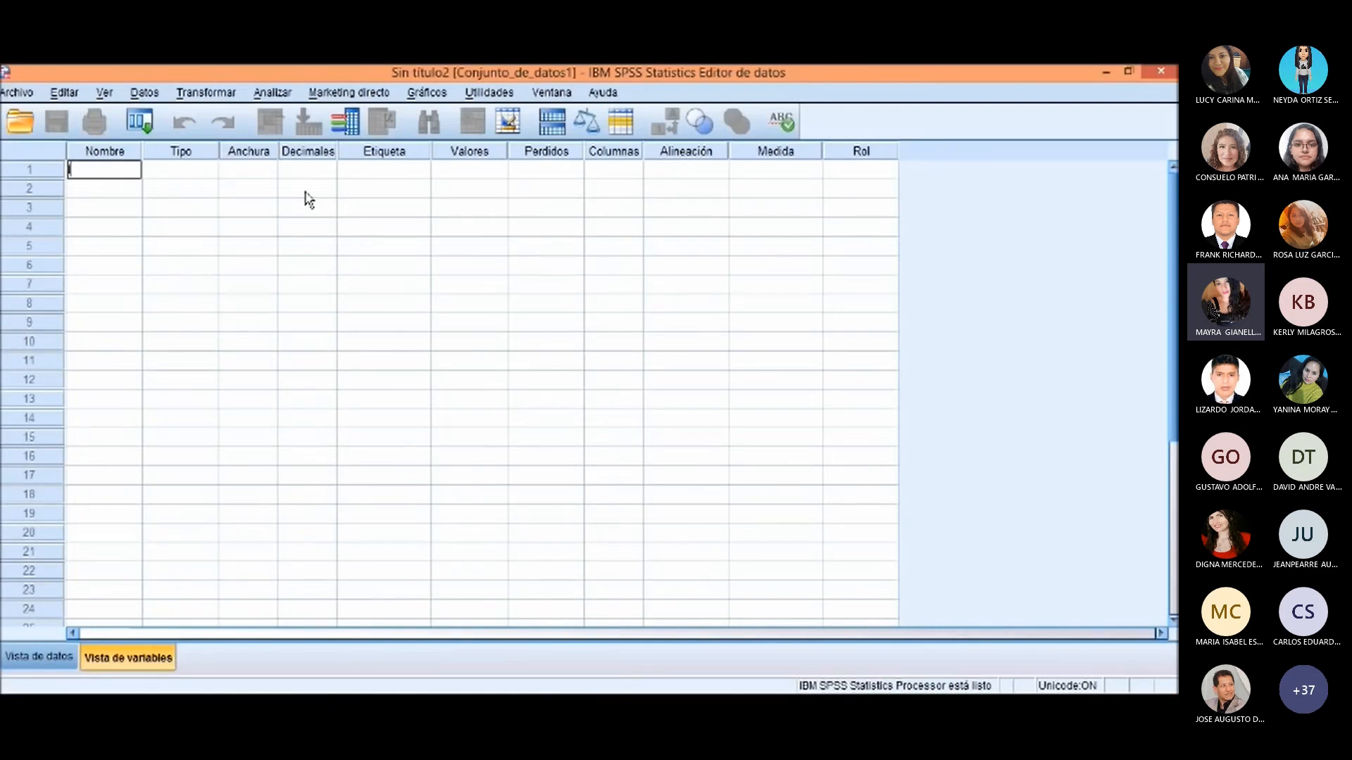
{"action": "type", "text": "ID"}
{"action": "left_click", "coordinate": [181, 176]}
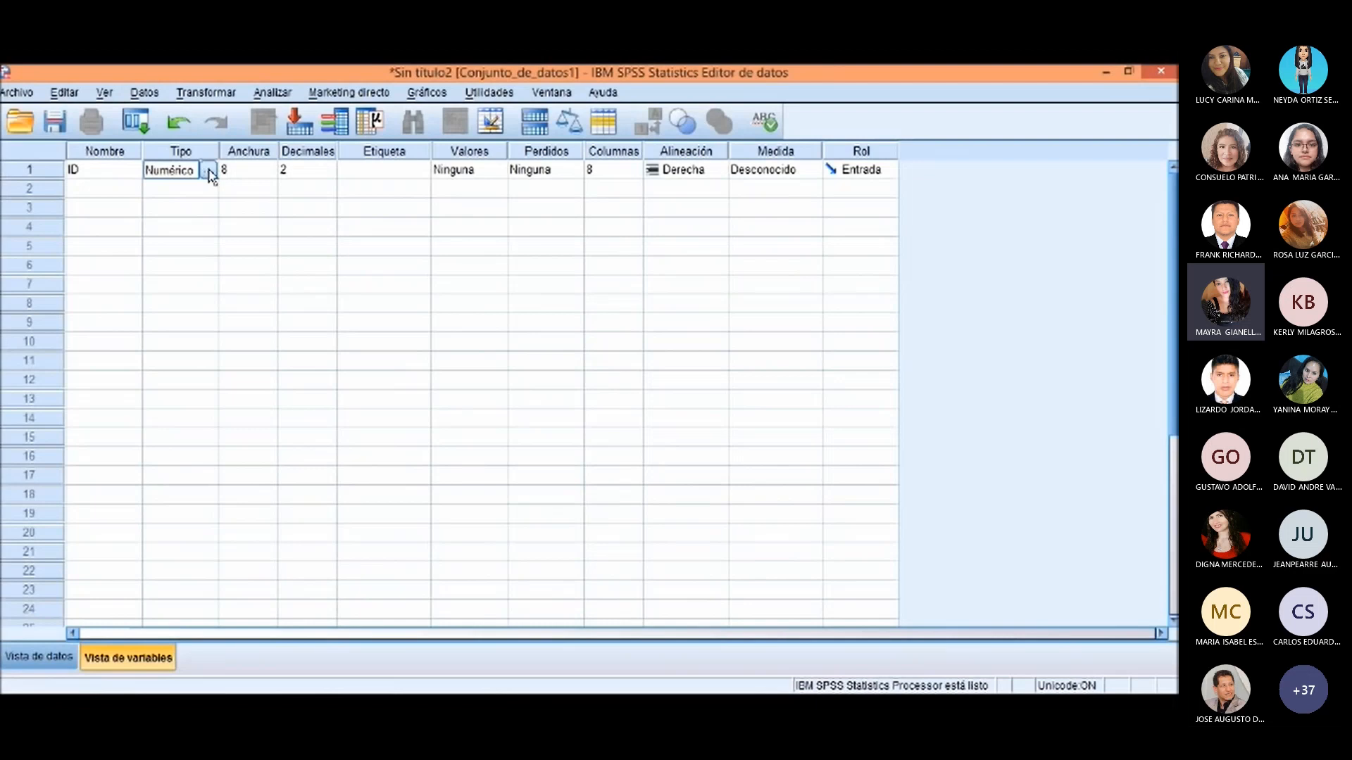
{"action": "left_click", "coordinate": [209, 171]}
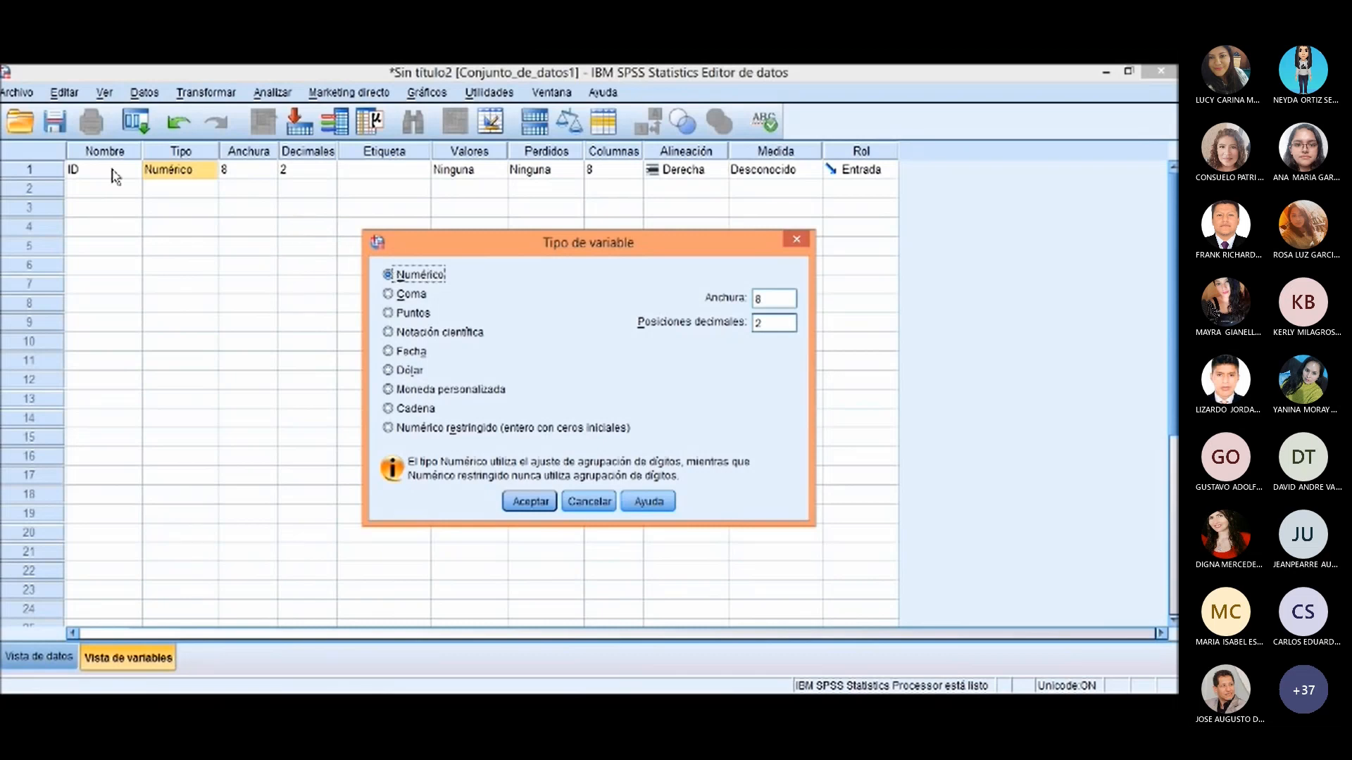
{"action": "left_click", "coordinate": [527, 501]}
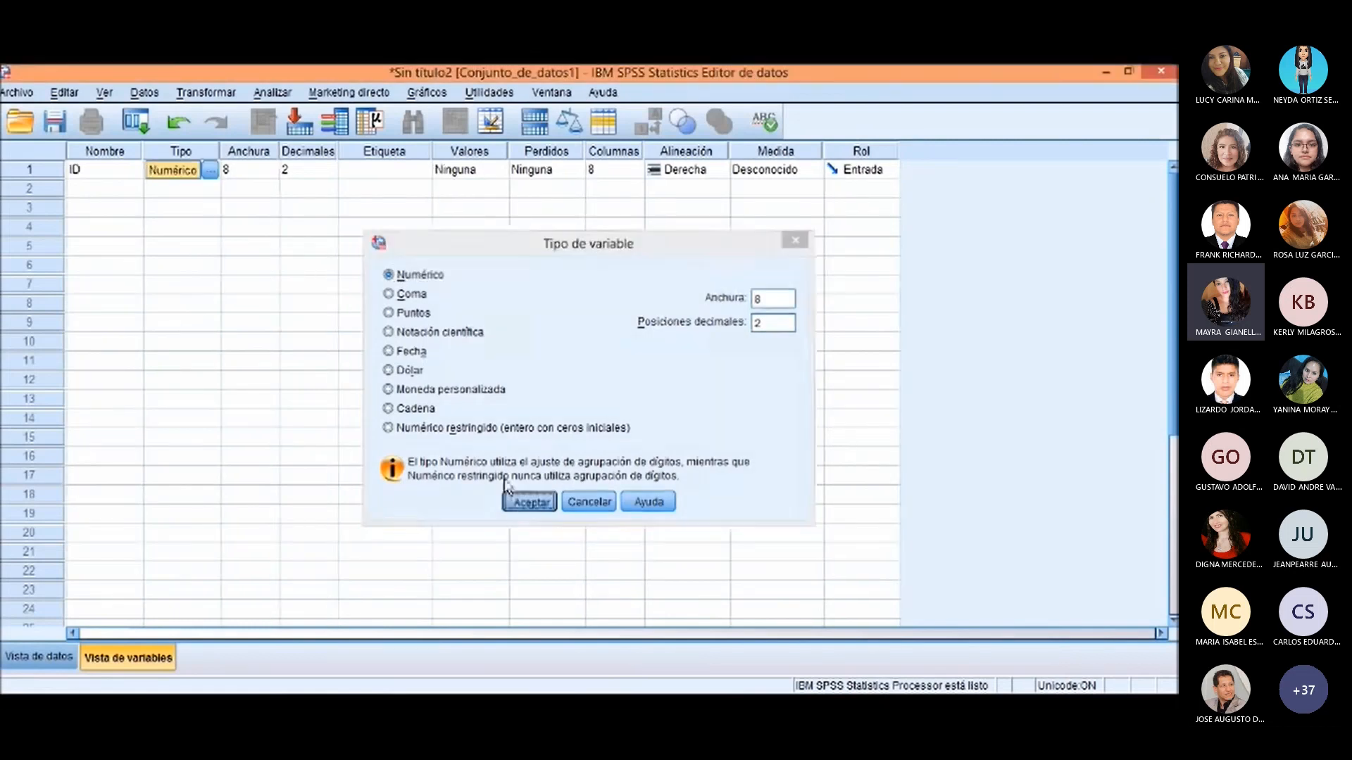
Step: Set the ID variable's decimals to 0
{"action": "left_click", "coordinate": [307, 178]}
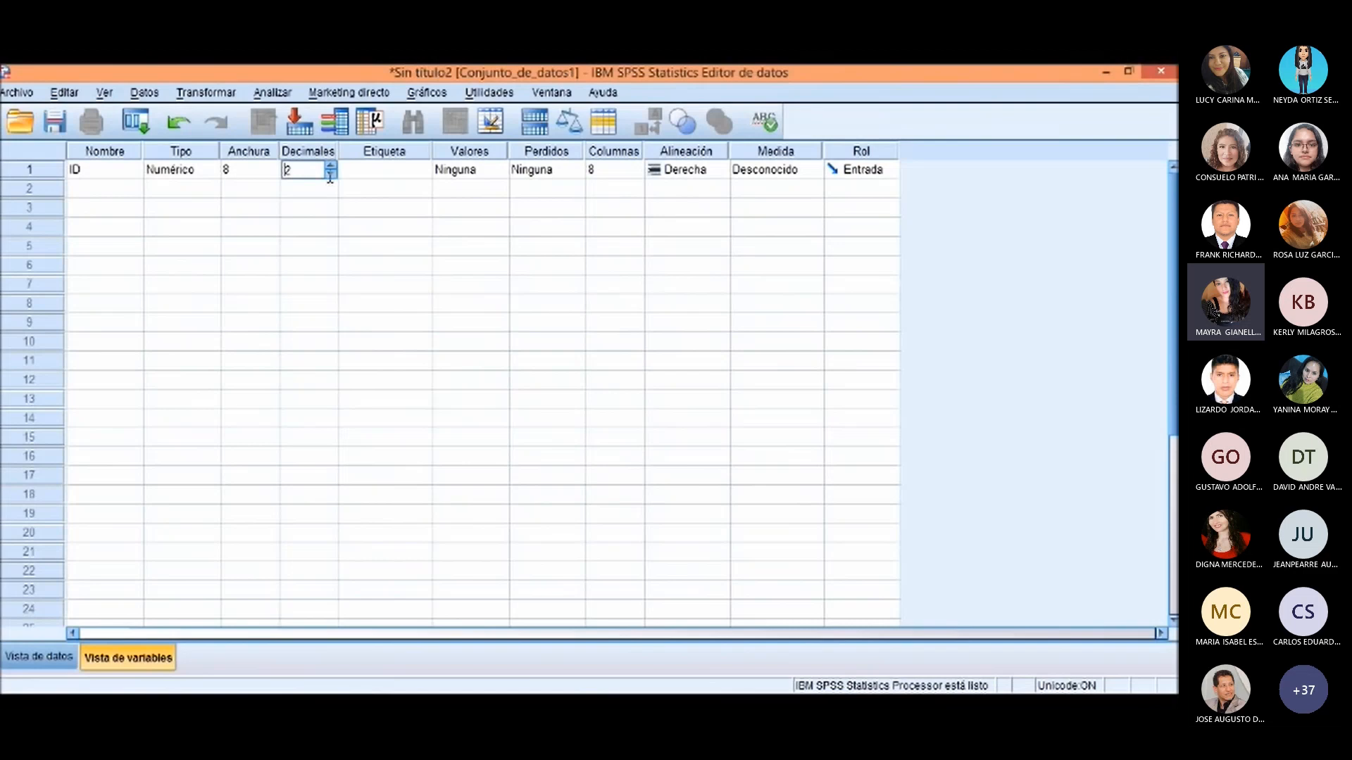
{"action": "left_click", "coordinate": [330, 173]}
{"action": "left_click", "coordinate": [330, 173]}
Step: Widen the Etiqueta column and give the ID variable the label Identificador
{"action": "left_click", "coordinate": [349, 175]}
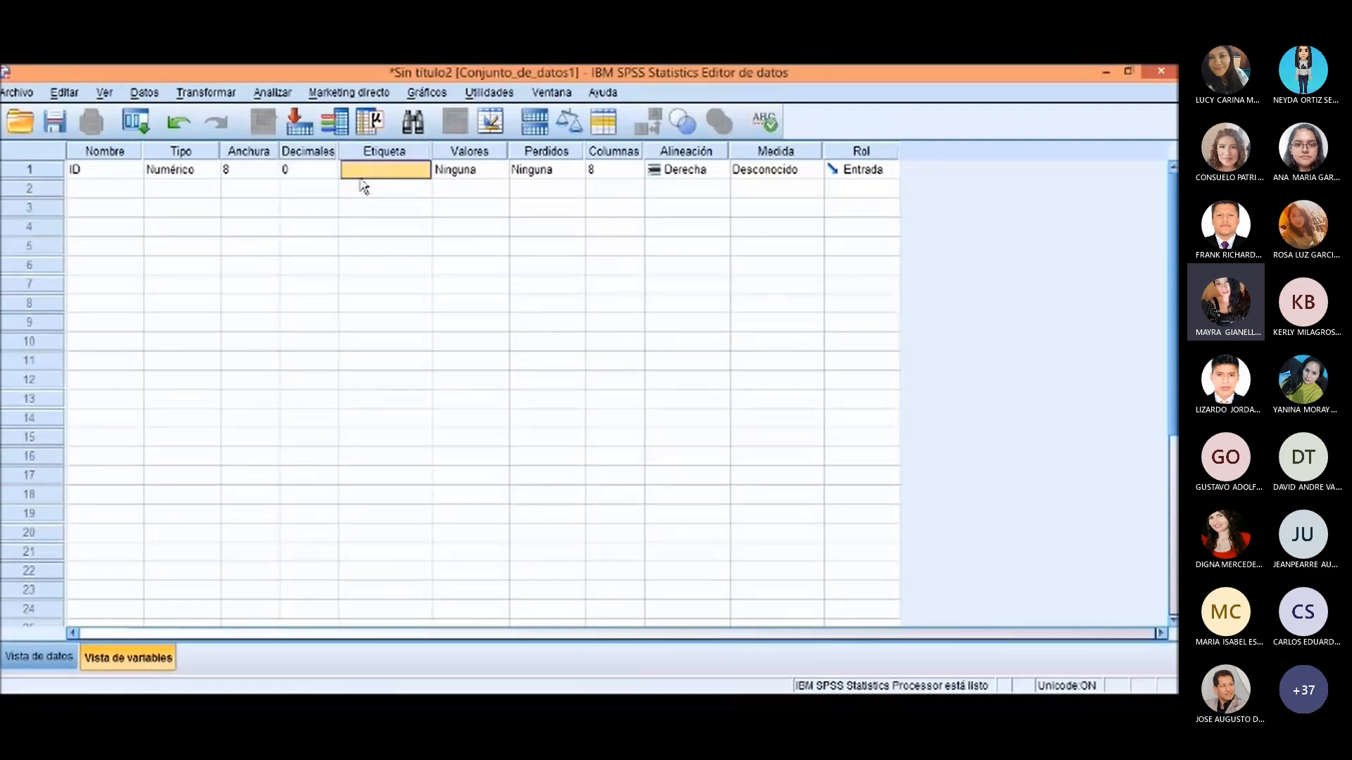
{"action": "left_click_drag", "start_coordinate": [433, 151], "coordinate": [550, 157]}
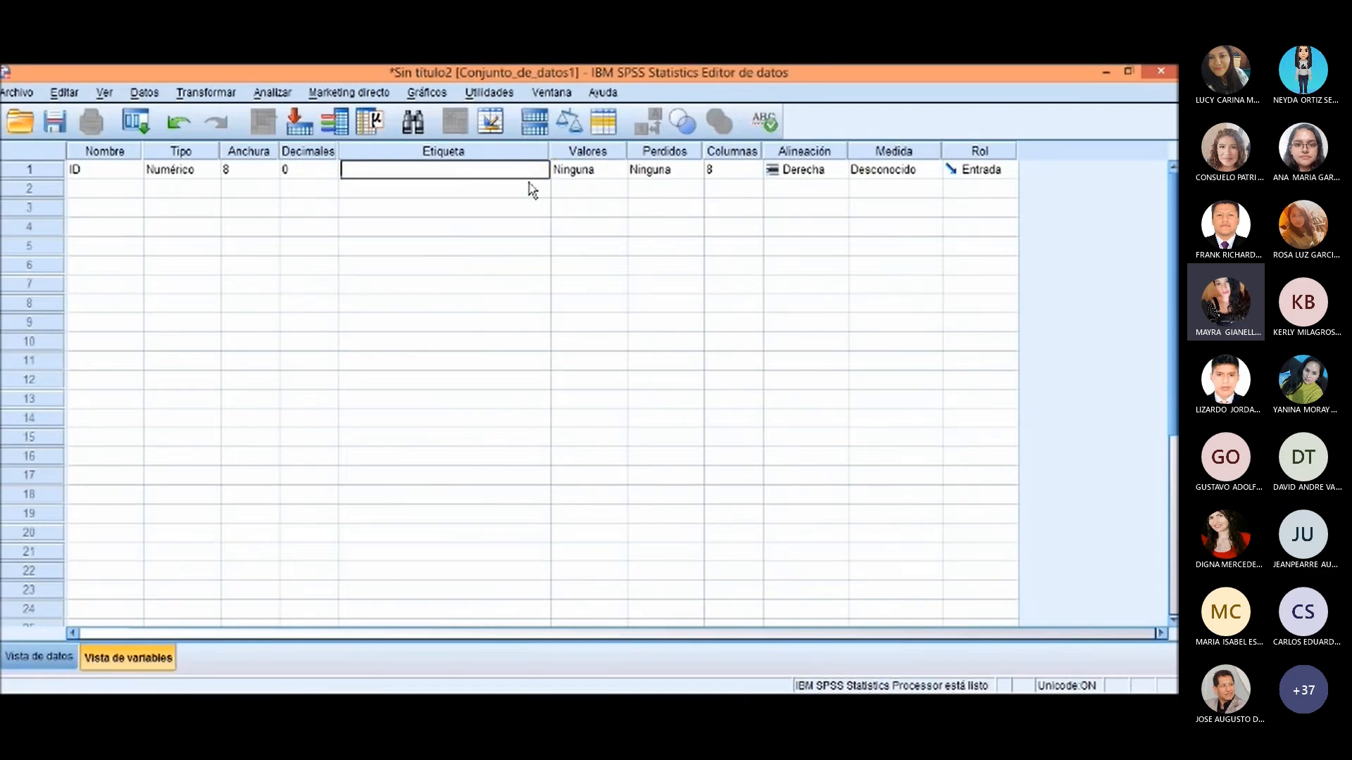
{"action": "type", "text": "Identificador"}
{"action": "left_click", "coordinate": [462, 197]}
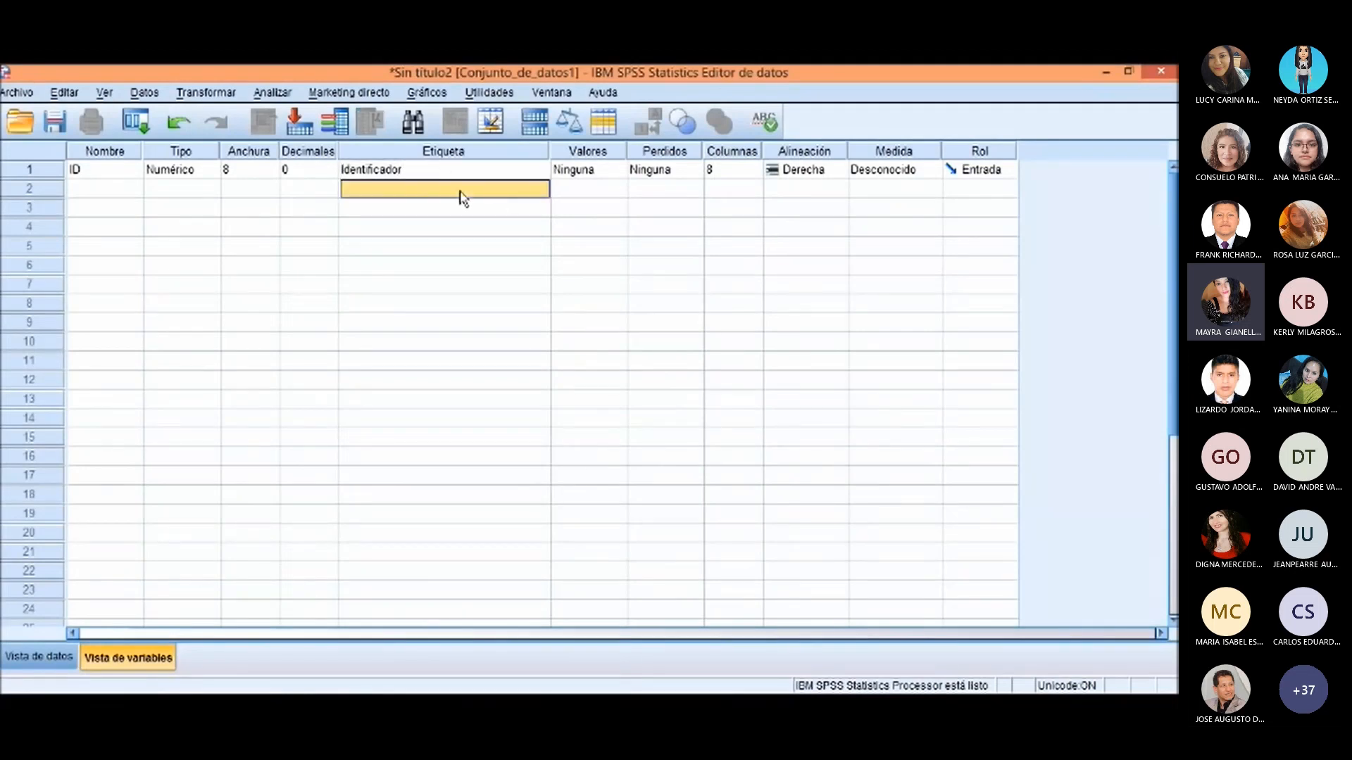
Step: Inspect the value label settings of the ID variable and leave them without defining any labels
{"action": "left_click", "coordinate": [429, 173]}
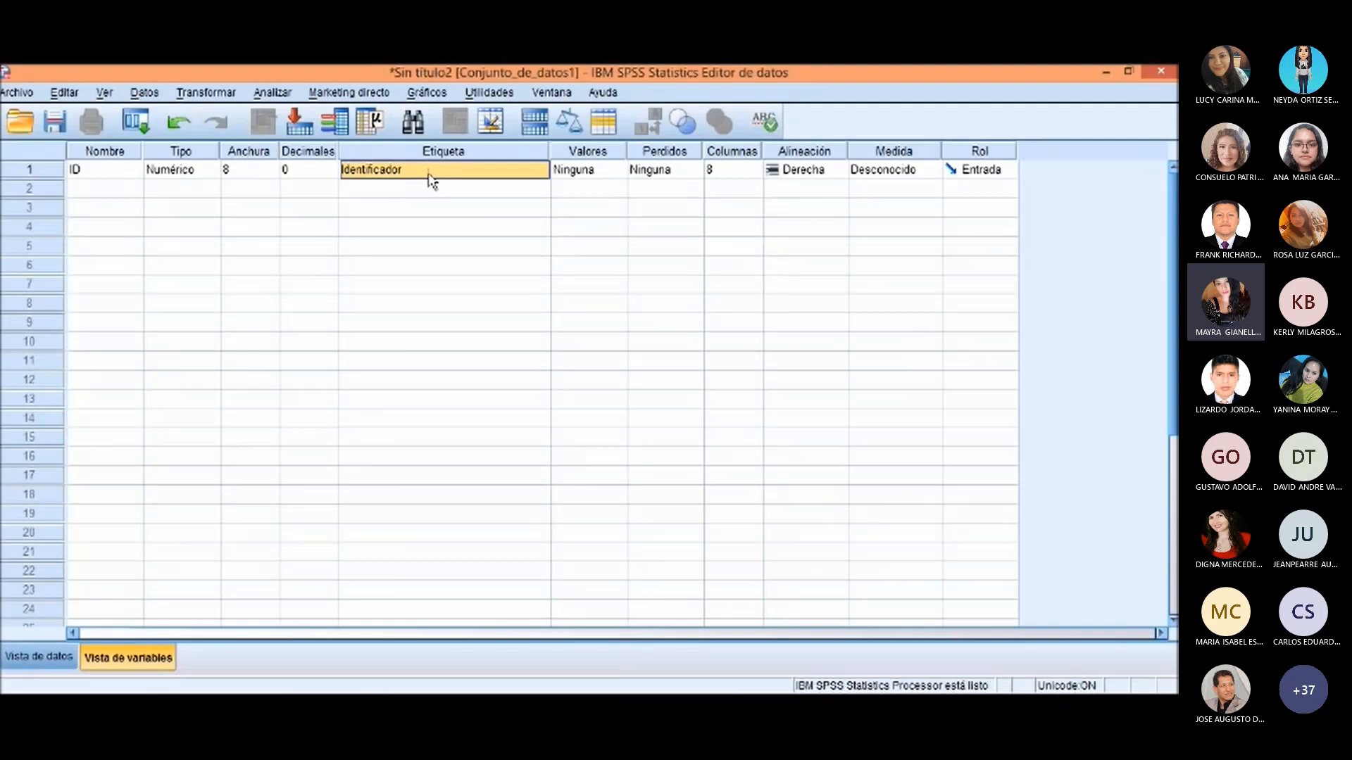
{"action": "left_click", "coordinate": [618, 171]}
{"action": "left_click", "coordinate": [619, 171]}
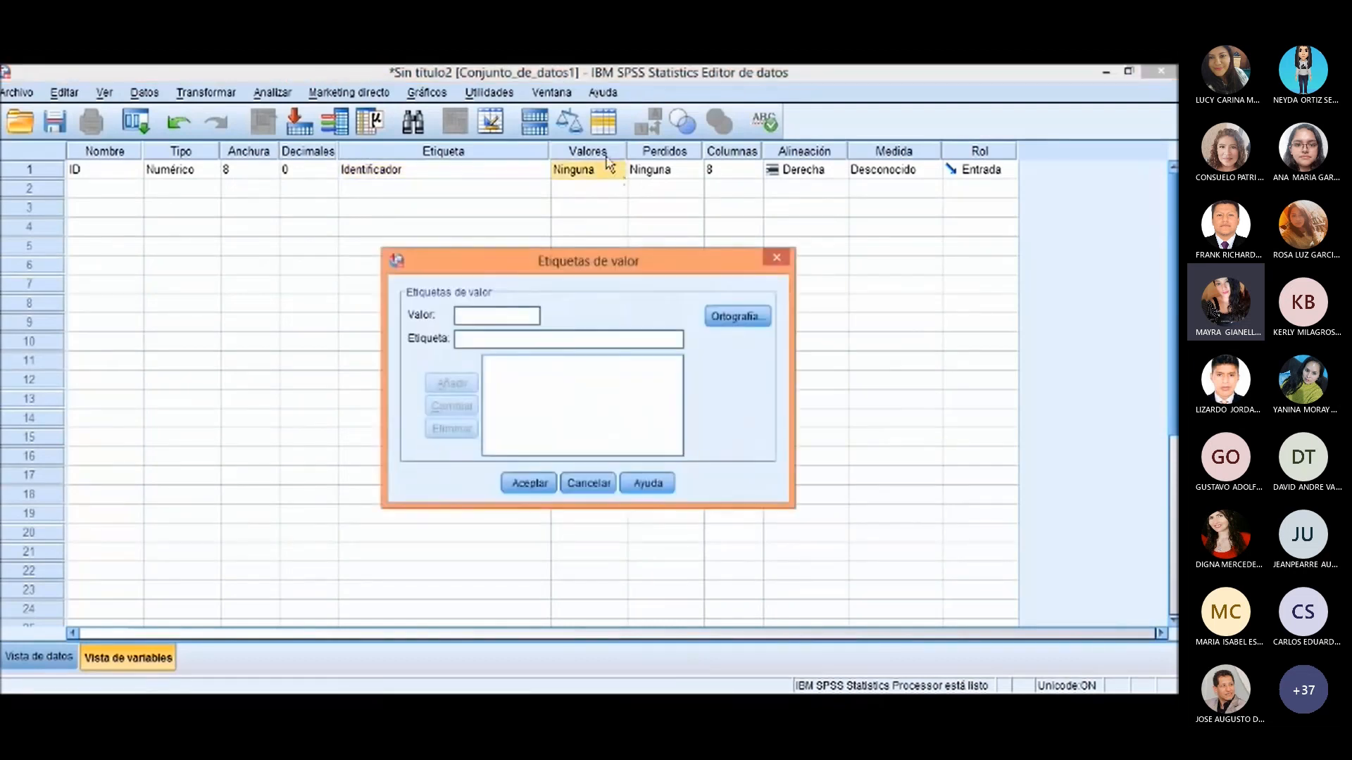
{"action": "key", "text": "Escape"}
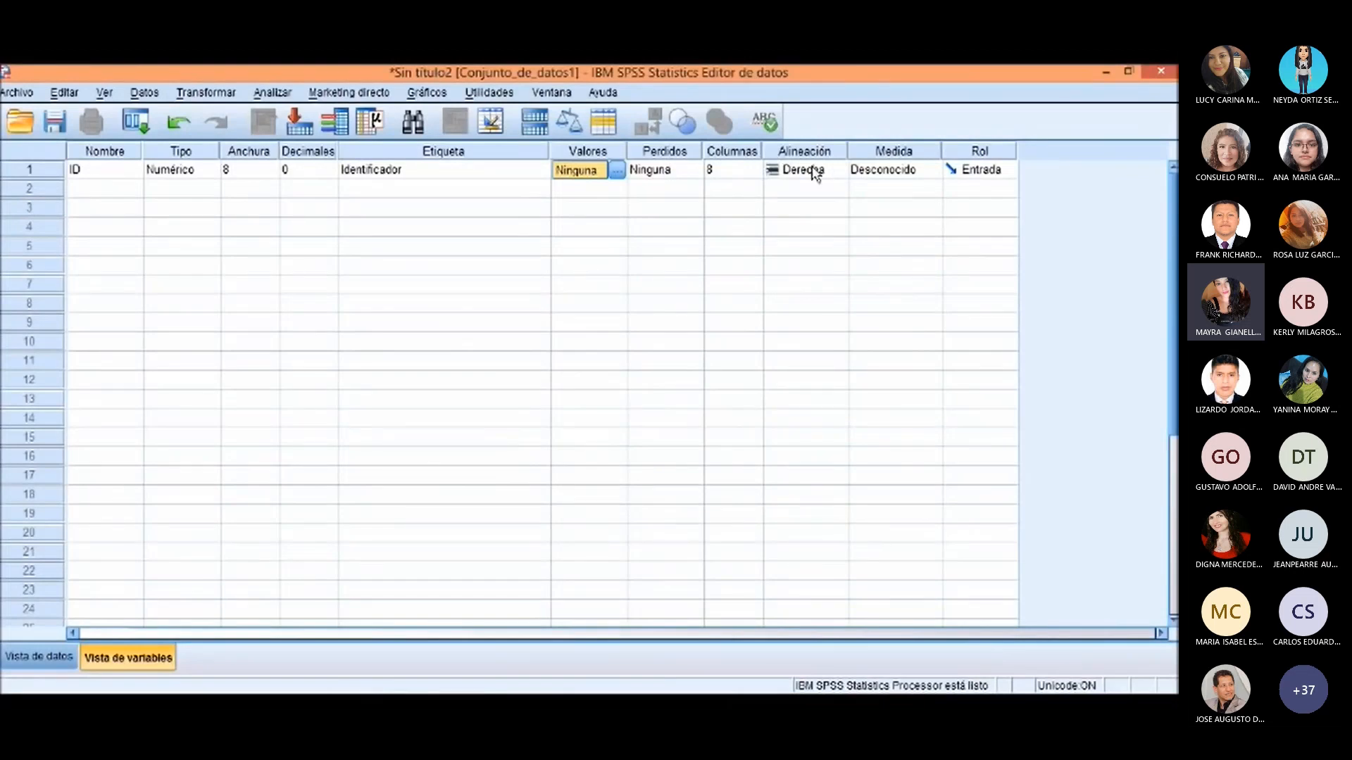
Step: Set the ID variable's alignment to Centrado and its measurement level to Nominal
{"action": "left_click", "coordinate": [813, 173]}
{"action": "left_click", "coordinate": [810, 228]}
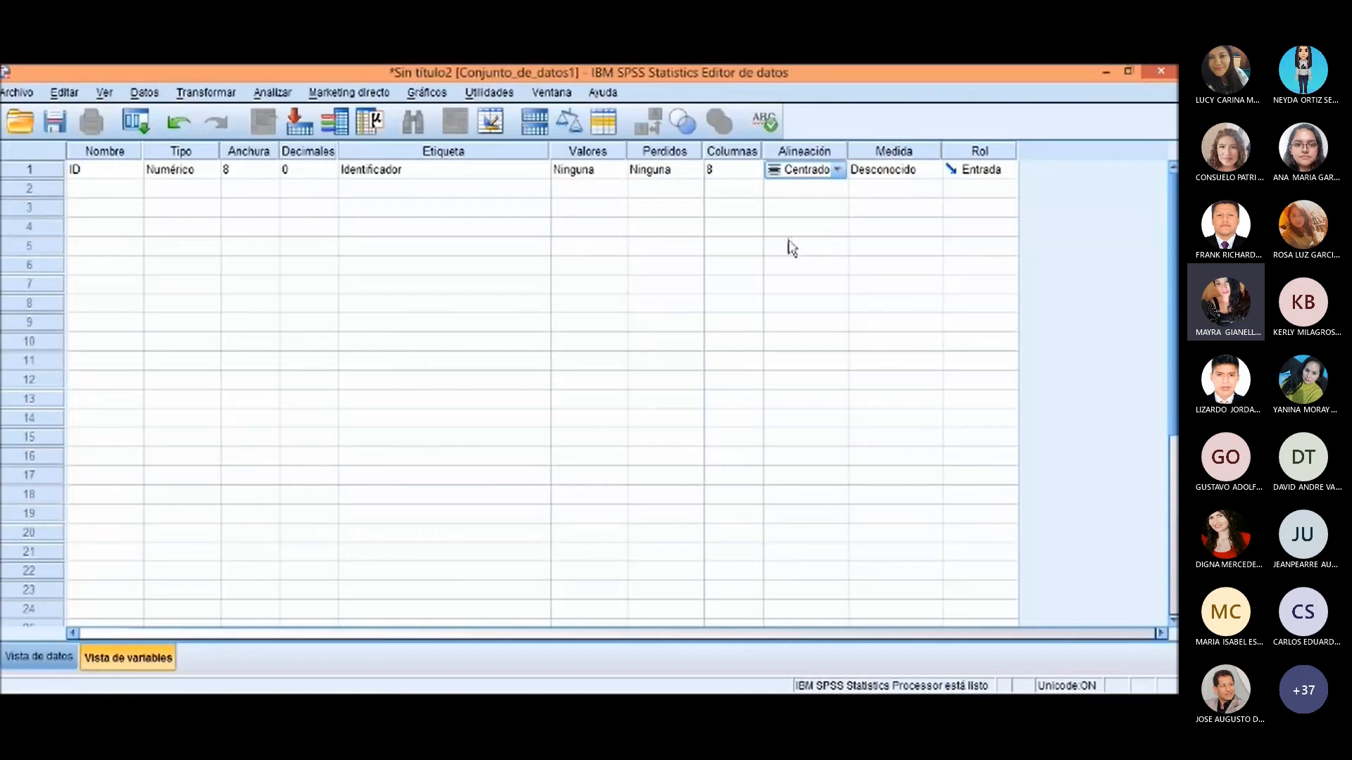
{"action": "left_click", "coordinate": [872, 179]}
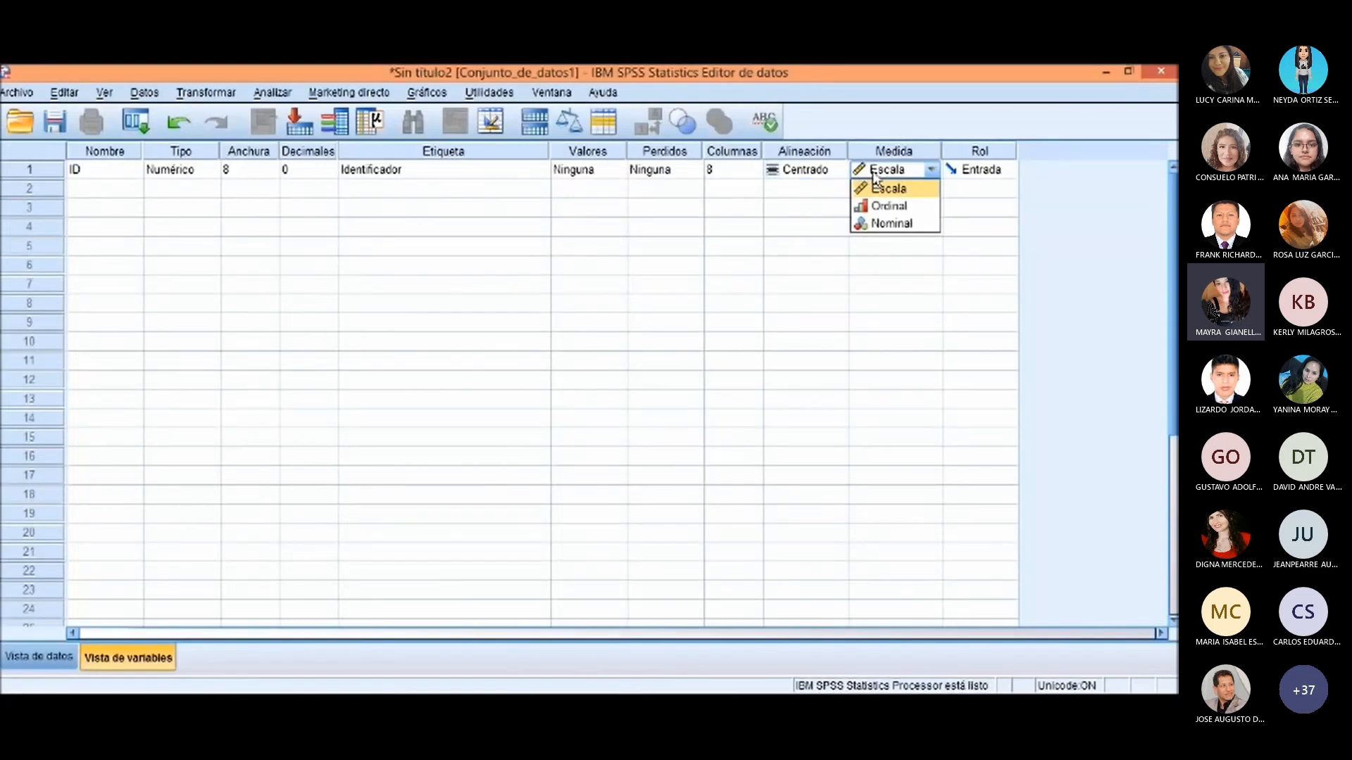
{"action": "left_click", "coordinate": [891, 224]}
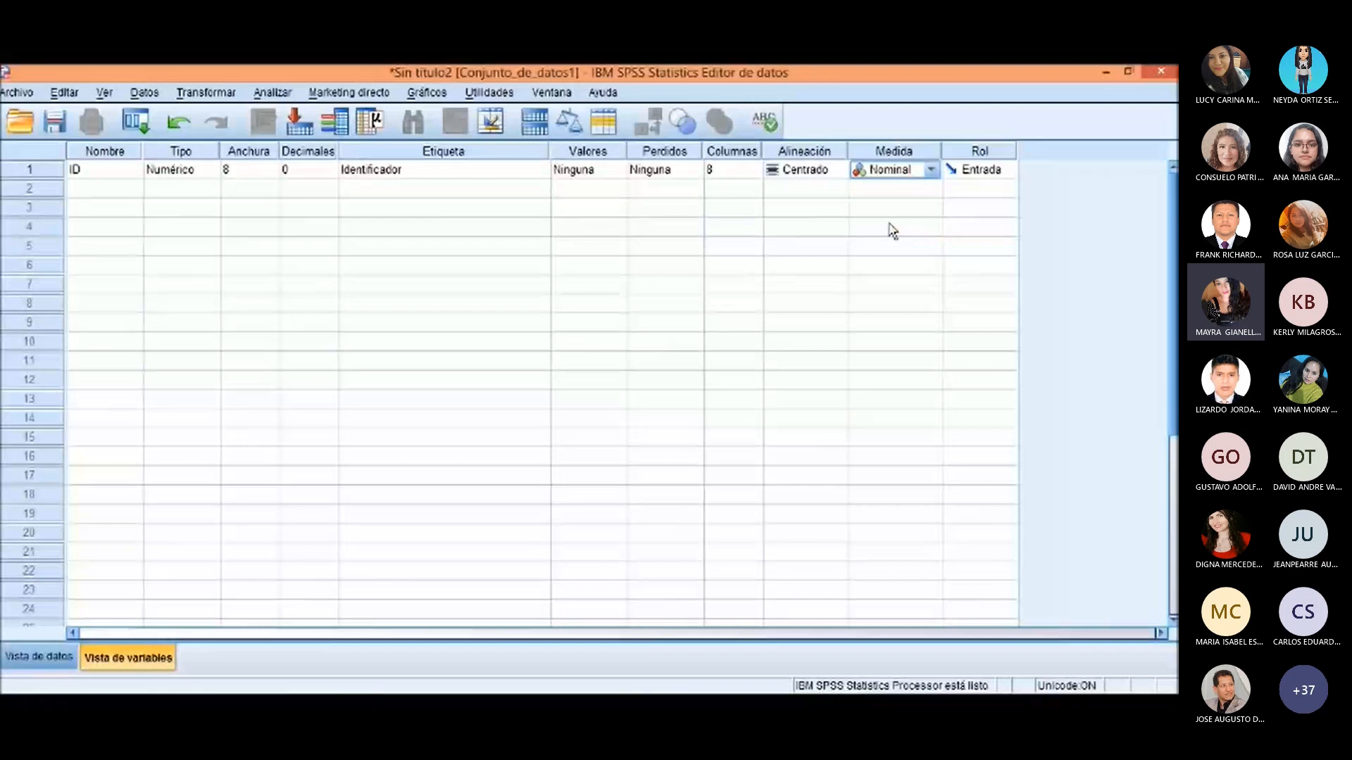
Step: Review the available measurement levels for ID against its name and type, keeping Nominal
{"action": "left_click", "coordinate": [930, 169]}
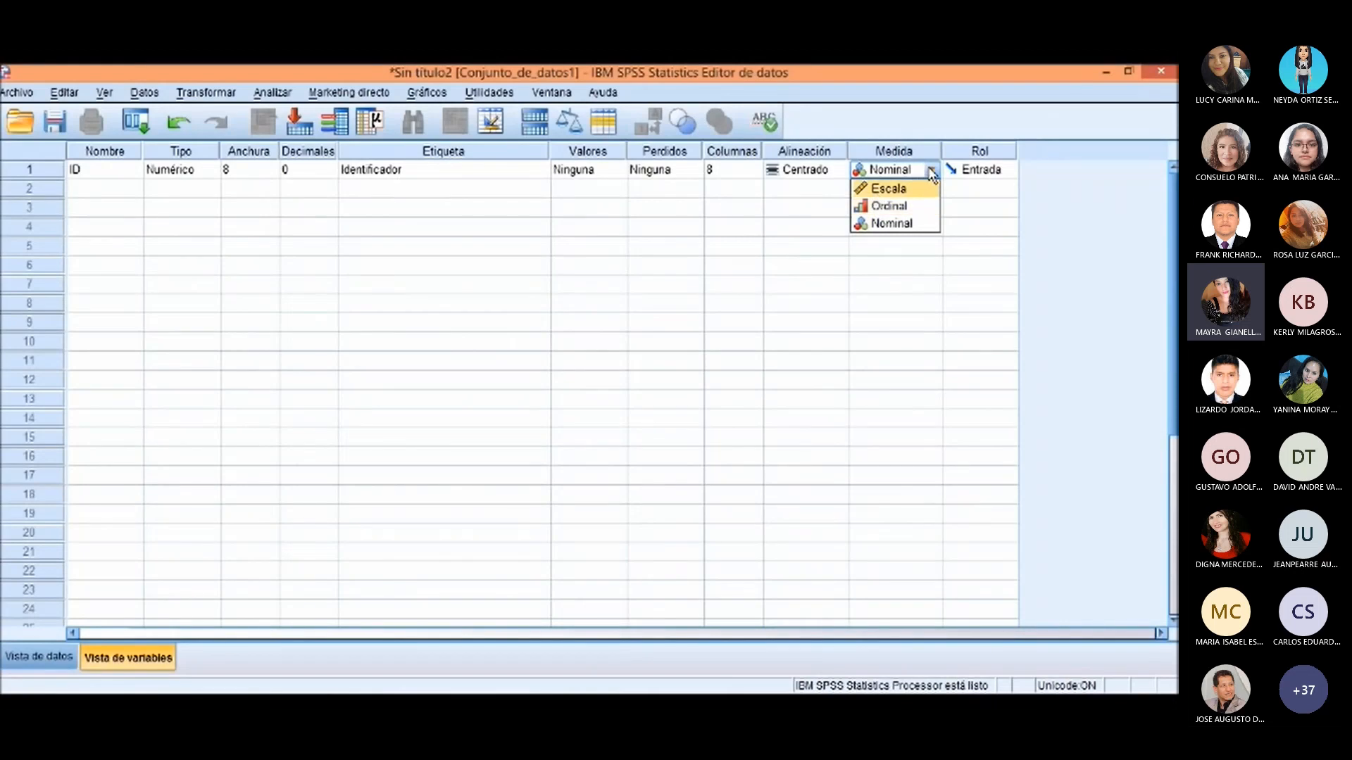
{"action": "left_click", "coordinate": [929, 169]}
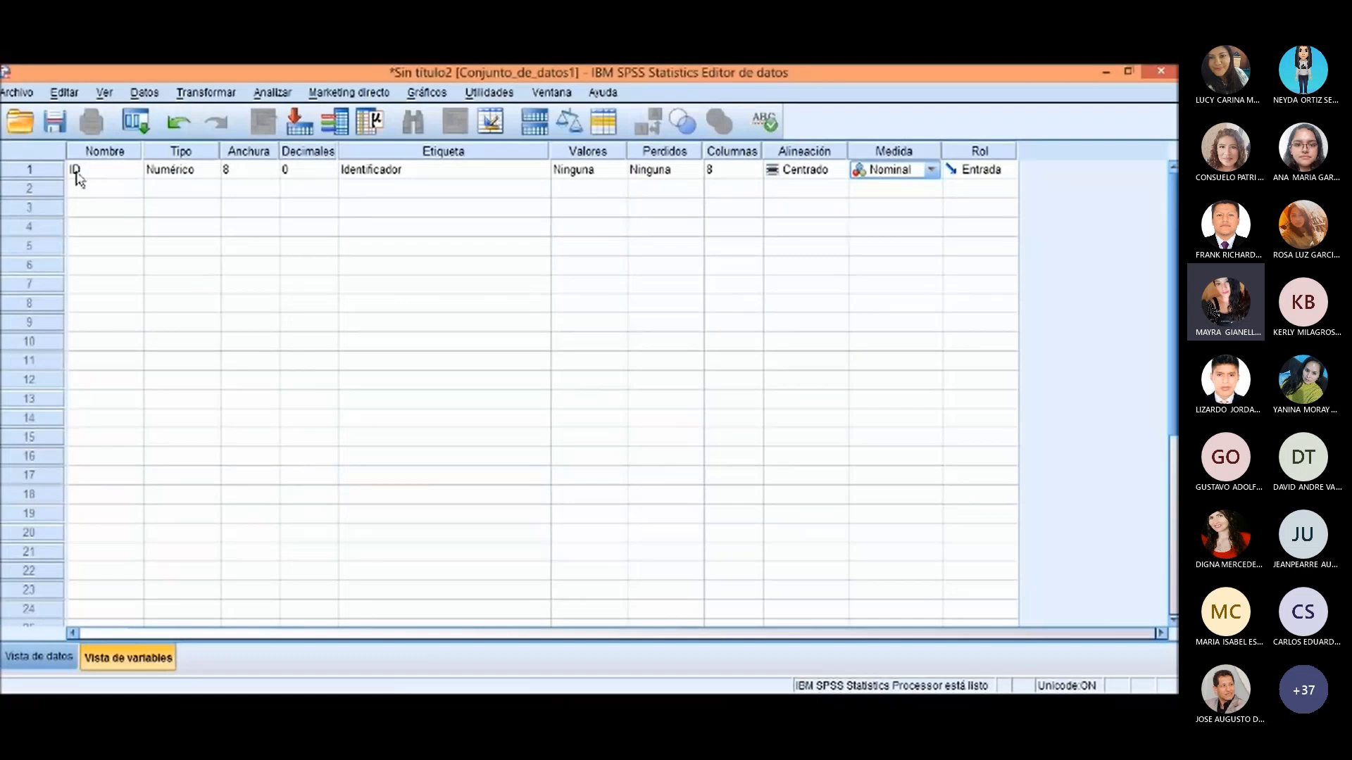
{"action": "left_click", "coordinate": [77, 176]}
{"action": "left_click", "coordinate": [172, 176]}
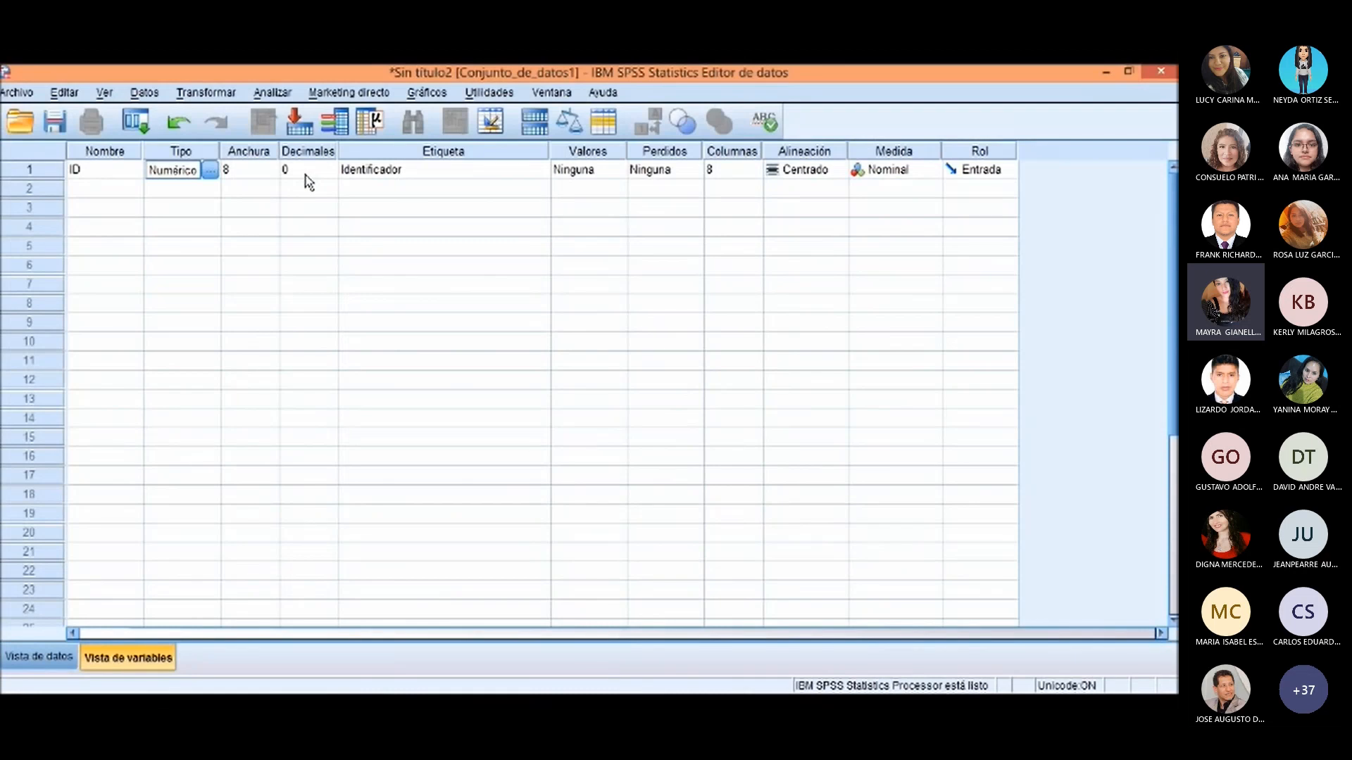
{"action": "left_click", "coordinate": [874, 173]}
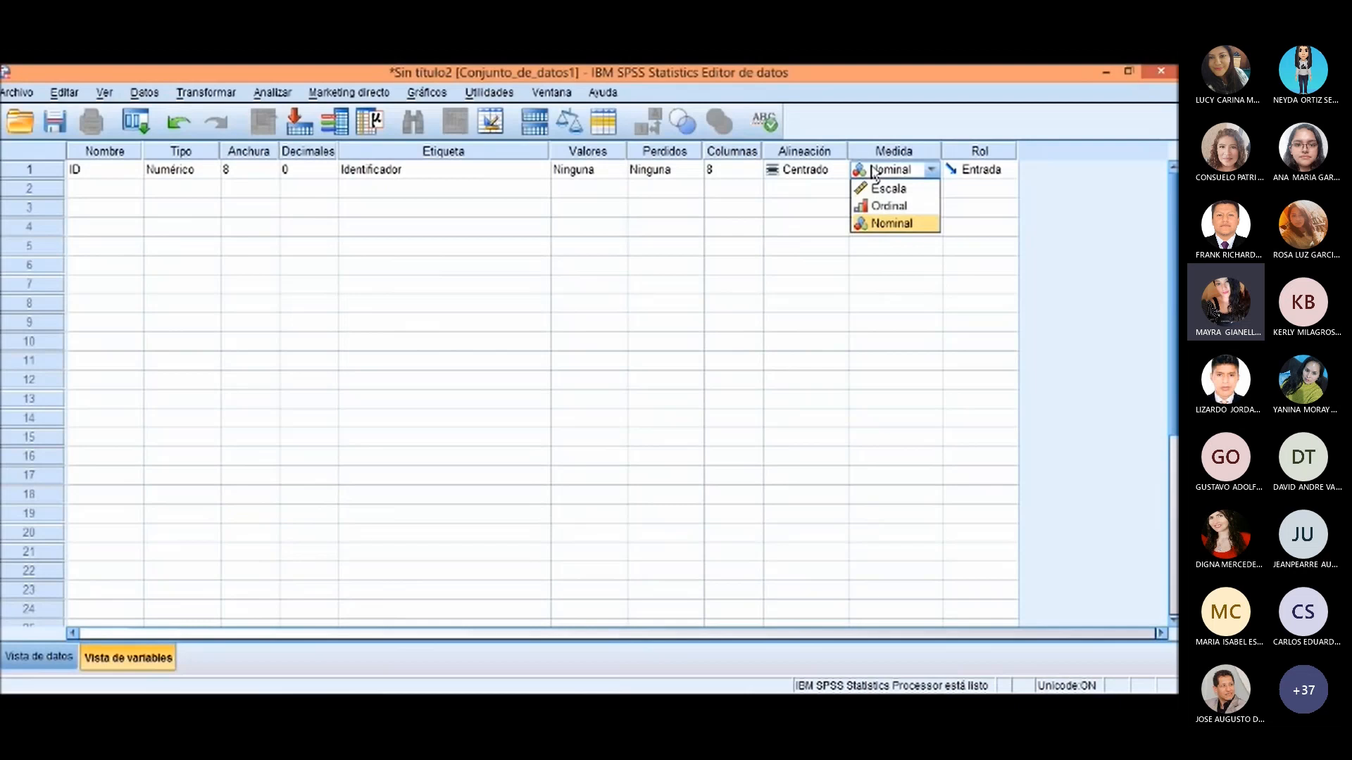
{"action": "left_click", "coordinate": [874, 173]}
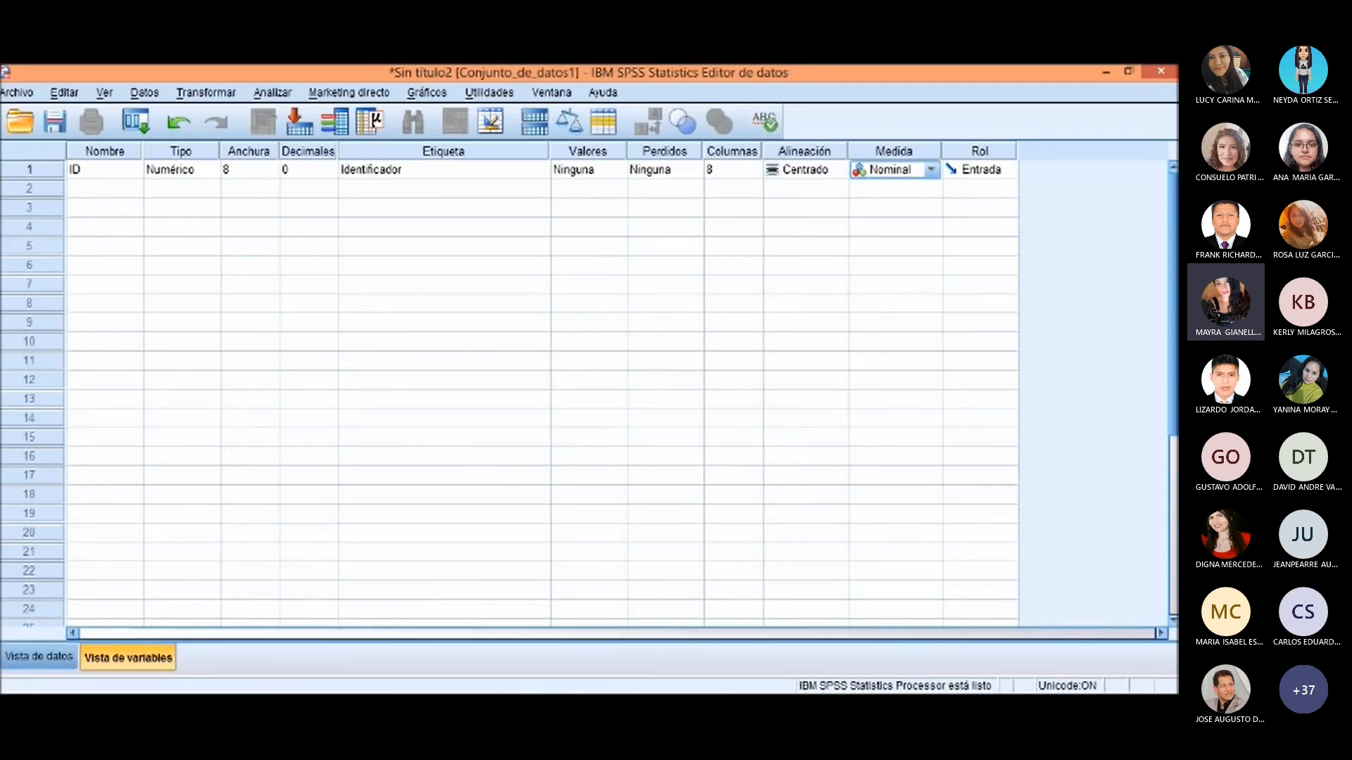
Step: Switch to Excel and review the variable plan, going through the name, type, label and values of the ID row
{"action": "mouse_move", "coordinate": [109, 698]}
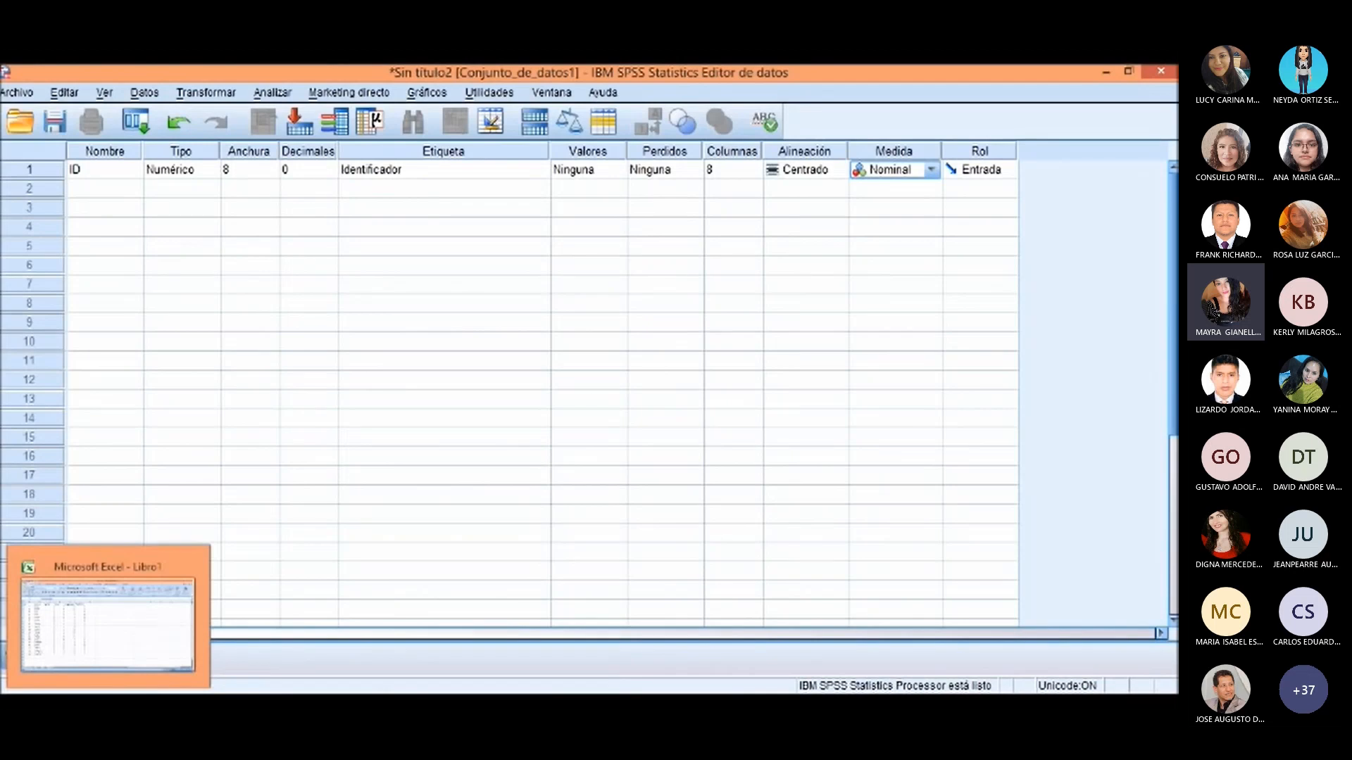
{"action": "left_click", "coordinate": [86, 672]}
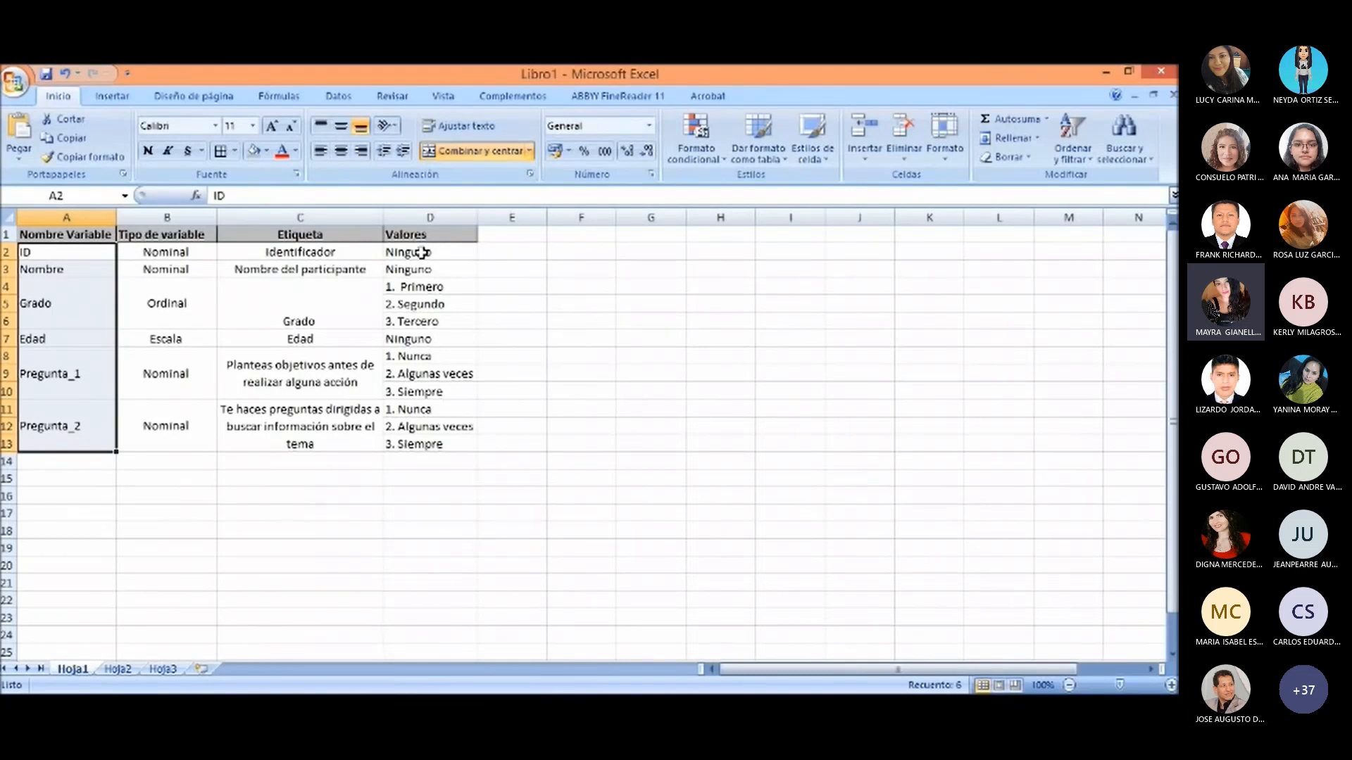
{"action": "left_click", "coordinate": [434, 445]}
{"action": "left_click_drag", "start_coordinate": [370, 443], "coordinate": [71, 237]}
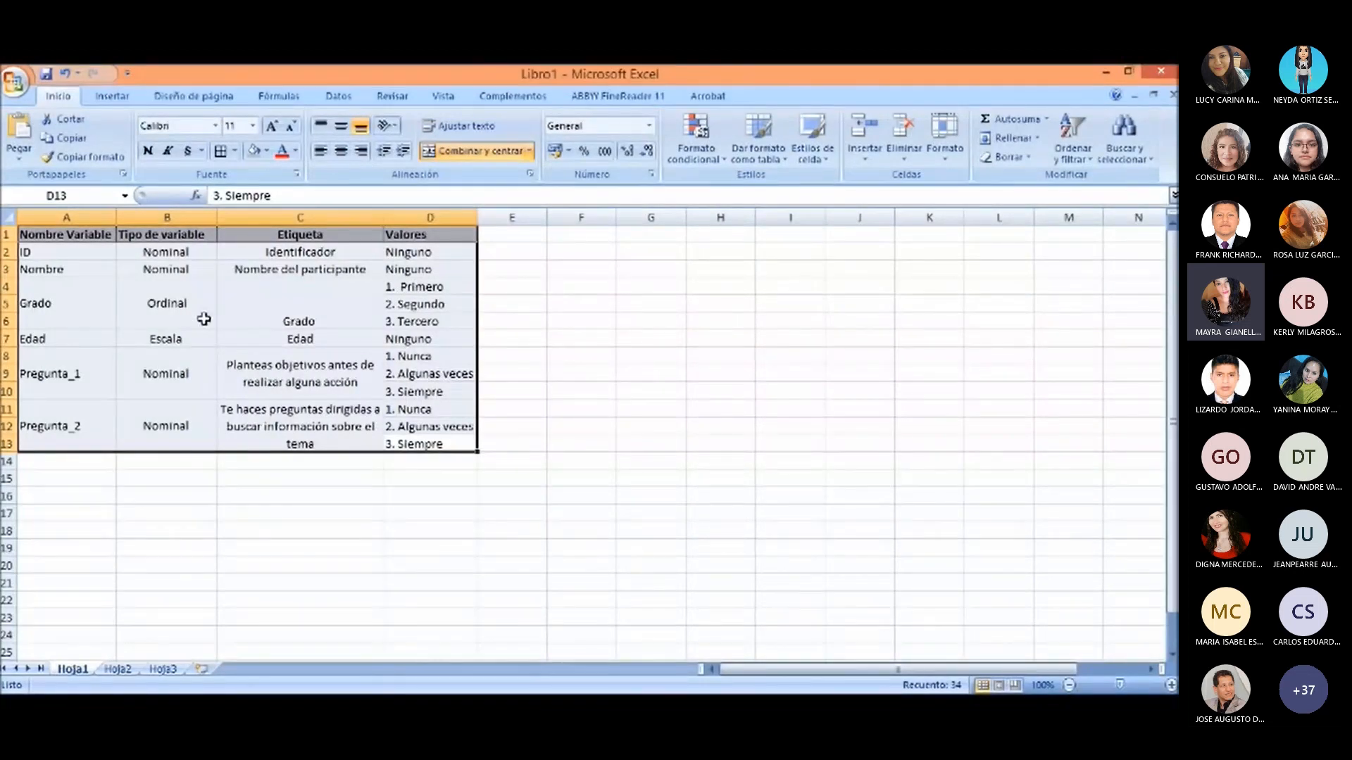
{"action": "left_click", "coordinate": [56, 254]}
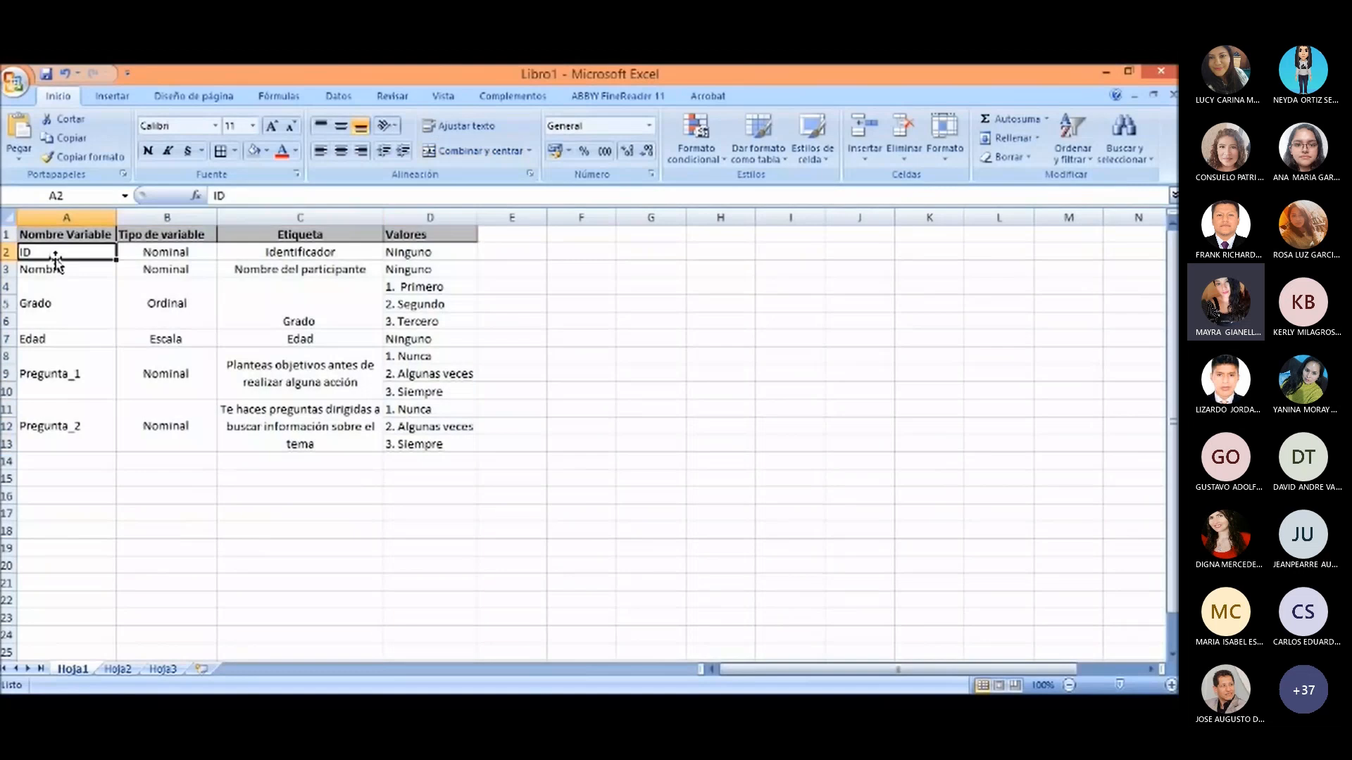
{"action": "key", "text": "Tab"}
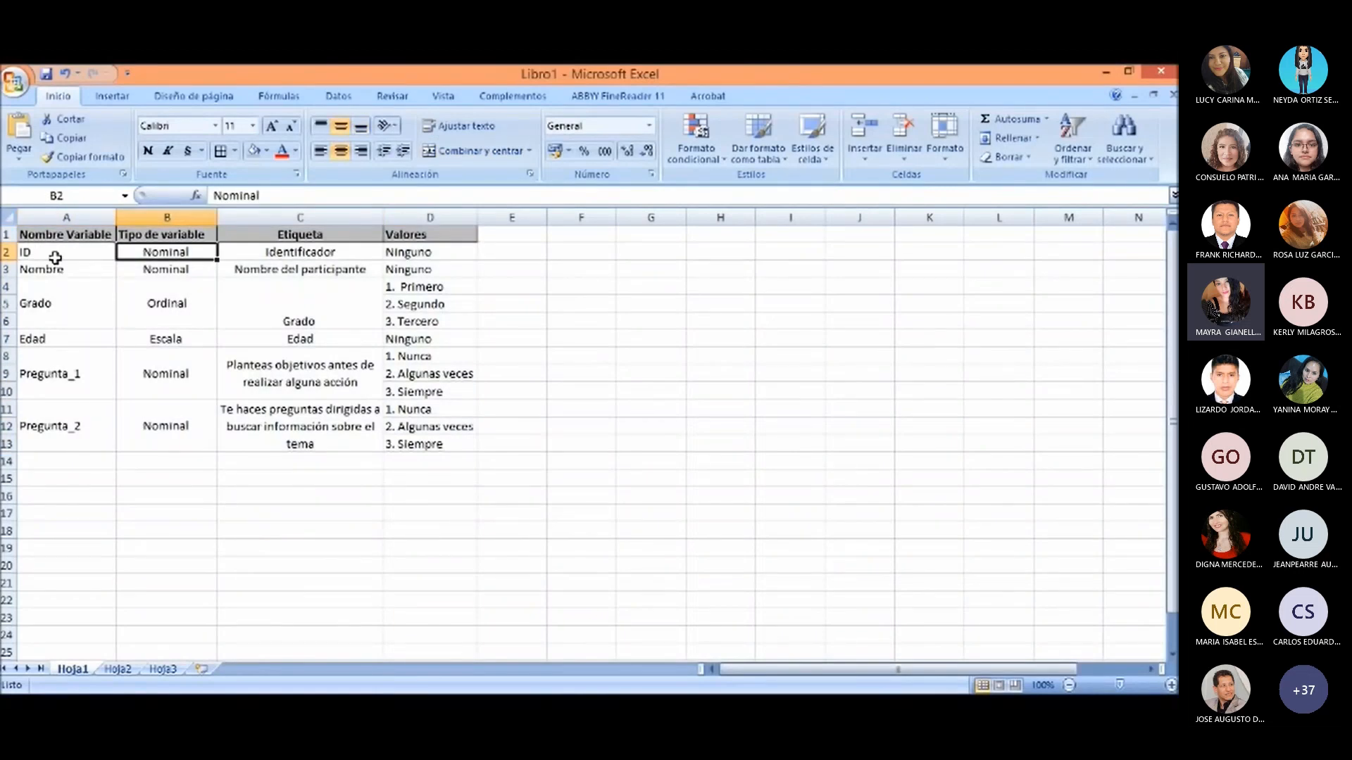
{"action": "key", "text": "Tab"}
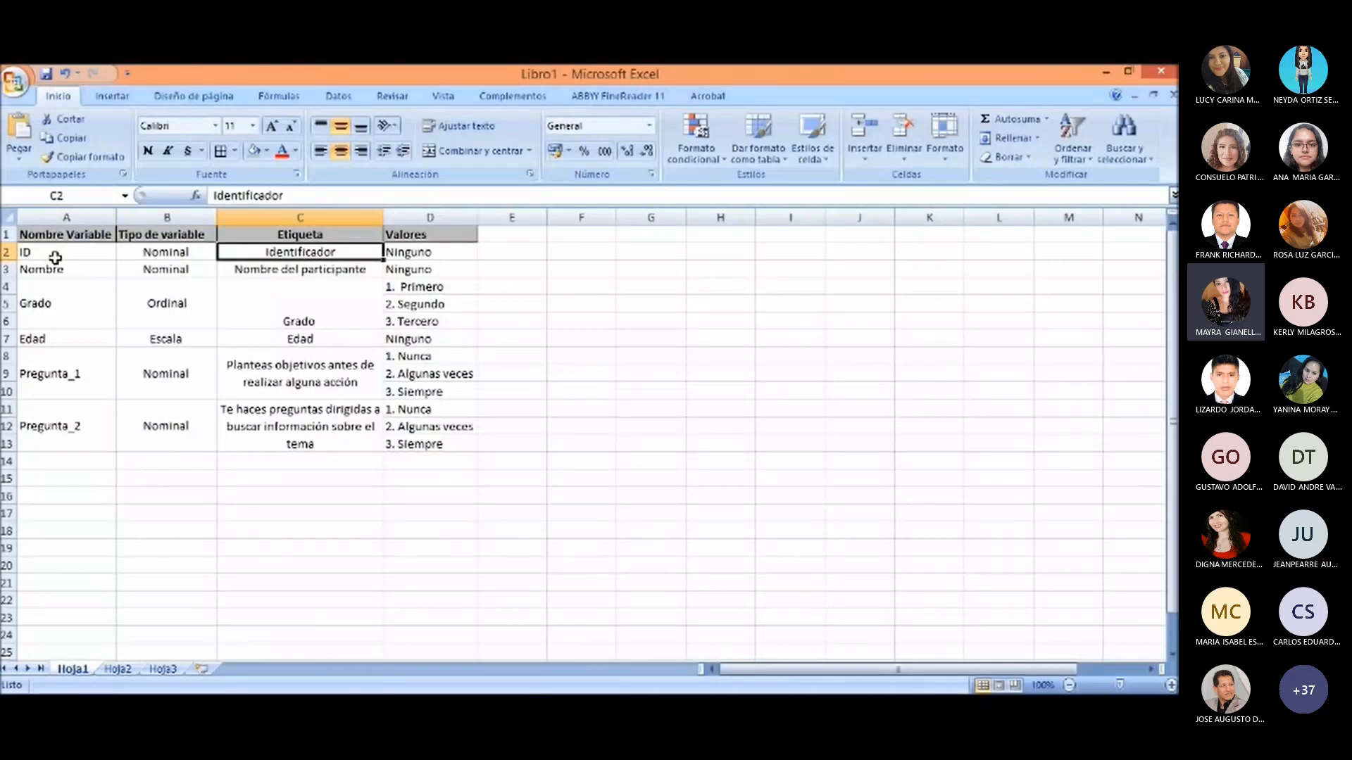
{"action": "key", "text": "Tab"}
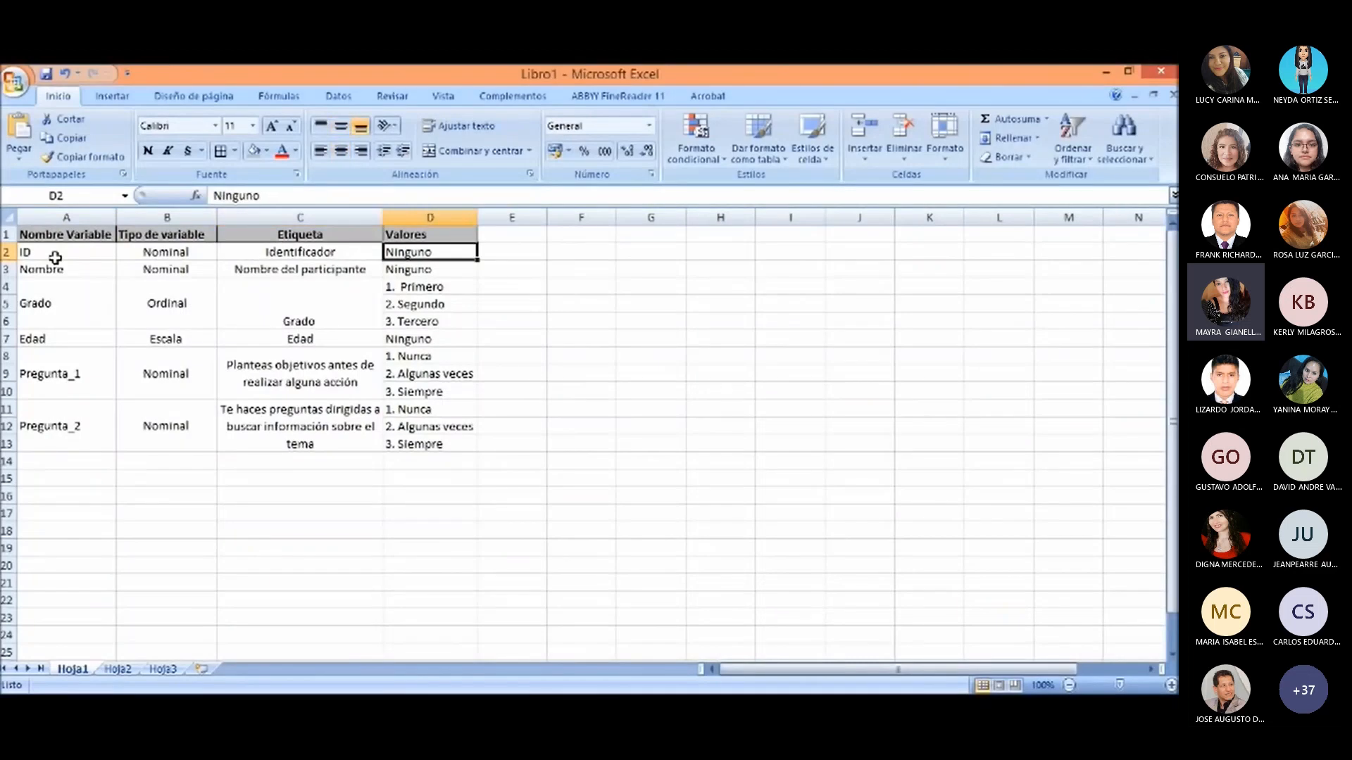
{"action": "key", "text": "shift+Tab"}
{"action": "key", "text": "shift+Tab"}
{"action": "key", "text": "shift+Tab"}
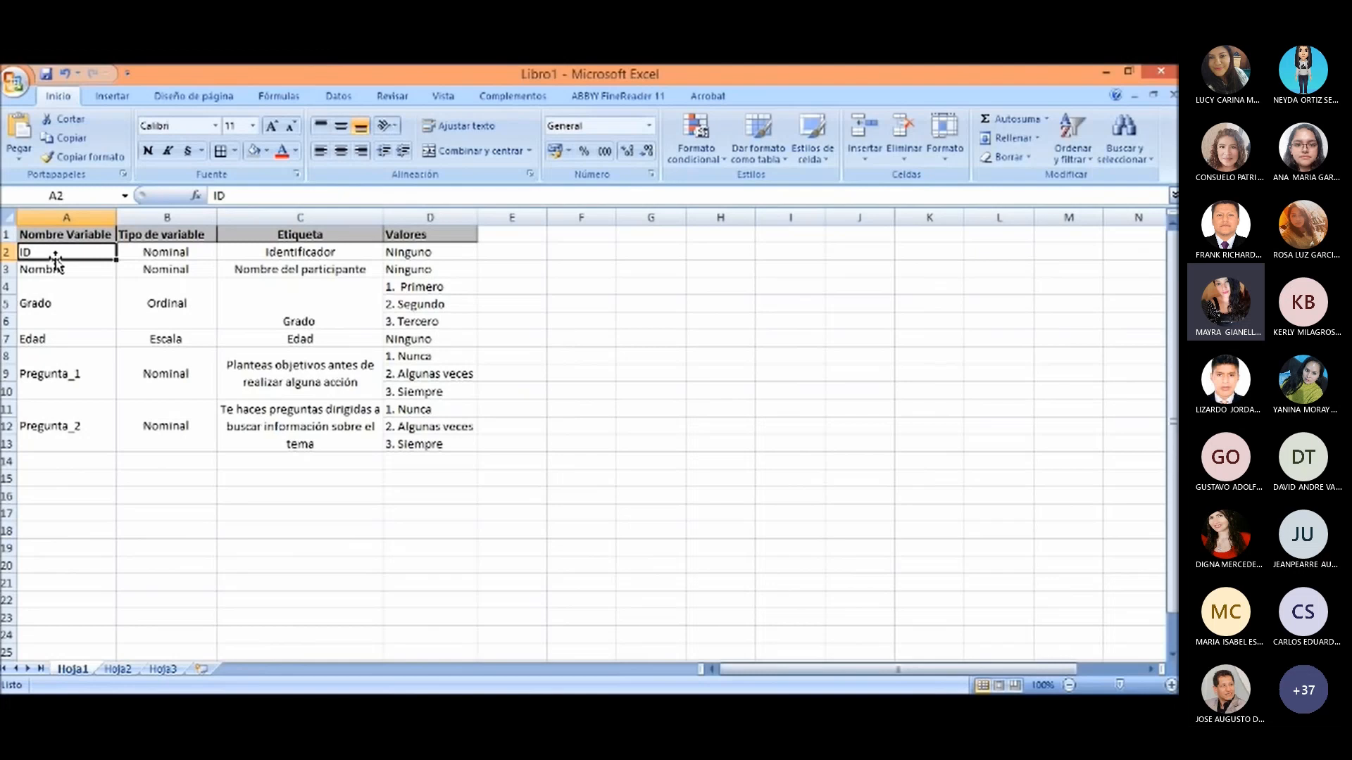
{"action": "key", "text": "Tab"}
{"action": "key", "text": "shift+Tab"}
{"action": "key", "text": "Tab"}
{"action": "key", "text": "Tab"}
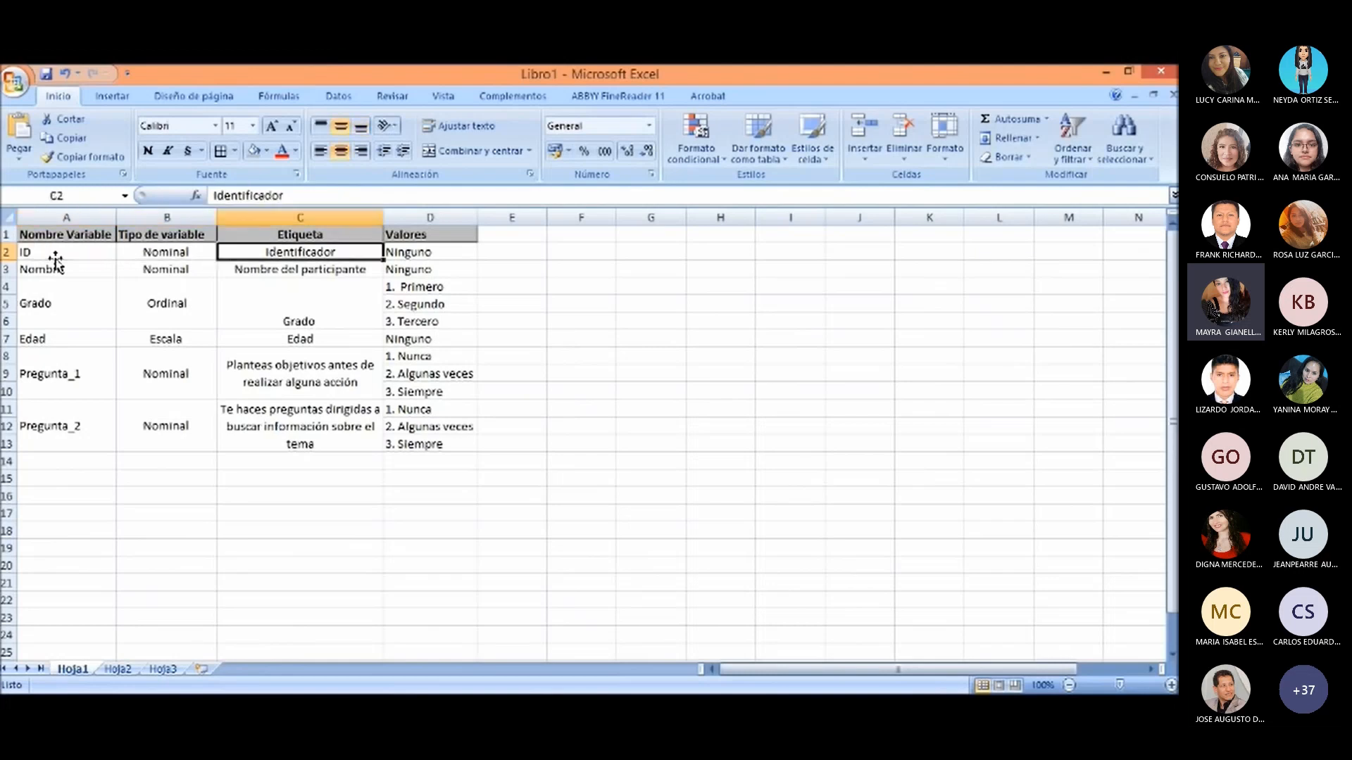
Step: Check the Nombre row of the plan and add a second variable named NOMBRE in SPSS
{"action": "key", "text": "Right"}
{"action": "key", "text": "Down"}
{"action": "key", "text": "Left"}
{"action": "key", "text": "Left"}
{"action": "key", "text": "Left"}
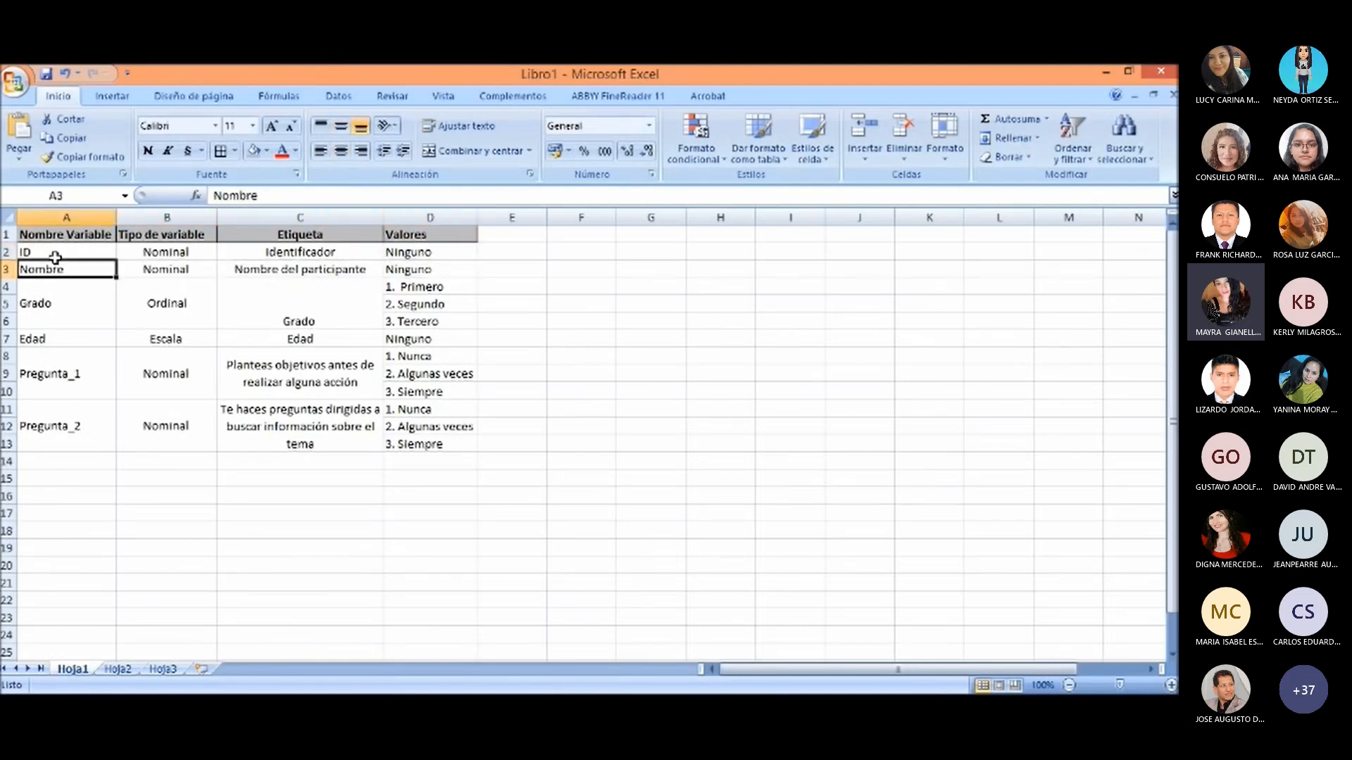
{"action": "key", "text": "Right"}
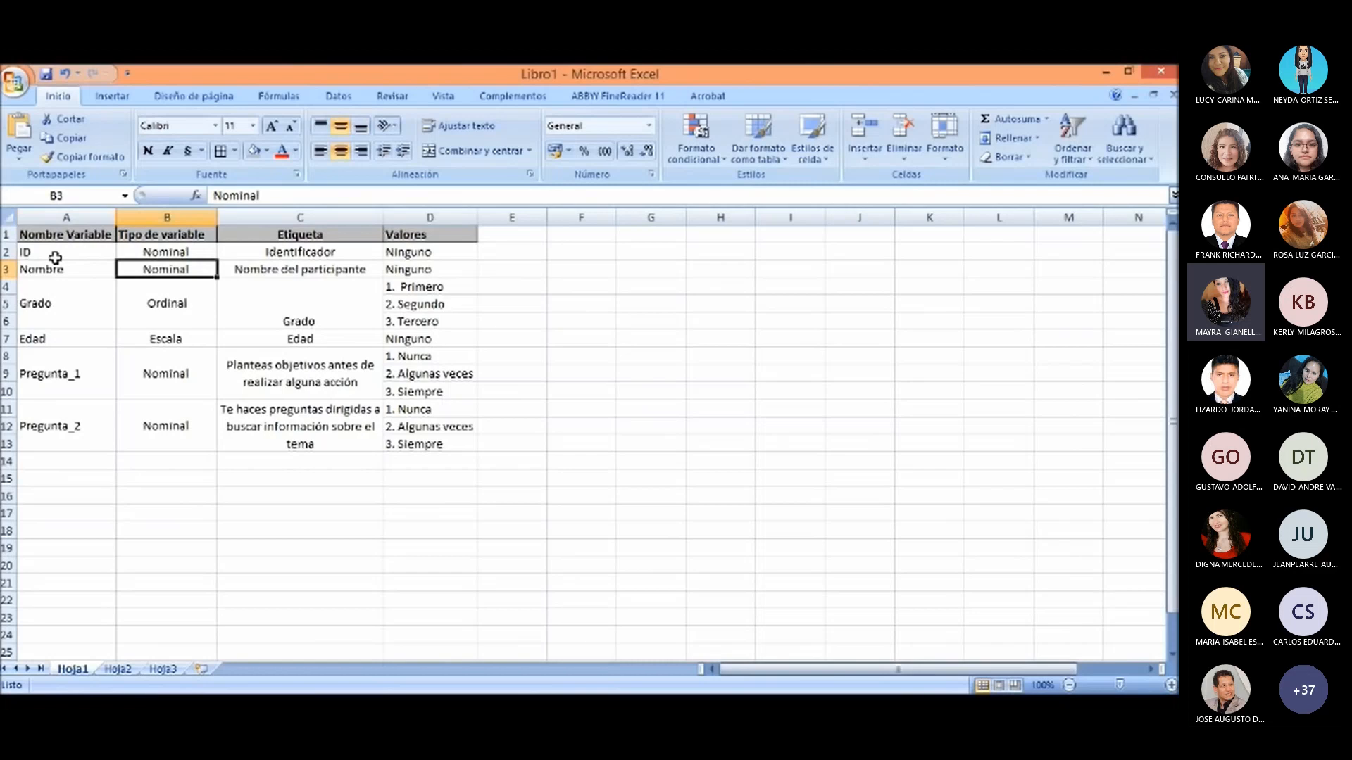
{"action": "key", "text": "alt+Tab"}
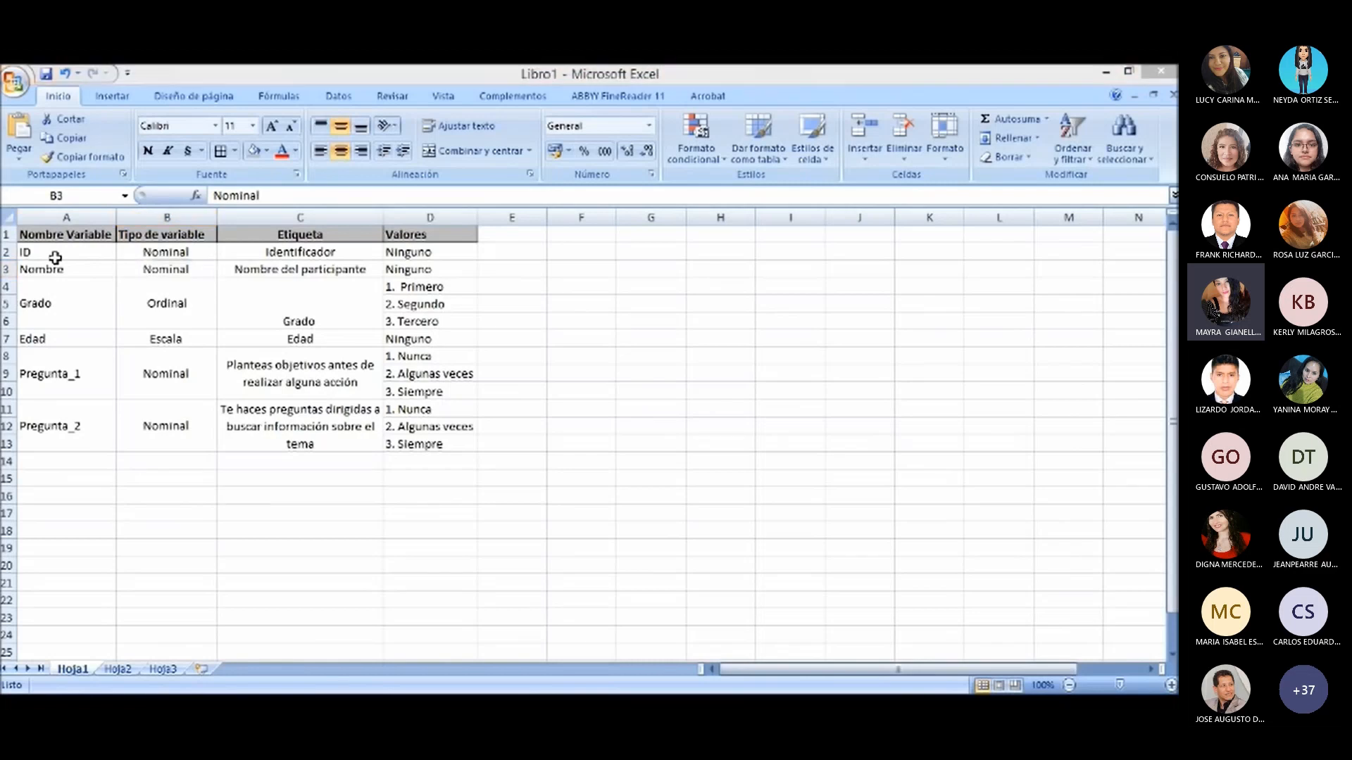
{"action": "left_click", "coordinate": [102, 192]}
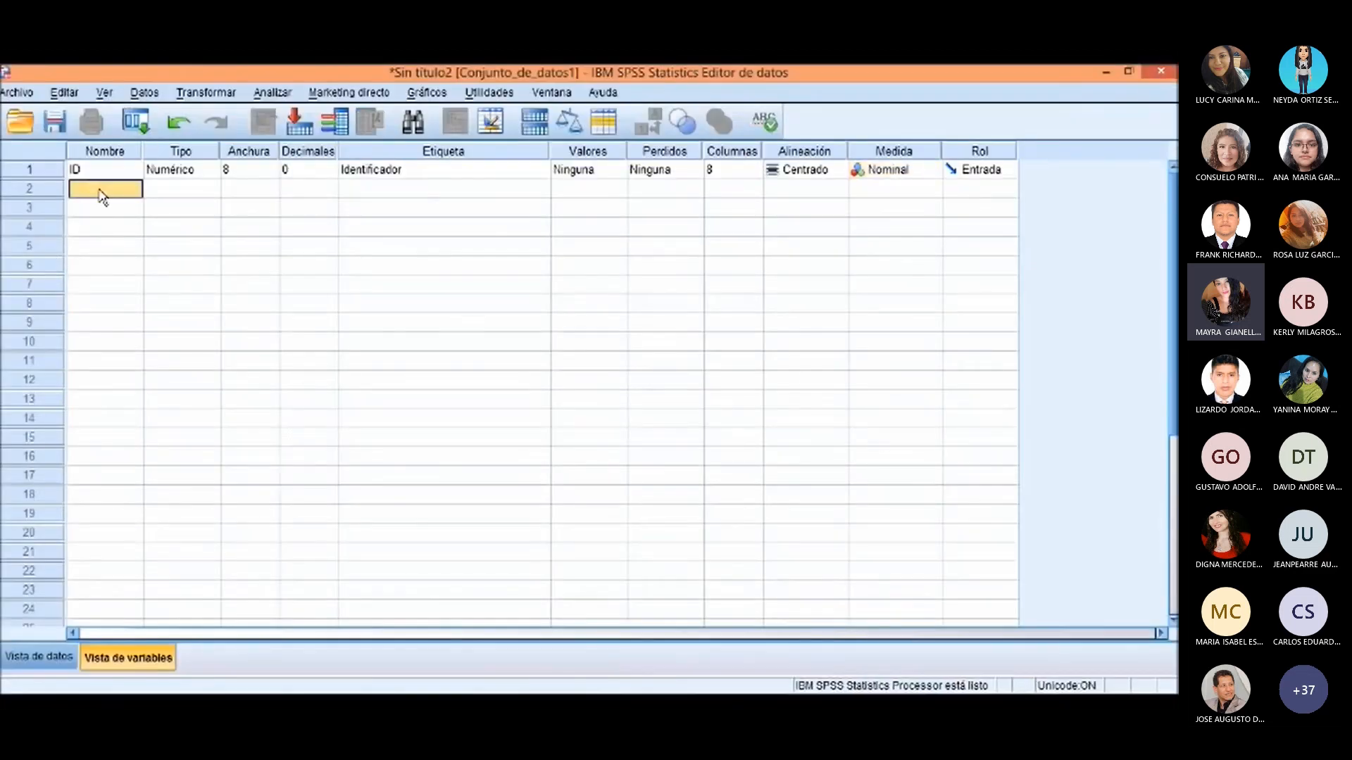
{"action": "type", "text": "NOMBRE"}
Step: Set the NOMBRE variable's type to Cadena with 60 characters
{"action": "left_click", "coordinate": [188, 191]}
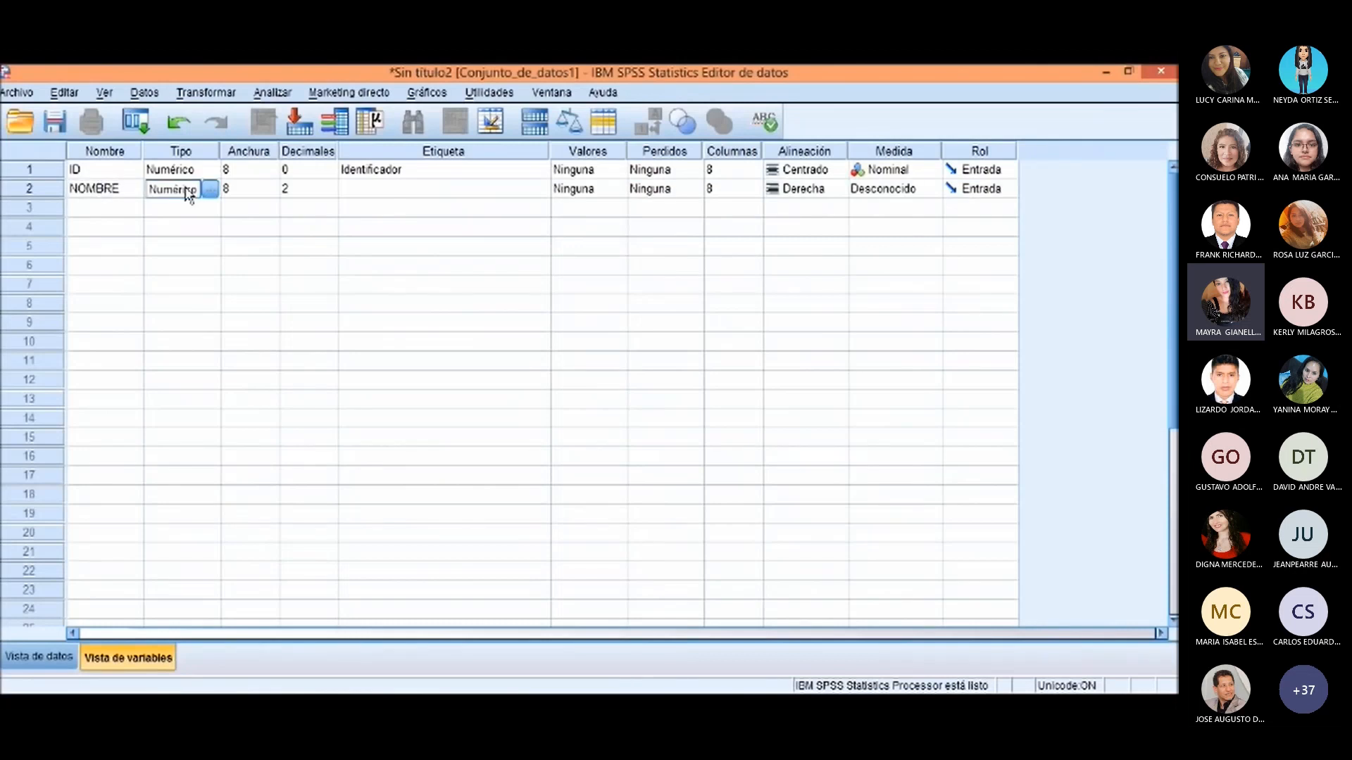
{"action": "left_click", "coordinate": [210, 190]}
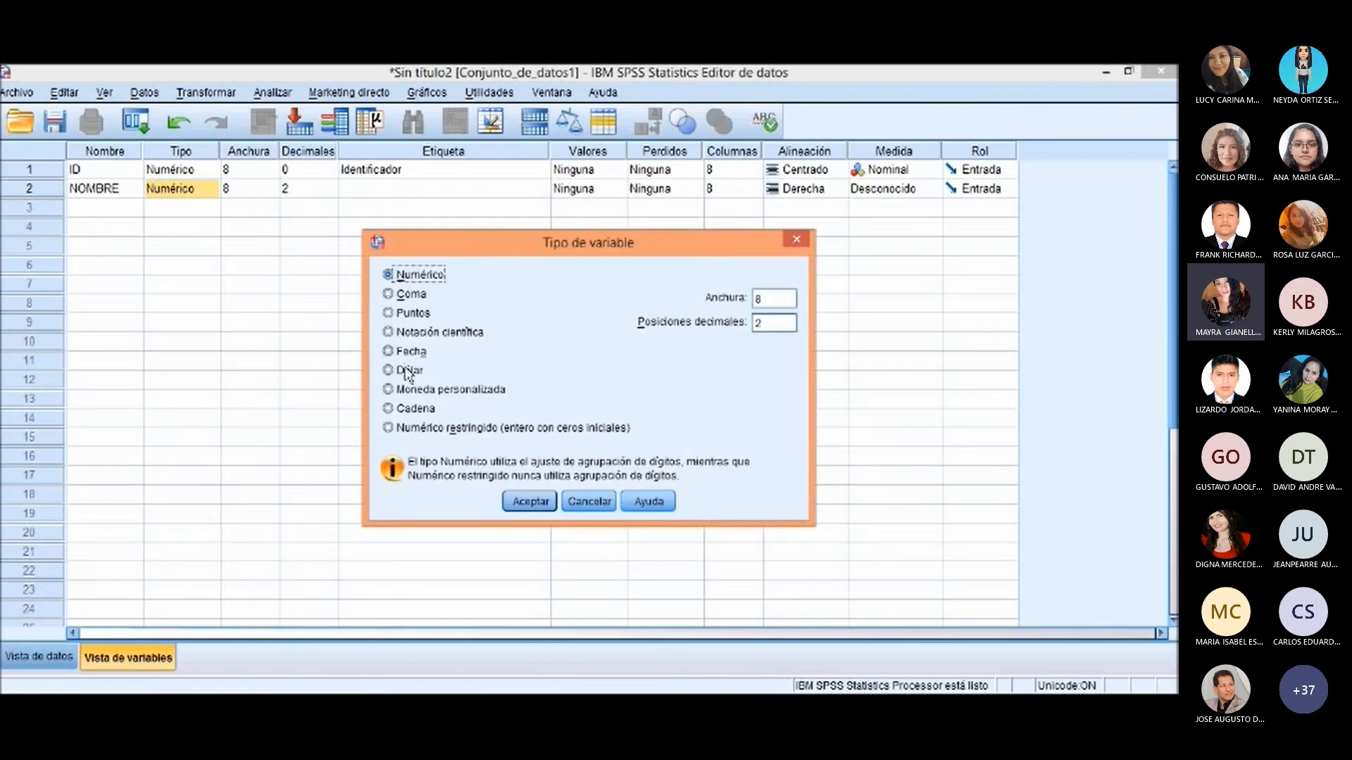
{"action": "left_click", "coordinate": [392, 411]}
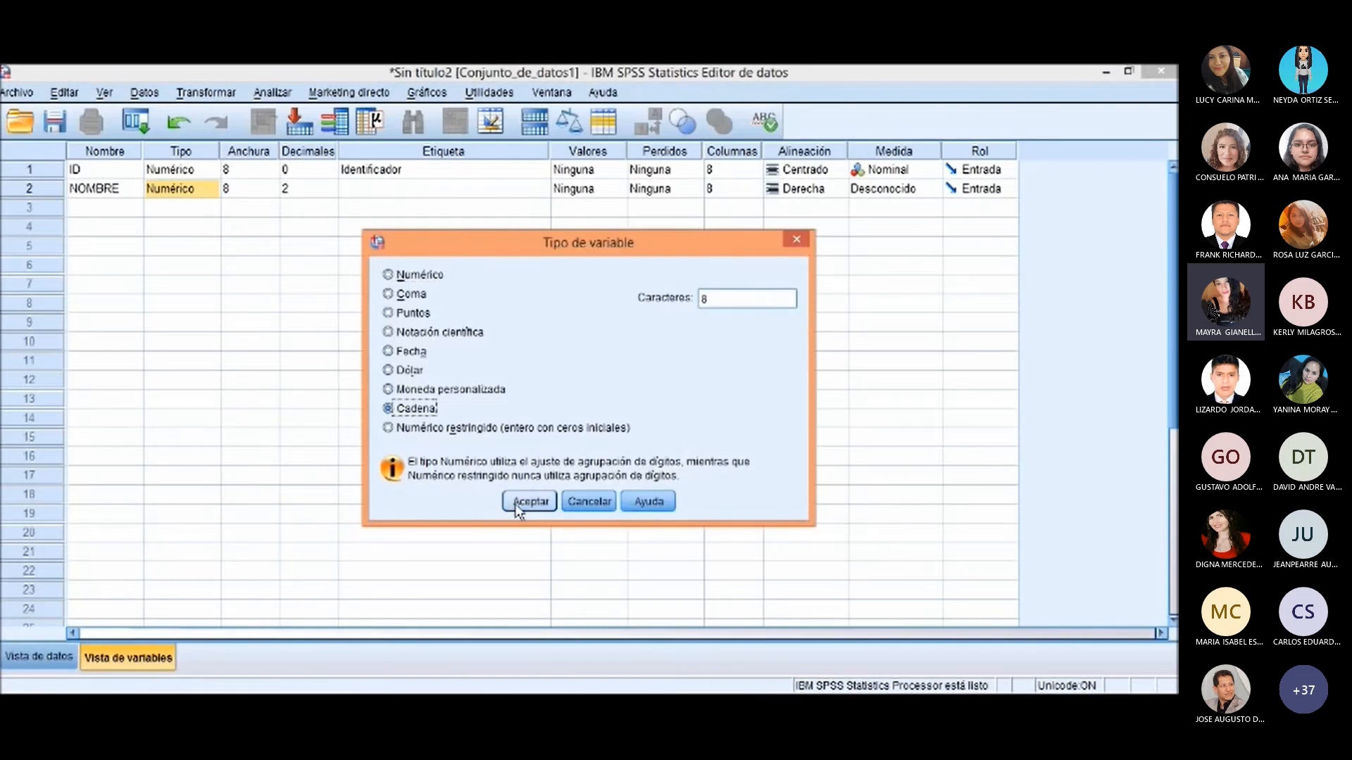
{"action": "left_click", "coordinate": [714, 306]}
{"action": "double_click", "coordinate": [714, 305]}
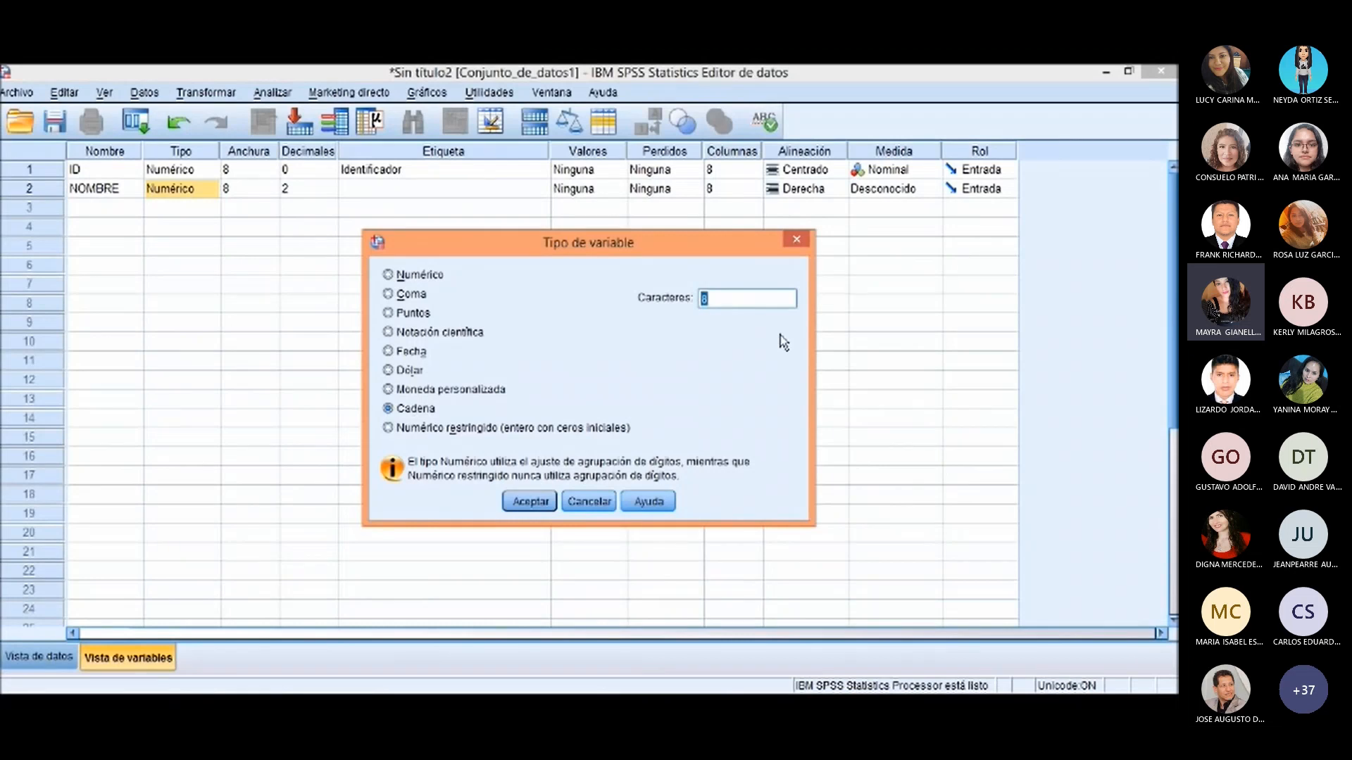
{"action": "type", "text": "60"}
{"action": "left_click", "coordinate": [556, 502]}
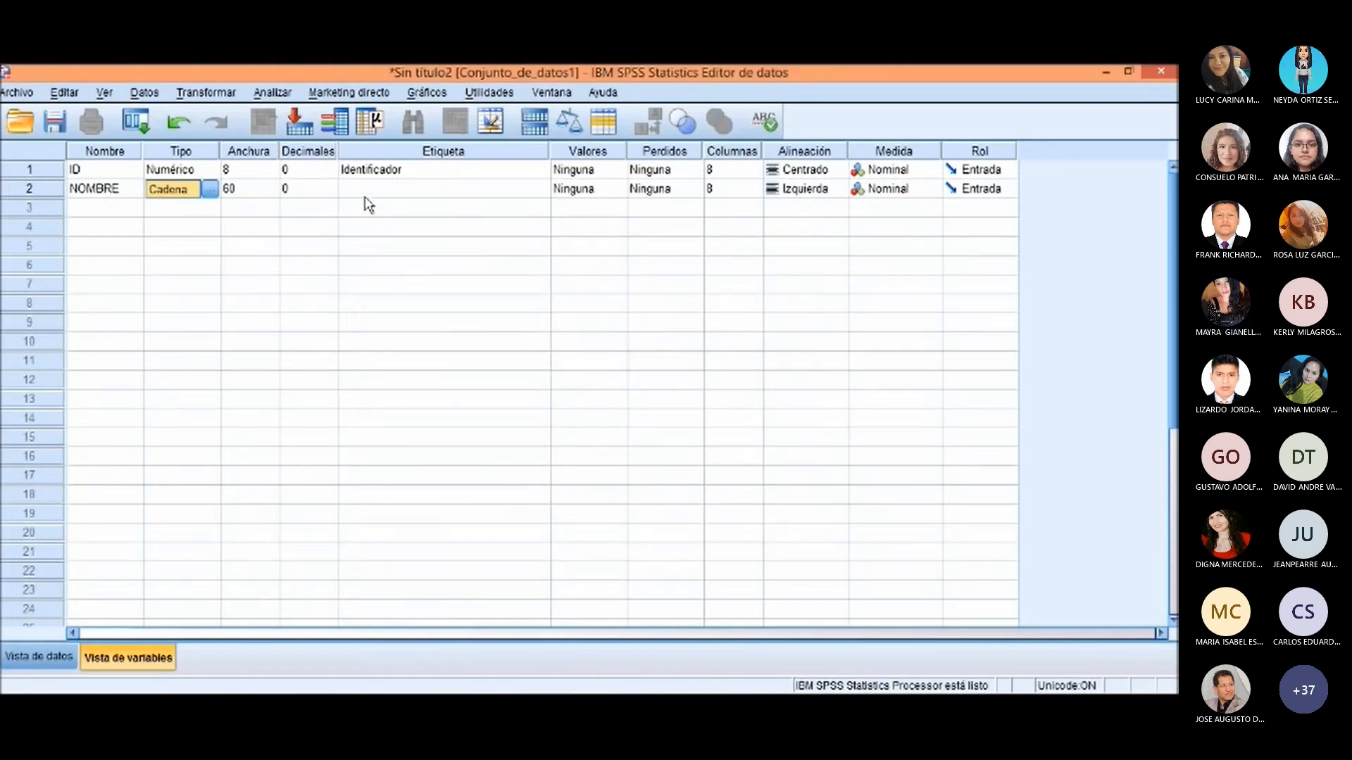
Step: Give the NOMBRE variable the label Nombre del participante
{"action": "left_click", "coordinate": [400, 196]}
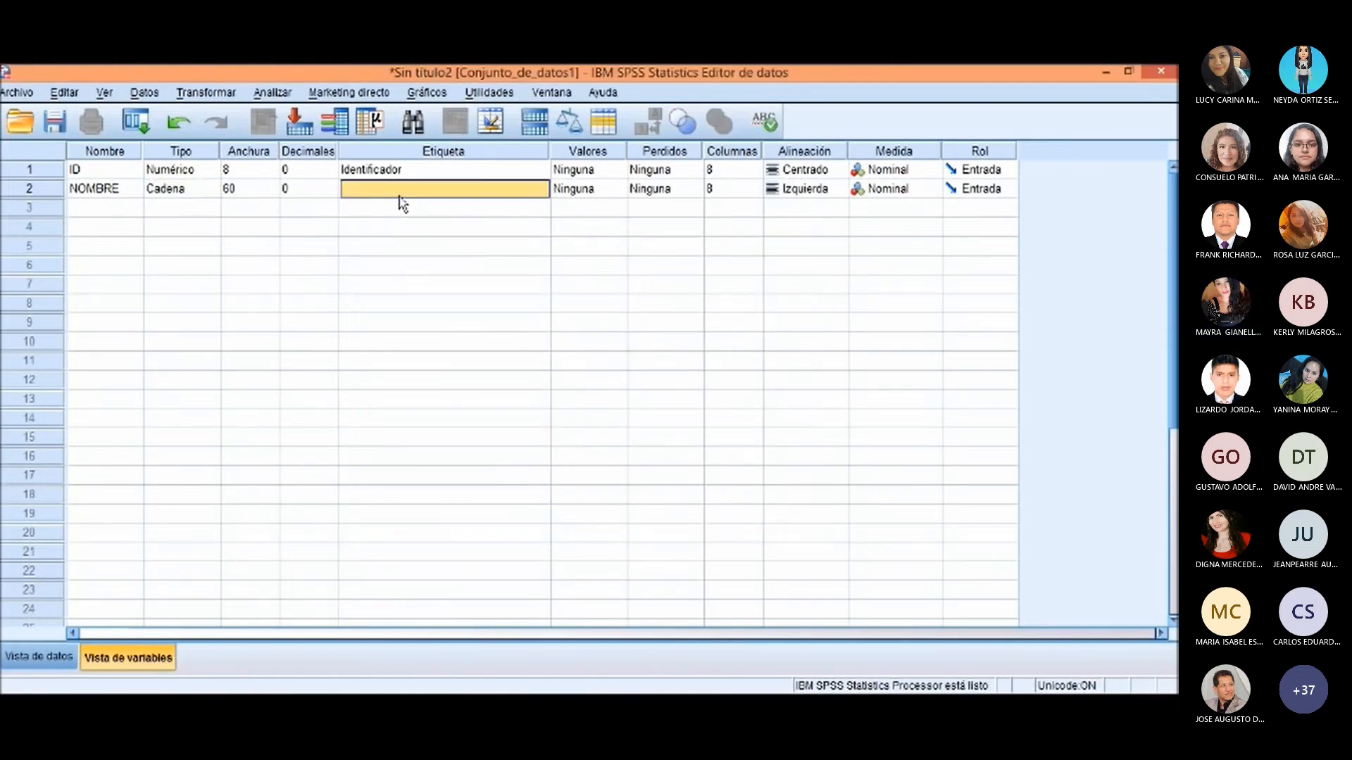
{"action": "type", "text": "Nombre"}
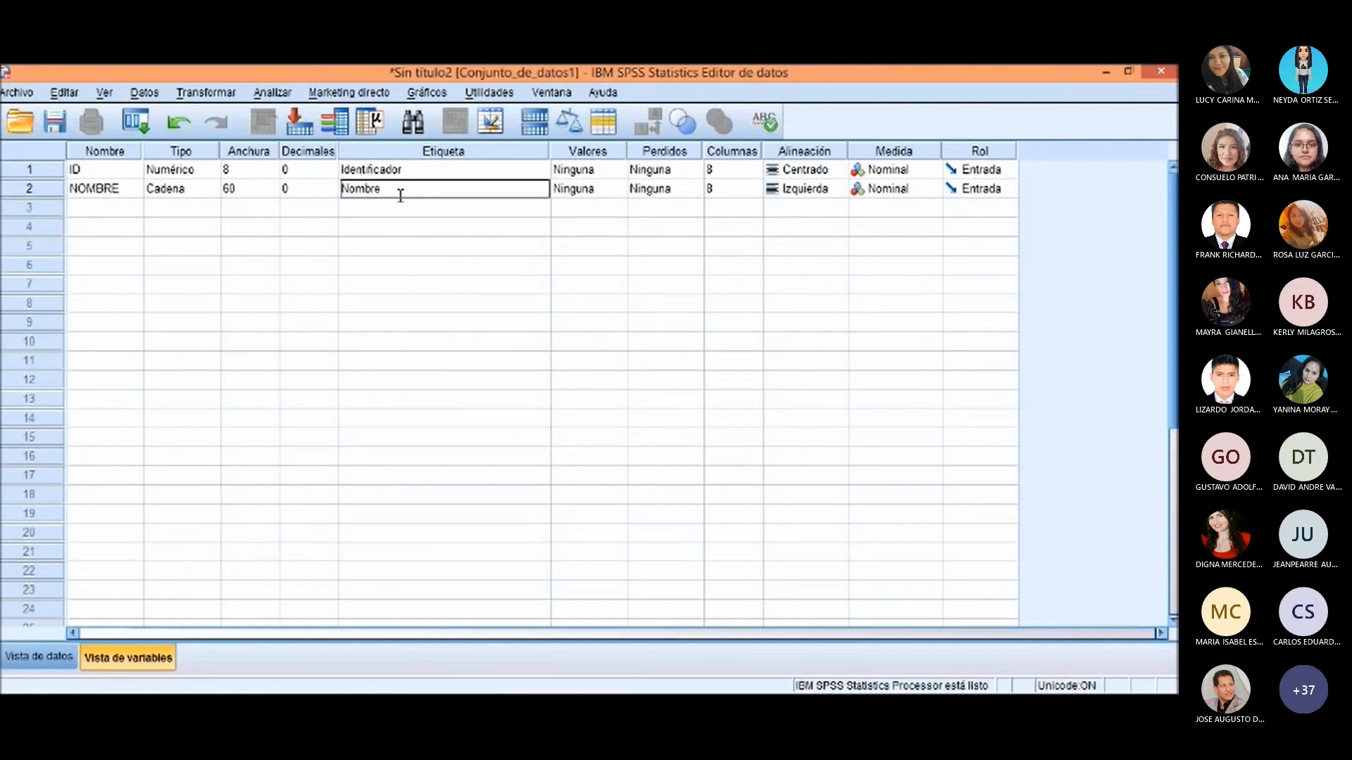
{"action": "type", "text": " del participante"}
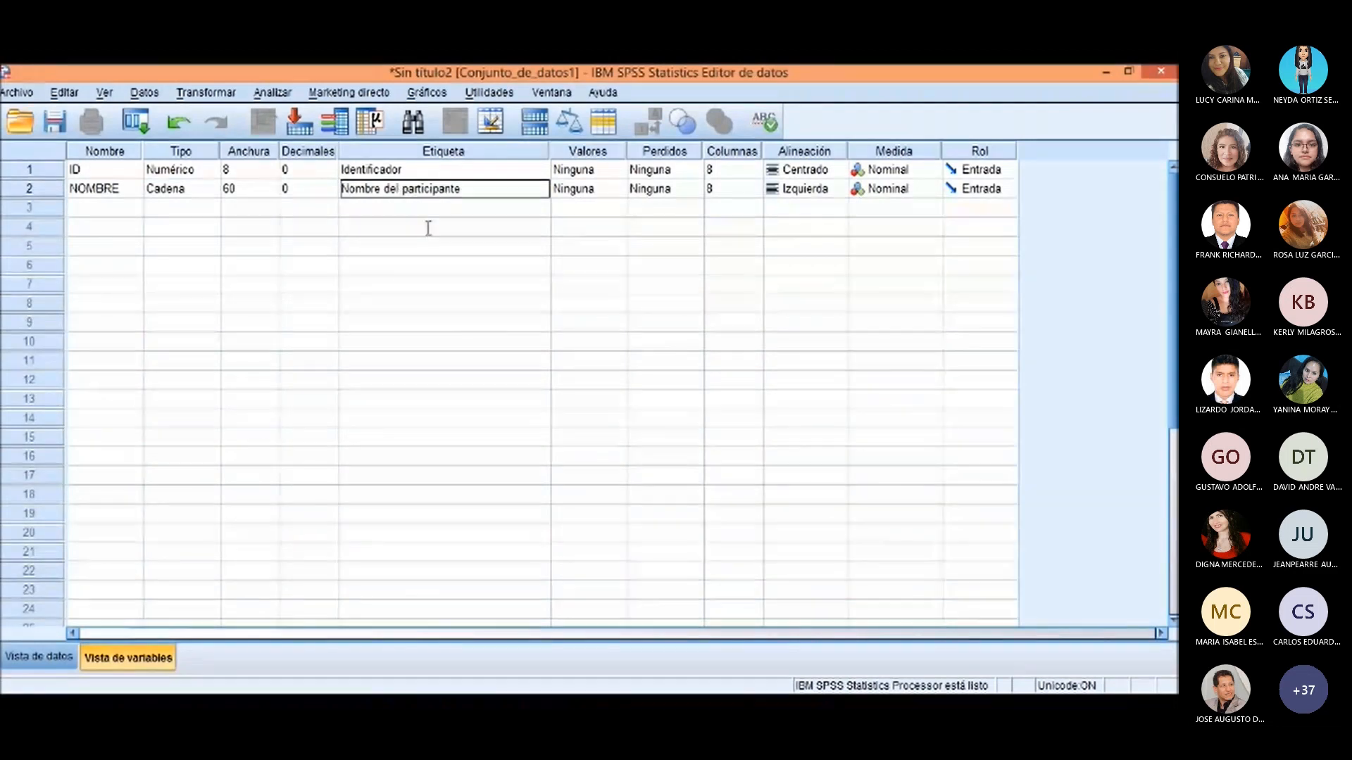
{"action": "left_click", "coordinate": [428, 226]}
Step: Inspect NOMBRE's value labels without defining any, and set its alignment to Centrado
{"action": "left_click", "coordinate": [611, 189]}
{"action": "left_click", "coordinate": [616, 189]}
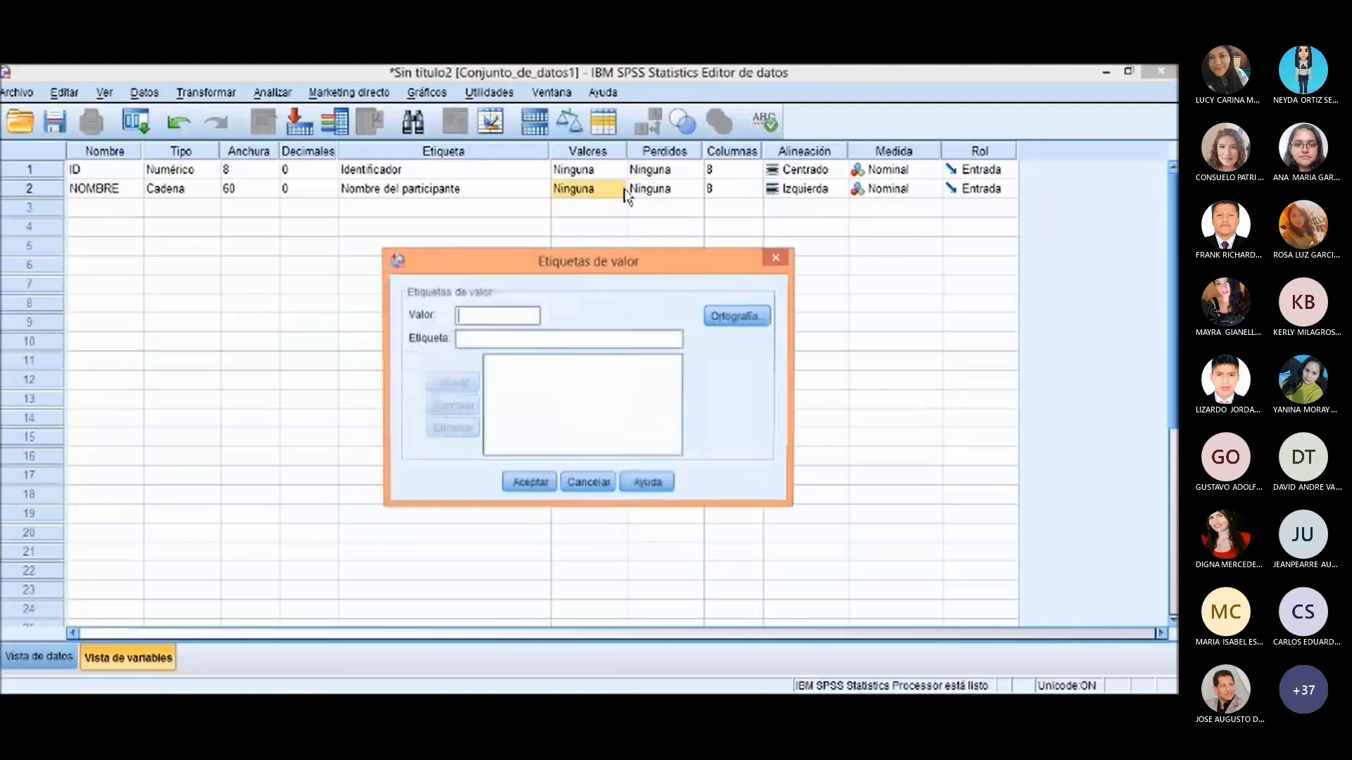
{"action": "left_click", "coordinate": [589, 484]}
{"action": "left_click", "coordinate": [810, 189]}
{"action": "left_click", "coordinate": [837, 188]}
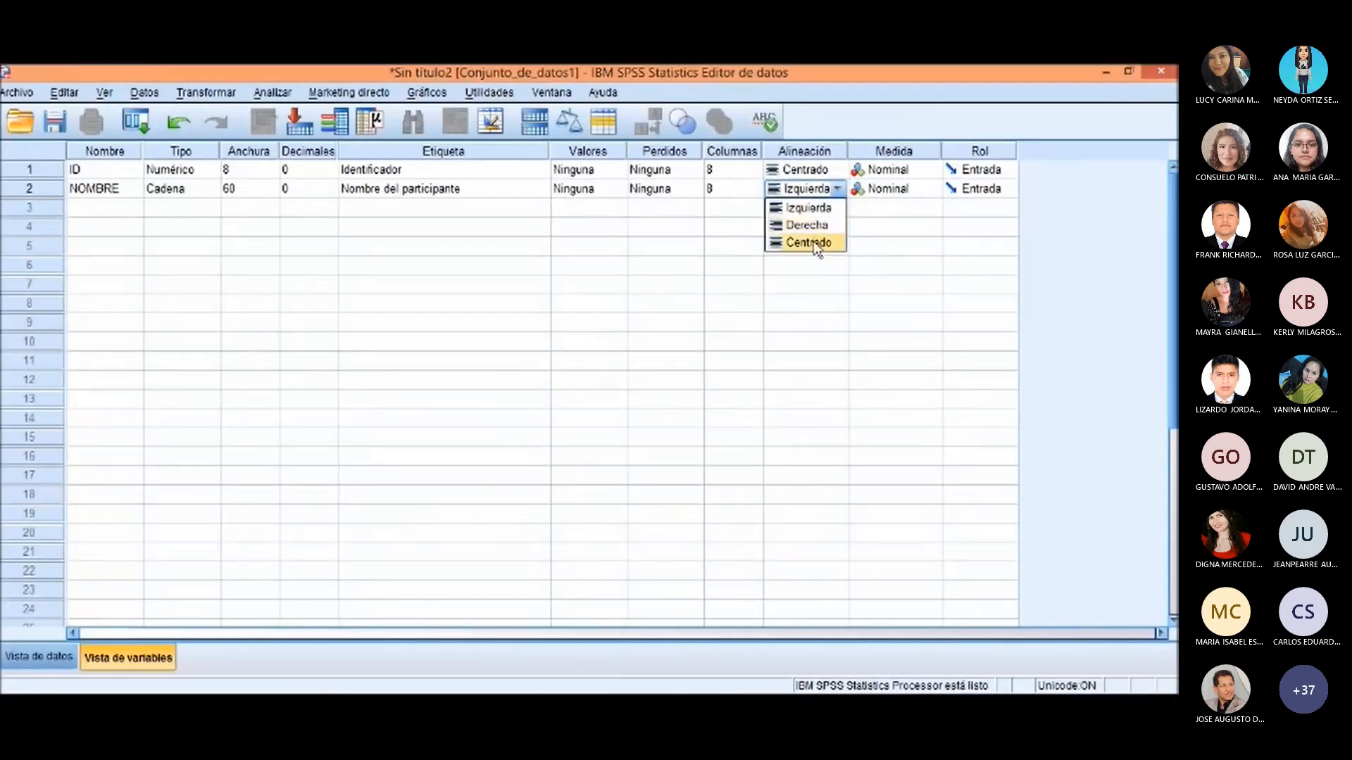
{"action": "left_click", "coordinate": [803, 241]}
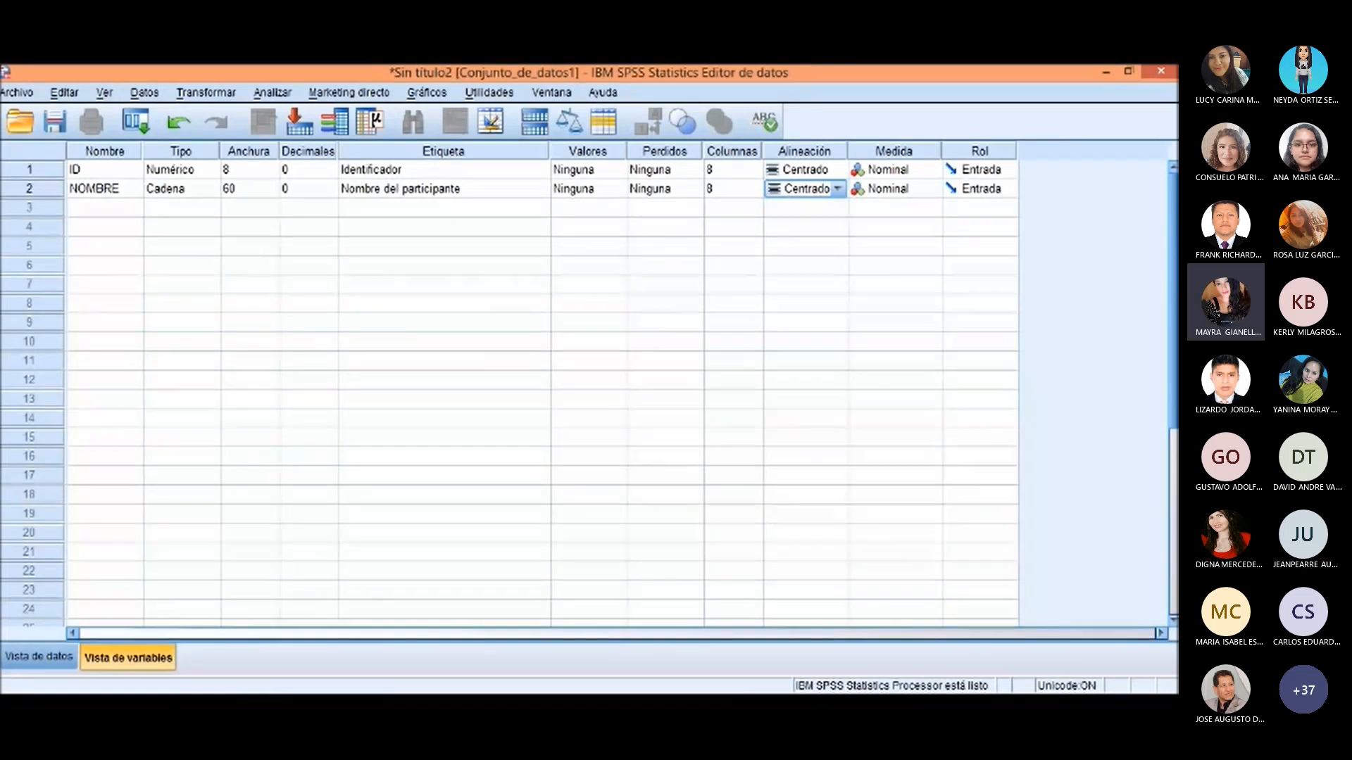
Step: Switch to the Excel plan and centre the Grado entry of the Etiqueta column vertically in its merged cell
{"action": "left_click", "coordinate": [121, 693]}
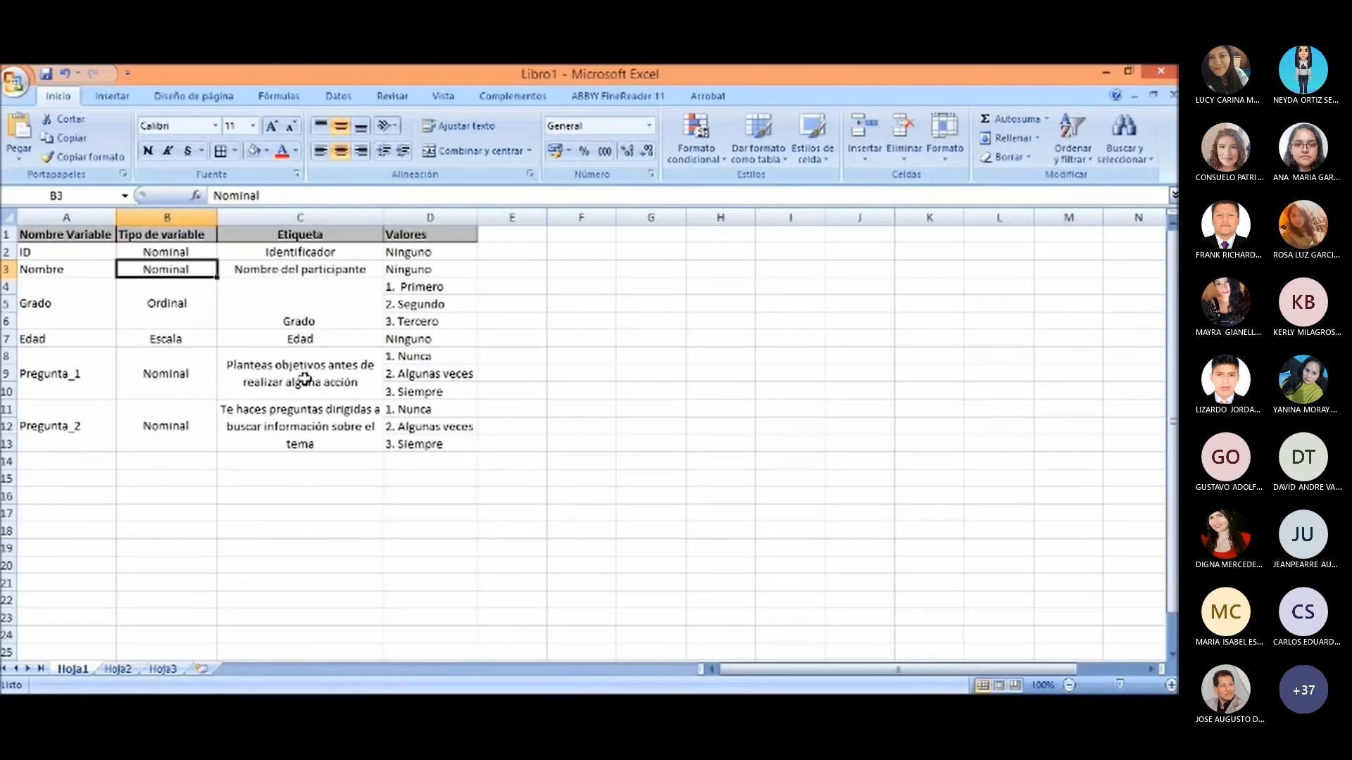
{"action": "left_click", "coordinate": [305, 305]}
{"action": "left_click", "coordinate": [341, 128]}
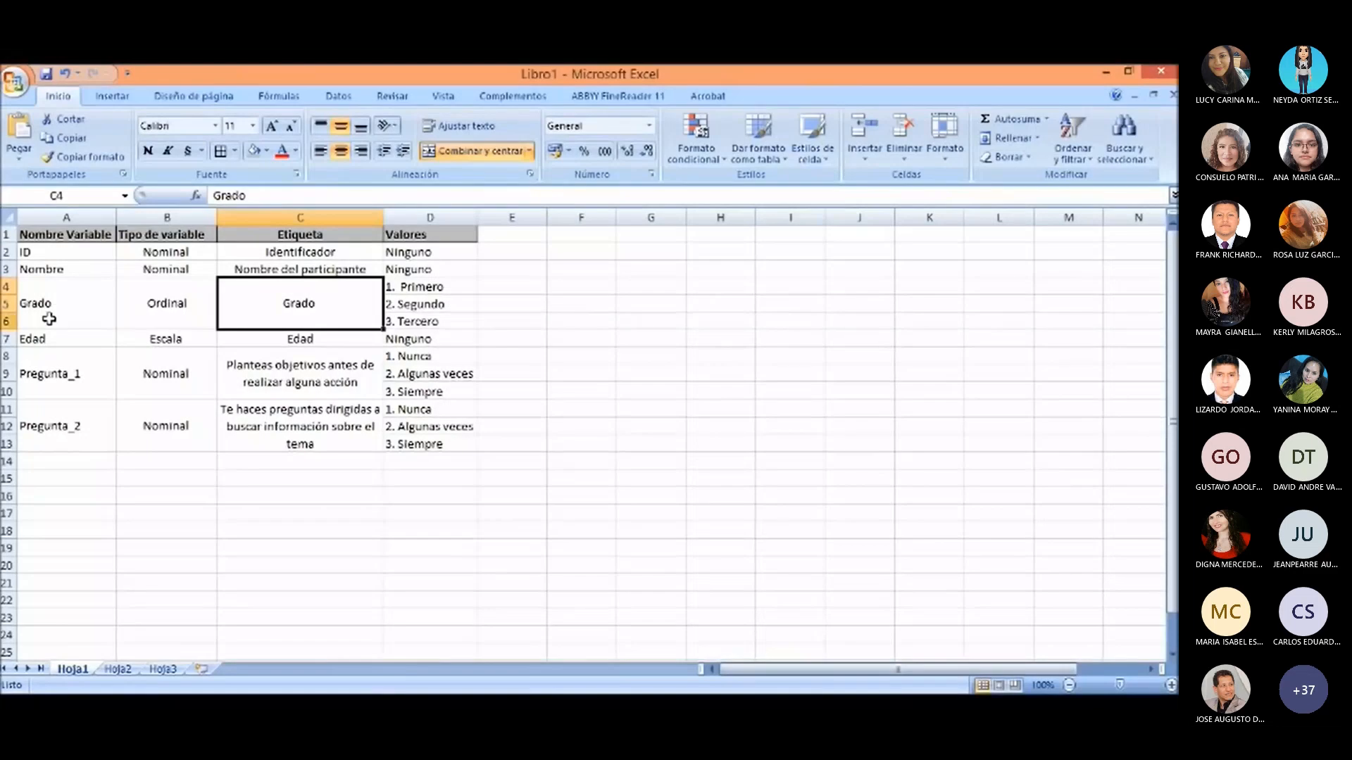
Step: Switch back to SPSS and add a third variable named GRADO with 0 decimals
{"action": "key", "text": "alt+Tab"}
{"action": "left_click", "coordinate": [115, 209]}
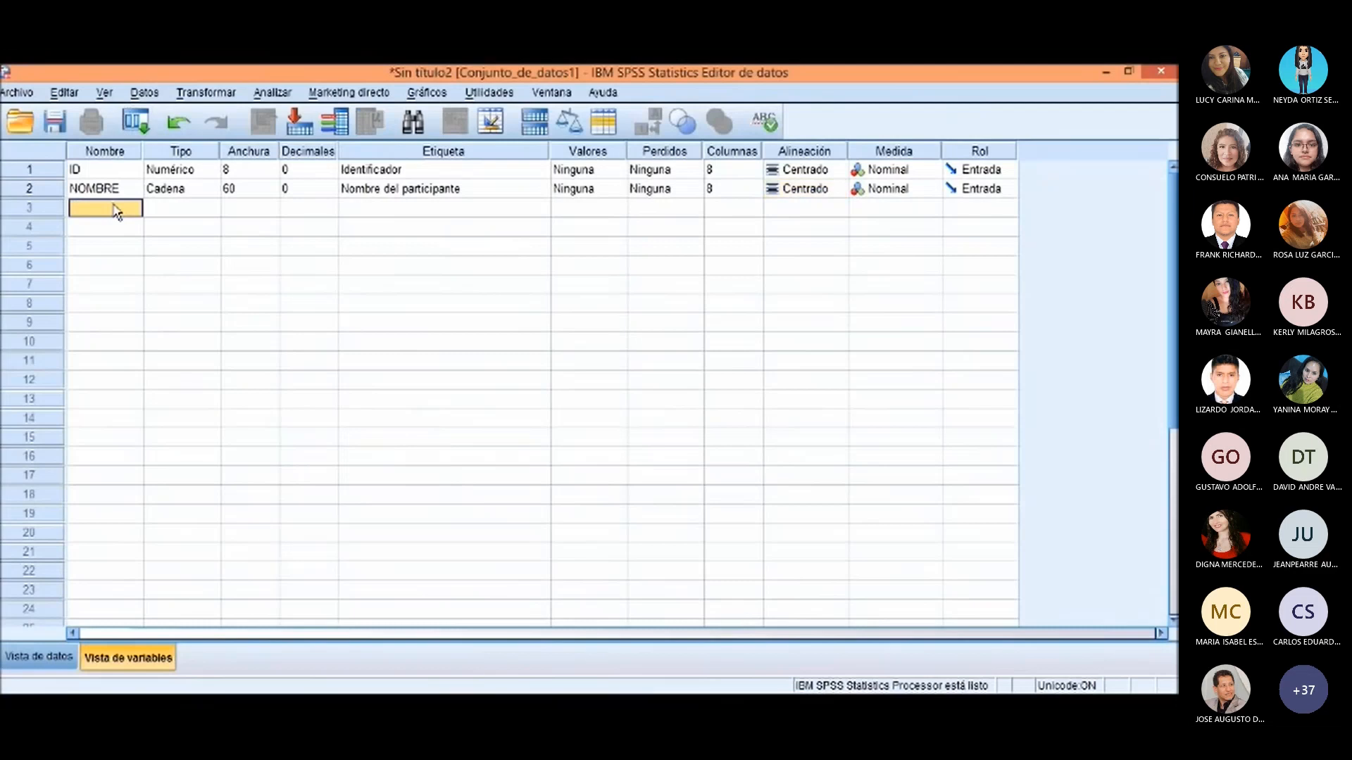
{"action": "type", "text": "GRADO"}
{"action": "key", "text": "Return"}
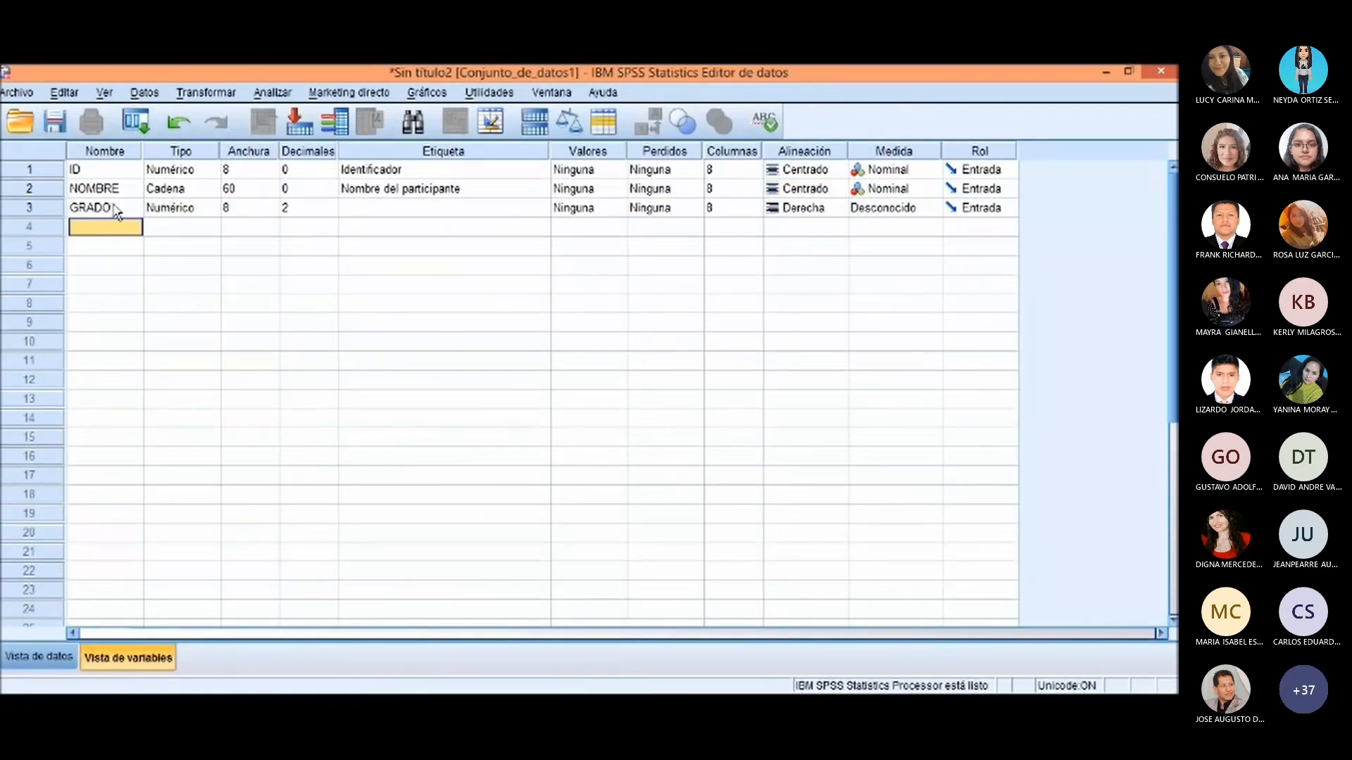
{"action": "left_click", "coordinate": [171, 211]}
{"action": "left_click", "coordinate": [287, 208]}
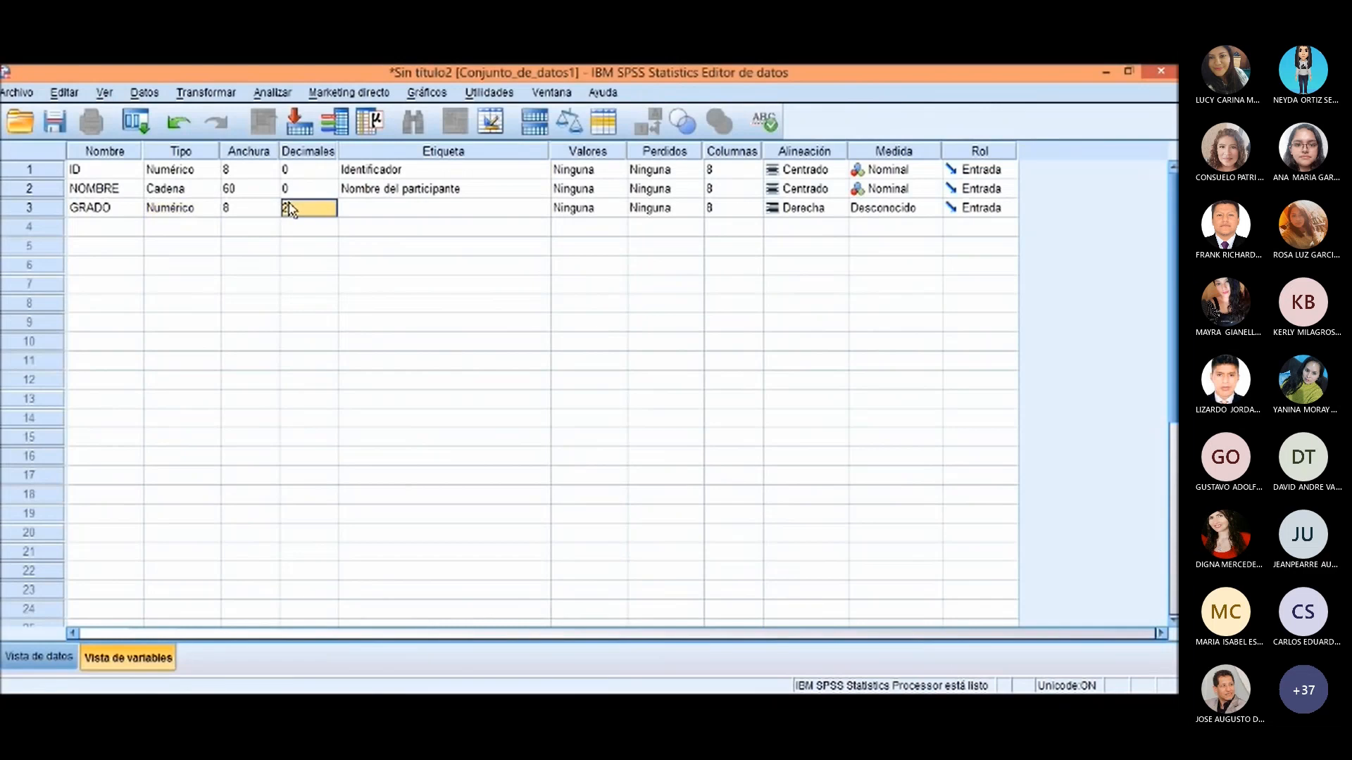
{"action": "type", "text": "0"}
{"action": "left_click", "coordinate": [355, 211]}
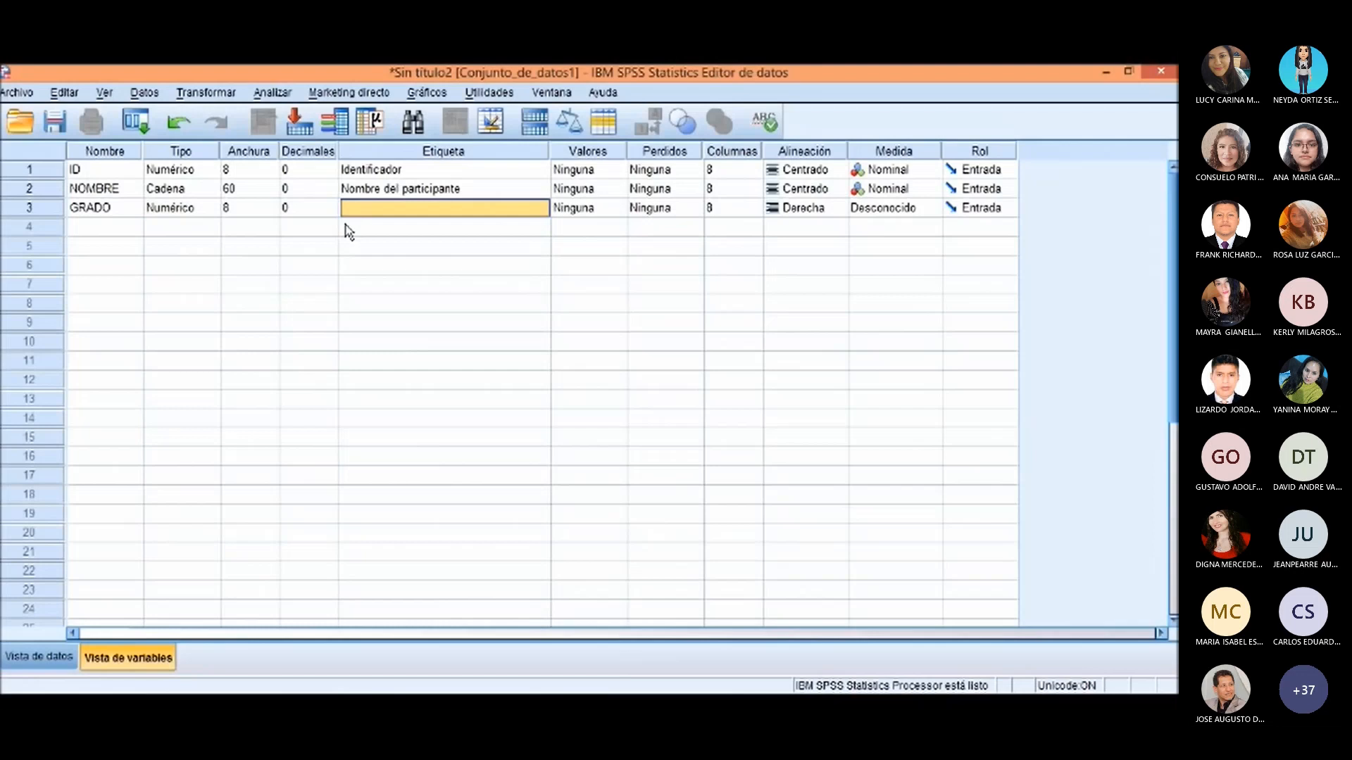
Step: Check the three value codes planned for Grado in the Excel sheet and return to SPSS
{"action": "key", "text": "alt+Tab"}
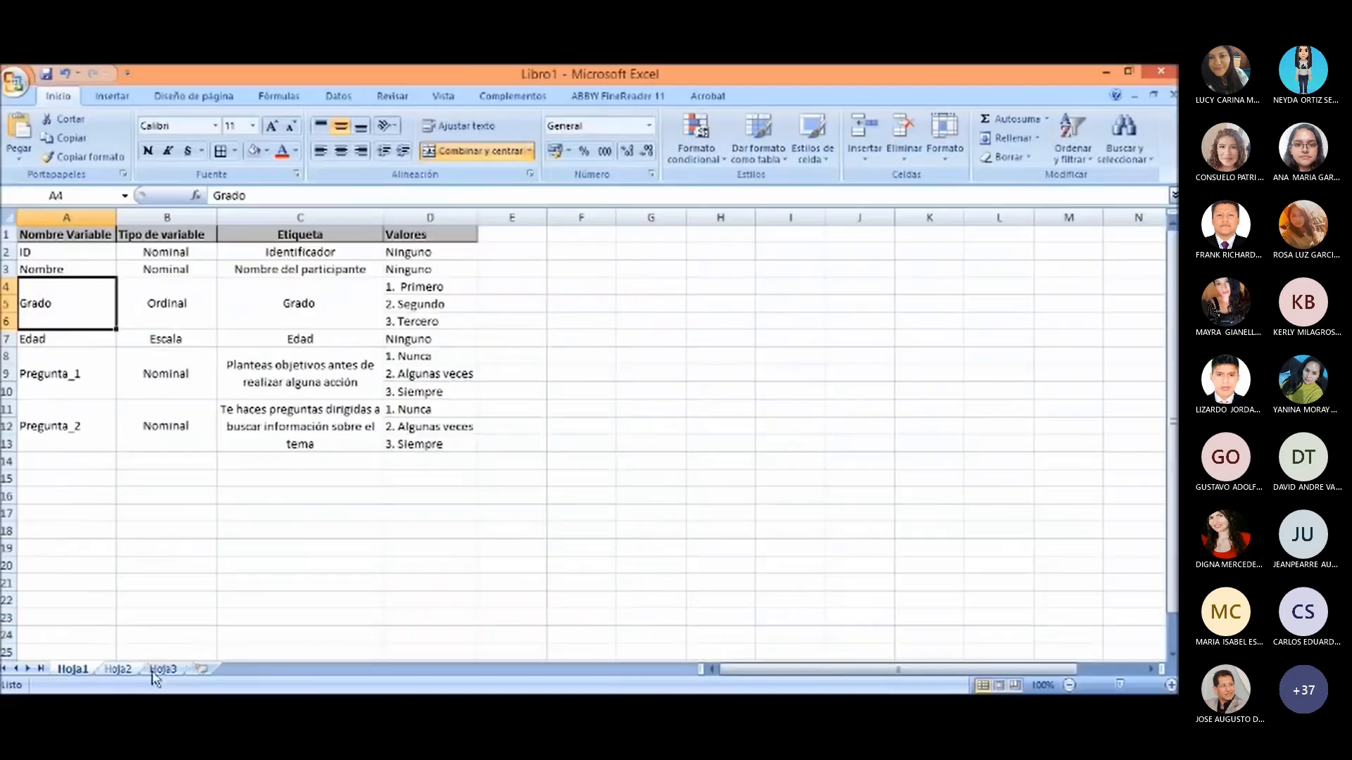
{"action": "left_click", "coordinate": [451, 289]}
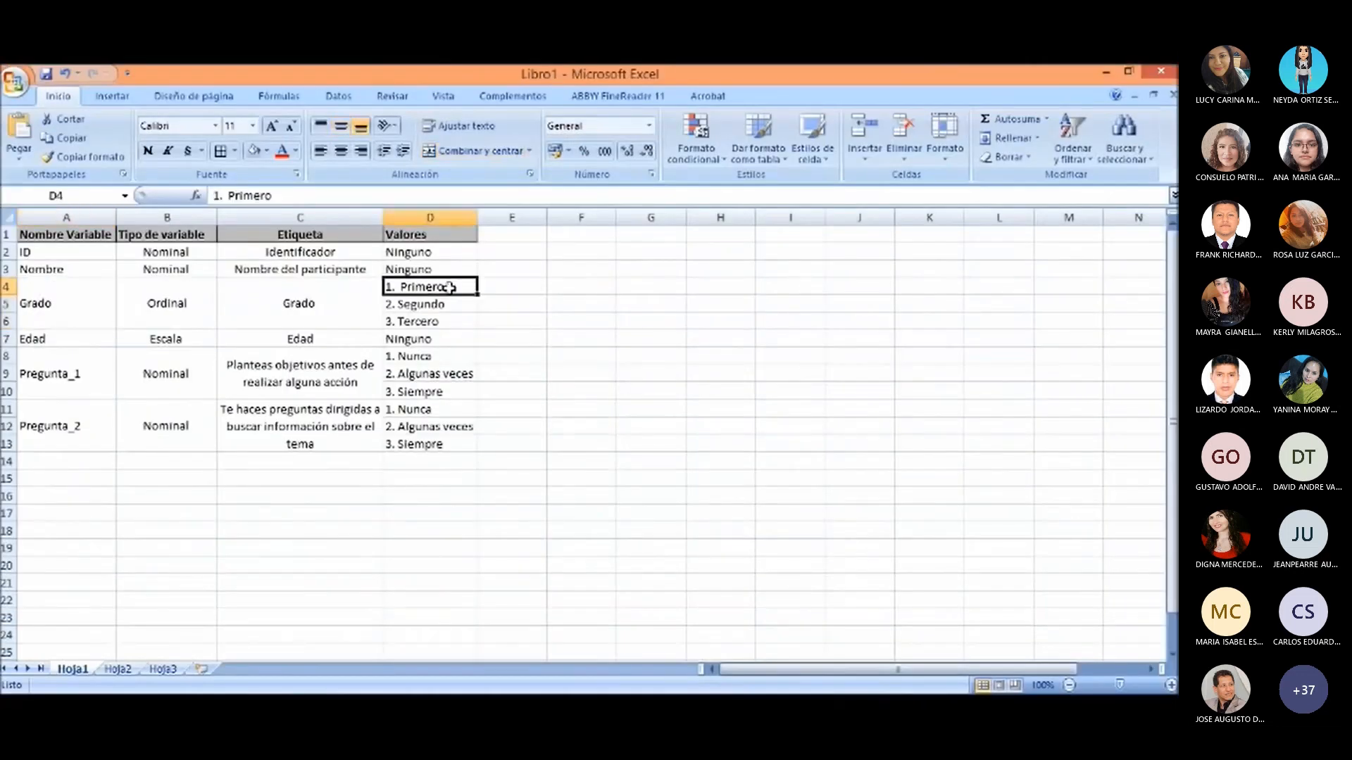
{"action": "left_click", "coordinate": [447, 305]}
{"action": "left_click", "coordinate": [450, 325]}
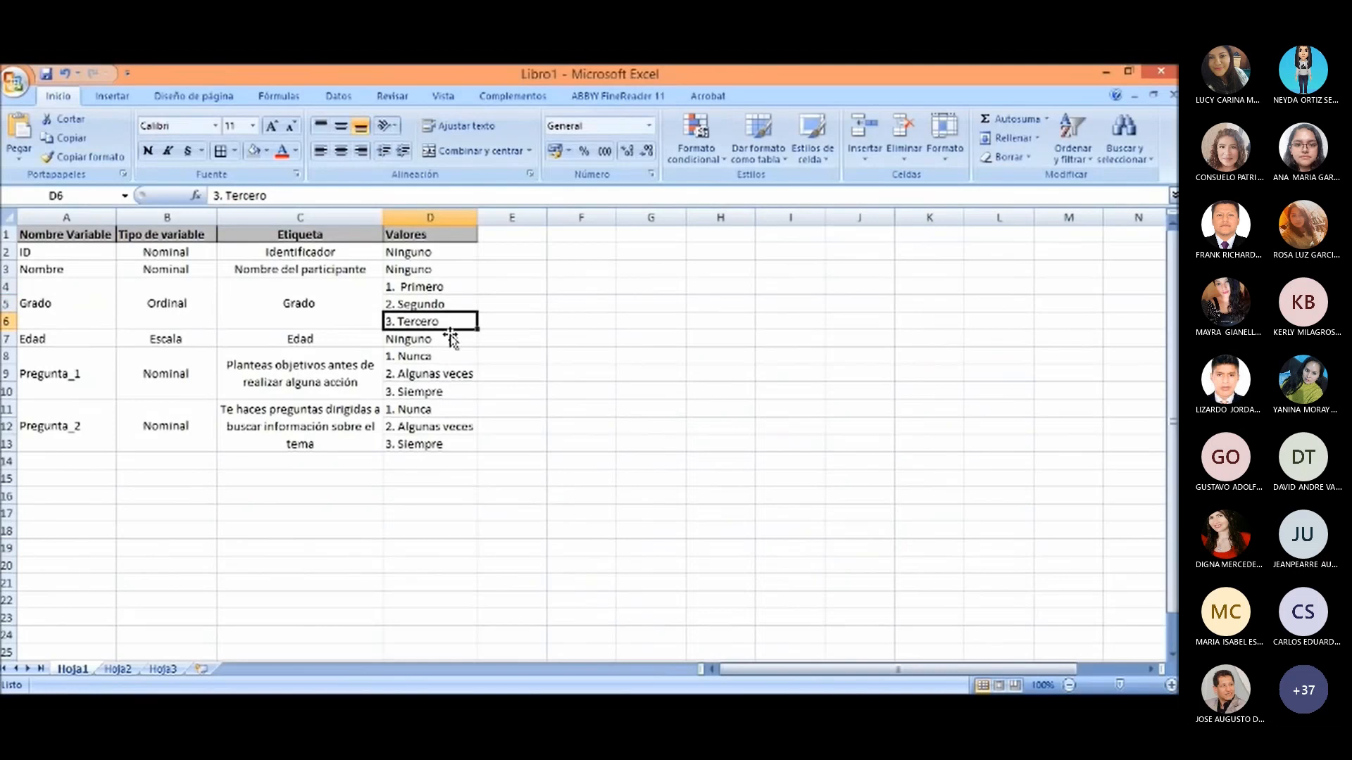
{"action": "mouse_move", "coordinate": [358, 704]}
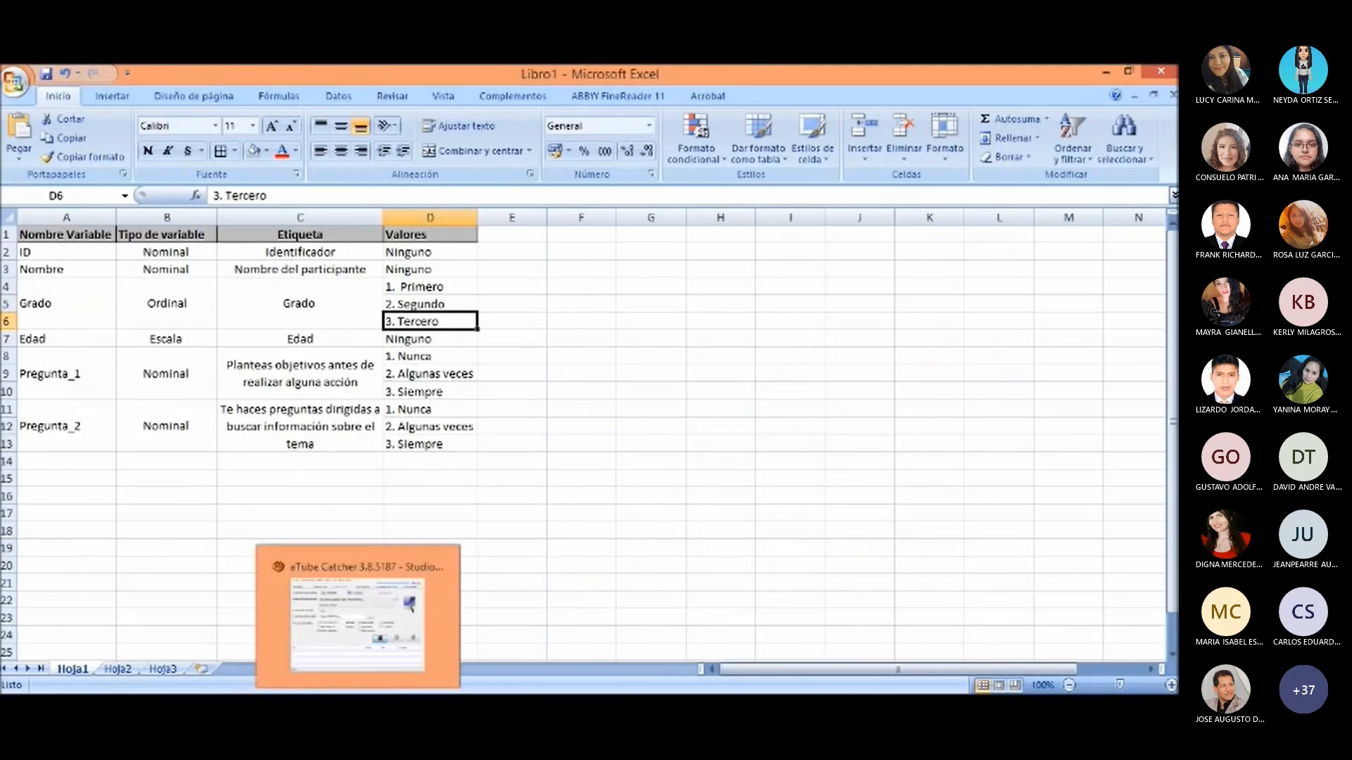
{"action": "left_click", "coordinate": [380, 644]}
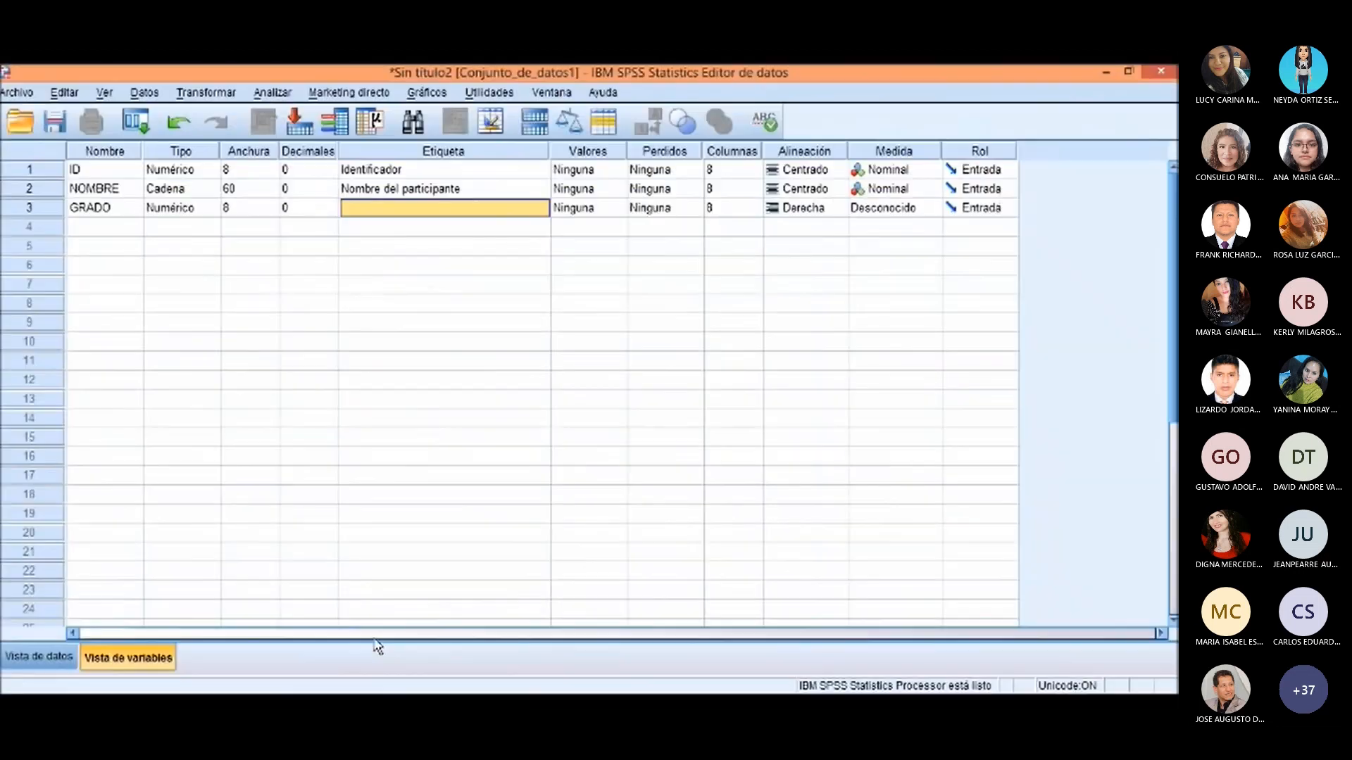
Step: Set the label of the GRADO variable to "Grado escolar"
{"action": "left_click", "coordinate": [400, 210]}
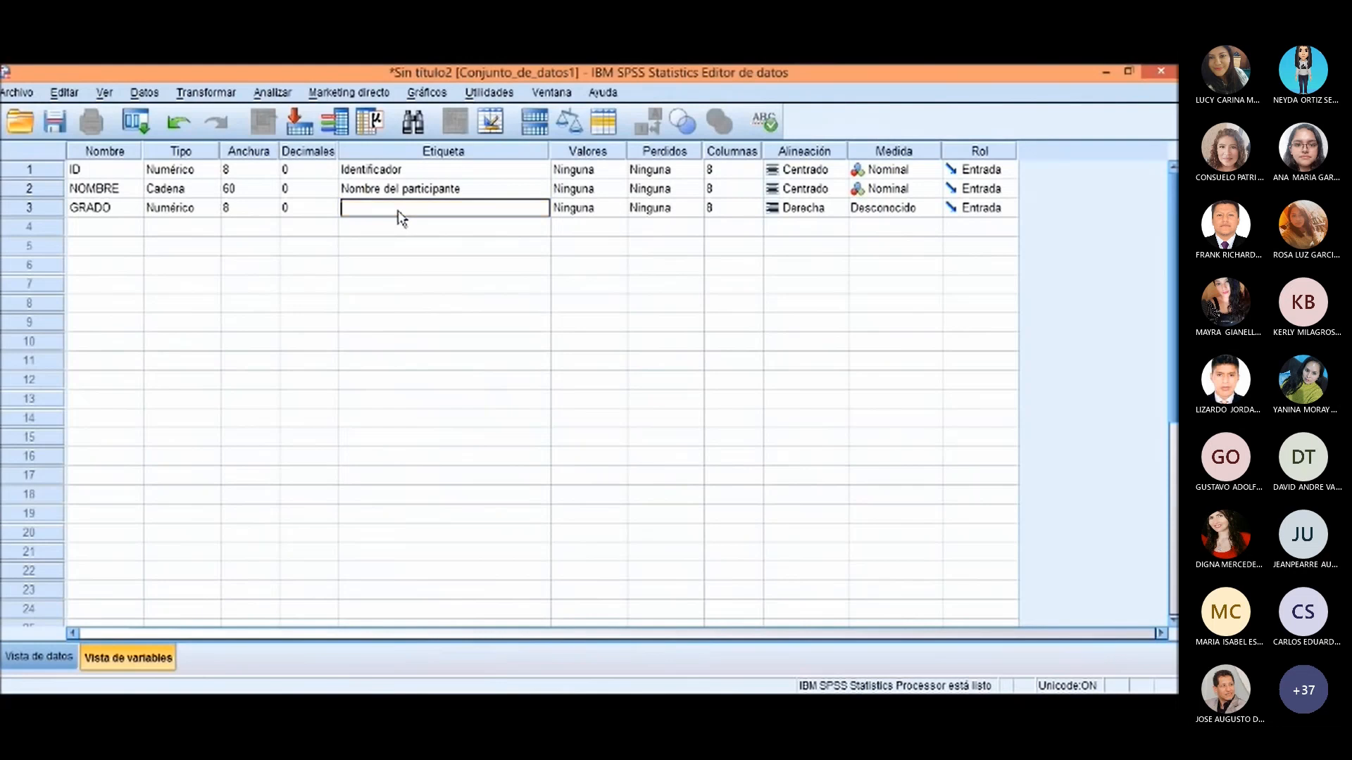
{"action": "type", "text": "Grado escolar"}
{"action": "key", "text": "Tab"}
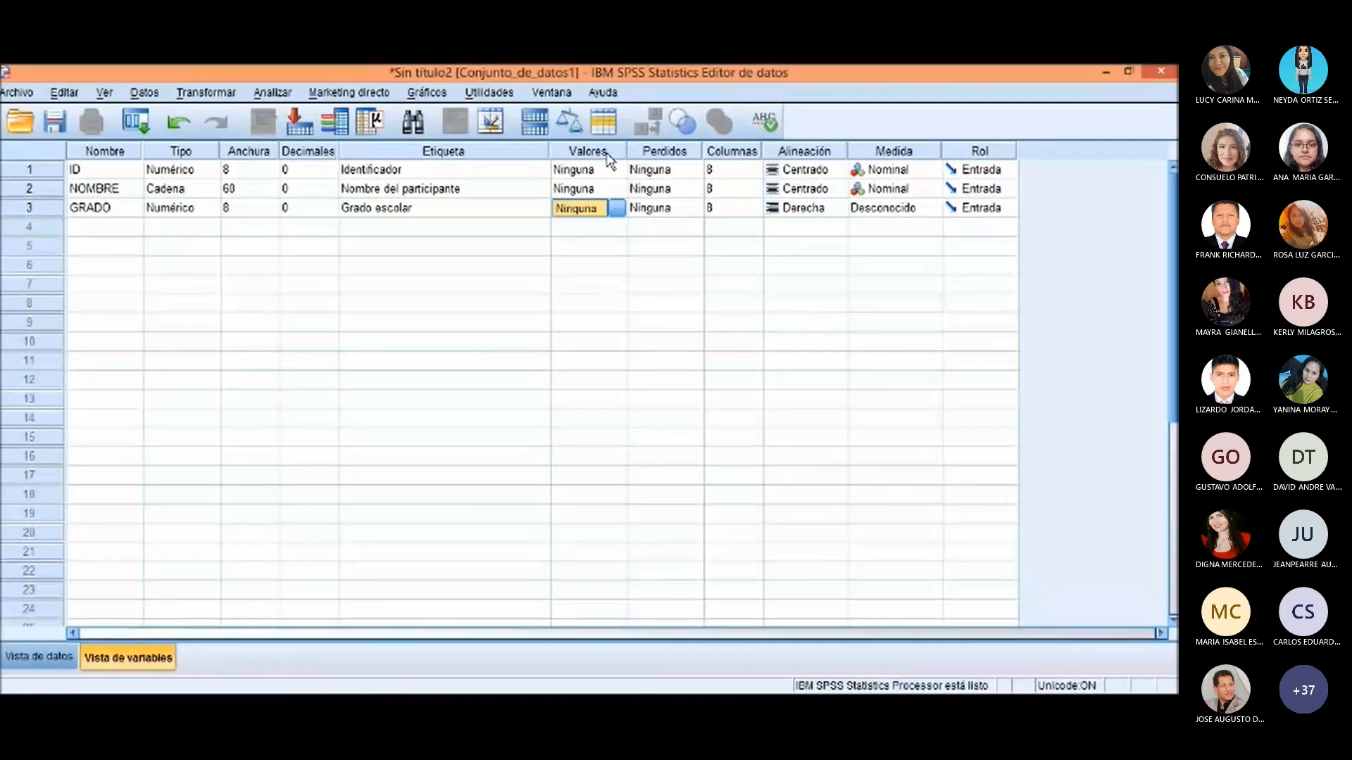
Step: Open the value labels of GRADO and add the value 1 with the label Primero
{"action": "left_click", "coordinate": [617, 209]}
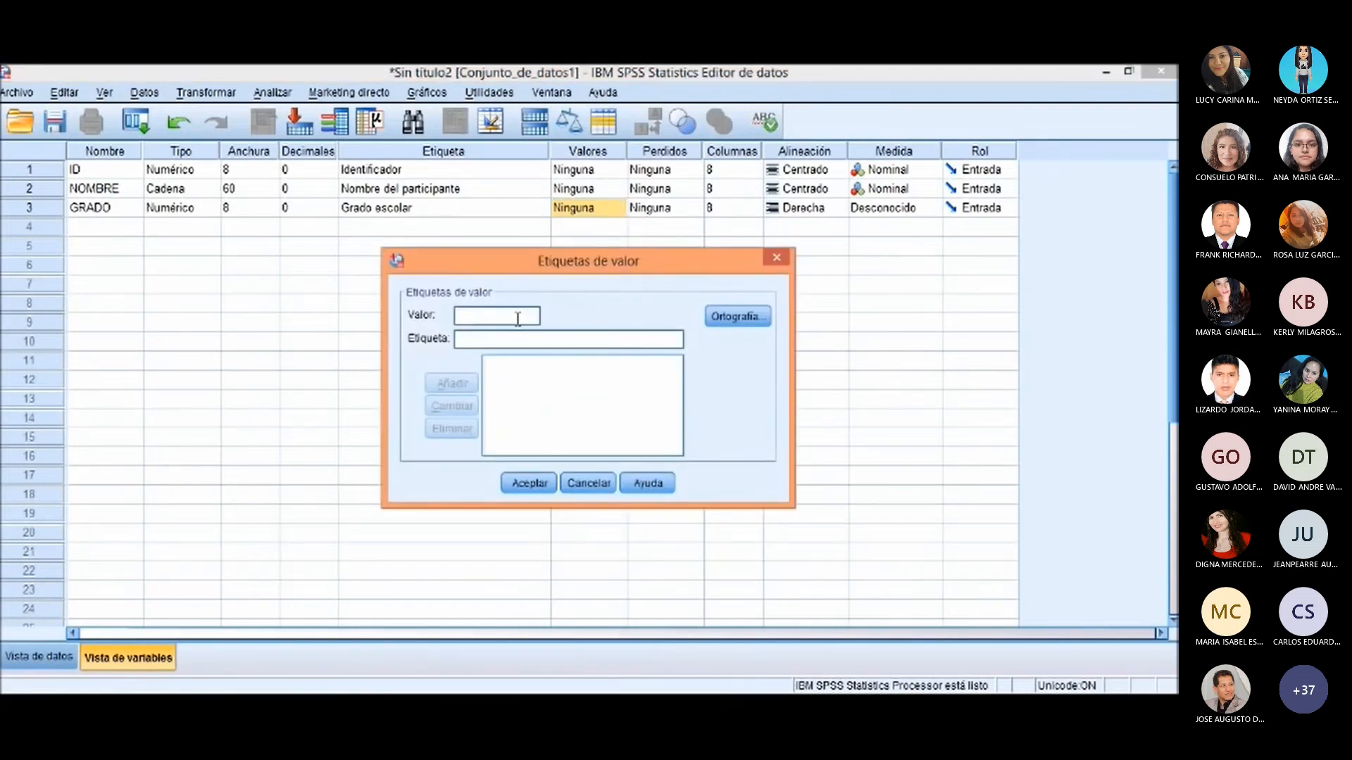
{"action": "type", "text": "1"}
{"action": "left_click", "coordinate": [489, 338]}
{"action": "type", "text": "Pr"}
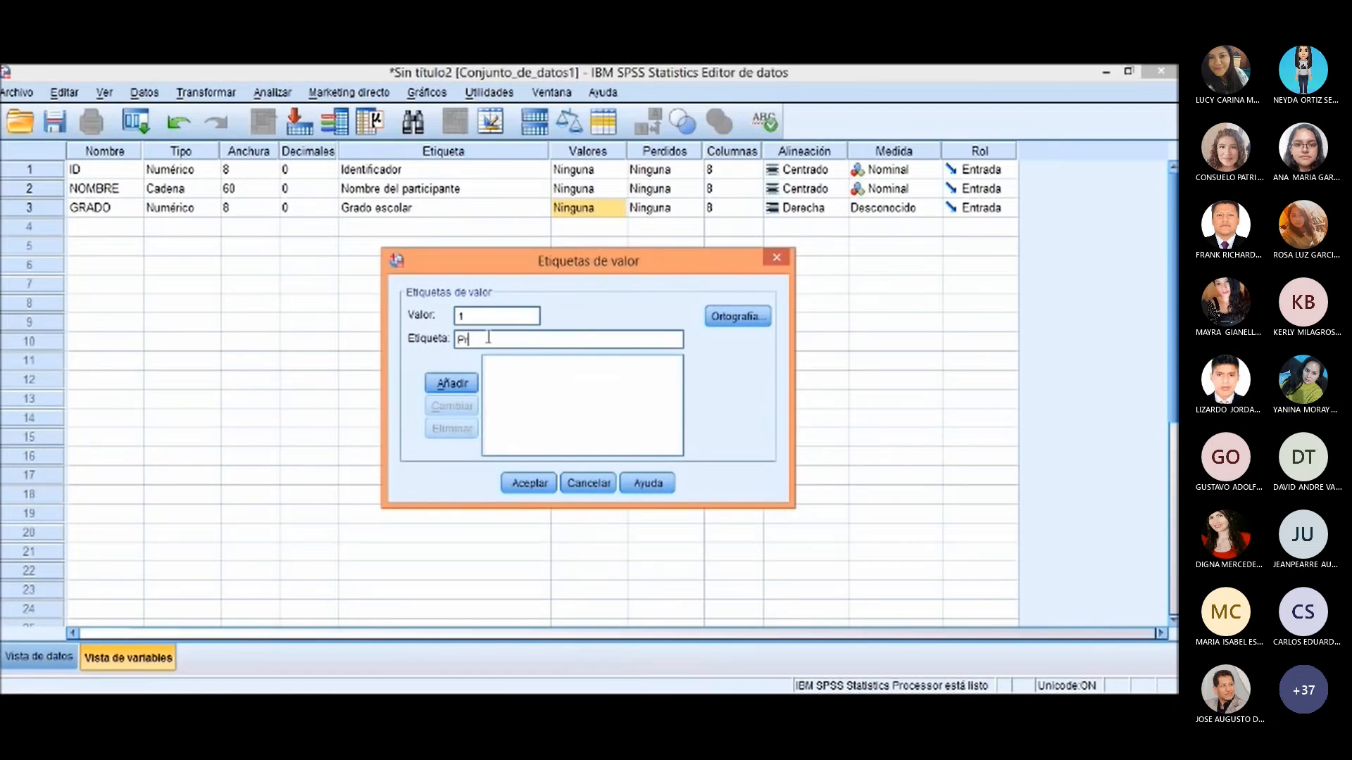
{"action": "type", "text": "imera"}
{"action": "key", "text": "BackSpace"}
{"action": "type", "text": "o"}
{"action": "double_click", "coordinate": [465, 316]}
{"action": "left_click_drag", "start_coordinate": [503, 341], "coordinate": [455, 345]}
{"action": "left_click", "coordinate": [451, 383]}
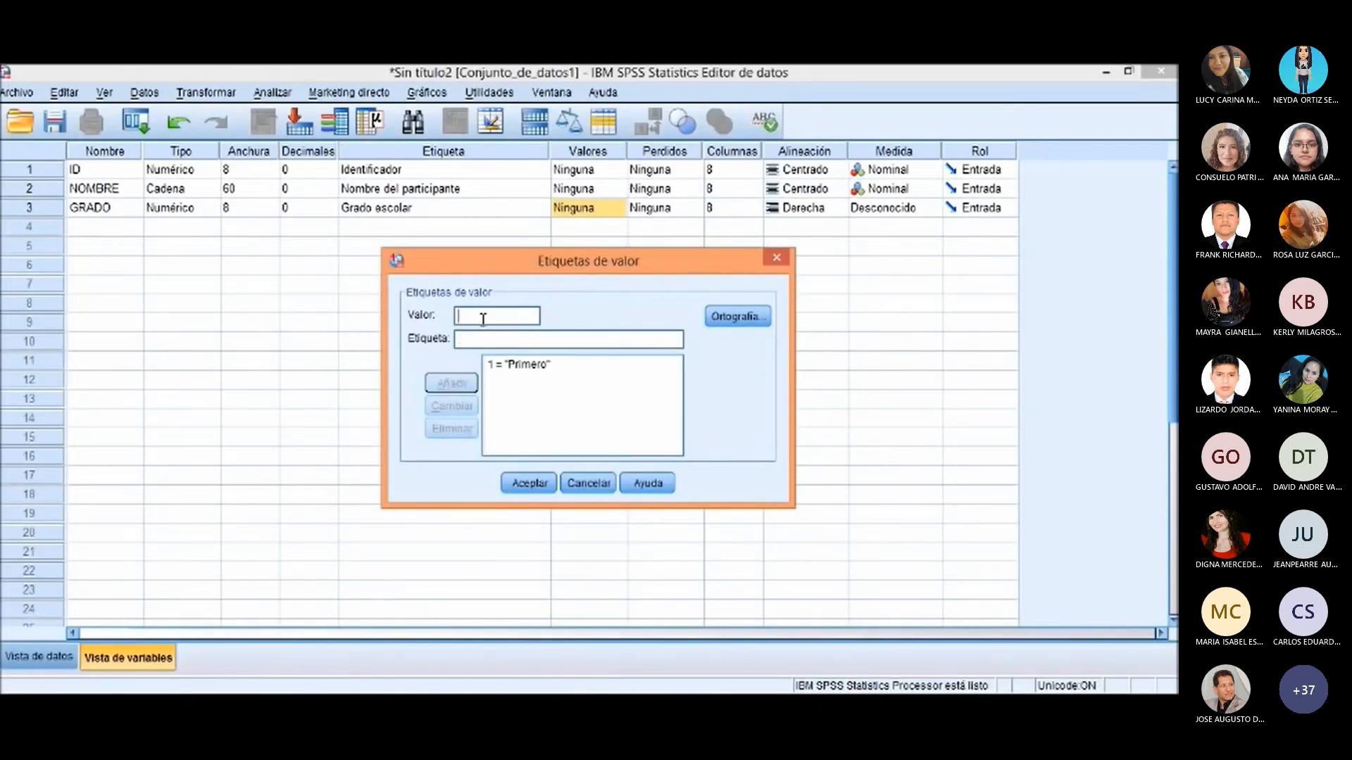
Step: Add the value 2 with the label Segundo to GRADO's value labels
{"action": "type", "text": "2"}
{"action": "left_click", "coordinate": [486, 340]}
{"action": "type", "text": "Se"}
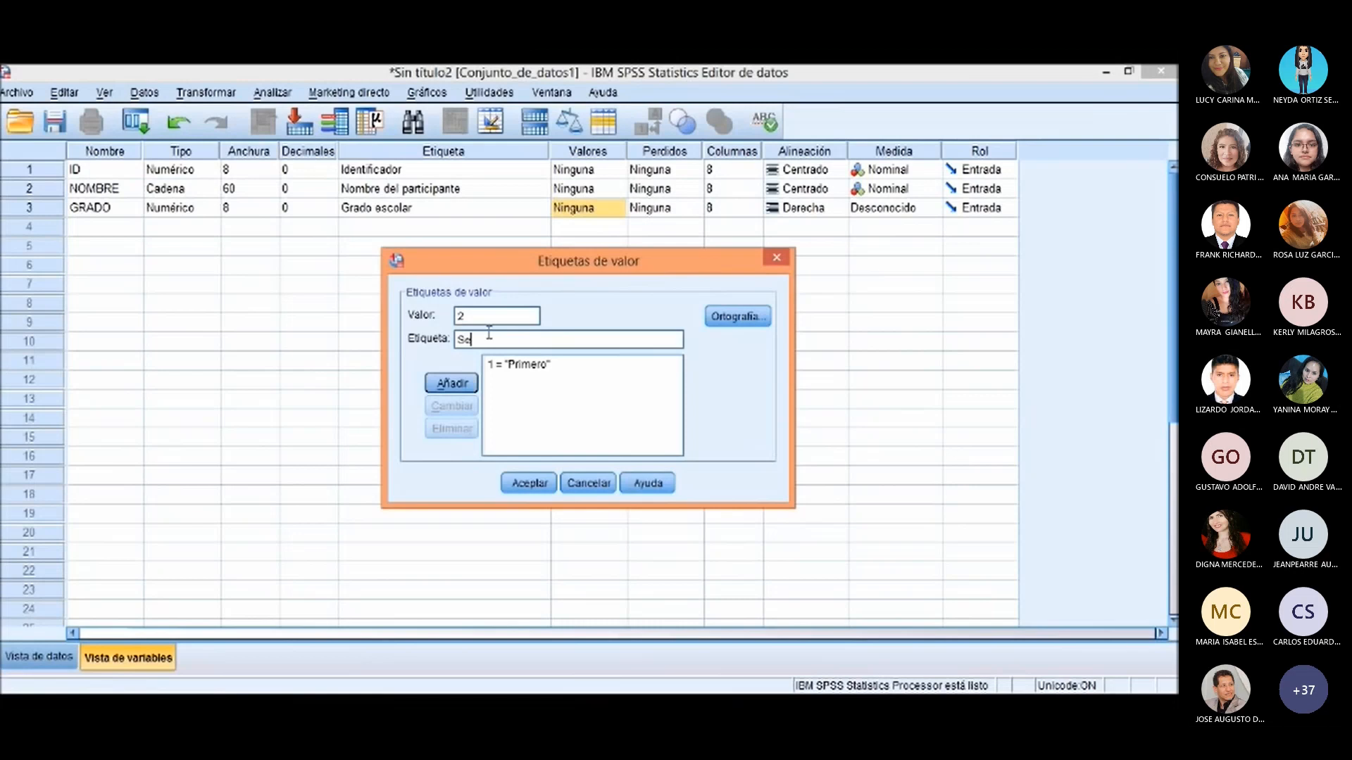
{"action": "type", "text": "gundo"}
{"action": "key", "text": "Return"}
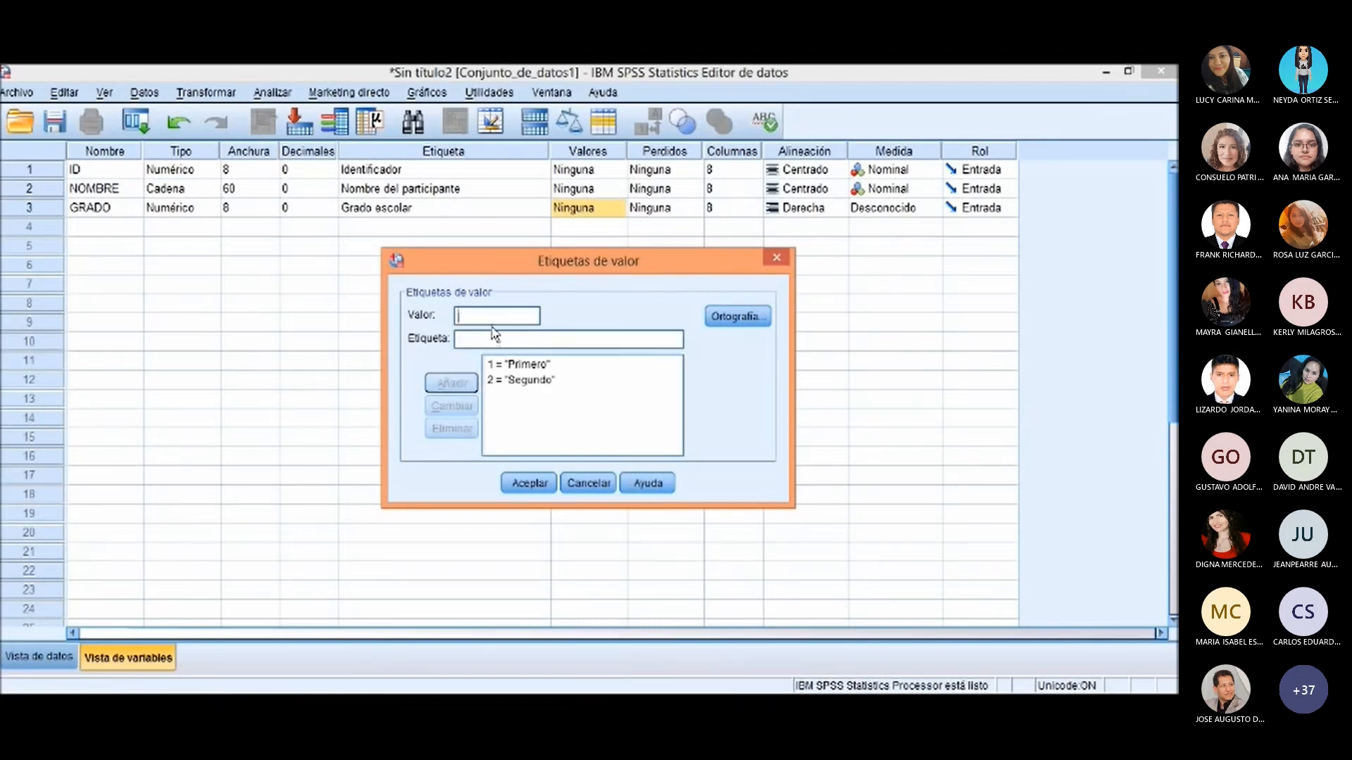
Step: Add the value 3 with the label Tercero, accept the value labels, and set GRADO's measure to Ordinal
{"action": "type", "text": "3"}
{"action": "key", "text": "Tab"}
{"action": "type", "text": "Tercero"}
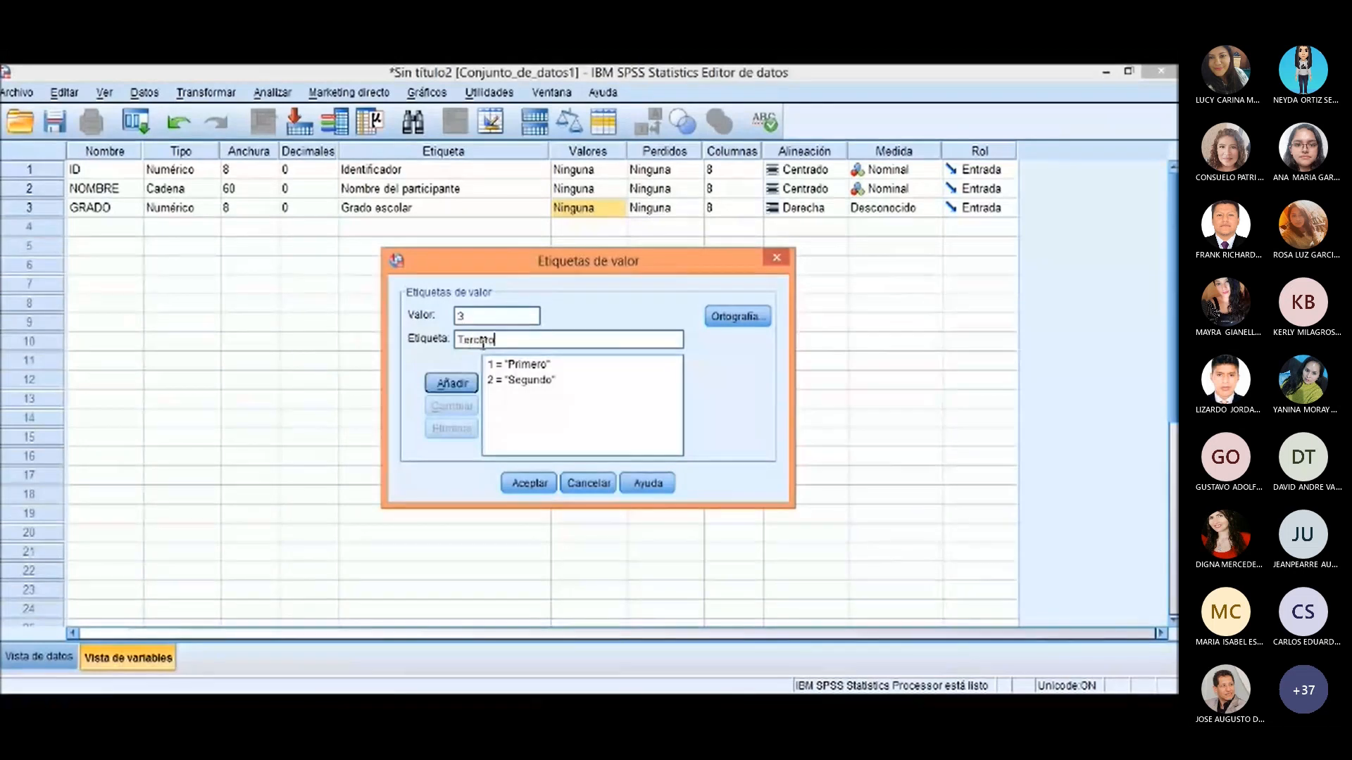
{"action": "left_click", "coordinate": [461, 382]}
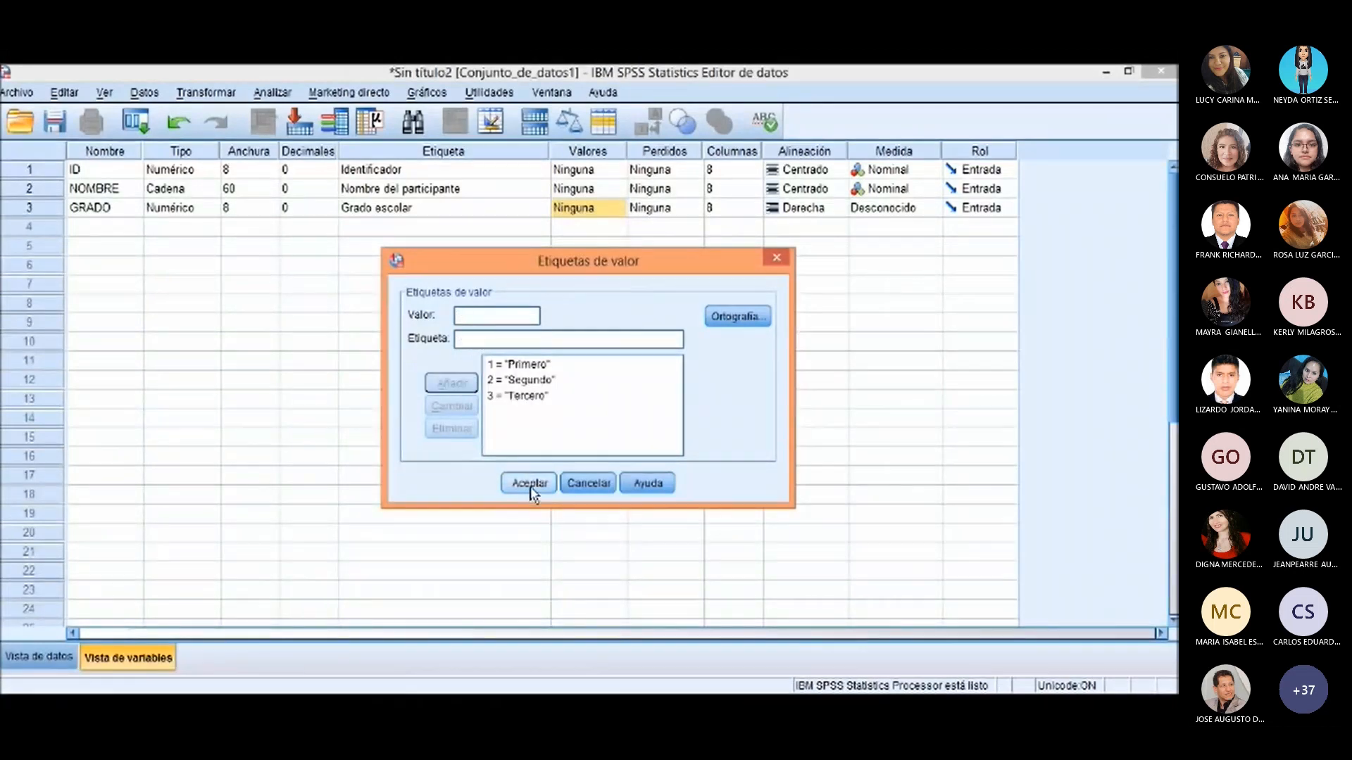
{"action": "left_click", "coordinate": [532, 490]}
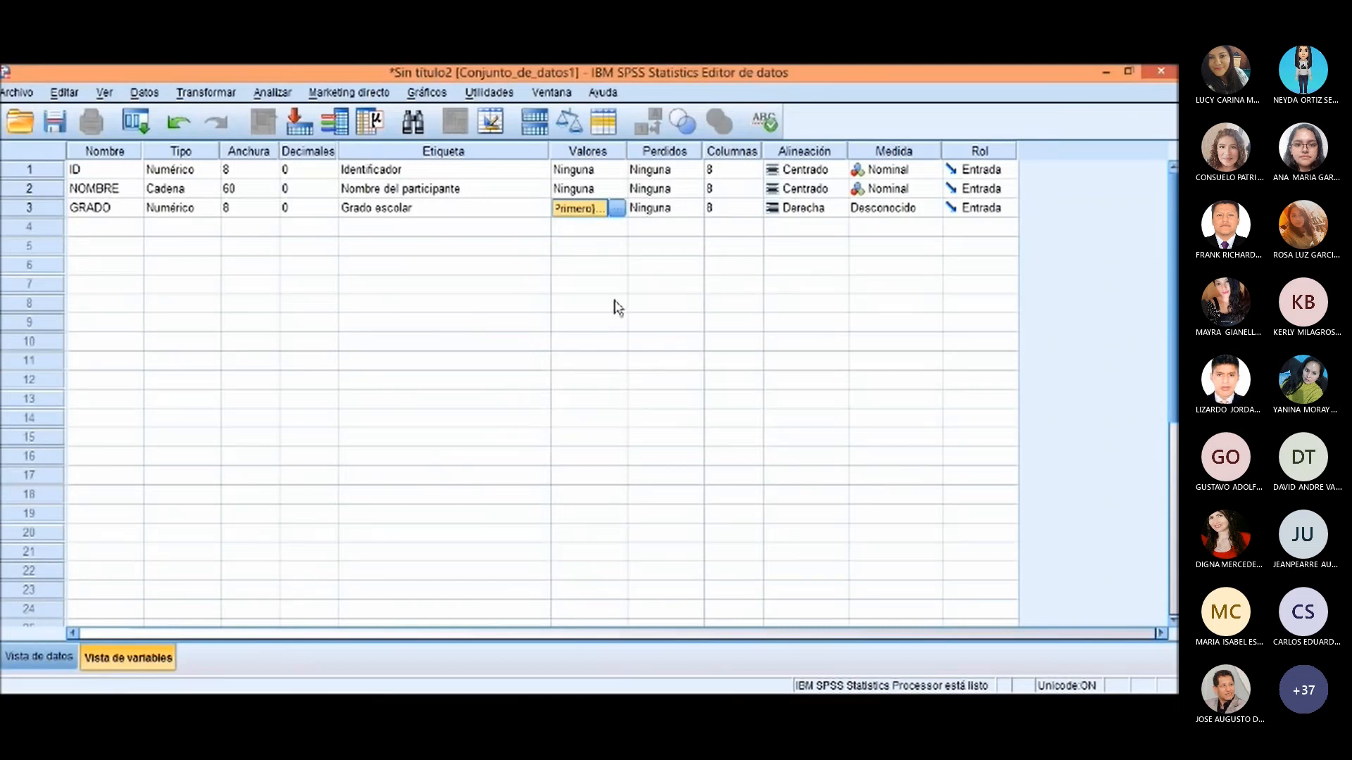
{"action": "left_click", "coordinate": [863, 214]}
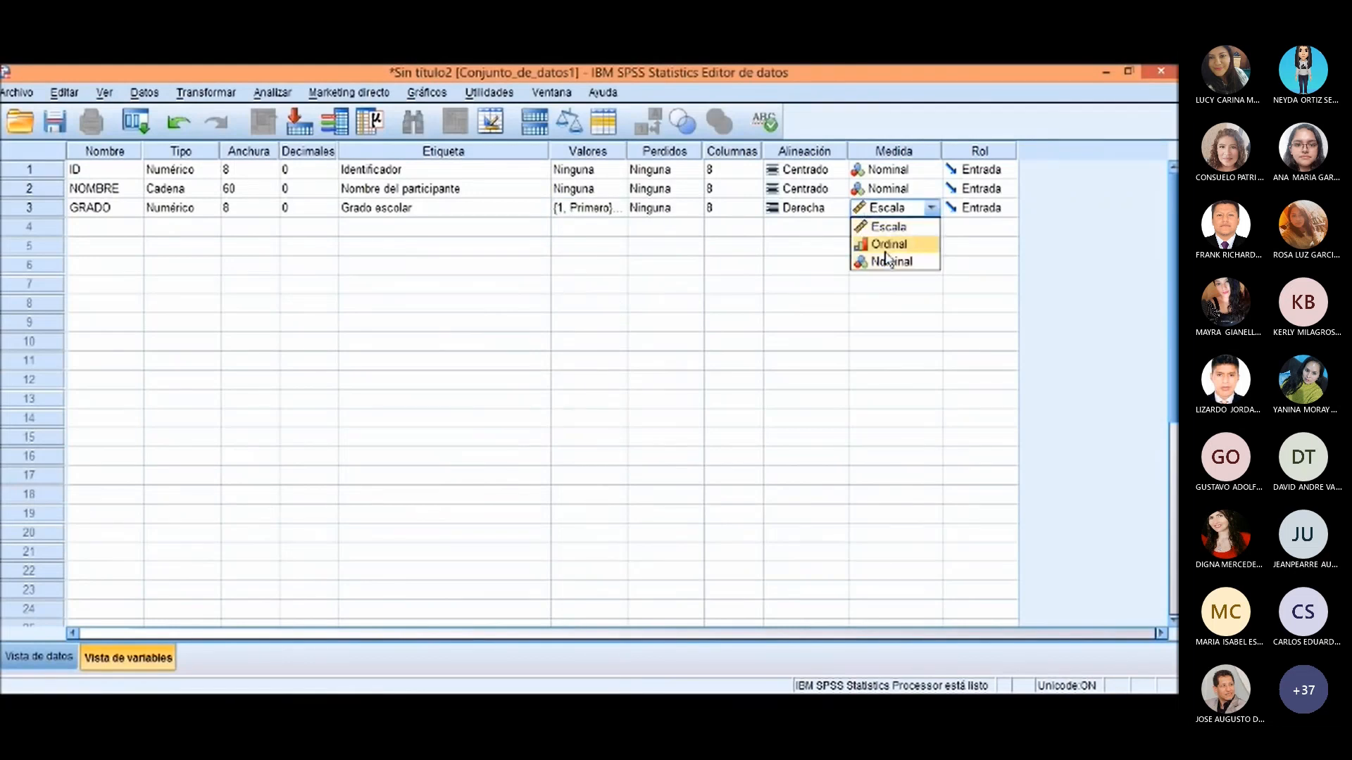
{"action": "left_click", "coordinate": [883, 244]}
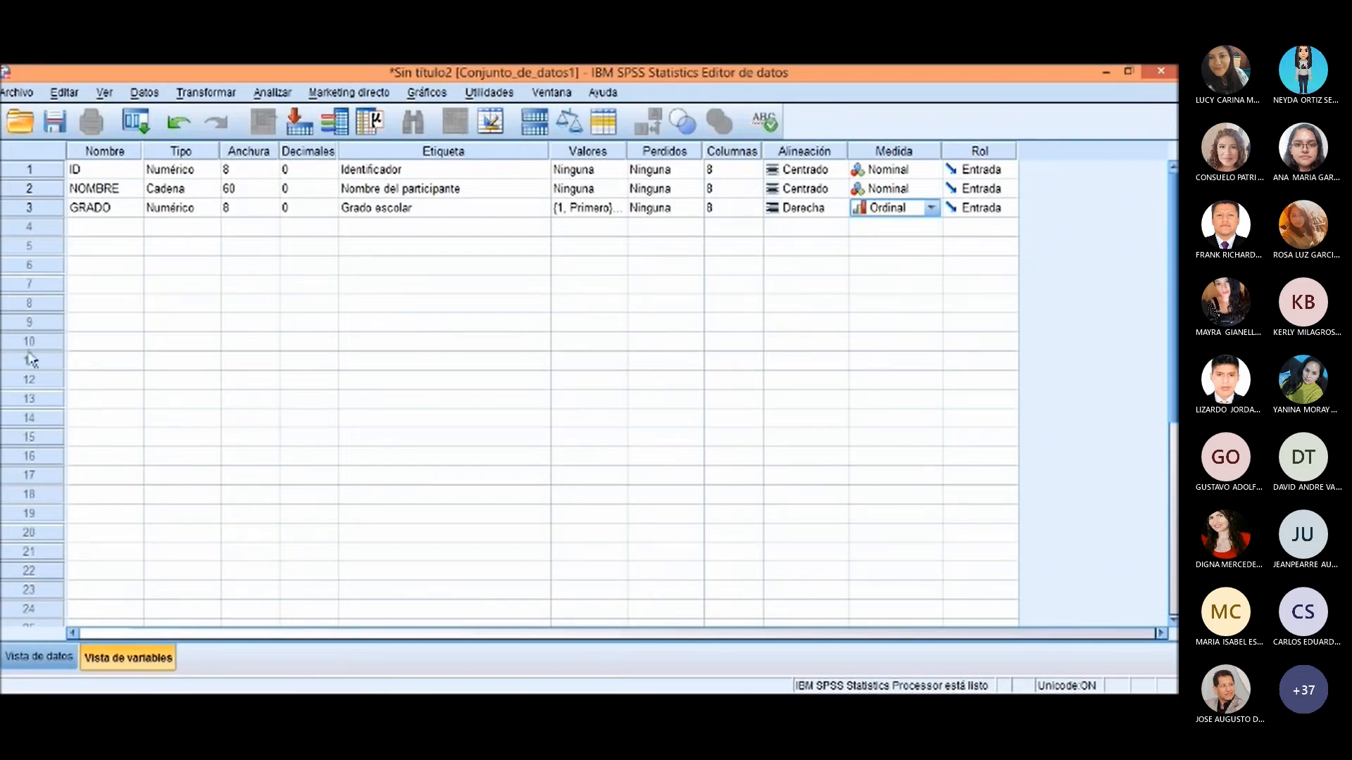
Step: Look up the Edad row in the Excel plan, and add a fourth variable named EDAD with 0 decimals in SPSS
{"action": "left_click", "coordinate": [189, 710]}
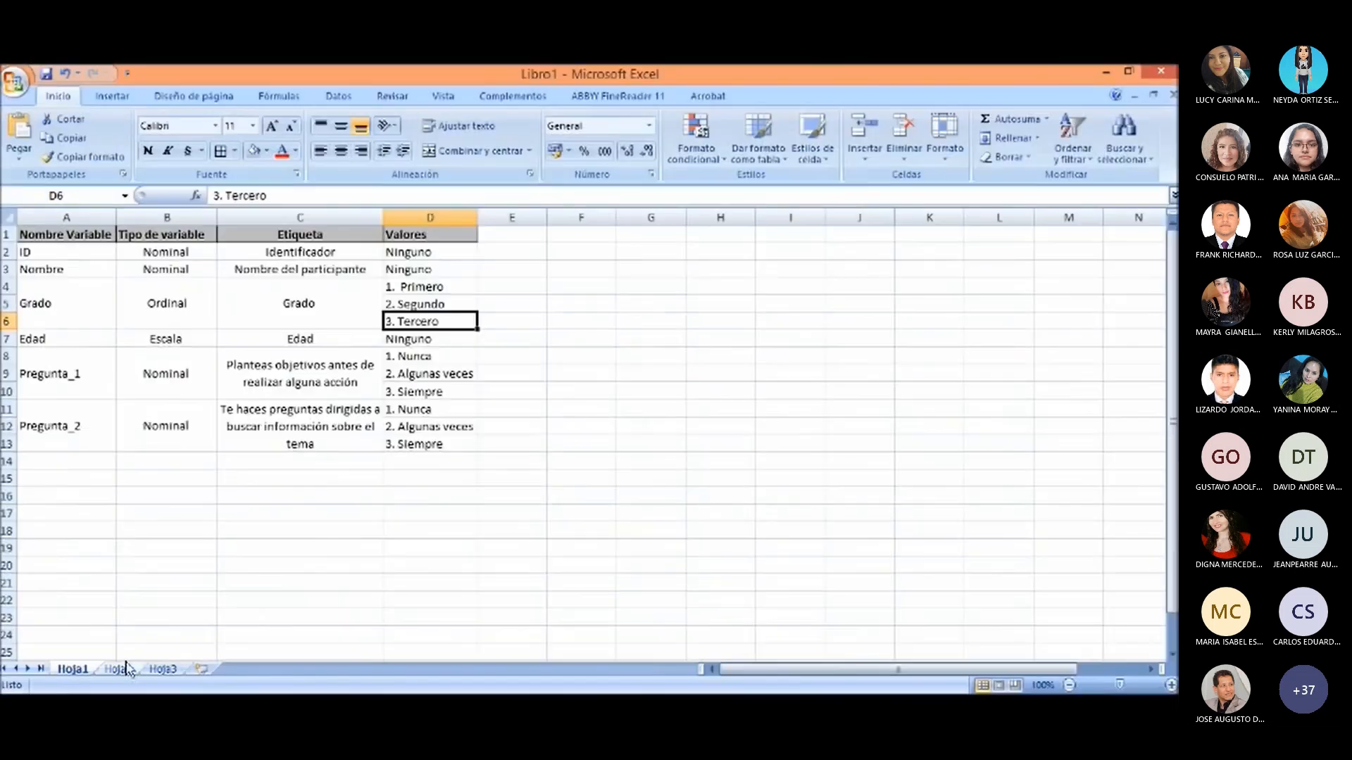
{"action": "left_click", "coordinate": [81, 341]}
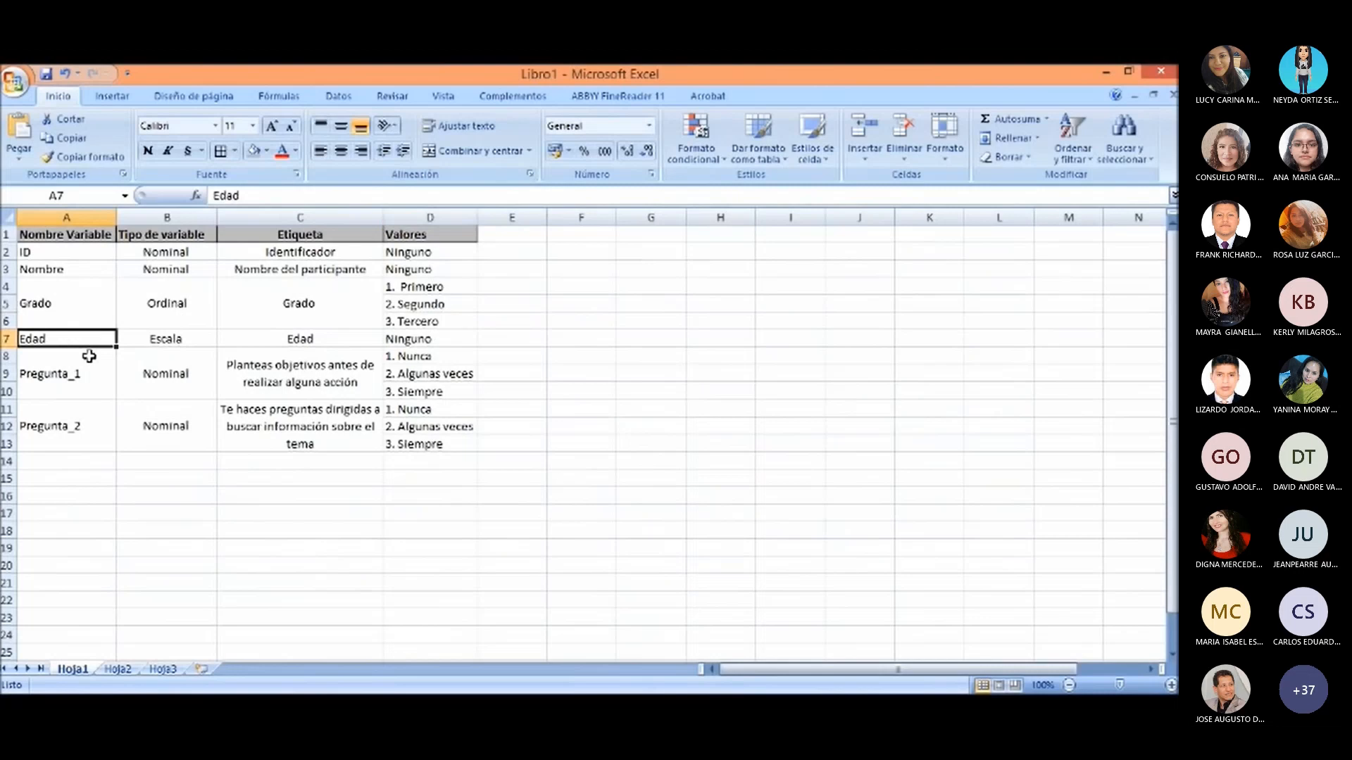
{"action": "key", "text": "alt+Tab"}
{"action": "left_click", "coordinate": [113, 228]}
{"action": "type", "text": "EDAD"}
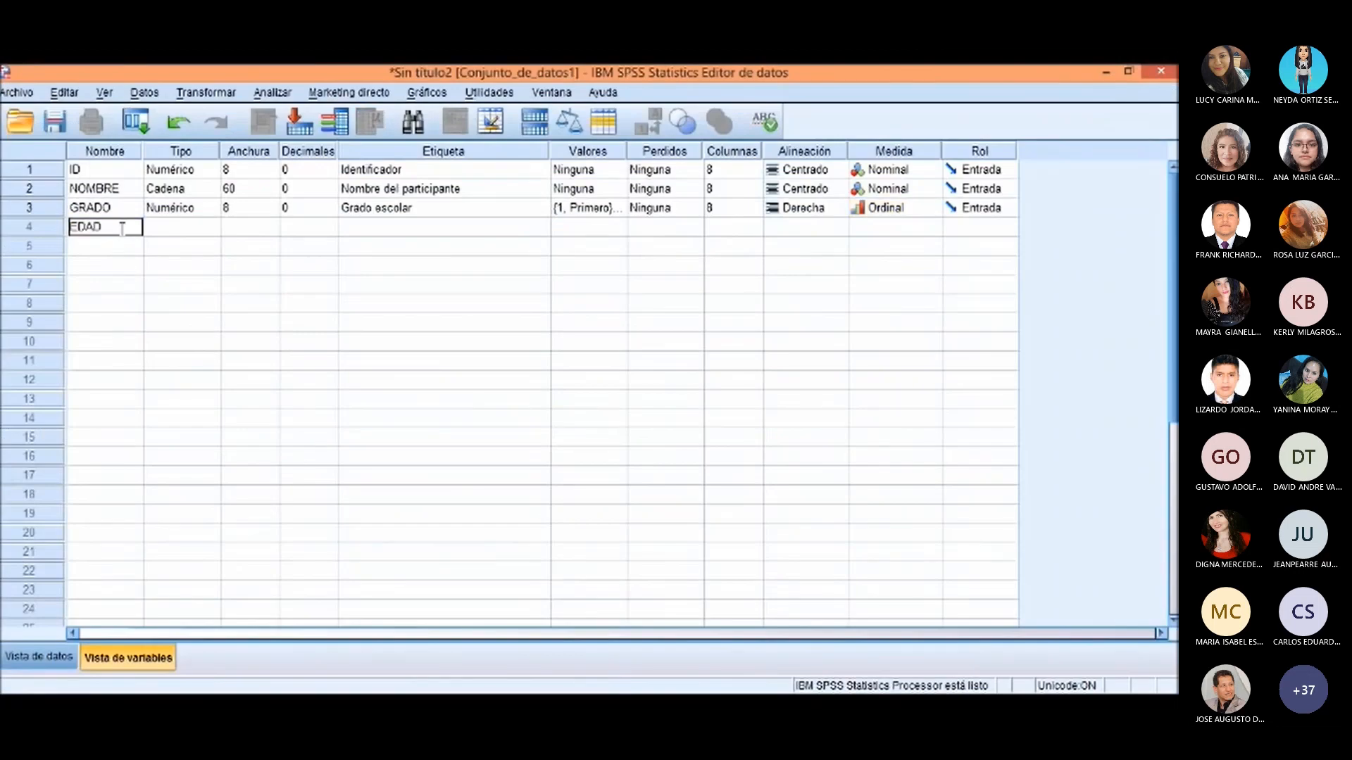
{"action": "left_click", "coordinate": [204, 227]}
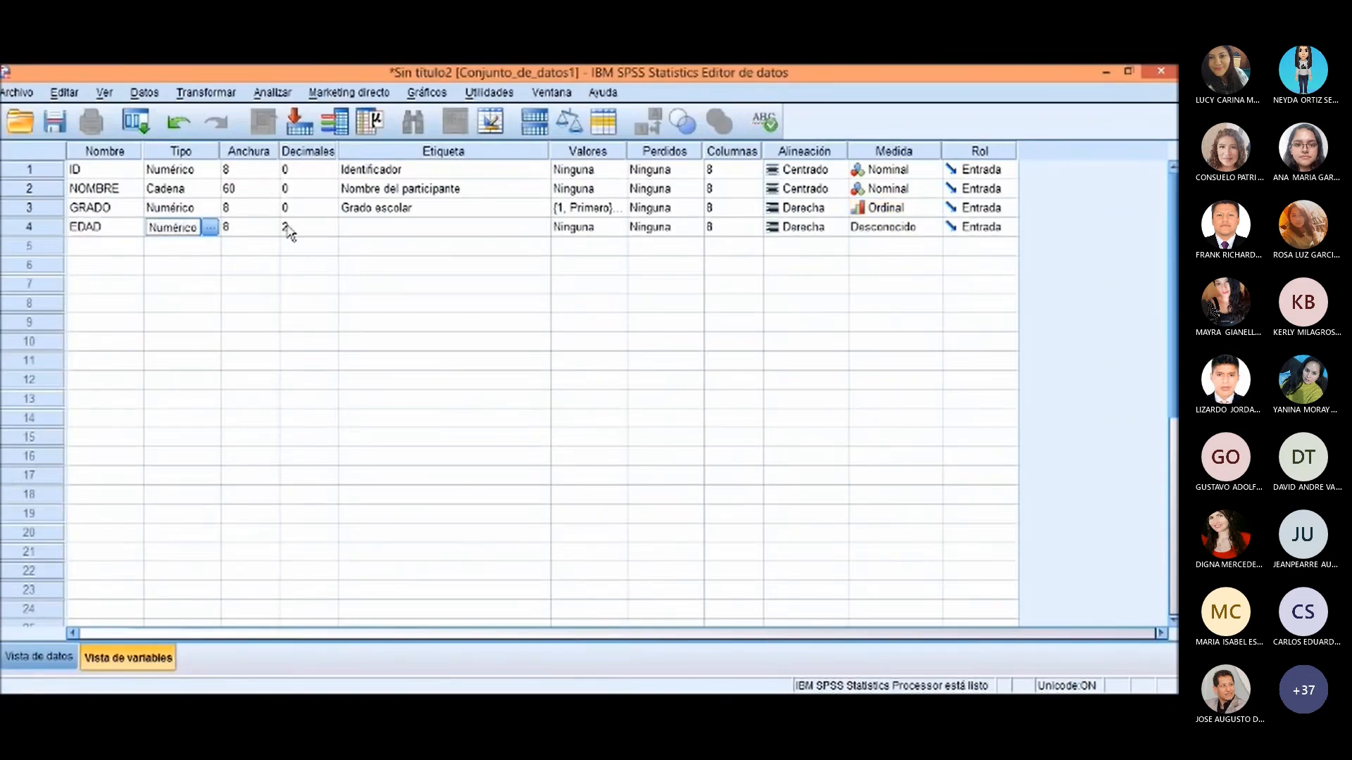
{"action": "left_click", "coordinate": [310, 228]}
{"action": "left_click", "coordinate": [331, 231]}
{"action": "left_click", "coordinate": [331, 231]}
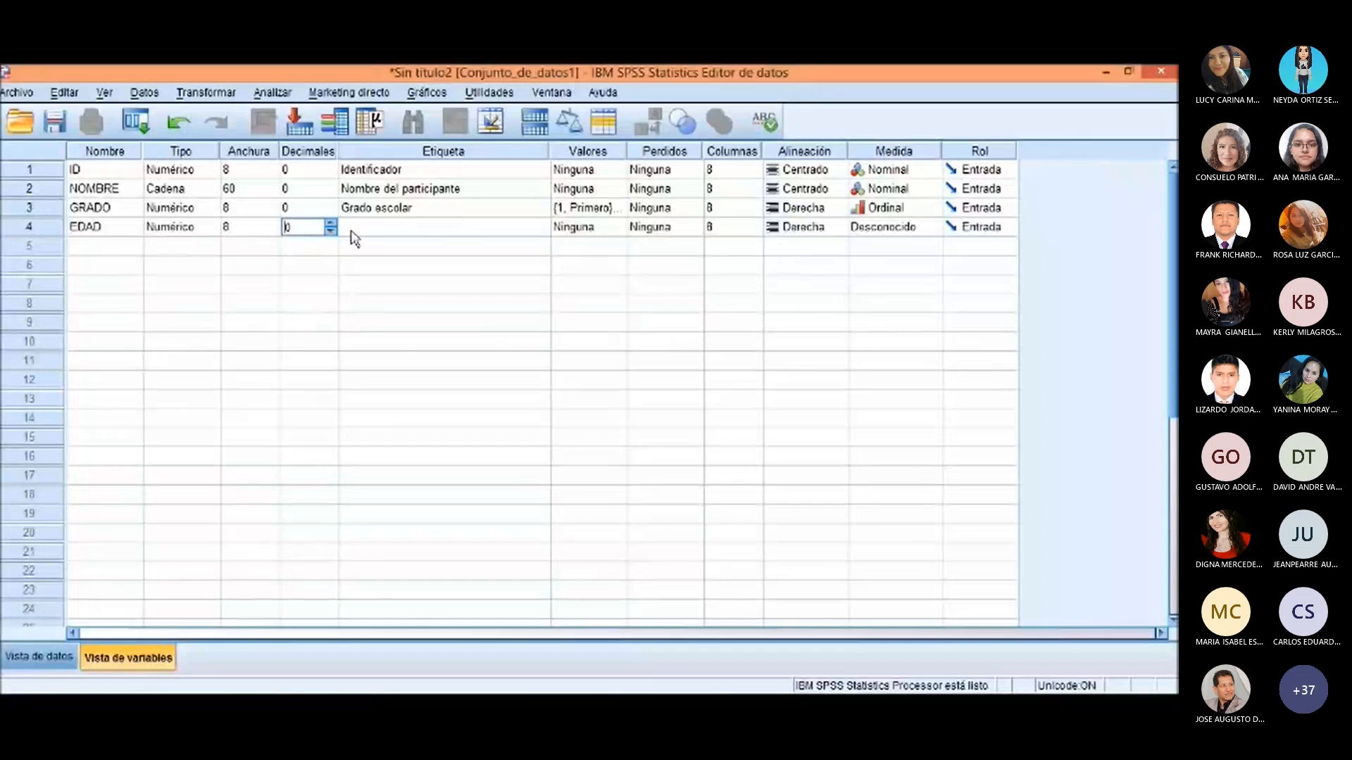
Step: Set the label of the EDAD variable to "Edad", leaving its values undefined
{"action": "left_click", "coordinate": [355, 231]}
{"action": "type", "text": "Eado"}
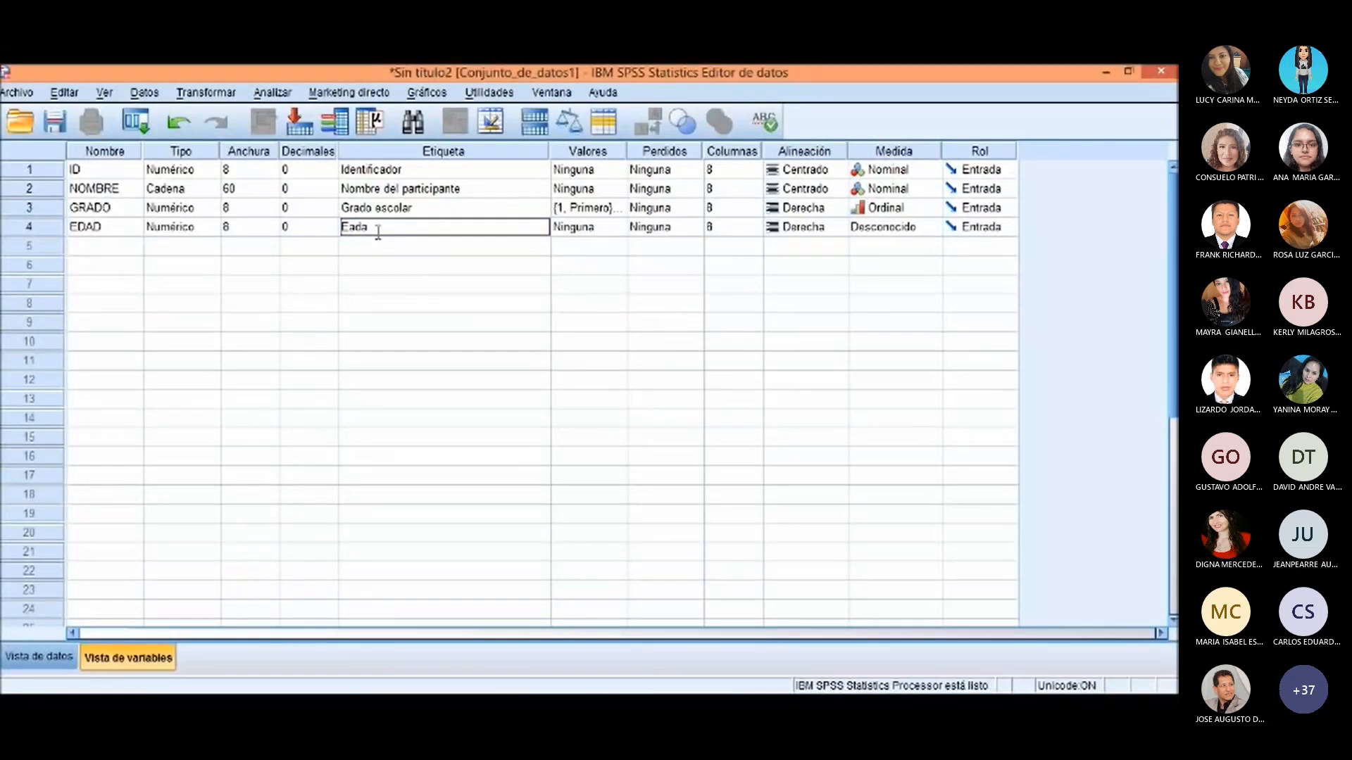
{"action": "key", "text": "BackSpace"}
{"action": "key", "text": "BackSpace"}
{"action": "type", "text": "adad"}
{"action": "left_click", "coordinate": [576, 231]}
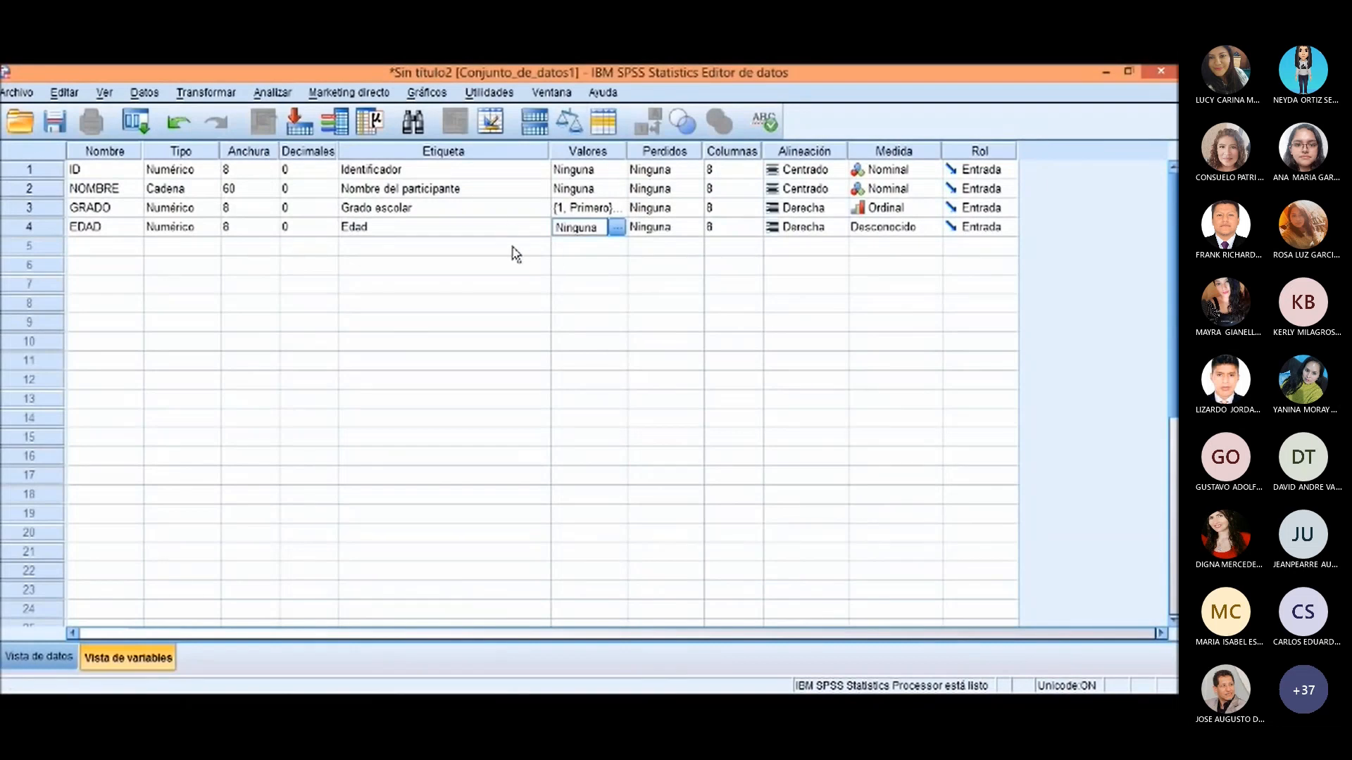
Step: Set the alignment of both GRADO and EDAD to Centrado, and set EDAD's measure to Escala
{"action": "left_click", "coordinate": [838, 227]}
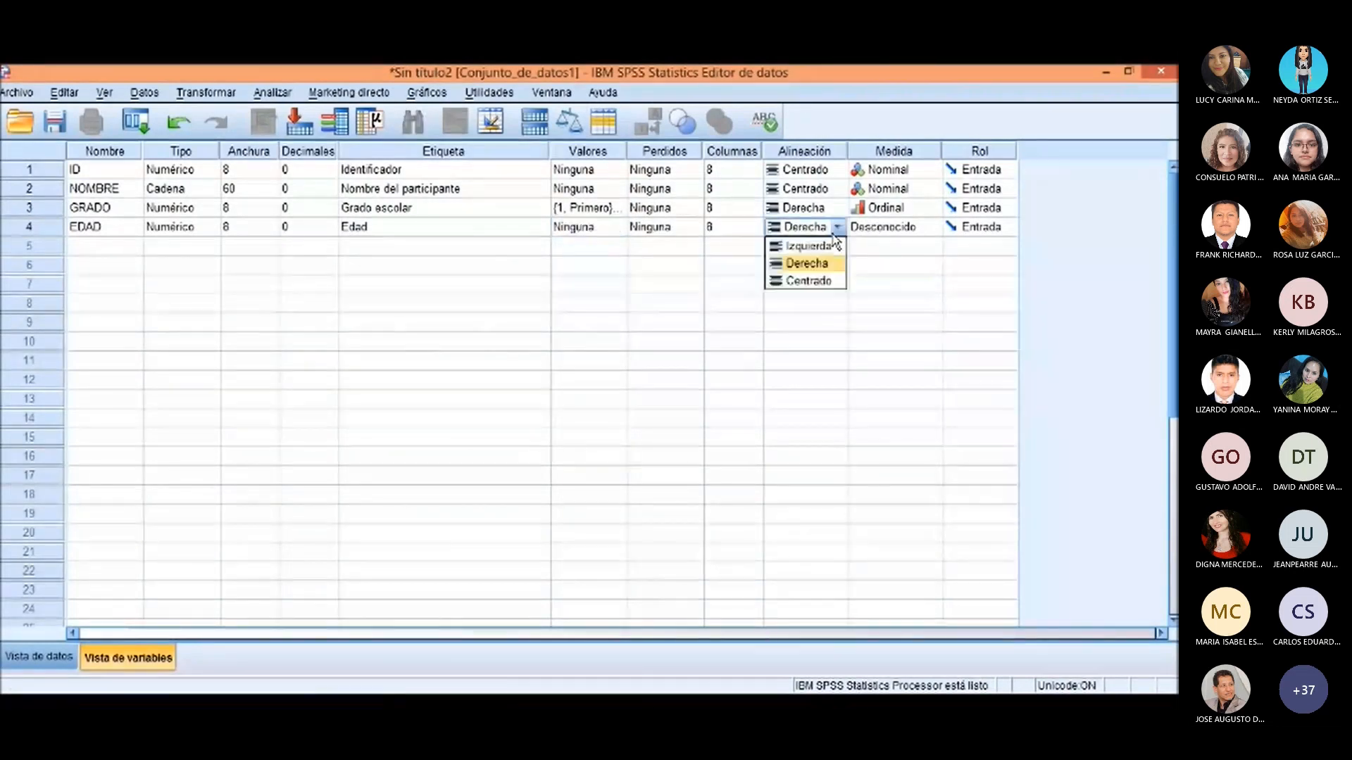
{"action": "left_click", "coordinate": [809, 262]}
{"action": "left_click", "coordinate": [820, 211]}
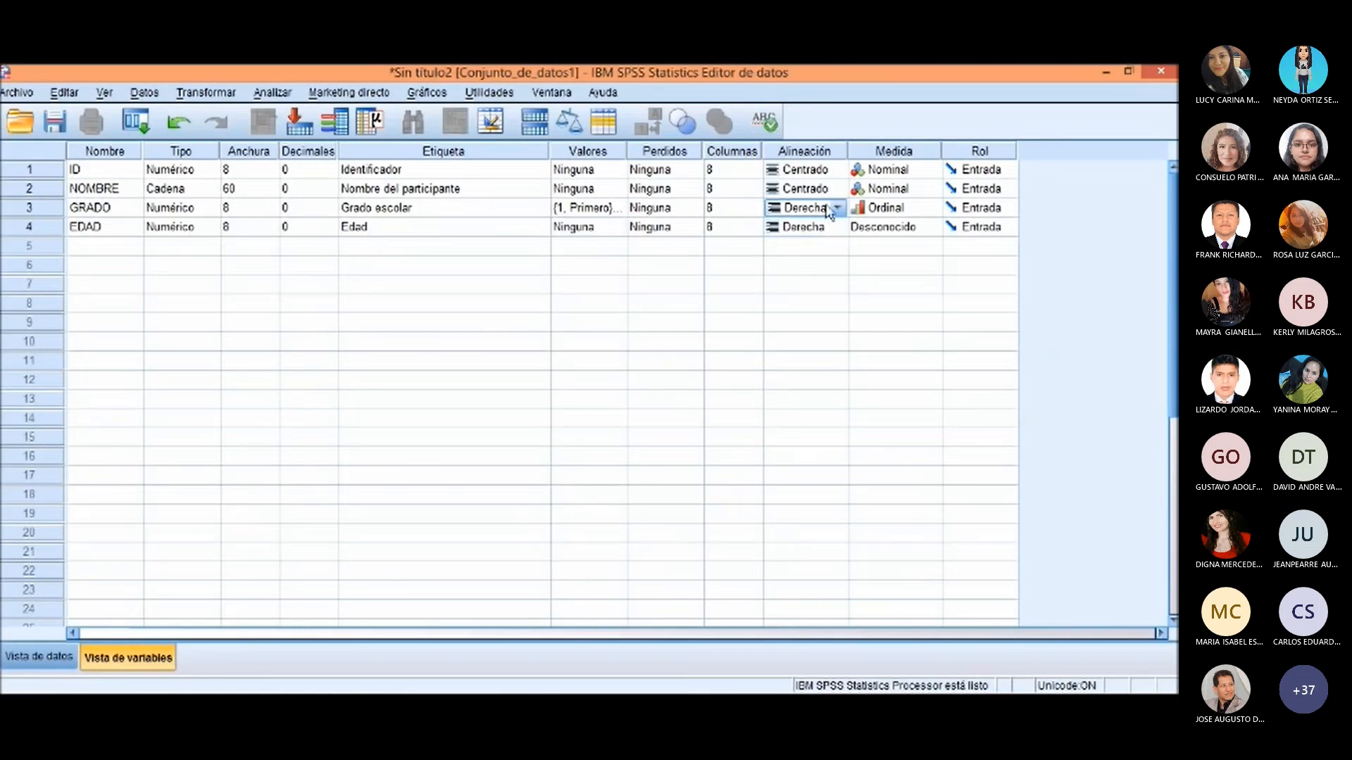
{"action": "left_click", "coordinate": [837, 208]}
{"action": "left_click", "coordinate": [822, 262]}
{"action": "left_click", "coordinate": [824, 229]}
{"action": "left_click", "coordinate": [837, 227]}
{"action": "left_click", "coordinate": [829, 281]}
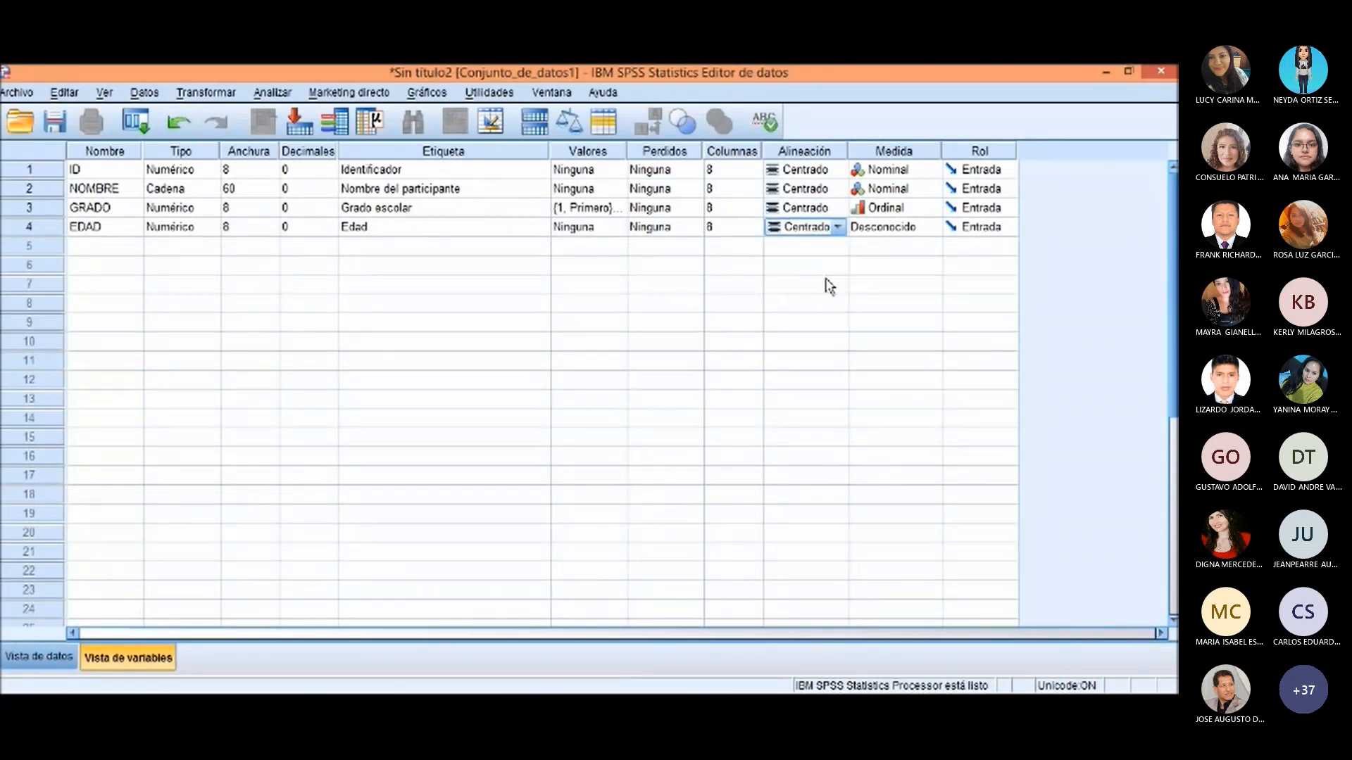
{"action": "left_click", "coordinate": [893, 233]}
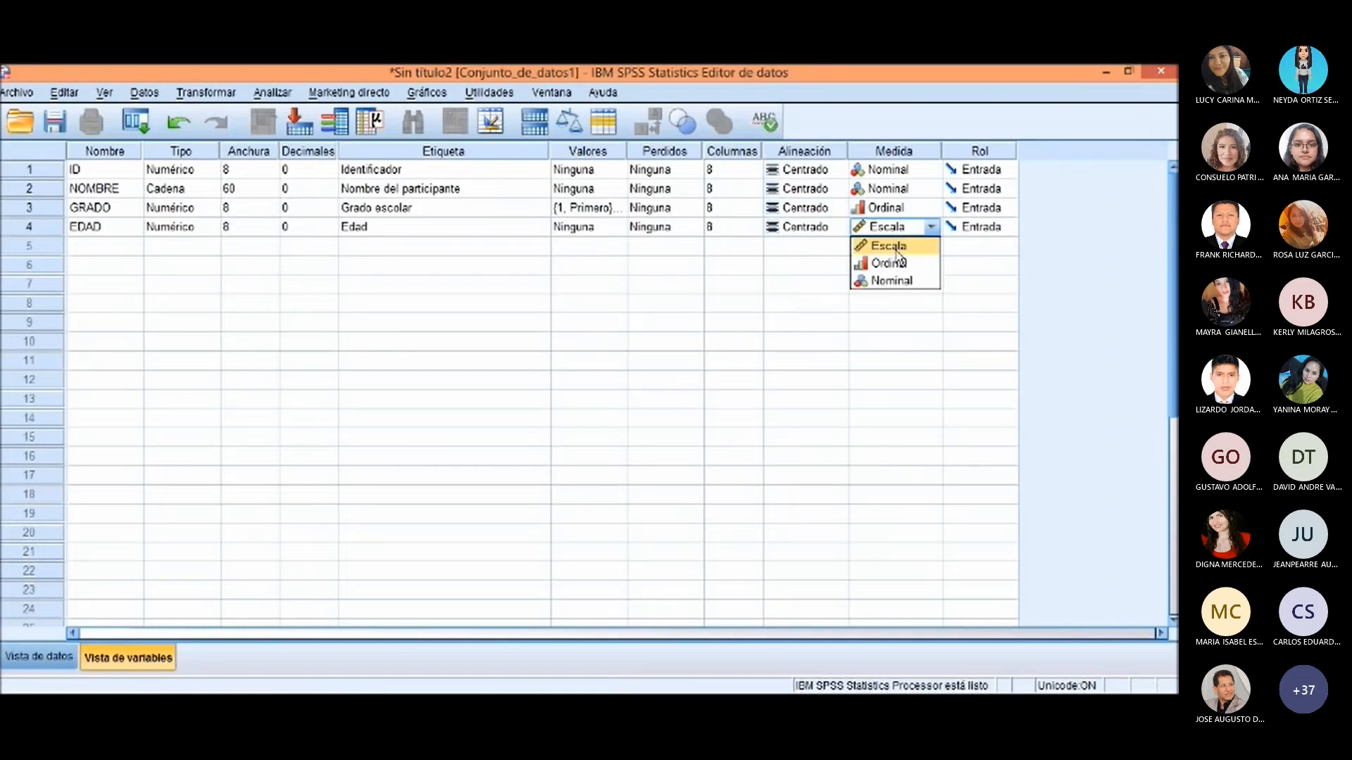
{"action": "left_click", "coordinate": [884, 248]}
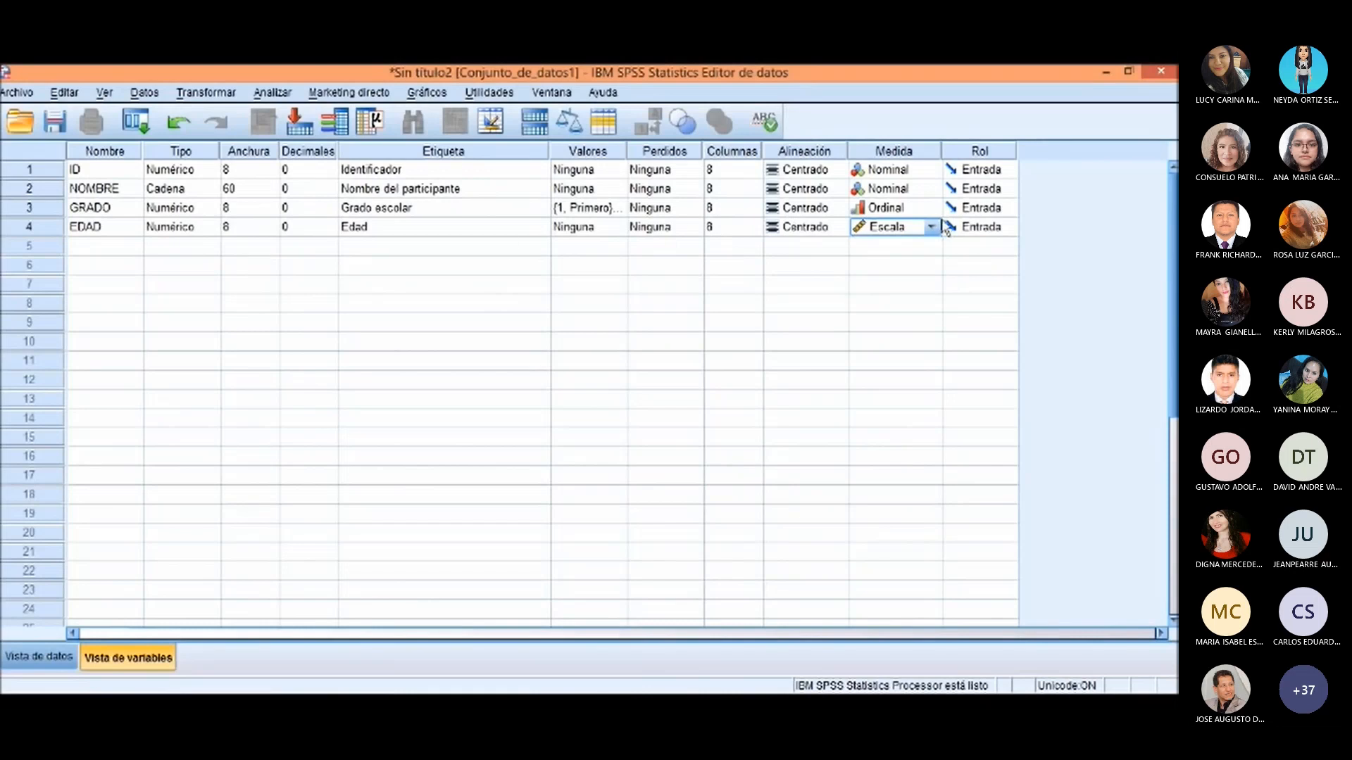
Step: Switch to the Excel plan to check the name, label and three value codes of Pregunta_1, and return to SPSS
{"action": "left_click", "coordinate": [114, 247]}
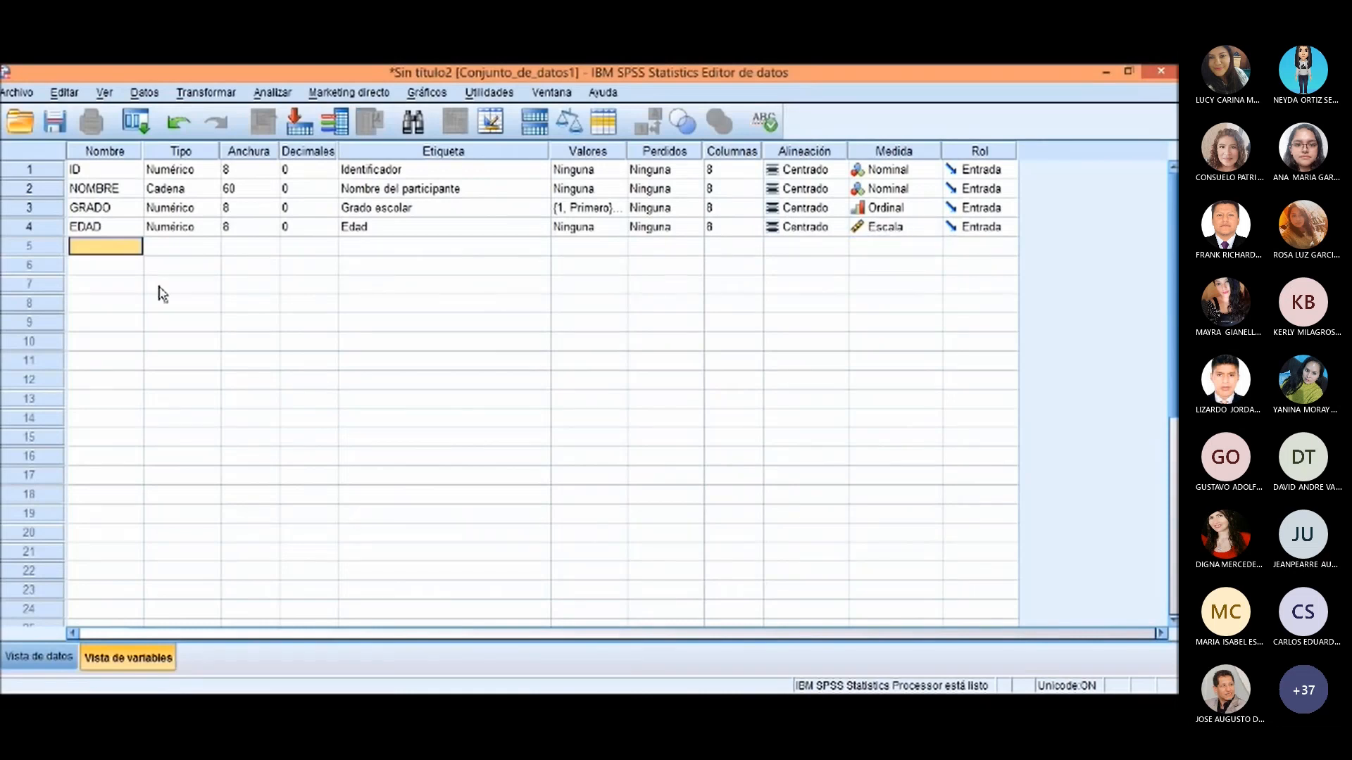
{"action": "key", "text": "alt+Tab"}
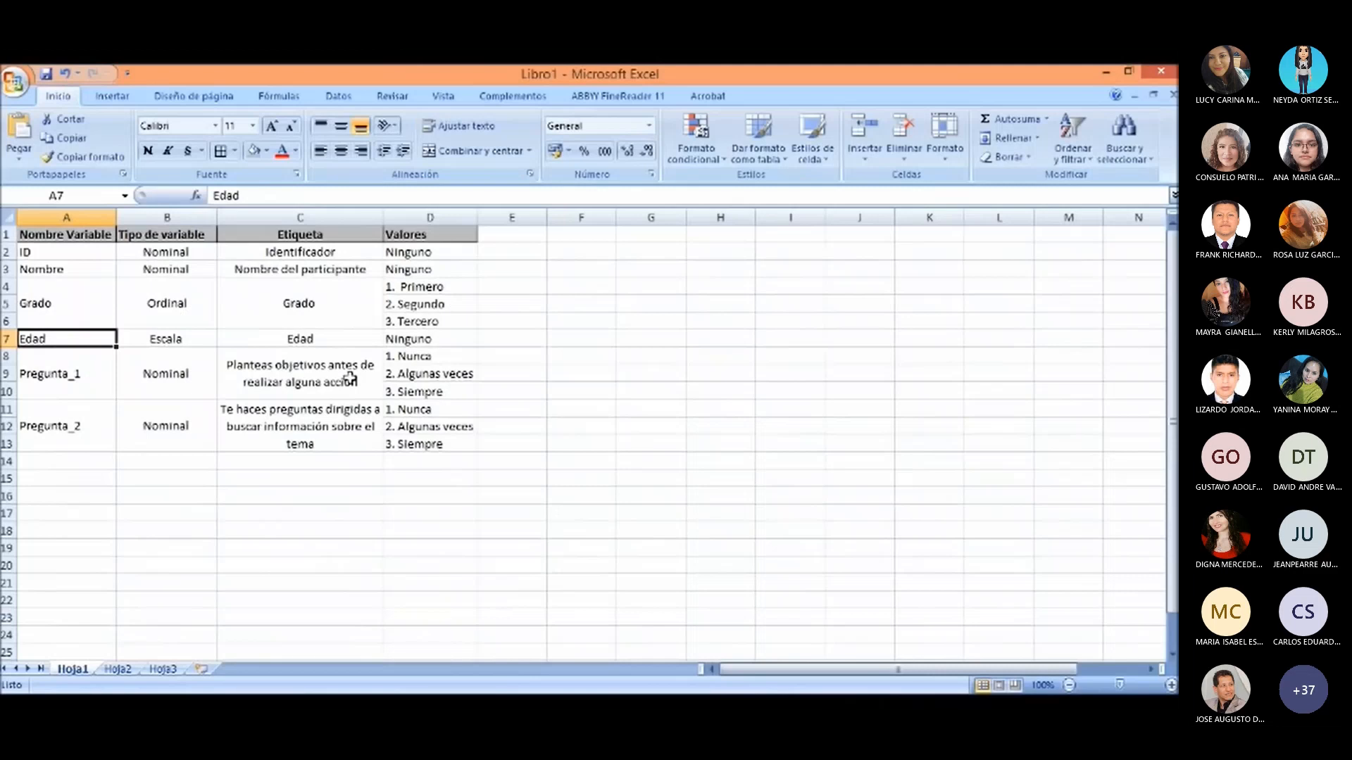
{"action": "key", "text": "Down"}
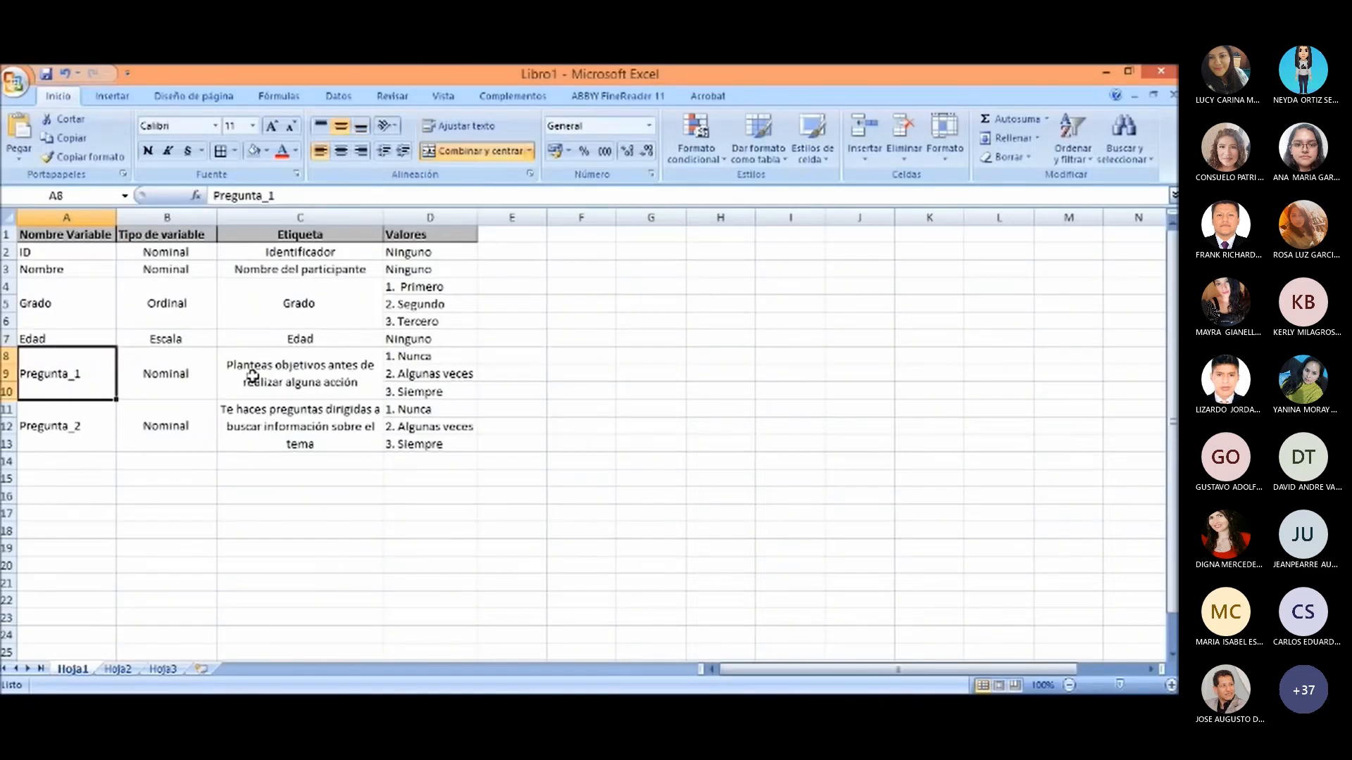
{"action": "left_click", "coordinate": [343, 386]}
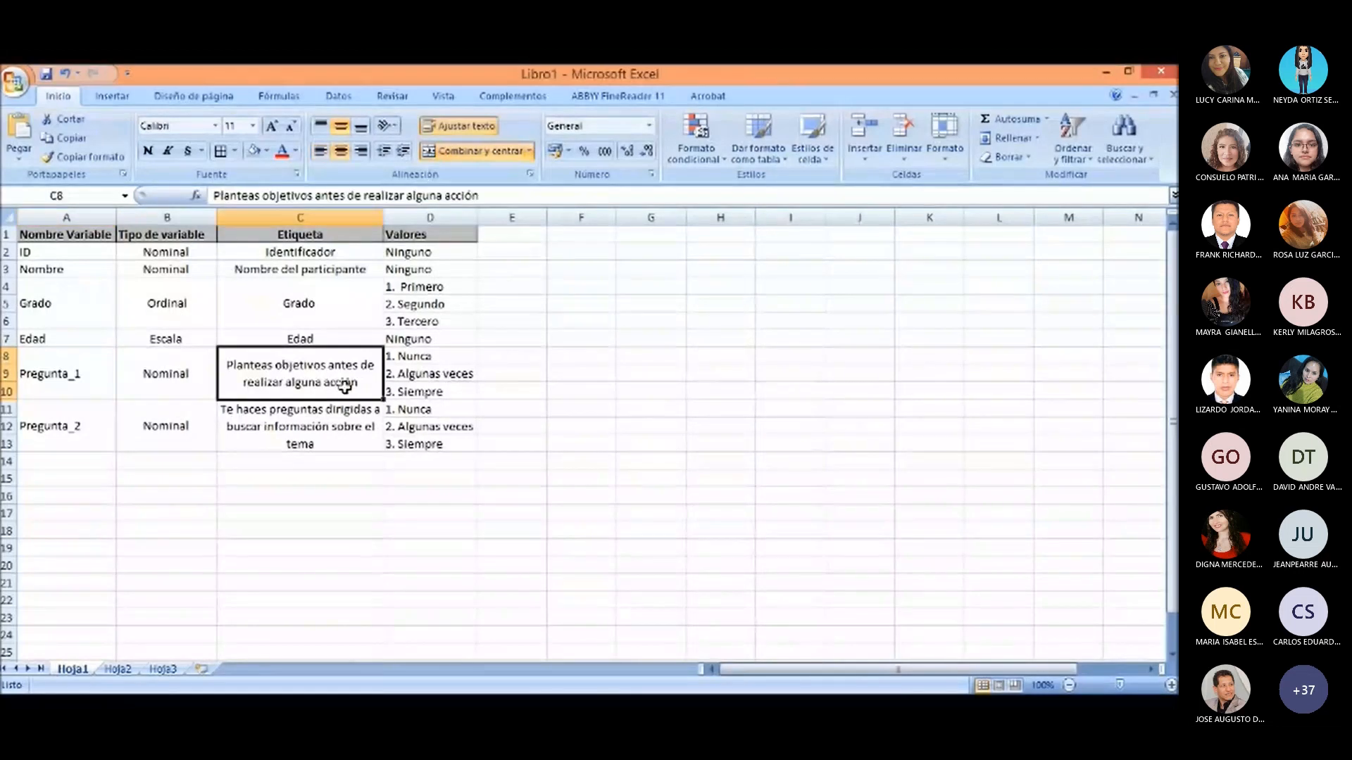
{"action": "left_click_drag", "start_coordinate": [428, 362], "coordinate": [426, 389]}
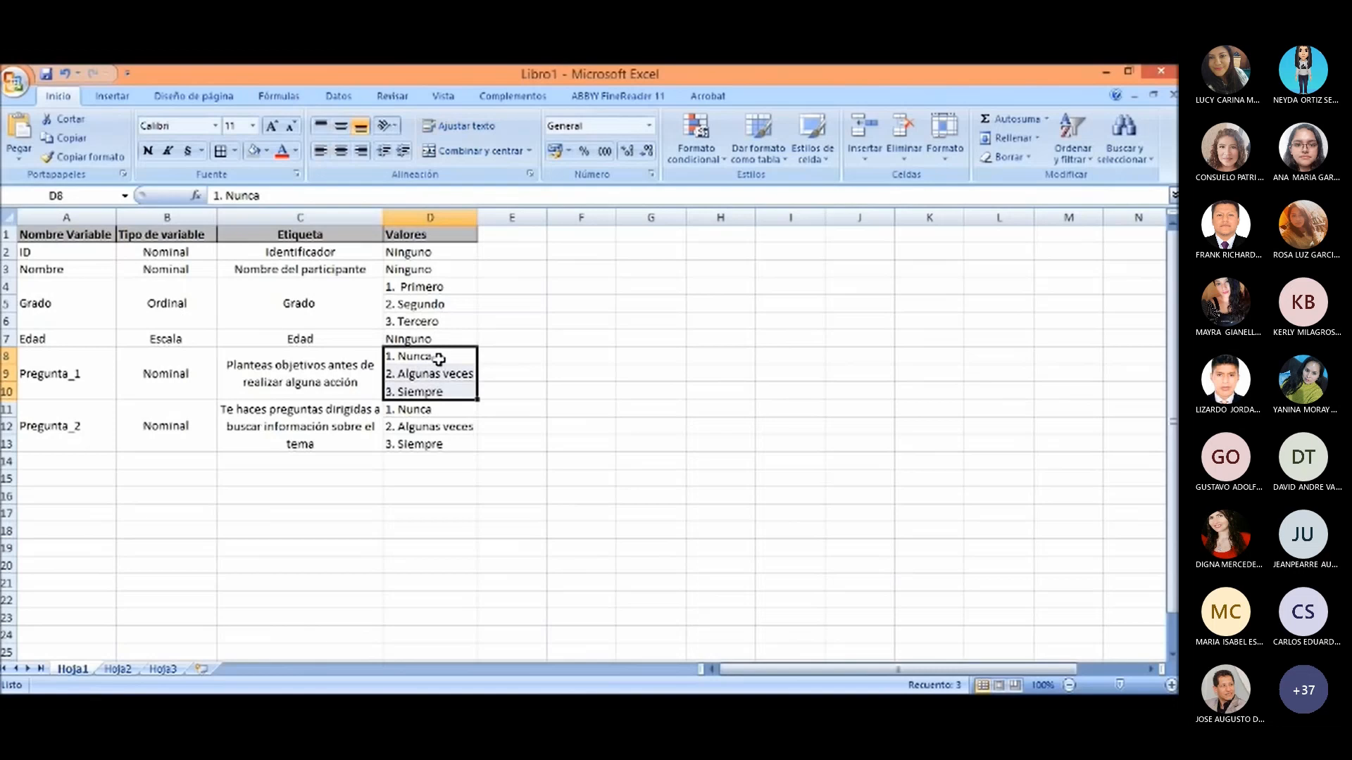
{"action": "left_click", "coordinate": [442, 372]}
{"action": "left_click", "coordinate": [436, 391]}
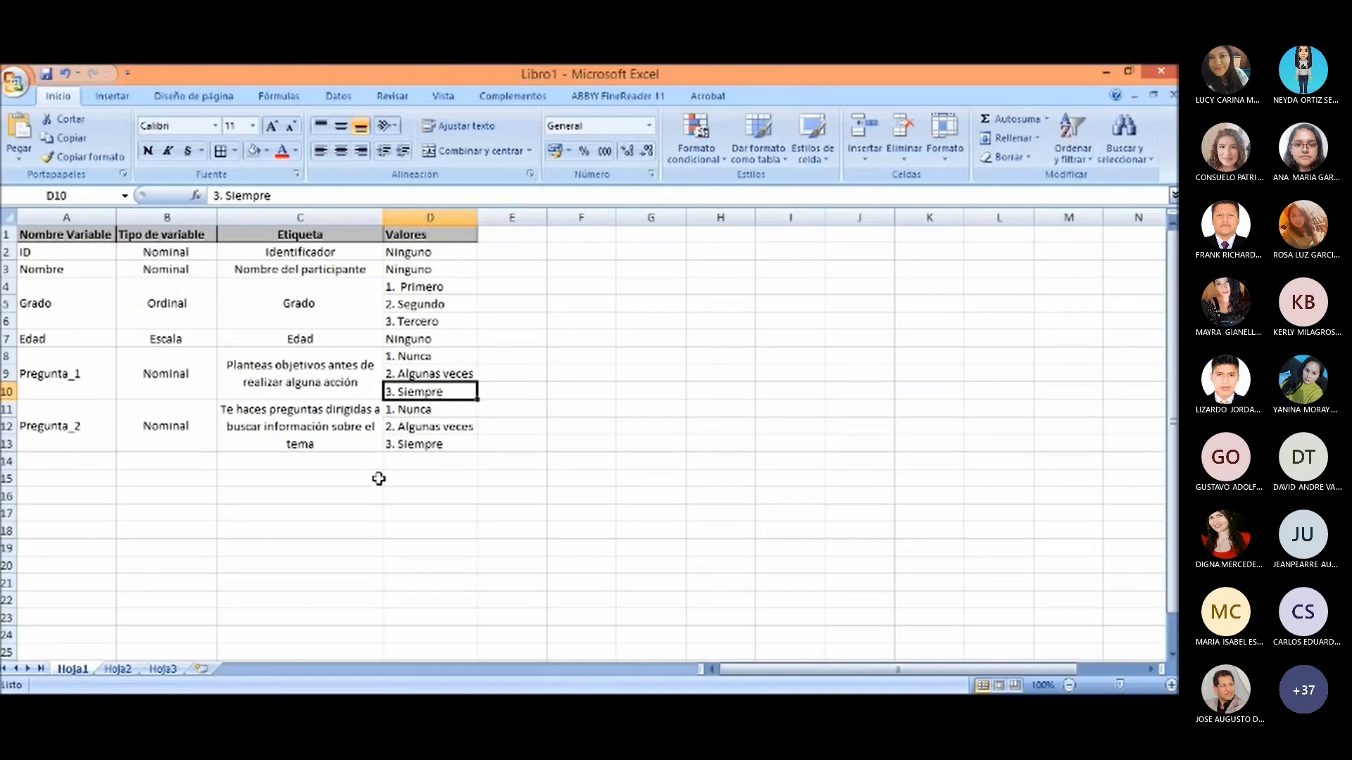
{"action": "key", "text": "alt+Tab"}
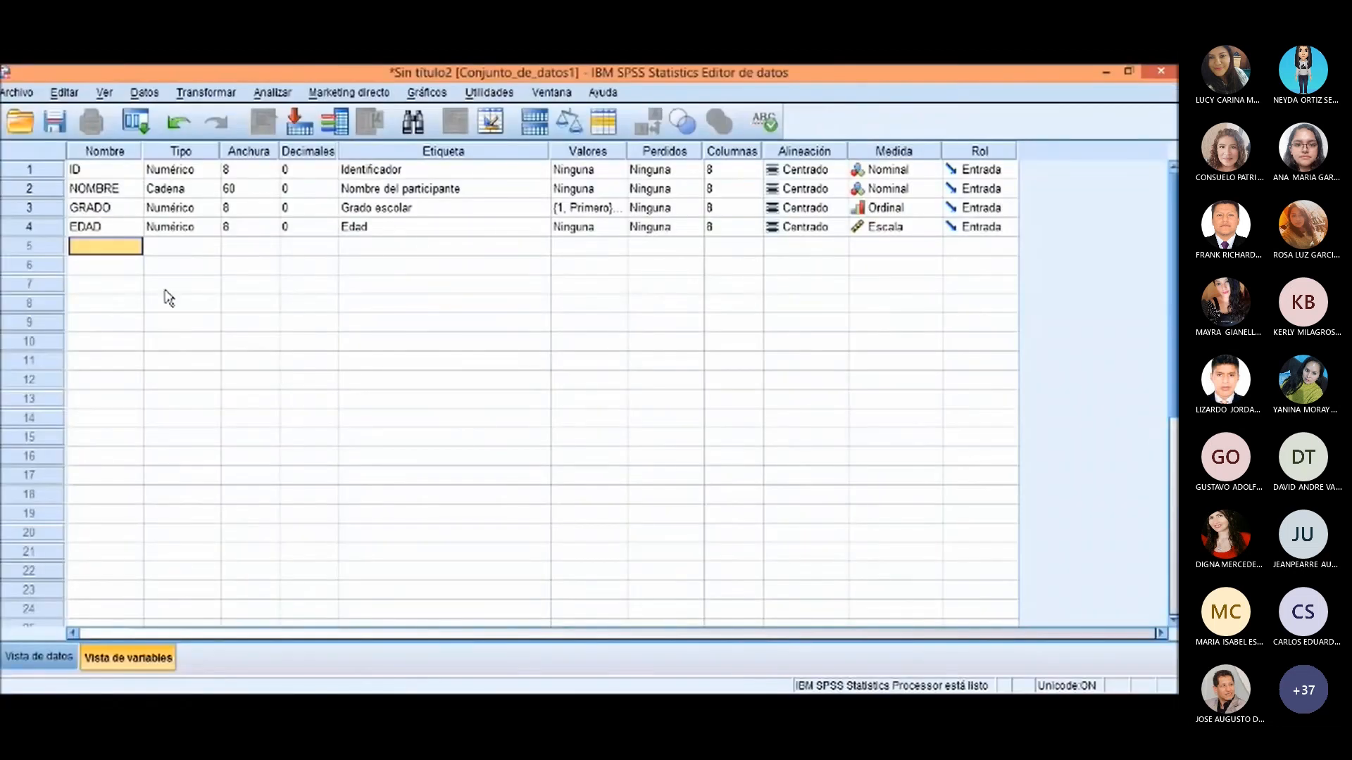
Step: Try to add a fifth variable with a name beginning with PREGUNTA
{"action": "type", "text": "PREGUNTA"}
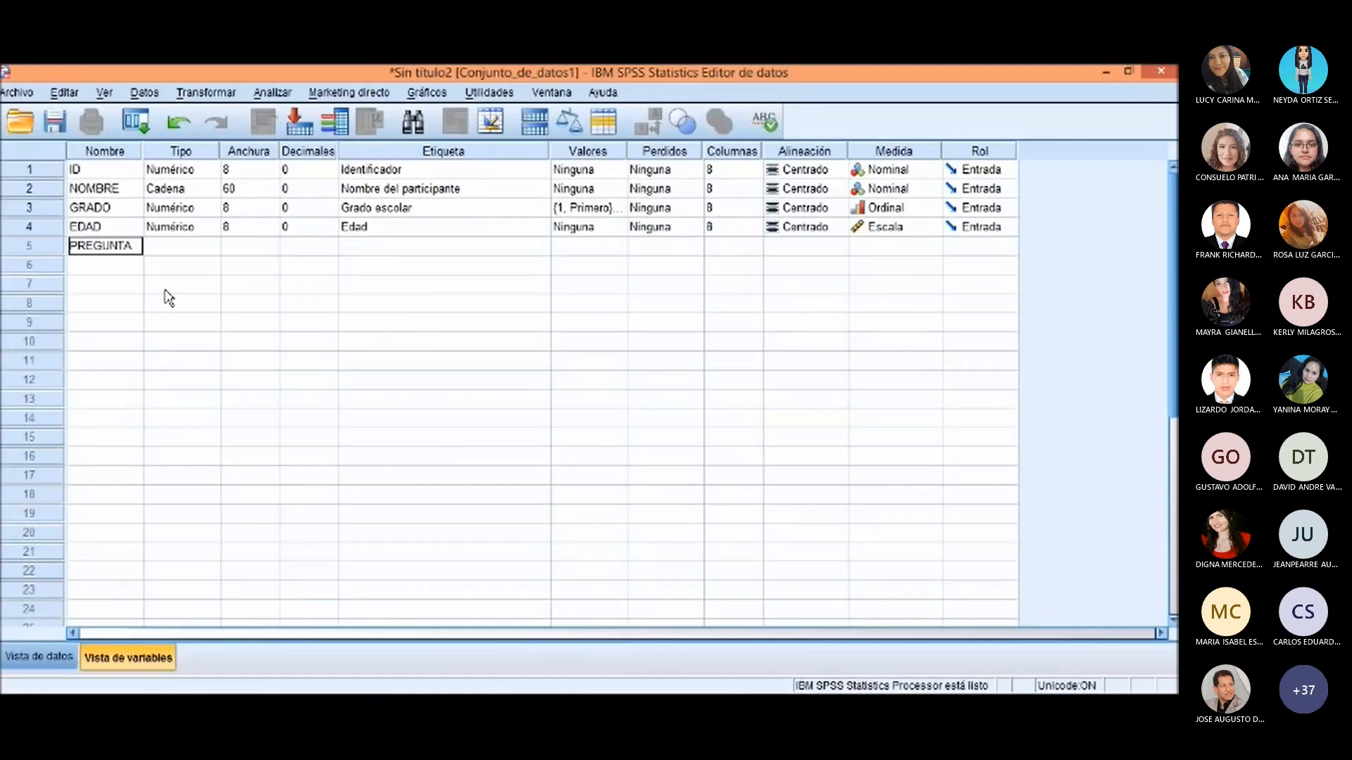
{"action": "key", "text": "Return"}
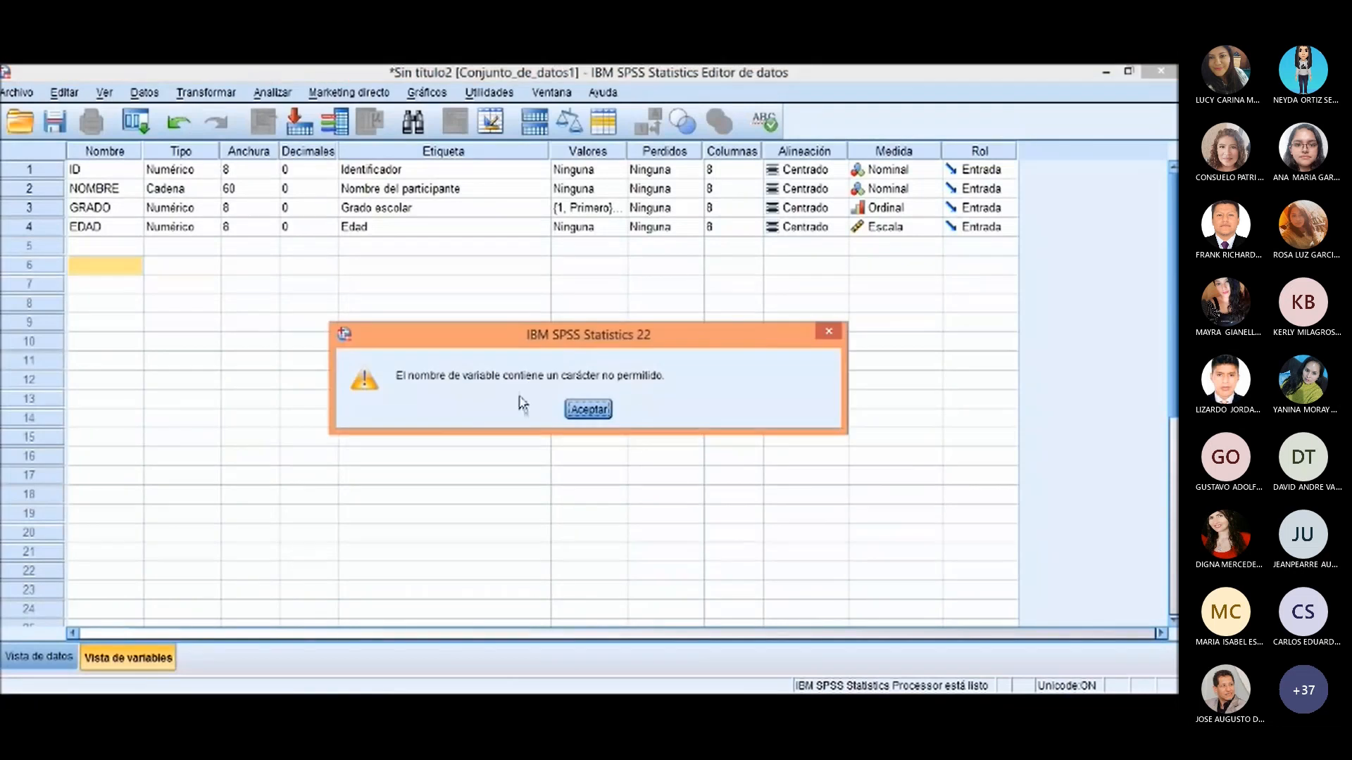
{"action": "left_click", "coordinate": [590, 412]}
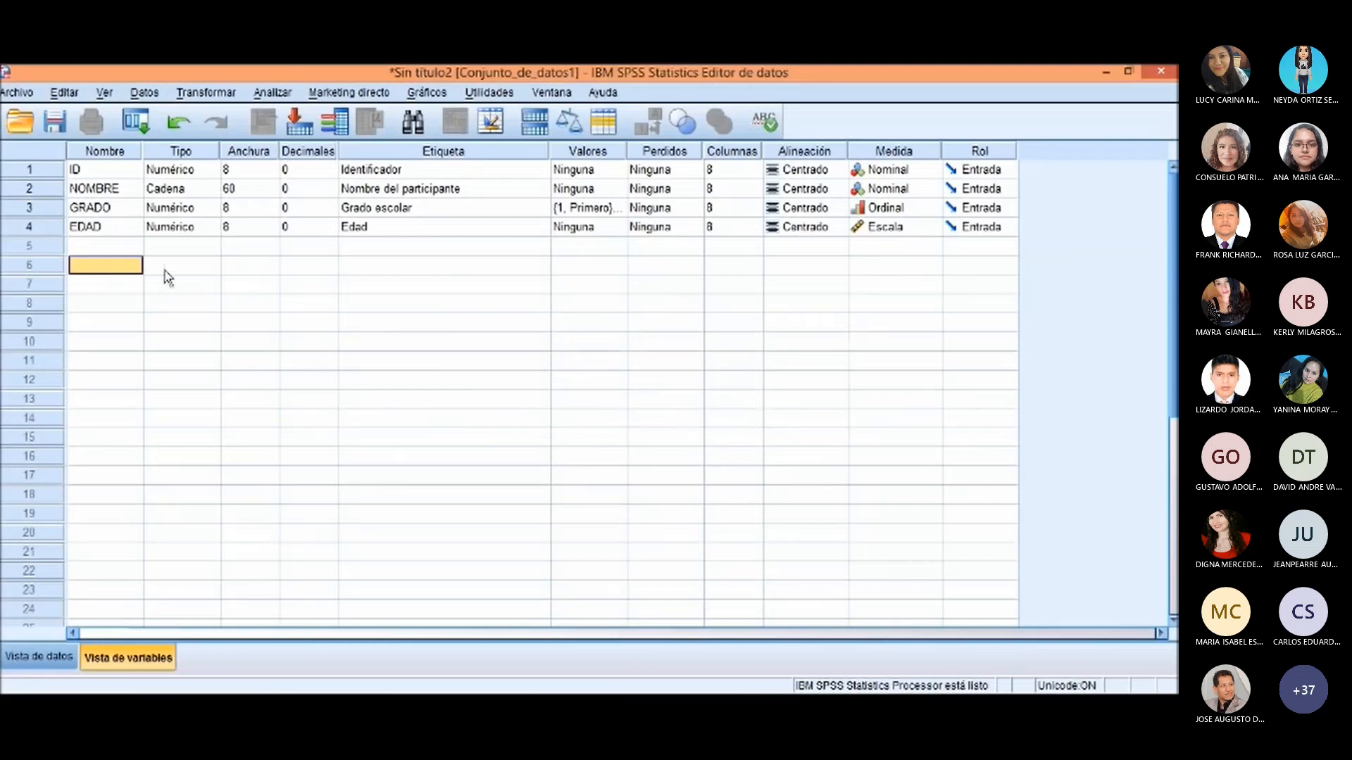
Step: Add a fifth variable named PREGUNTA_1 and widen the Nombre column to fit its full name
{"action": "left_click", "coordinate": [128, 249]}
{"action": "type", "text": "PREGUNTA"}
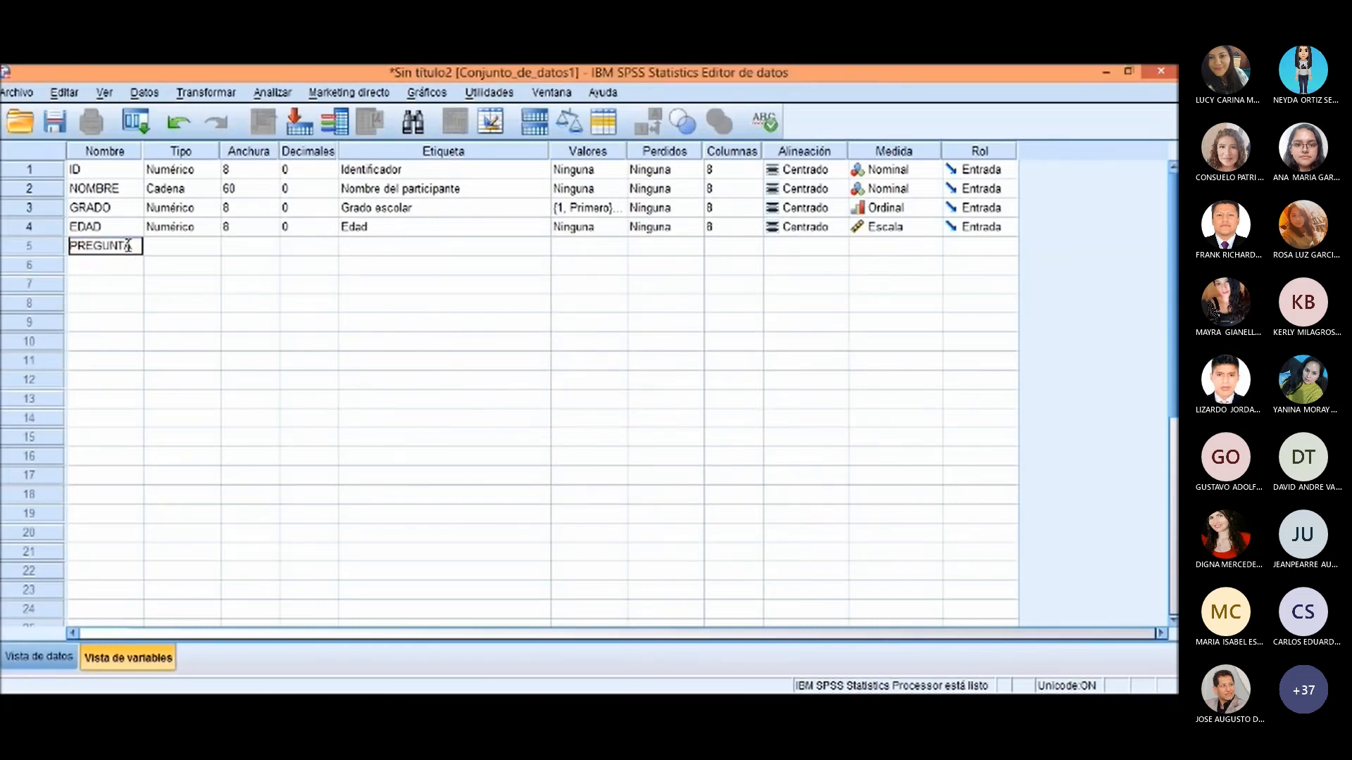
{"action": "type", "text": "_1"}
{"action": "left_click", "coordinate": [187, 284]}
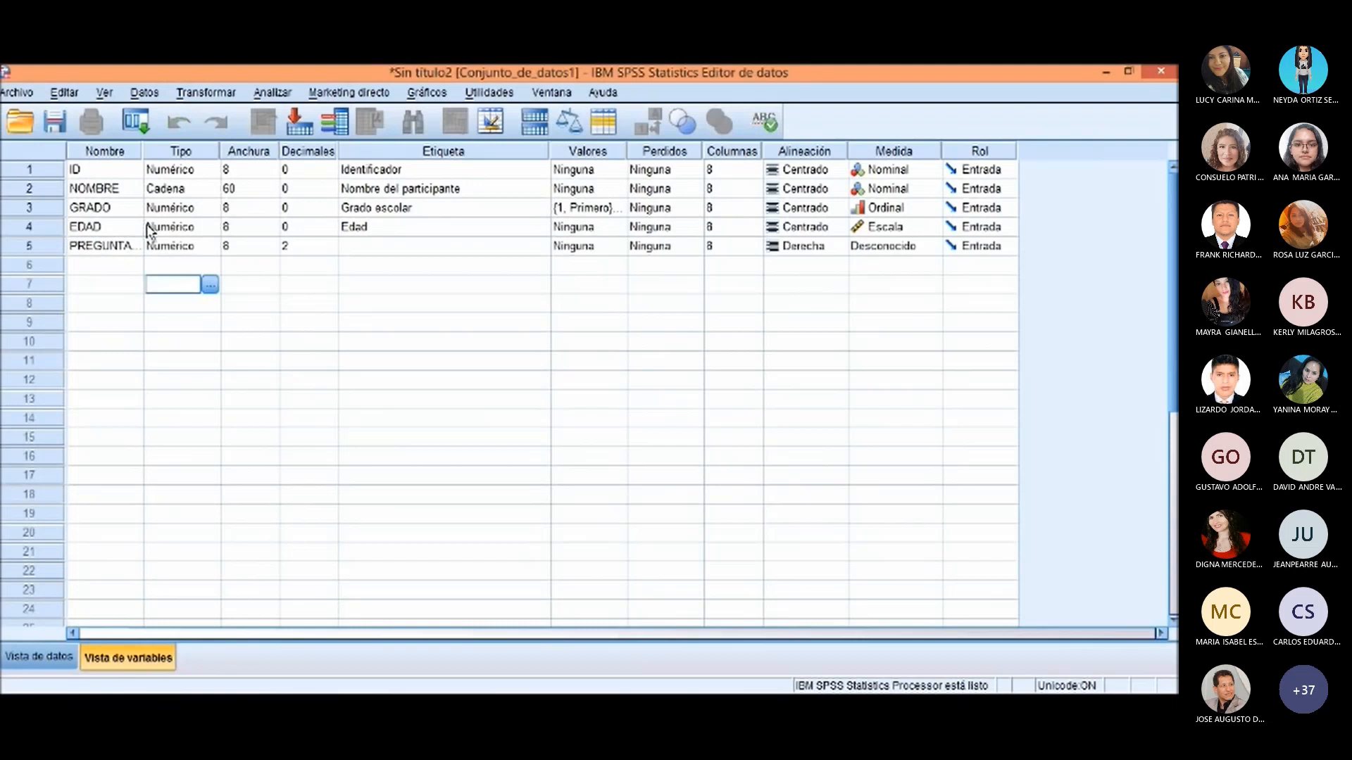
{"action": "left_click_drag", "start_coordinate": [143, 151], "coordinate": [162, 151]}
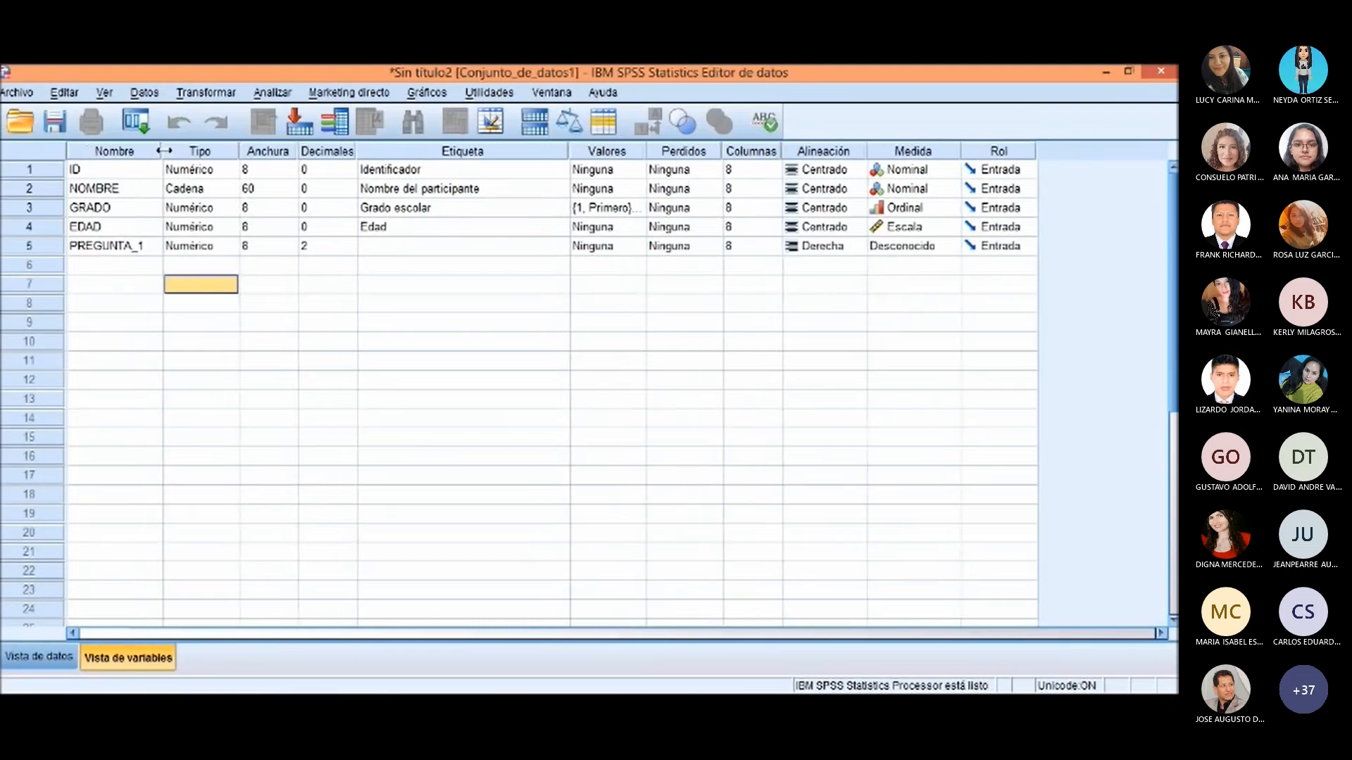
{"action": "left_click", "coordinate": [155, 248]}
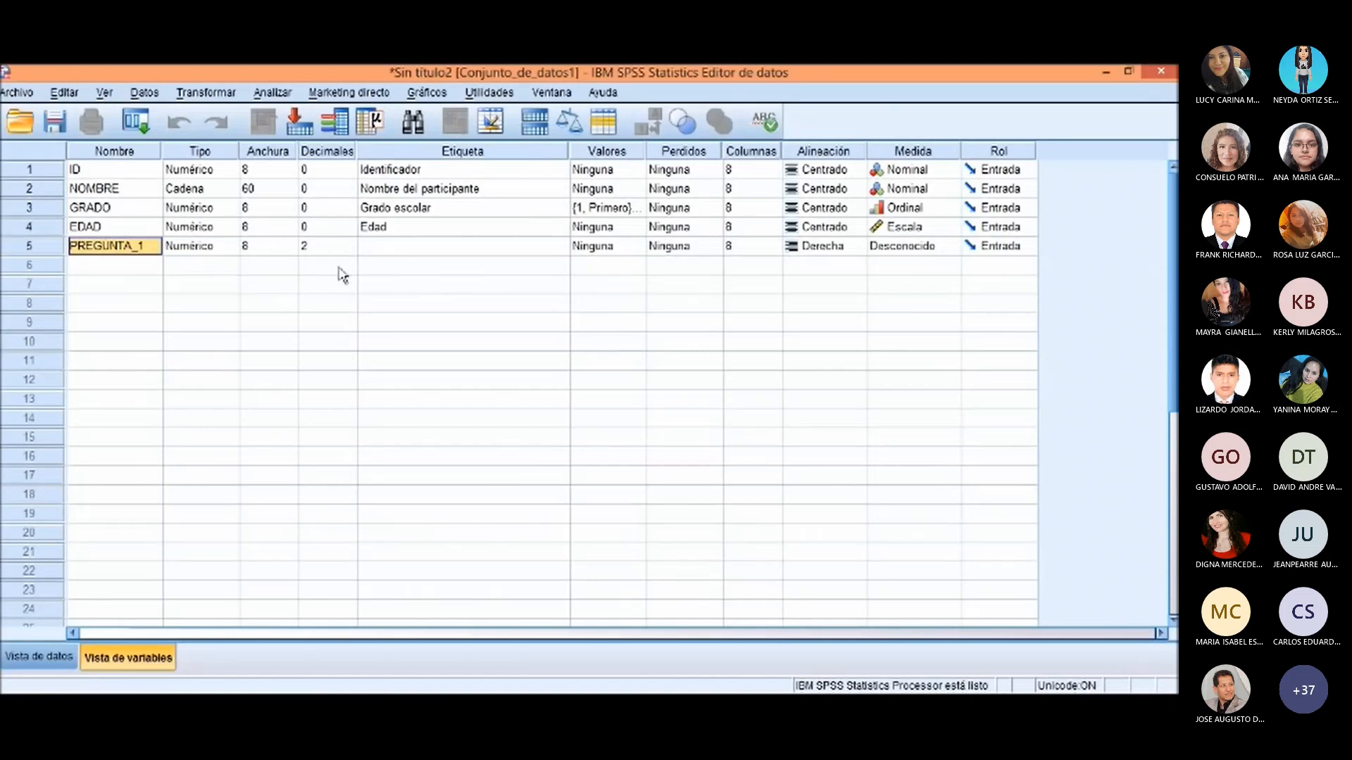
Step: Set the decimals of PREGUNTA_1 to 0
{"action": "left_click", "coordinate": [326, 248]}
{"action": "left_click", "coordinate": [350, 250]}
{"action": "left_click", "coordinate": [350, 250]}
Step: Copy "Planteas objetivos antes de realizar alguna acción" from the Excel plan and paste it as the label of PREGUNTA_1 in SPSS
{"action": "left_click", "coordinate": [438, 250]}
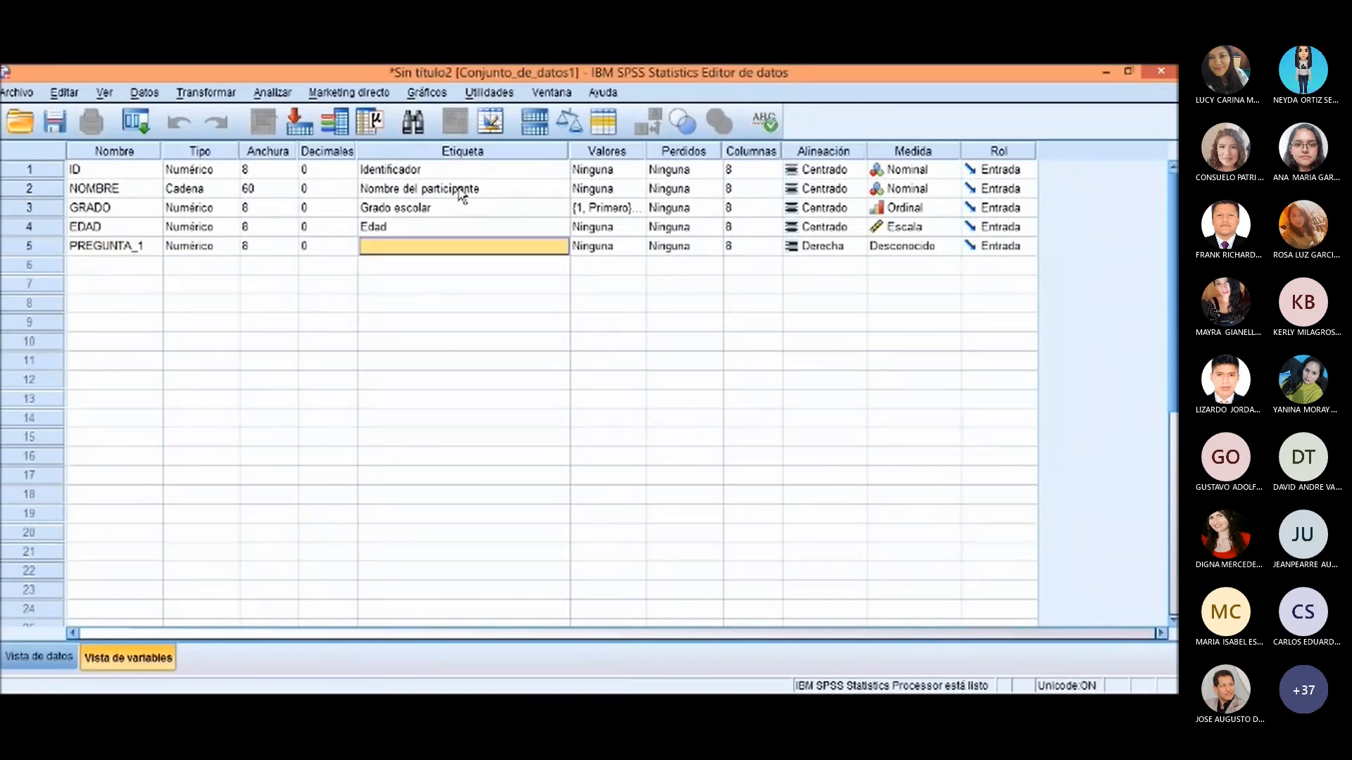
{"action": "key", "text": "alt+Tab"}
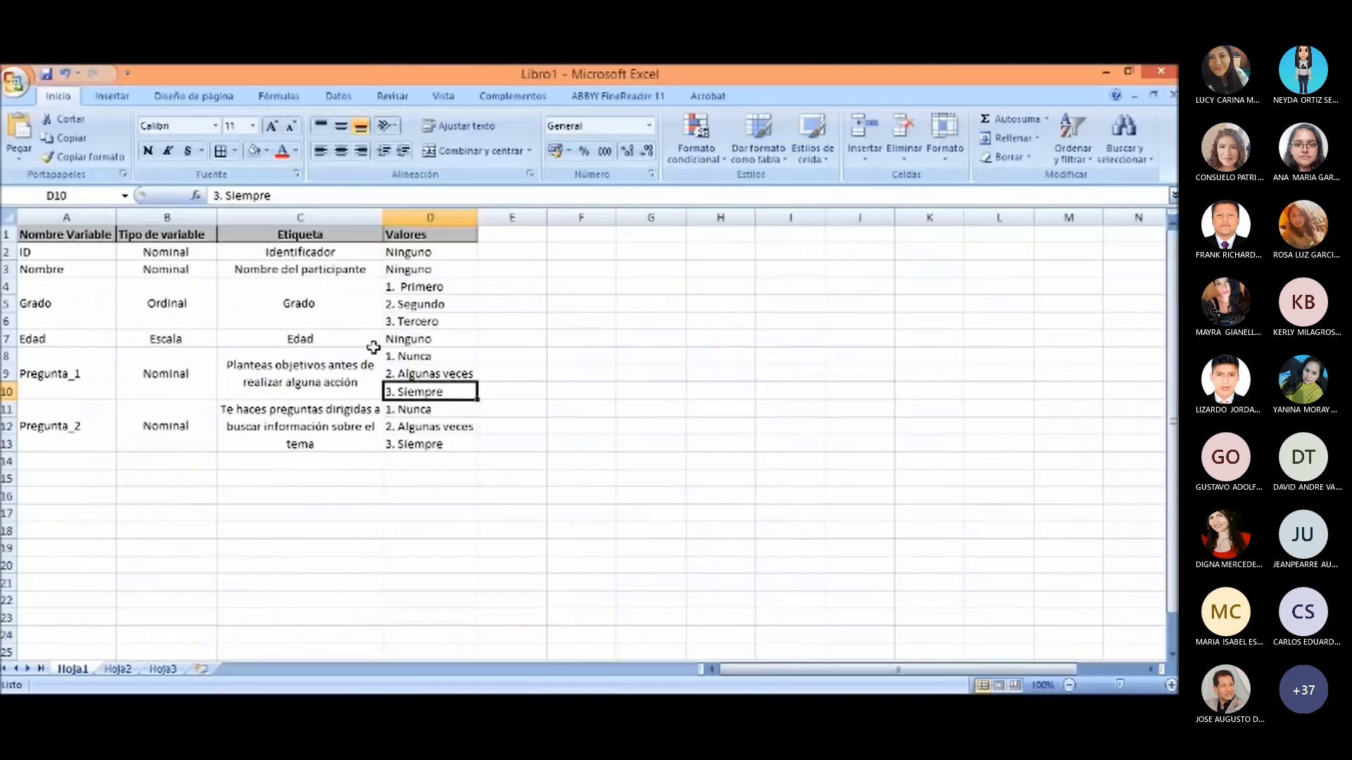
{"action": "double_click", "coordinate": [346, 392]}
{"action": "left_click_drag", "start_coordinate": [358, 384], "coordinate": [206, 354]}
{"action": "key", "text": "ctrl+c"}
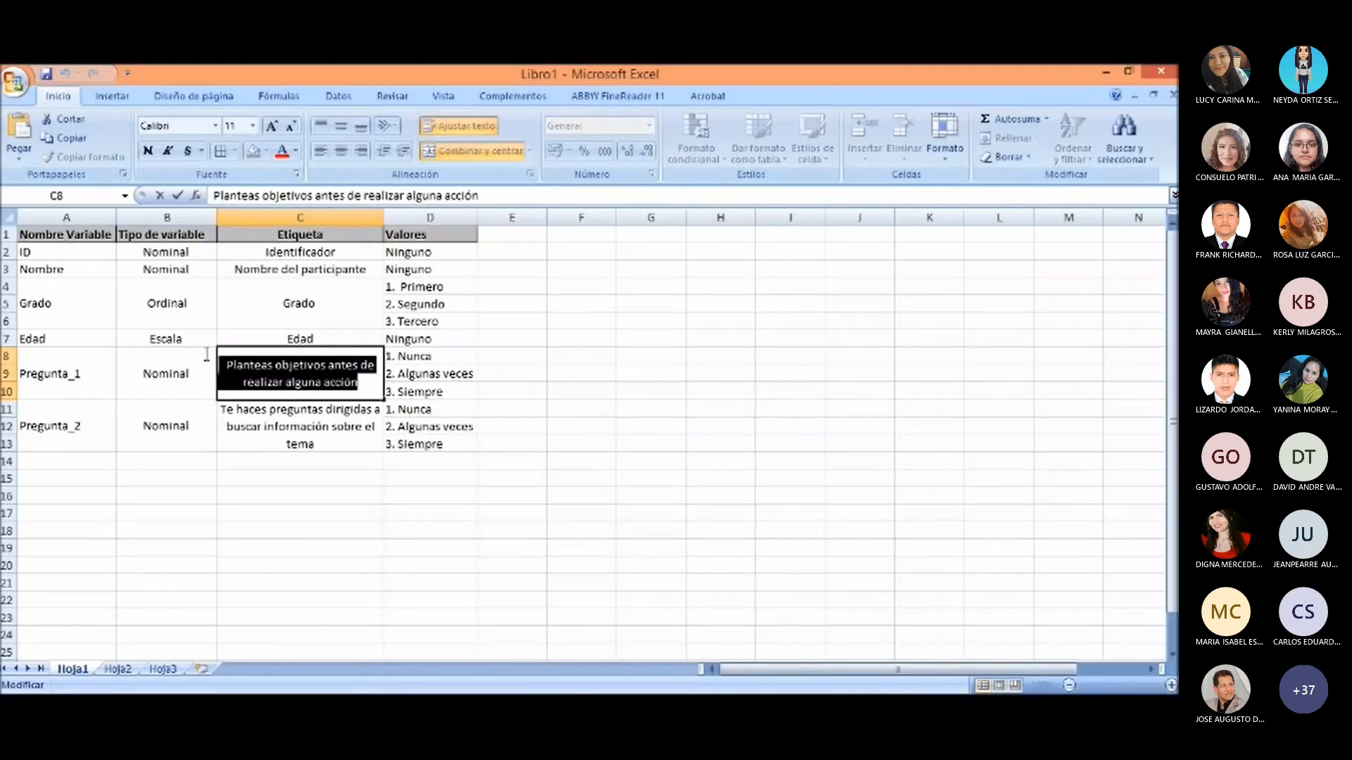
{"action": "key", "text": "alt+Tab"}
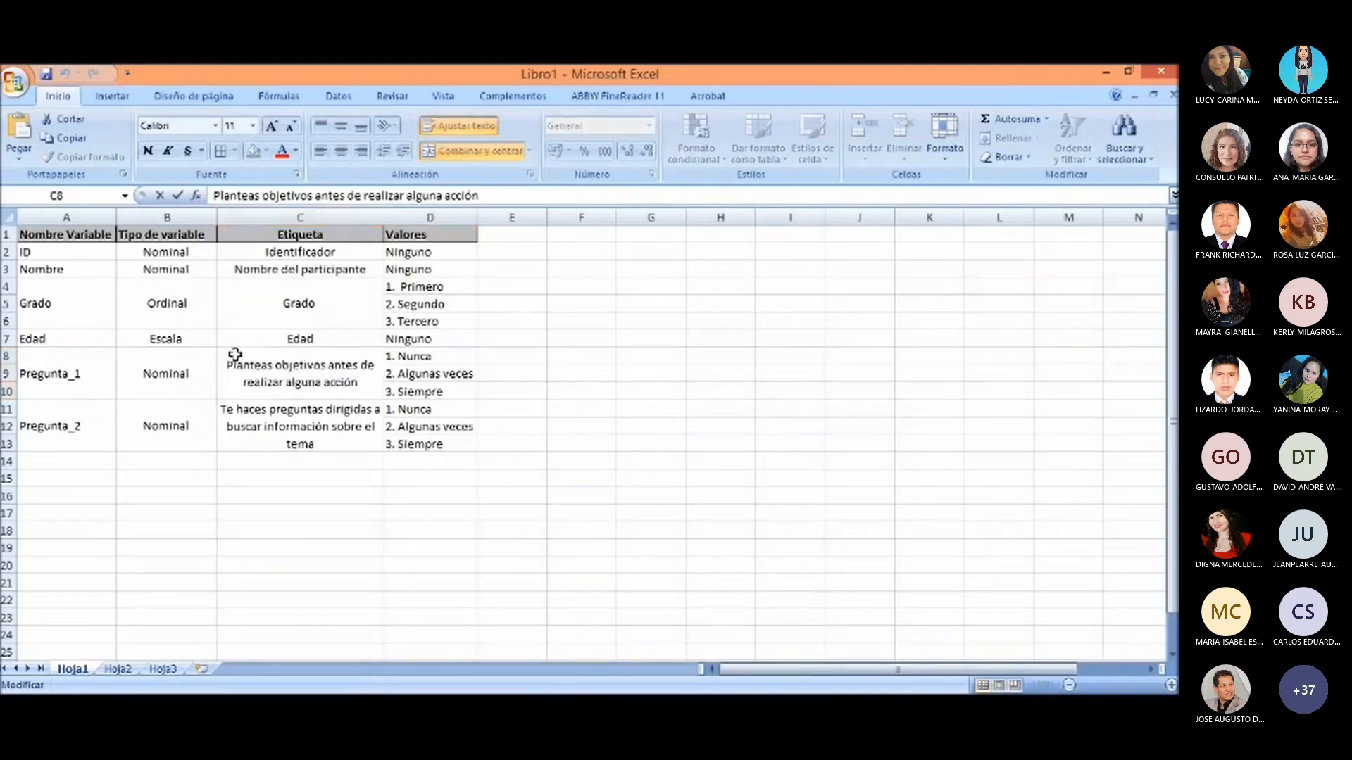
{"action": "key", "text": "ctrl+v"}
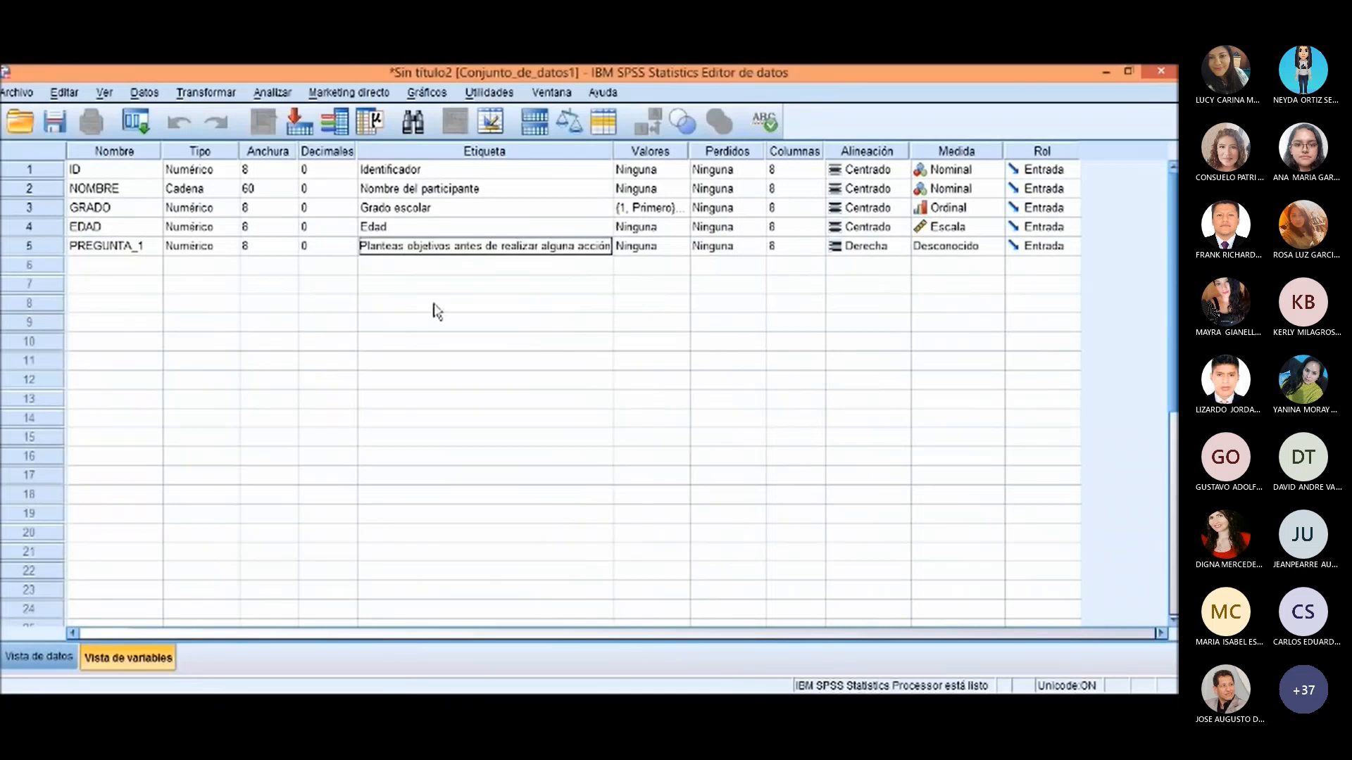
{"action": "left_click", "coordinate": [435, 284]}
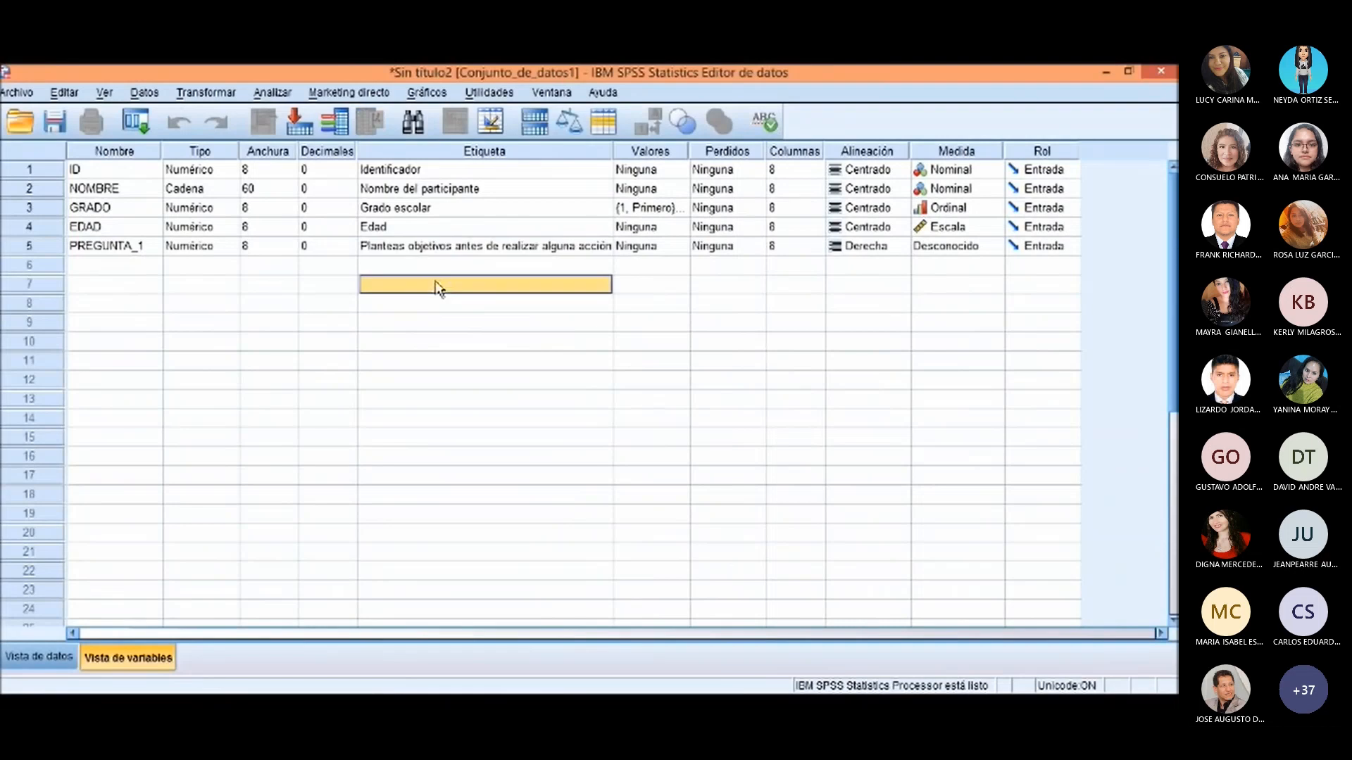
Step: Open the value labels of PREGUNTA_1 and add 1 = "Nunca", consulting the Excel plan for the wording
{"action": "left_click", "coordinate": [652, 252]}
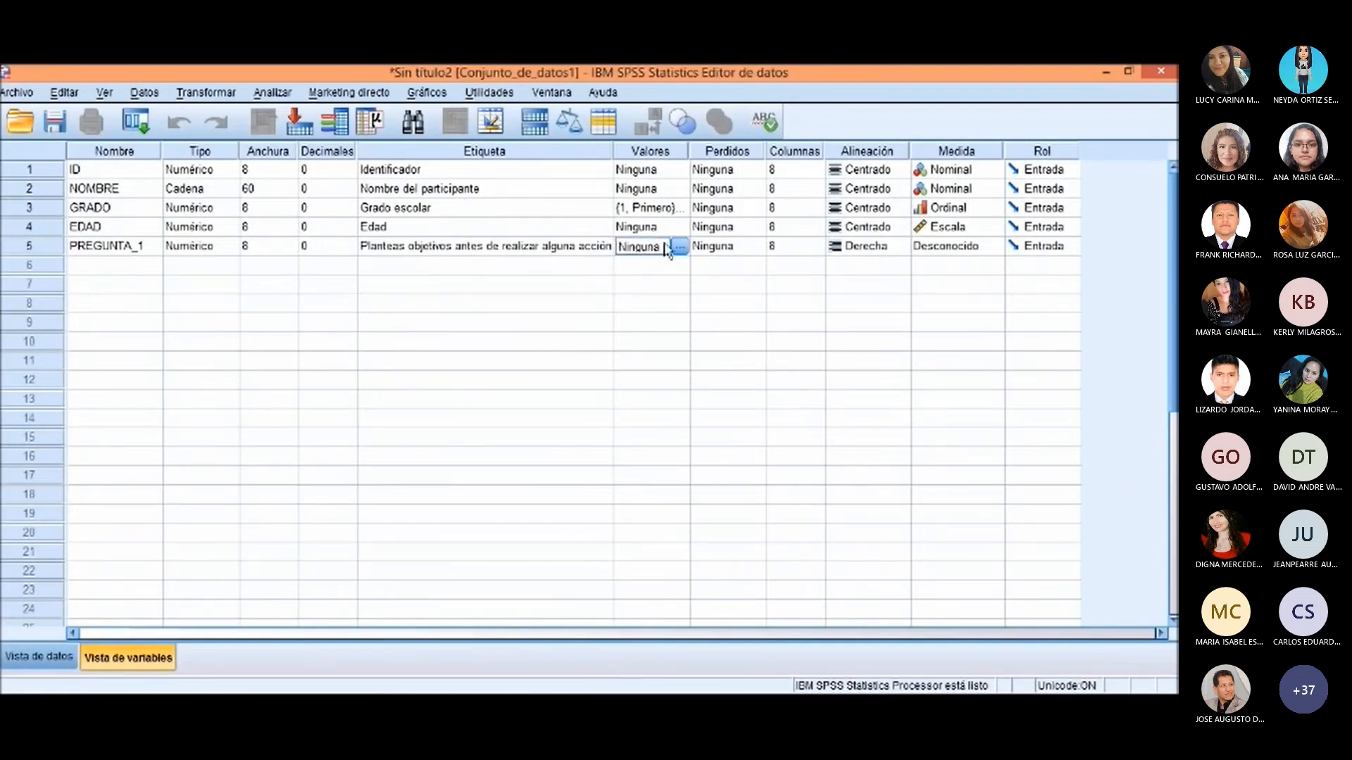
{"action": "left_click", "coordinate": [677, 246]}
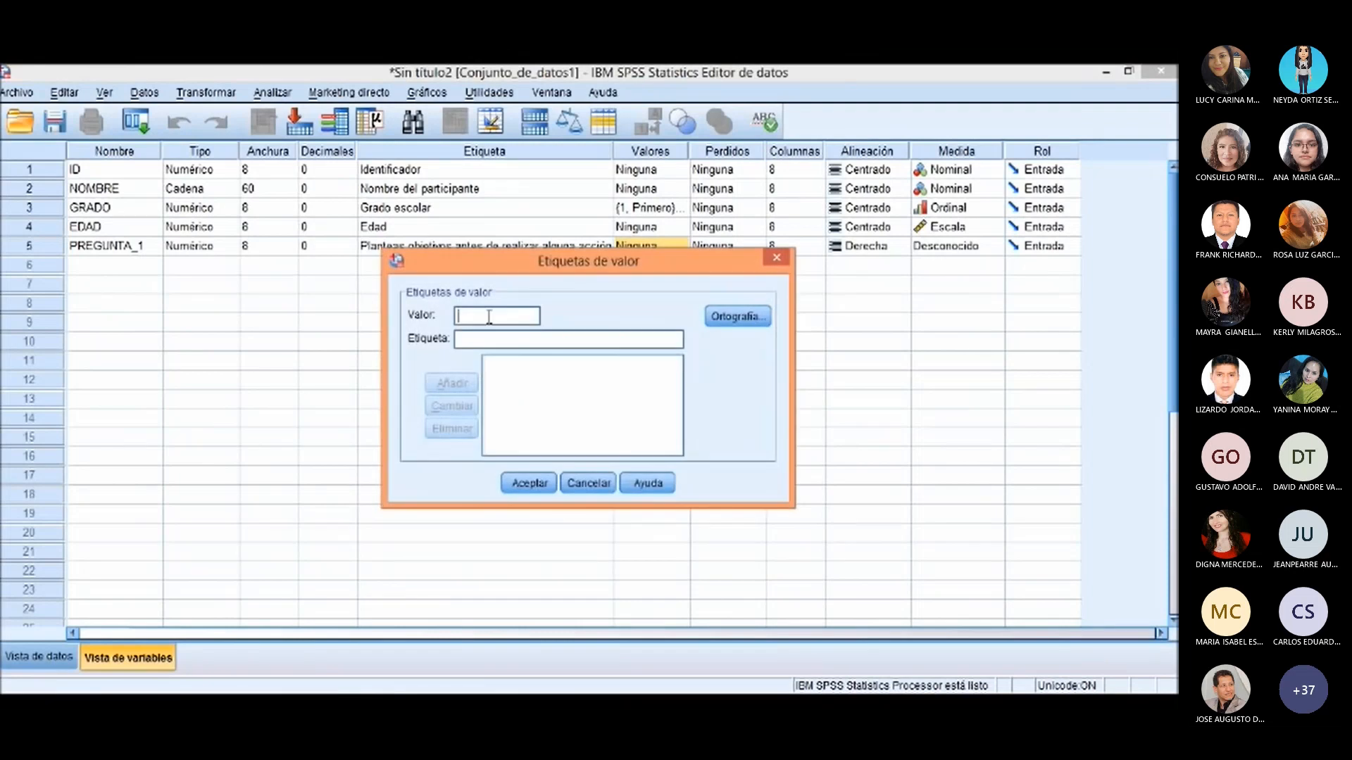
{"action": "type", "text": "1"}
{"action": "key", "text": "Tab"}
{"action": "key", "text": "alt+Tab"}
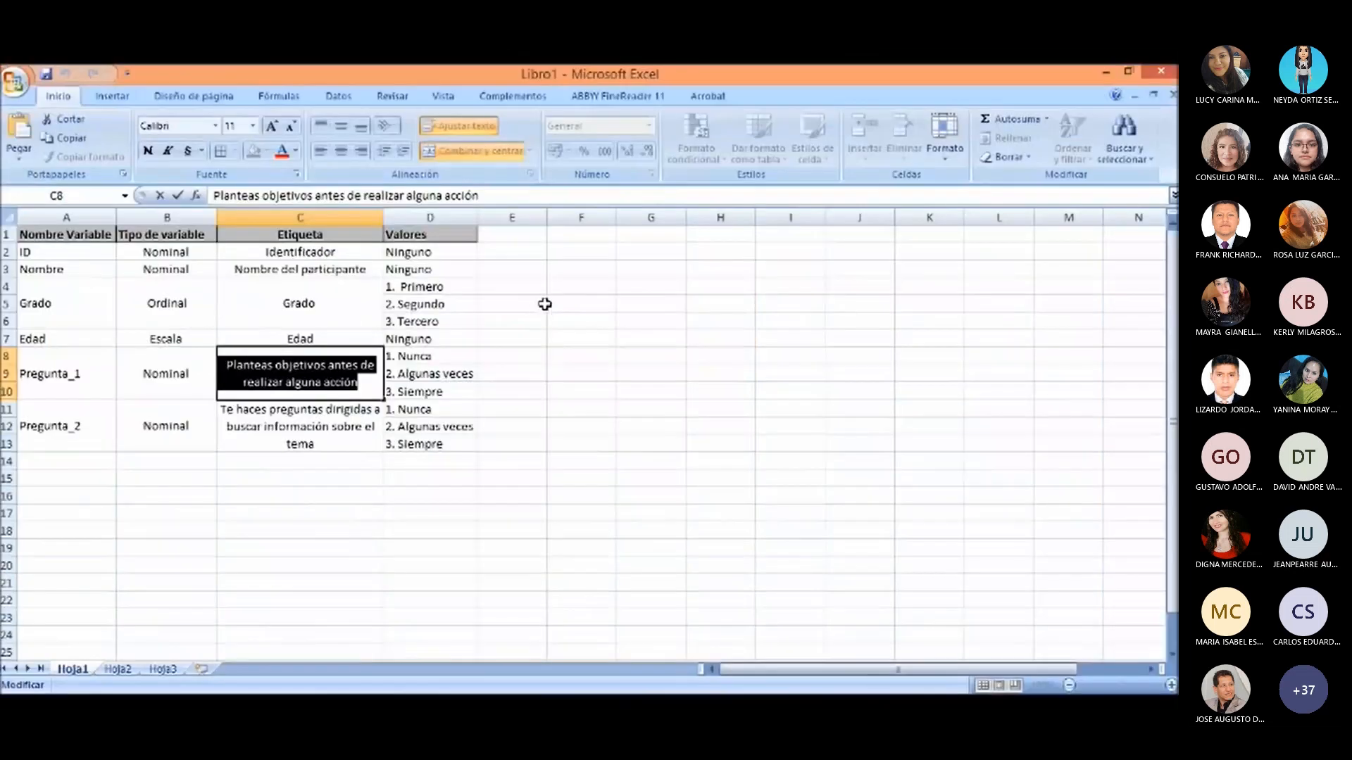
{"action": "key", "text": "alt+Tab"}
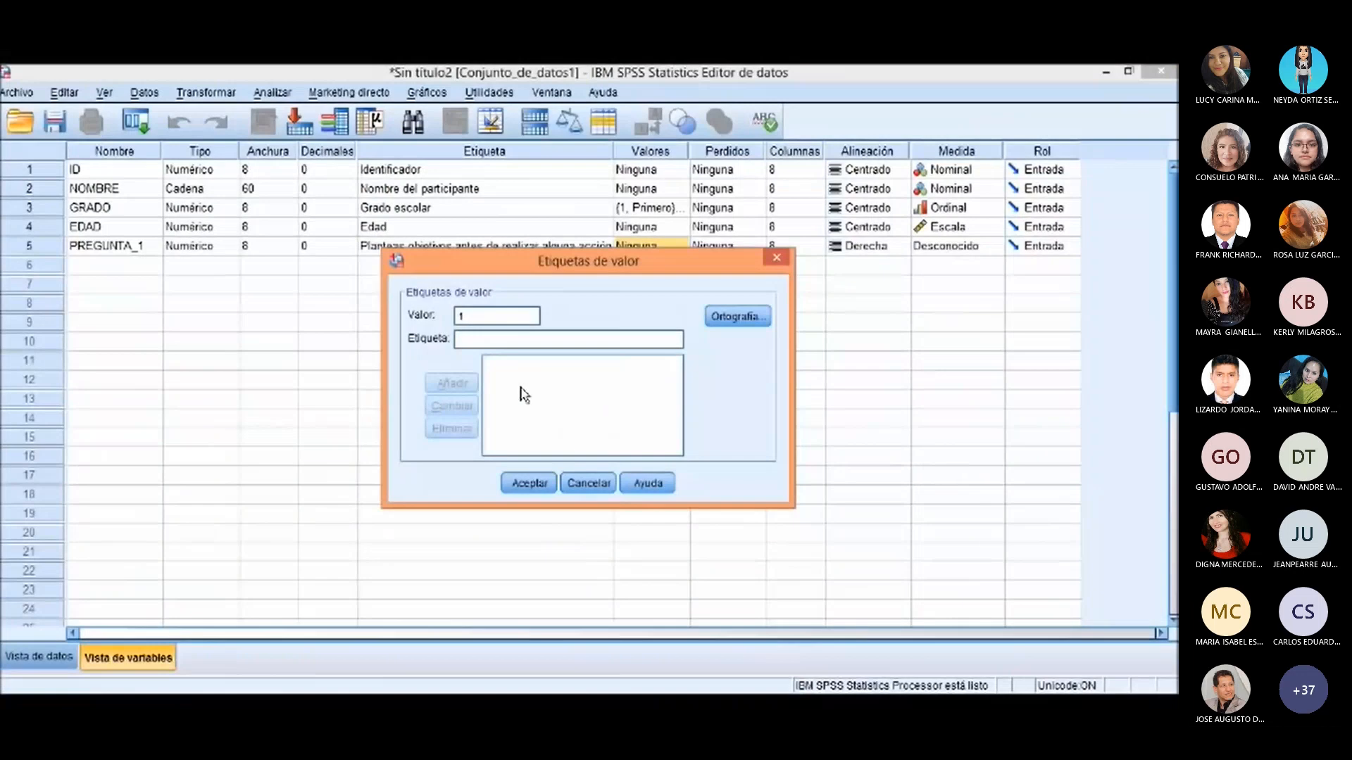
{"action": "type", "text": "Nunca"}
{"action": "key", "text": "Return"}
Step: Add the value labels 2 = "Algunas veces" and 3 = "Siempre" for PREGUNTA_1 and accept the definitions
{"action": "type", "text": "2"}
{"action": "left_click", "coordinate": [500, 341]}
{"action": "type", "text": "Algunas veces"}
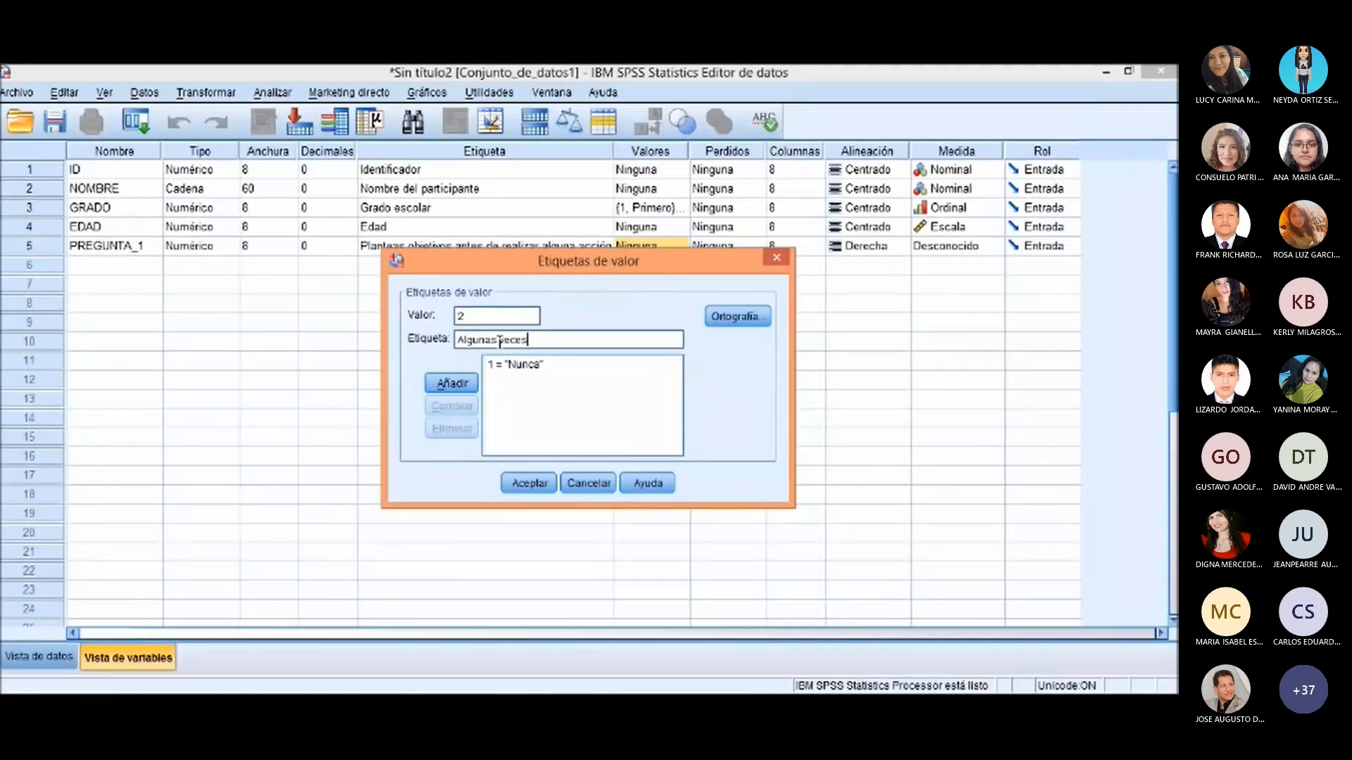
{"action": "left_click", "coordinate": [451, 383]}
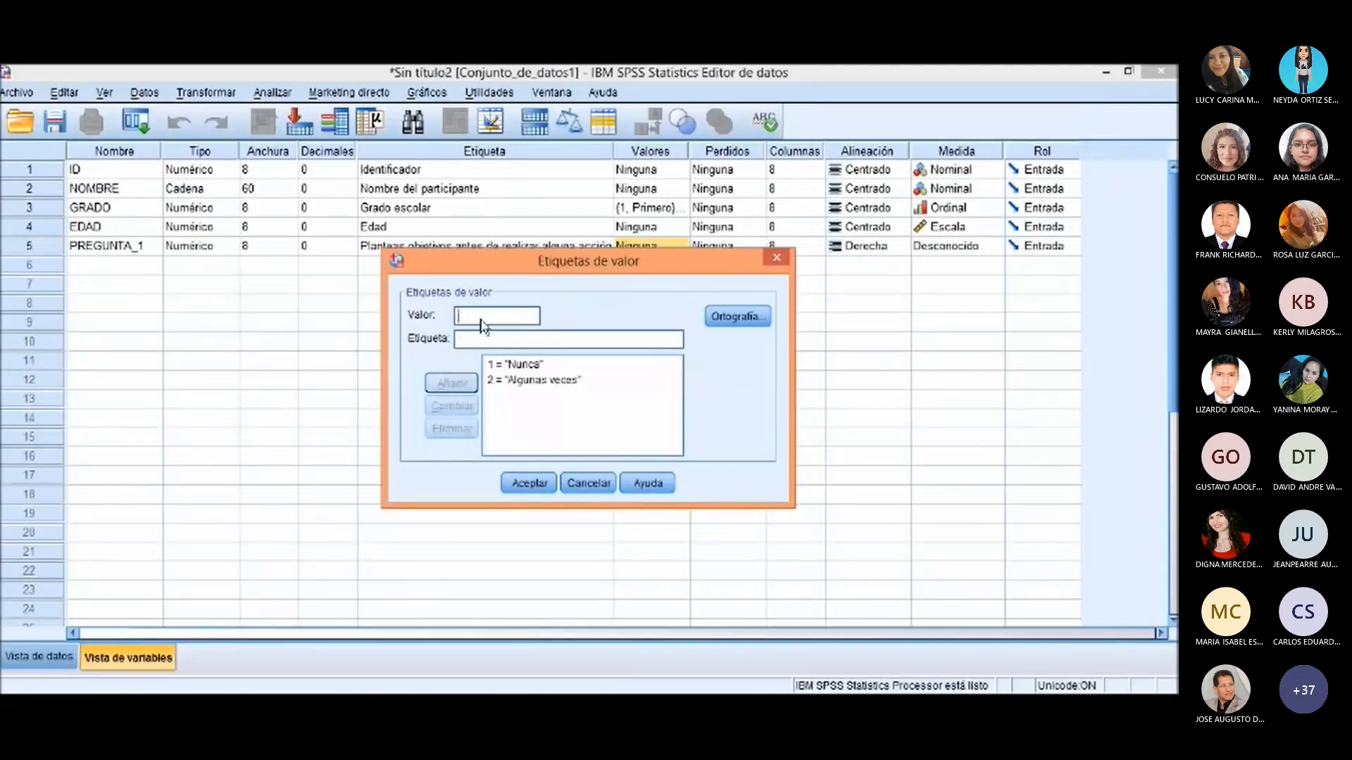
{"action": "left_click", "coordinate": [482, 316]}
{"action": "type", "text": "2"}
{"action": "type", "text": "3"}
{"action": "left_click", "coordinate": [513, 339]}
{"action": "type", "text": "Siempre"}
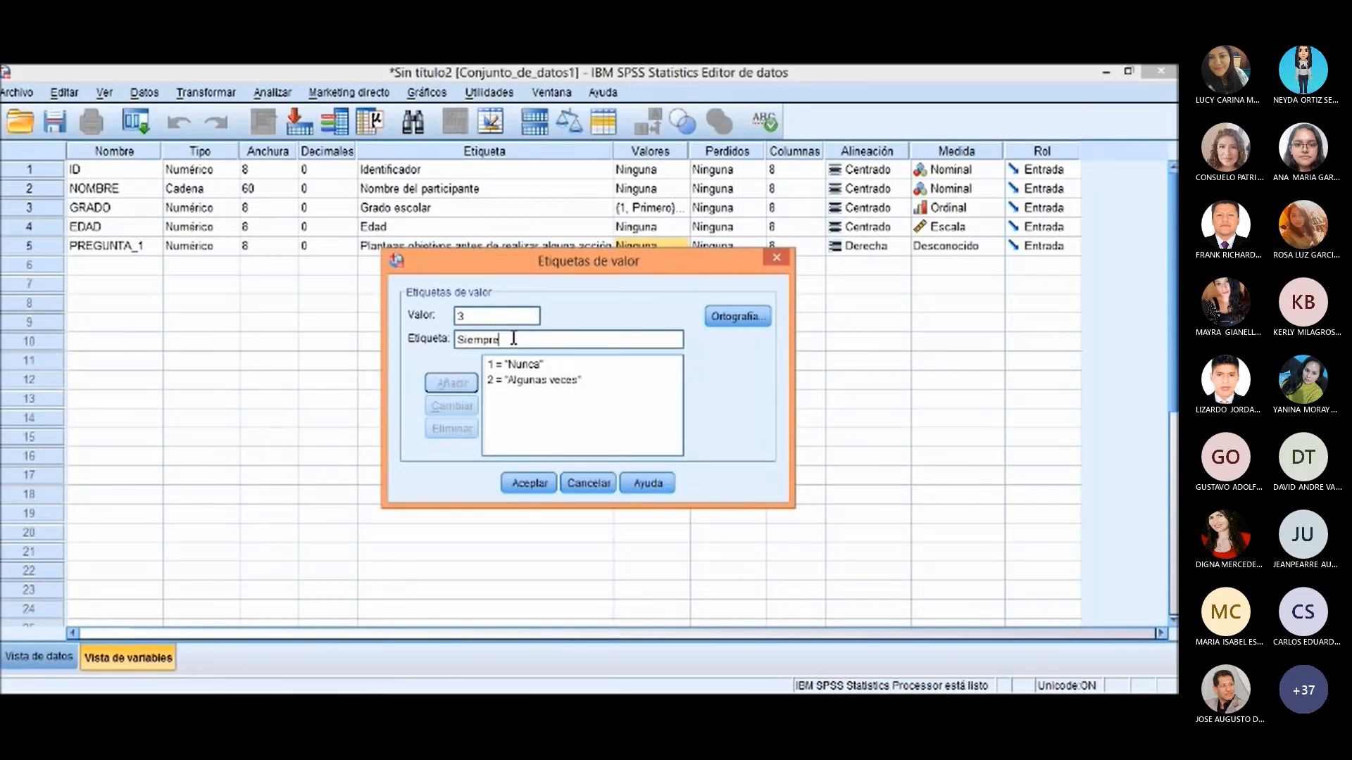
{"action": "key", "text": "Return"}
{"action": "left_click", "coordinate": [535, 484]}
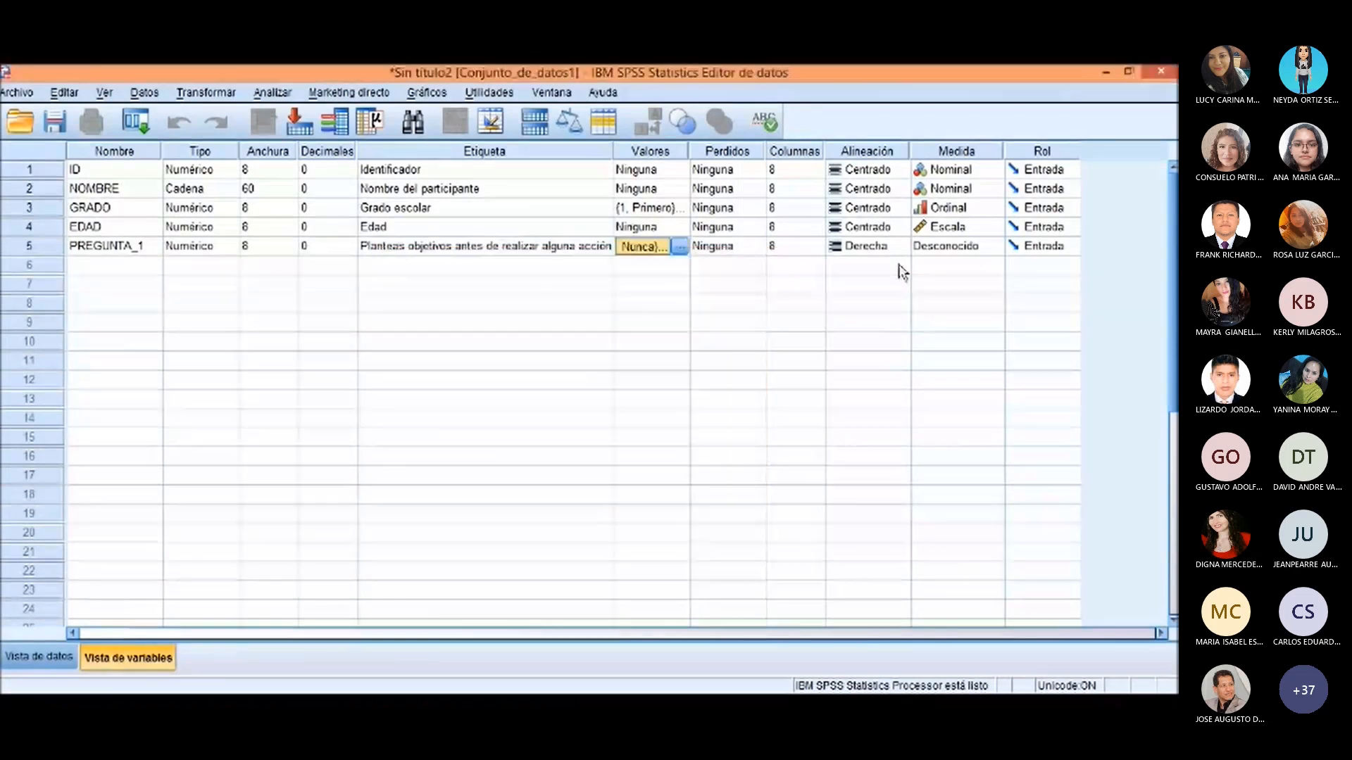
Step: Set the alignment of PREGUNTA_1 to Centrado and its measure to Nominal
{"action": "left_click", "coordinate": [881, 246]}
{"action": "left_click", "coordinate": [873, 300]}
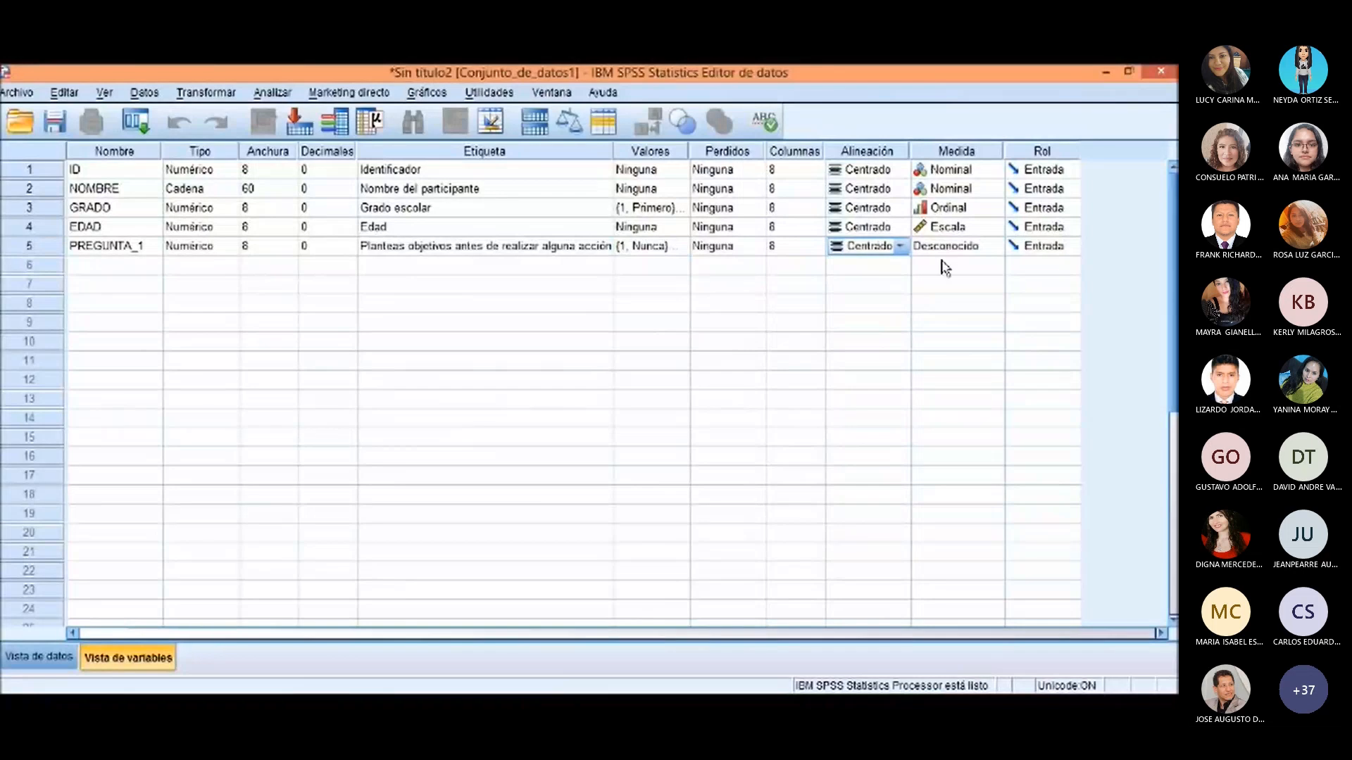
{"action": "left_click", "coordinate": [951, 250]}
{"action": "left_click", "coordinate": [959, 250]}
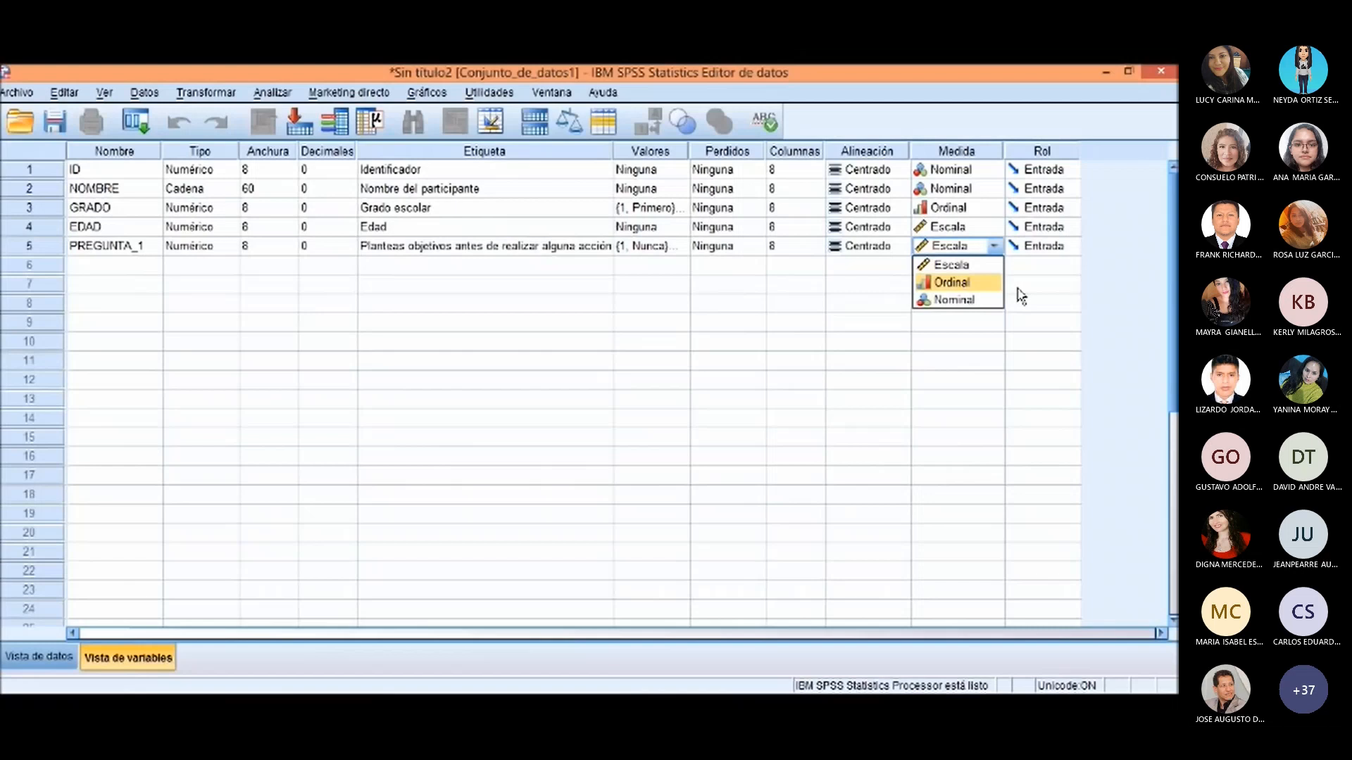
{"action": "left_click", "coordinate": [954, 300]}
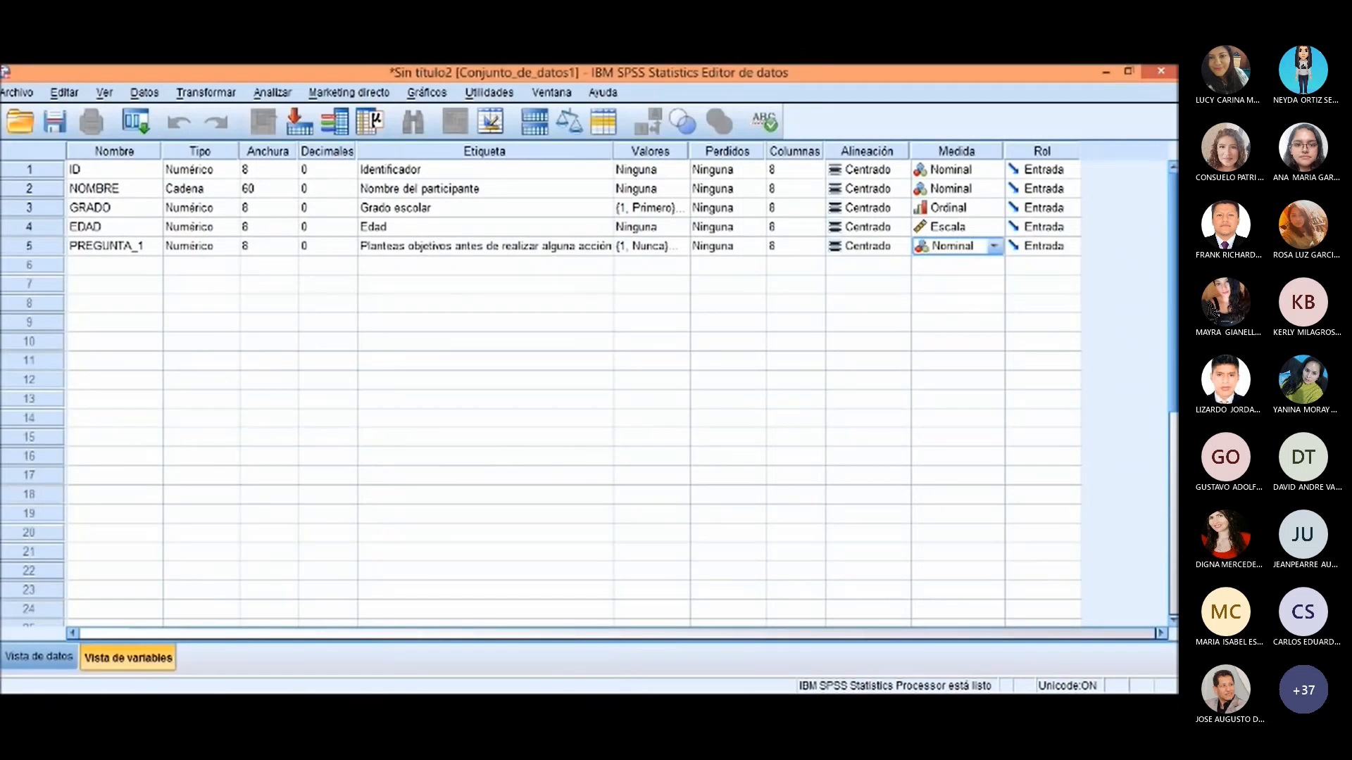
Step: Check the Pregunta_2 entry in the Excel plan, and enter PREGUNTA_2 as the sixth variable in SPSS
{"action": "left_click", "coordinate": [251, 706]}
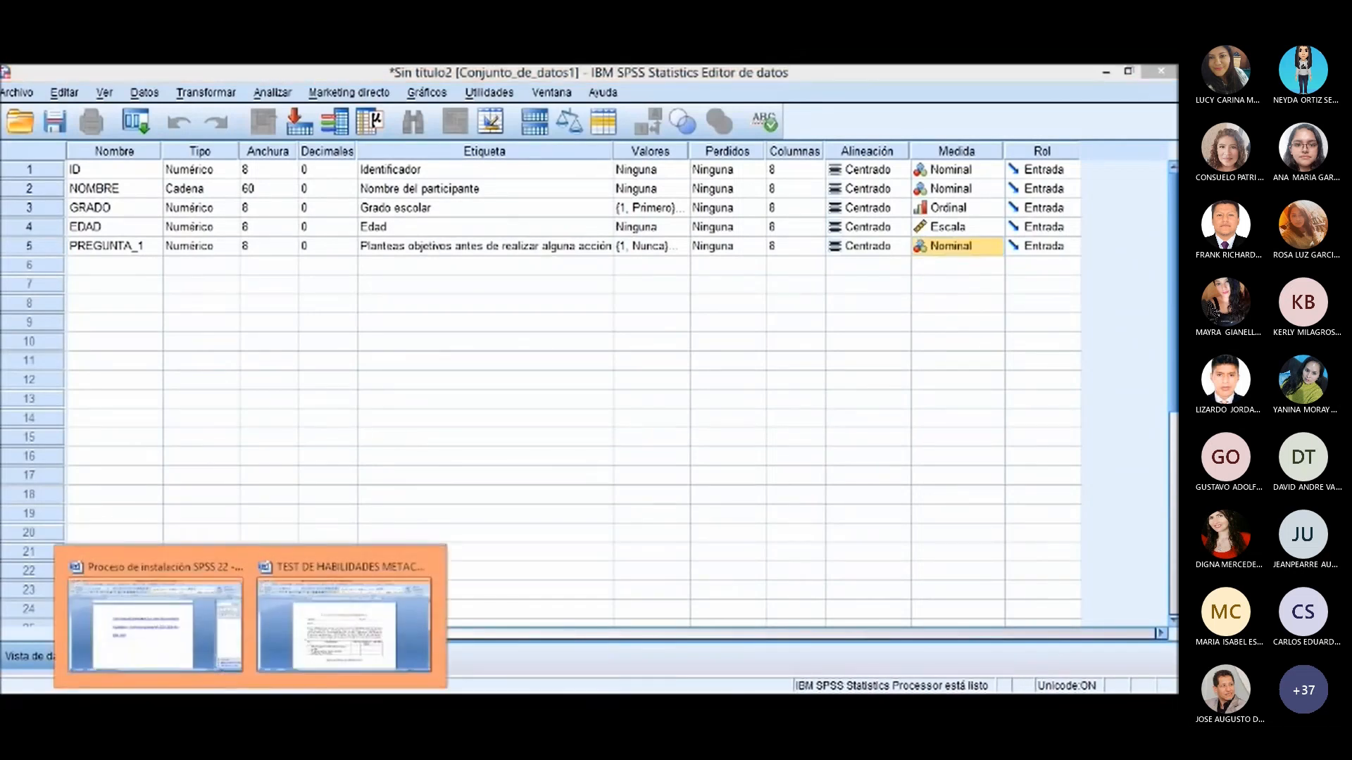
{"action": "left_click", "coordinate": [141, 707]}
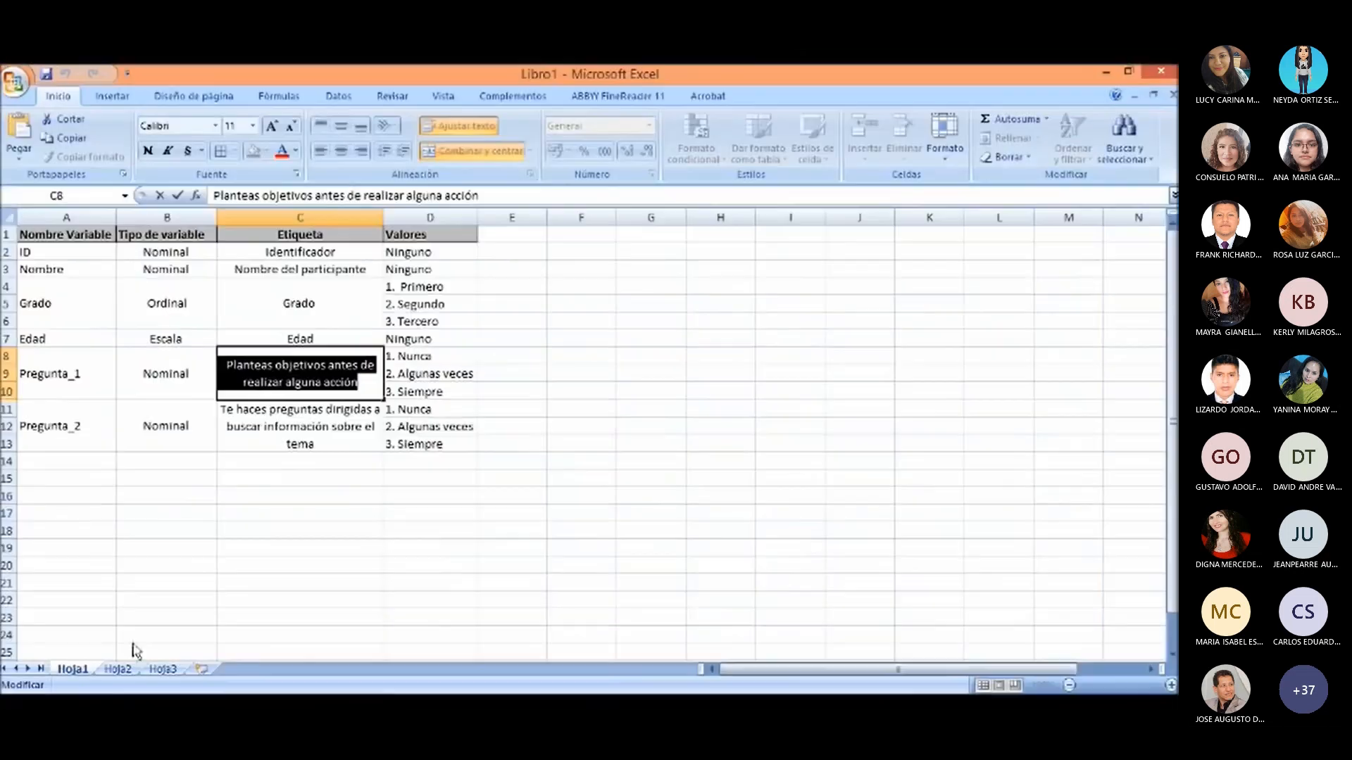
{"action": "left_click", "coordinate": [228, 547]}
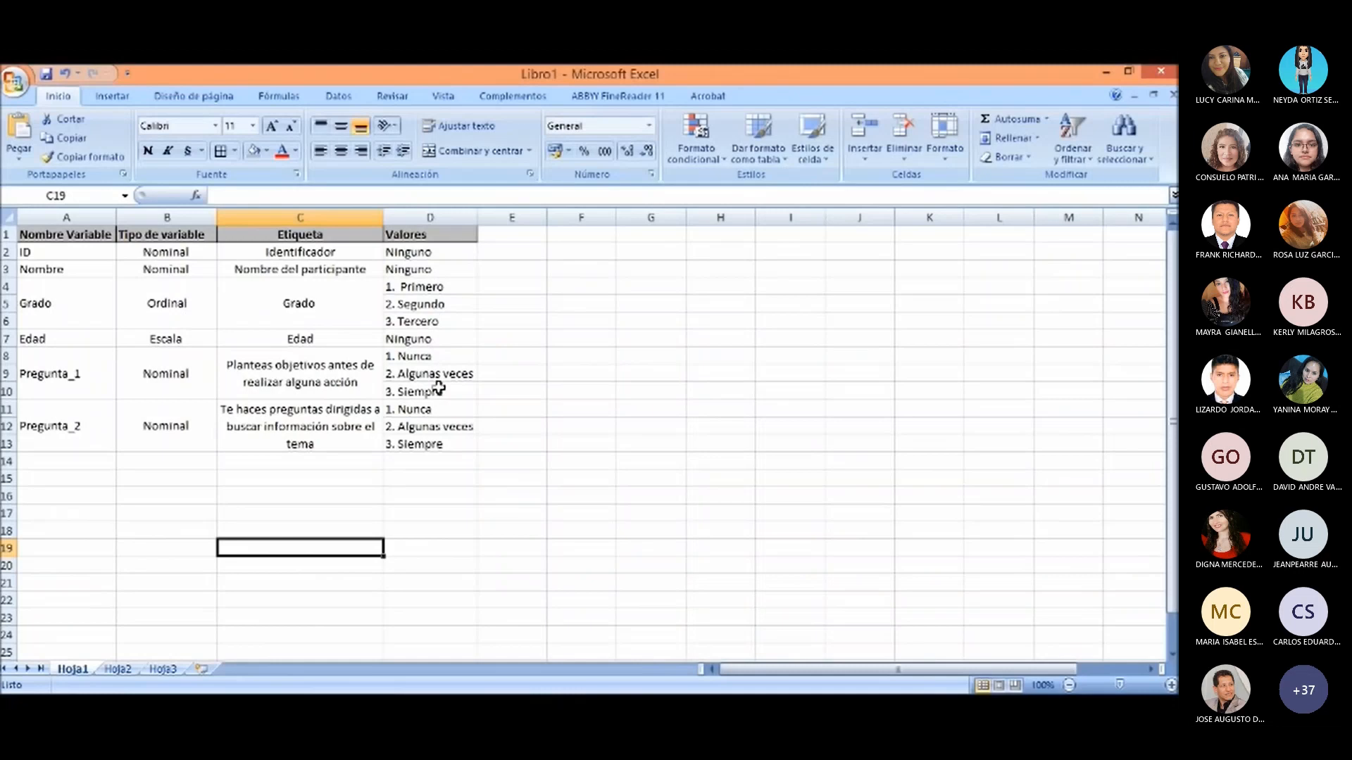
{"action": "left_click", "coordinate": [98, 432]}
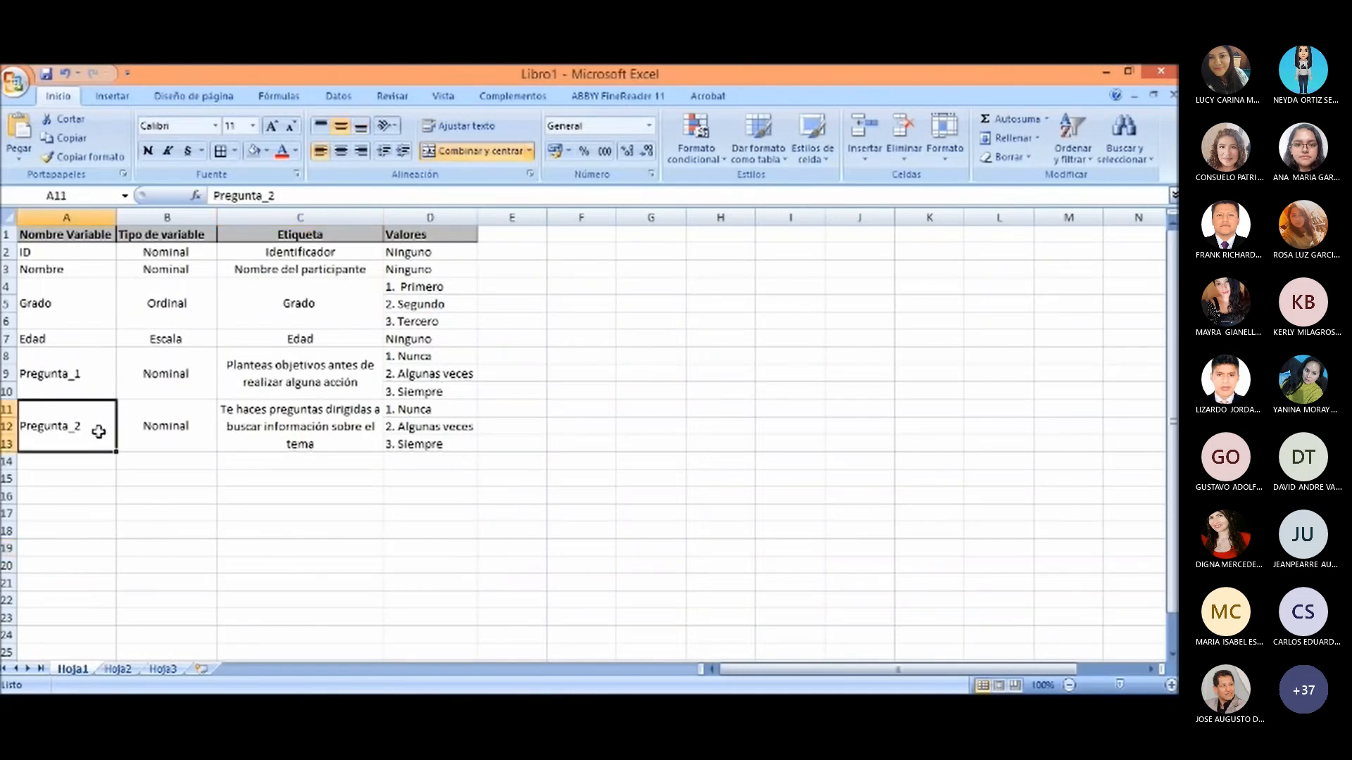
{"action": "key", "text": "alt+Tab"}
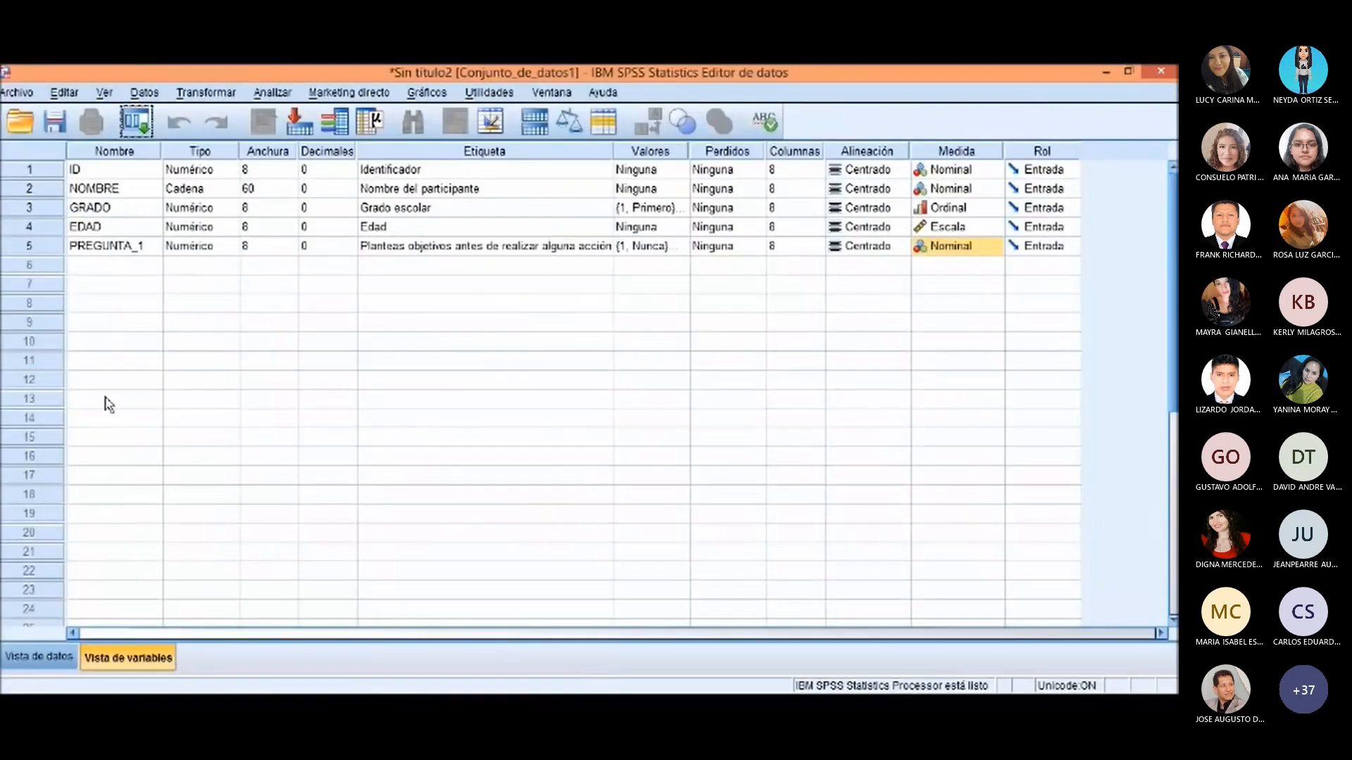
{"action": "left_click", "coordinate": [136, 266]}
{"action": "type", "text": "PREGUNTA"}
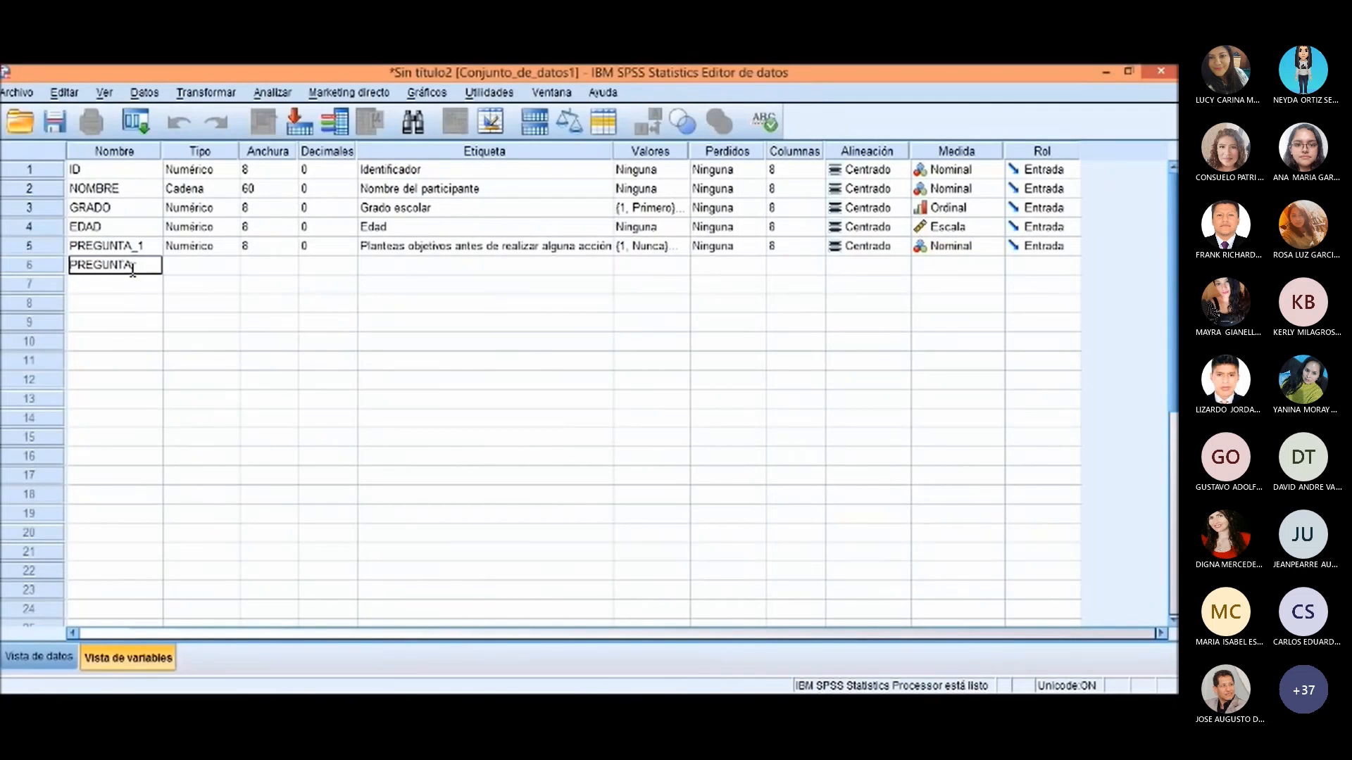
{"action": "type", "text": "_2"}
Step: Keep PREGUNTA_2 as Numérico and set its decimals to 0
{"action": "key", "text": "Tab"}
{"action": "key", "text": "Tab"}
{"action": "key", "text": "Tab"}
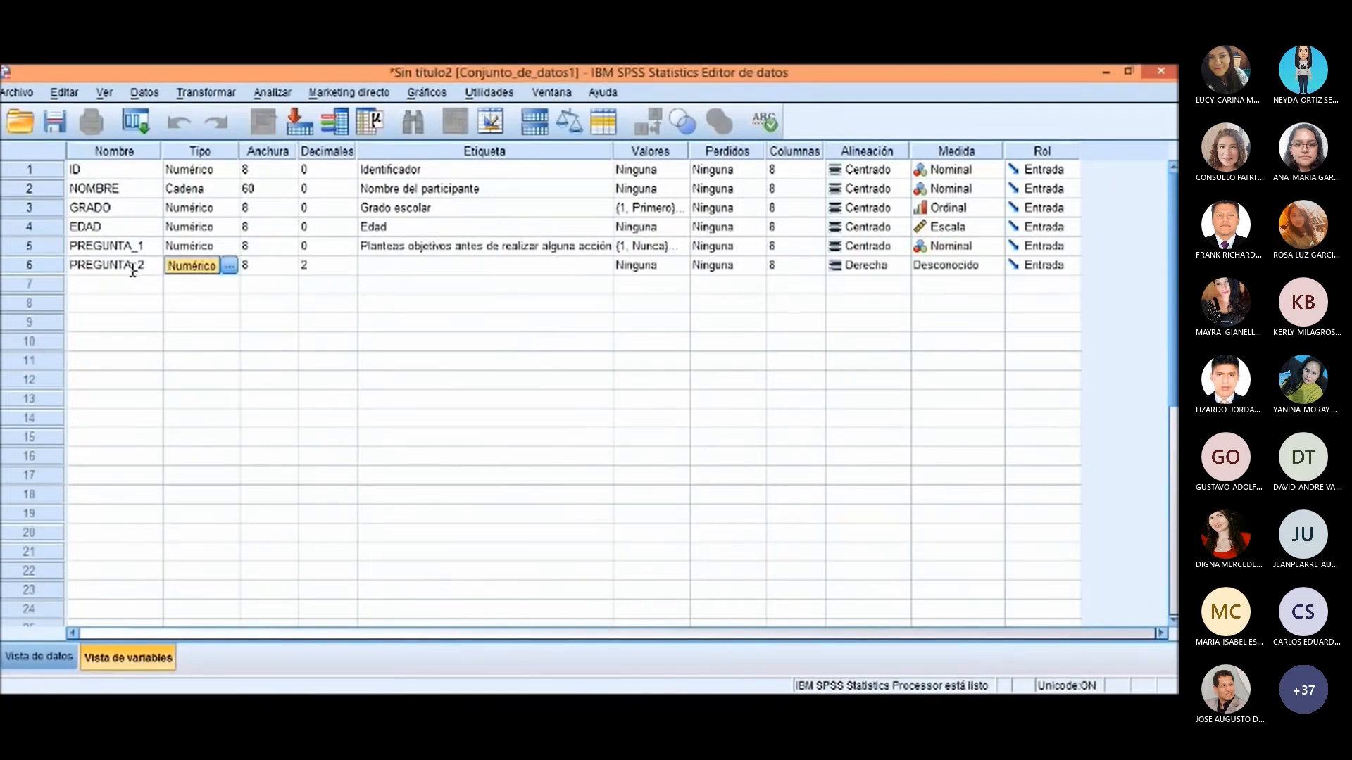
{"action": "key", "text": "Tab"}
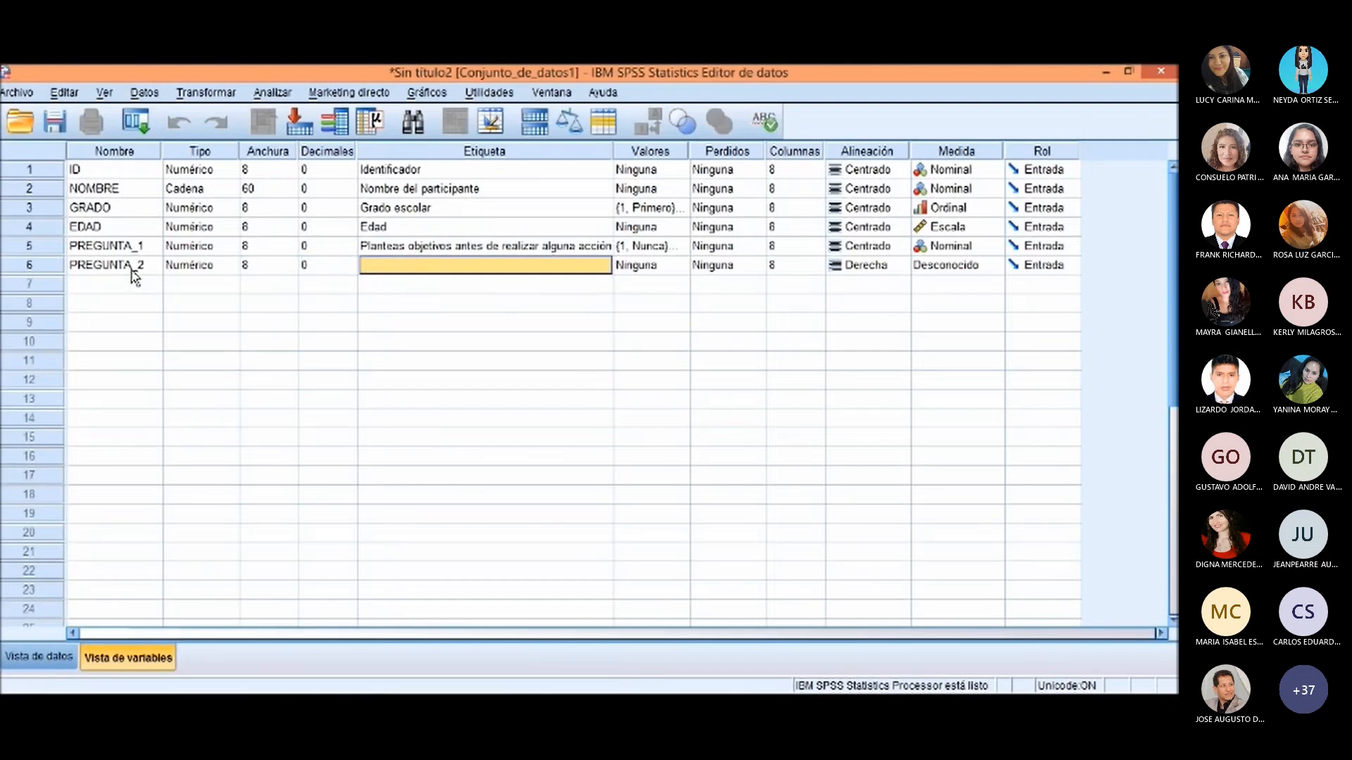
Step: Copy "Te haces preguntas dirigidas a buscar información sobre el tema" from the Excel plan and paste it as the label of PREGUNTA_2 in SPSS
{"action": "key", "text": "alt+Tab"}
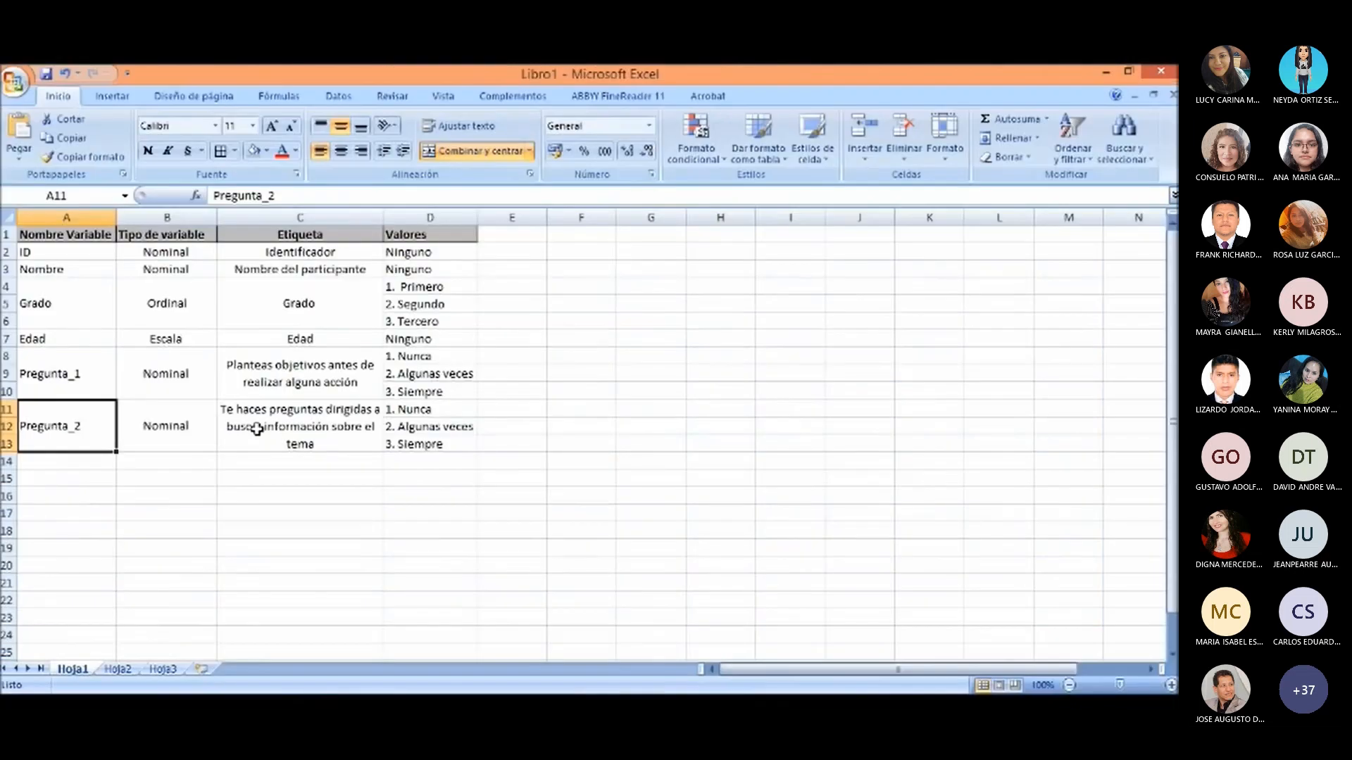
{"action": "double_click", "coordinate": [257, 429]}
{"action": "left_click_drag", "start_coordinate": [322, 444], "coordinate": [223, 412]}
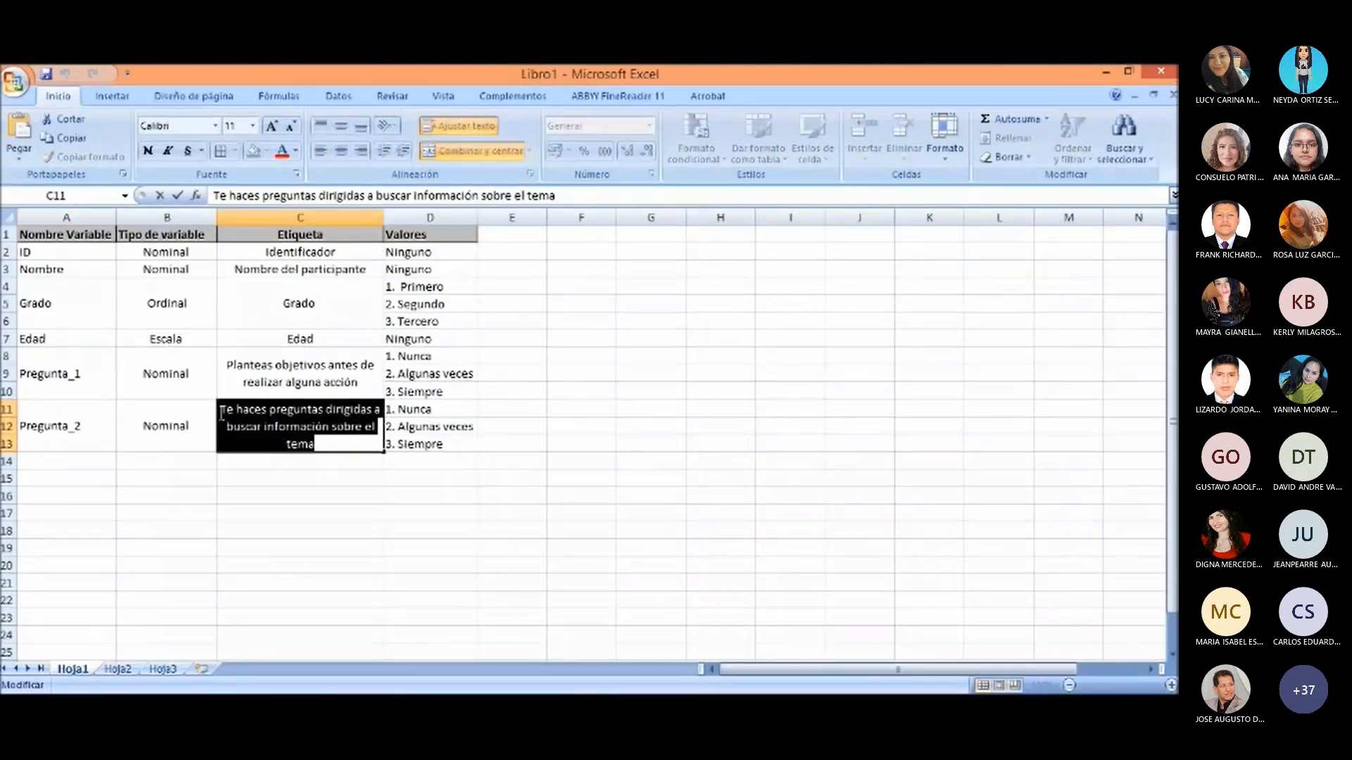
{"action": "key", "text": "alt+Tab"}
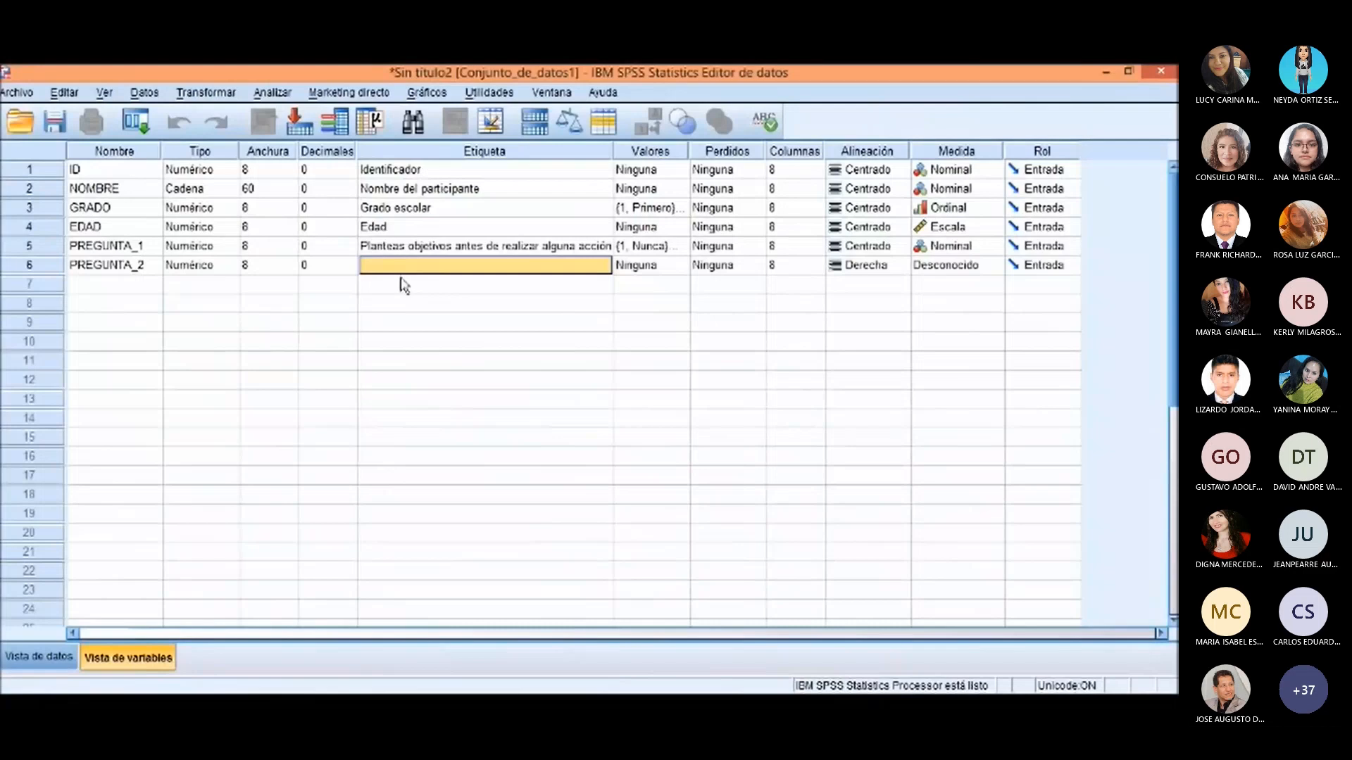
{"action": "key", "text": "ctrl+v"}
{"action": "left_click", "coordinate": [646, 266]}
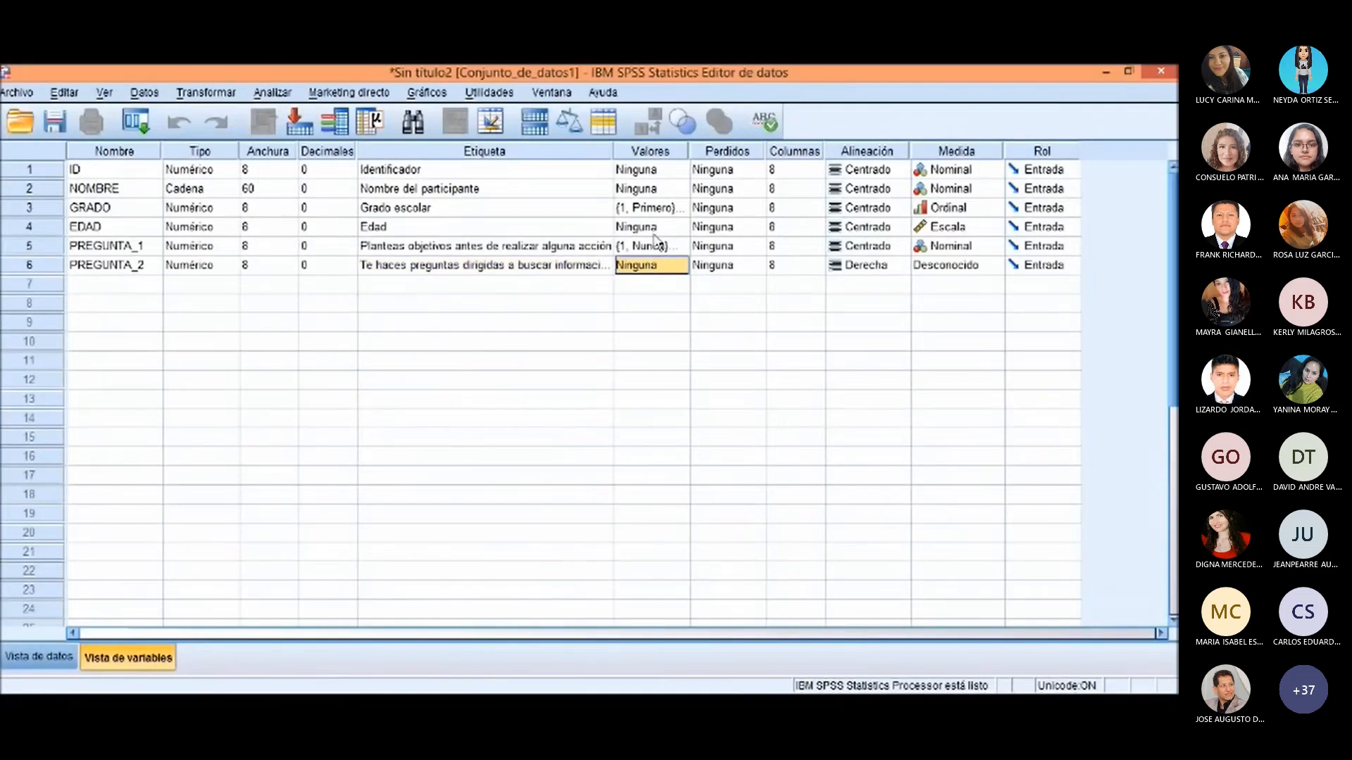
Step: Copy the value labels of PREGUNTA_1 to PREGUNTA_2, and set the measure of PREGUNTA_2 to Nominal
{"action": "left_click", "coordinate": [655, 251]}
{"action": "right_click", "coordinate": [655, 252]}
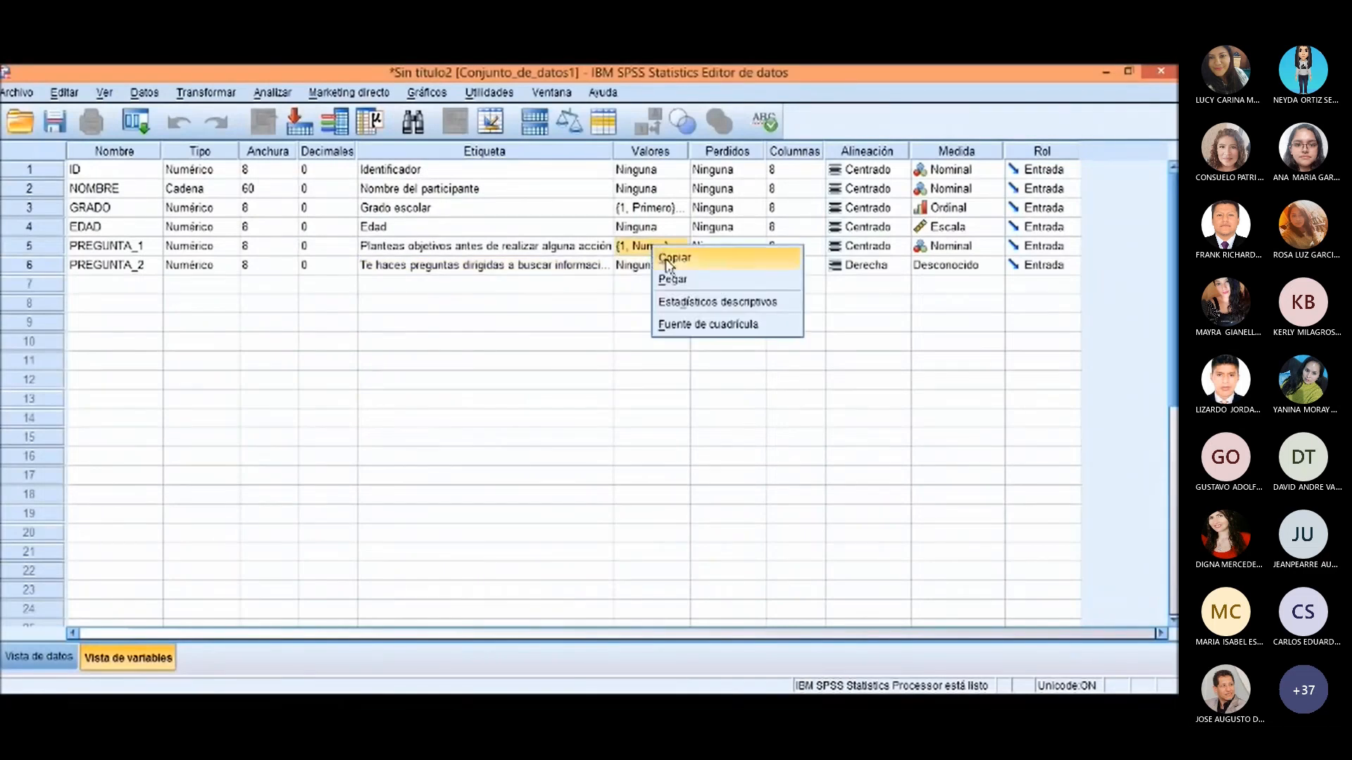
{"action": "left_click", "coordinate": [680, 260]}
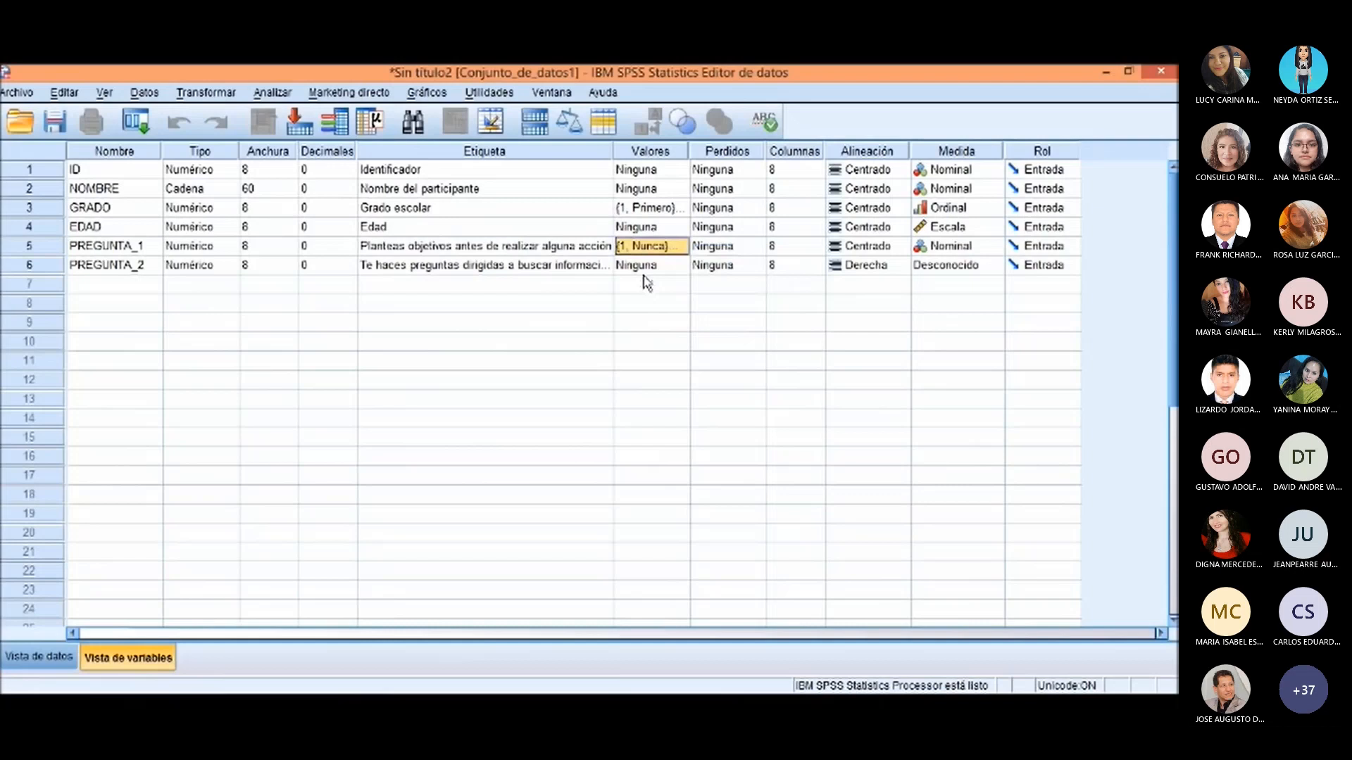
{"action": "left_click", "coordinate": [678, 266]}
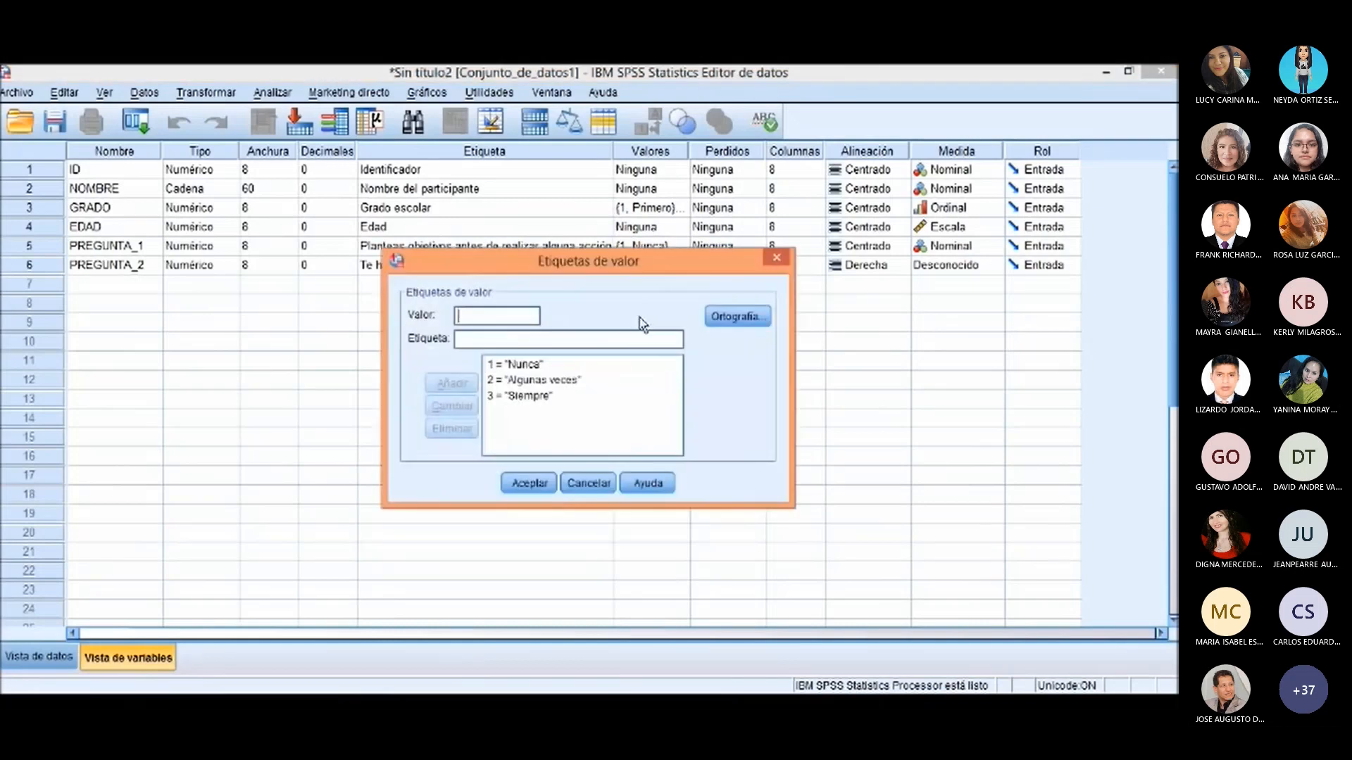
{"action": "left_click", "coordinate": [529, 483]}
{"action": "left_click", "coordinate": [924, 273]}
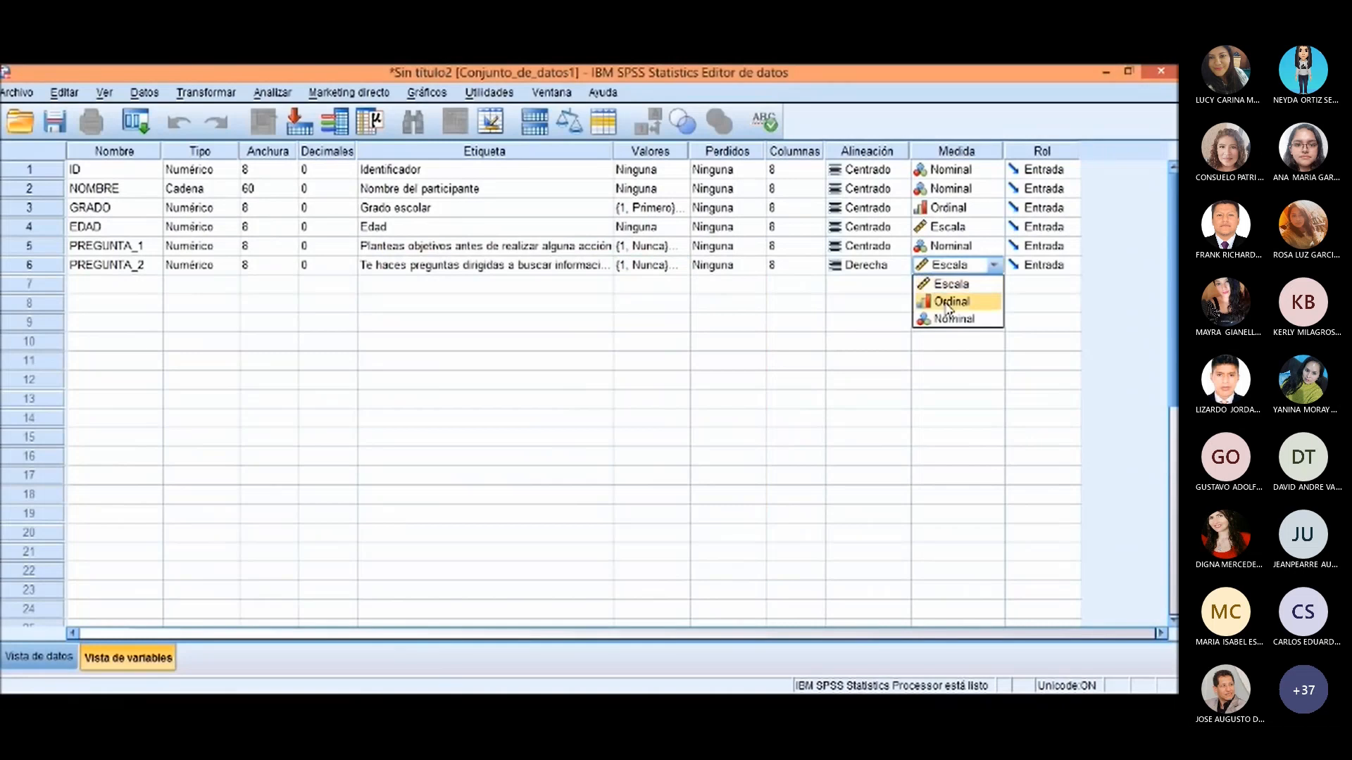
{"action": "left_click", "coordinate": [952, 319]}
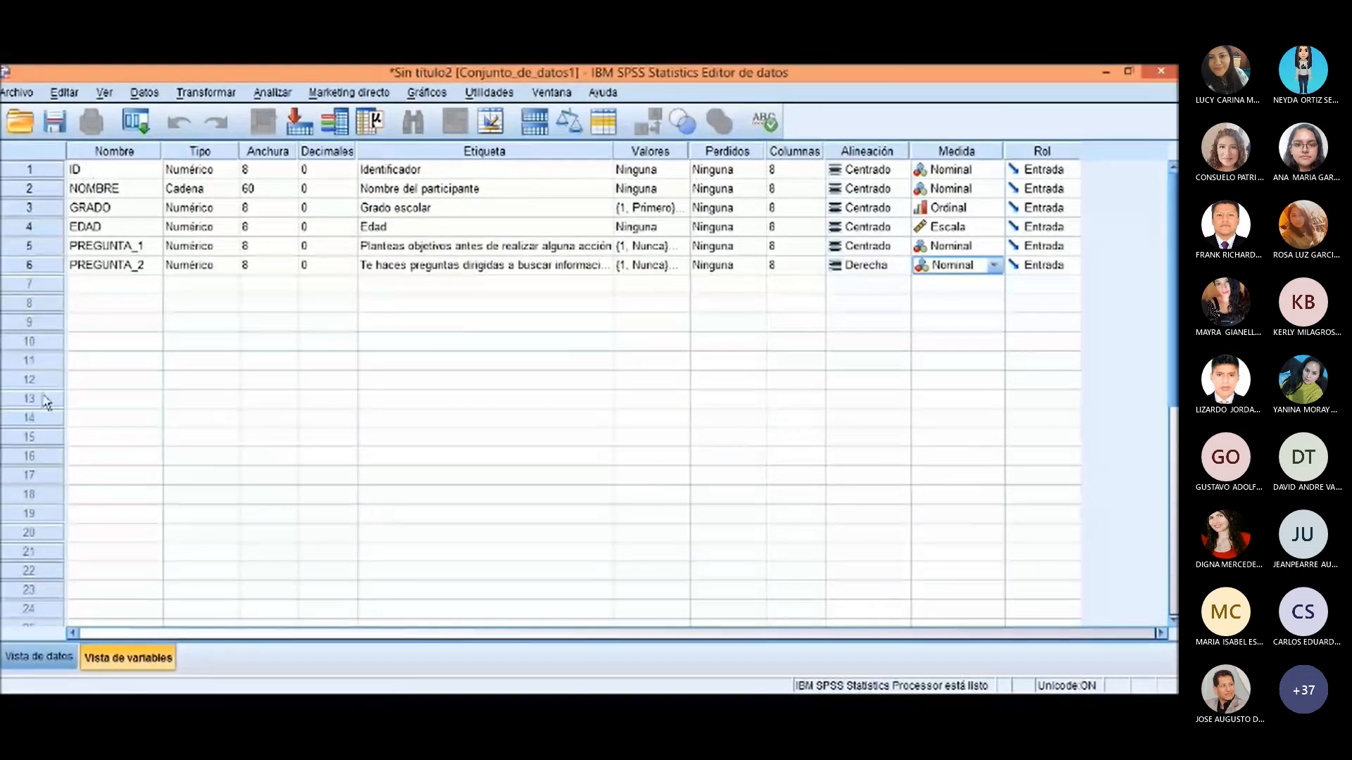
Step: Switch to the TEST DE HABILIDADES METACOGNITIVAS document in Word and review its identification fields and question table
{"action": "key", "text": "alt+Tab"}
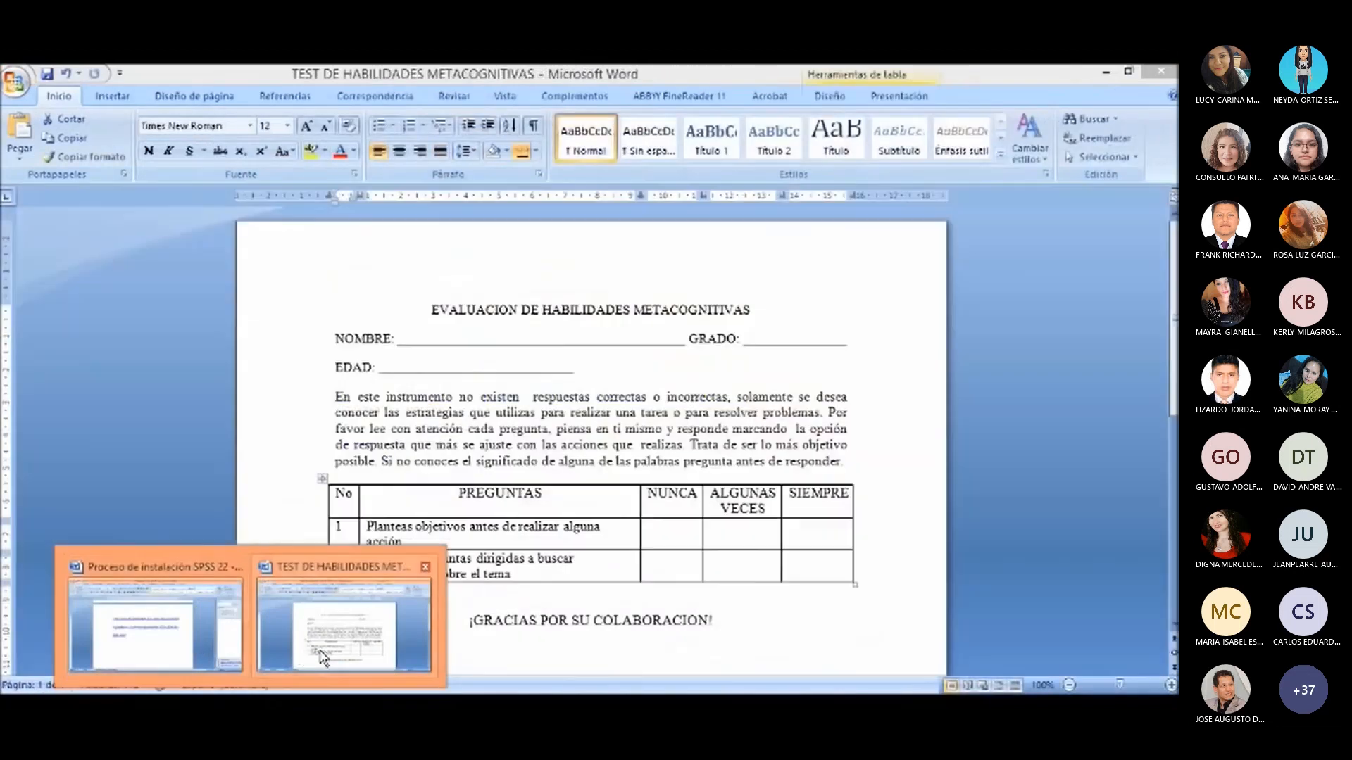
{"action": "left_click", "coordinate": [349, 634]}
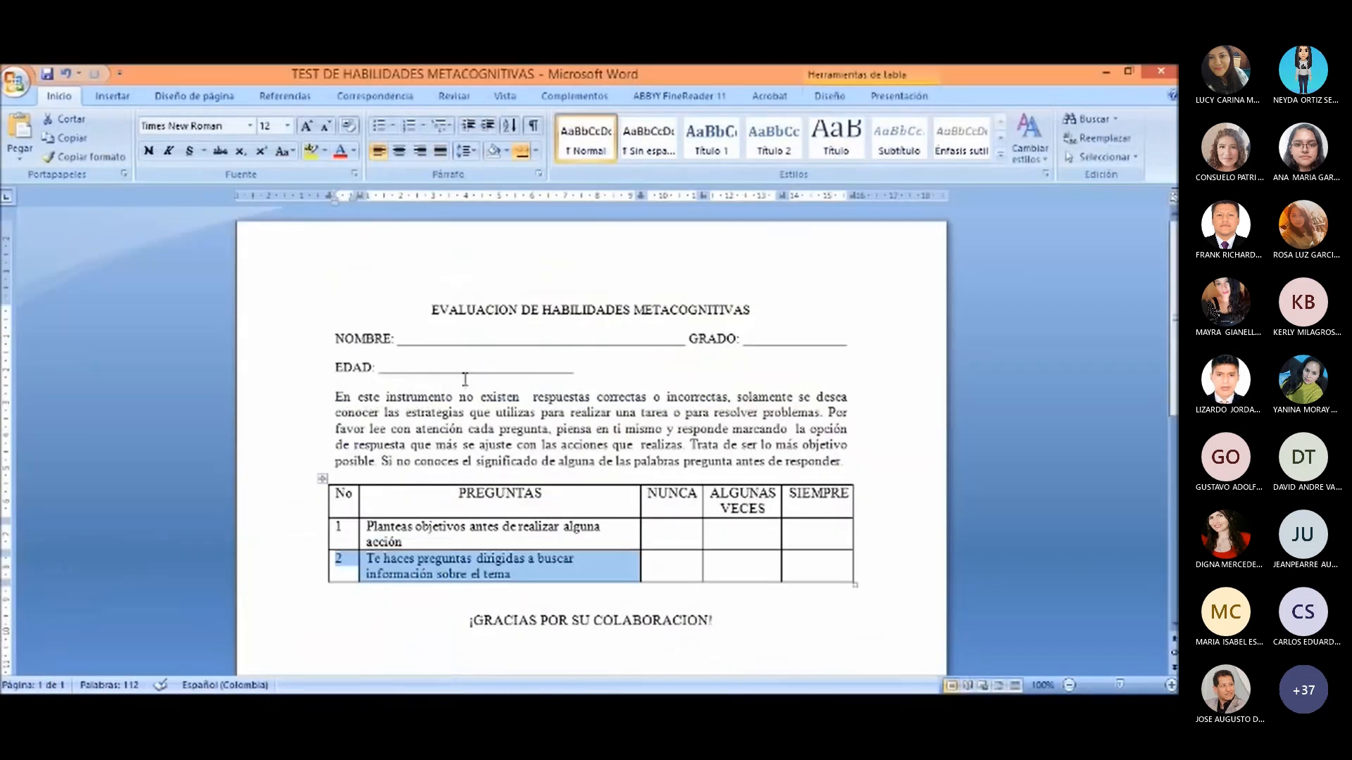
{"action": "left_click", "coordinate": [542, 583]}
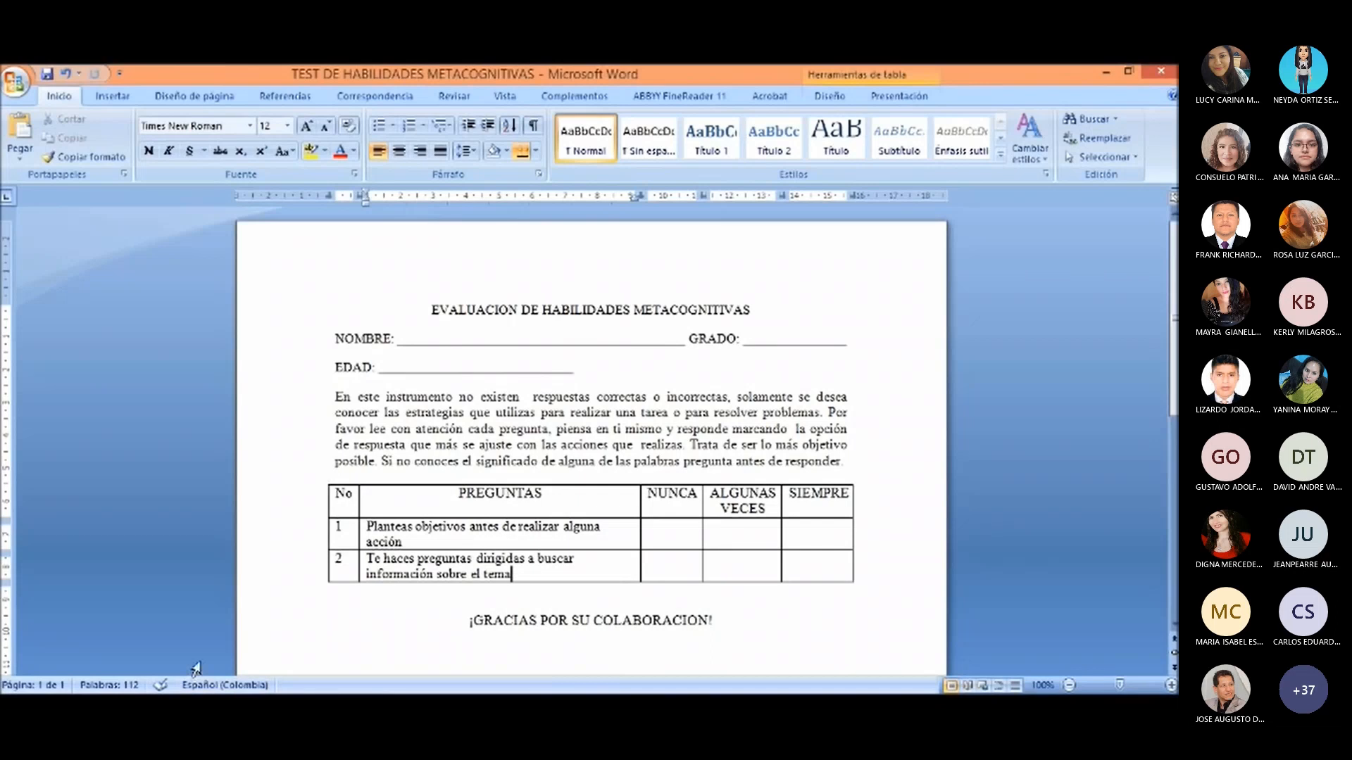
{"action": "mouse_move", "coordinate": [630, 545]}
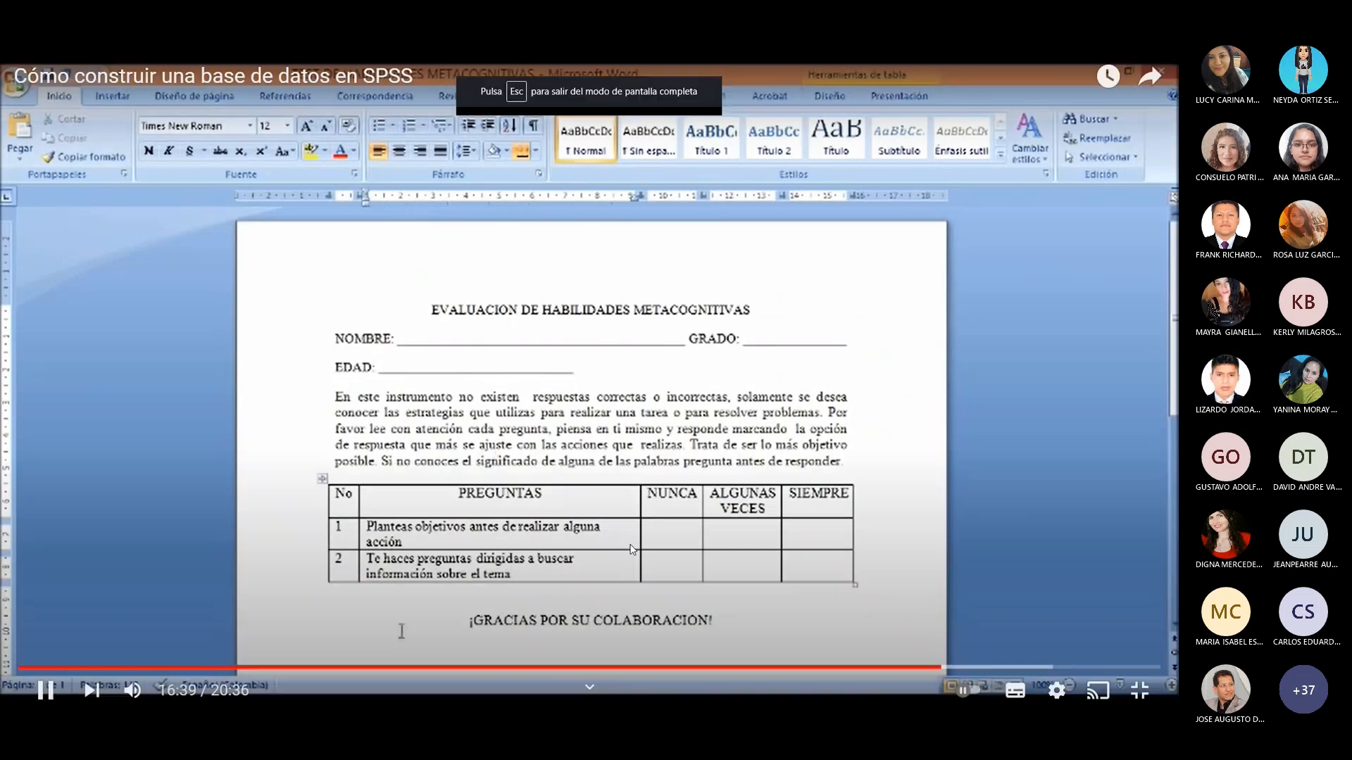
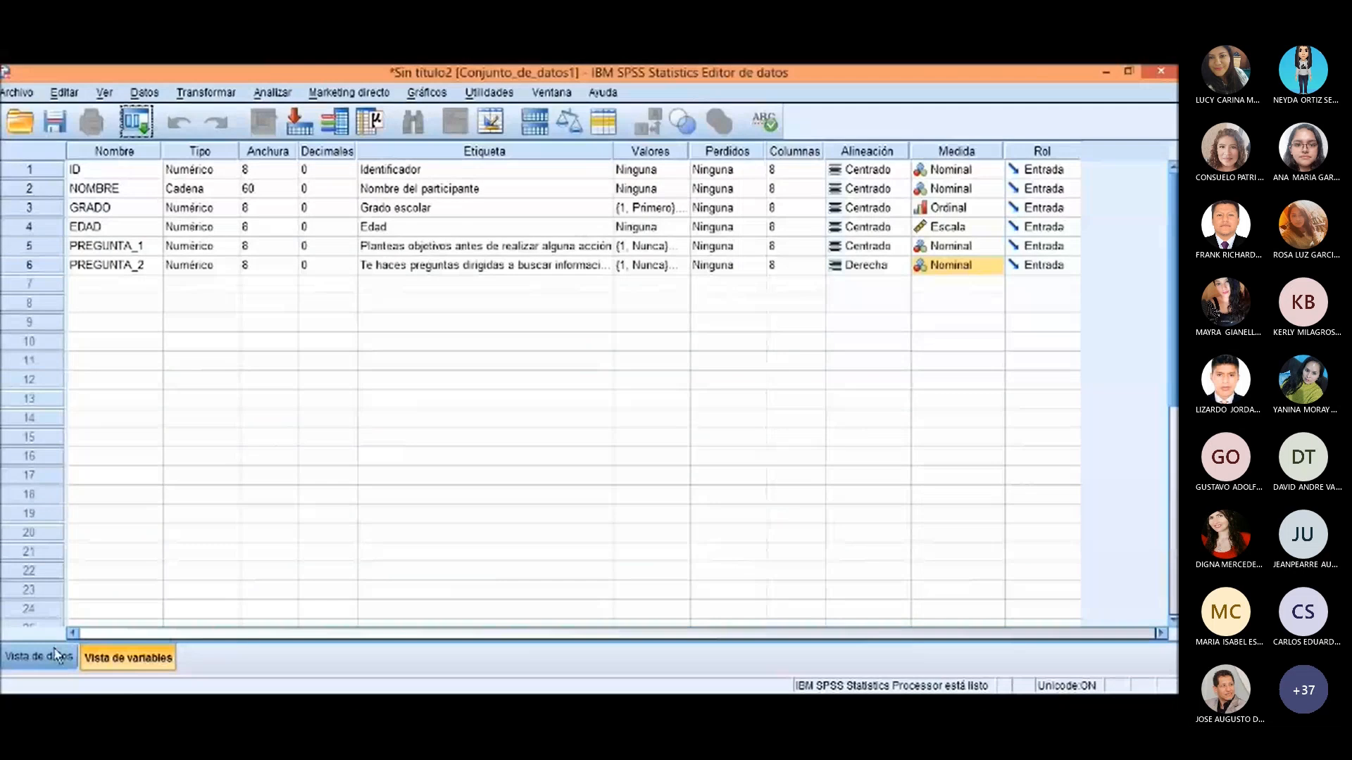
Step: Display the data view in SPSS and examine the variable columns from ID to PREGUNTA_2
{"action": "left_click", "coordinate": [44, 658]}
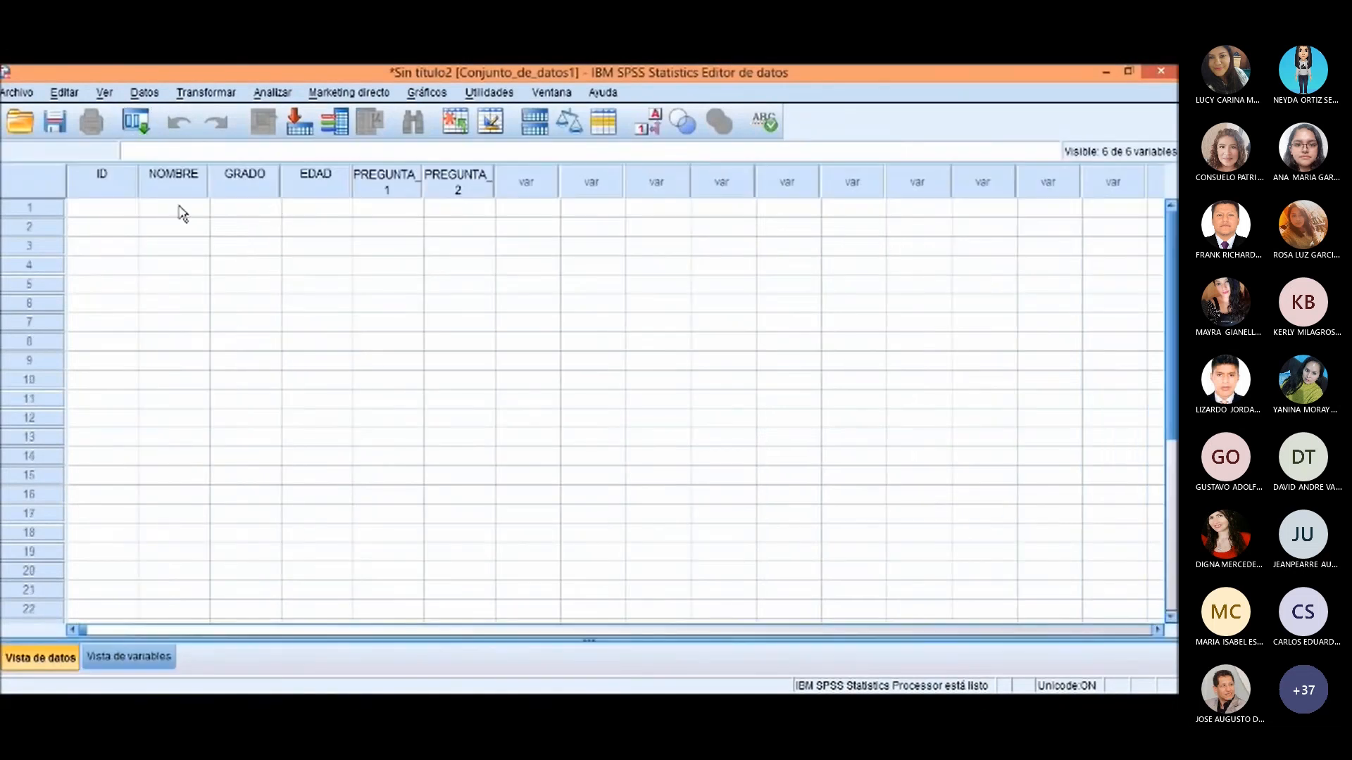
{"action": "left_click", "coordinate": [125, 185]}
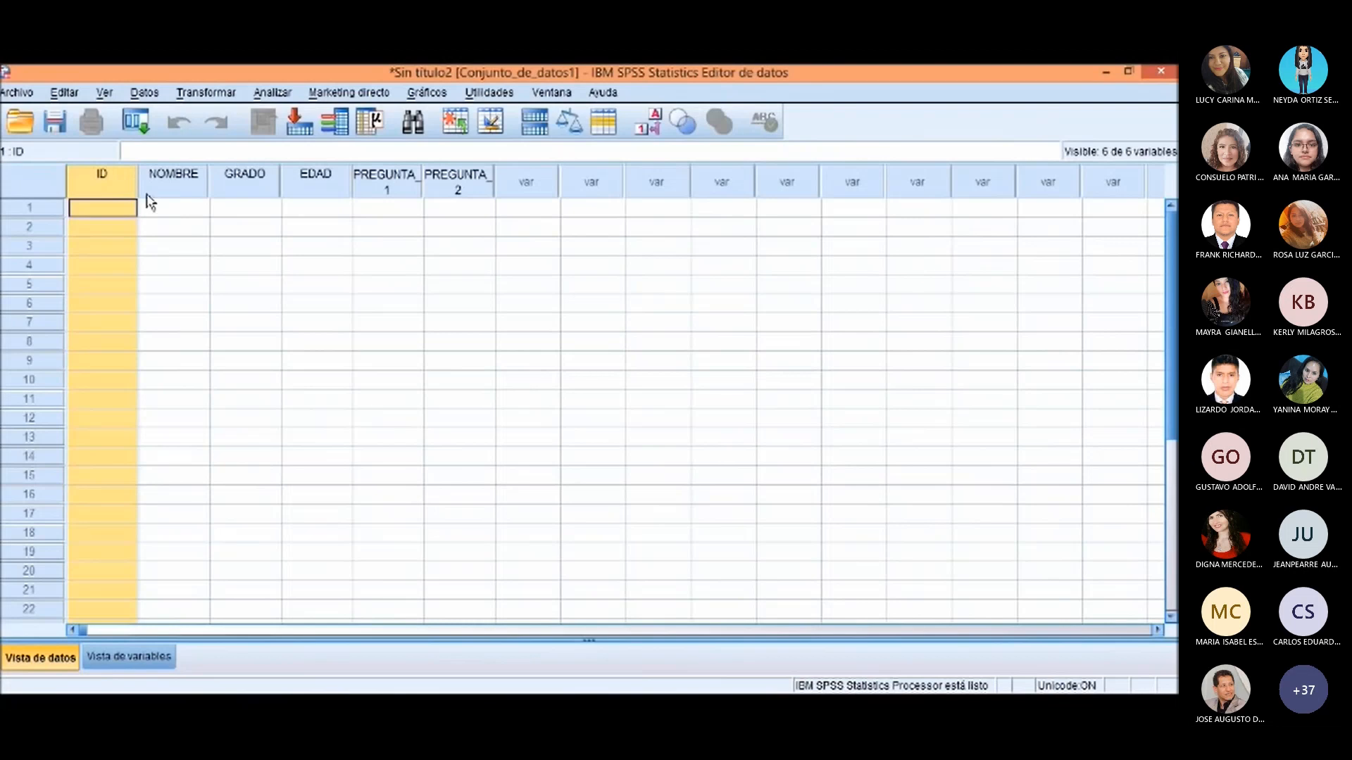
{"action": "left_click", "coordinate": [177, 184]}
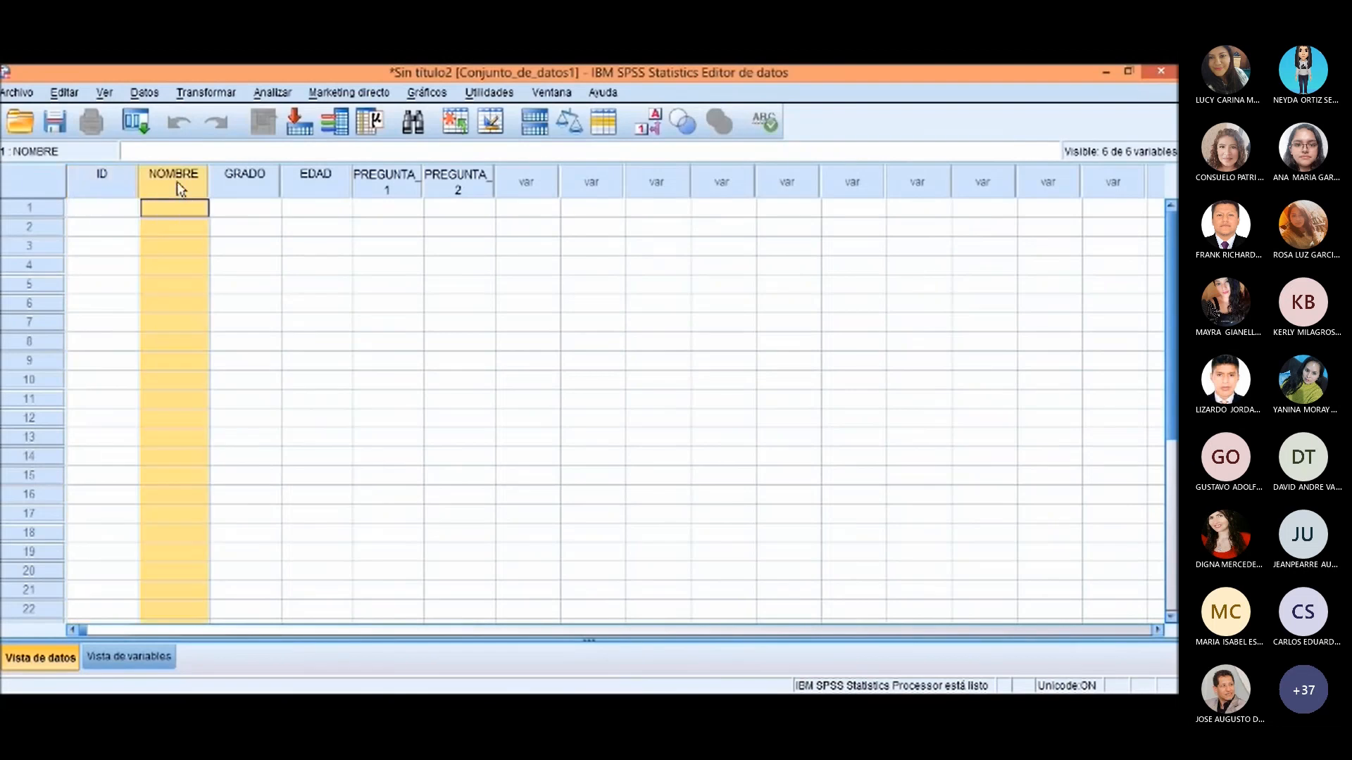
{"action": "left_click", "coordinate": [248, 181]}
{"action": "left_click", "coordinate": [285, 184]}
{"action": "left_click", "coordinate": [387, 189]}
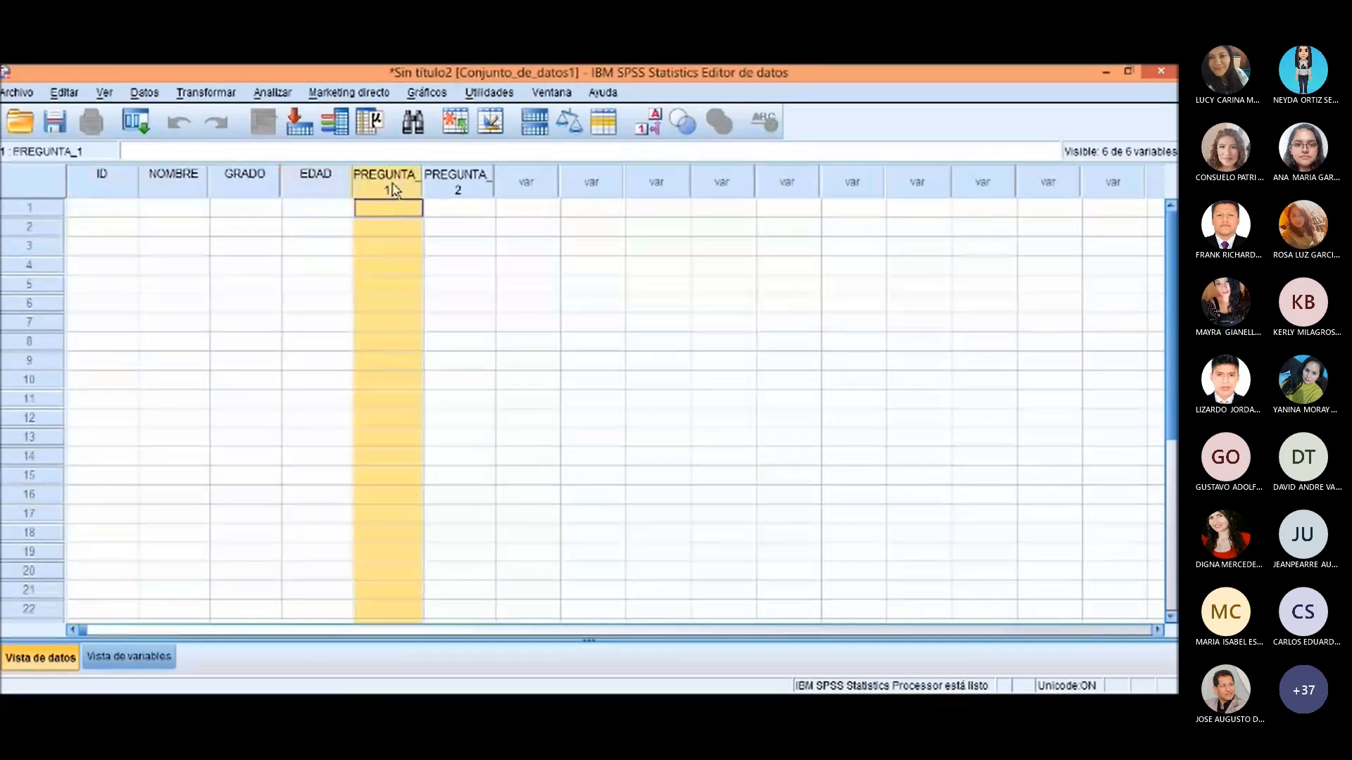
{"action": "left_click", "coordinate": [454, 187]}
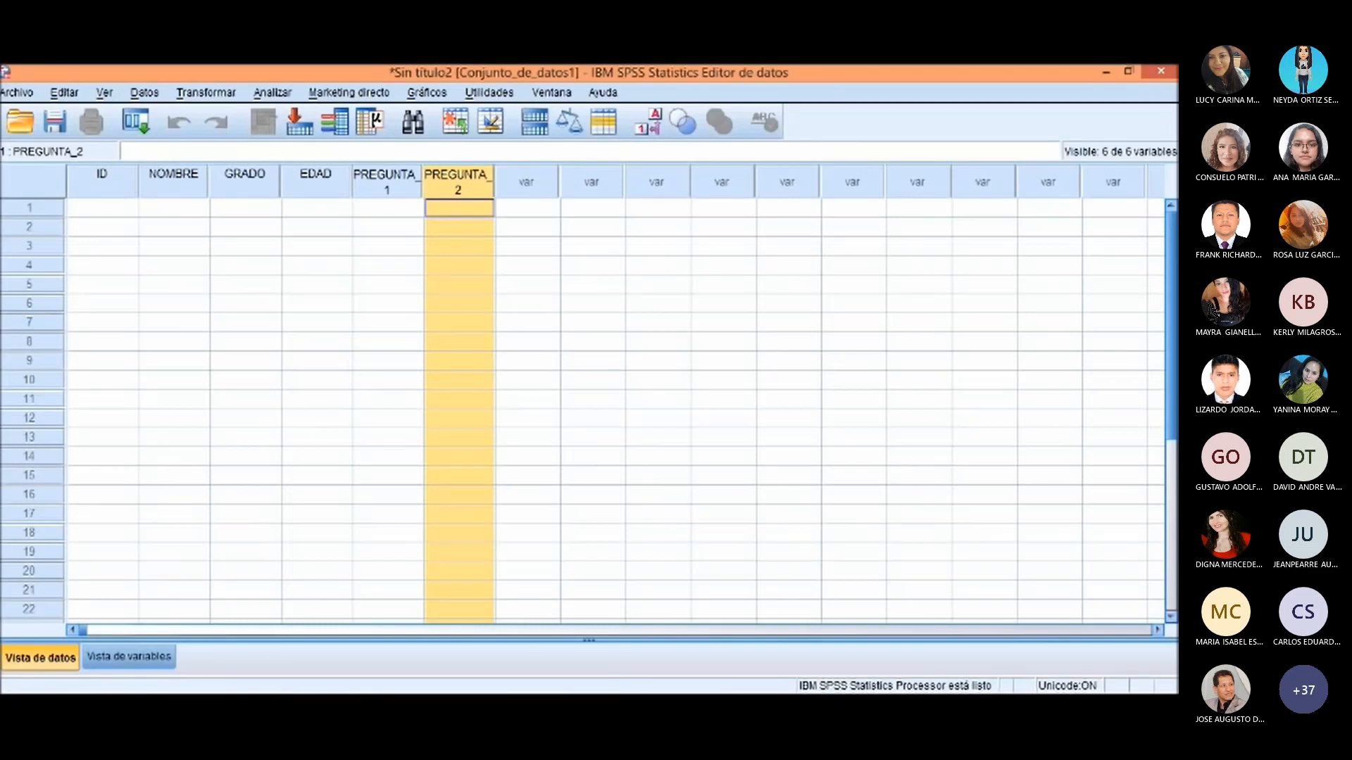
Step: Switch to Hoja2 of the Excel workbook and check the column headers against the SPSS variables
{"action": "key", "text": "alt+Tab"}
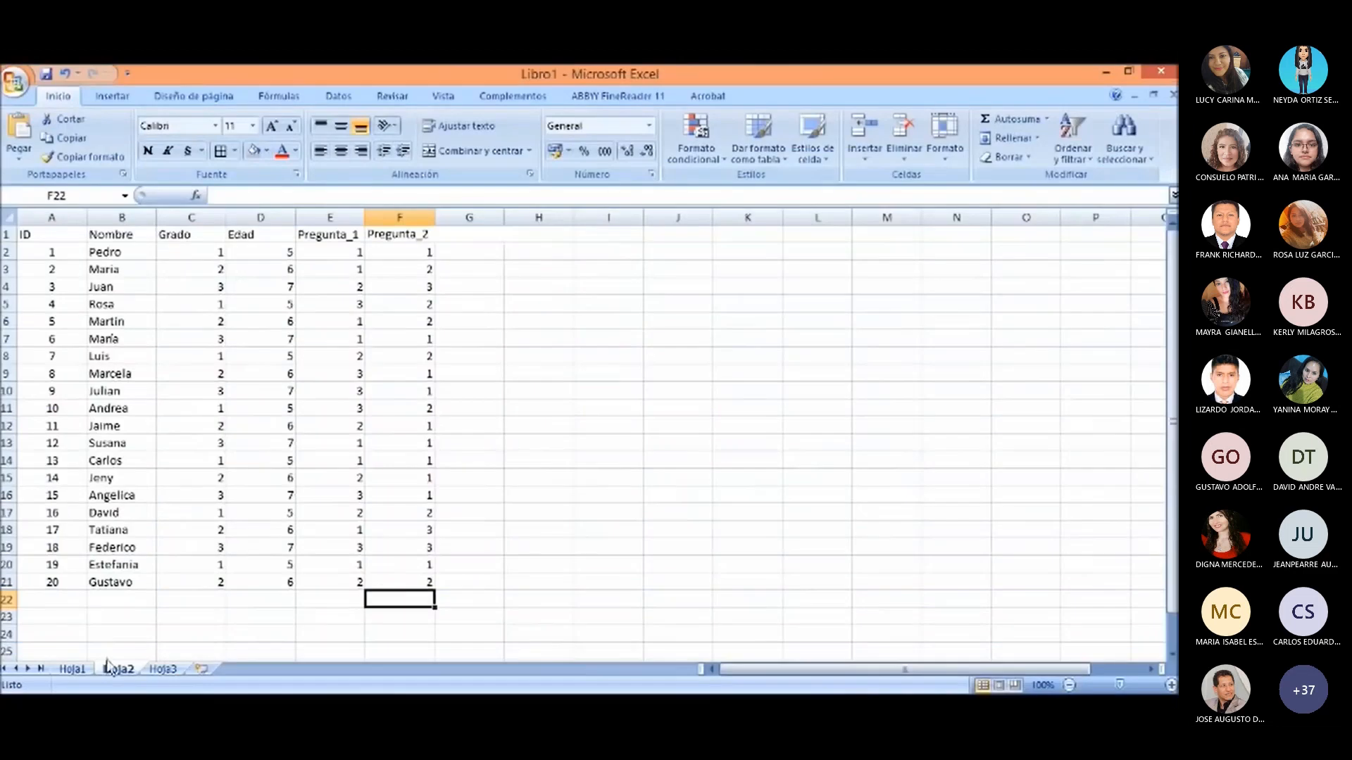
{"action": "left_click_drag", "start_coordinate": [71, 215], "coordinate": [399, 217]}
{"action": "left_click", "coordinate": [60, 233]}
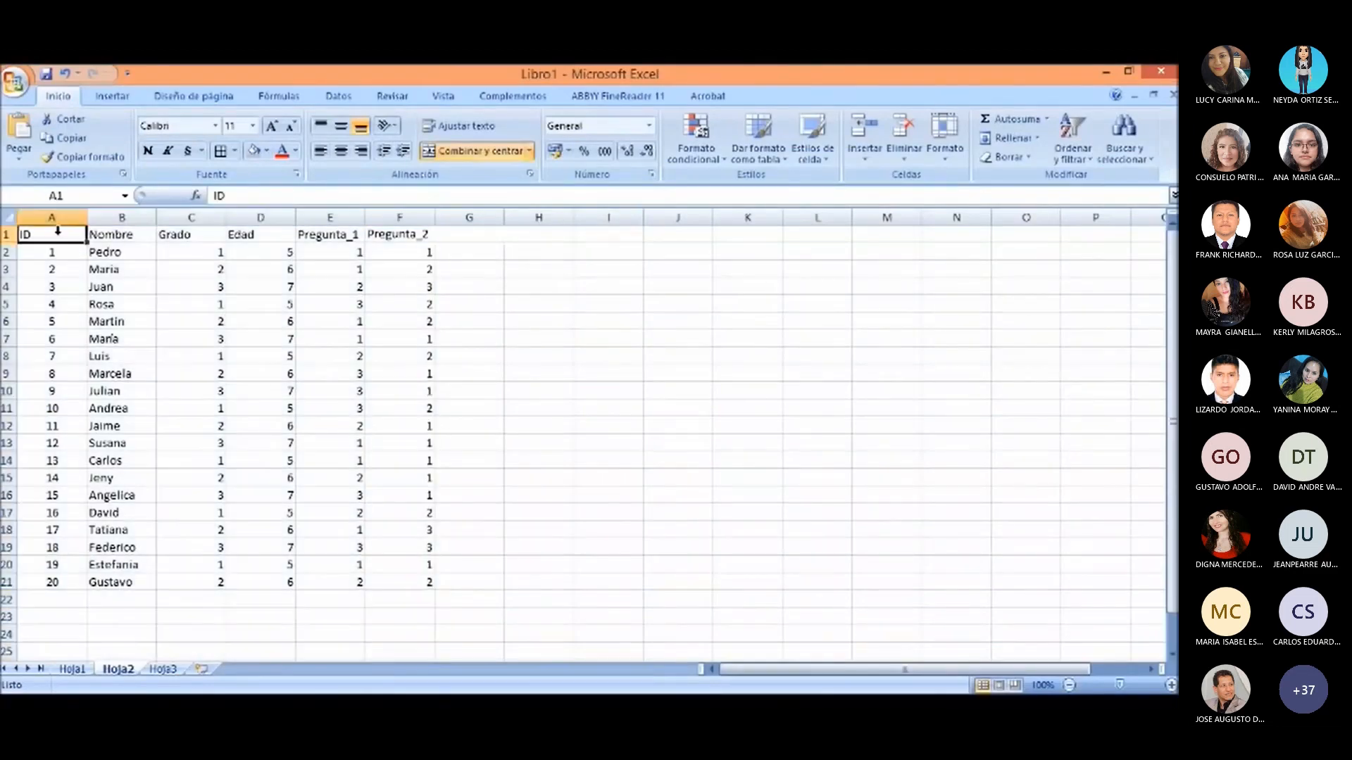
{"action": "left_click", "coordinate": [123, 233]}
{"action": "left_click", "coordinate": [175, 232]}
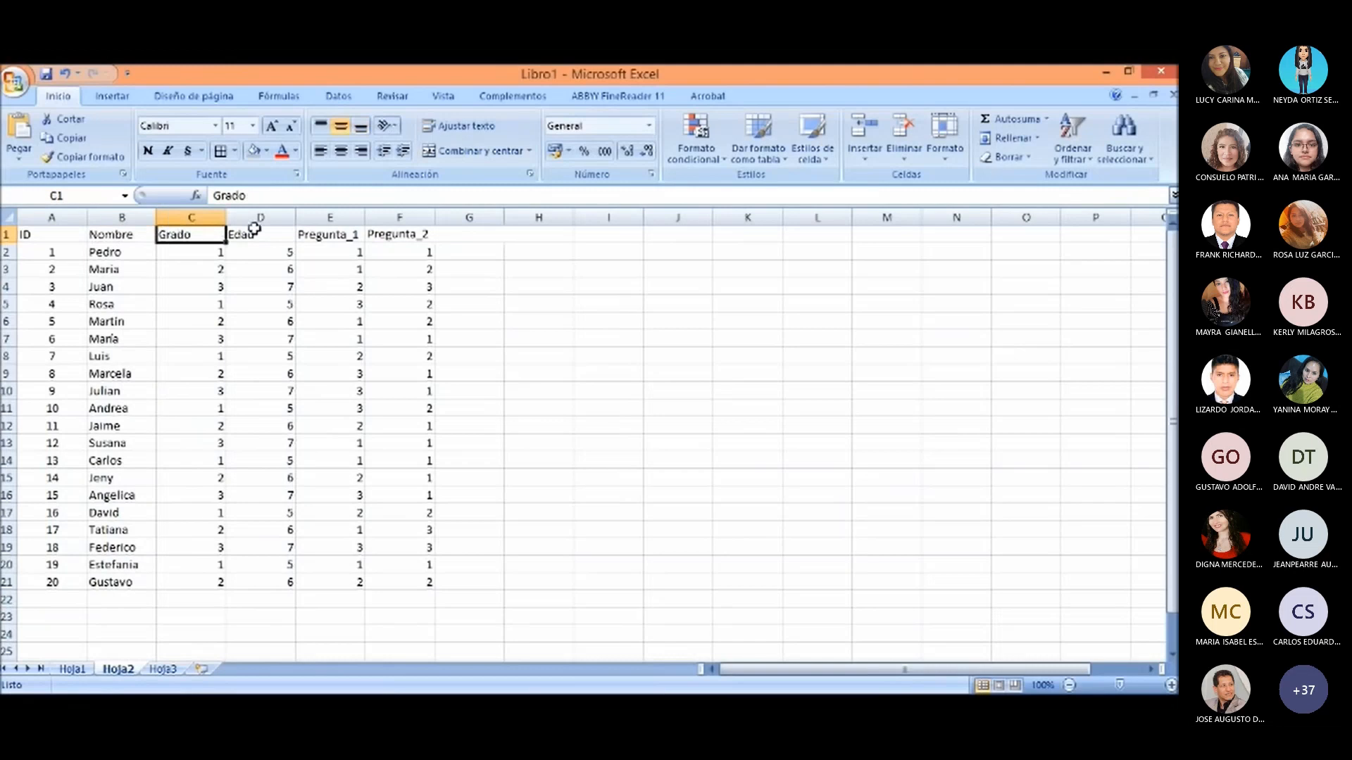
{"action": "left_click", "coordinate": [254, 230]}
{"action": "left_click", "coordinate": [327, 233]}
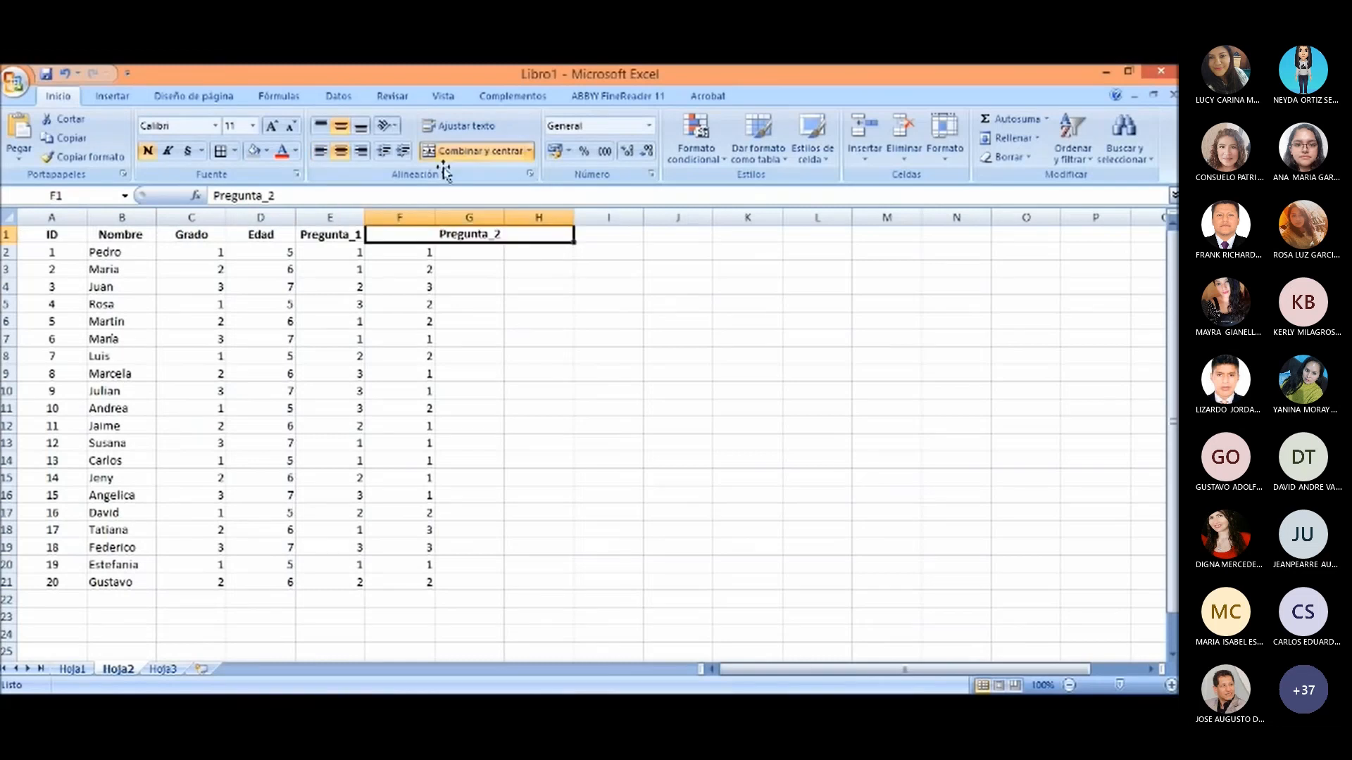
Step: Unmerge the Pregunta_2 header cell and center the headers from ID to Pregunta_2 in row 1 of Hoja2
{"action": "left_click", "coordinate": [475, 150]}
{"action": "left_click", "coordinate": [479, 269]}
{"action": "left_click_drag", "start_coordinate": [408, 234], "coordinate": [81, 234]}
{"action": "left_click", "coordinate": [340, 151]}
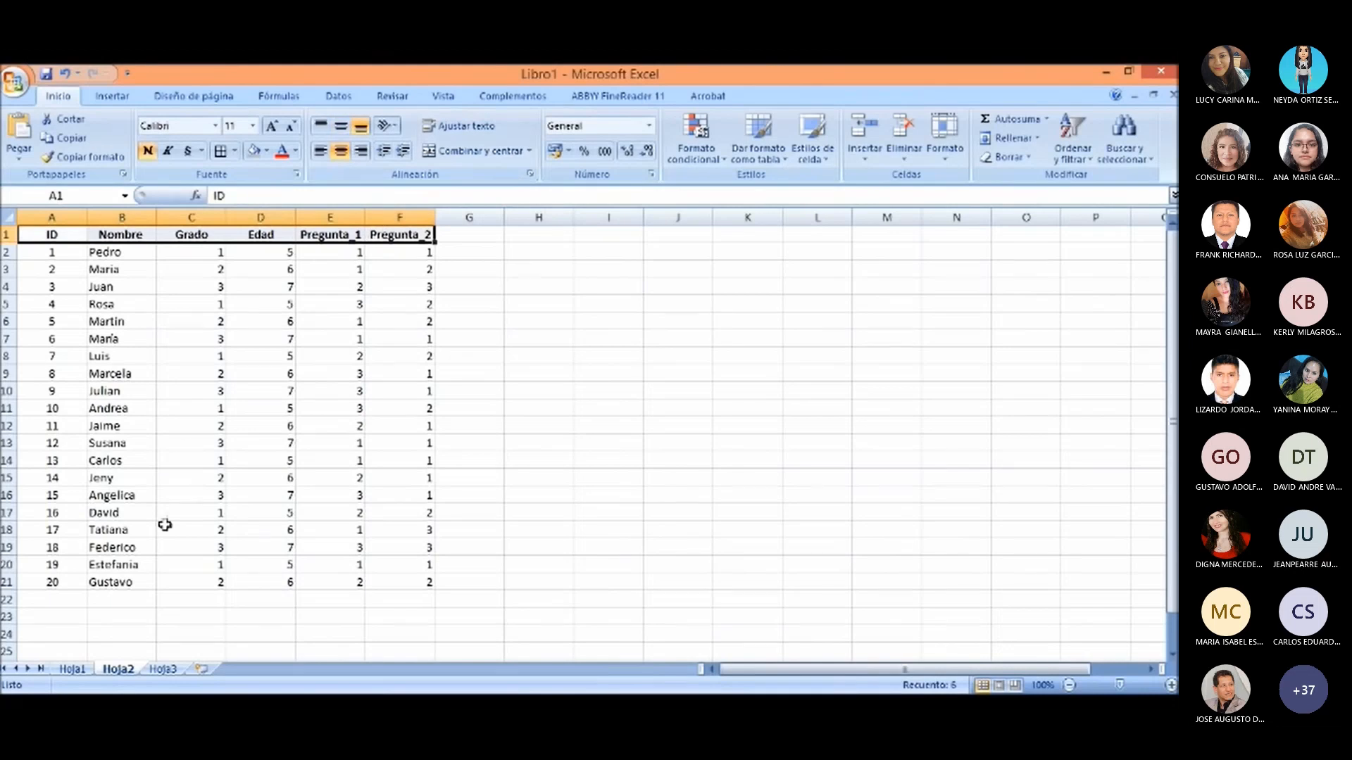
{"action": "left_click", "coordinate": [490, 442]}
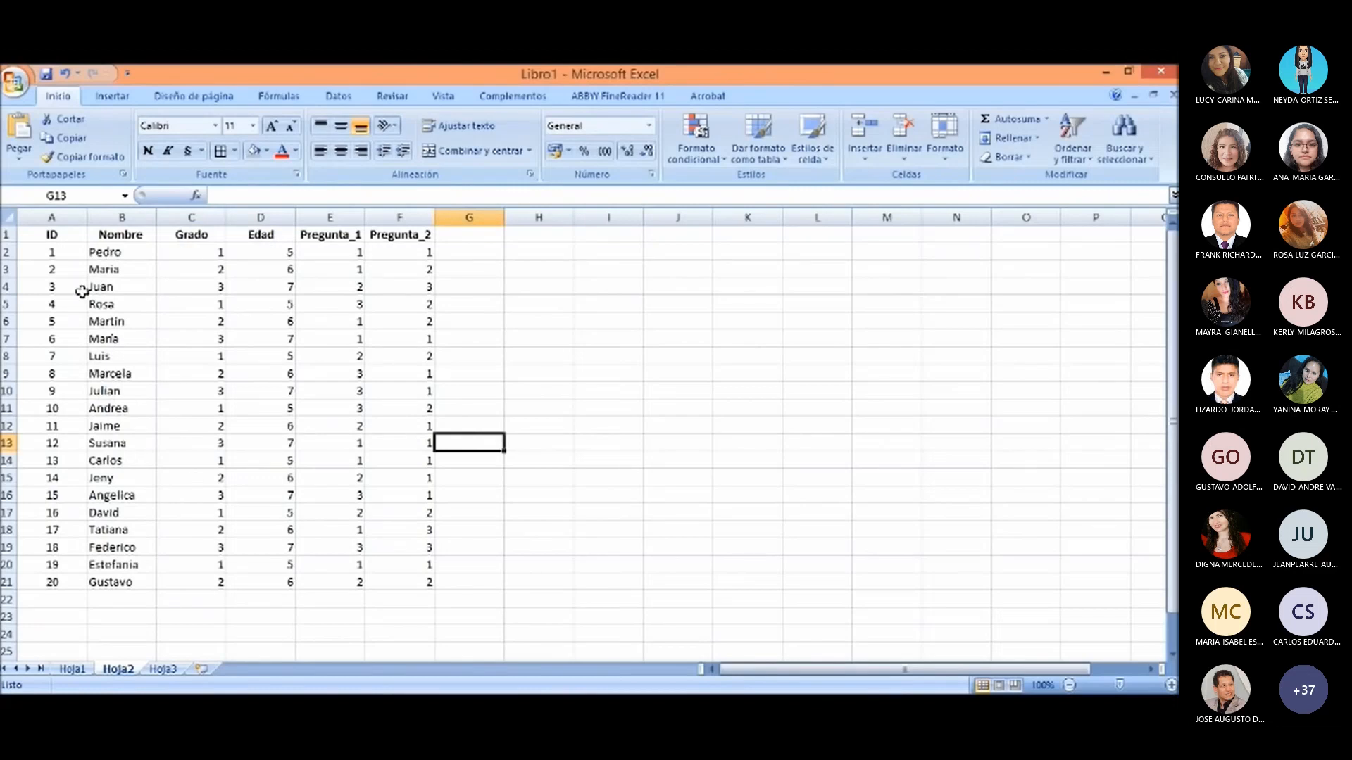
Step: Review the participant records in Hoja2, checking the first row's fields and the numeric codes from Grado to Pregunta_2
{"action": "left_click", "coordinate": [58, 250]}
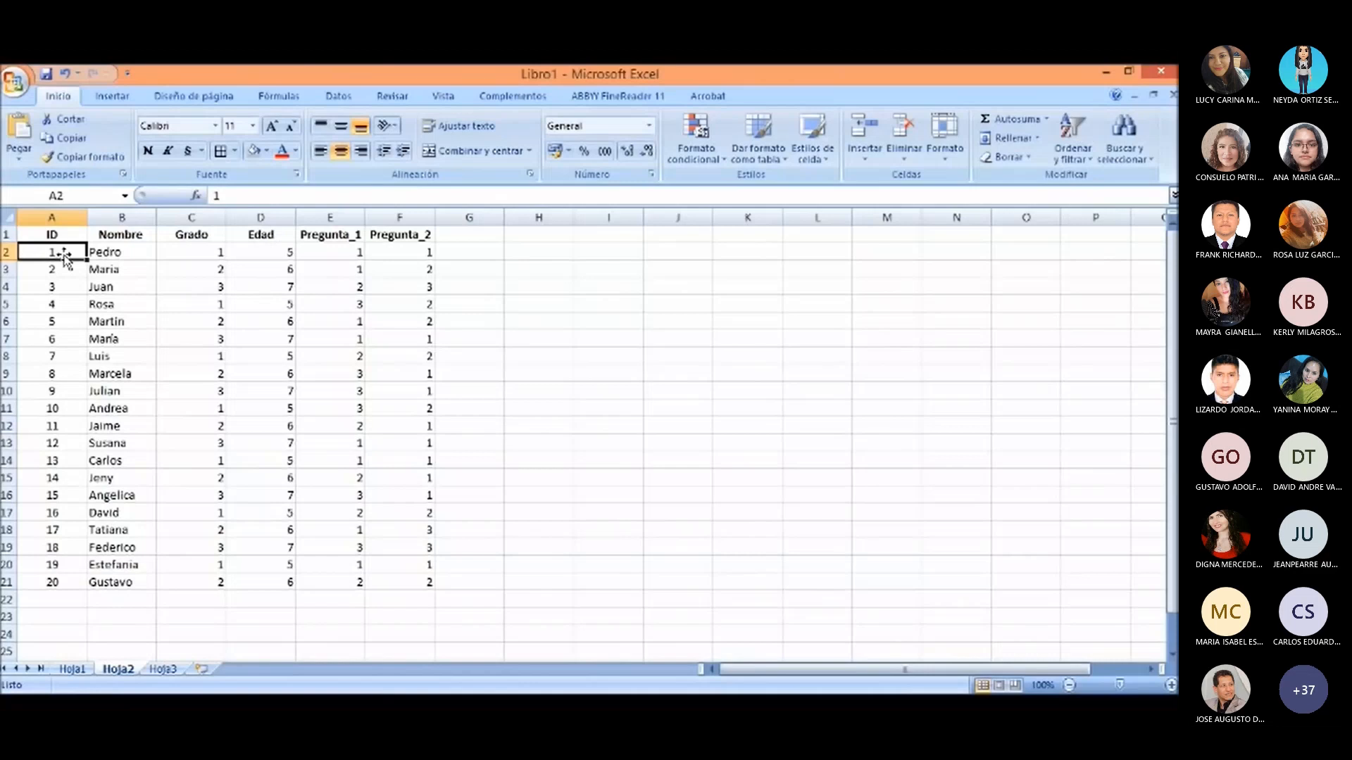
{"action": "left_click", "coordinate": [107, 255]}
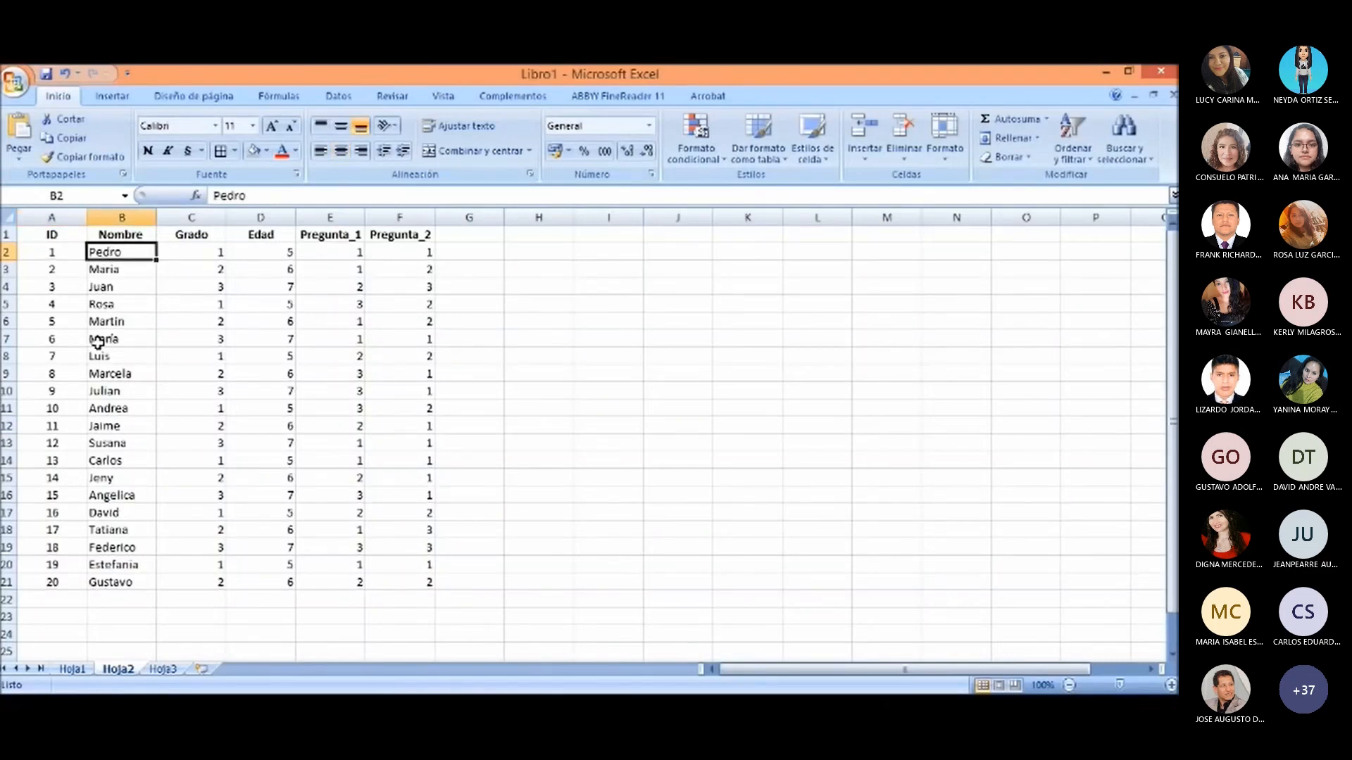
{"action": "left_click", "coordinate": [188, 256]}
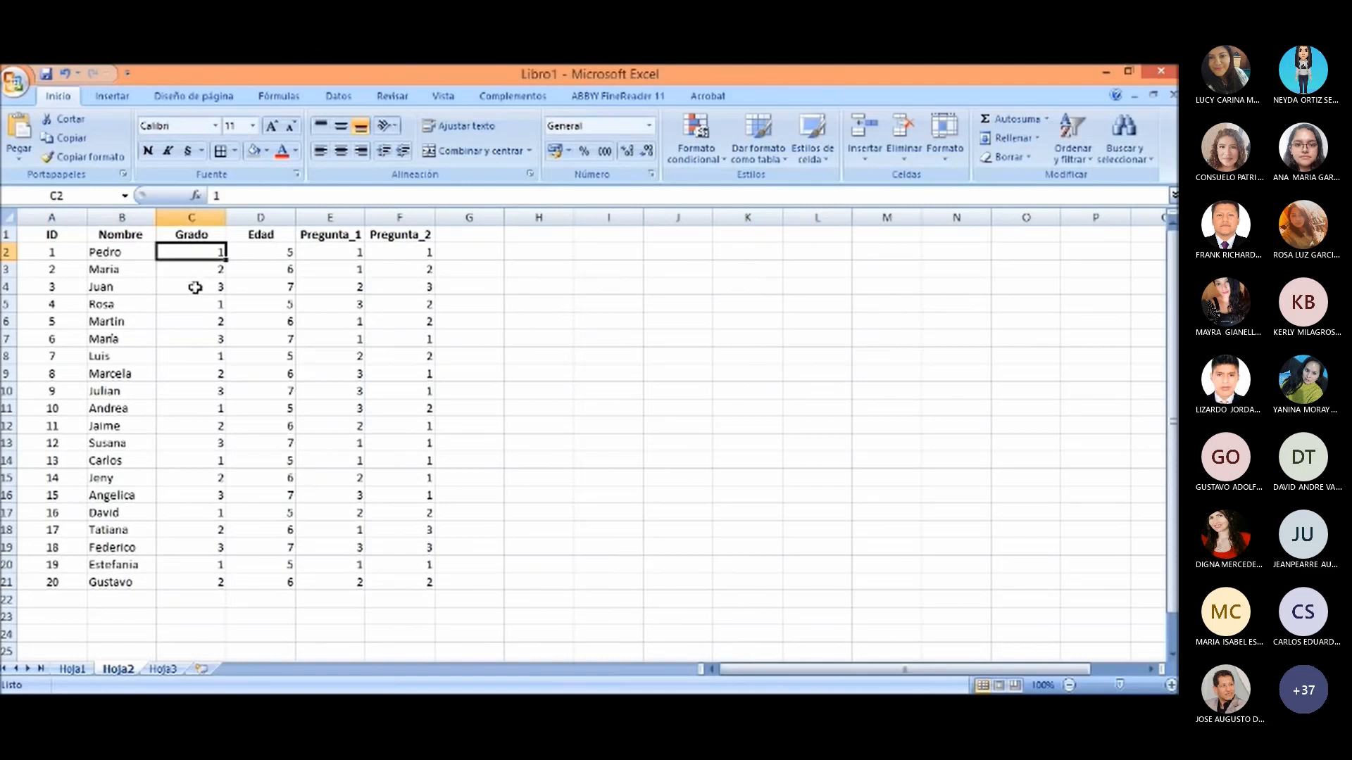
{"action": "left_click", "coordinate": [281, 253]}
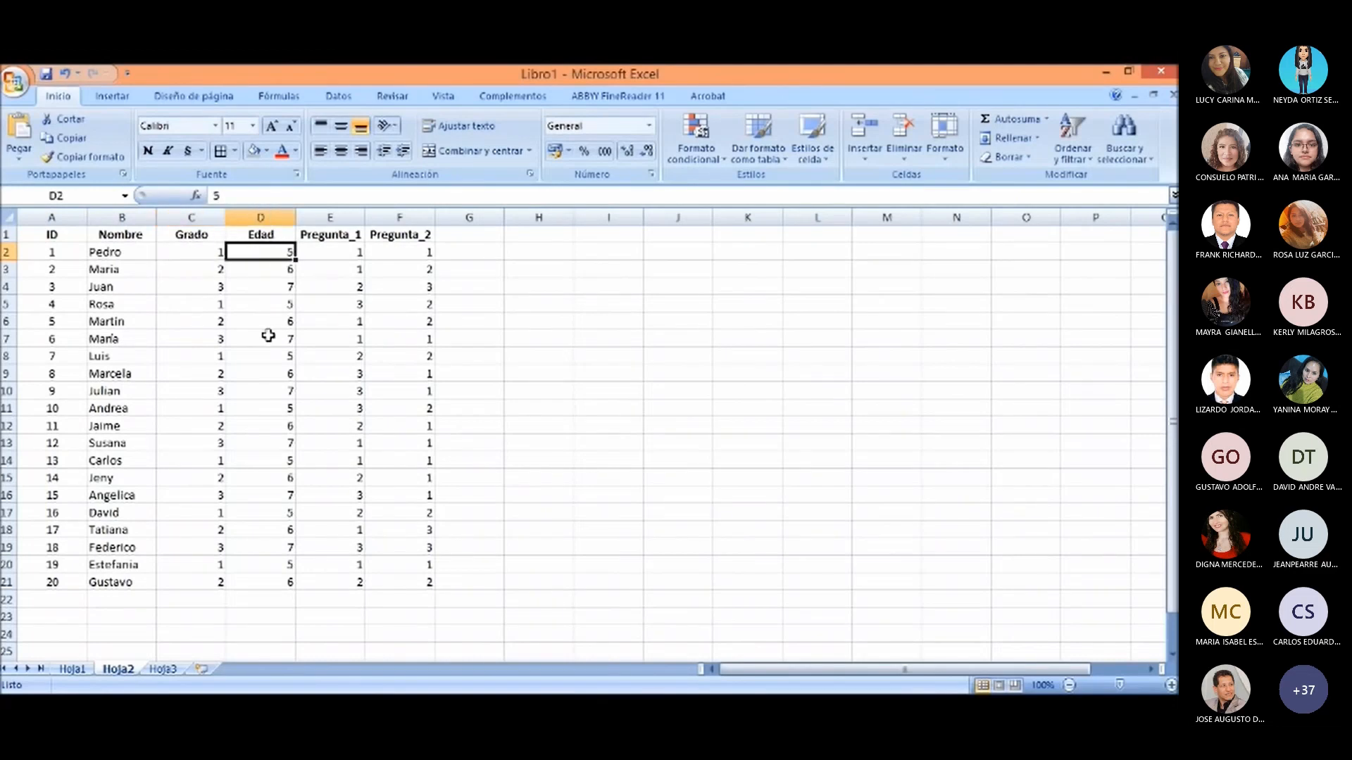
{"action": "left_click", "coordinate": [203, 253]}
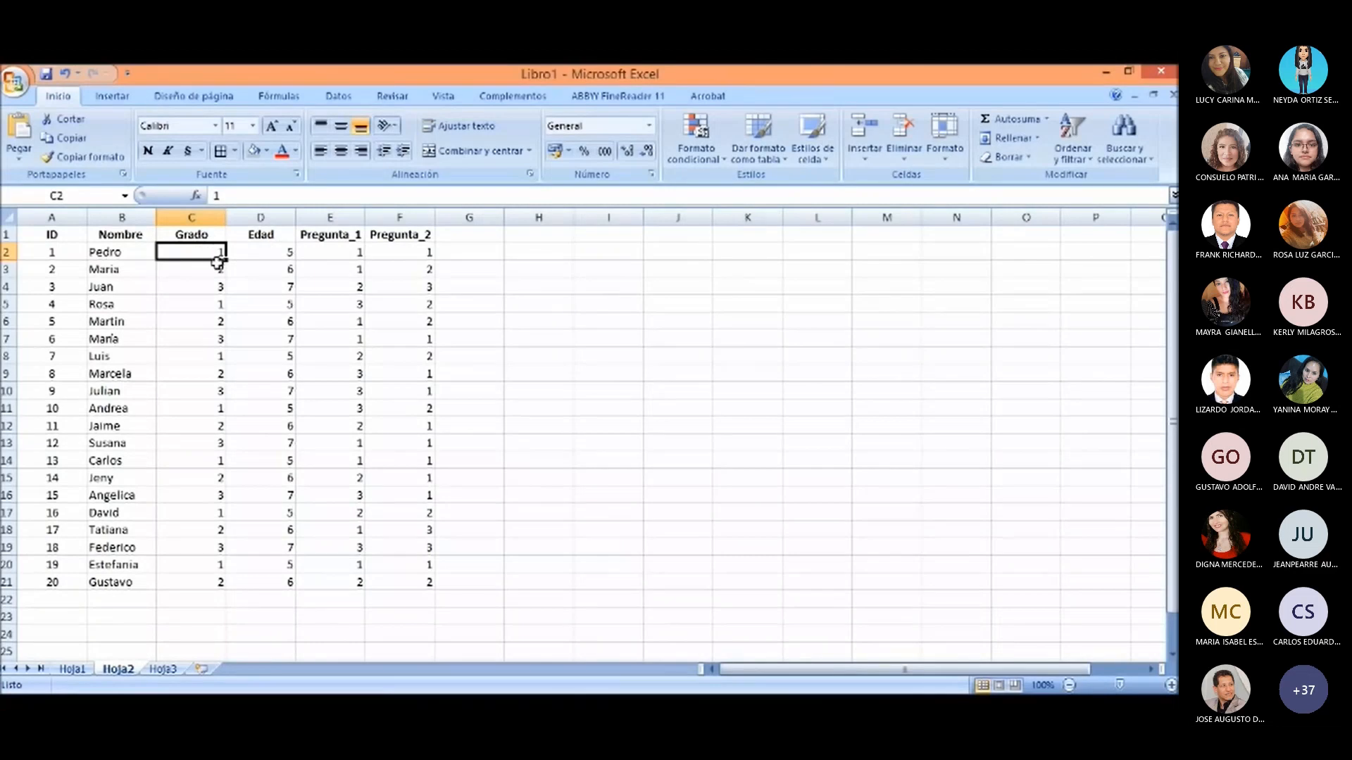
{"action": "left_click_drag", "start_coordinate": [213, 253], "coordinate": [379, 582]}
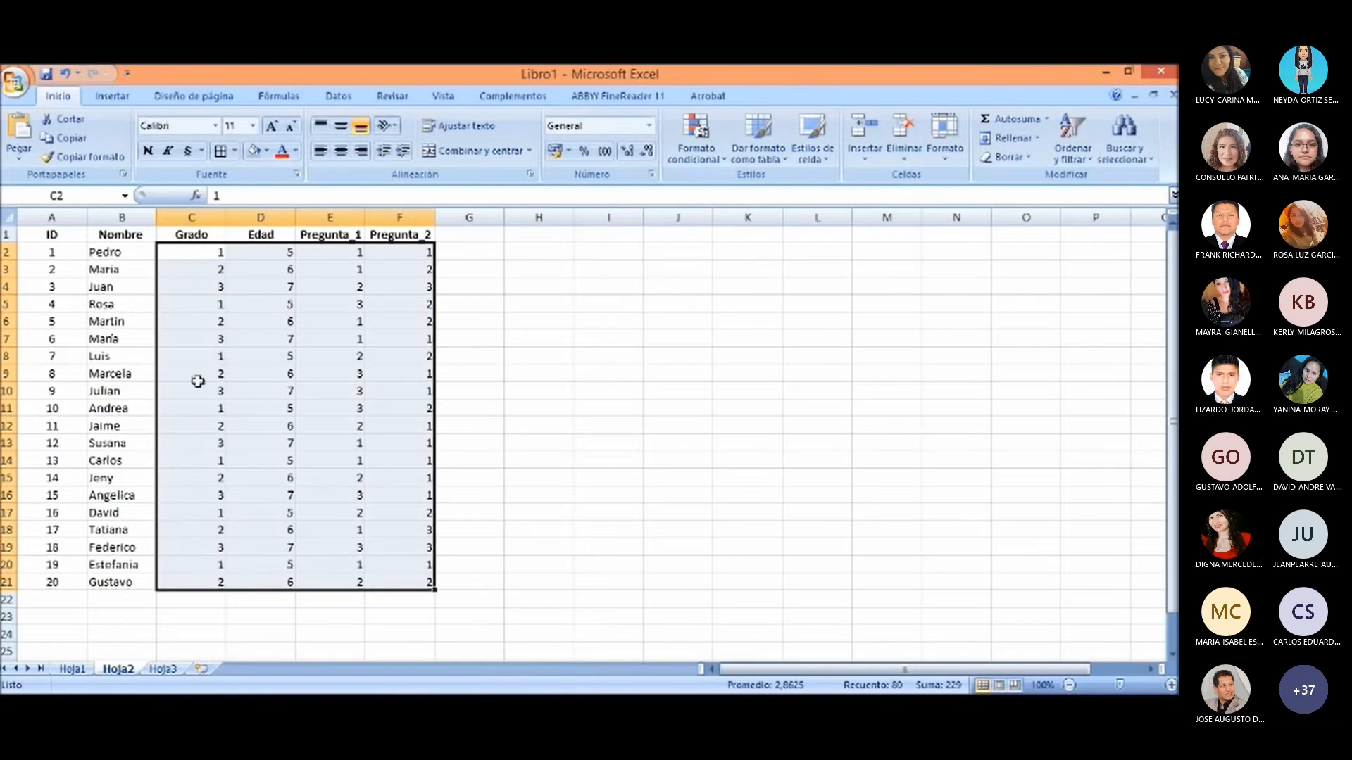
{"action": "left_click", "coordinate": [165, 313]}
{"action": "left_click", "coordinate": [201, 256]}
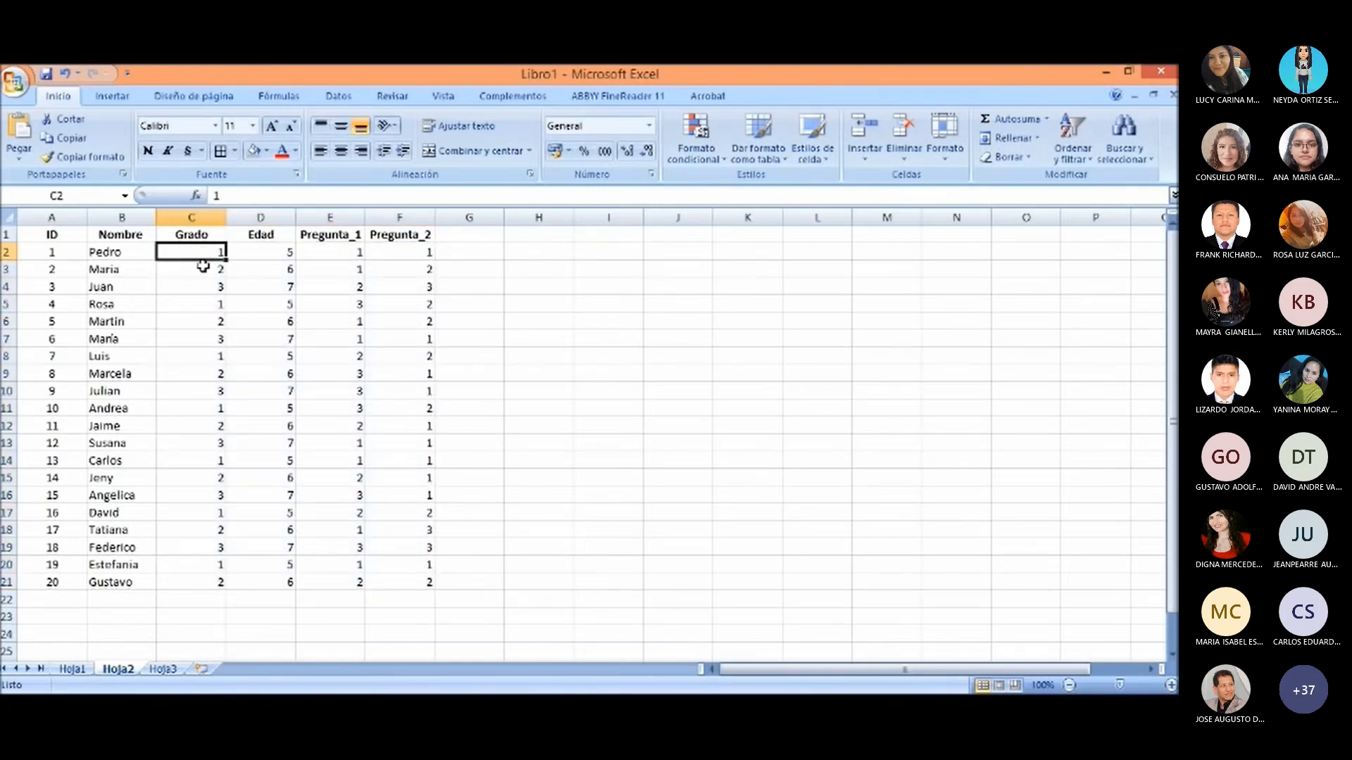
Step: Return to the SPSS variable view and check the value labels defined for GRADO
{"action": "mouse_move", "coordinate": [305, 694]}
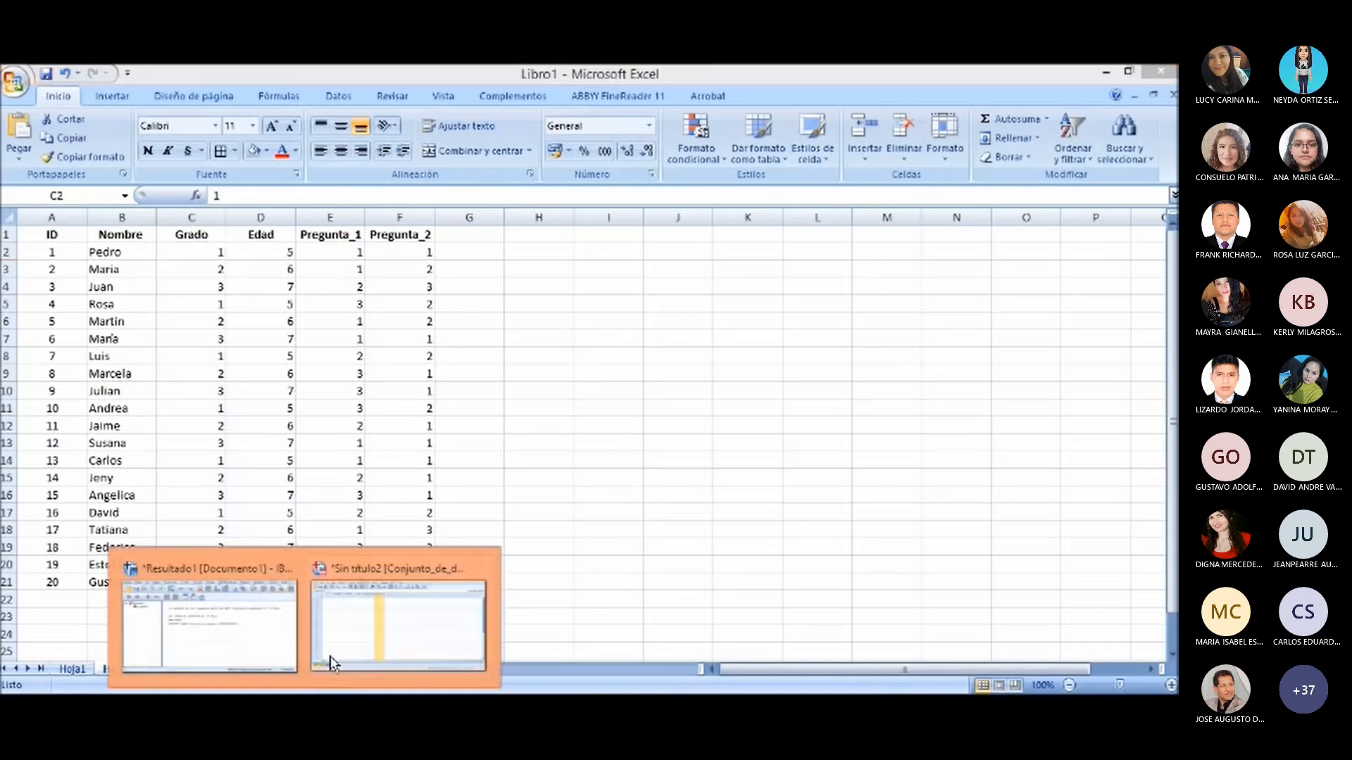
{"action": "left_click", "coordinate": [353, 636]}
{"action": "left_click", "coordinate": [157, 662]}
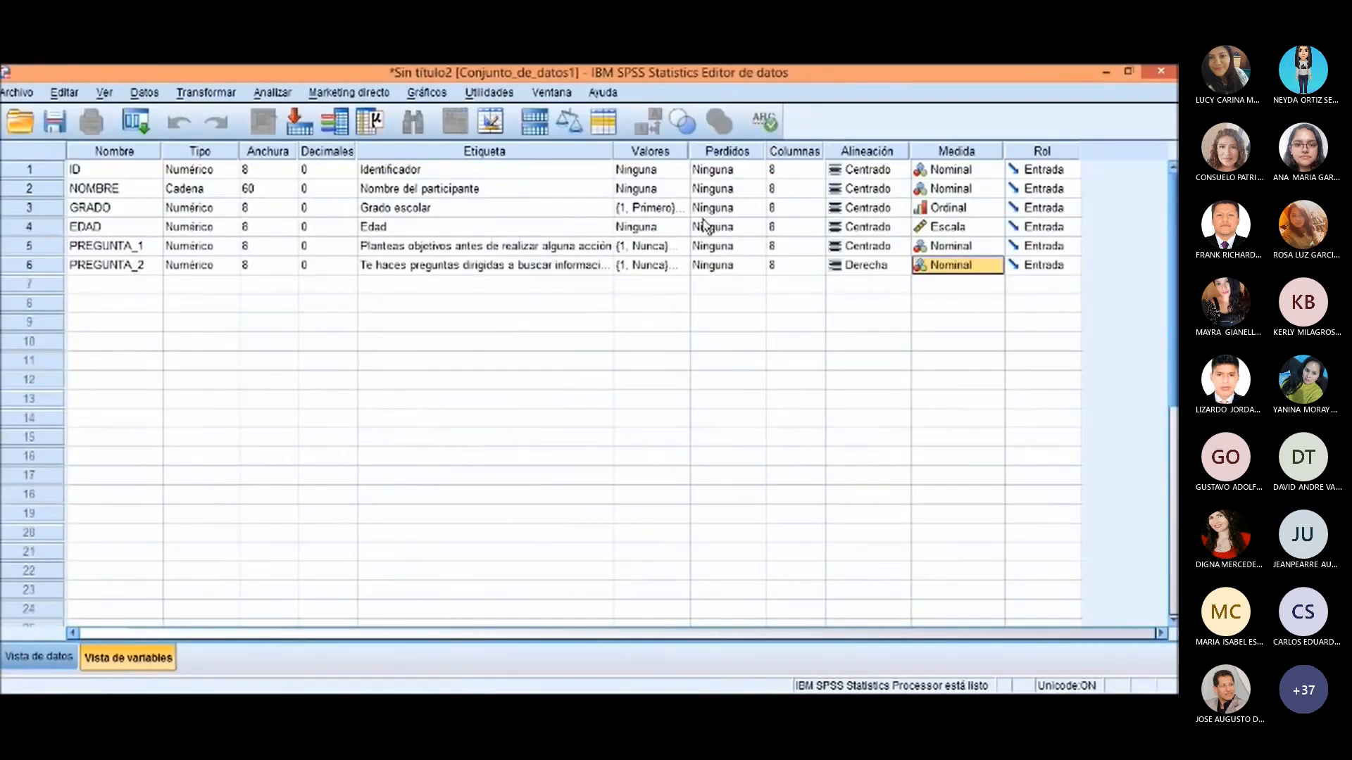
{"action": "left_click", "coordinate": [666, 212]}
{"action": "left_click", "coordinate": [680, 207]}
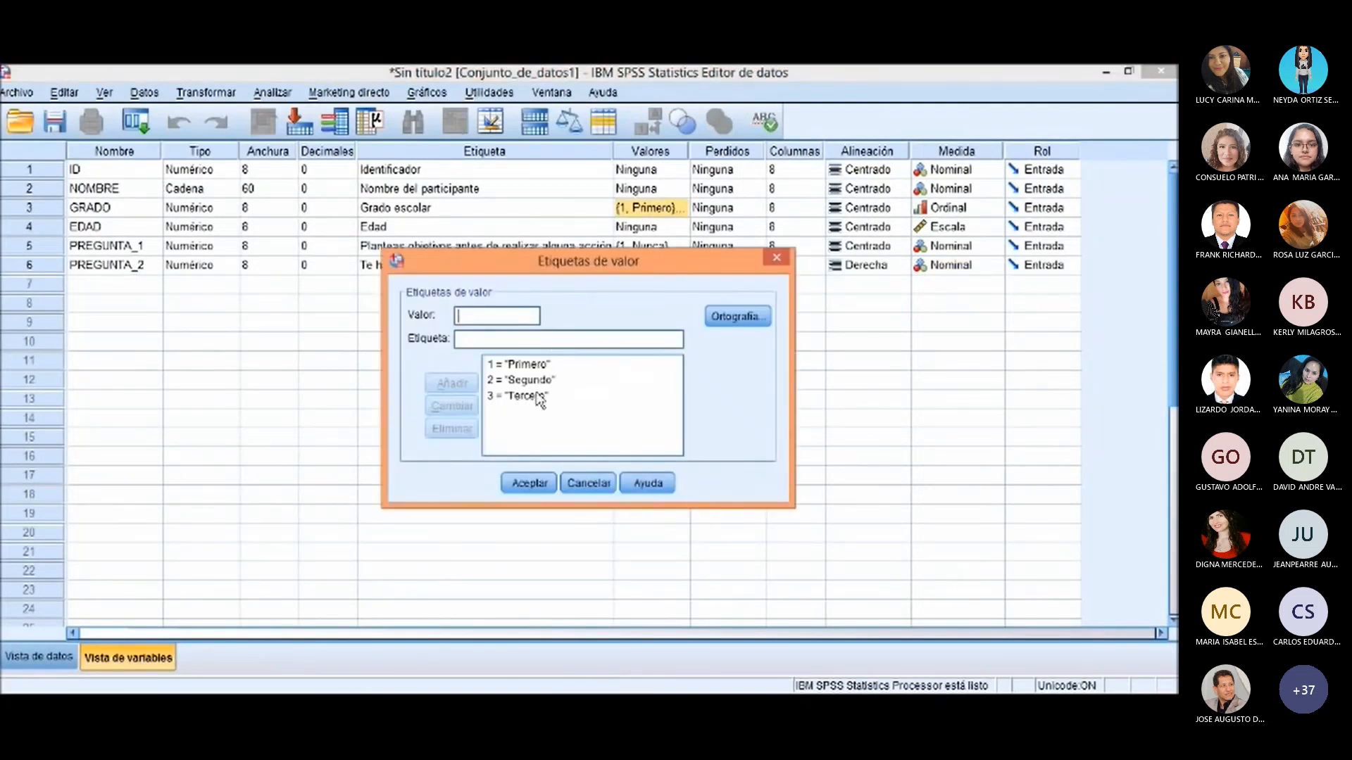
{"action": "left_click", "coordinate": [535, 486]}
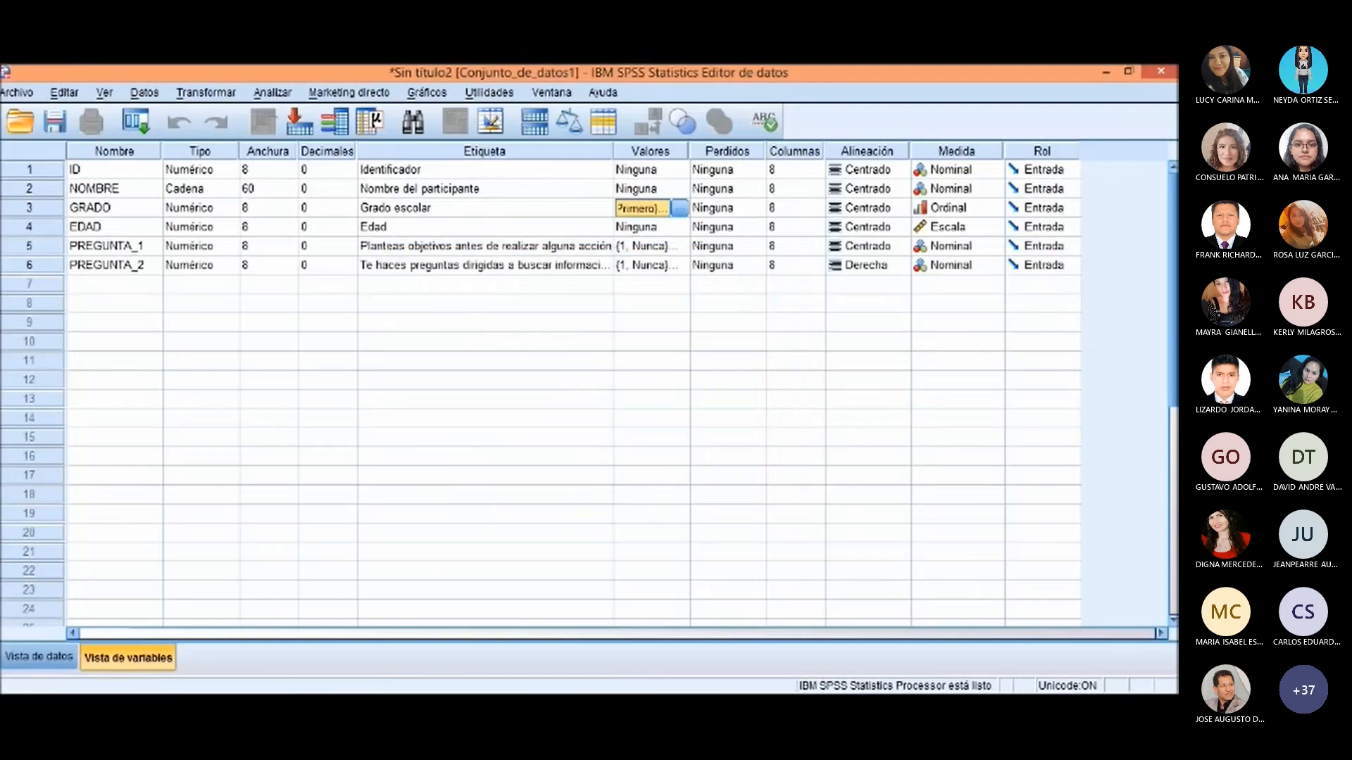
Step: Switch back to Excel and check the Edad and Pregunta_1 values of the first participant
{"action": "key", "text": "alt+Tab"}
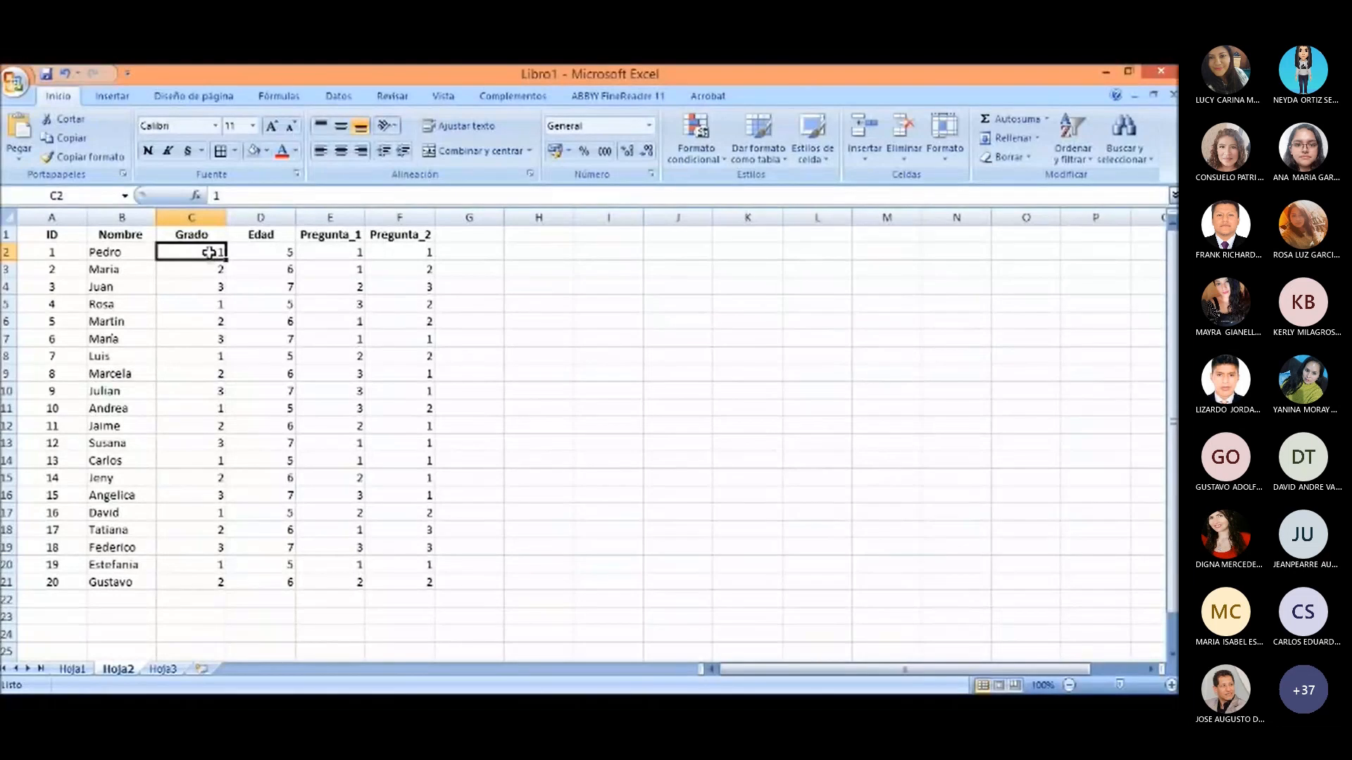
{"action": "left_click", "coordinate": [267, 254]}
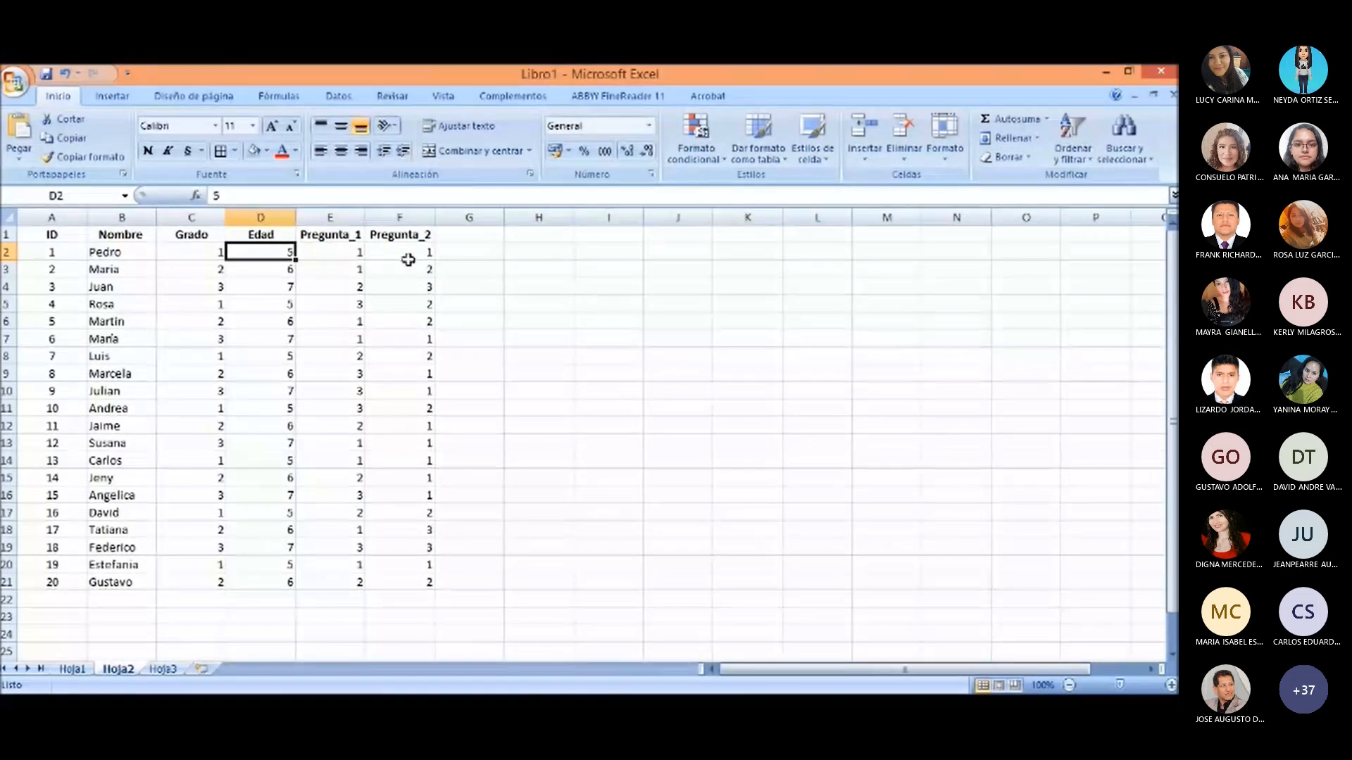
{"action": "left_click", "coordinate": [349, 252]}
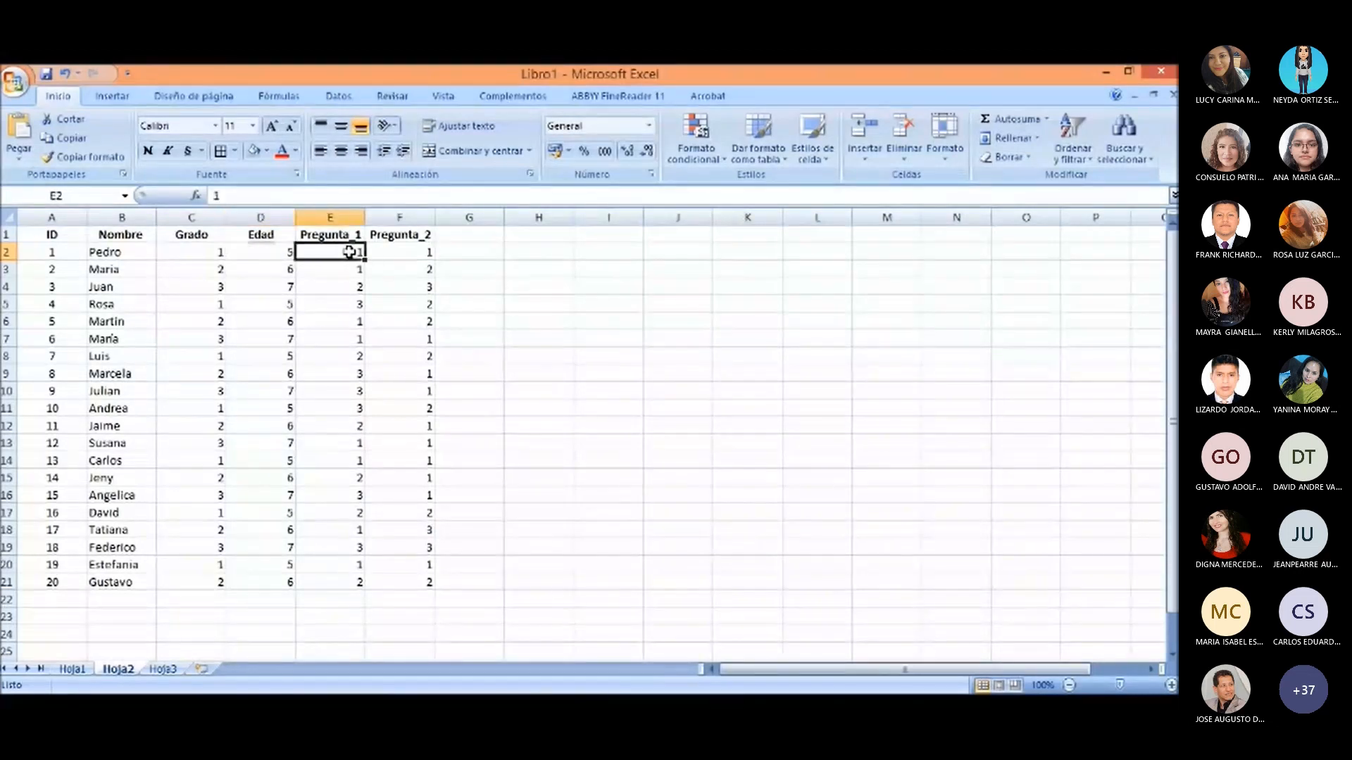
Step: Check the first participant's Pregunta_1 and Pregunta_2 codes in row 2 of Hoja2
{"action": "left_click", "coordinate": [409, 254]}
{"action": "left_click", "coordinate": [357, 253]}
{"action": "left_click", "coordinate": [415, 251]}
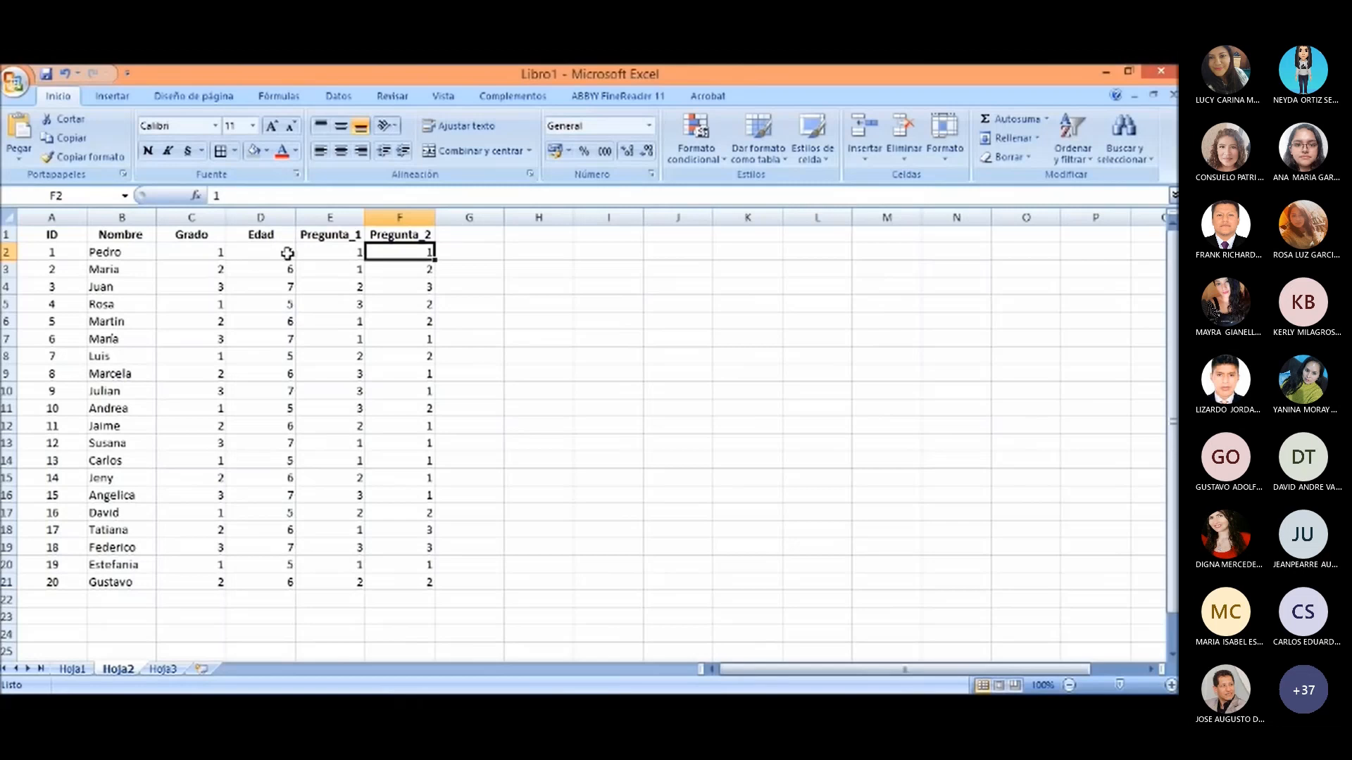
{"action": "left_click", "coordinate": [358, 251]}
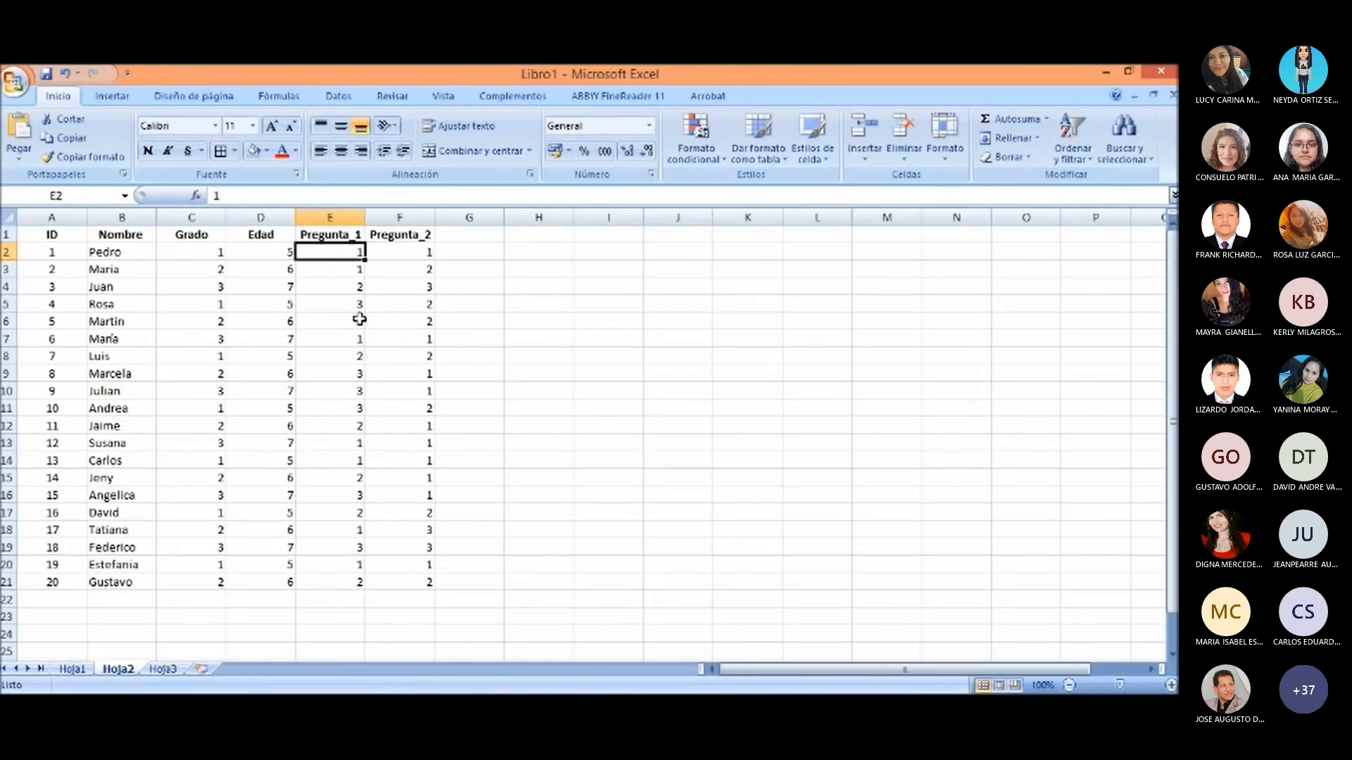
{"action": "left_click", "coordinate": [420, 252]}
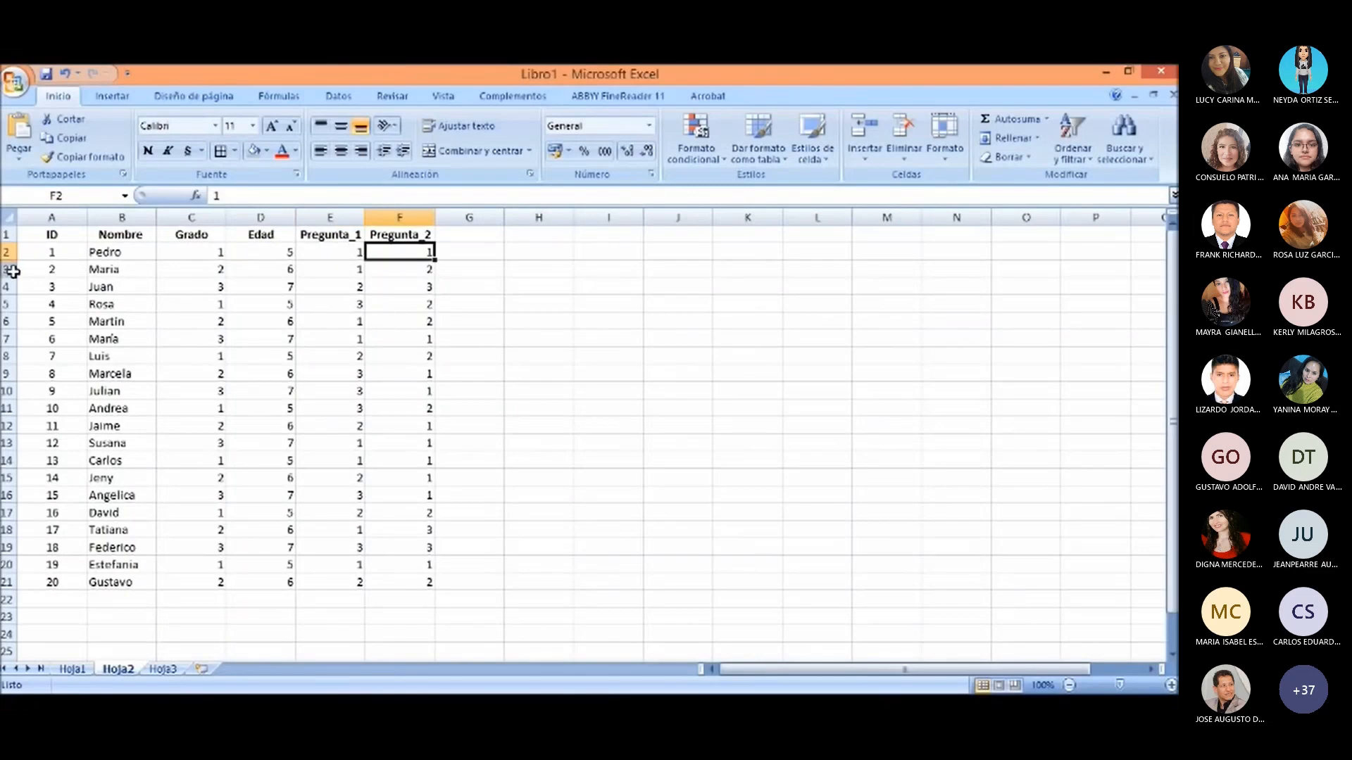
Step: Review the remaining participant records in Hoja2, going through the second participant's fields from ID to Pregunta_2
{"action": "left_click_drag", "start_coordinate": [47, 270], "coordinate": [394, 578]}
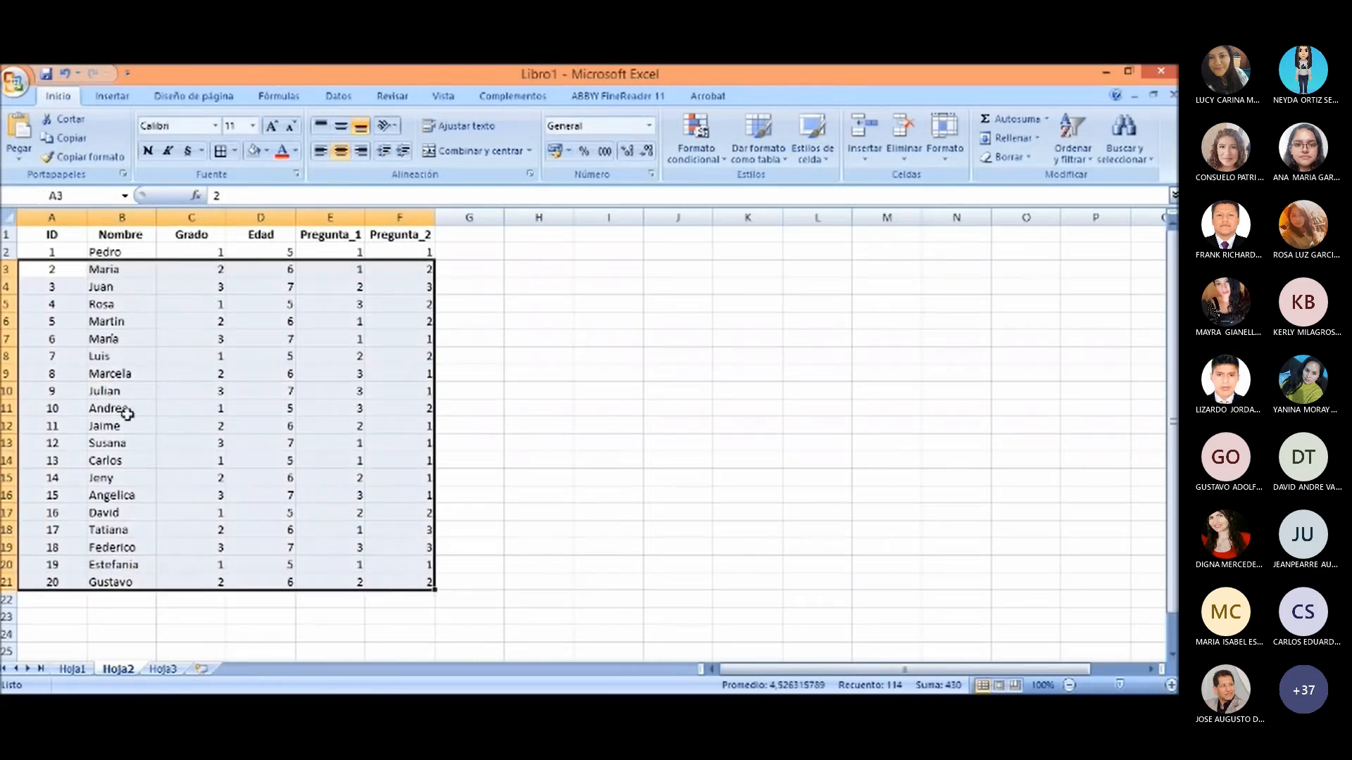
{"action": "left_click", "coordinate": [73, 270]}
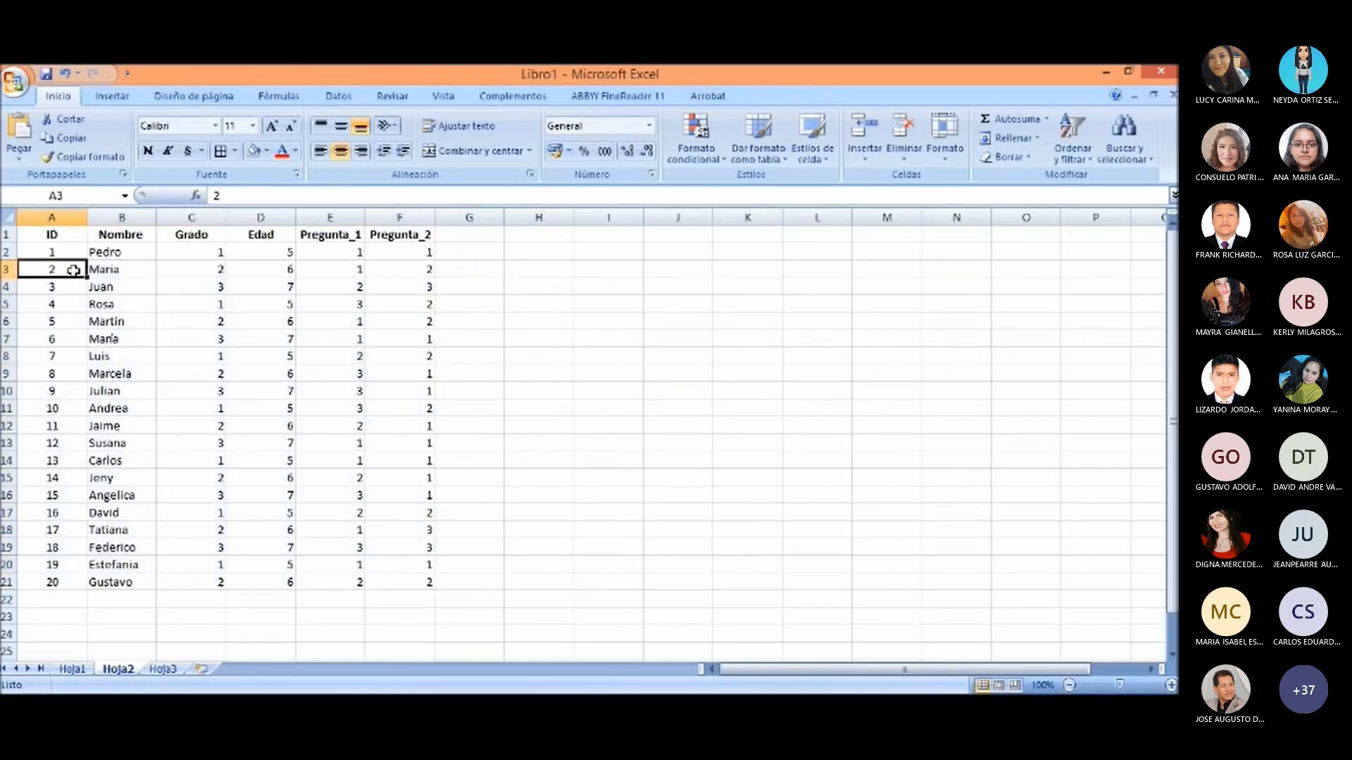
{"action": "left_click", "coordinate": [128, 273]}
{"action": "left_click", "coordinate": [193, 269]}
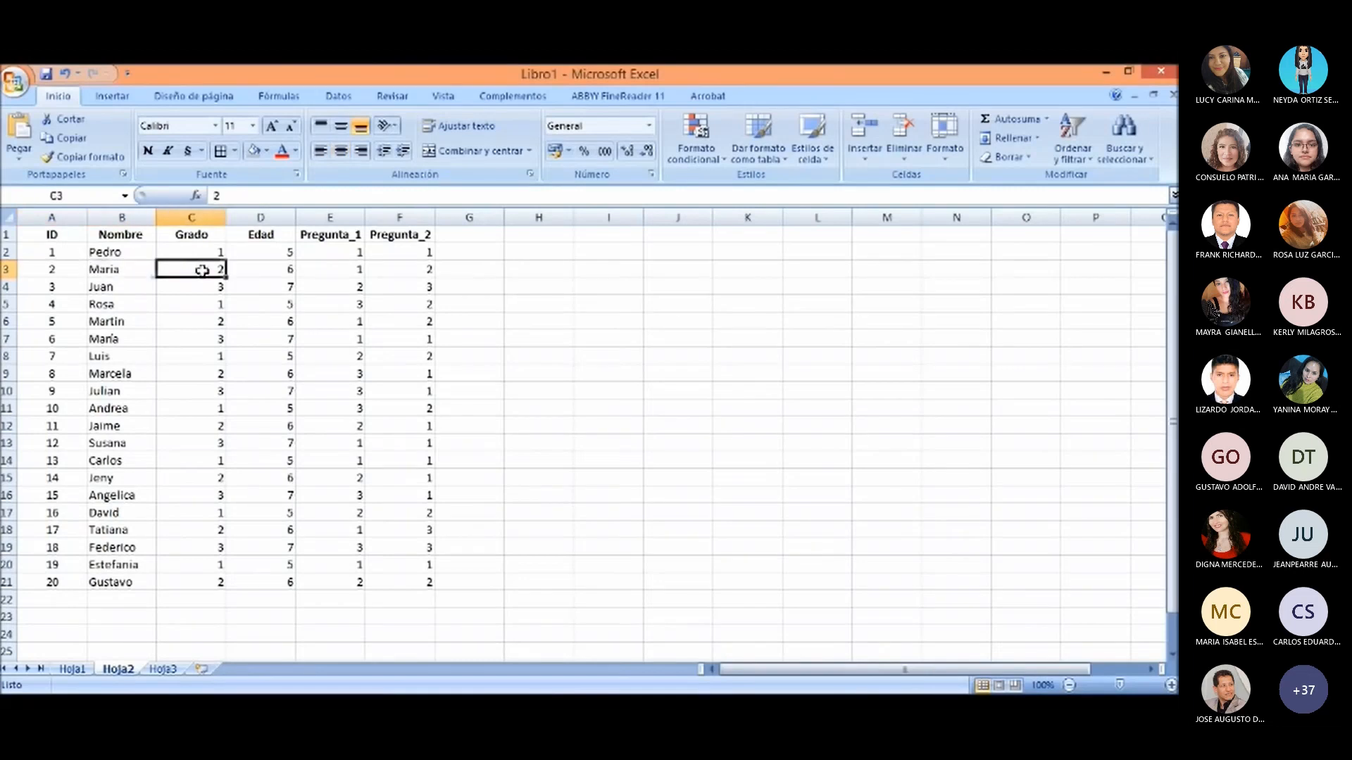
{"action": "left_click", "coordinate": [281, 271]}
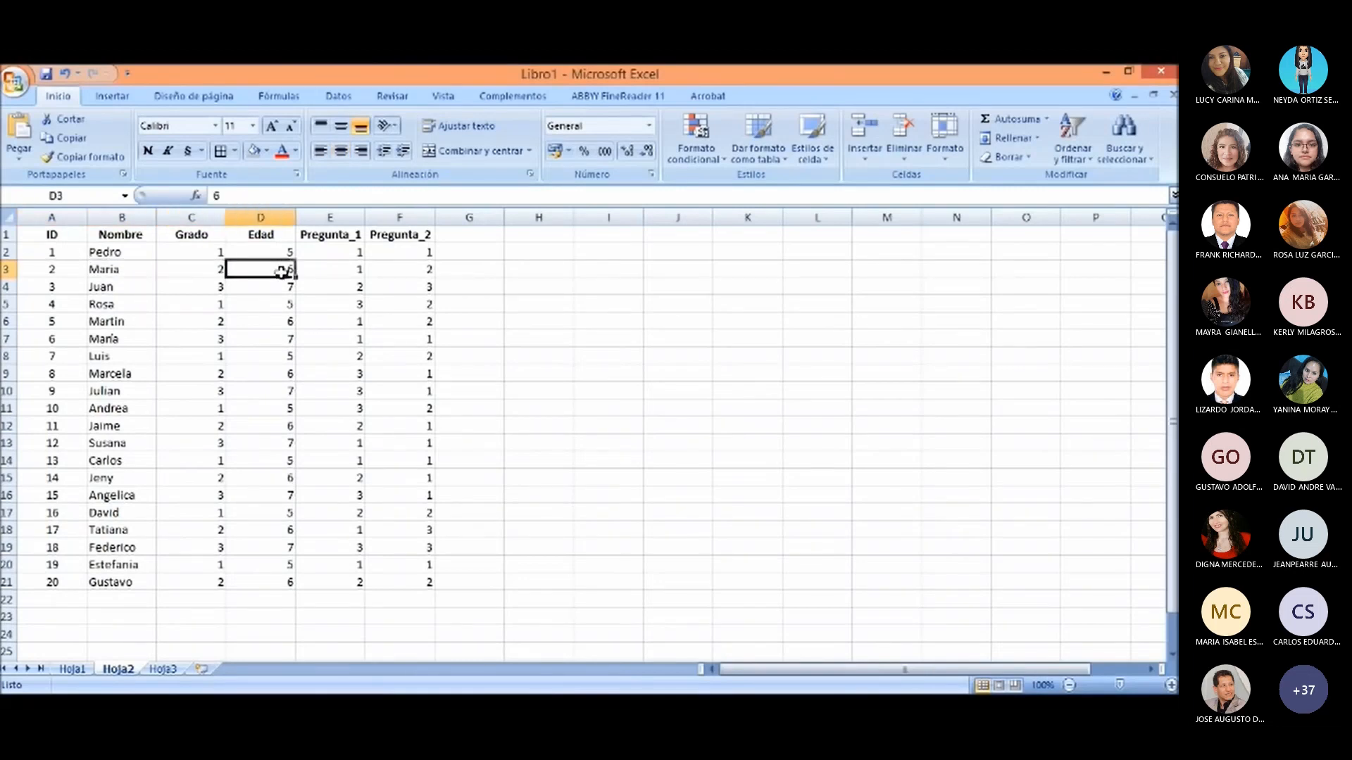
{"action": "left_click", "coordinate": [343, 270]}
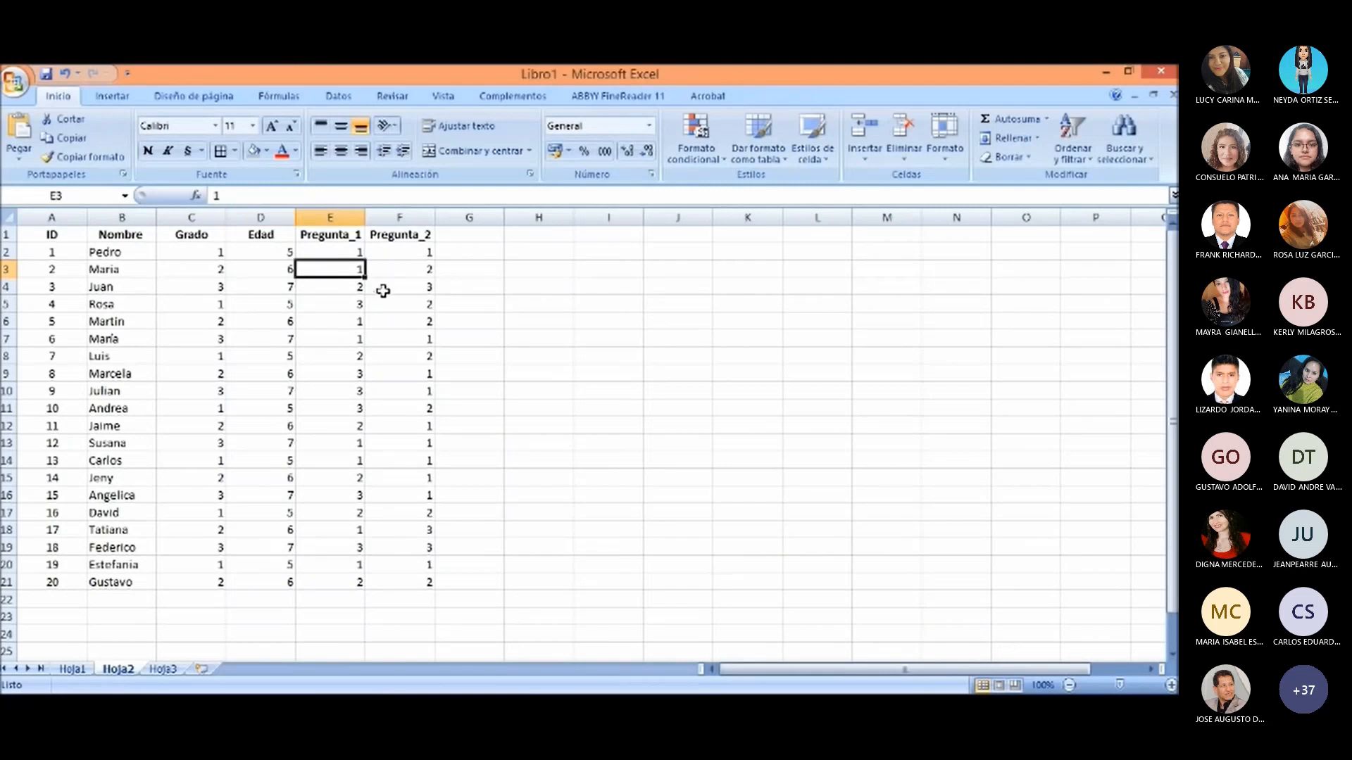
{"action": "left_click", "coordinate": [405, 269]}
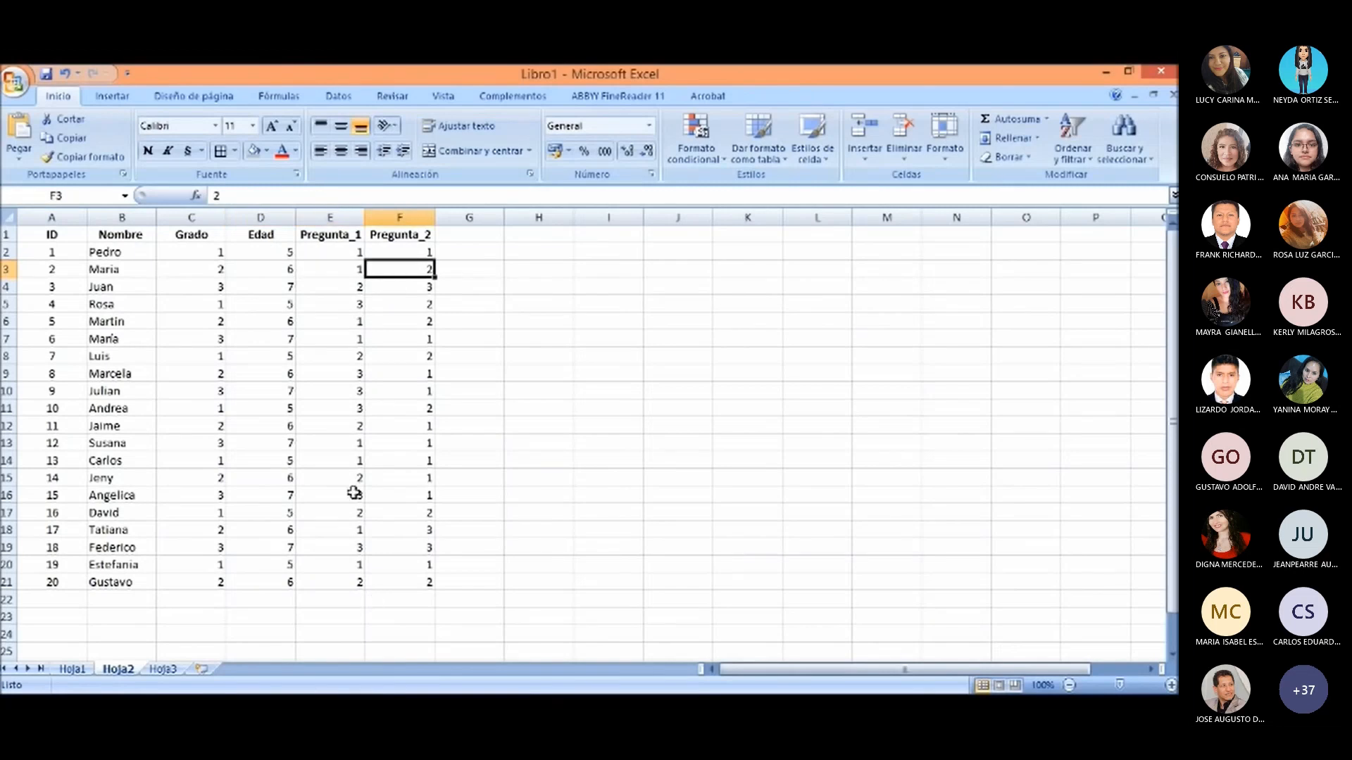
Step: Copy the participant records from Hoja2 and paste them into the SPSS data view starting at the first ID cell
{"action": "left_click_drag", "start_coordinate": [340, 254], "coordinate": [380, 582]}
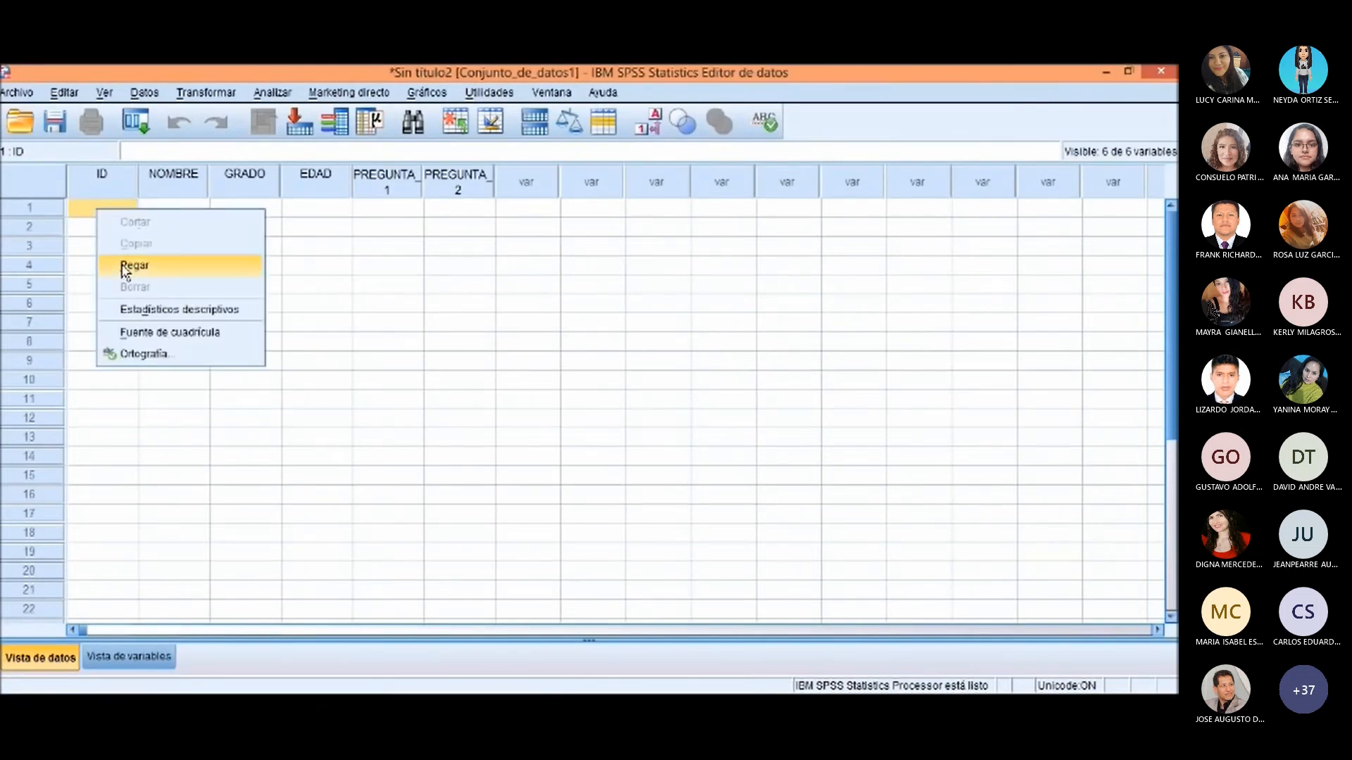
{"action": "left_click", "coordinate": [125, 271]}
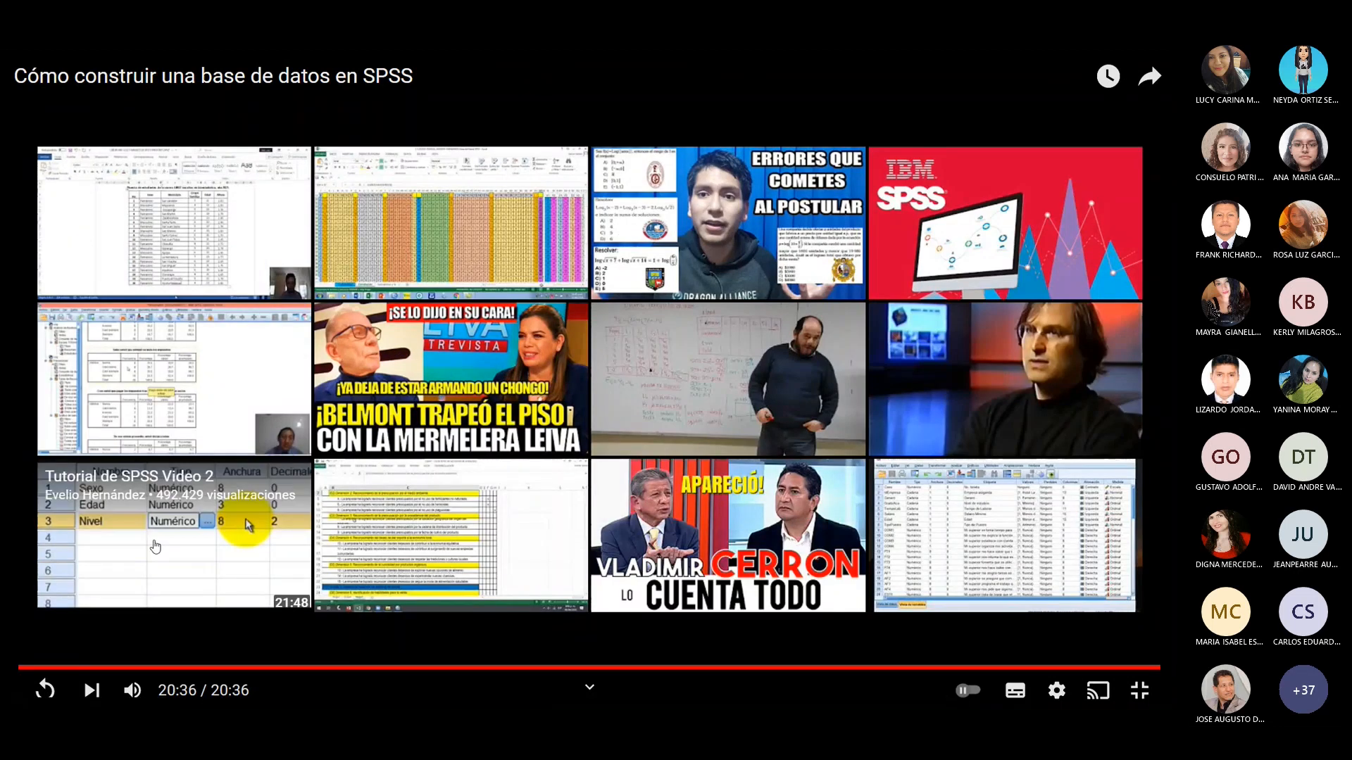
Step: Replay the YouTube video "Cómo construir una base de datos en SPSS", pause it near the beginning and leave full screen
{"action": "left_click", "coordinate": [40, 669]}
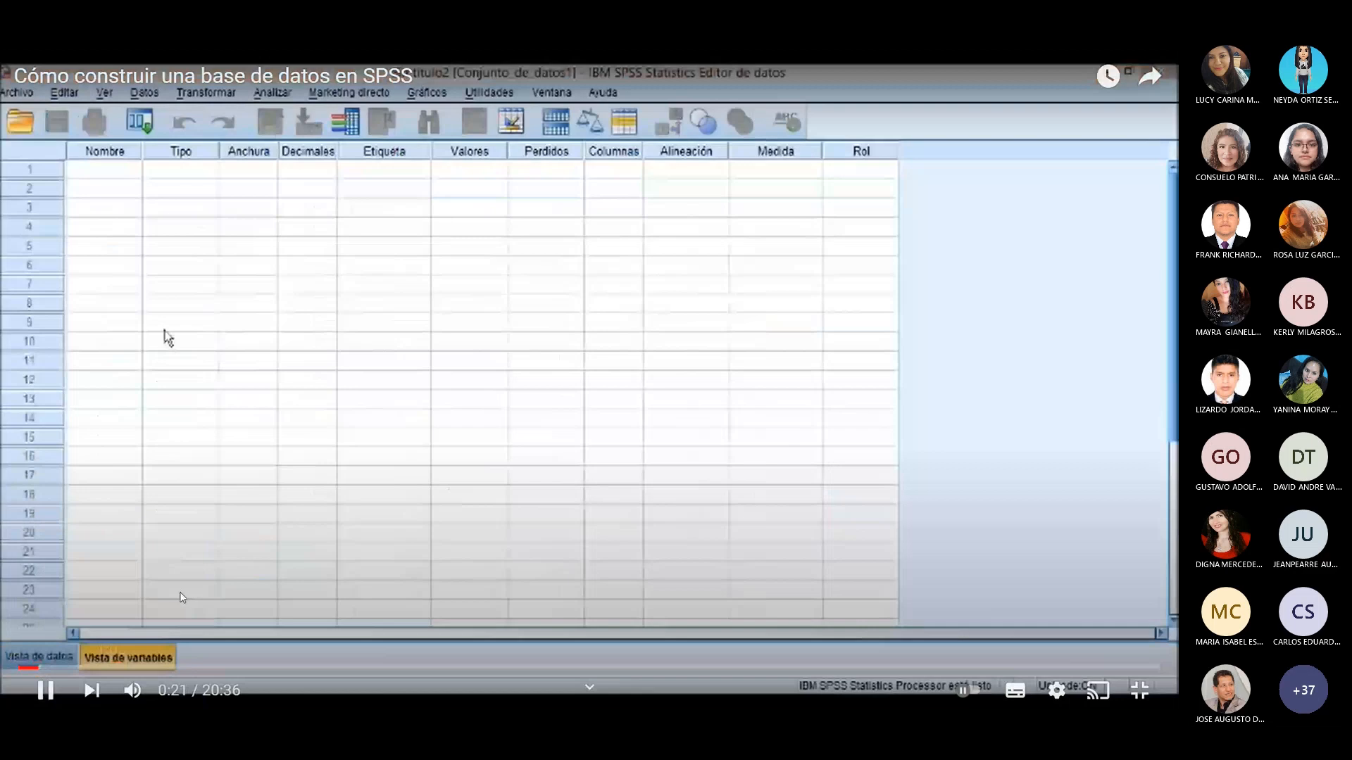
{"action": "left_click", "coordinate": [345, 246]}
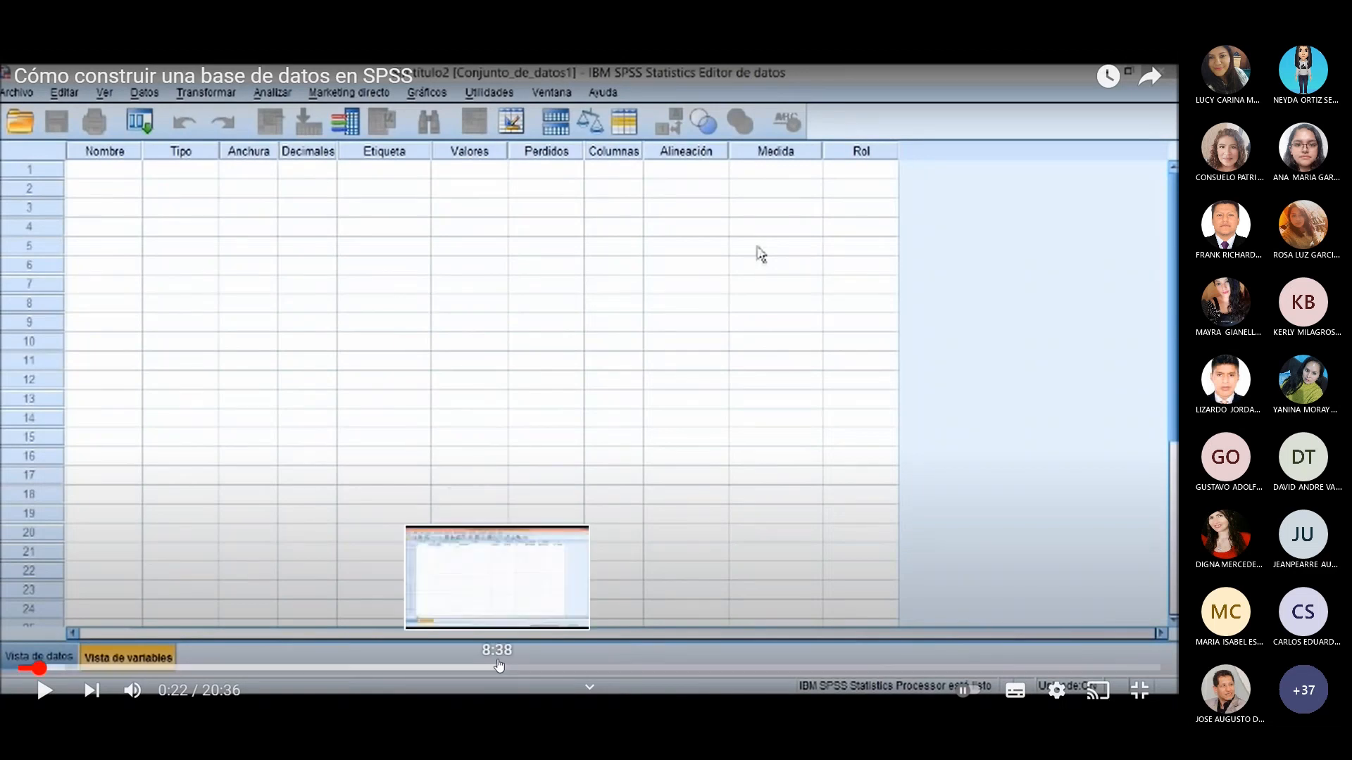
{"action": "key", "text": "Escape"}
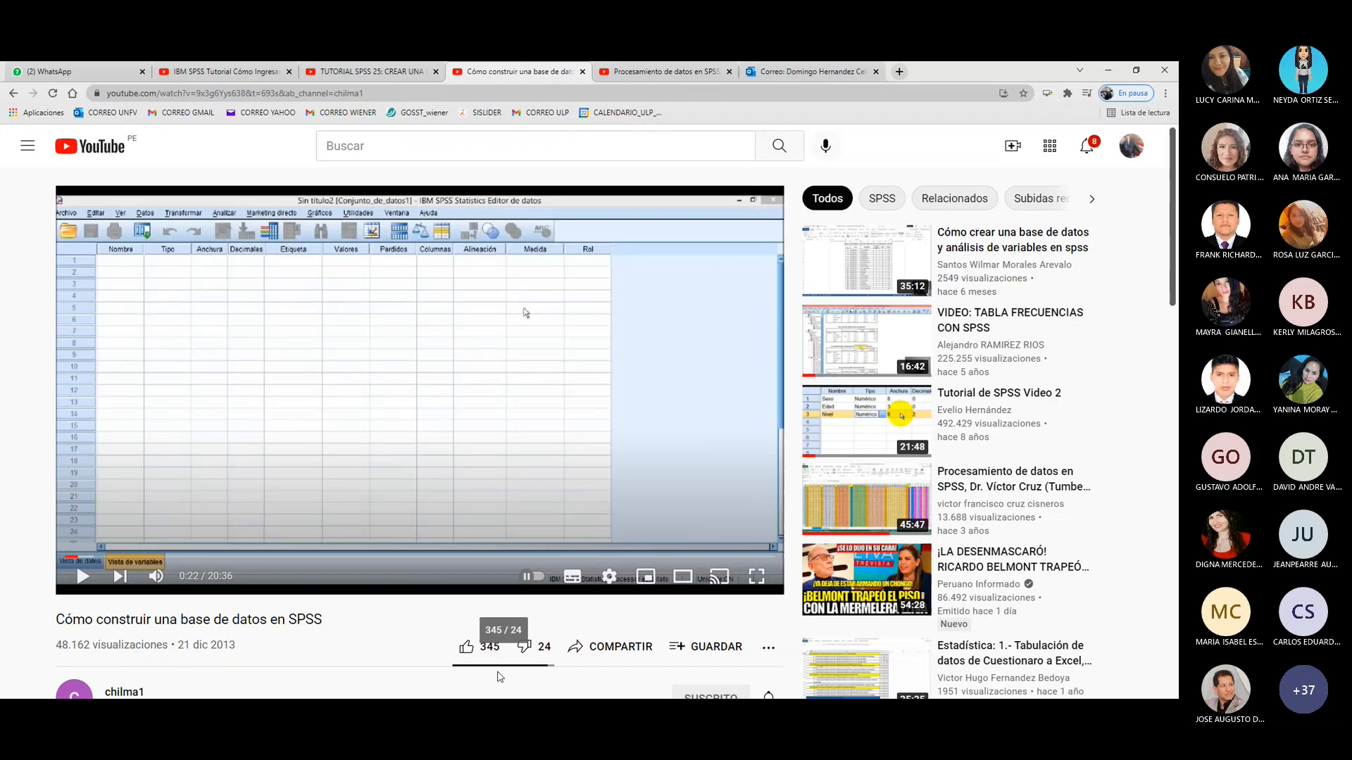